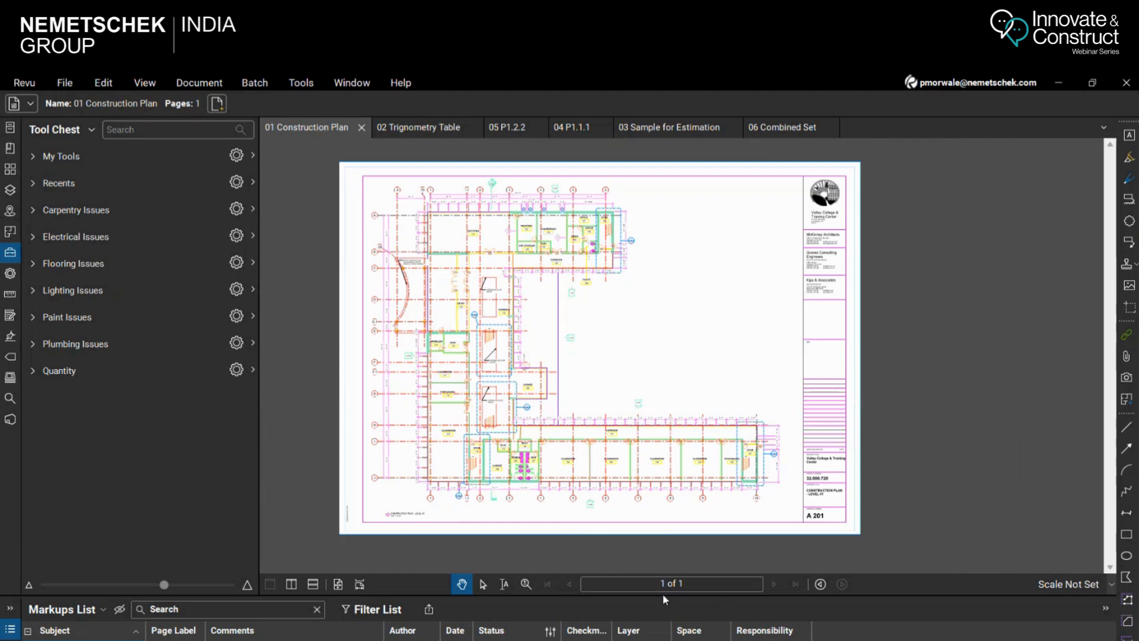
Hide the Tool Chest and show it again beside the construction plan
left_click_drag(664, 597, 664, 589)
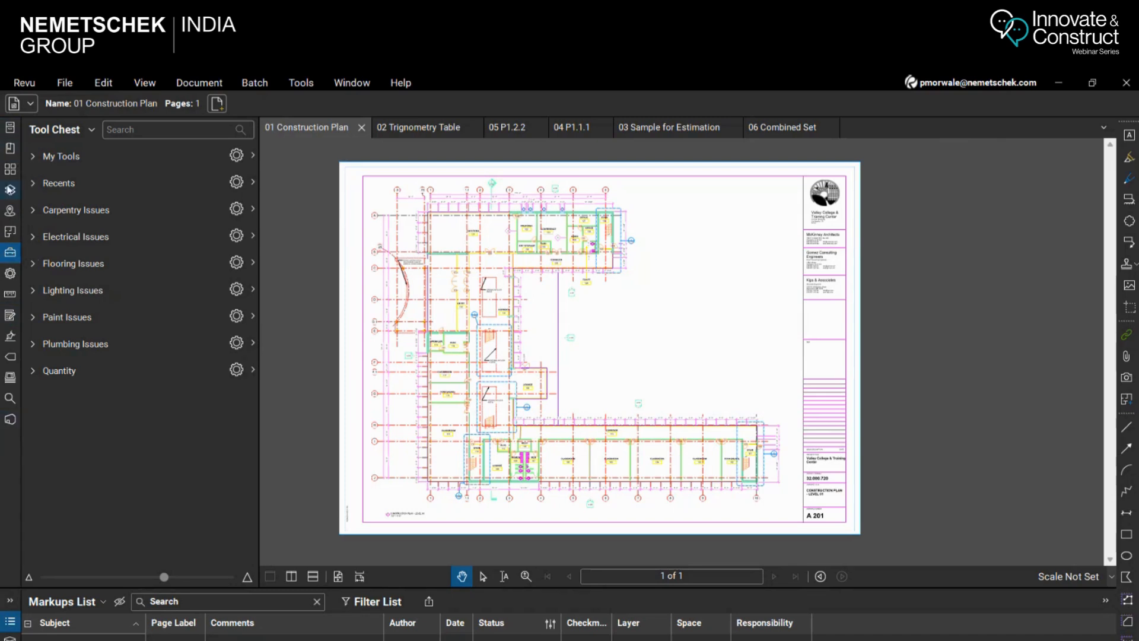
left_click(10, 258)
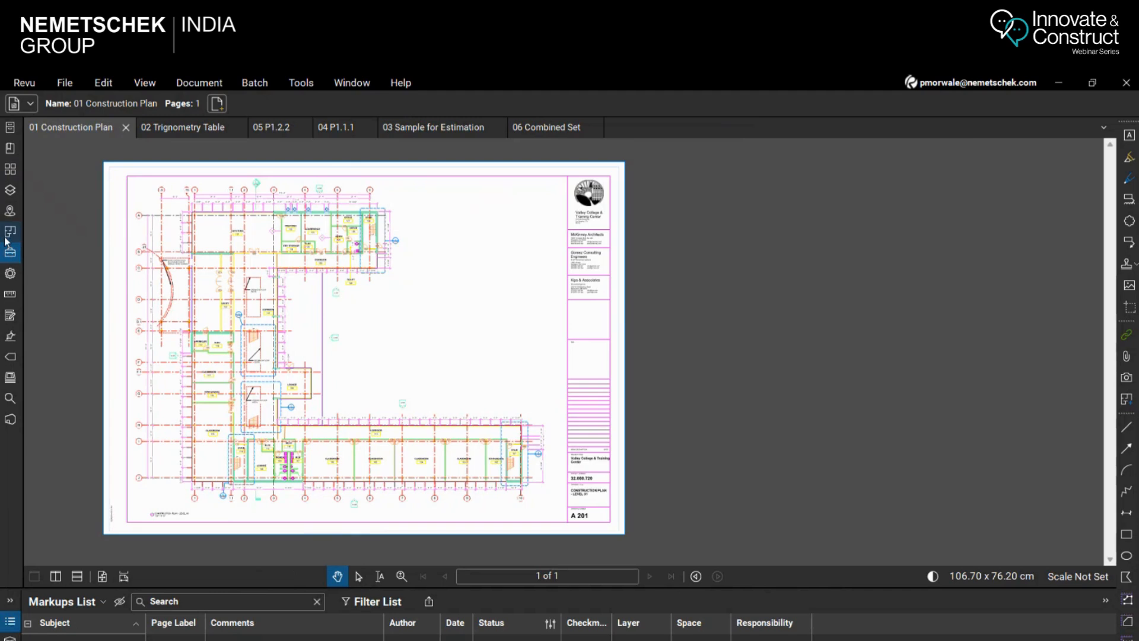
left_click(10, 256)
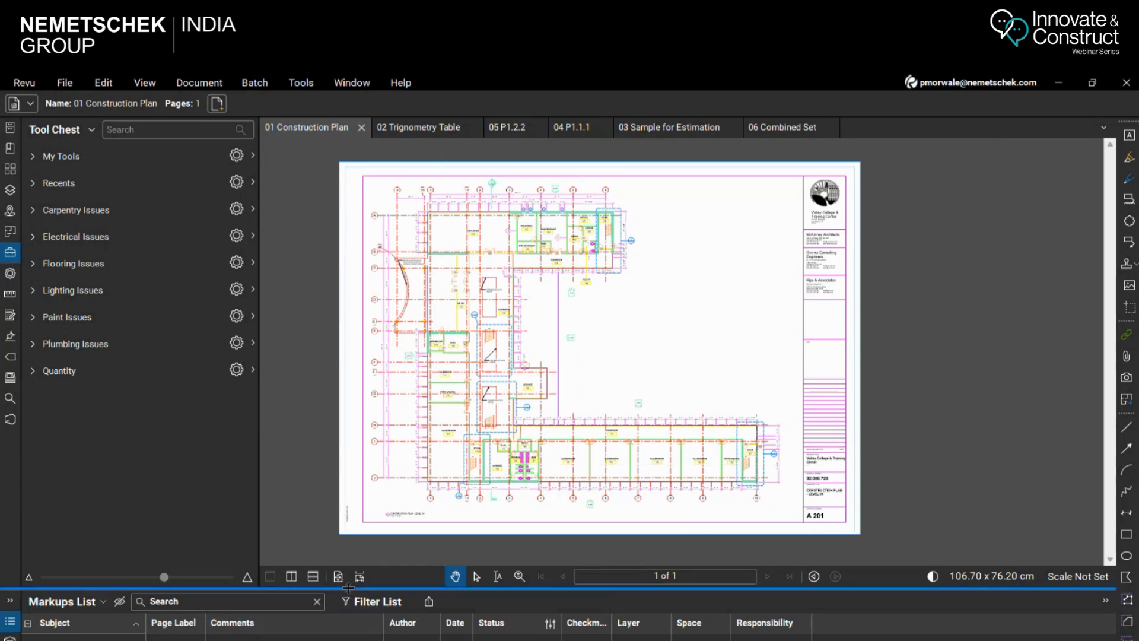
Enlarge the Markups List area below the drawing and view its summary export formats
left_click_drag(348, 587, 349, 505)
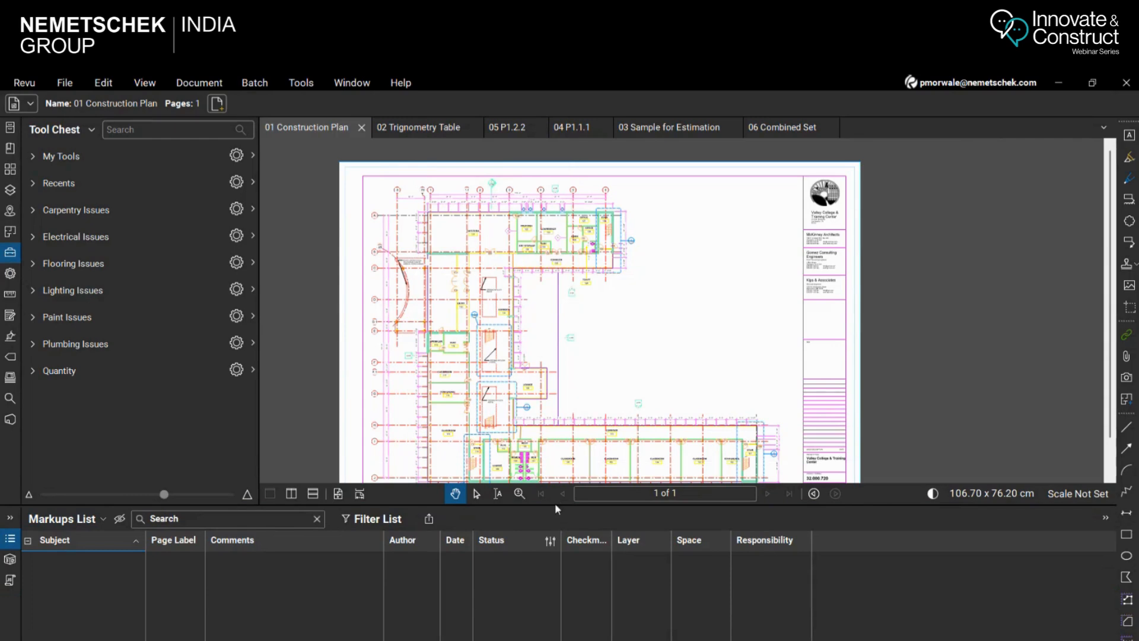
left_click_drag(555, 503, 554, 538)
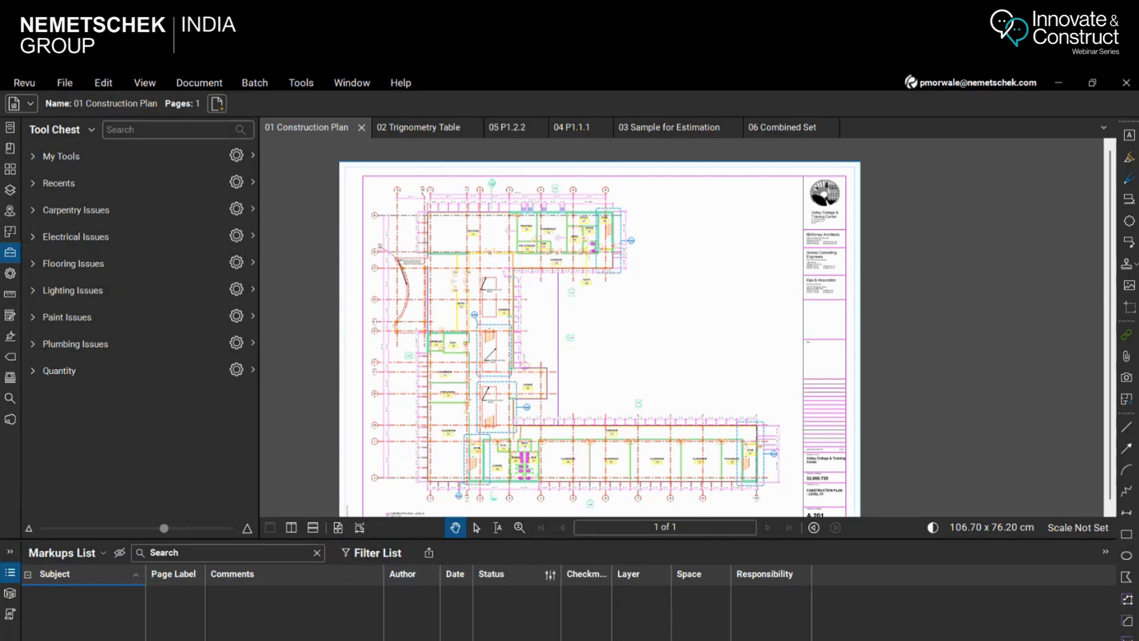
left_click(429, 552)
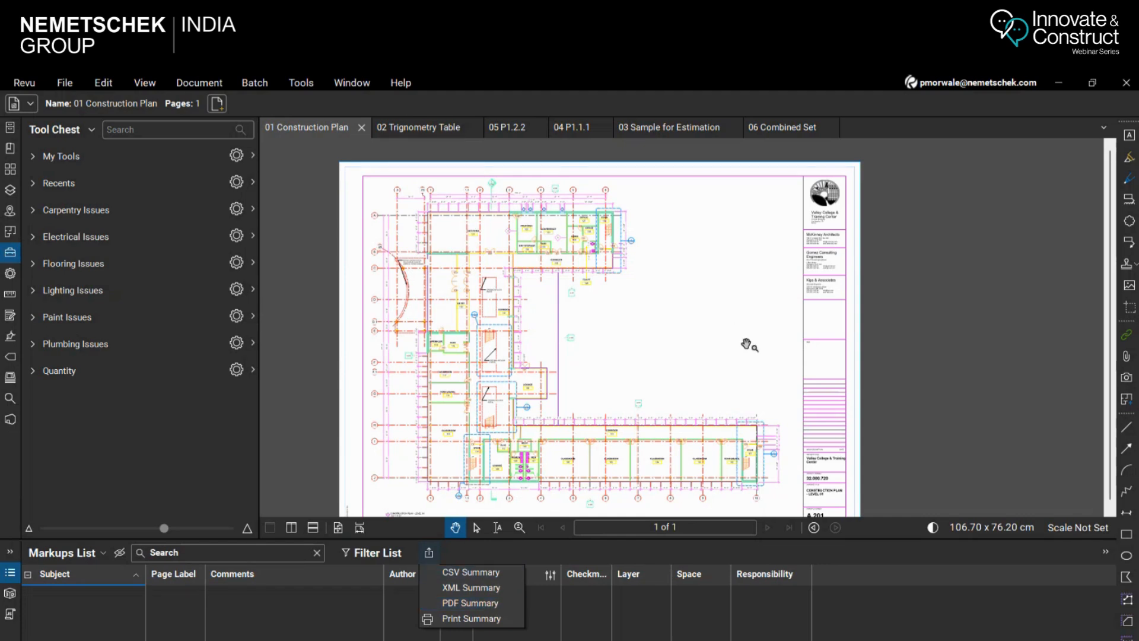
left_click(994, 313)
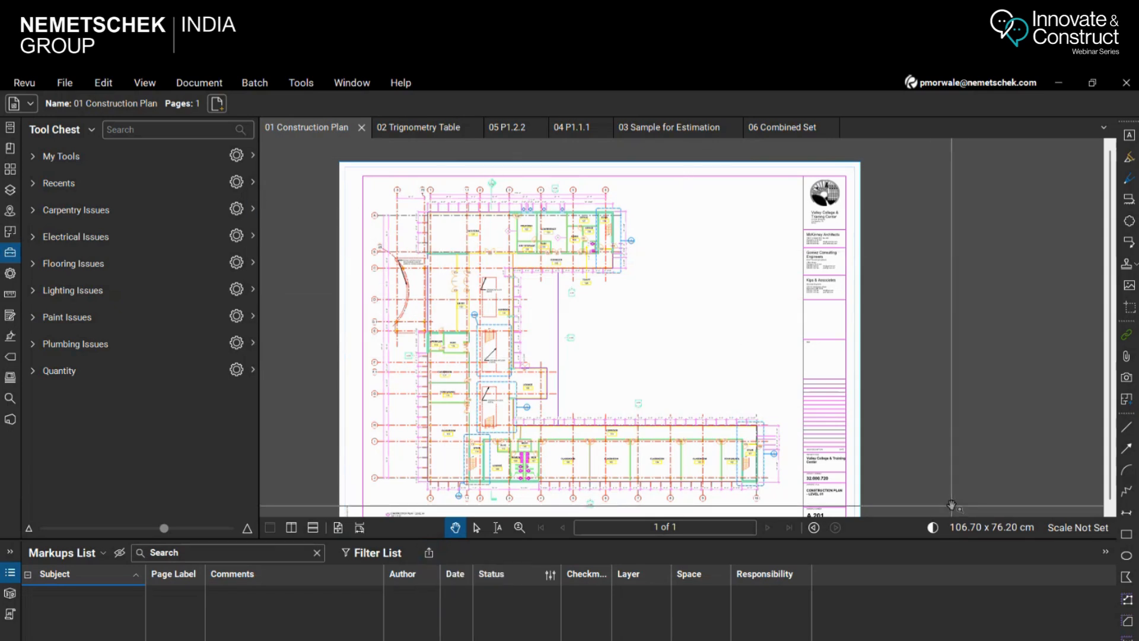
Look through the other open documents from 02 Trignometry Table to 06 Combined Set, and return to 01 Construction Plan
left_click(416, 130)
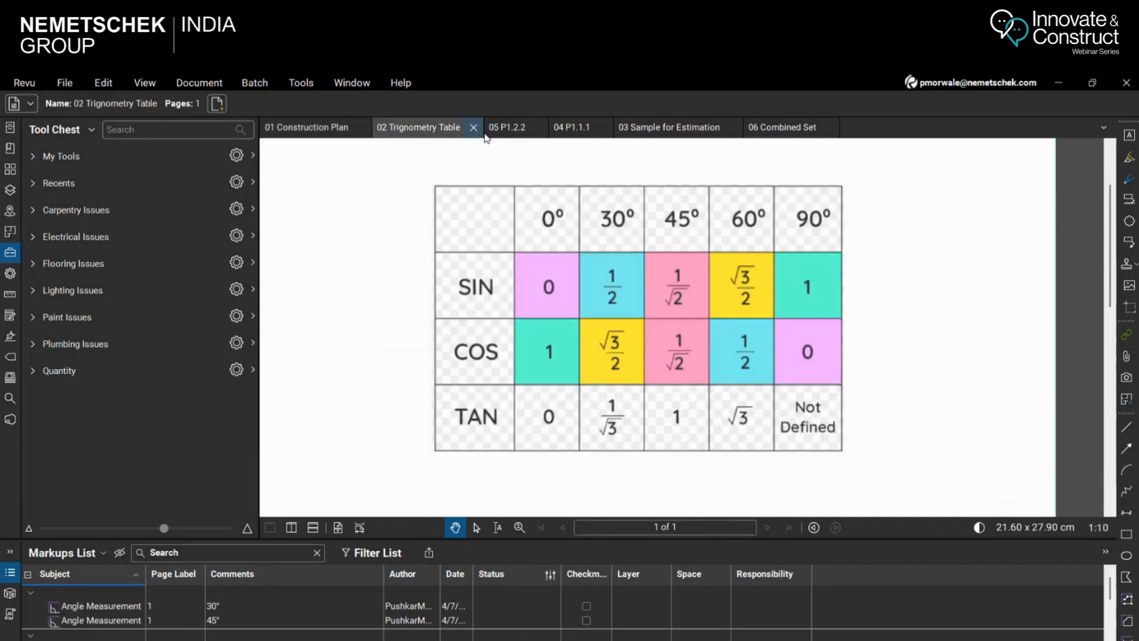
left_click(521, 131)
left_click(572, 130)
left_click(659, 130)
left_click(765, 128)
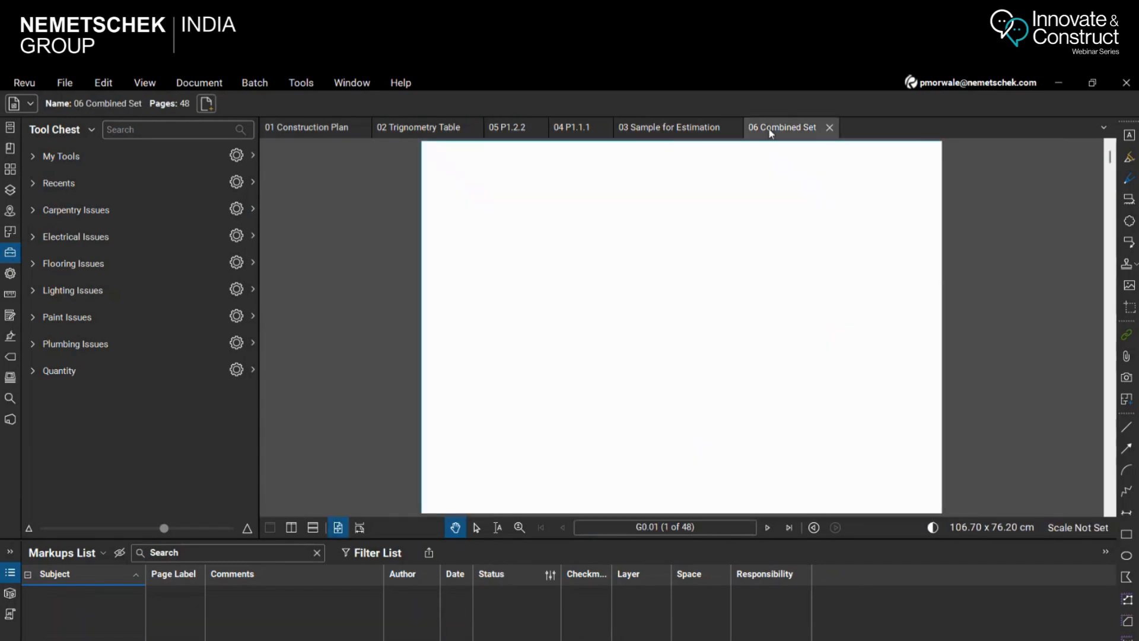
left_click(285, 132)
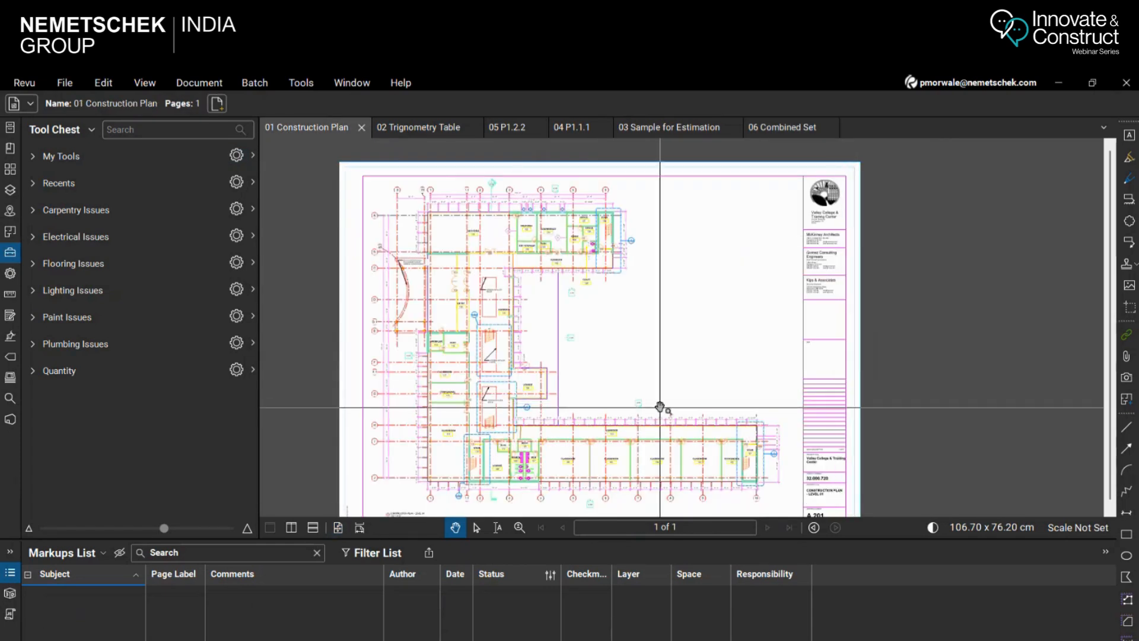
Split the 01 Construction Plan view vertically and horizontally, and close the extra views again
left_click(291, 528)
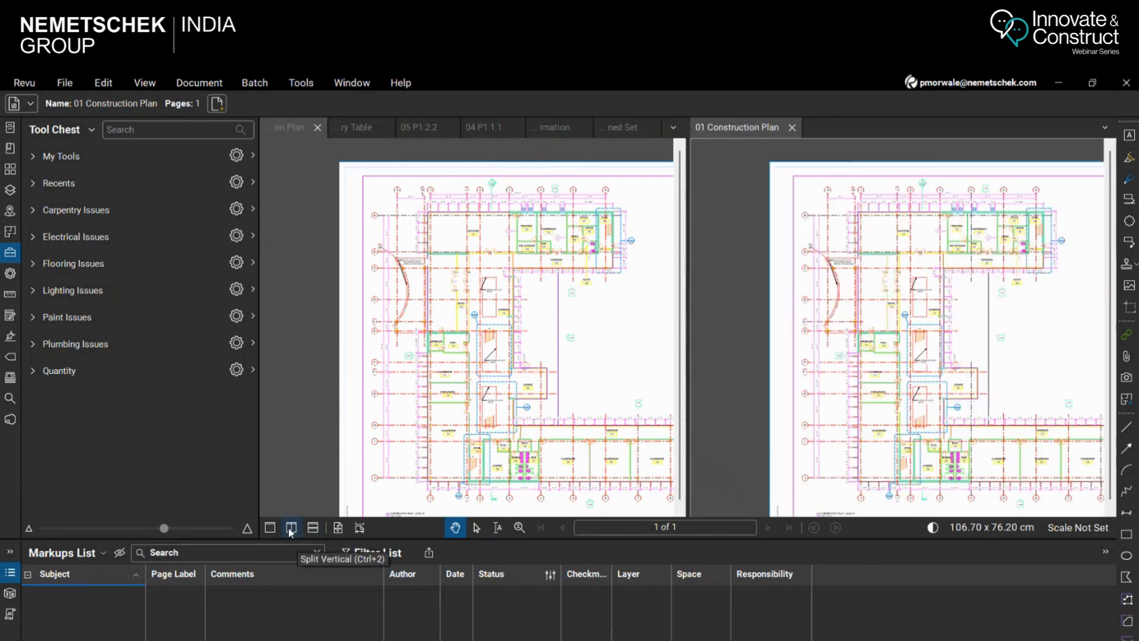
left_click(313, 527)
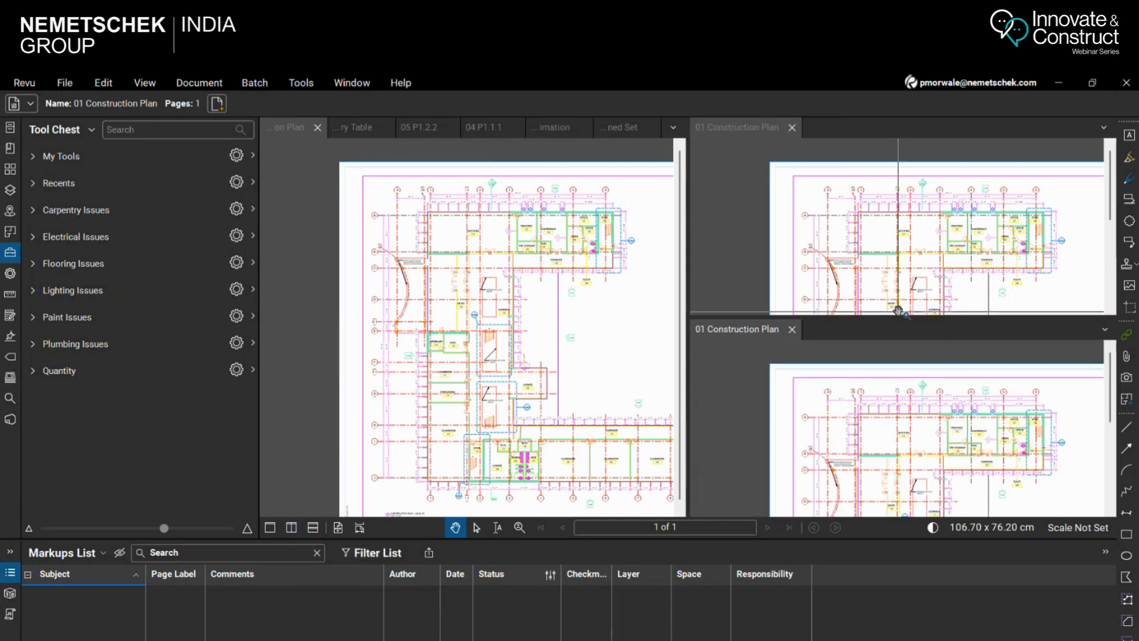
left_click(792, 330)
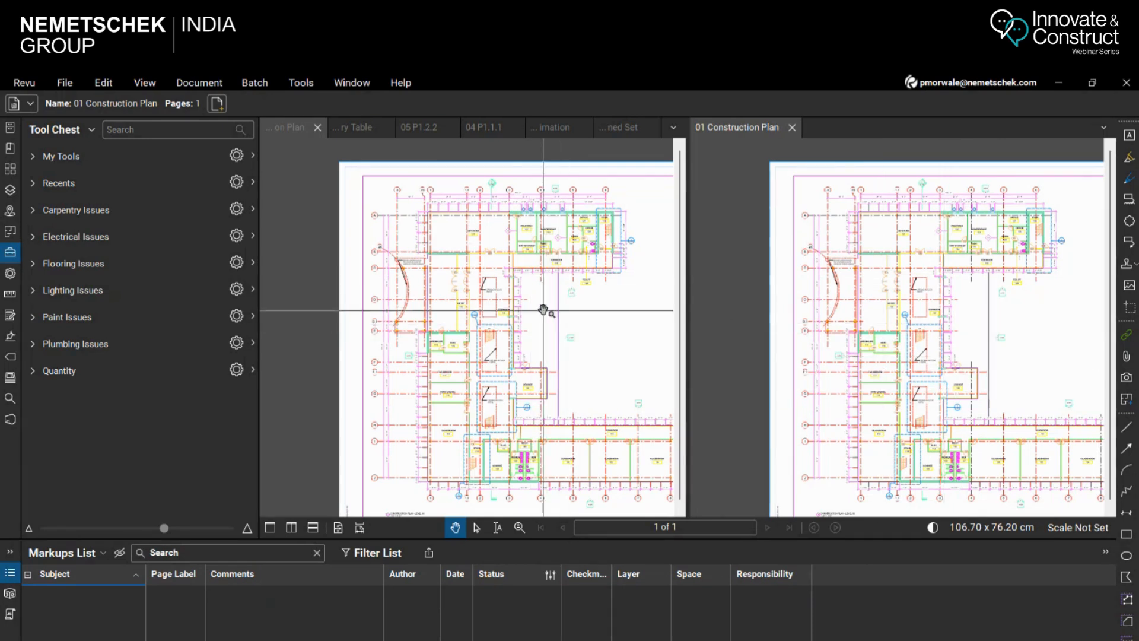
left_click(792, 129)
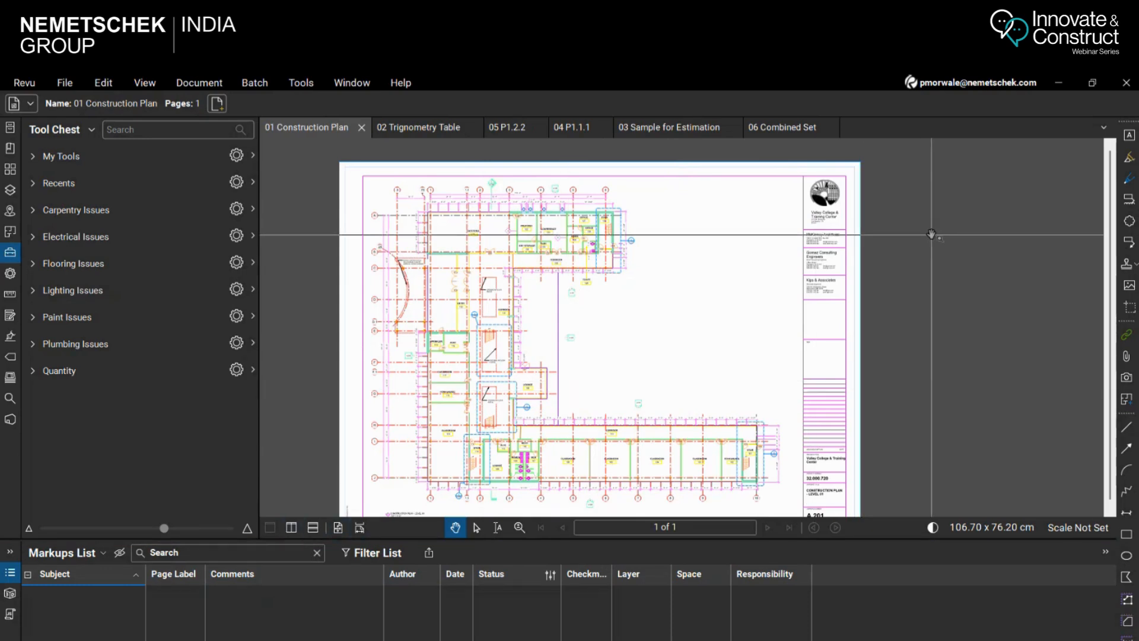
Toggle dark mode for the construction plan and return the drawing to its normal light display
scroll(932, 234, "down", 1)
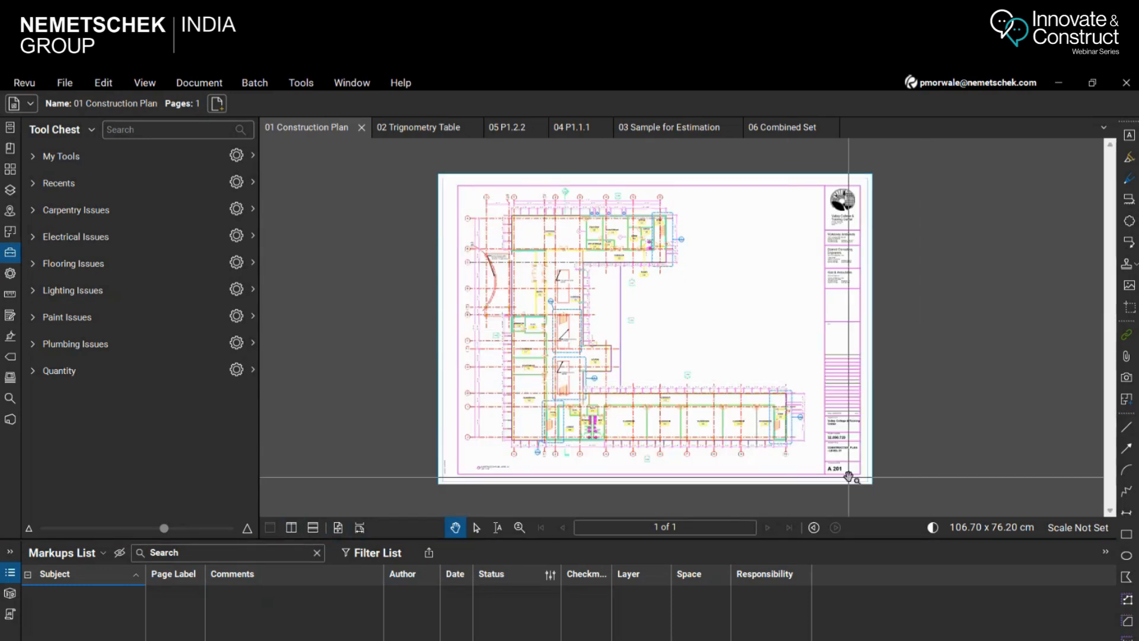
left_click(933, 528)
left_click(932, 527)
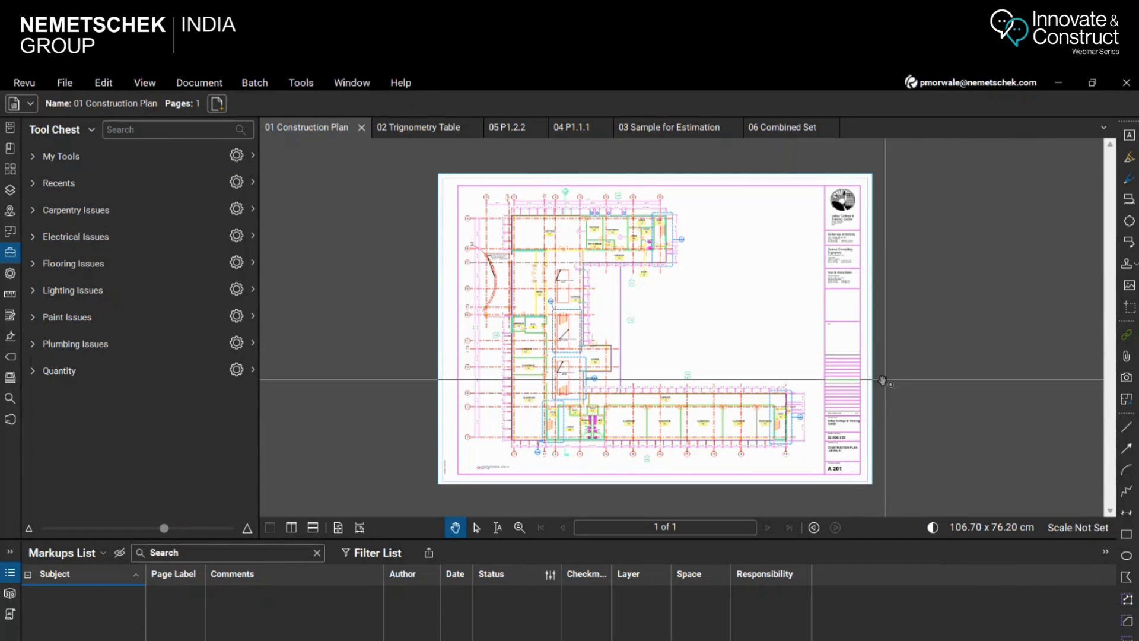
left_click(933, 529)
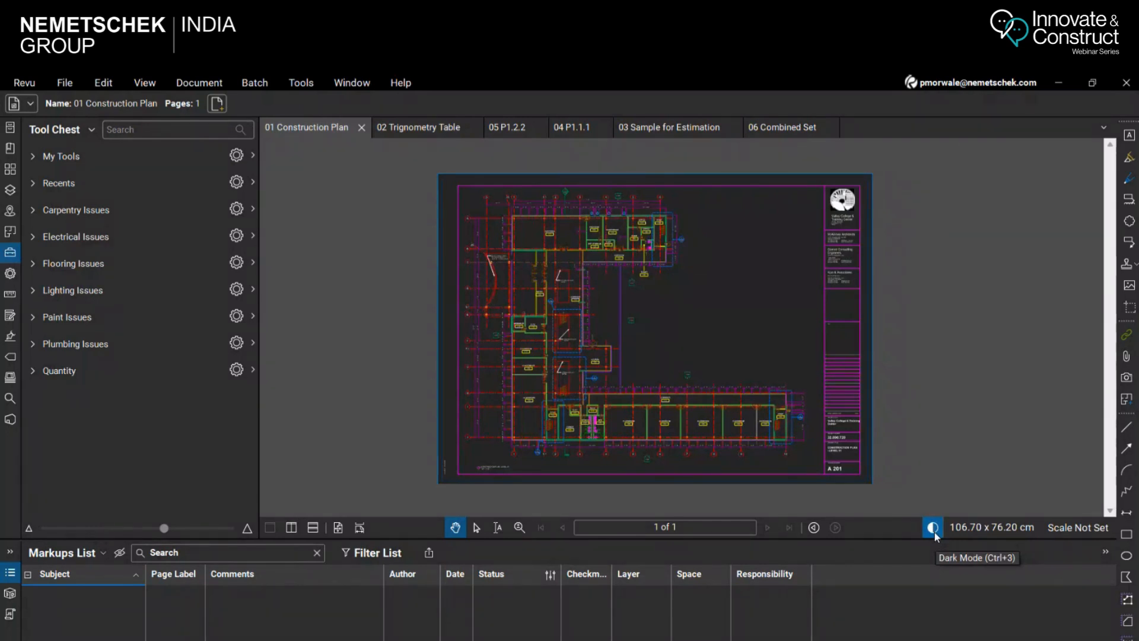
left_click(935, 532)
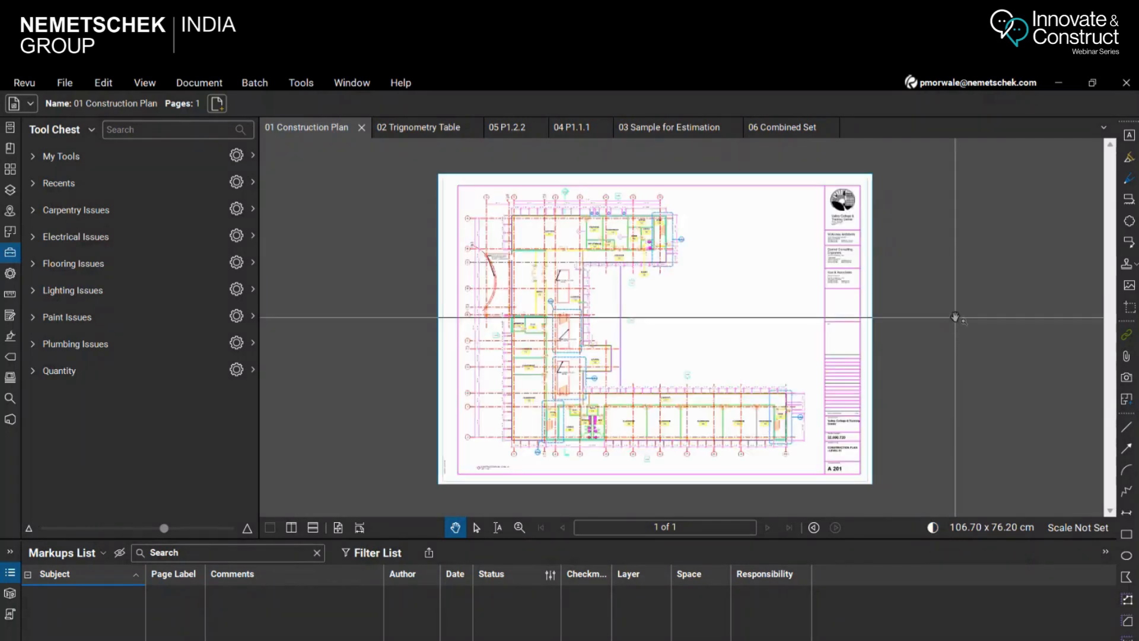
View the program's version information and close it again
left_click(27, 85)
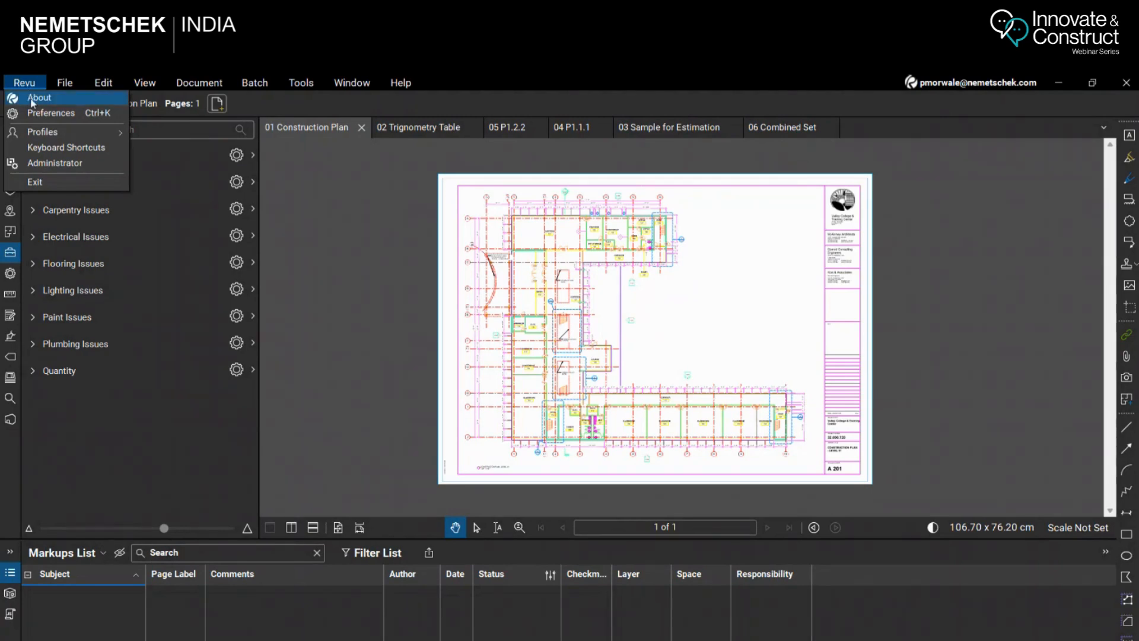
left_click(37, 97)
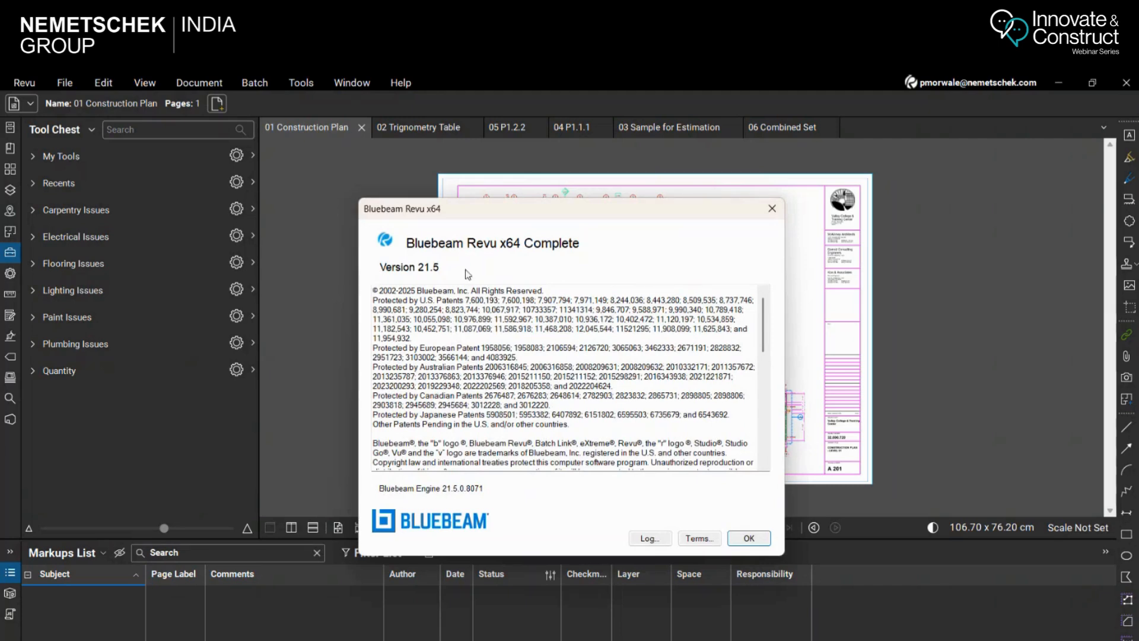
left_click(772, 208)
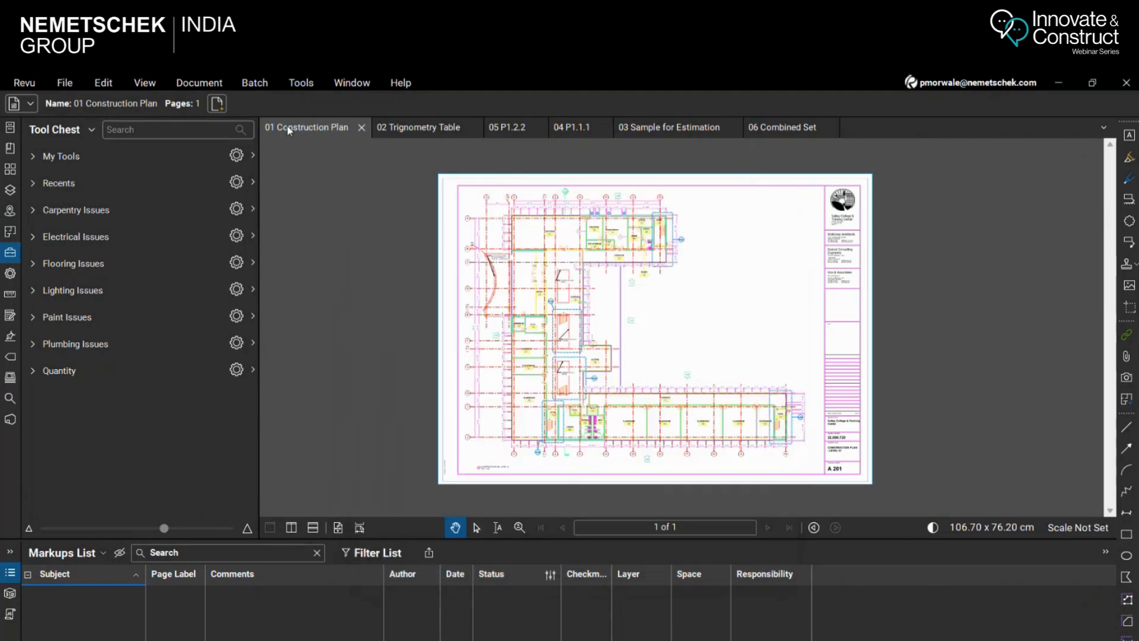
Review the available help, support and training resources without opening any of them
left_click(401, 84)
mouse_move(409, 101)
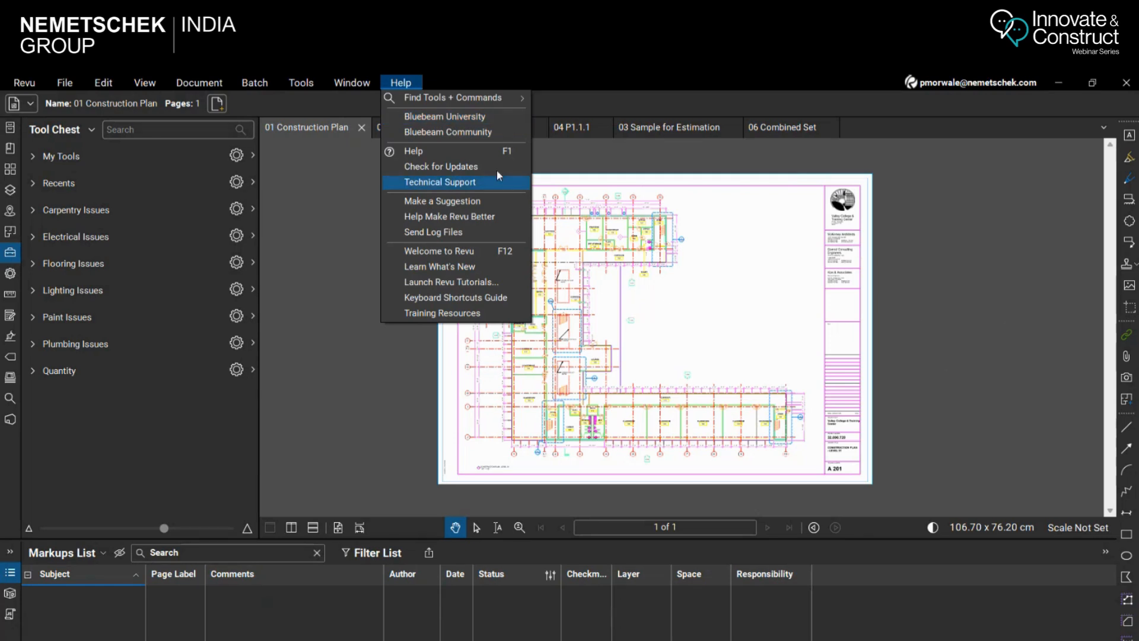
left_click(961, 366)
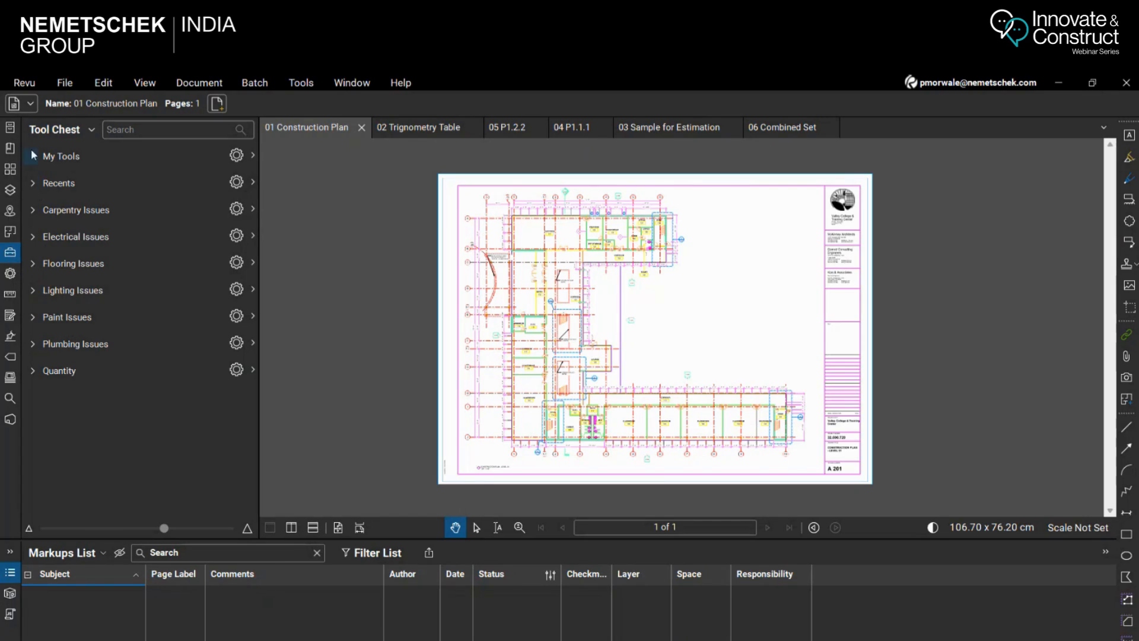
Expand and collapse the Carpentry Issues and Electrical Issues tool sets to view their contents
left_click(28, 215)
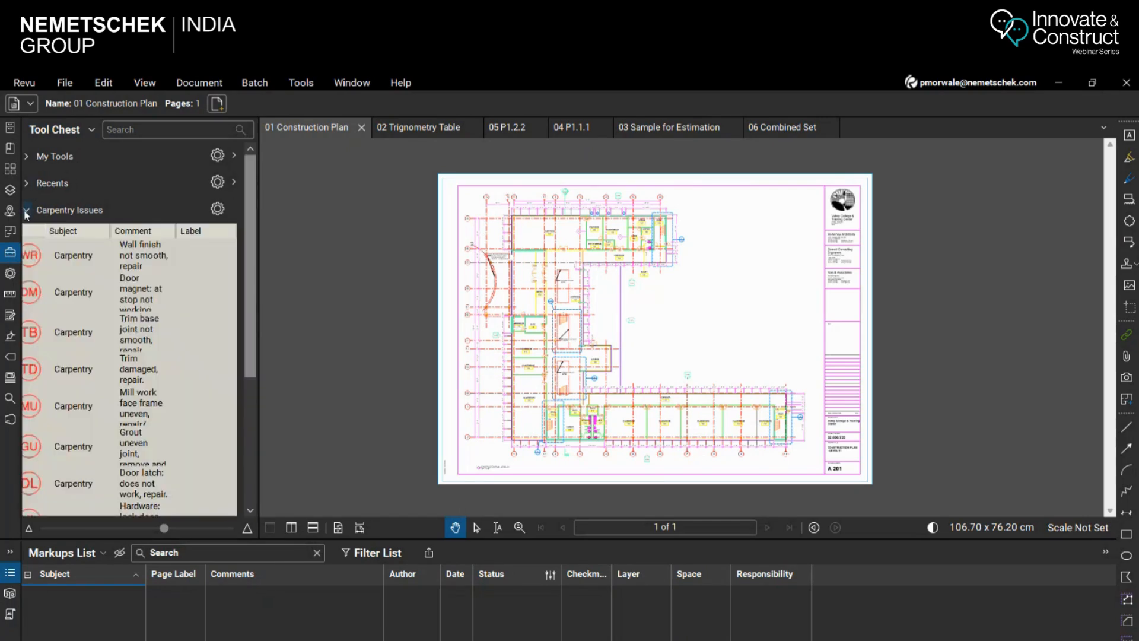
left_click(27, 213)
left_click(32, 236)
left_click(32, 238)
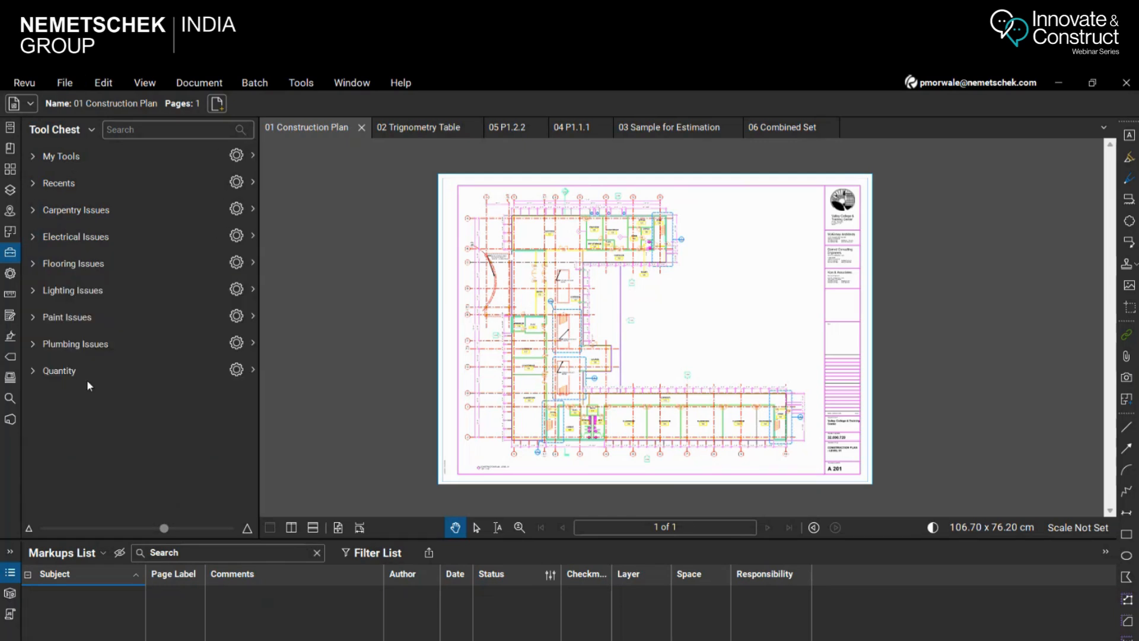
Switch the workspace from Field Issues to the Revu profile
left_click(31, 85)
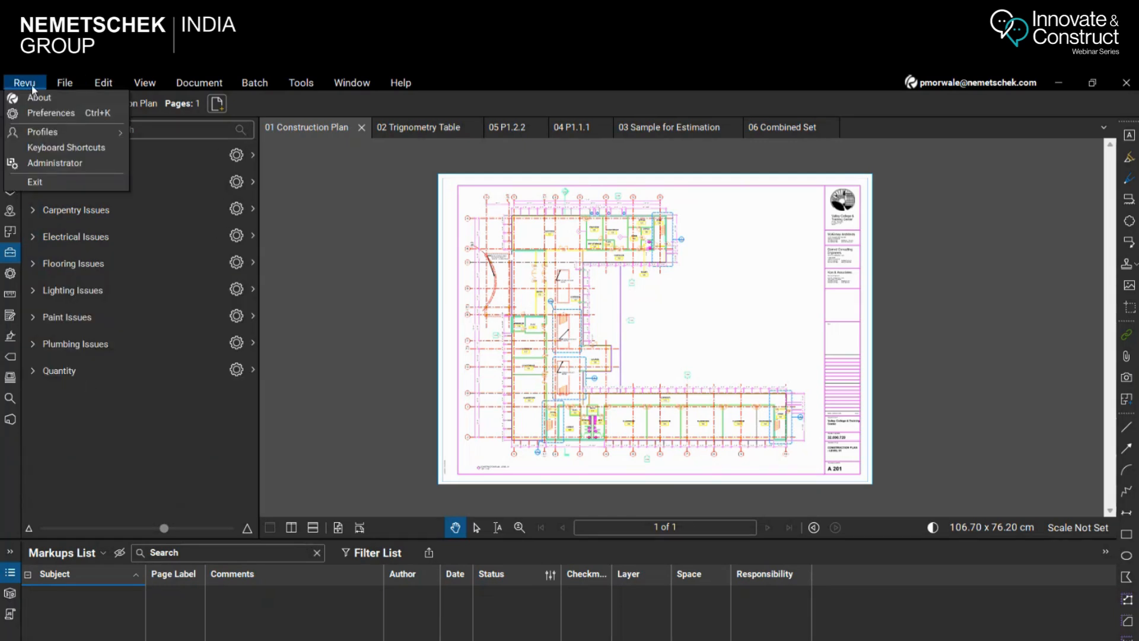
mouse_move(49, 137)
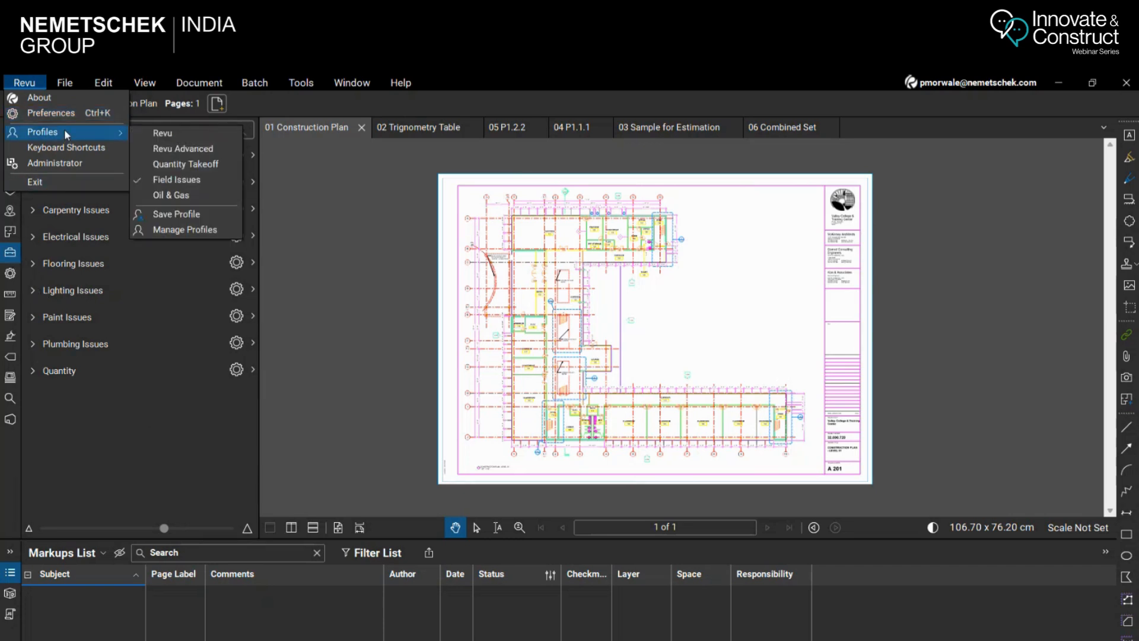
left_click(183, 141)
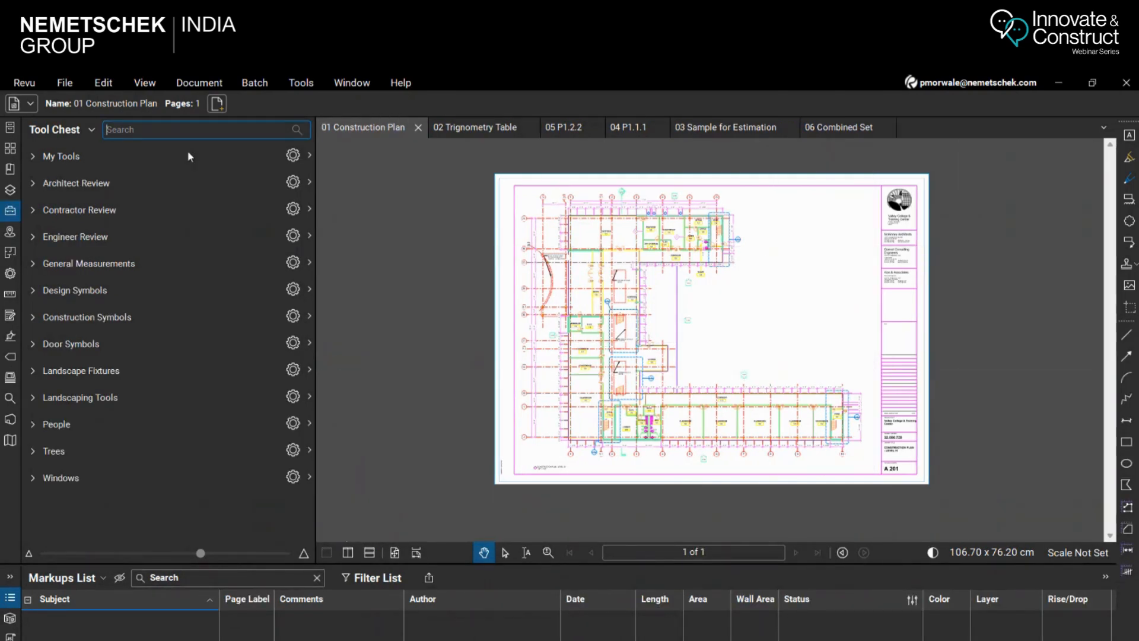
Switch the workspace to the Revu Advanced profile
left_click(24, 83)
mouse_move(52, 140)
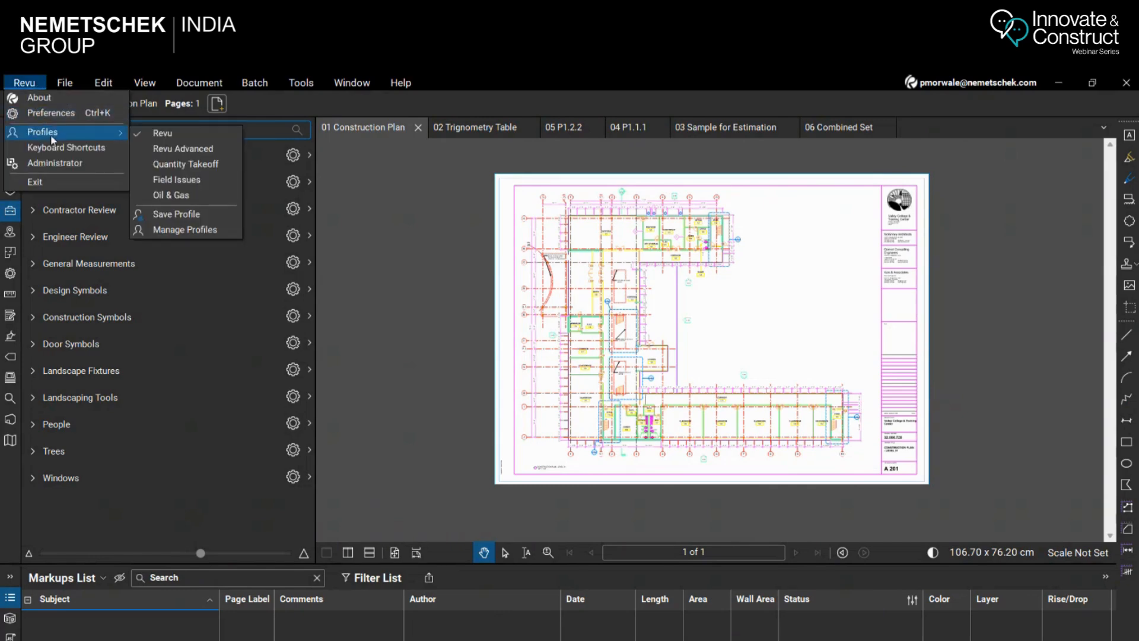
left_click(188, 149)
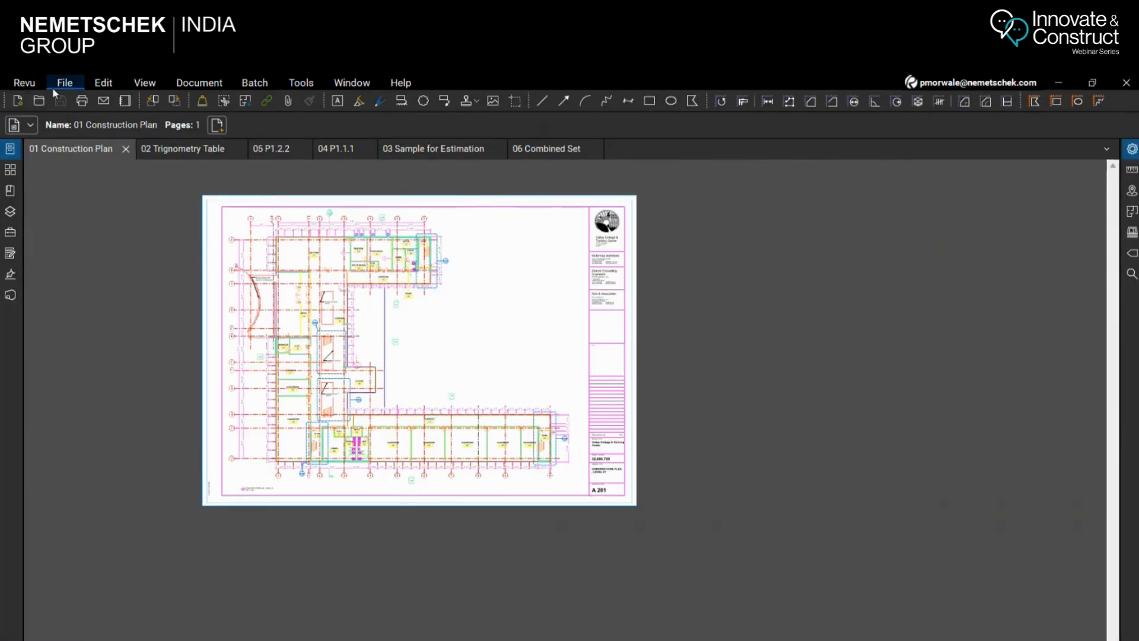
Switch the workspace back to the Field Issues profile
left_click(24, 84)
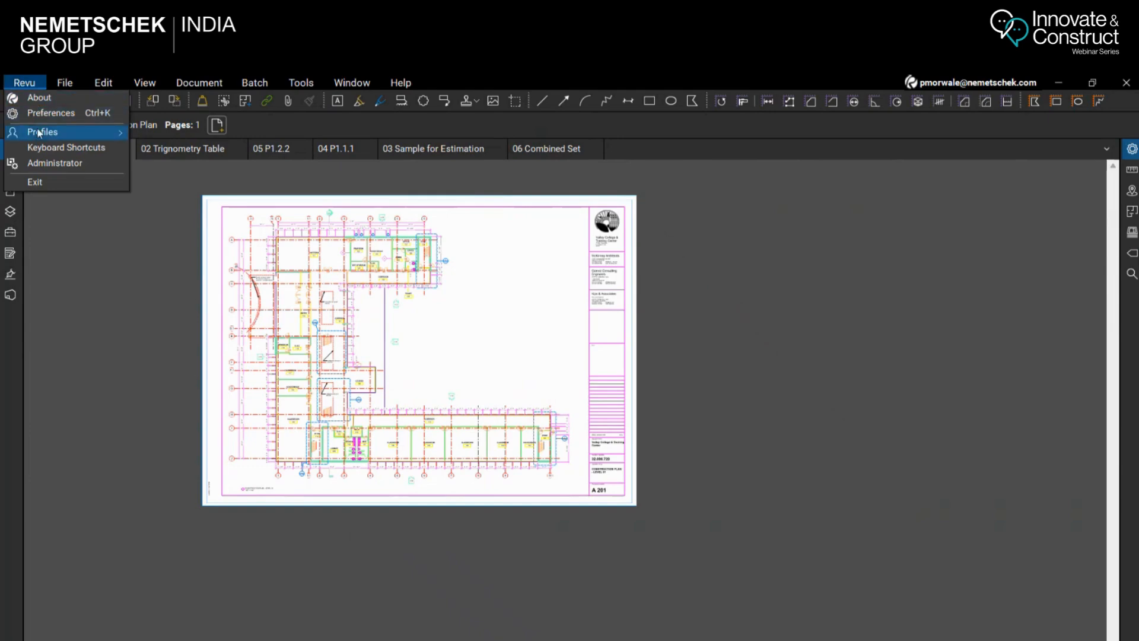
mouse_move(41, 137)
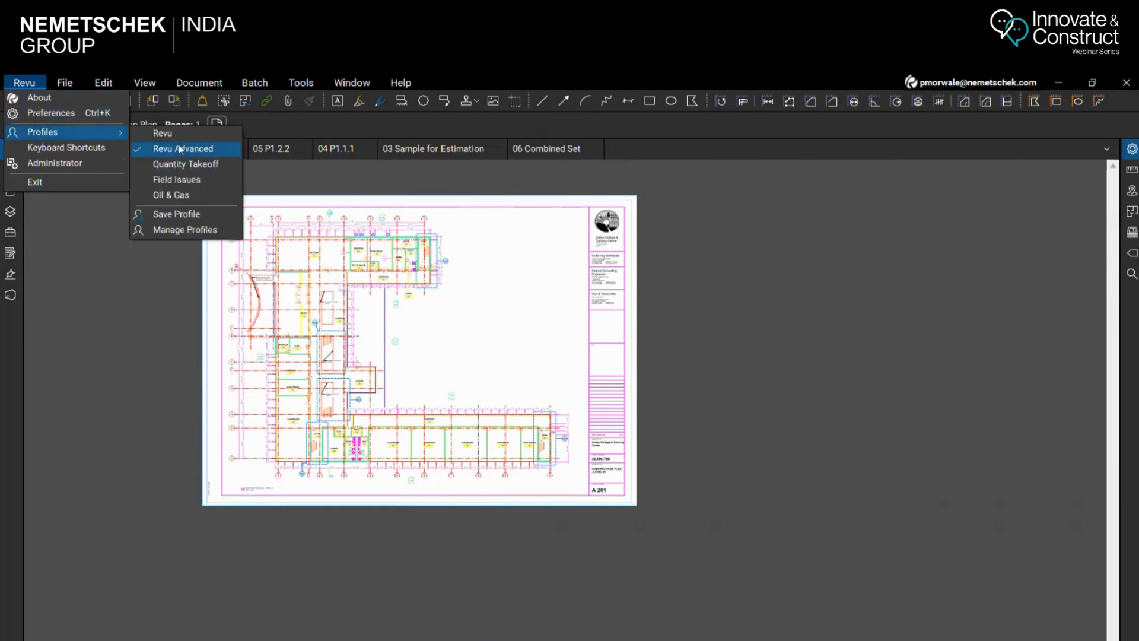
left_click(183, 180)
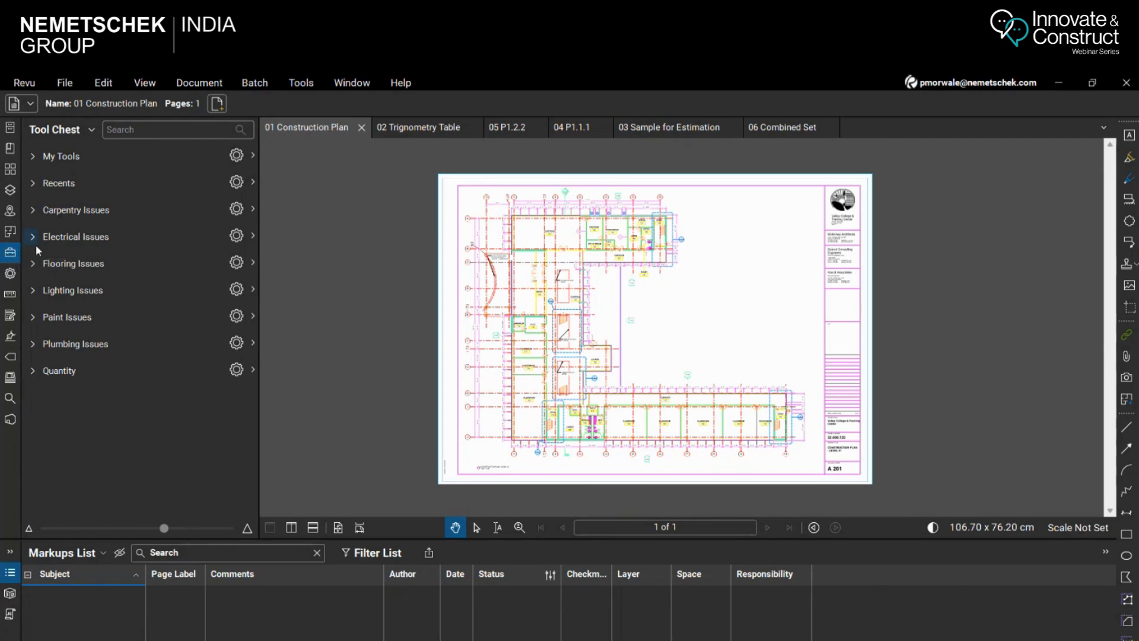
Activate the Revu profile and show its Tool Chest
left_click(25, 83)
mouse_move(42, 132)
left_click(150, 134)
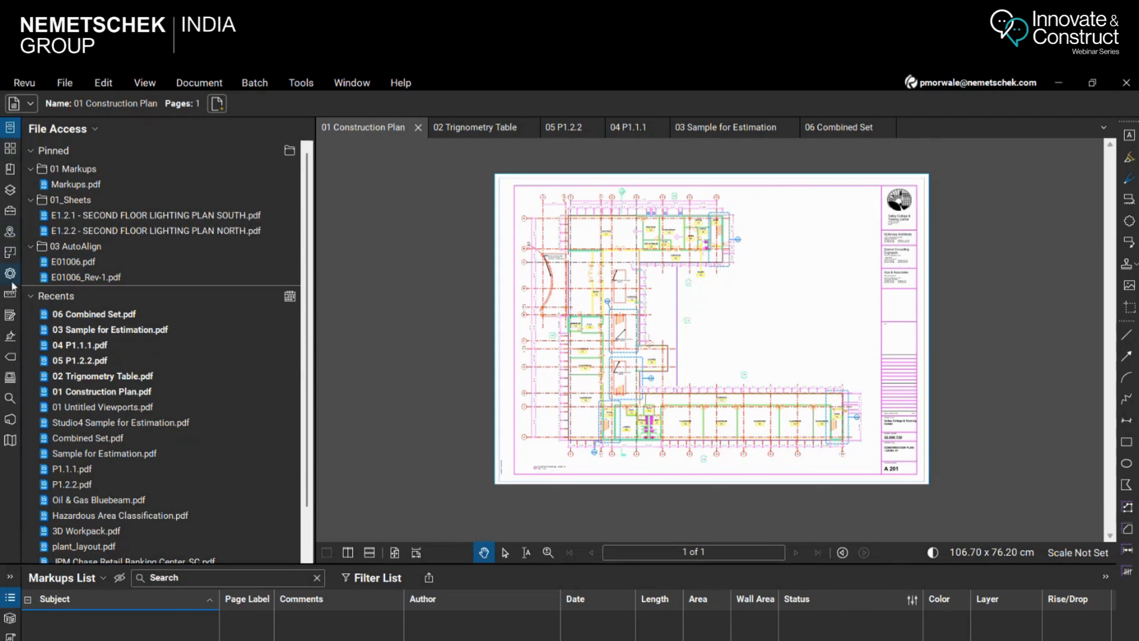
left_click(10, 211)
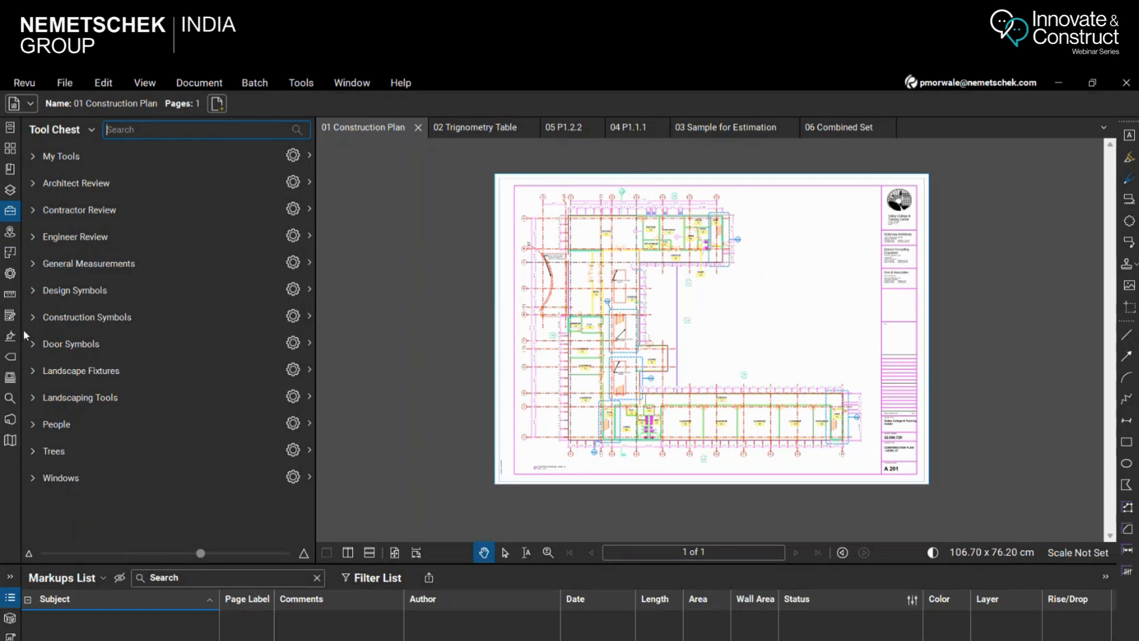
Look into the Engineer Review tool set, and switch the workspace to the Quantity Takeoff profile
left_click(32, 237)
left_click(32, 237)
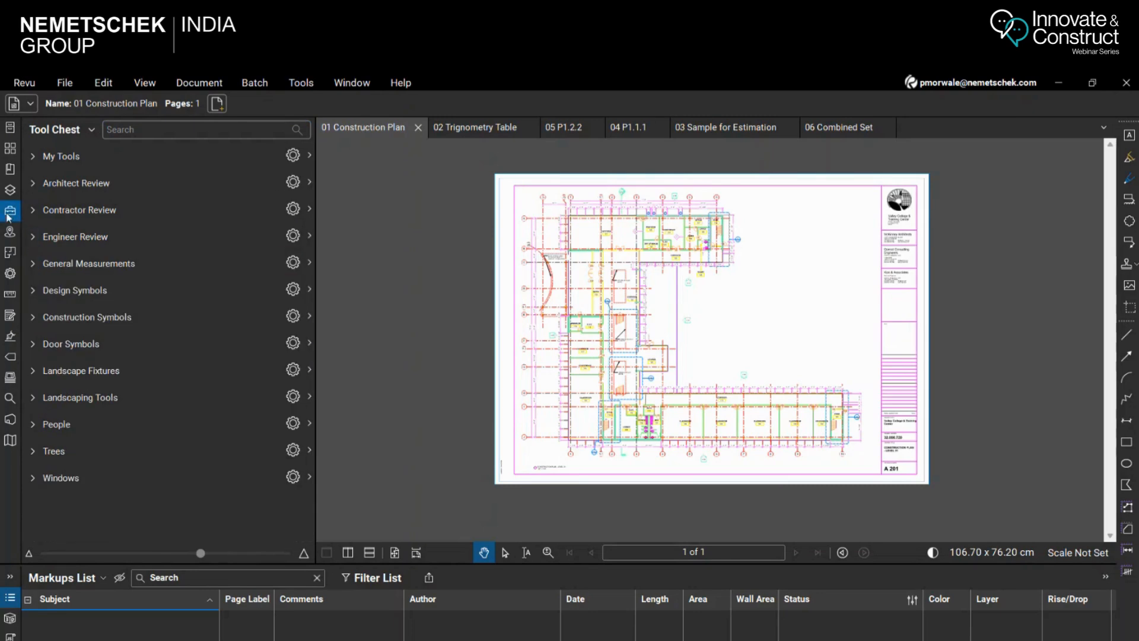
left_click(24, 83)
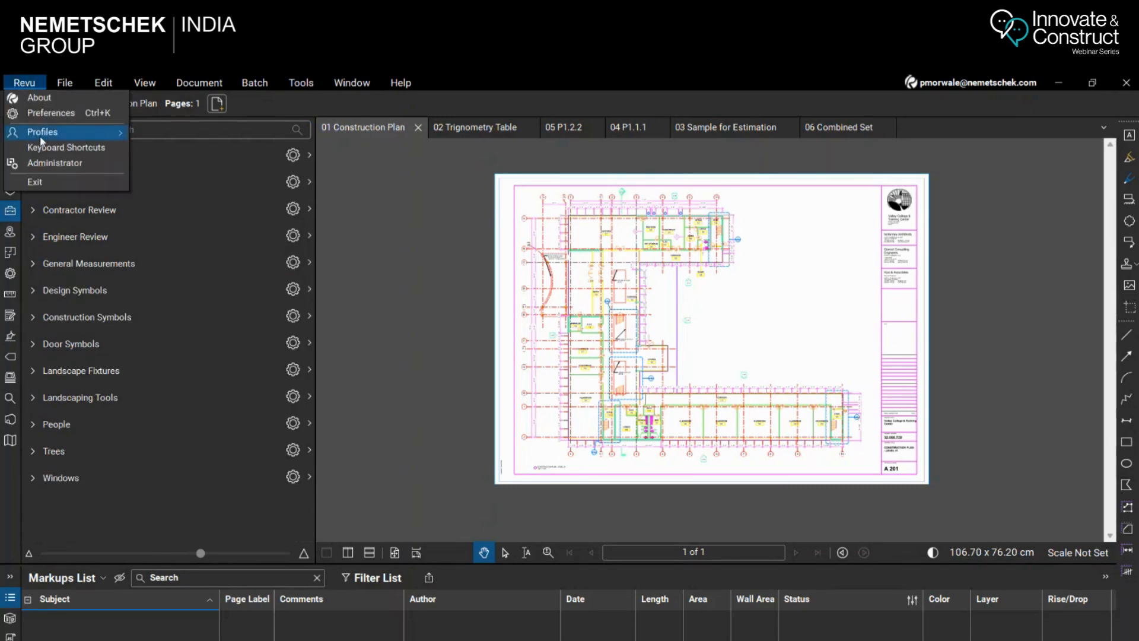
mouse_move(69, 137)
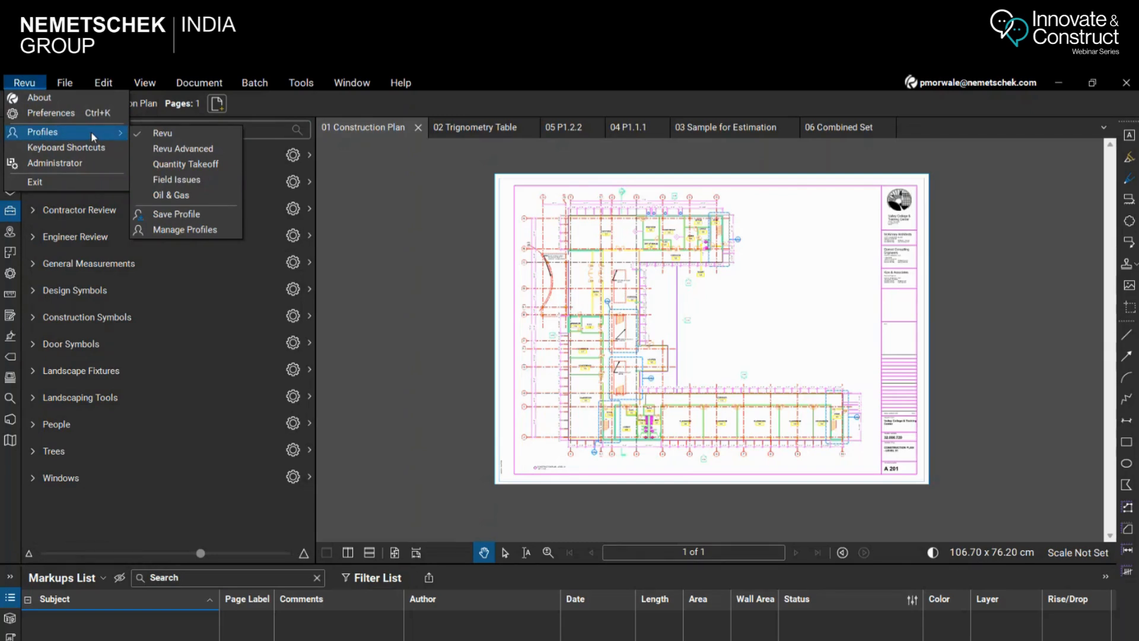
left_click(208, 165)
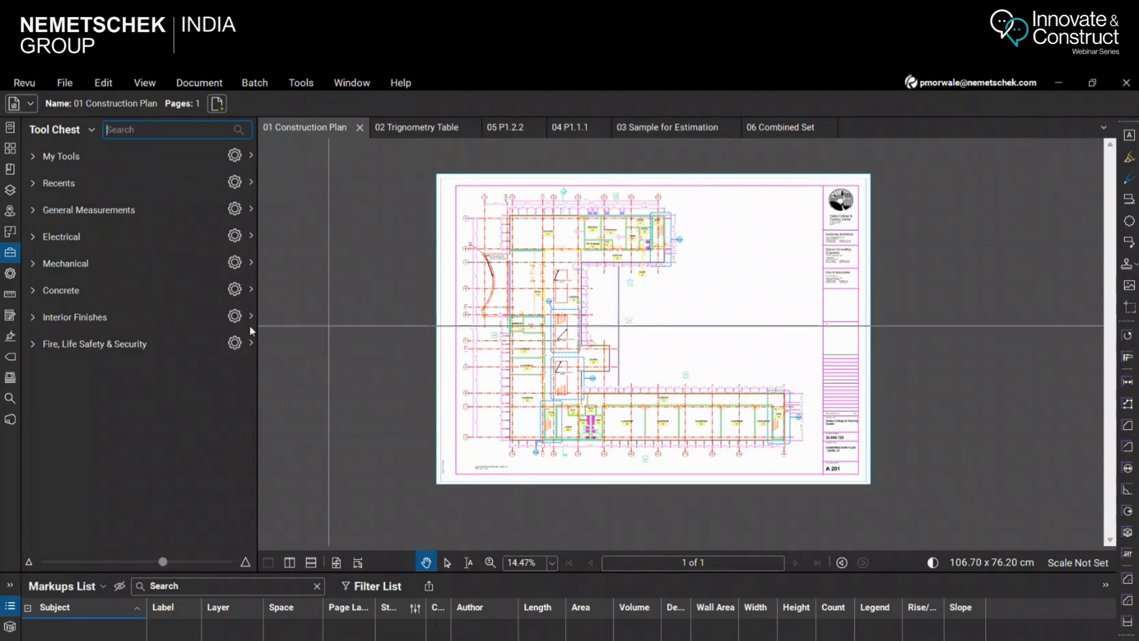
Expand and collapse the Electrical, Fire, Life Safety & Security and General Measurements tool sets to view their tools
left_click(33, 237)
left_click(33, 237)
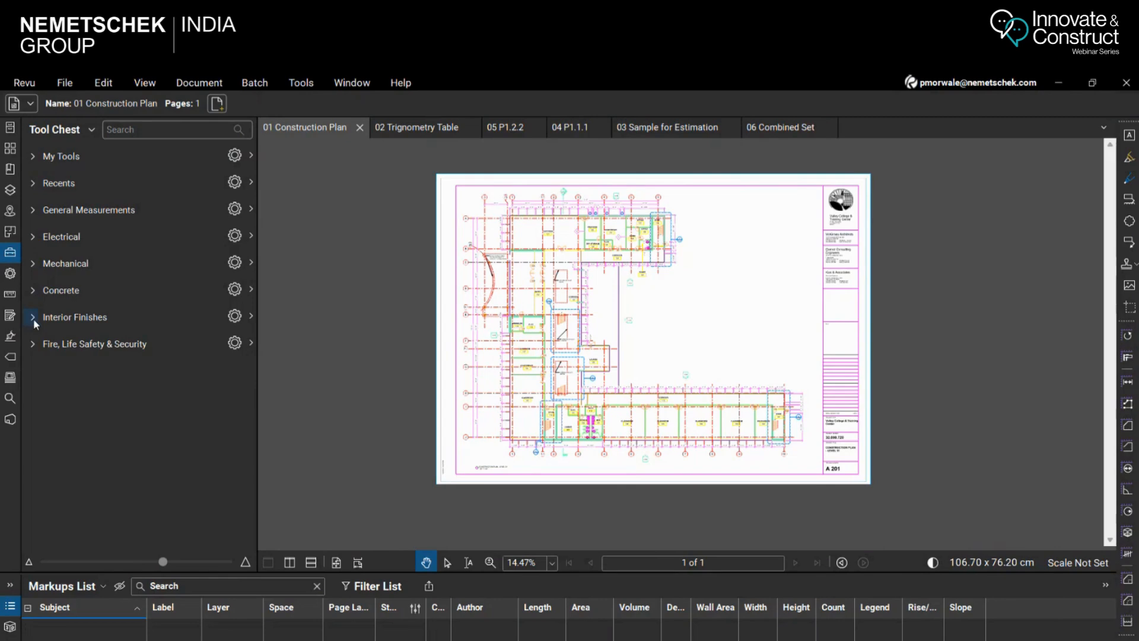
left_click(32, 344)
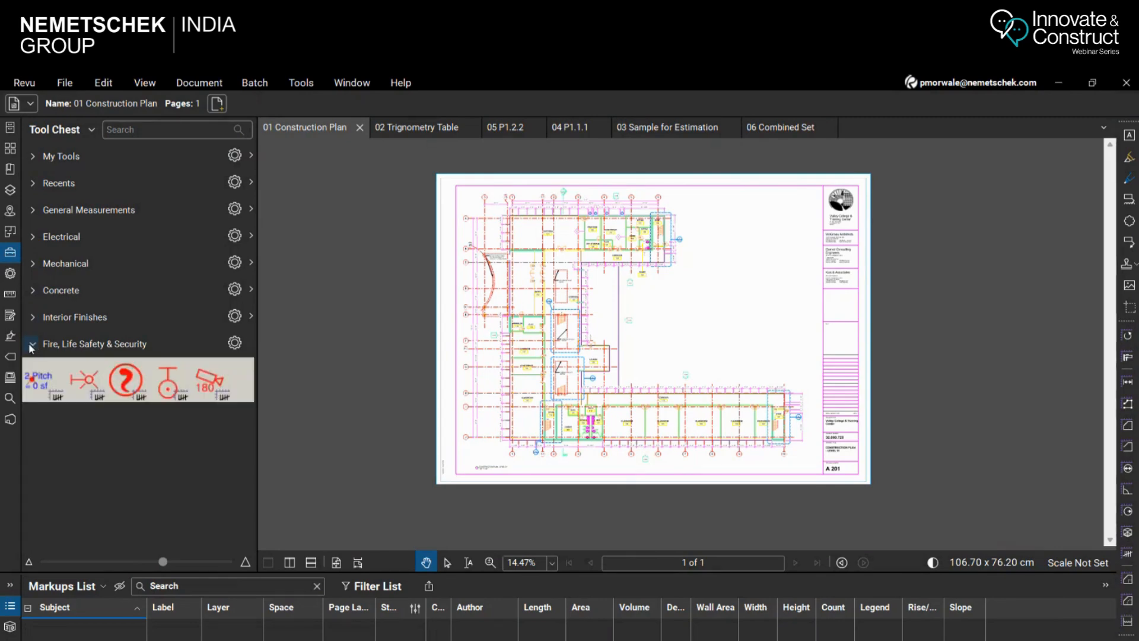
left_click(32, 345)
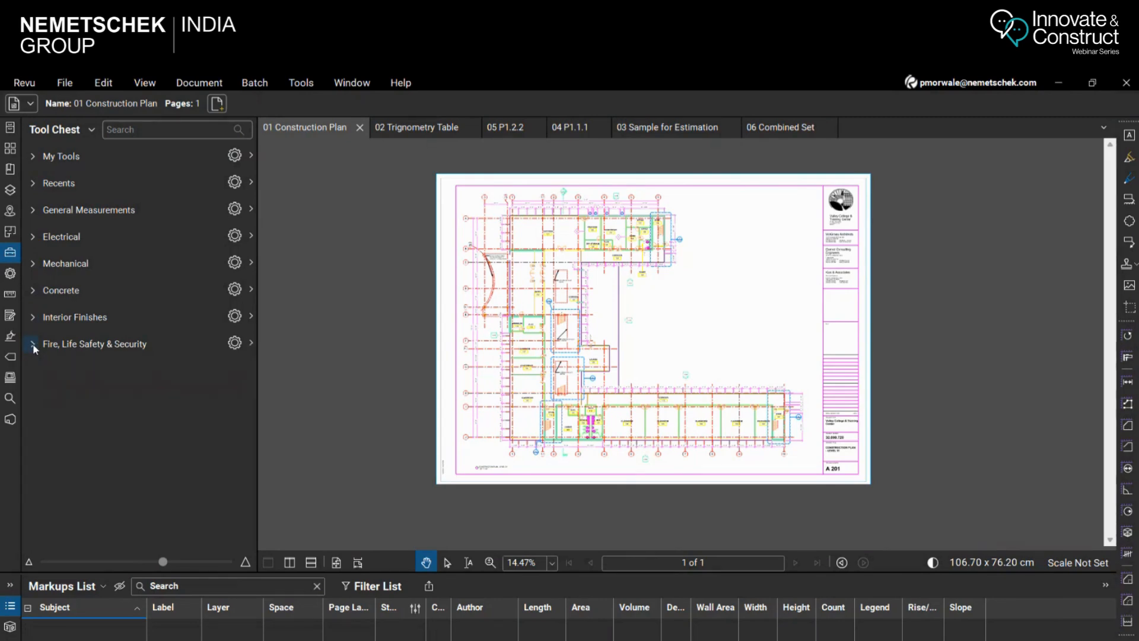
left_click(33, 210)
left_click(34, 210)
Add a tool set titled Webinar to the Tool Chest, saving it as Webinar.btx over the existing file
left_click(91, 130)
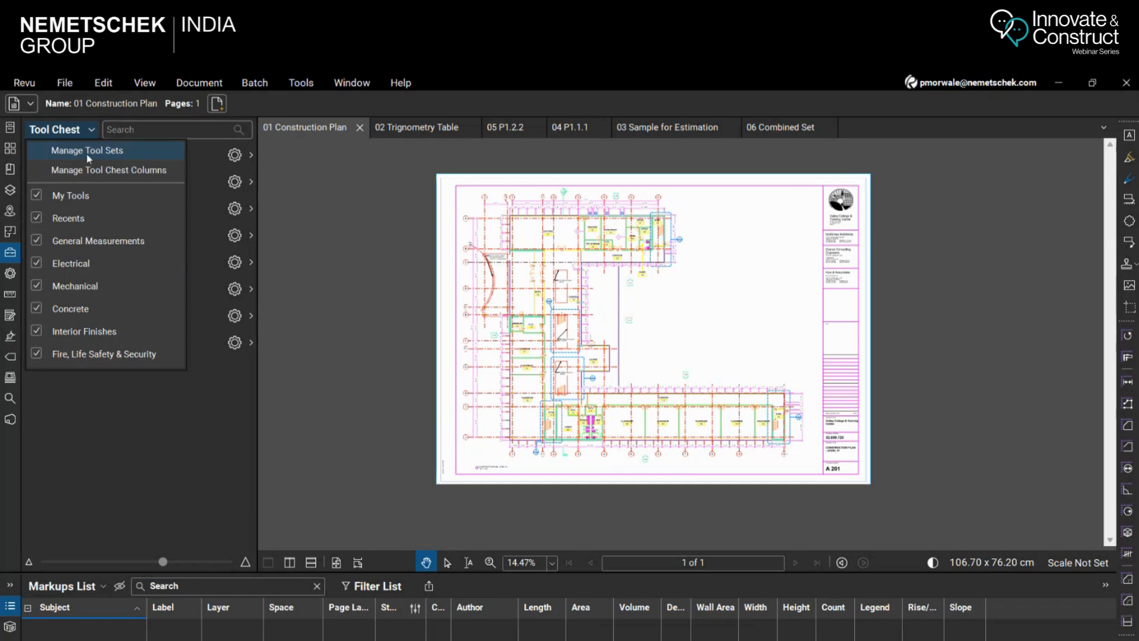
left_click(87, 152)
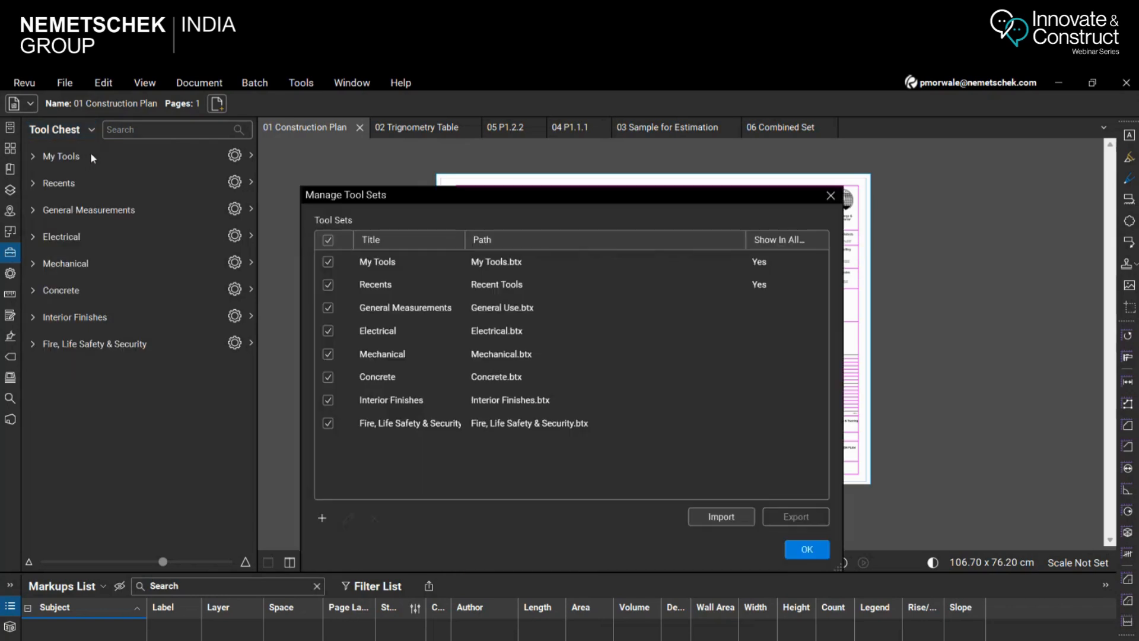
left_click(321, 519)
left_click(359, 543)
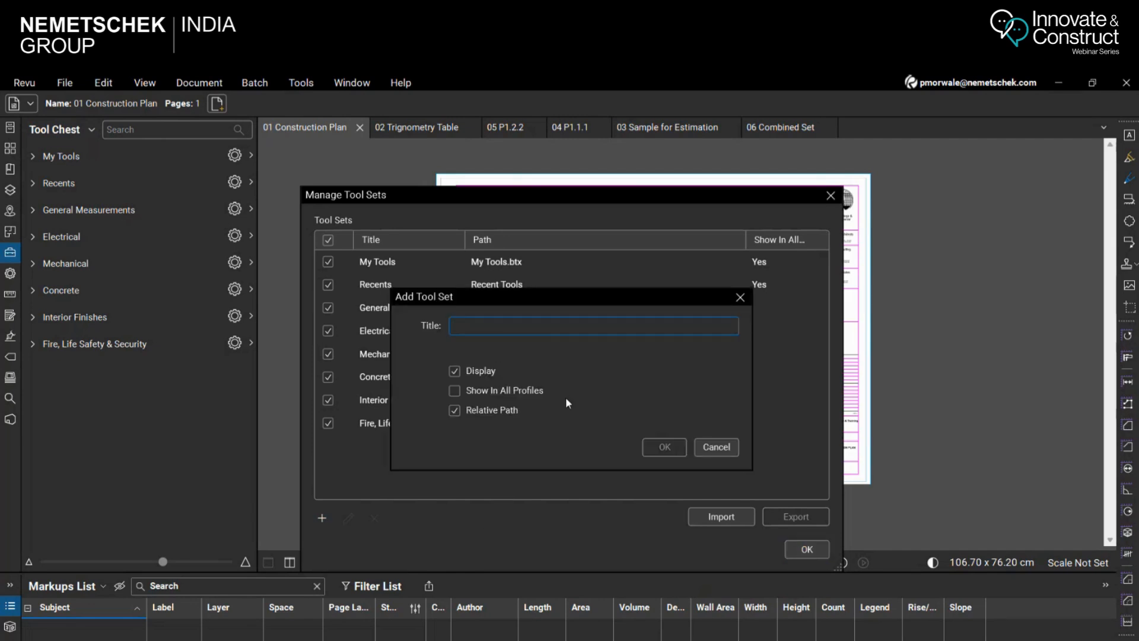
type("Webinar")
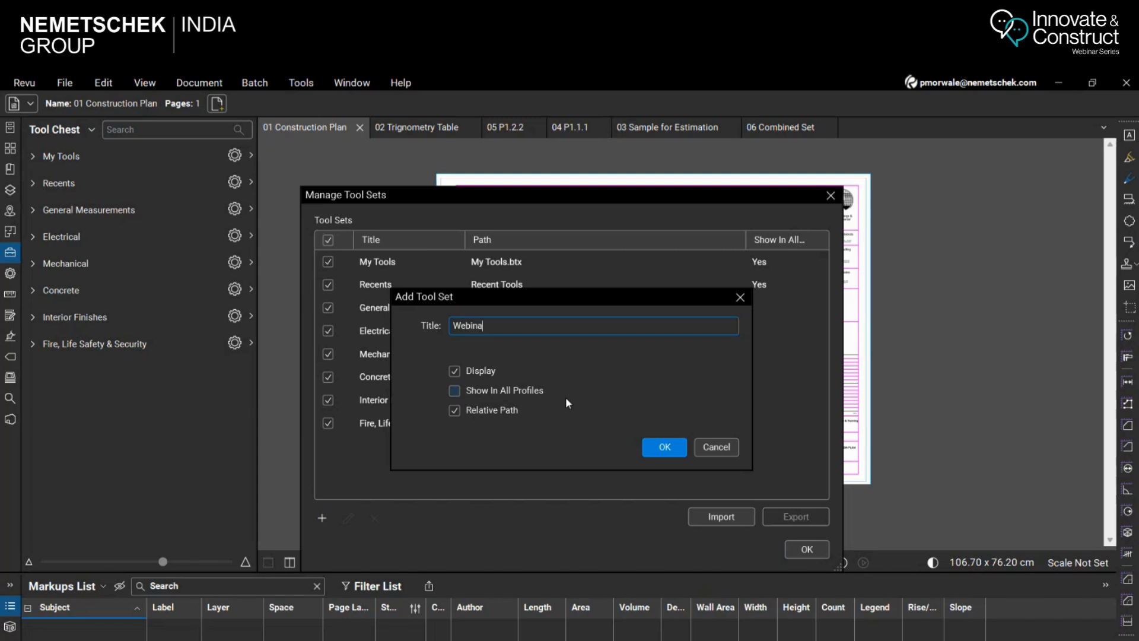
left_click(665, 449)
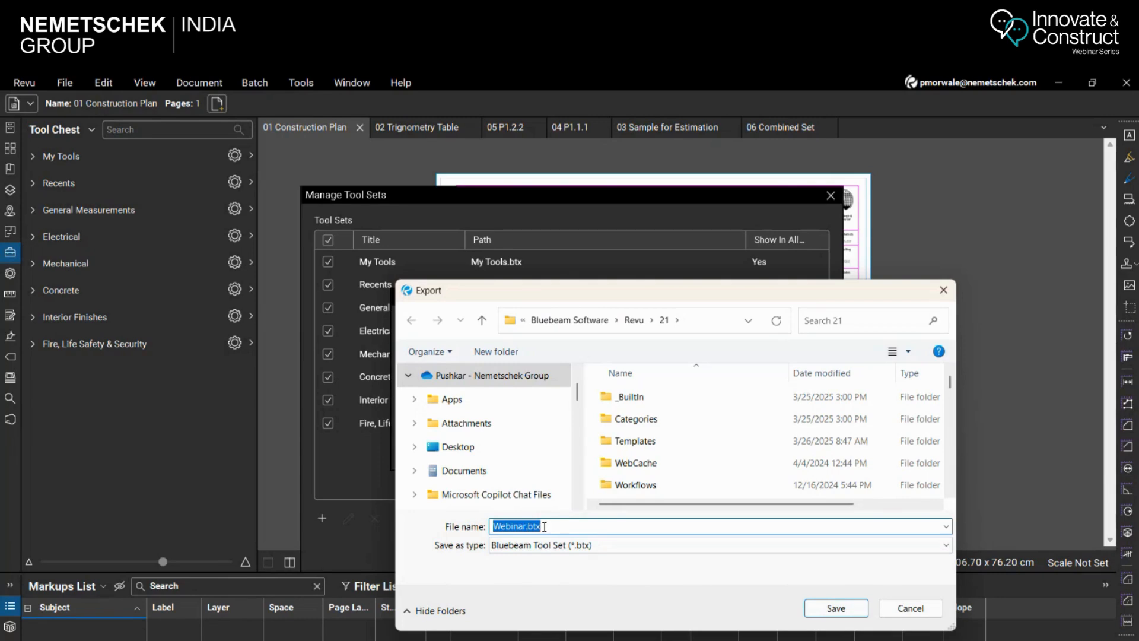
left_click(836, 608)
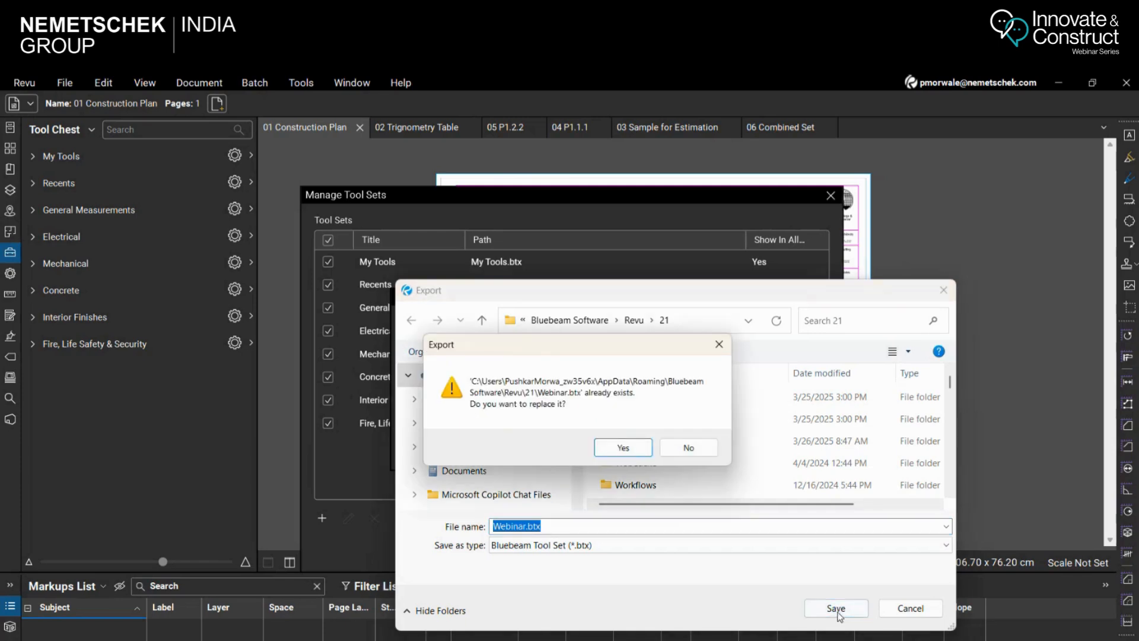
left_click(623, 448)
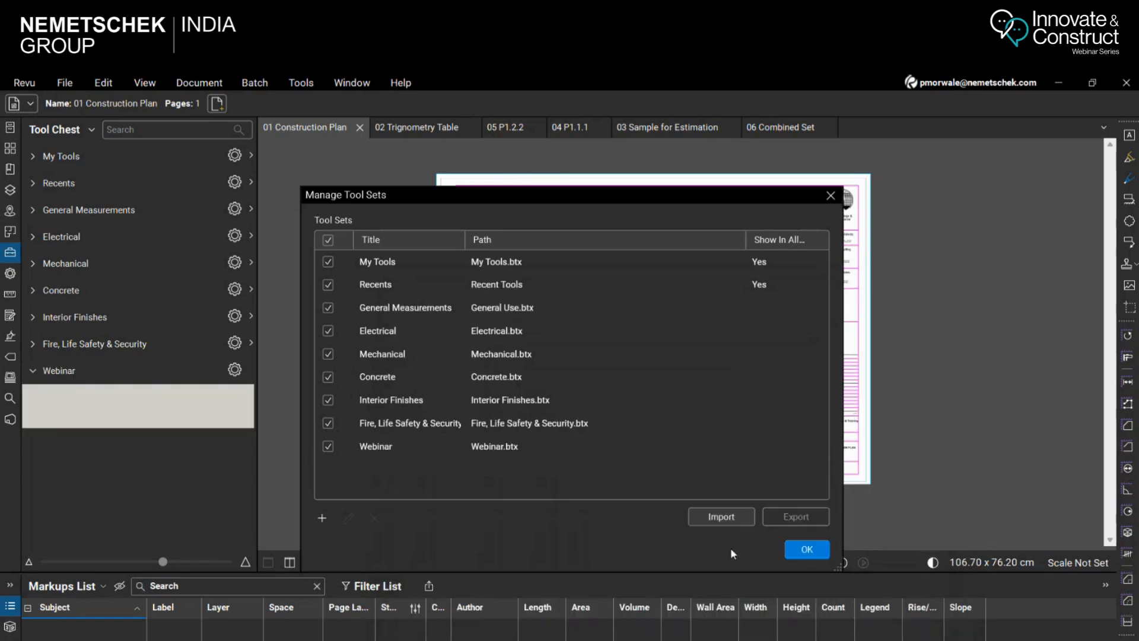
left_click(806, 549)
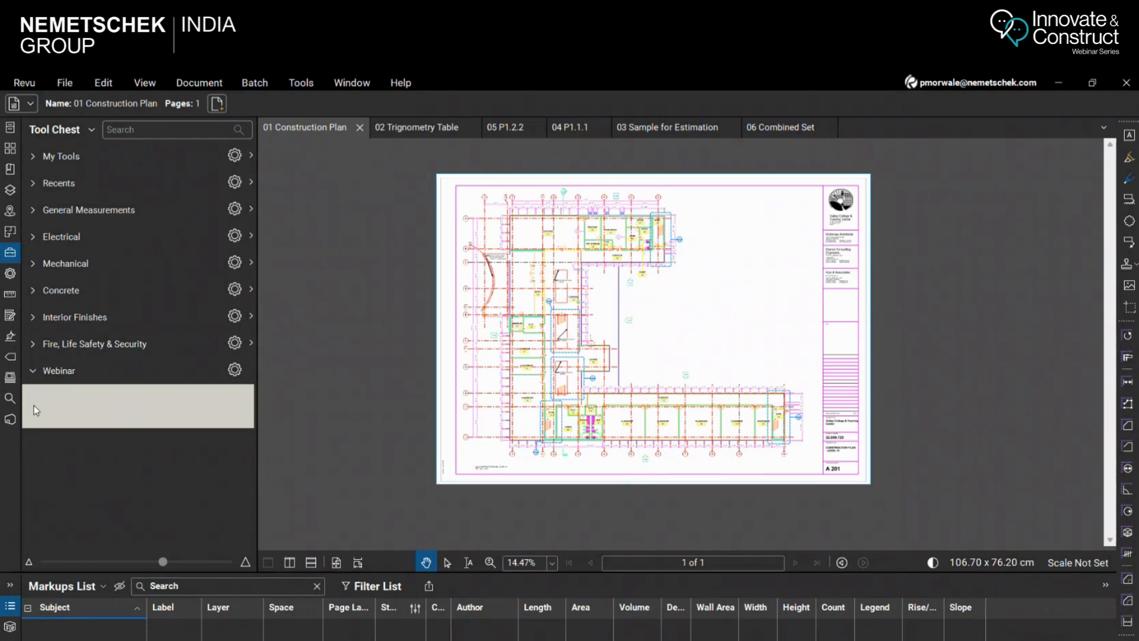
Expand and collapse the Electrical and Mechanical tool sets to view their contents
left_click(33, 238)
left_click(34, 239)
left_click(34, 263)
left_click(34, 263)
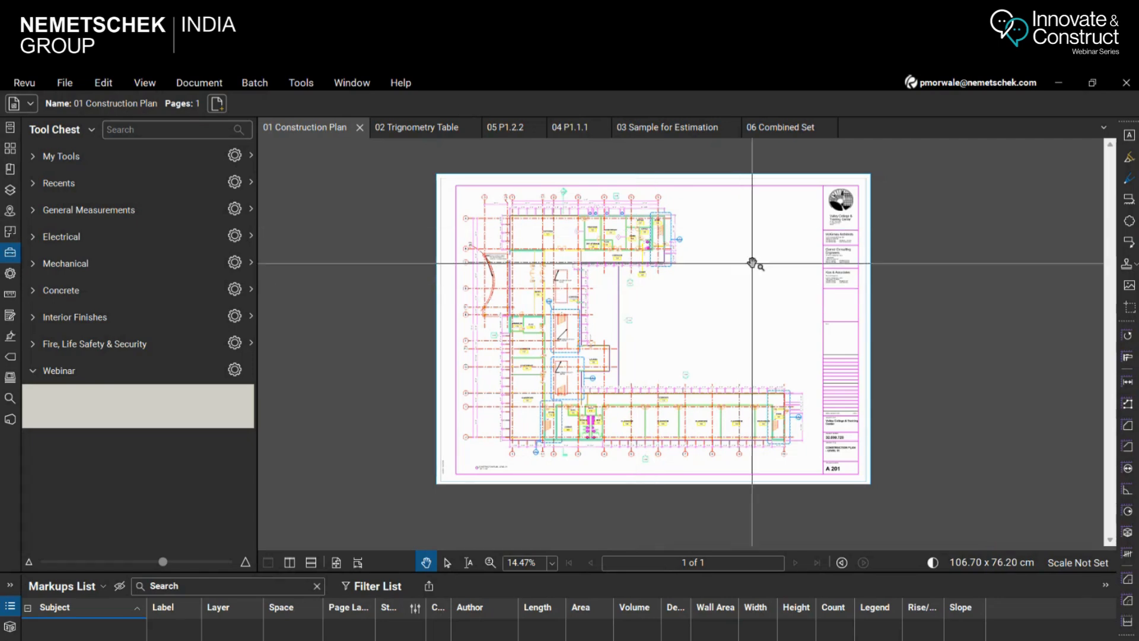
Use the Select Text tool to highlight the CLASSROOM label of room 115 on the construction plan
scroll(623, 314, "up", 1)
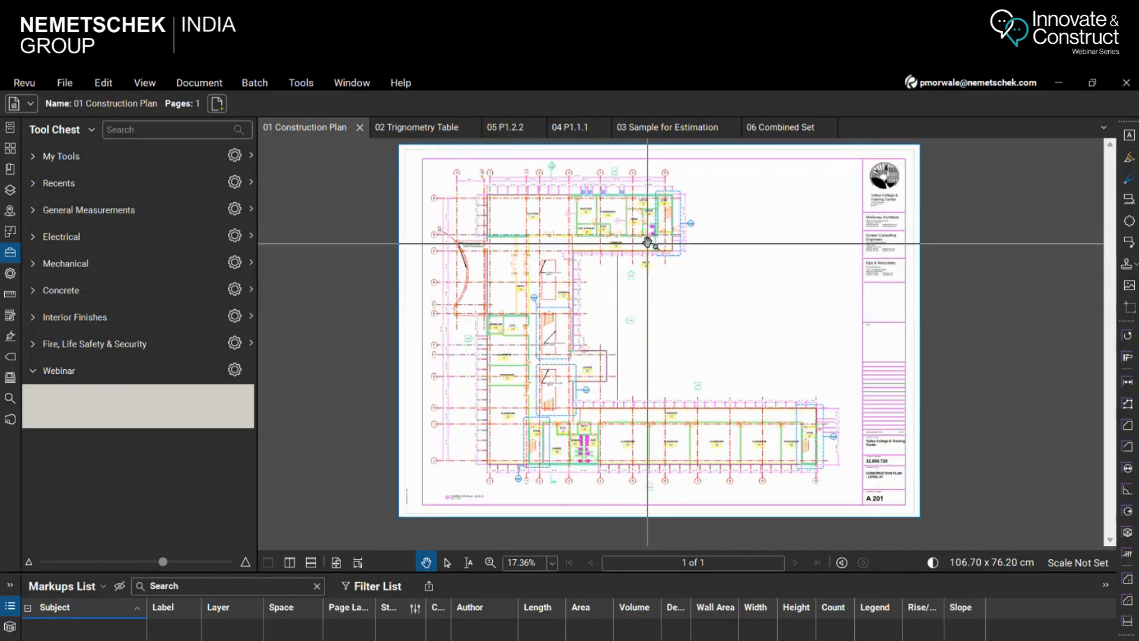
scroll(653, 242, "up", 2)
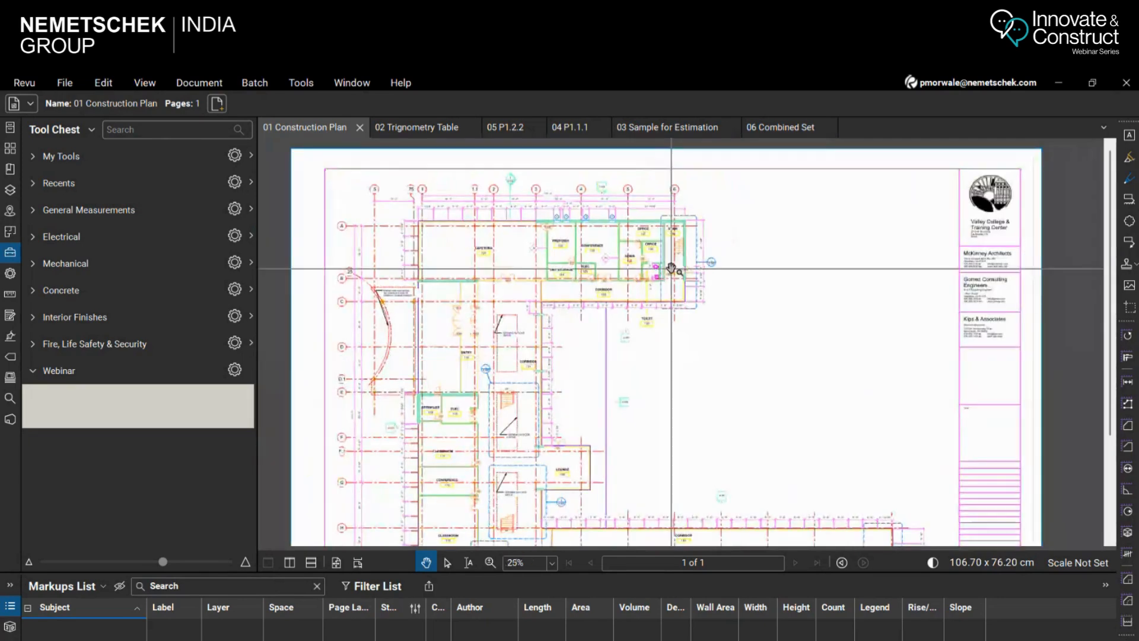
scroll(671, 261, "down", 1)
scroll(685, 291, "down", 1)
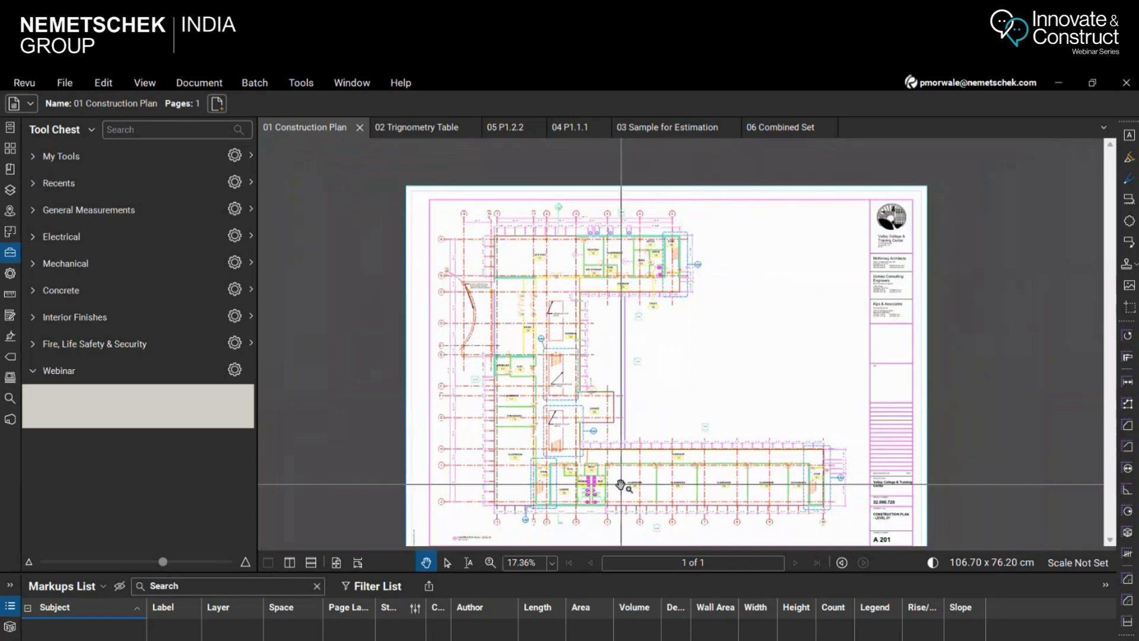
left_click(469, 563)
scroll(515, 473, "up", 3)
scroll(515, 473, "up", 3)
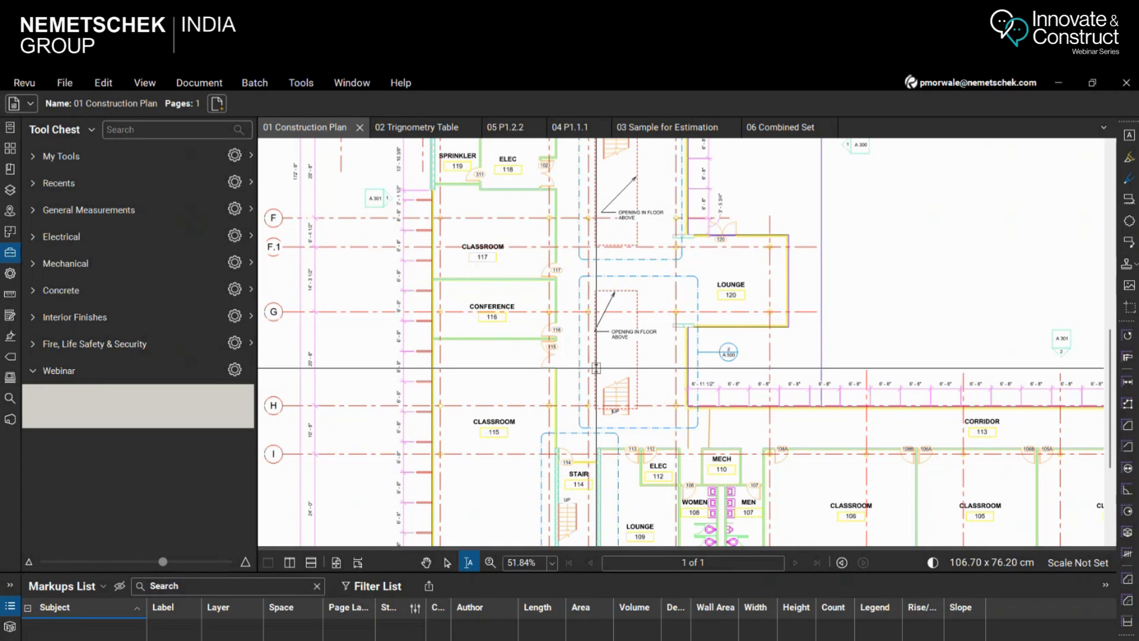
left_click_drag(474, 421, 526, 422)
scroll(495, 421, "up", 5)
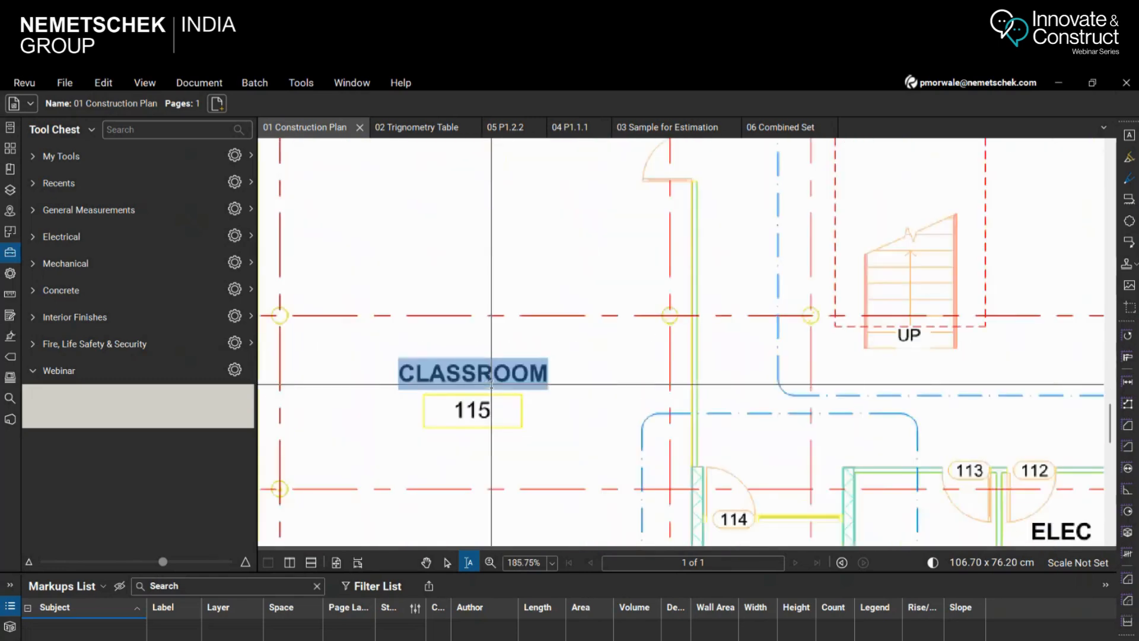
Highlight the CONFERENCE label of room 116, and reselect the CLASSROOM label of room 115
scroll(572, 475, "down", 5)
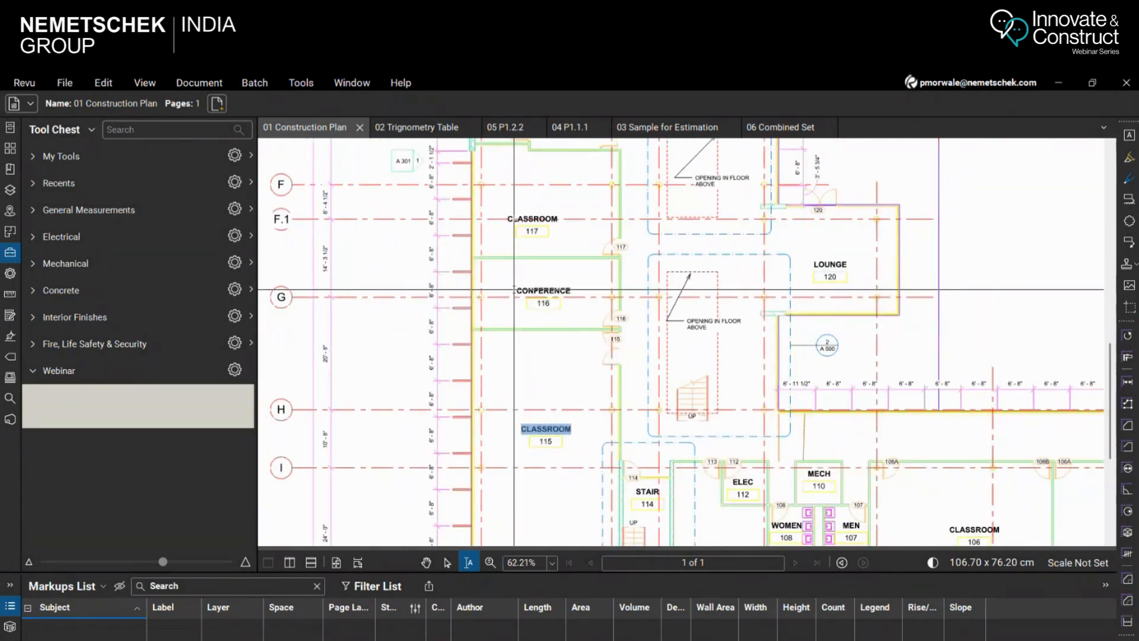
left_click_drag(515, 290, 587, 291)
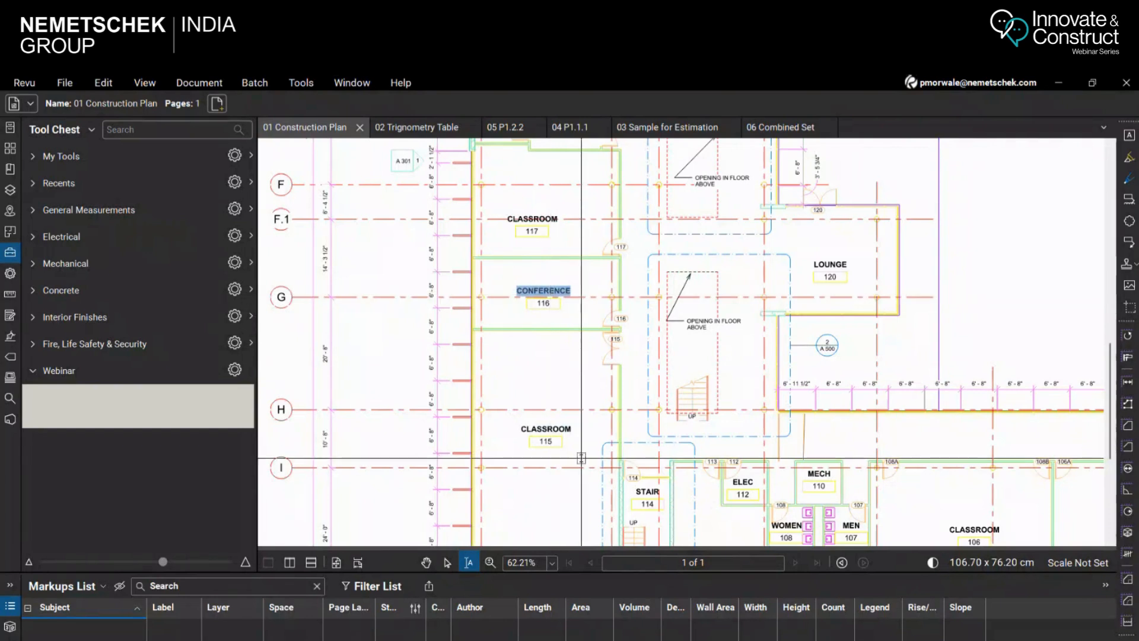
left_click_drag(521, 428, 571, 429)
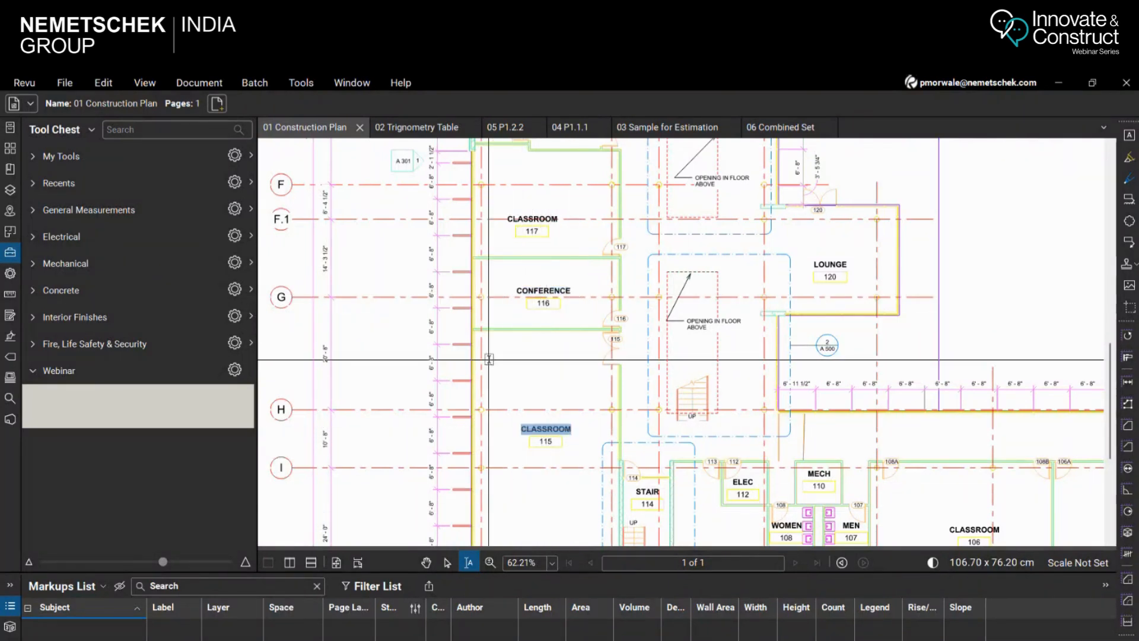
Open the OCR settings for 01 Construction Plan.pdf and review the recognition languages, keeping only English selected
left_click(209, 87)
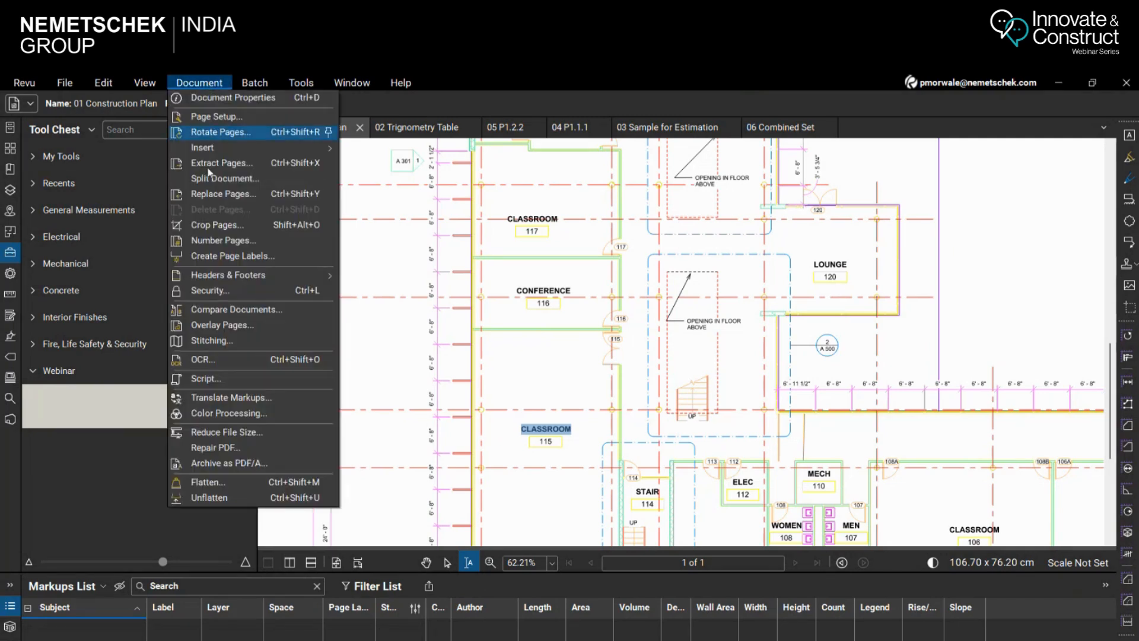
left_click(209, 360)
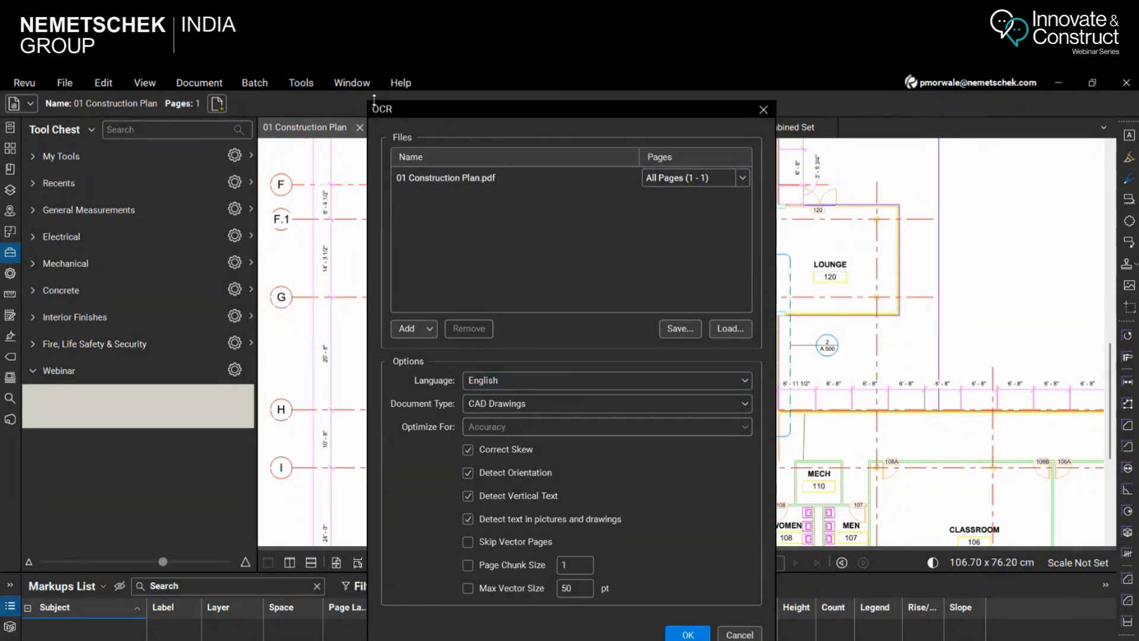
left_click(529, 383)
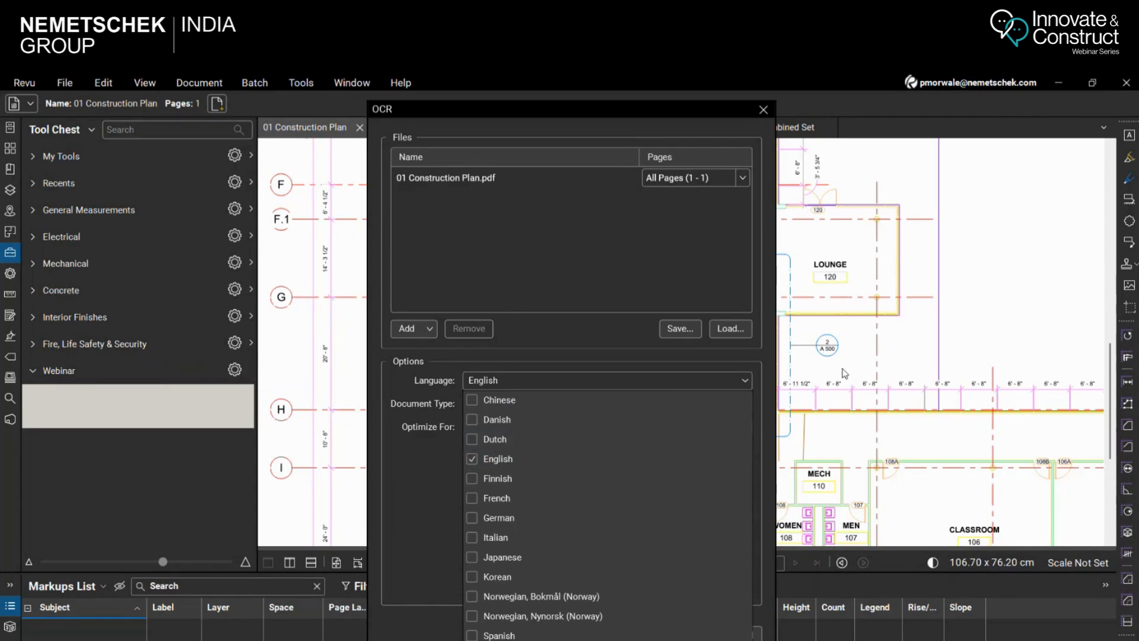
left_click(460, 402)
left_click(555, 380)
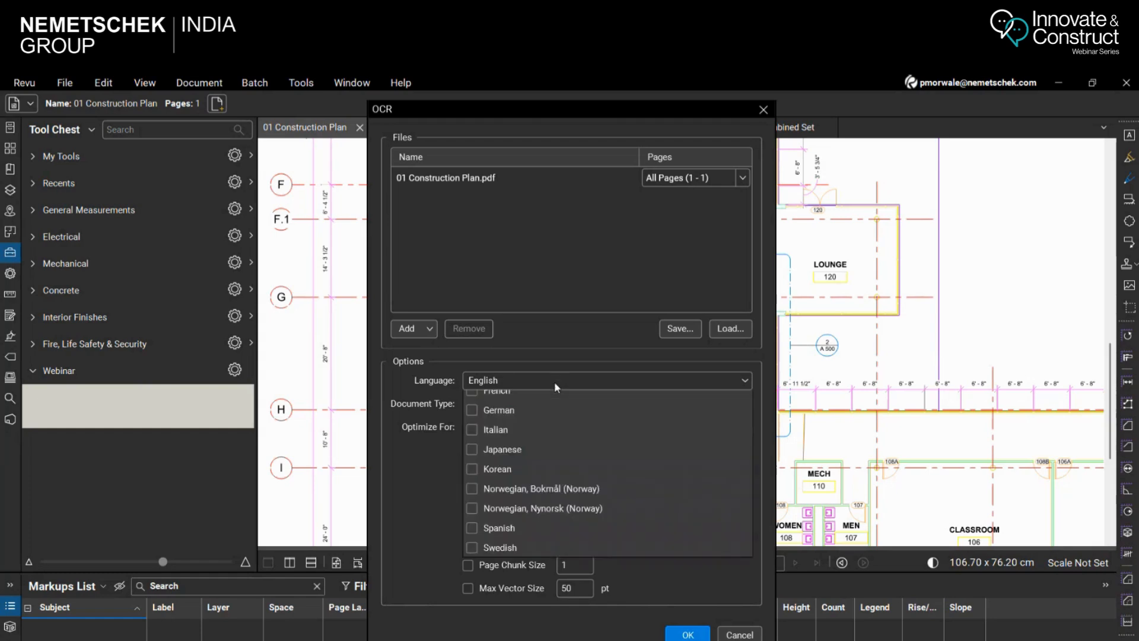
scroll(534, 451, "up", 3)
left_click(471, 478)
left_click(471, 477)
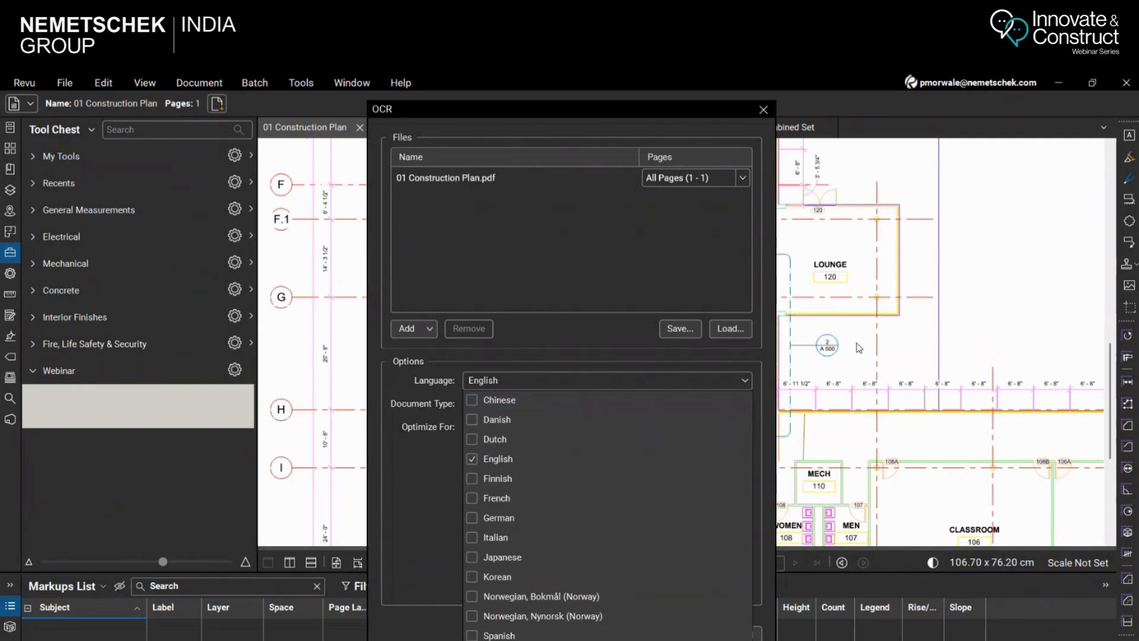
left_click(387, 405)
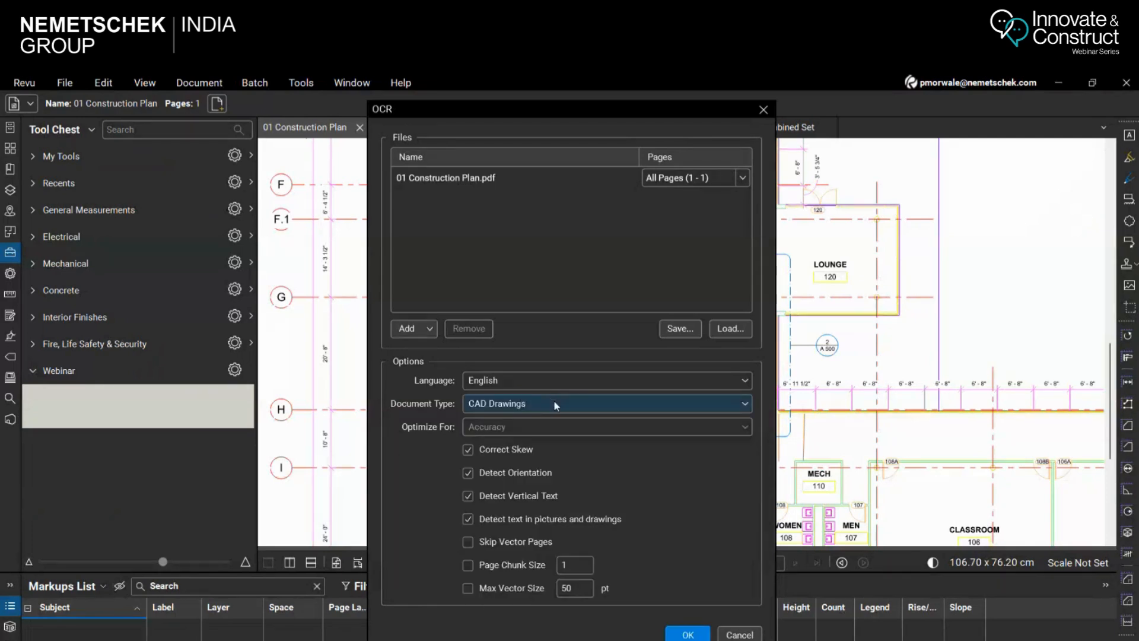
Review the OCR document types, keep CAD Drawings, and run OCR on all pages of the construction plan
left_click(553, 400)
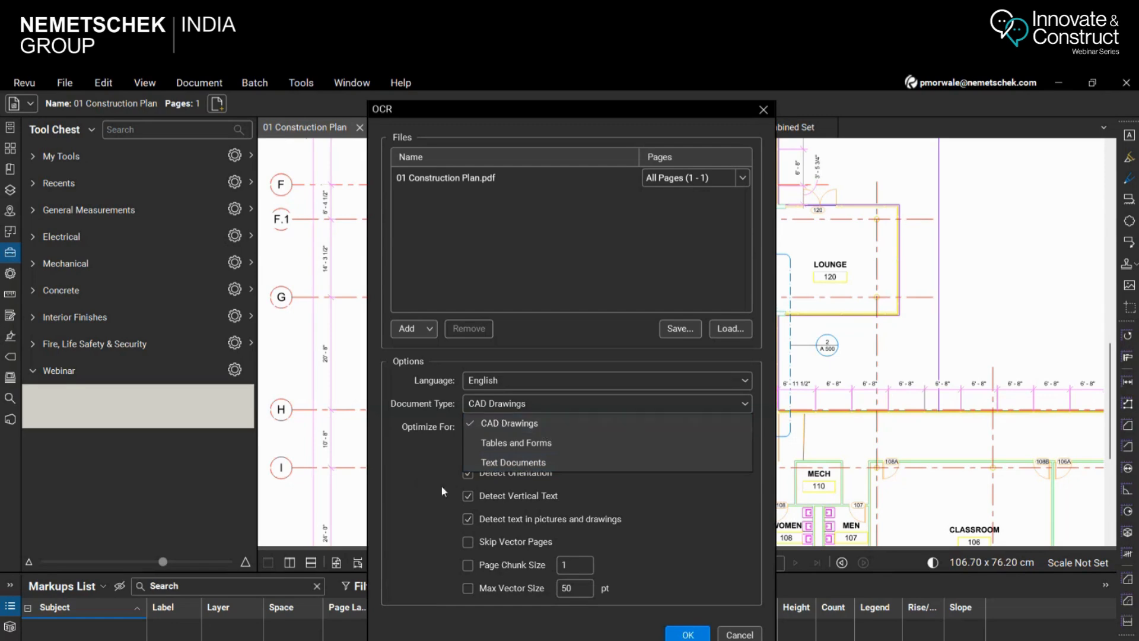
left_click(422, 495)
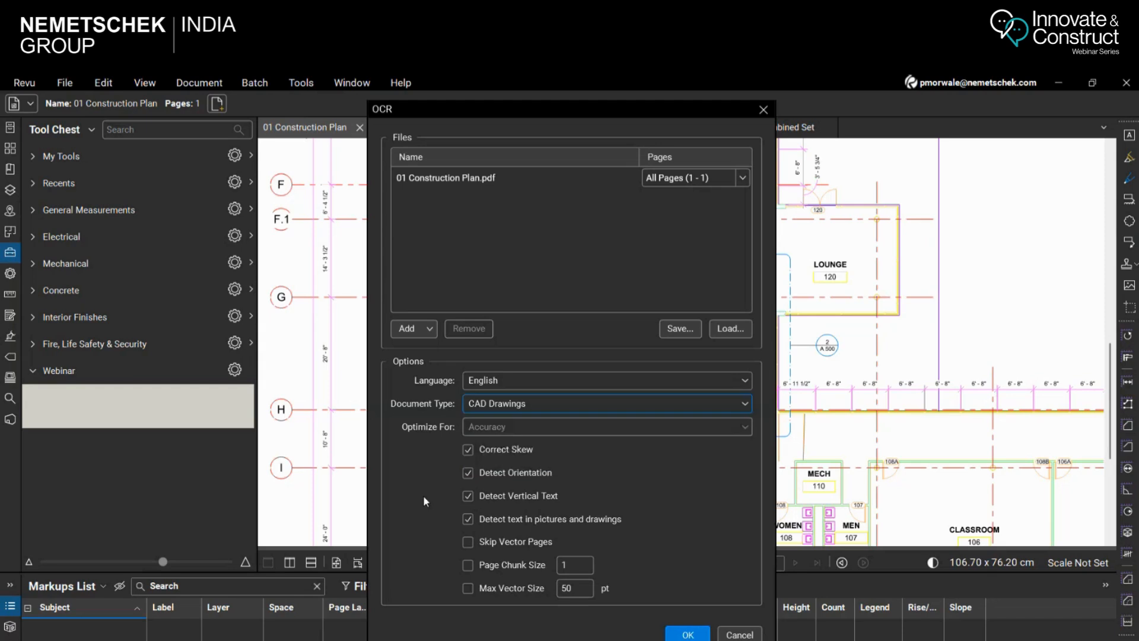
left_click(551, 404)
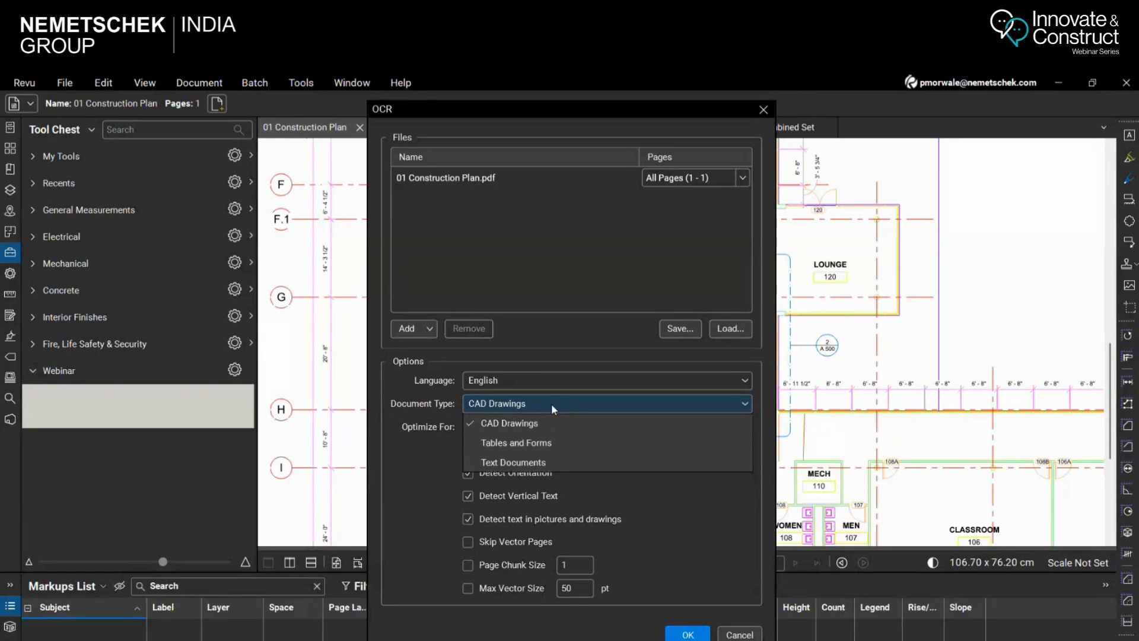
left_click(550, 403)
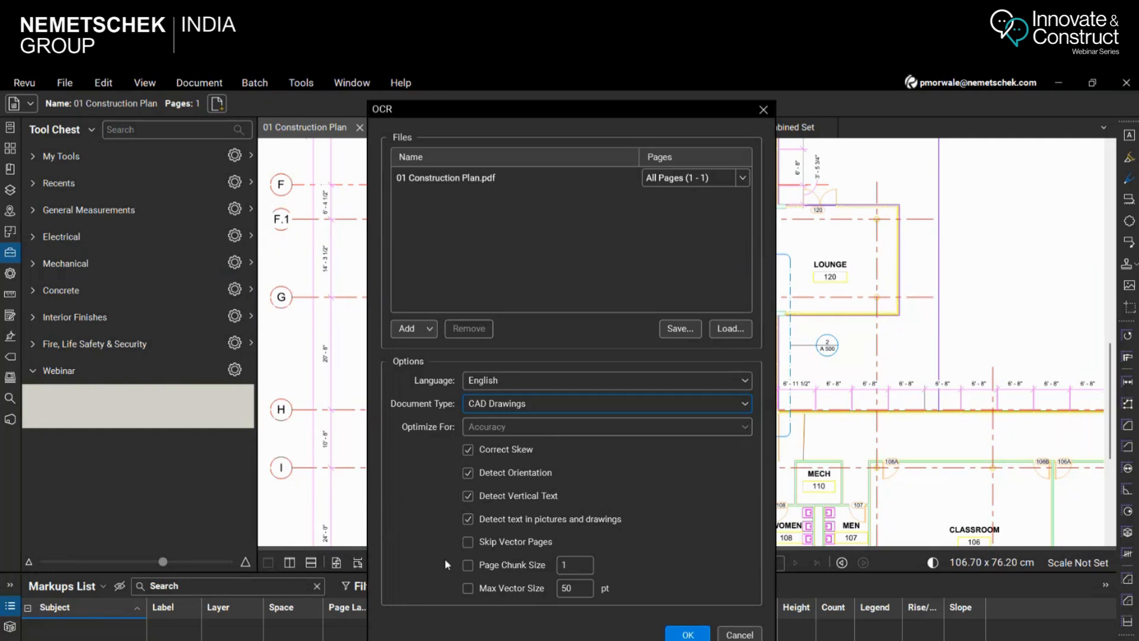
left_click(690, 634)
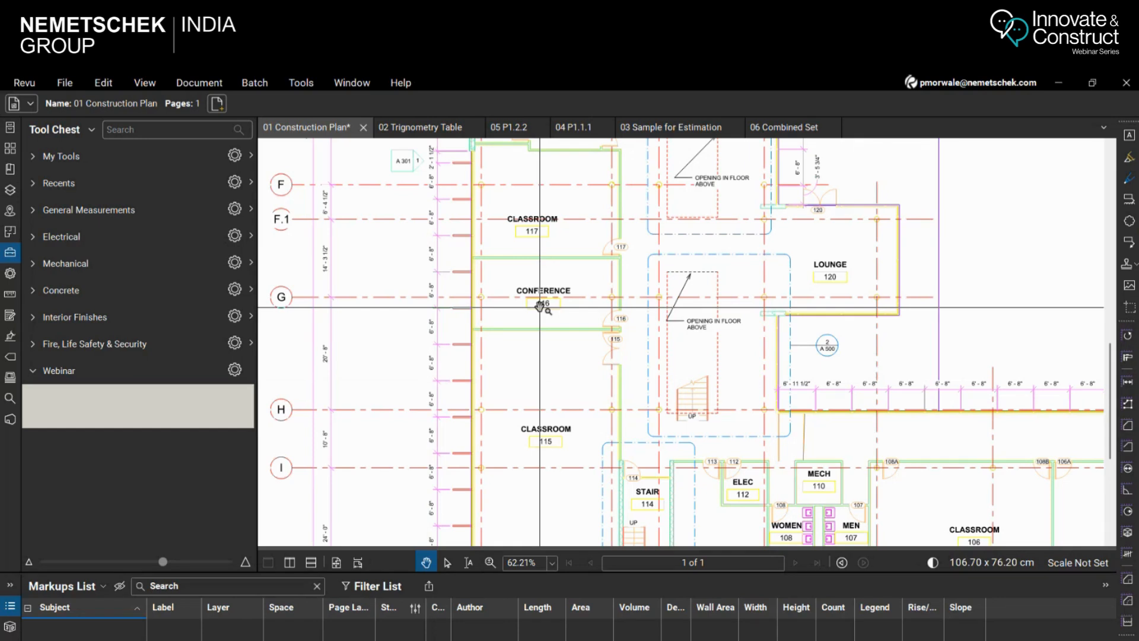
Use the Select Text tool to highlight the CONFERENCE label of room 116, and clear the selection
left_click(468, 562)
left_click_drag(516, 290, 581, 290)
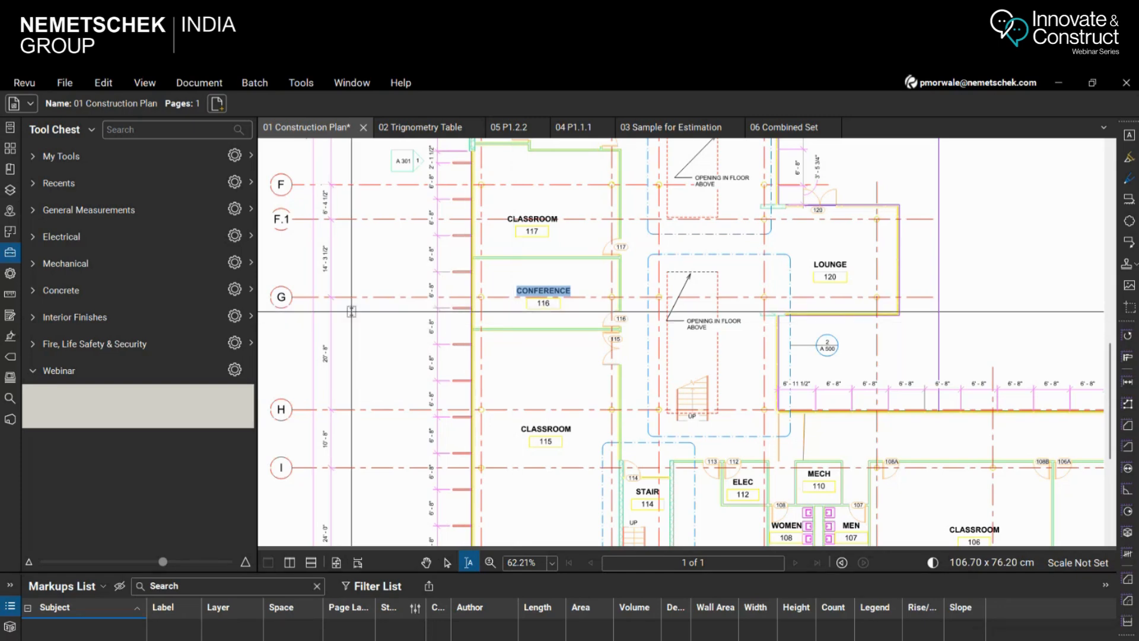
scroll(428, 282, "down", 3)
key("Escape")
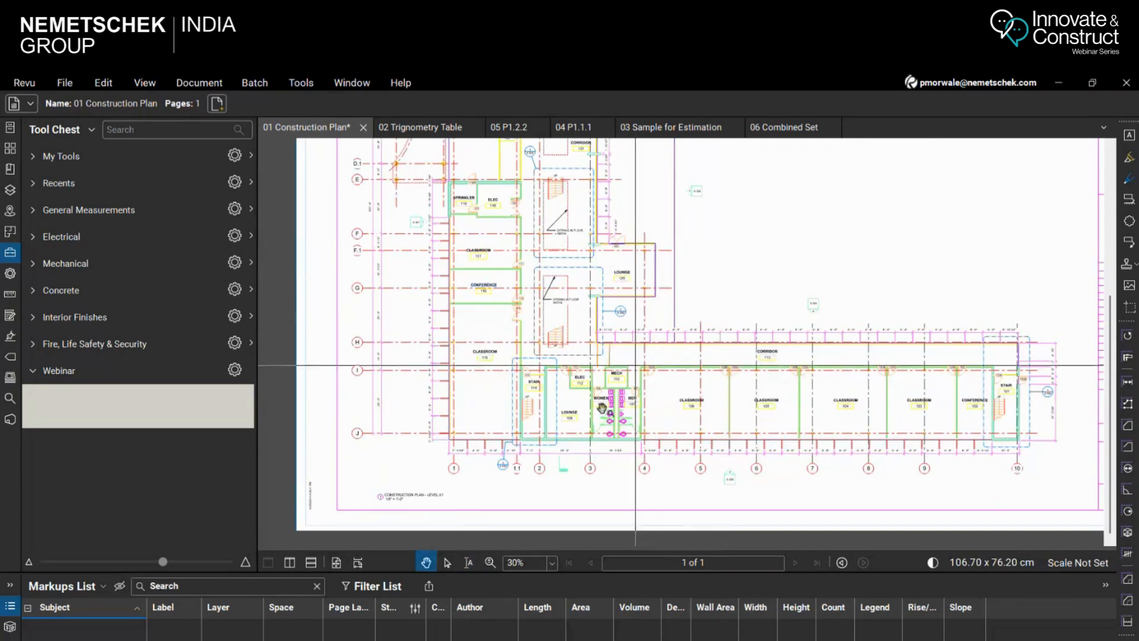
Switch to the Select tool and look over the classroom wing, central corridor and upper wing of the construction plan
left_click(448, 563)
scroll(466, 293, "up", 2)
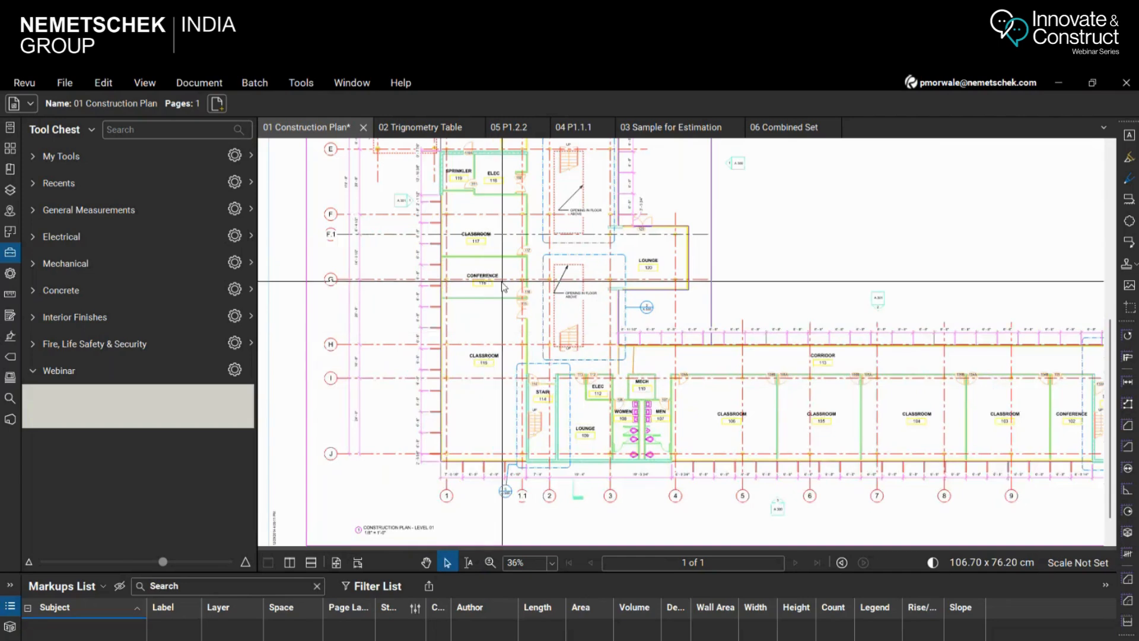
scroll(465, 294, "up", 1)
scroll(463, 299, "down", 5)
scroll(427, 274, "up", 4)
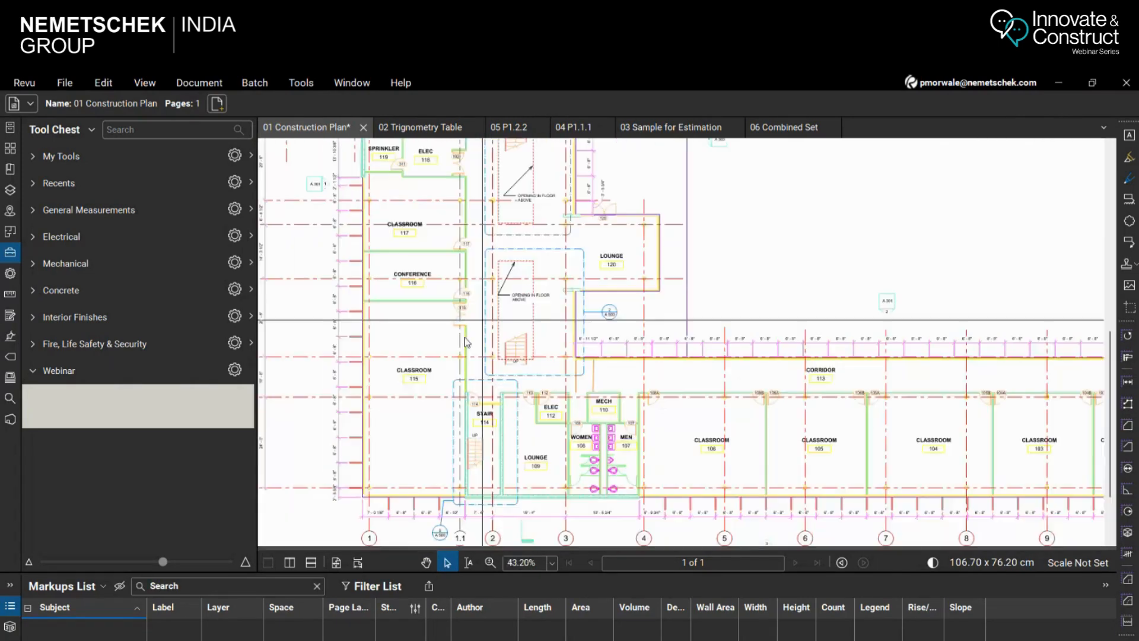
scroll(426, 268, "down", 4)
scroll(477, 220, "up", 4)
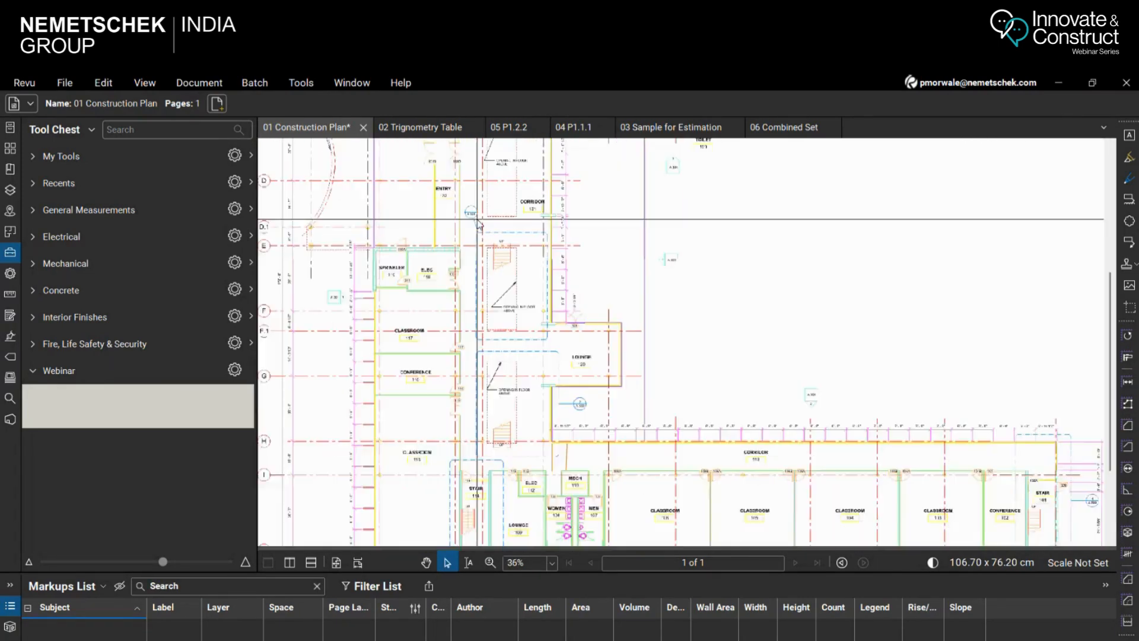
scroll(465, 394, "down", 4)
scroll(546, 186, "up", 4)
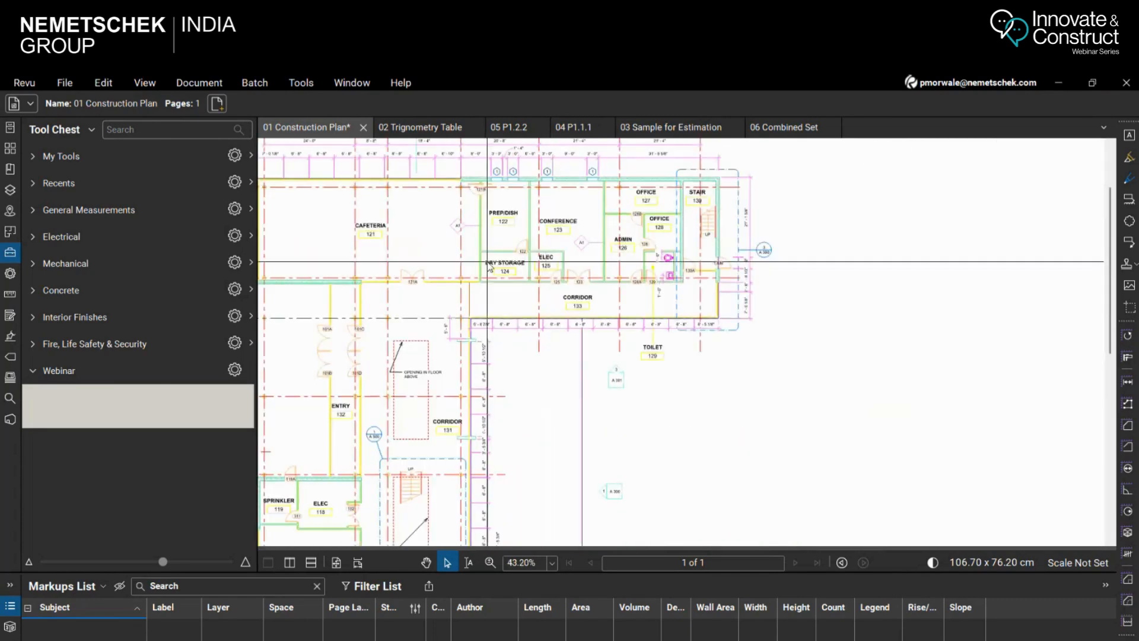
scroll(363, 246, "up", 2)
scroll(890, 237, "down", 9)
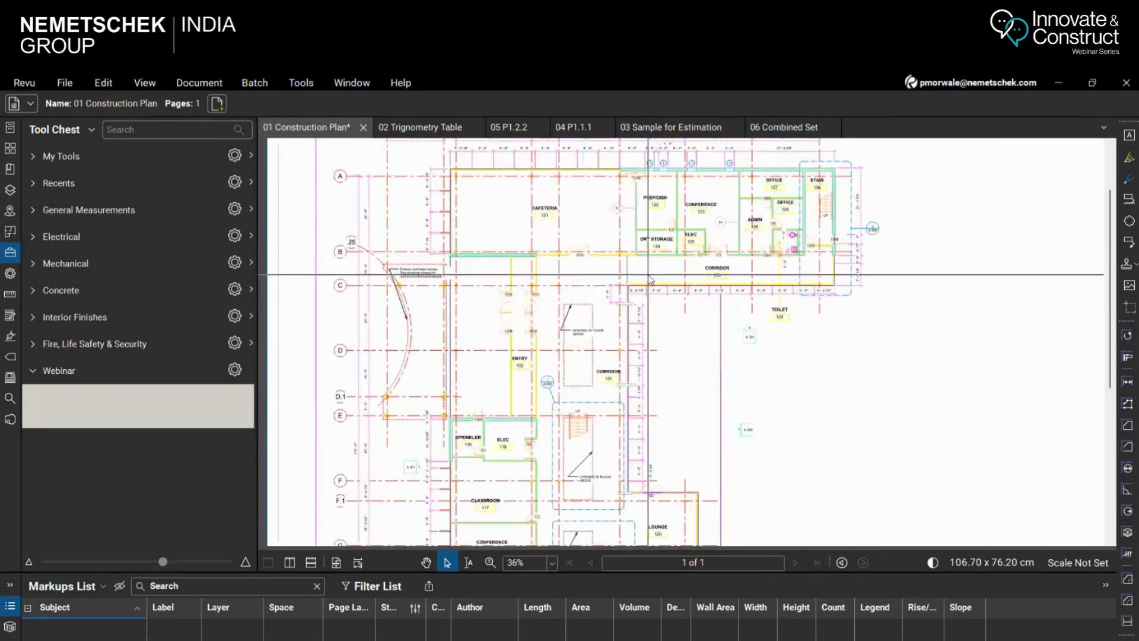
scroll(798, 501, "up", 4)
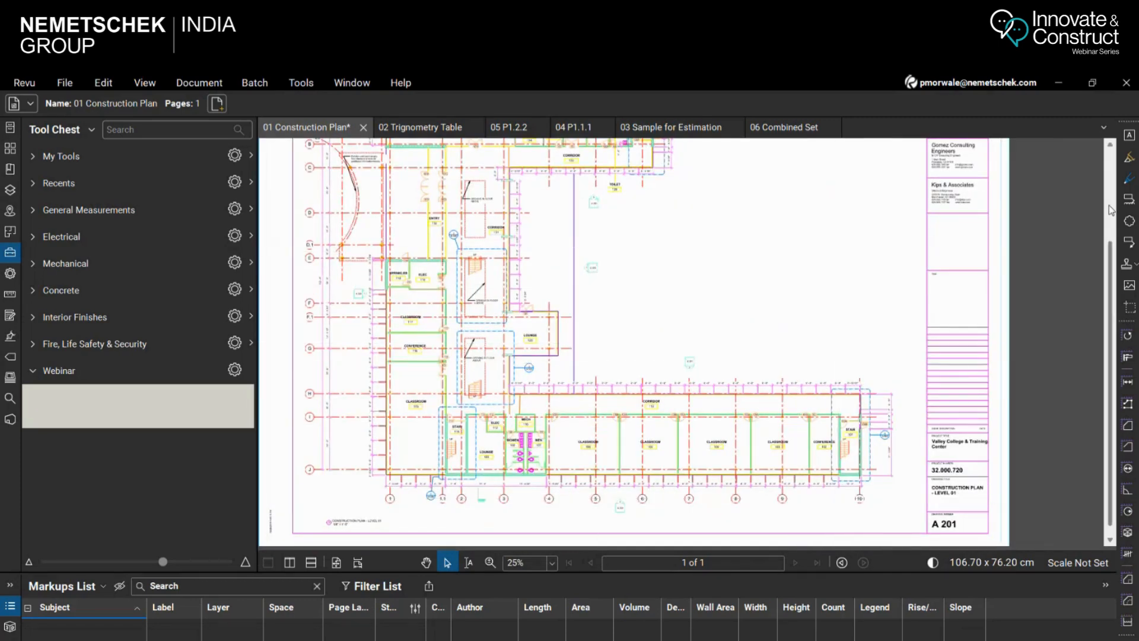
scroll(1068, 252, "up", 3)
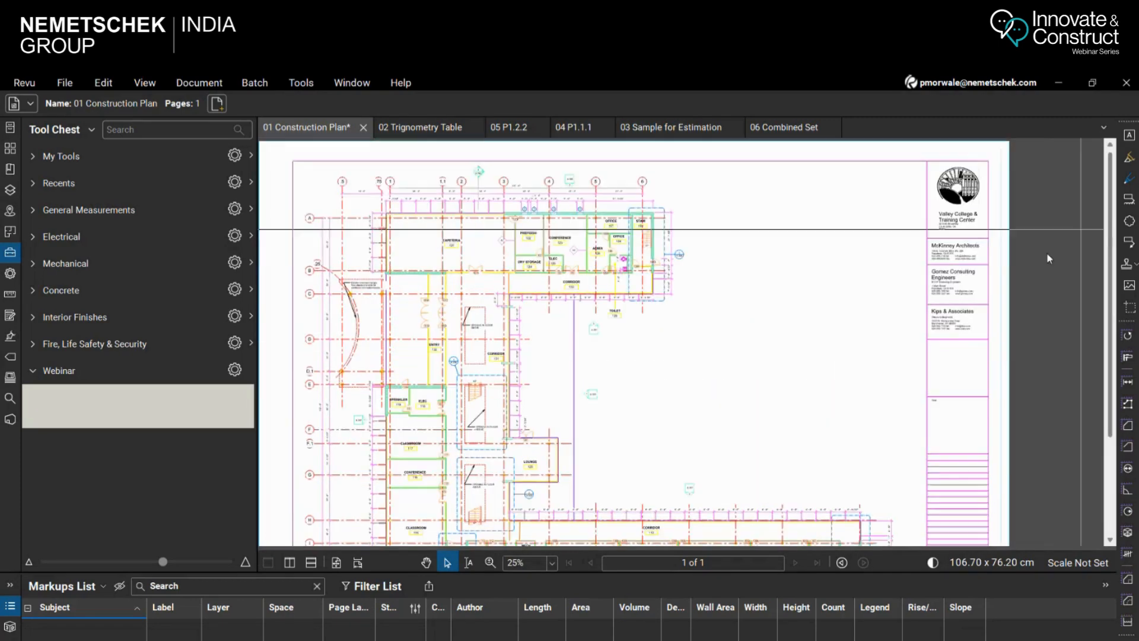
Show the construction plan as one full page, and examine the lower wing and the title block of sheet A 201
left_click(334, 564)
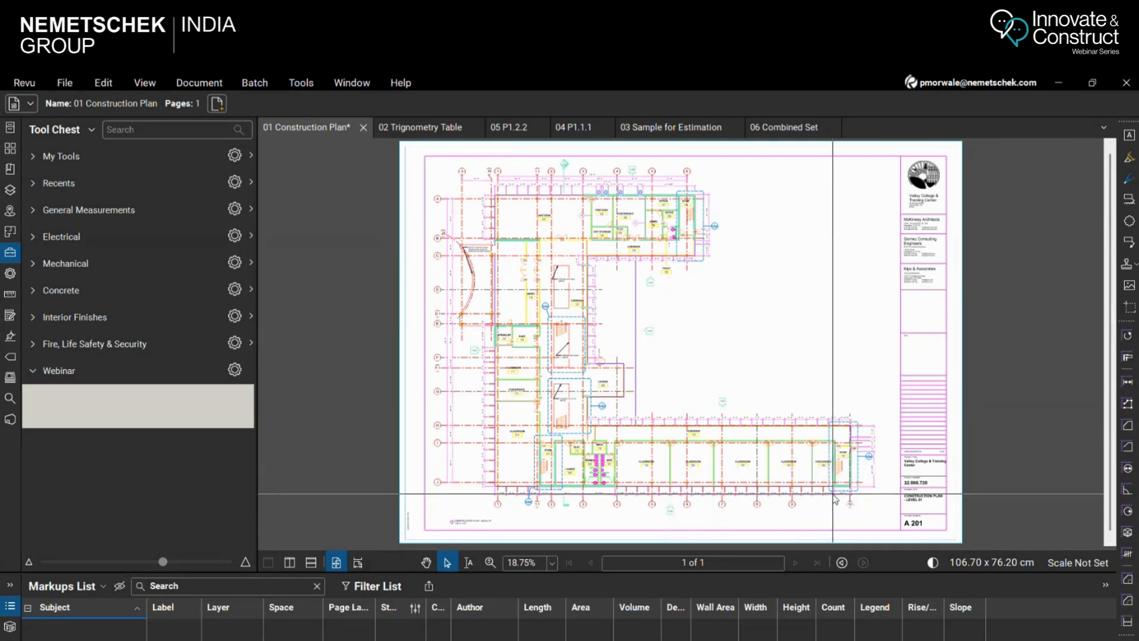
scroll(893, 520, "up", 4)
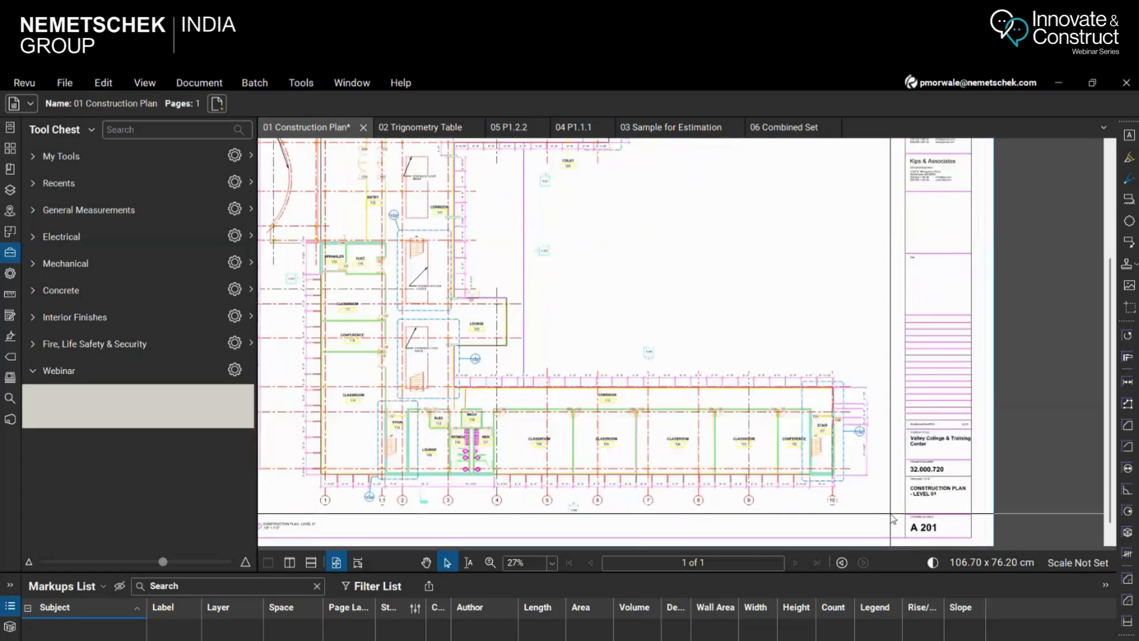
scroll(635, 472, "down", 3)
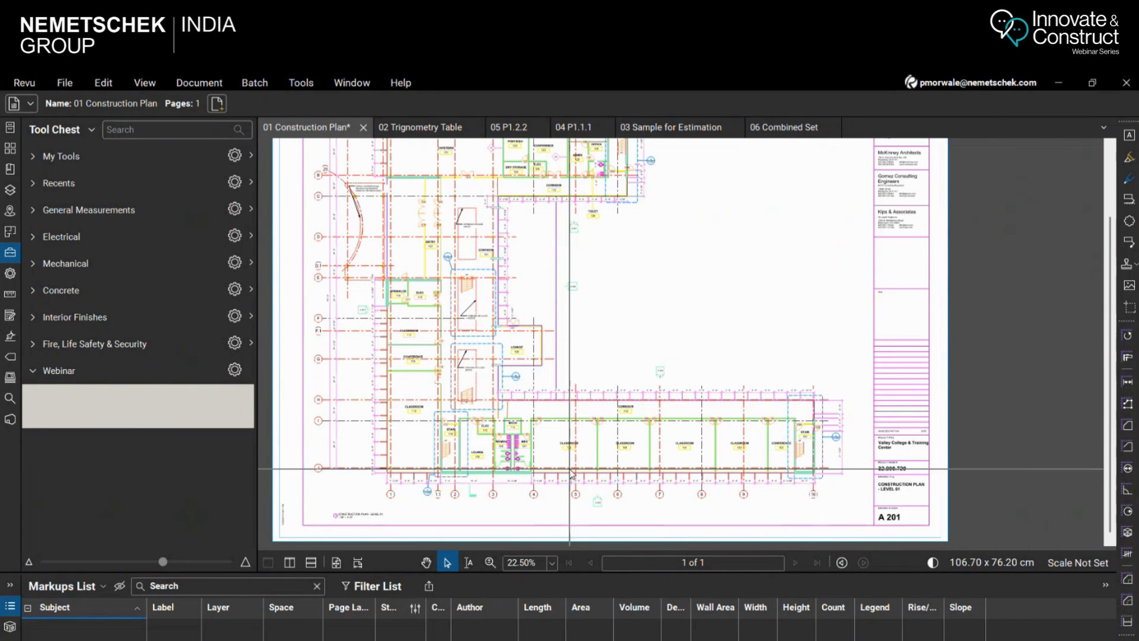
scroll(562, 444, "up", 2)
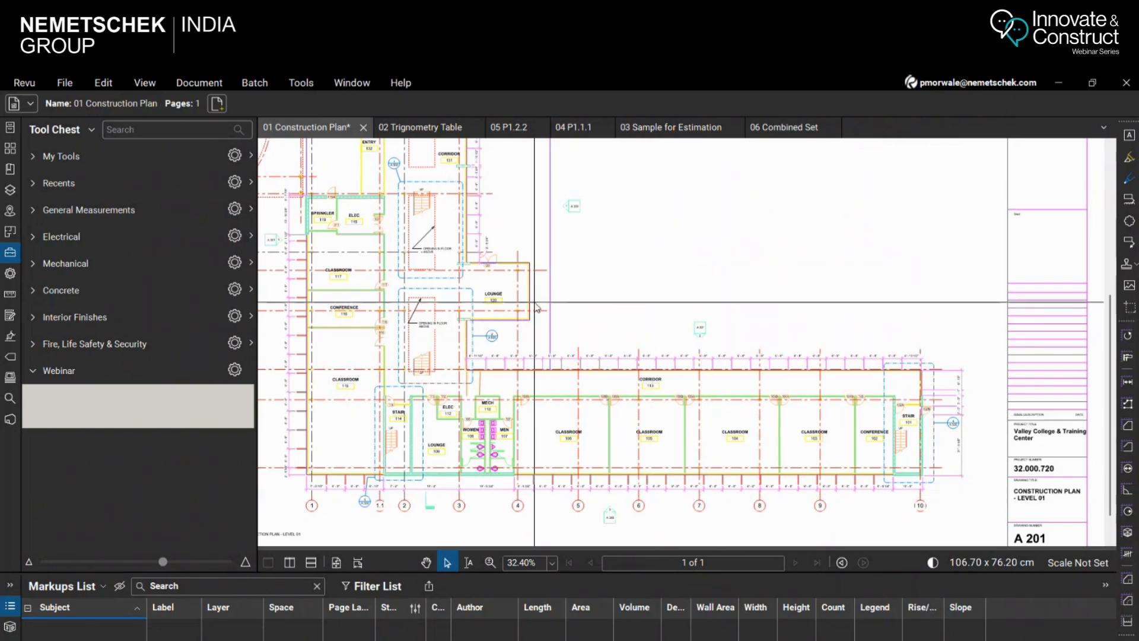
Open Search and compare the options of its Text and Visual search modes
left_click(10, 398)
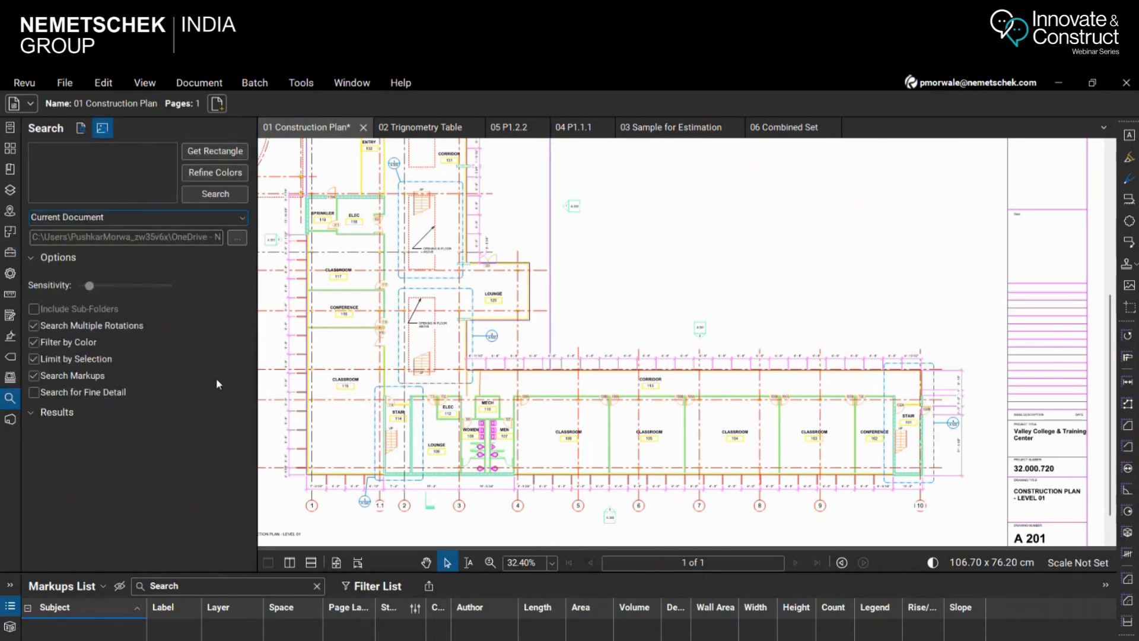
scroll(611, 262, "down", 2)
scroll(649, 224, "up", 3)
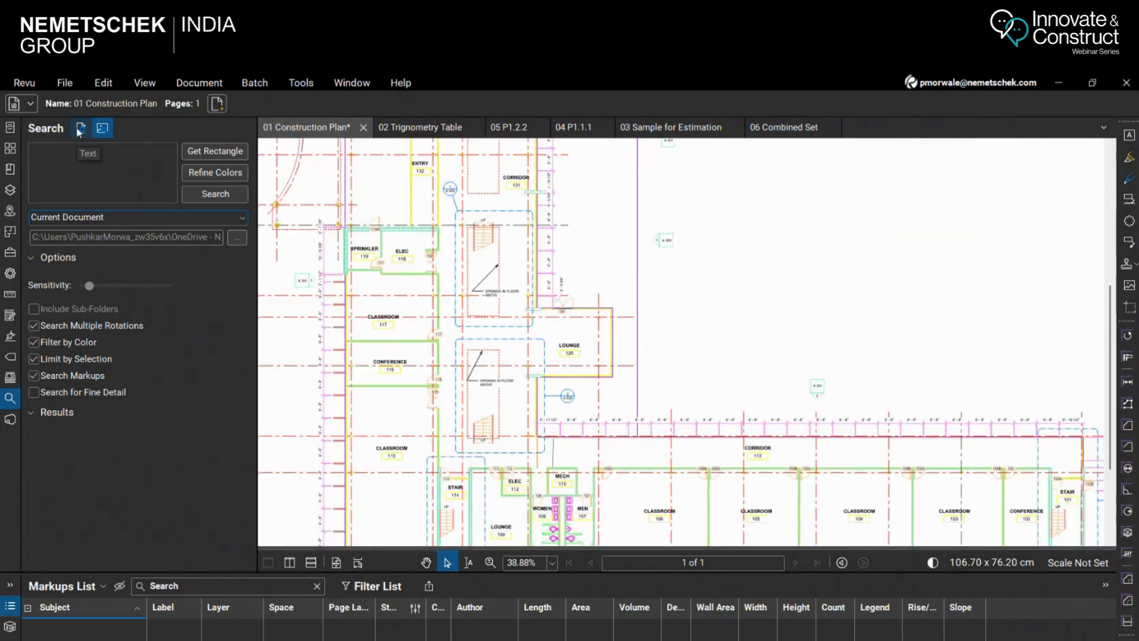
left_click(78, 130)
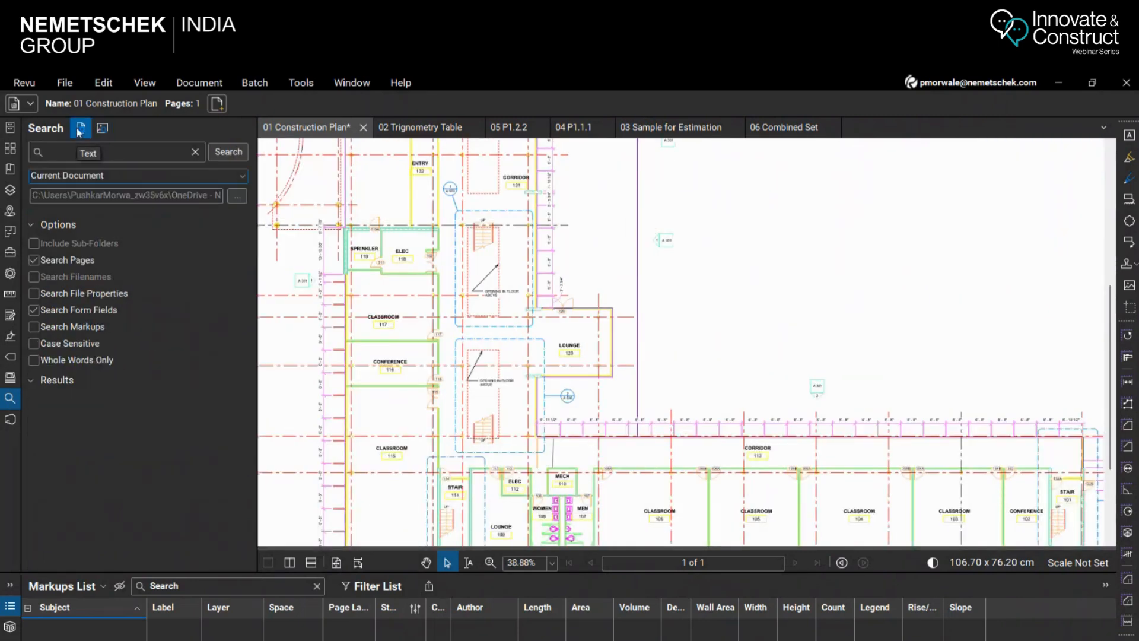
left_click(103, 133)
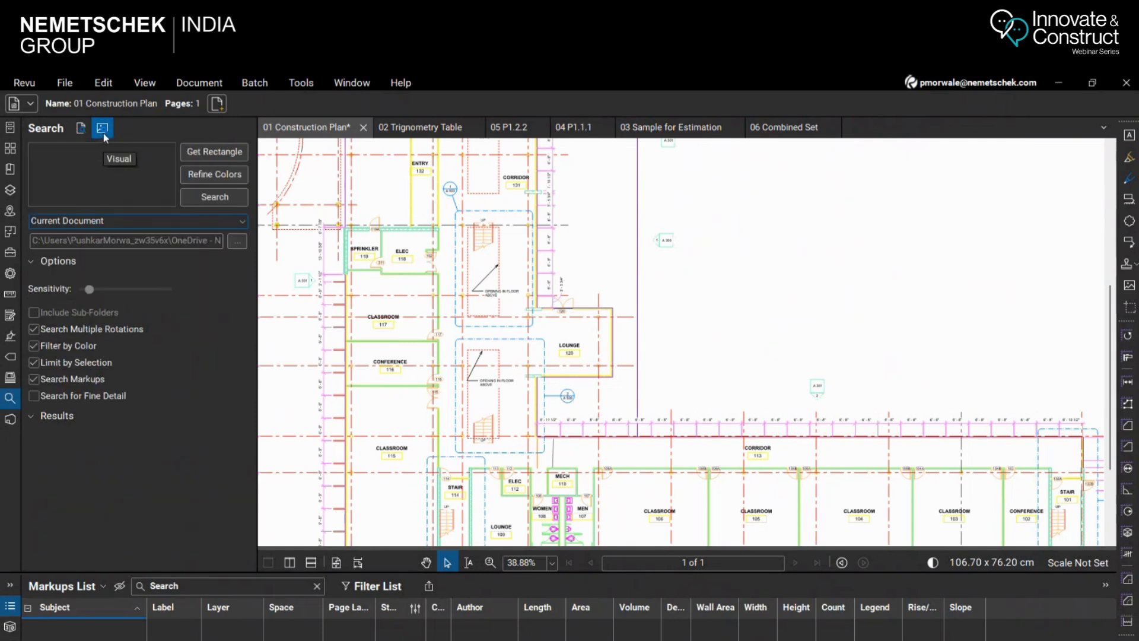
left_click(81, 132)
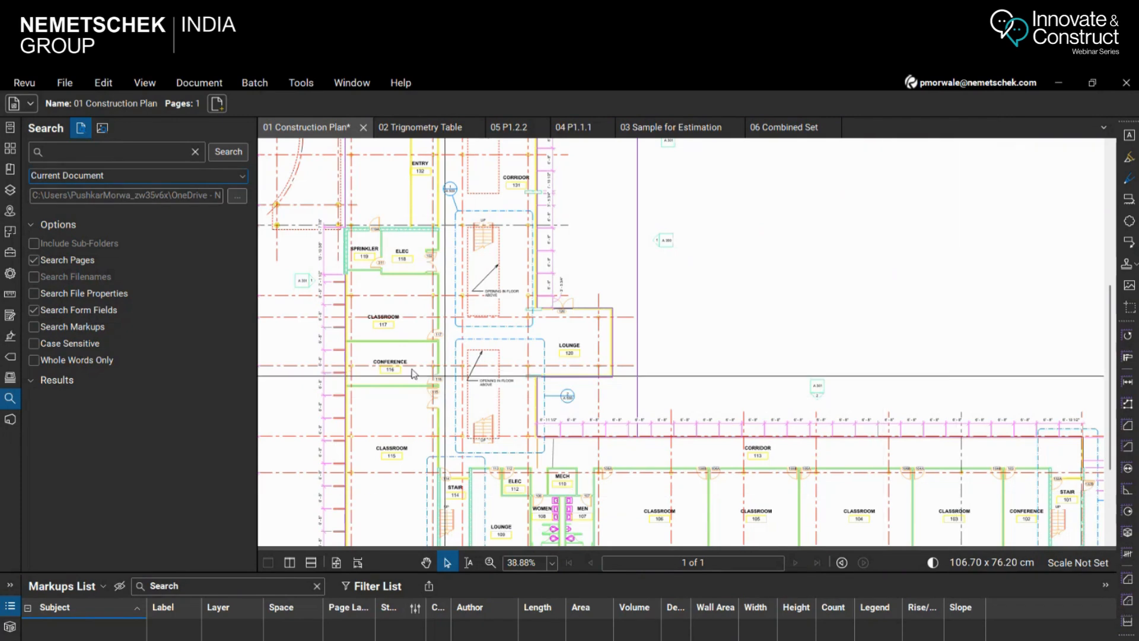
Try the search scopes Current Page (1) and All Open Documents, and restore the scope to Current Document
left_click(186, 176)
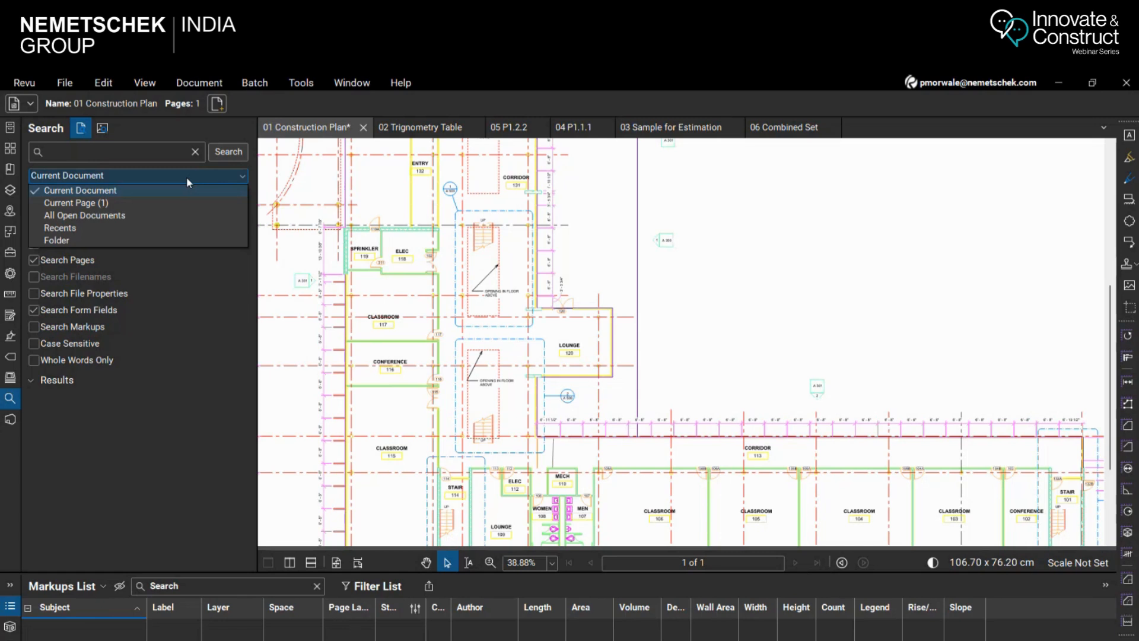
left_click(123, 203)
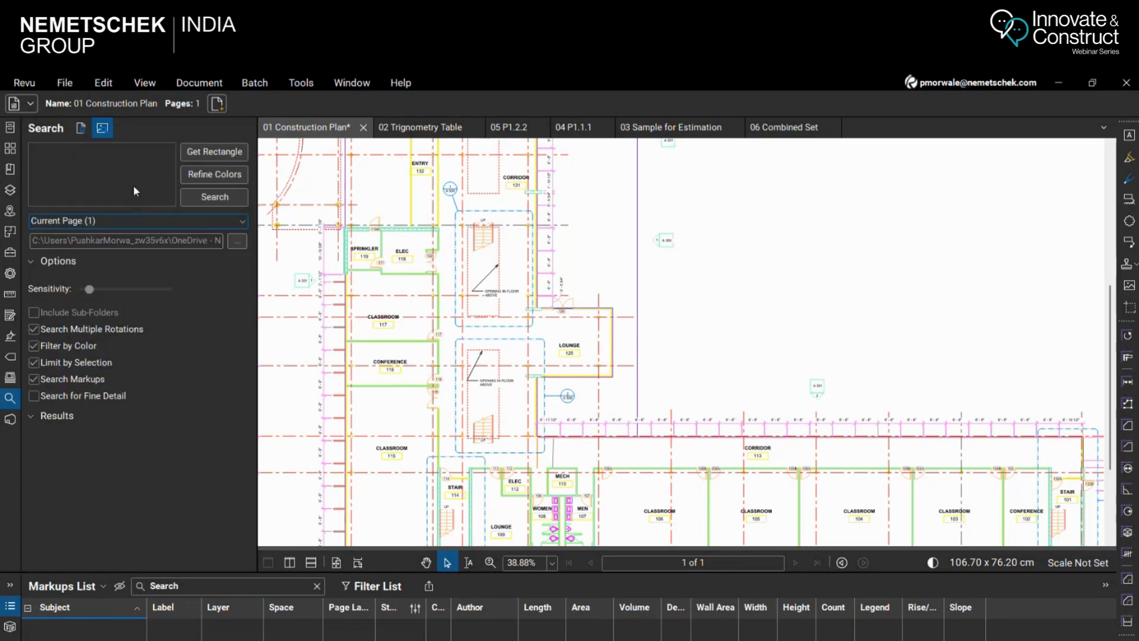
left_click(176, 223)
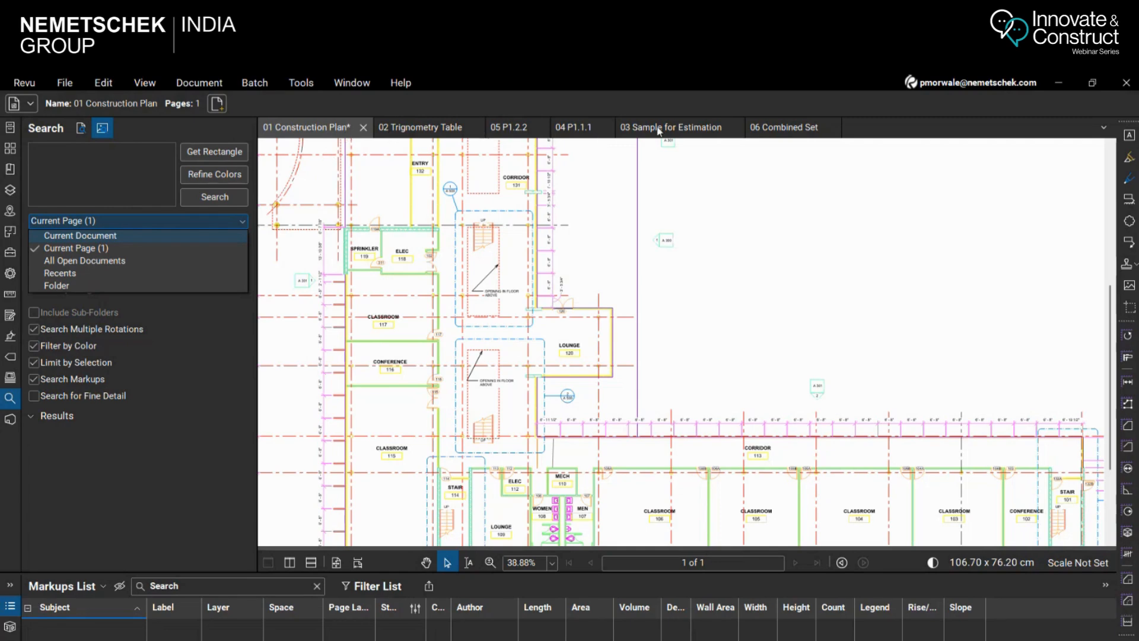
left_click(76, 263)
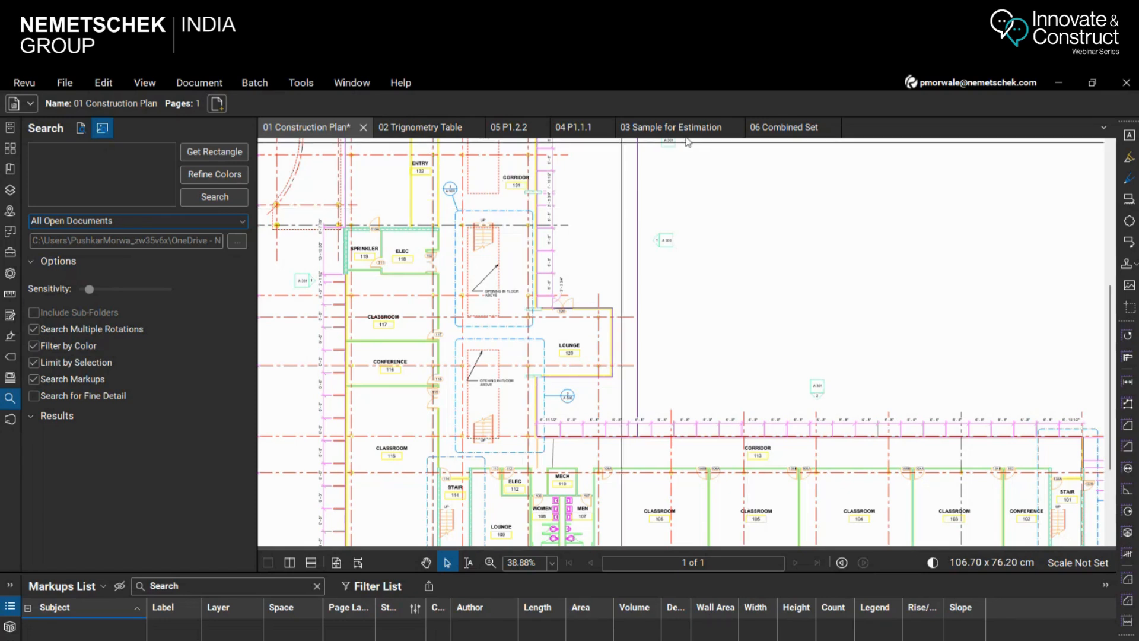
left_click(131, 224)
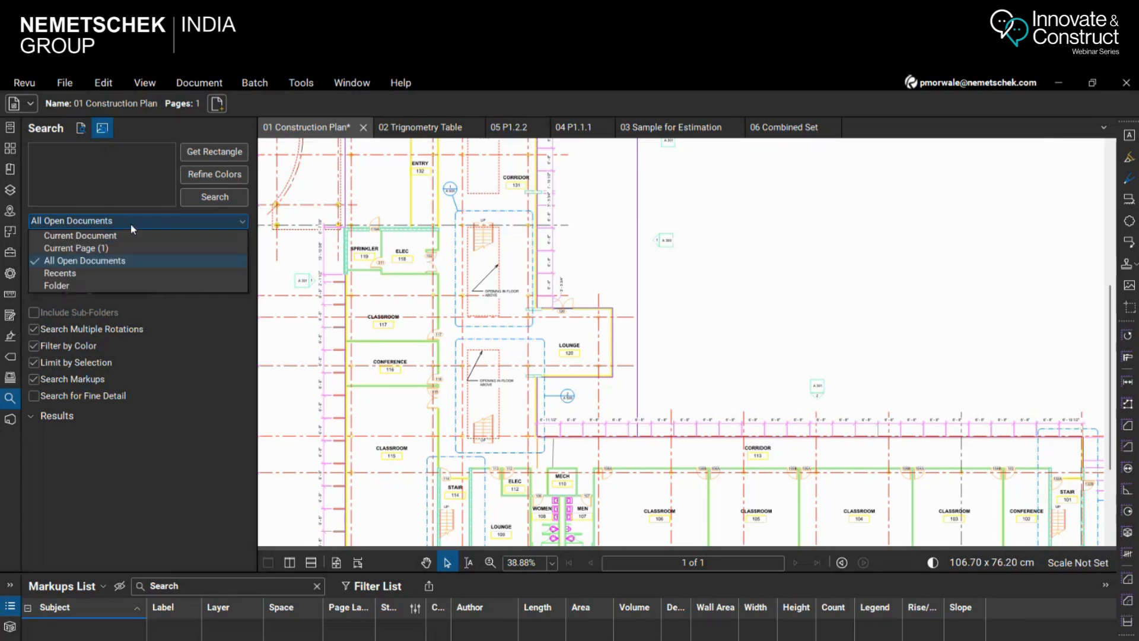
left_click(122, 237)
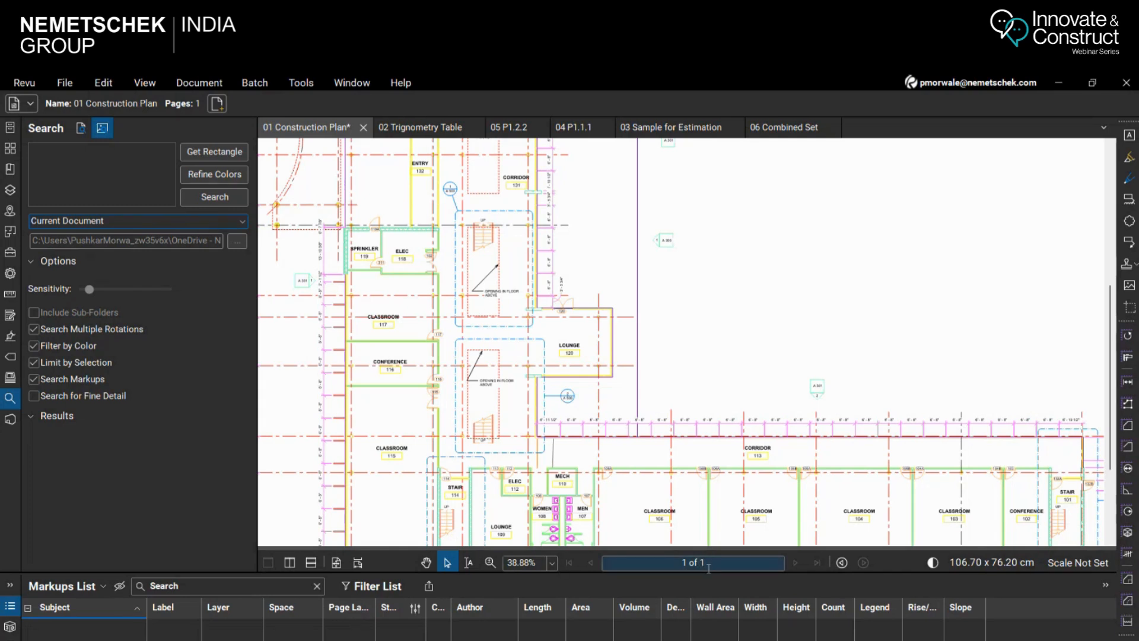
left_click(130, 220)
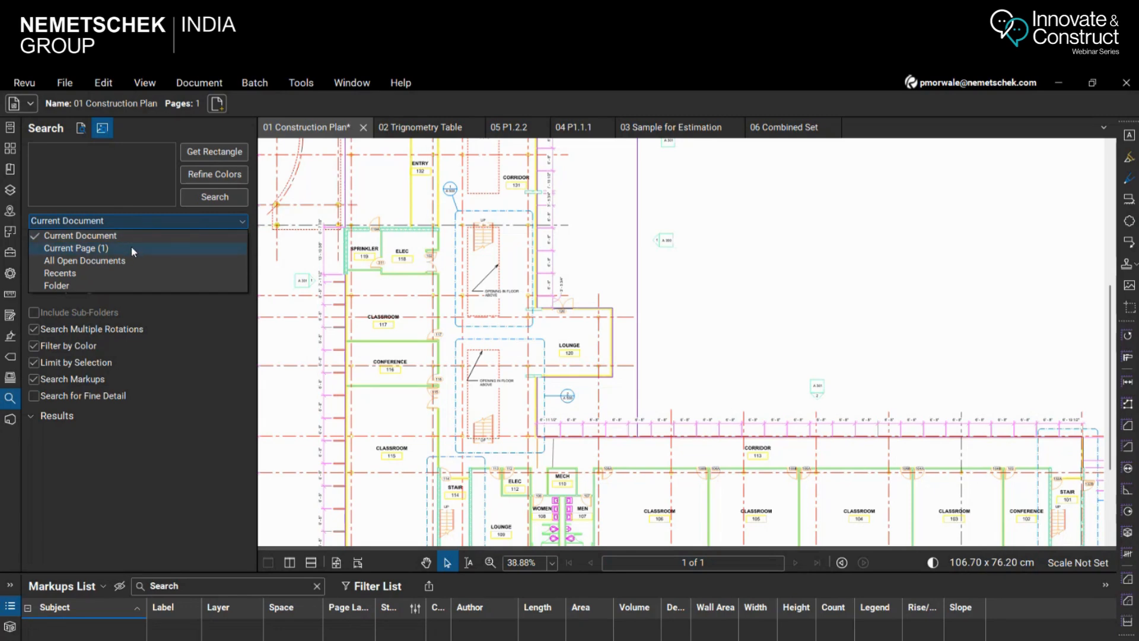
left_click(138, 235)
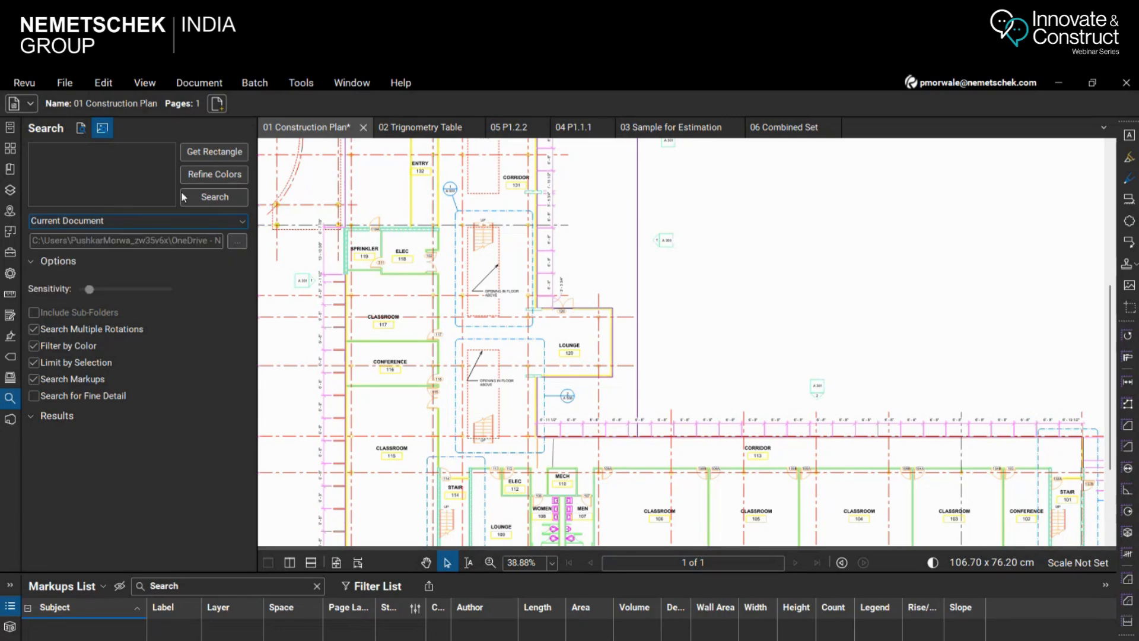
Run a text search for "Classroom" in the current document
left_click(81, 128)
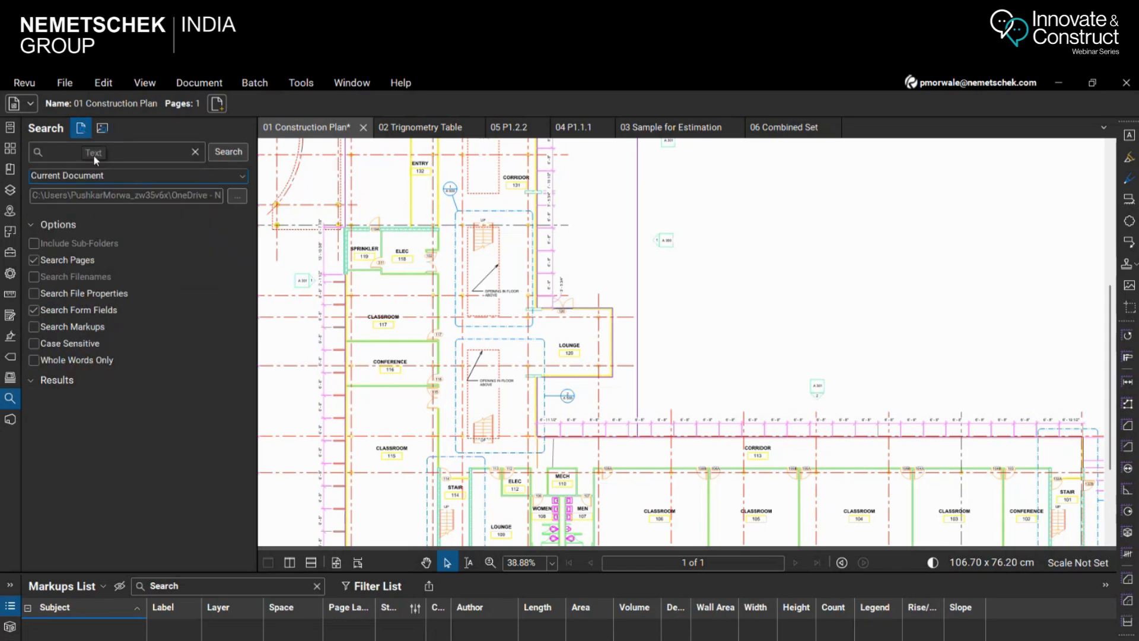
left_click(97, 151)
type("Classroom")
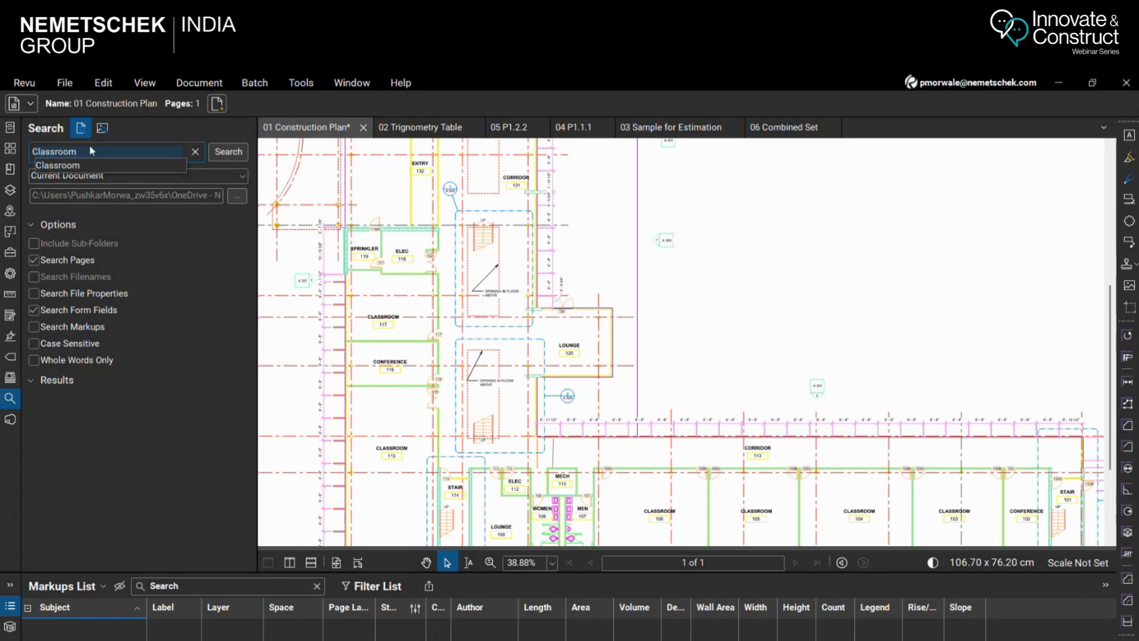
left_click(217, 146)
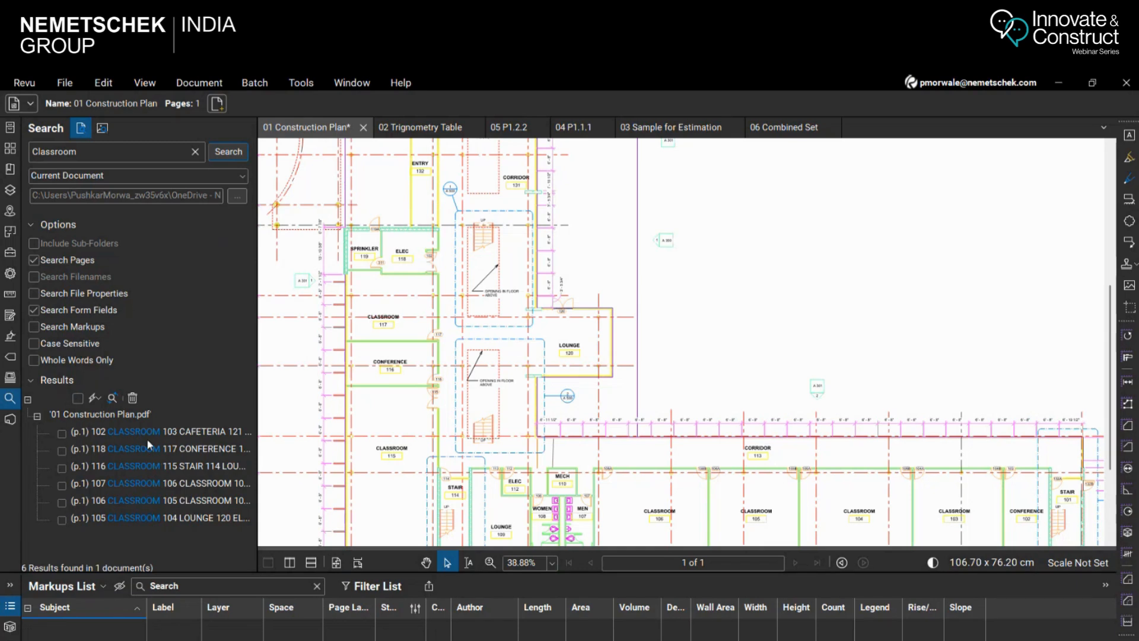
Check all Classroom search results, apply the built-in red checkmark count measurement to them, and inspect the mark on room 105
left_click(77, 398)
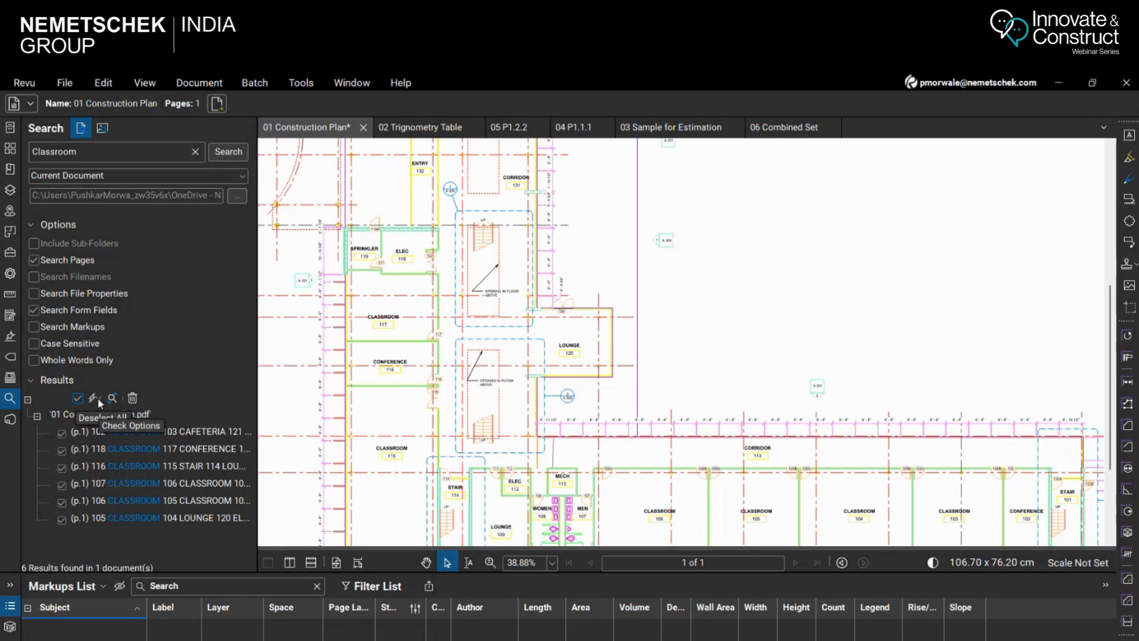
left_click(96, 398)
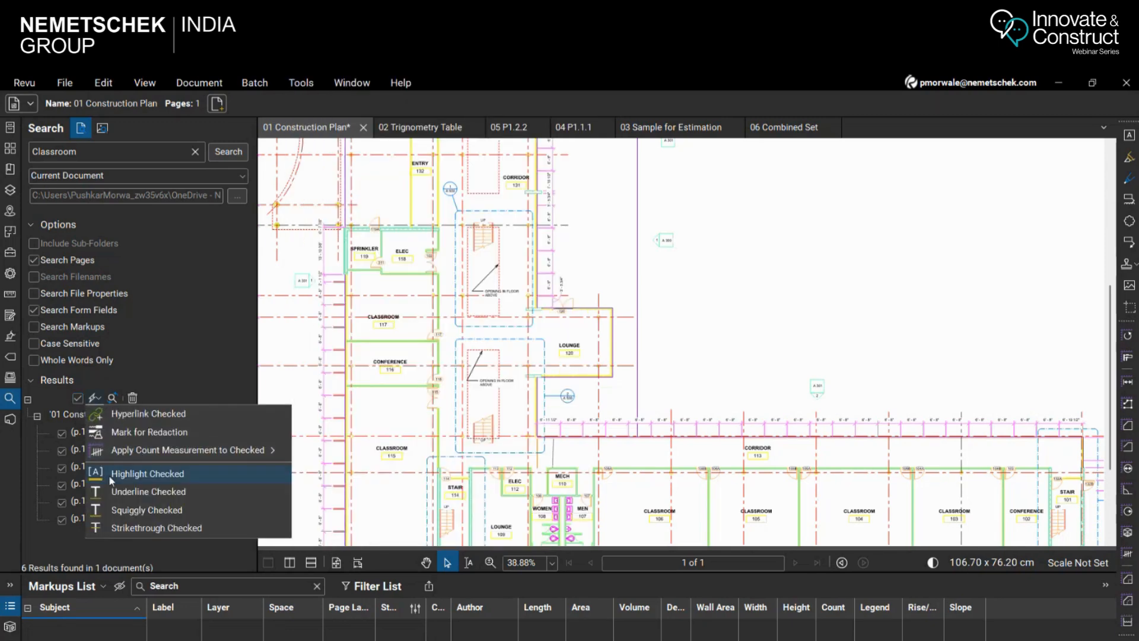
mouse_move(162, 453)
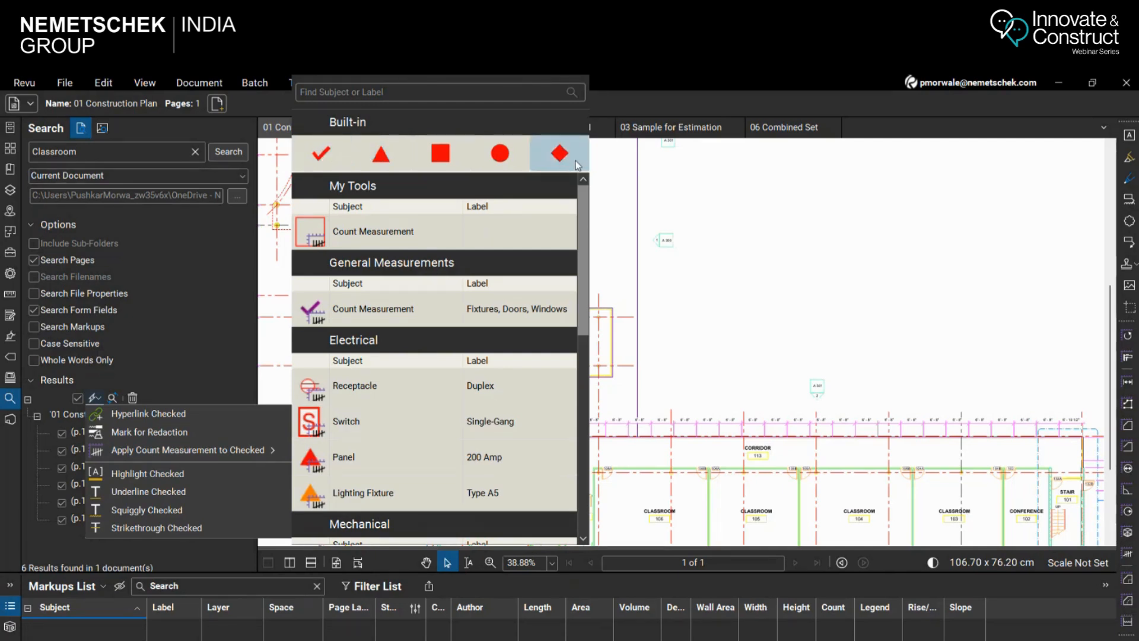
left_click(320, 157)
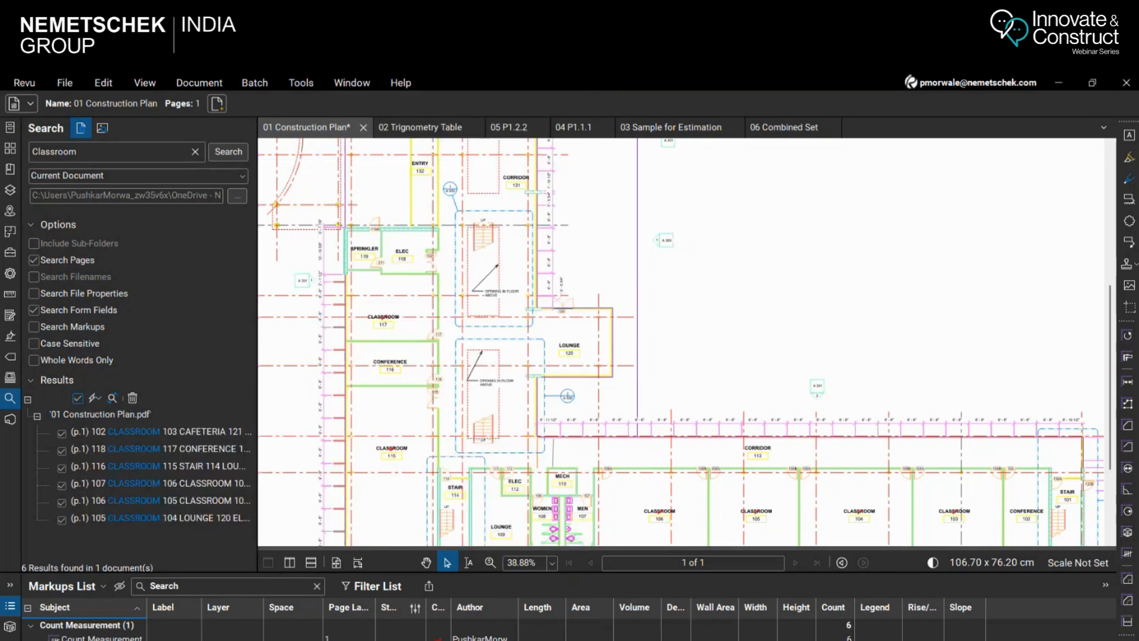
scroll(724, 442, "up", 10)
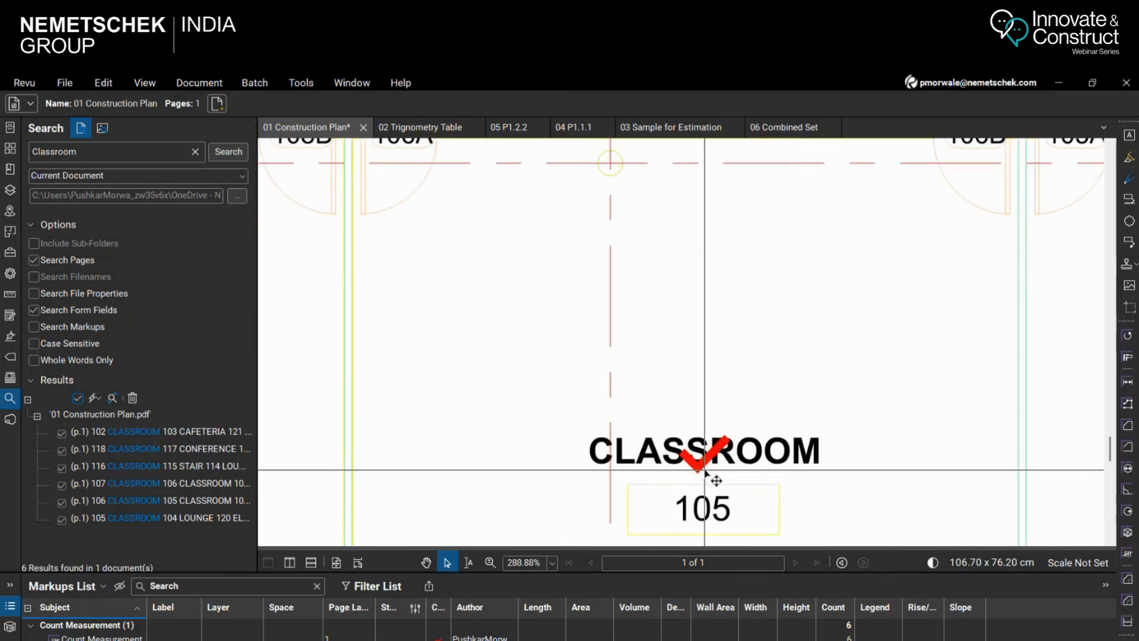
scroll(705, 472, "down", 8)
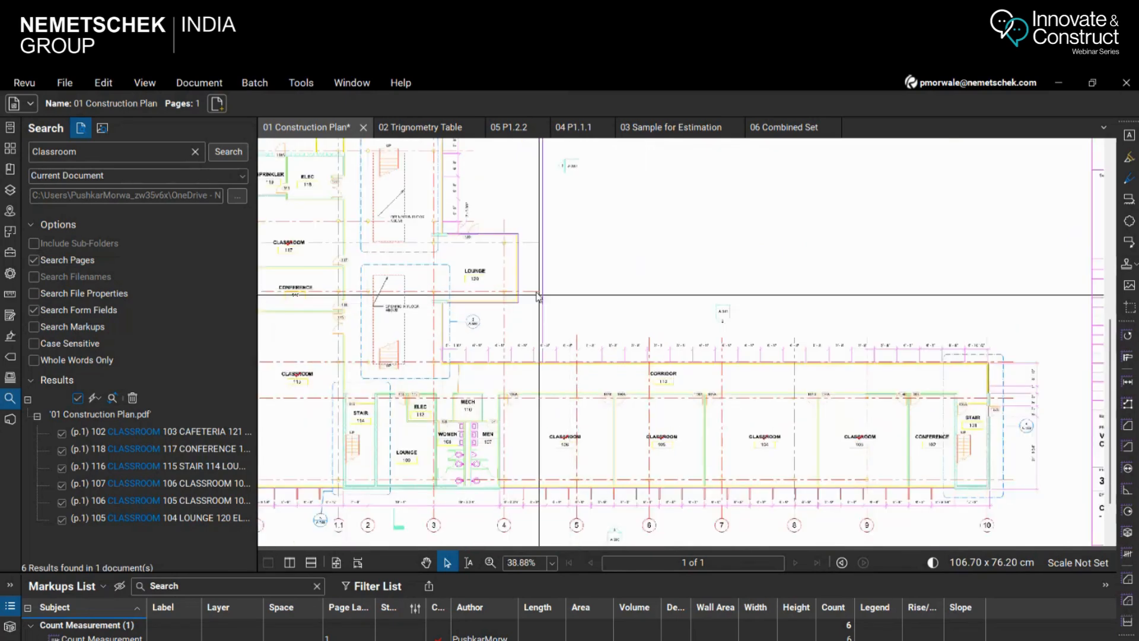
Widen the Color column in the Markups List
scroll(574, 425, "down", 3)
scroll(508, 217, "up", 3)
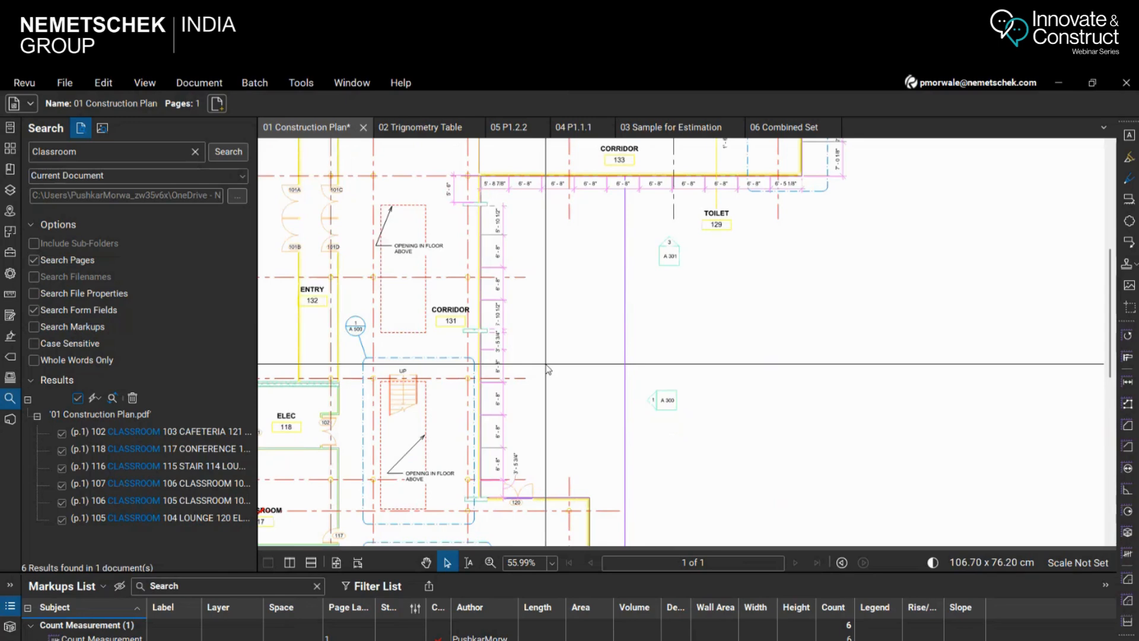
scroll(508, 364, "down", 1)
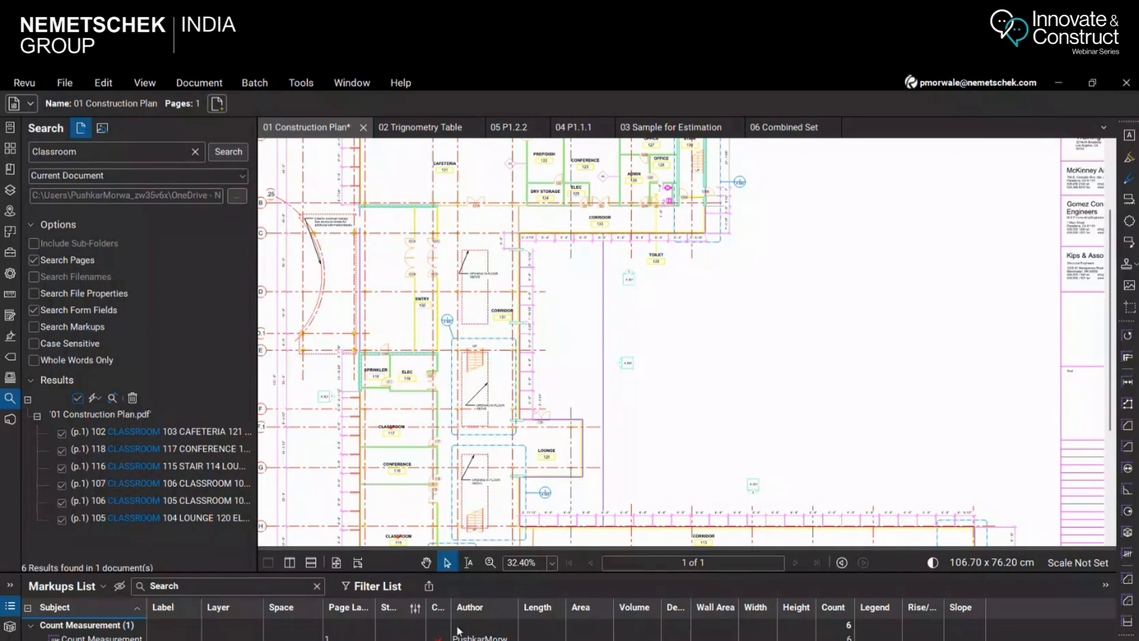
left_click_drag(452, 608, 499, 608)
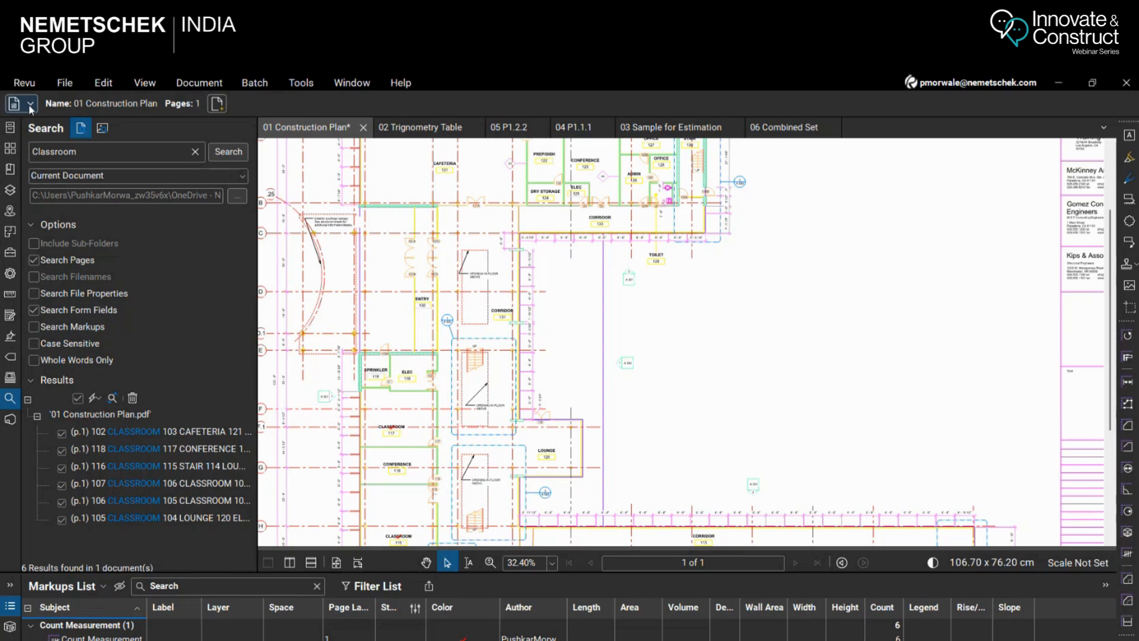
Select the red checkmark count on the classrooms and change its subject to "Classroom"
scroll(678, 344, "down", 2)
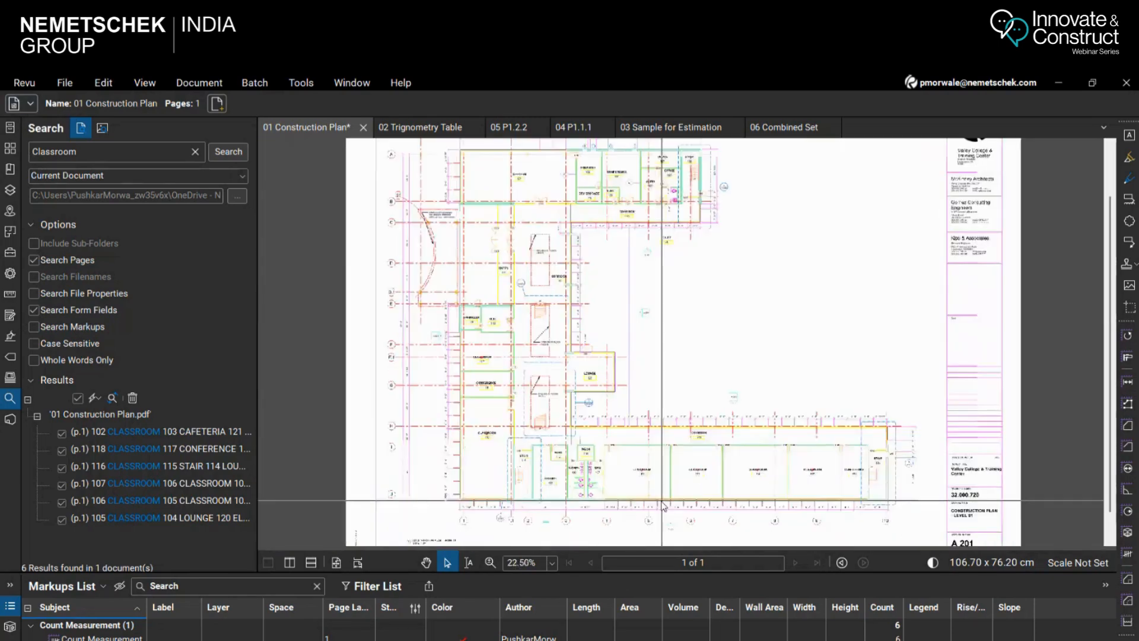
scroll(665, 499, "up", 3)
left_click(631, 444)
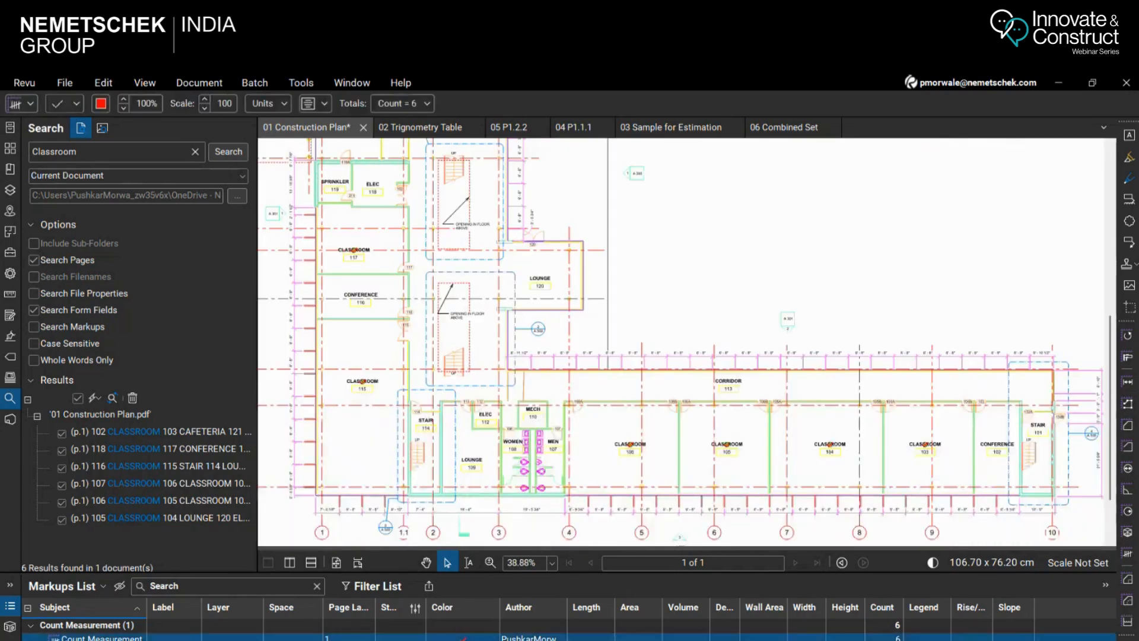
left_click(32, 105)
left_click_drag(172, 129, 2, 132)
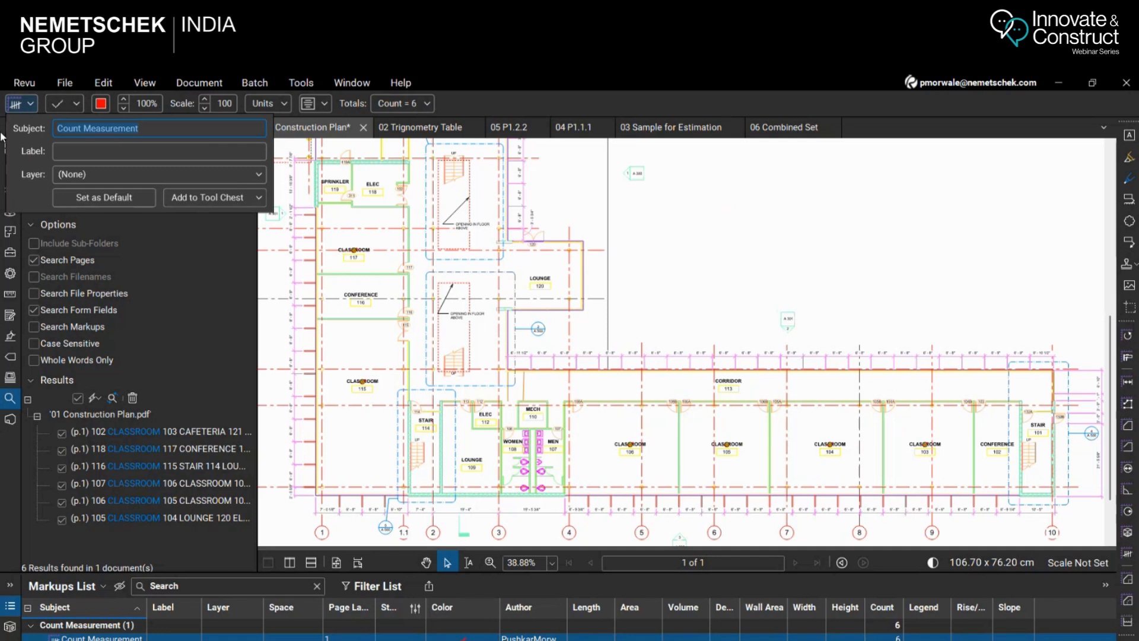
type("Clasa")
key("BackSpace")
type("srooms")
key("Return")
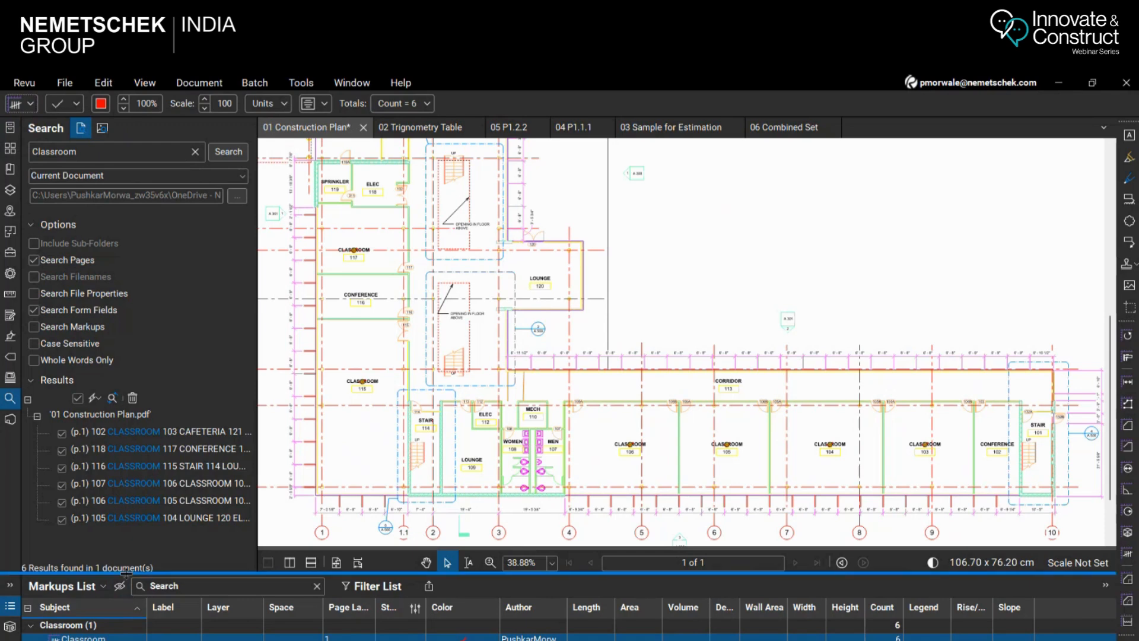
Enlarge the Markups List so the Classroom count entry shows in full, and check it against the plan
left_click_drag(126, 572, 124, 514)
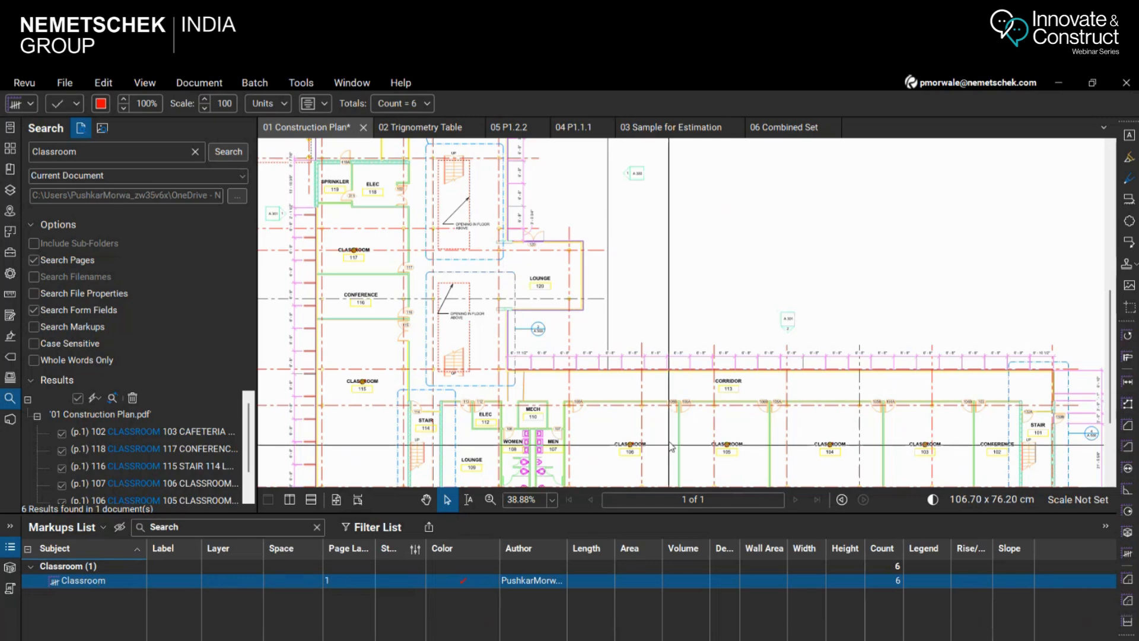
scroll(543, 409, "down", 2)
scroll(543, 409, "up", 2)
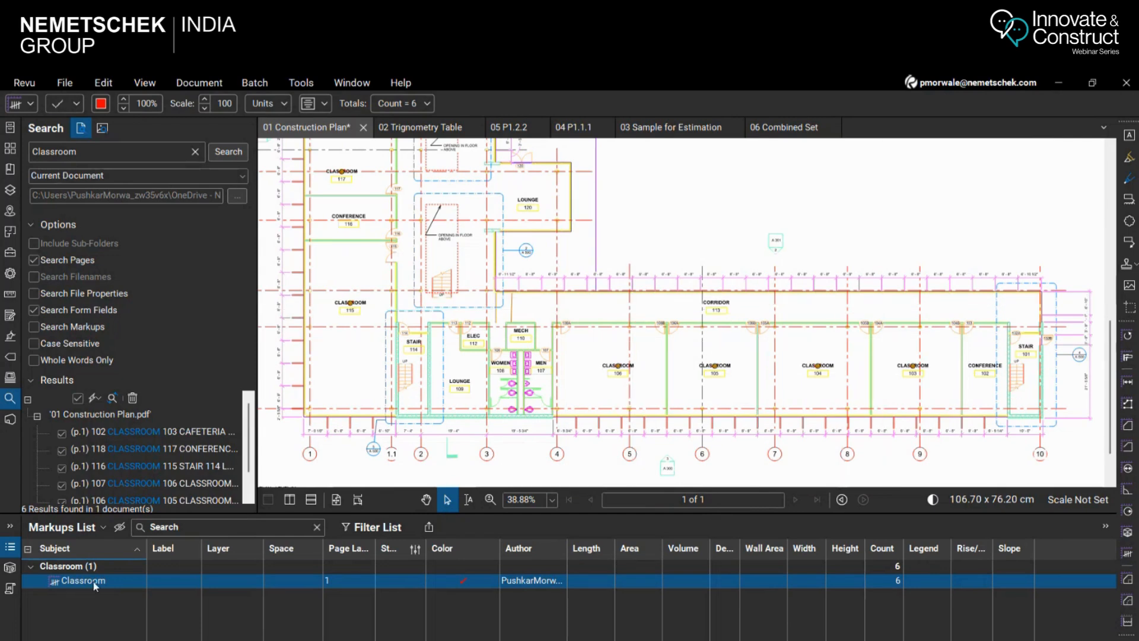
Run a visual search in the current document using a rectangle around the uppermost sink in the WOMEN 108 room
scroll(550, 449, "up", 4)
scroll(550, 450, "up", 4)
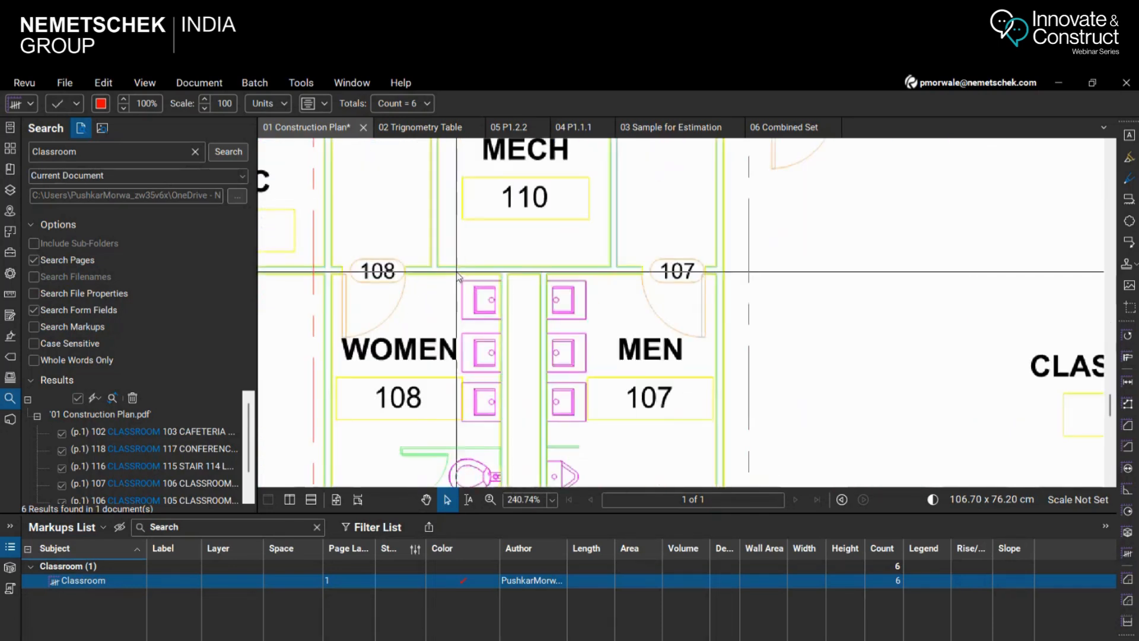
scroll(459, 320, "down", 1)
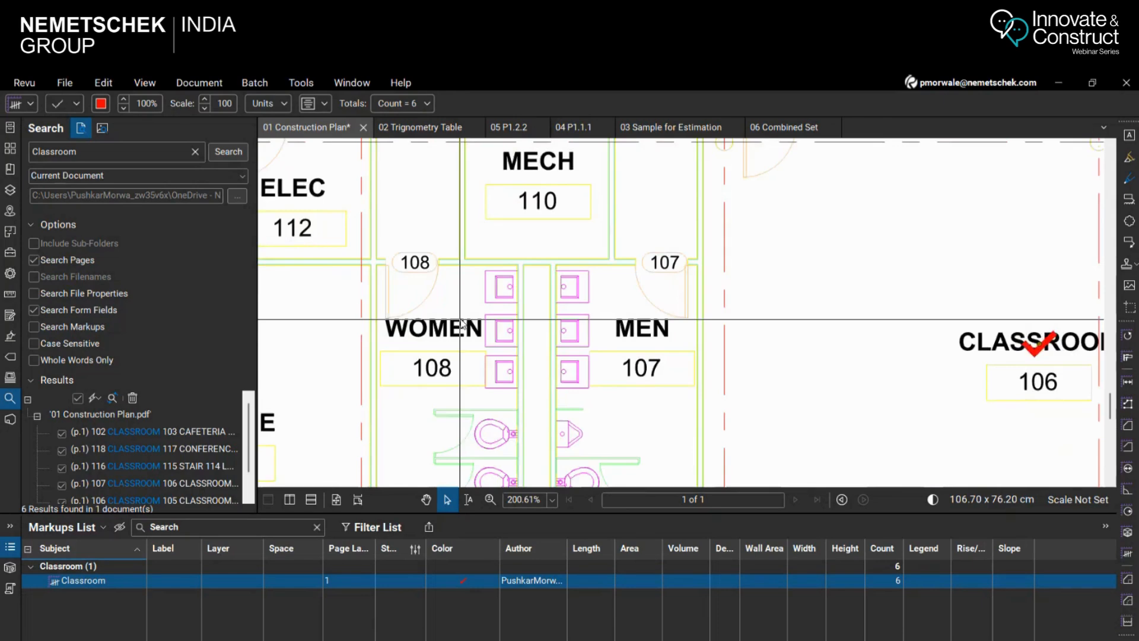
scroll(461, 321, "up", 3)
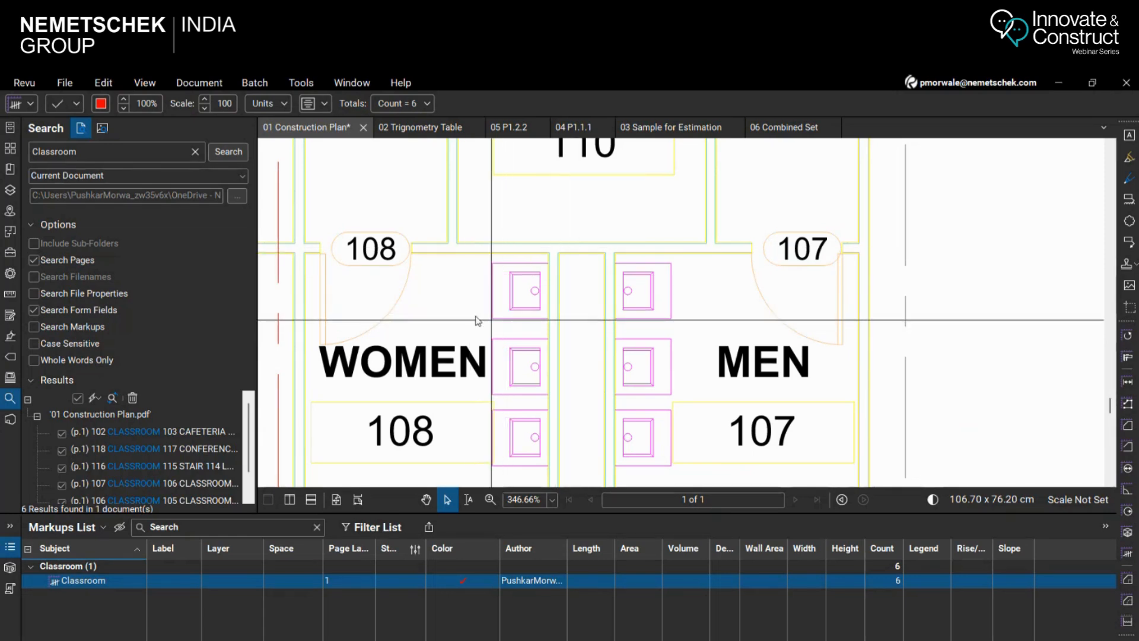
left_click(103, 128)
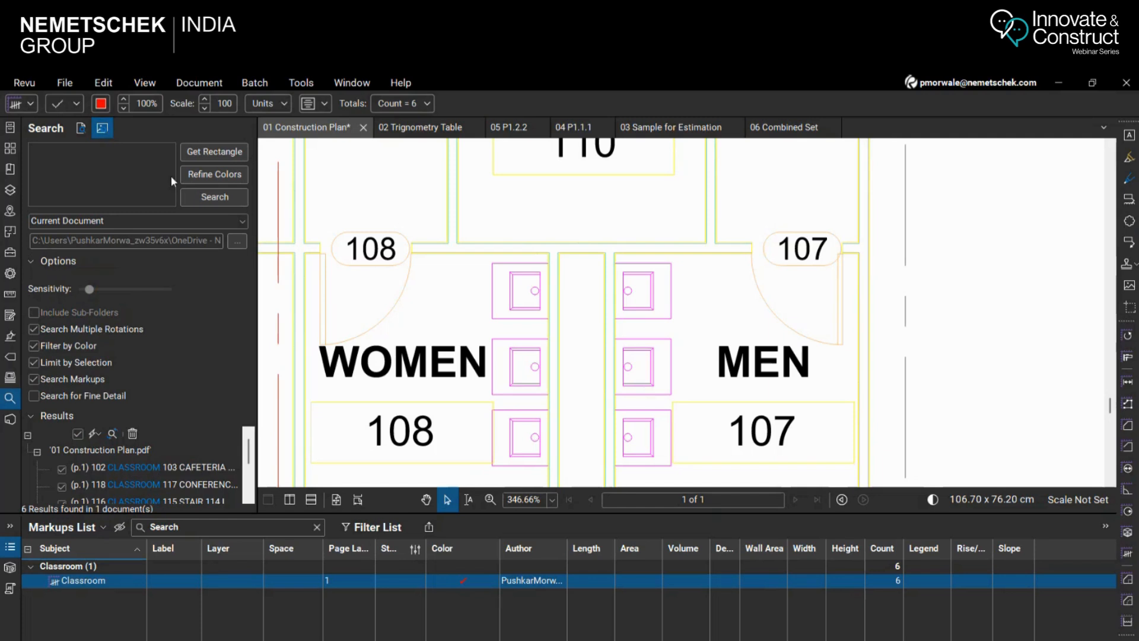
left_click(221, 154)
left_click_drag(487, 258, 552, 325)
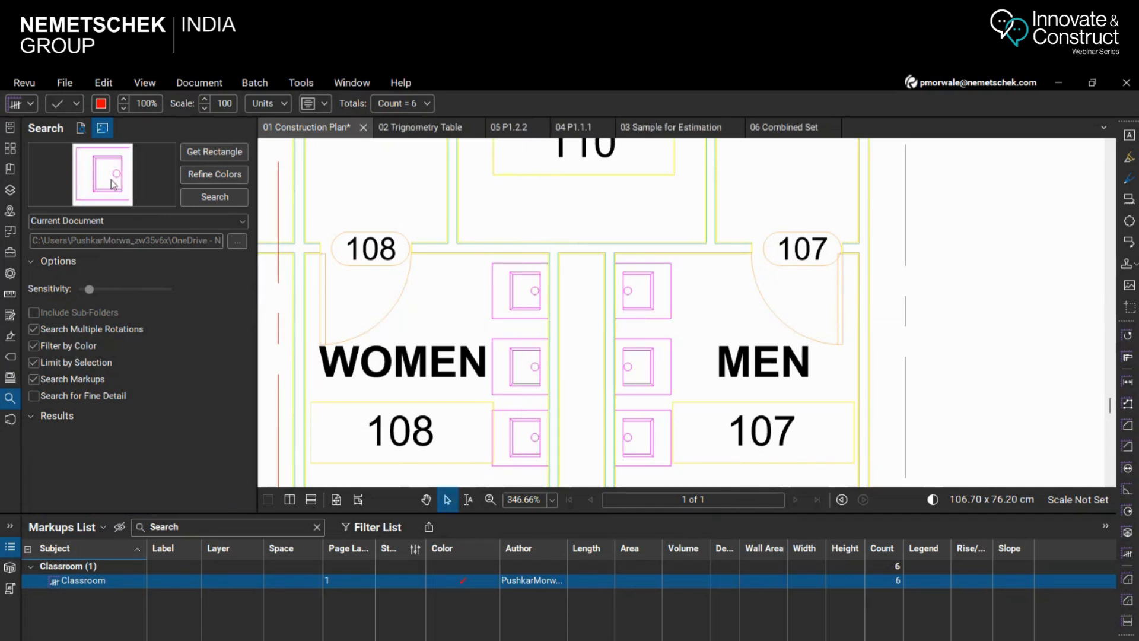
left_click(219, 198)
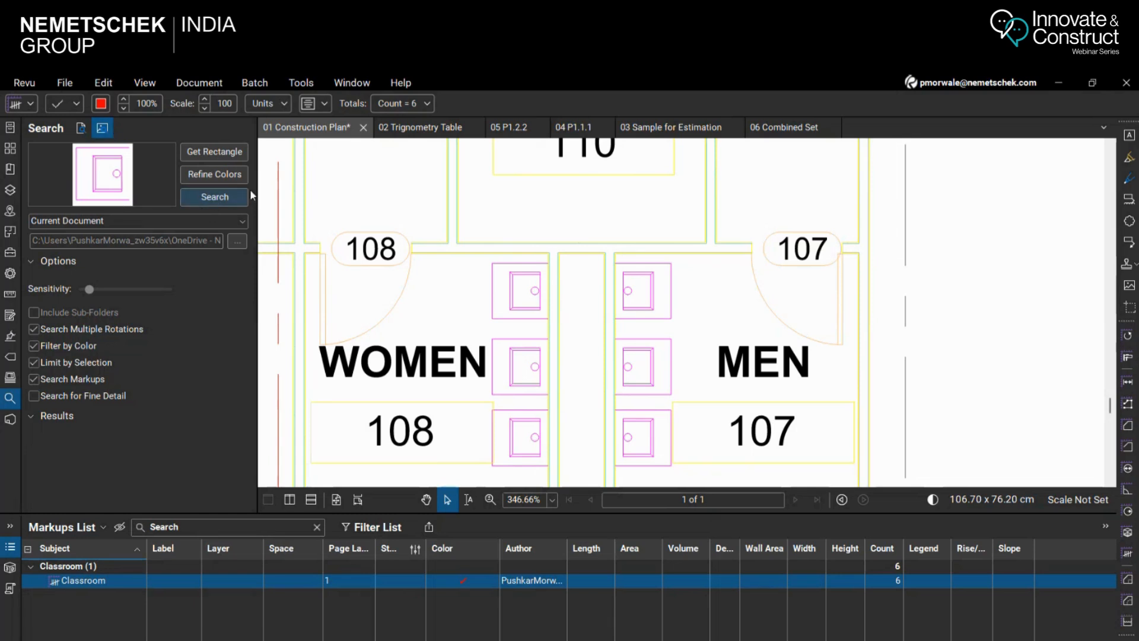
left_click(217, 199)
Review the sink matches in the visual search results, shrinking the Markups List to give them more room
scroll(177, 464, "down", 2)
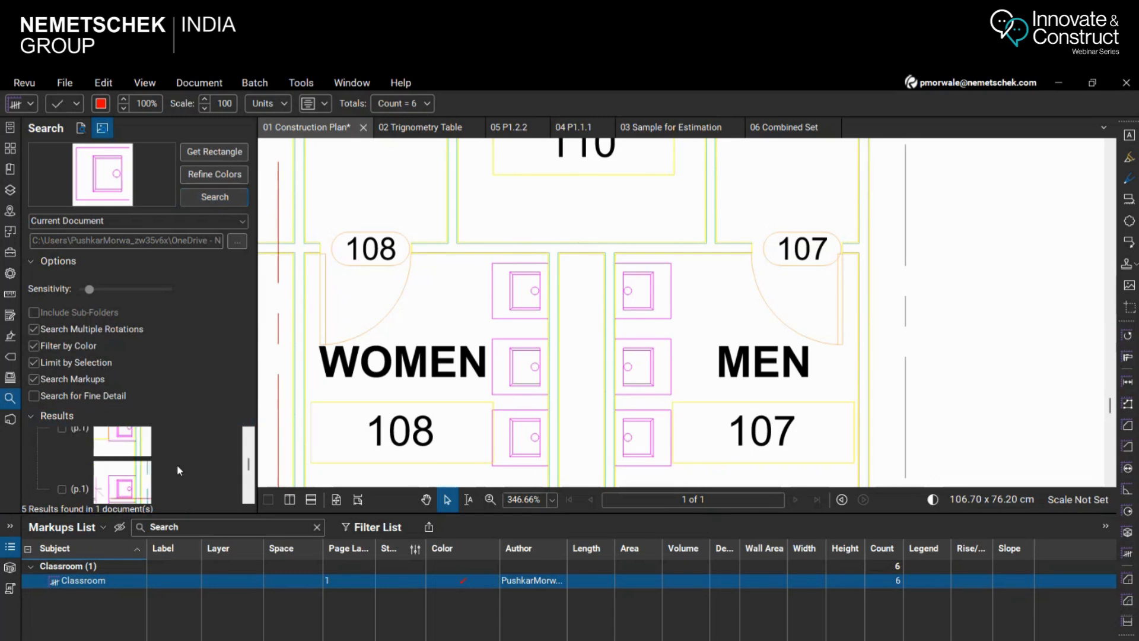
scroll(196, 470, "up", 4)
scroll(195, 469, "down", 2)
scroll(194, 469, "down", 1)
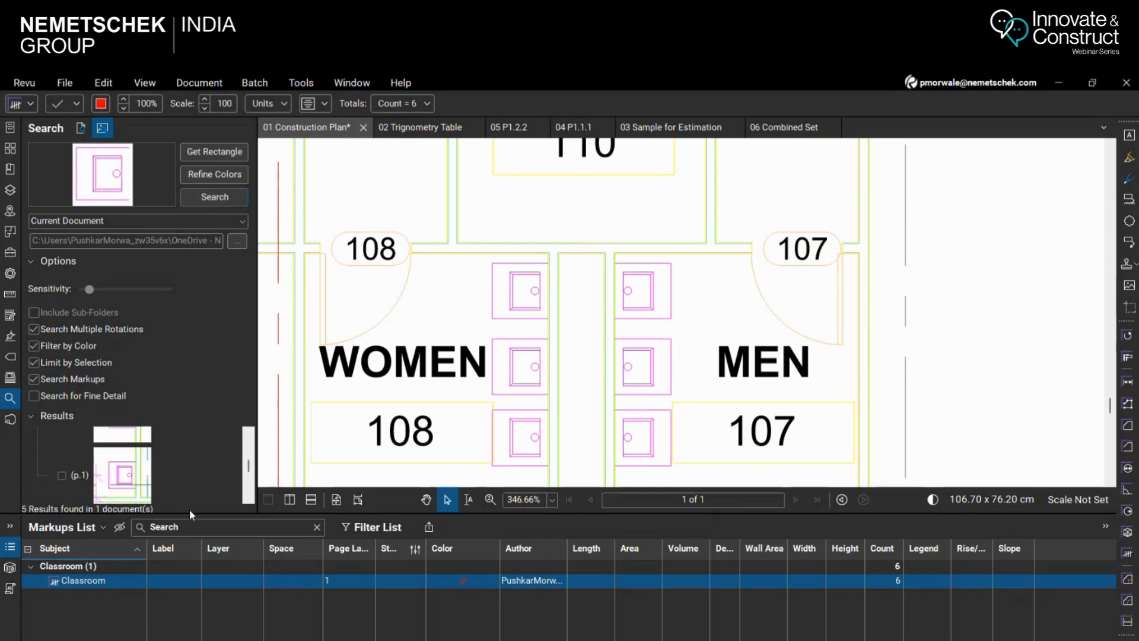
double_click(191, 515)
scroll(200, 499, "down", 1)
scroll(201, 498, "up", 1)
scroll(201, 498, "up", 2)
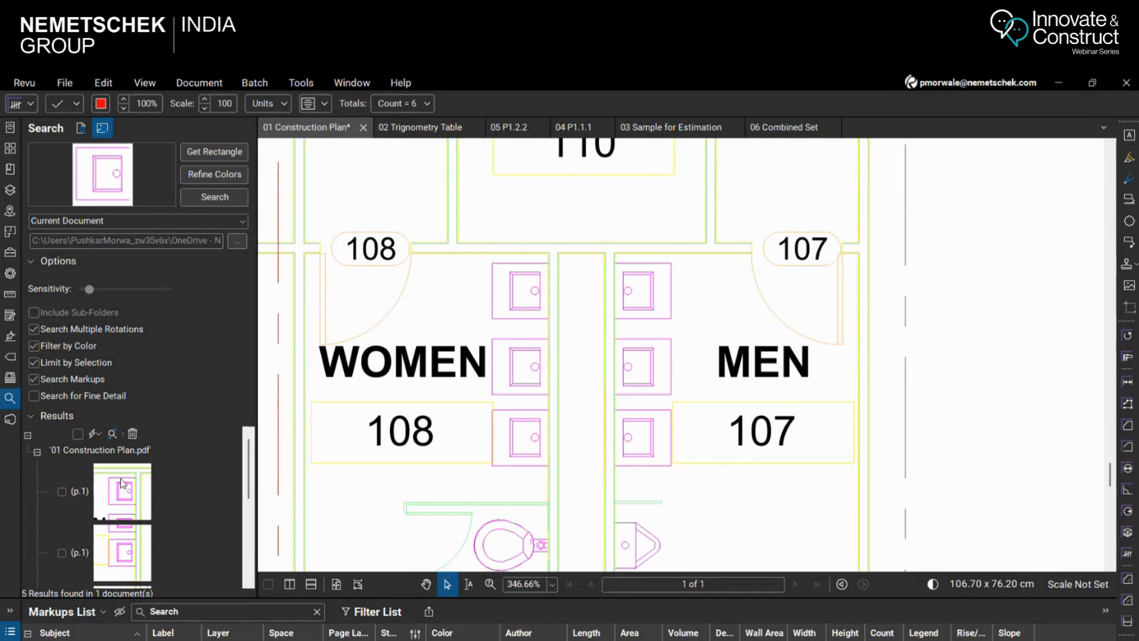
Check all sink search results and apply the built-in red square count measurement to them
left_click(78, 434)
left_click(97, 433)
mouse_move(131, 484)
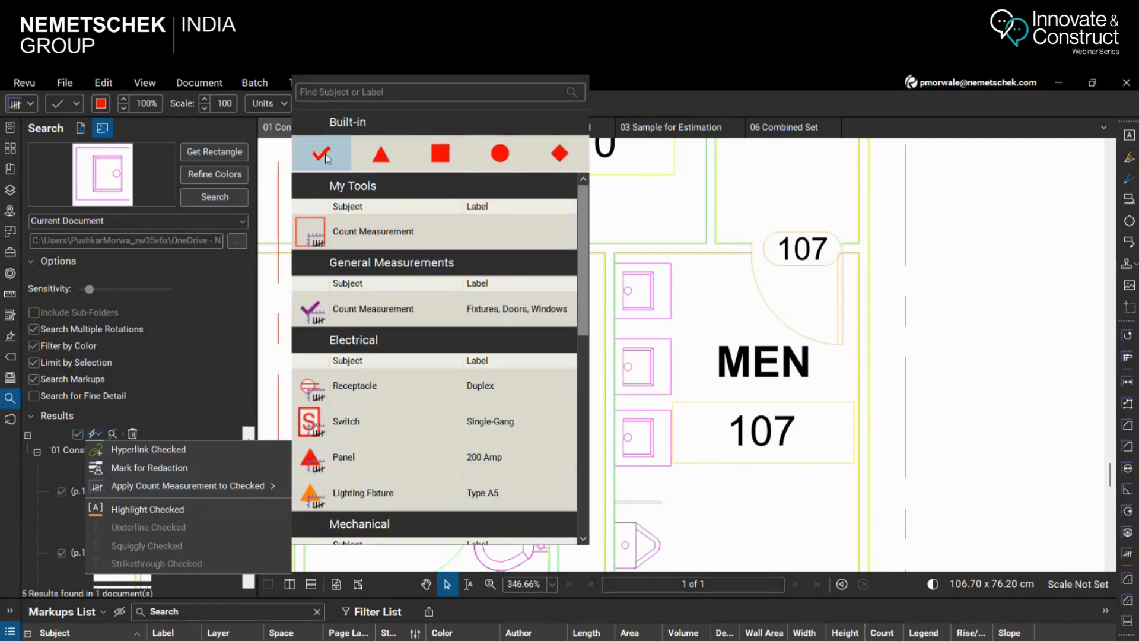
left_click(440, 153)
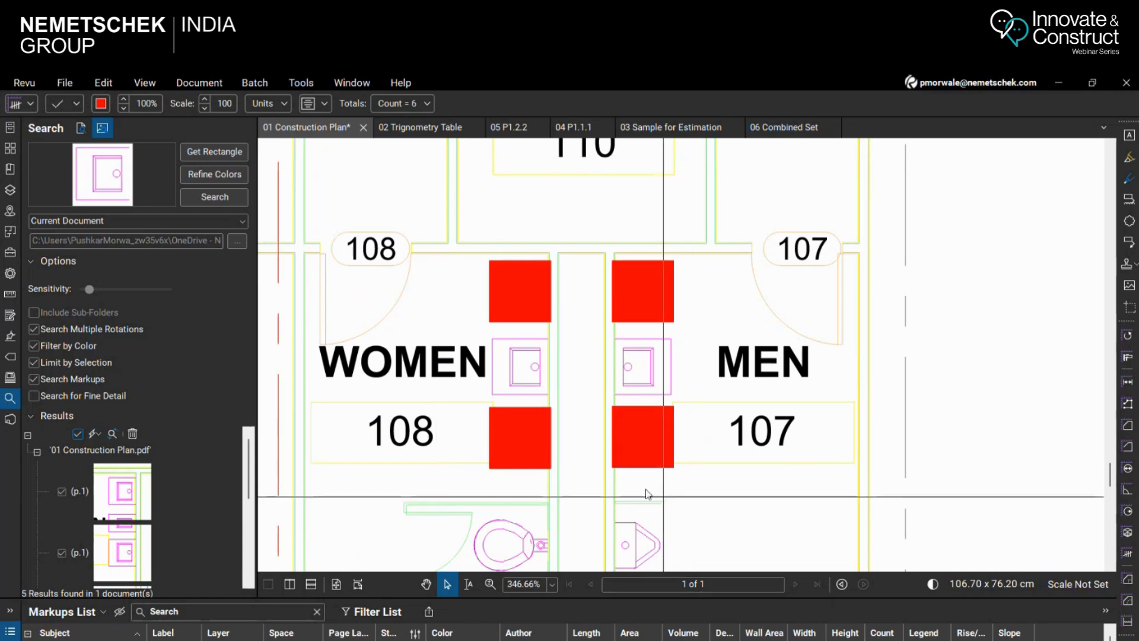
Inspect the red square marks across the plan and enlarge the Markups List to show the new count entry
scroll(522, 323, "down", 3)
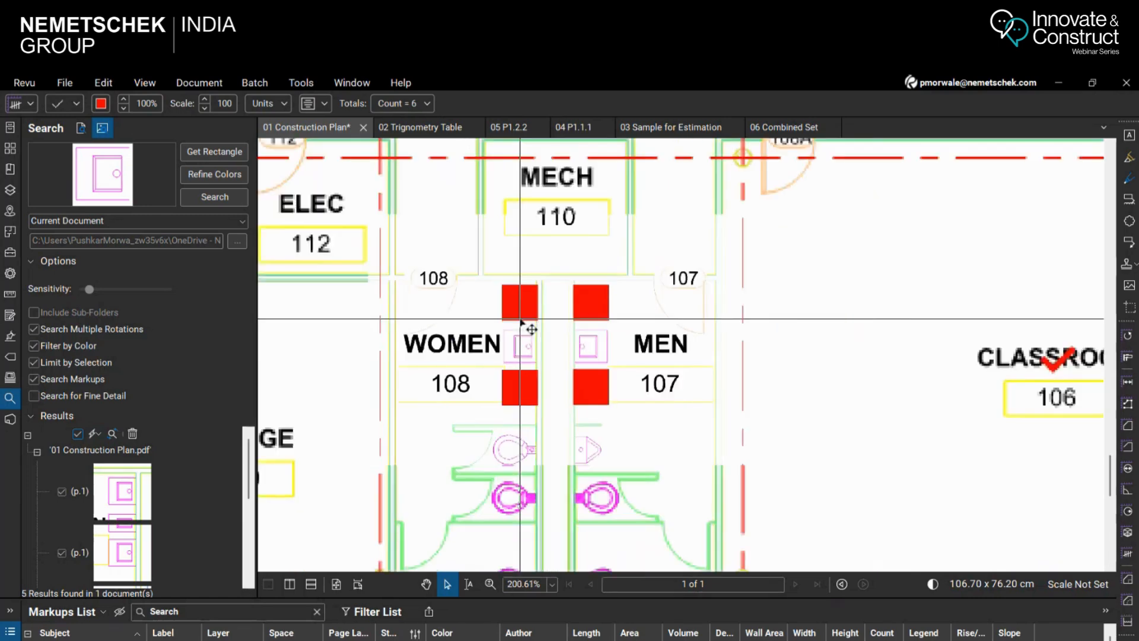
scroll(521, 323, "down", 8)
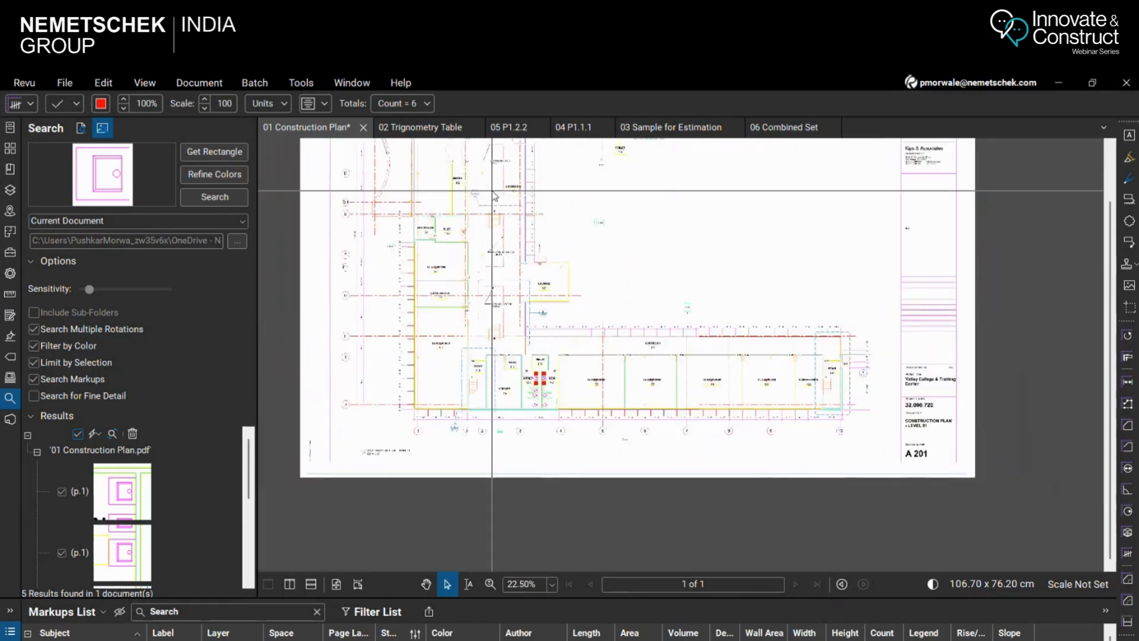
scroll(658, 252, "up", 3)
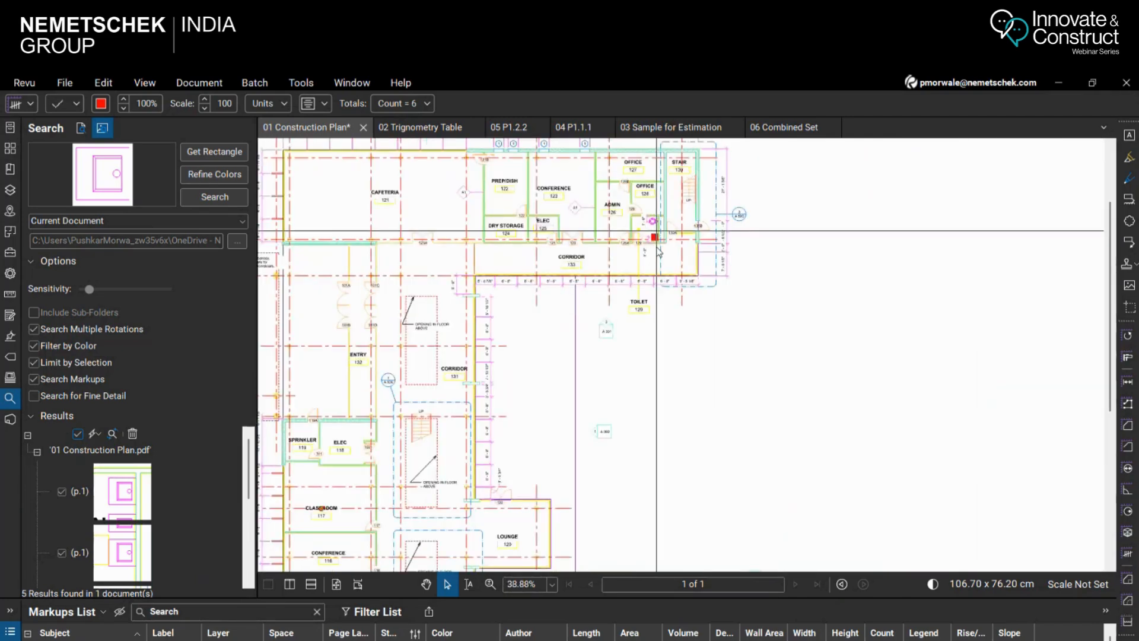
scroll(553, 263, "down", 1)
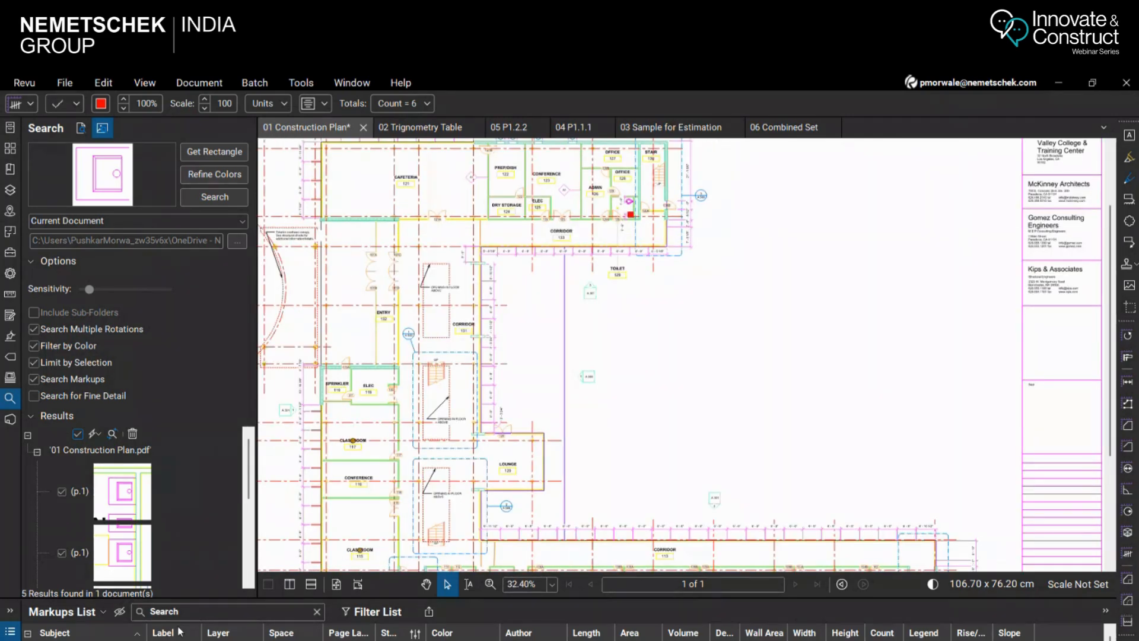
left_click_drag(237, 599, 238, 541)
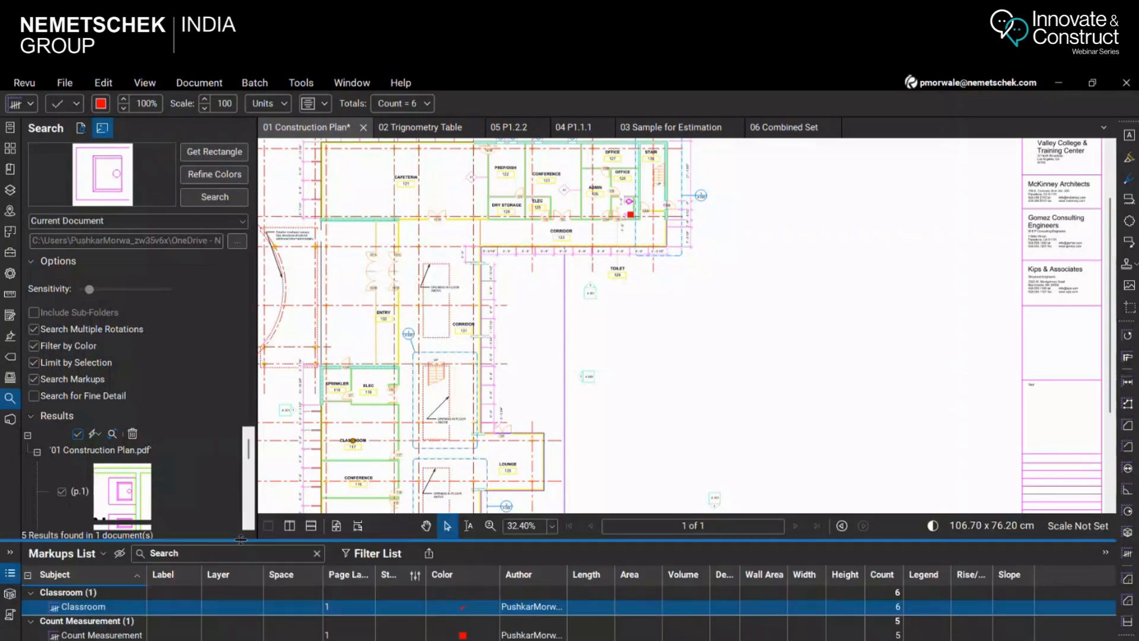
Select the red square count in the Markups List and set its scale to 25
left_click(104, 634)
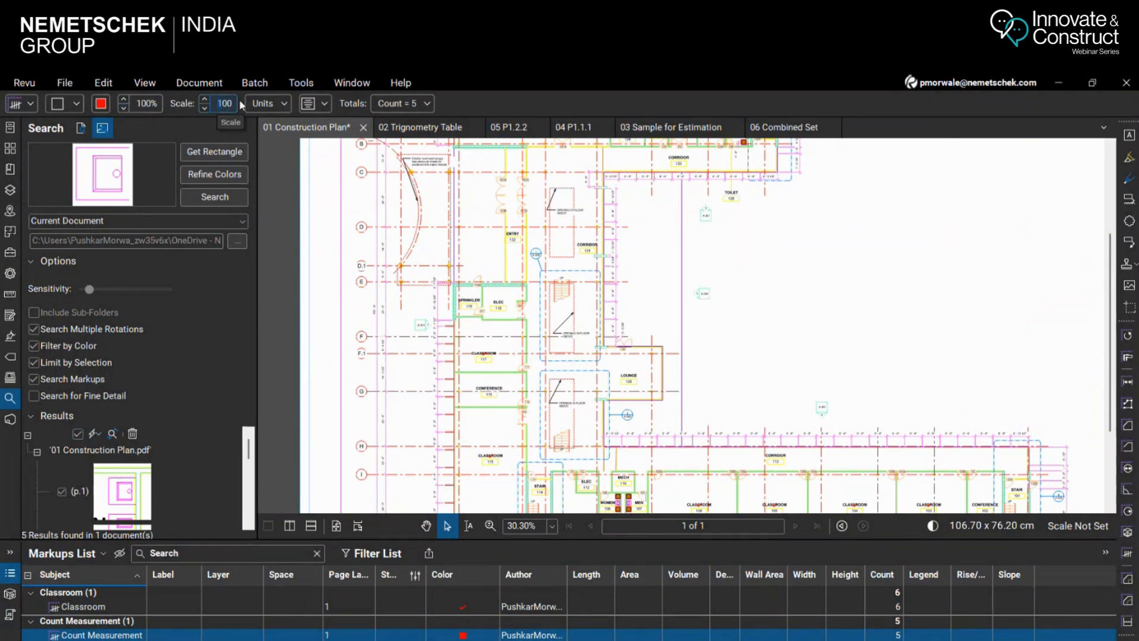
type("25")
scroll(639, 366, "up", 8)
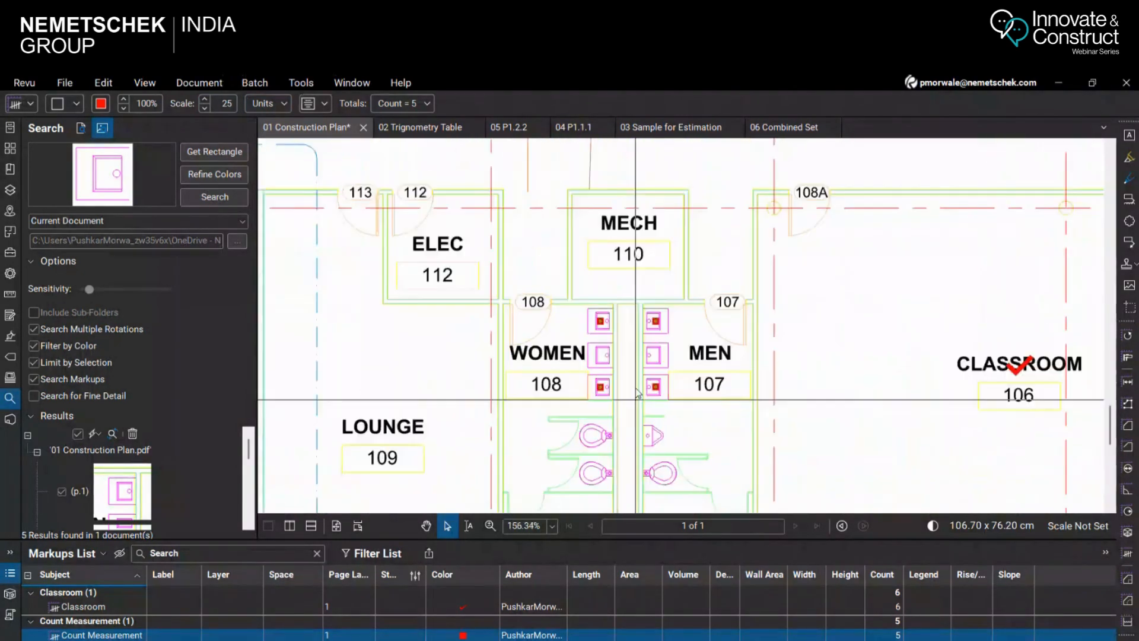
scroll(639, 366, "up", 3)
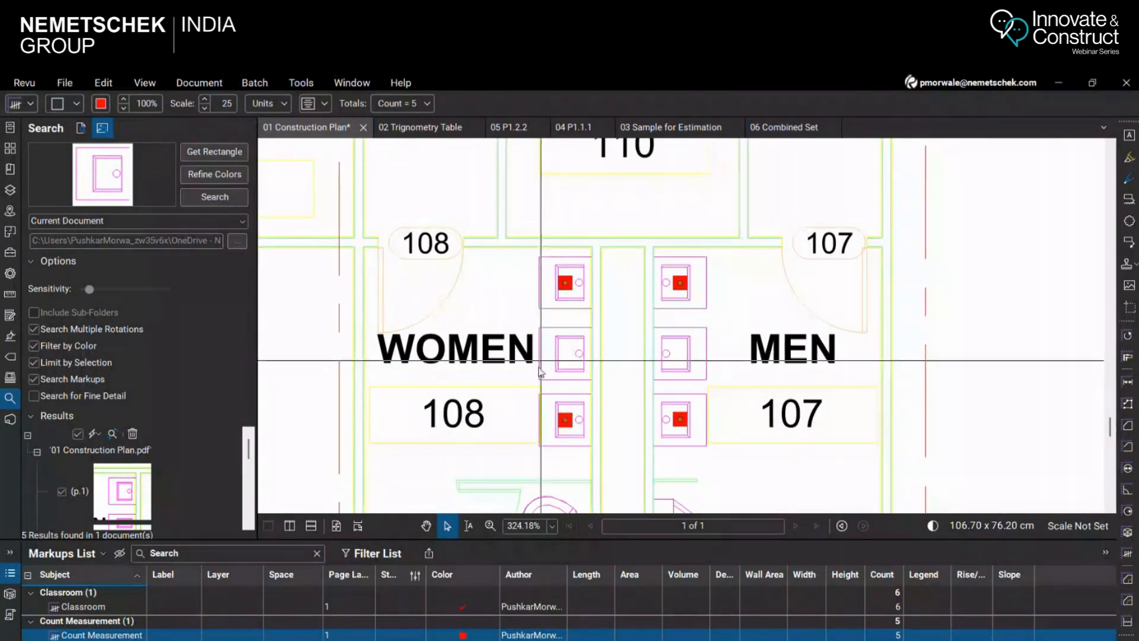
Look through the sink search results and turn off Filter by Color for the visual search
scroll(184, 475, "down", 1)
scroll(604, 374, "down", 1)
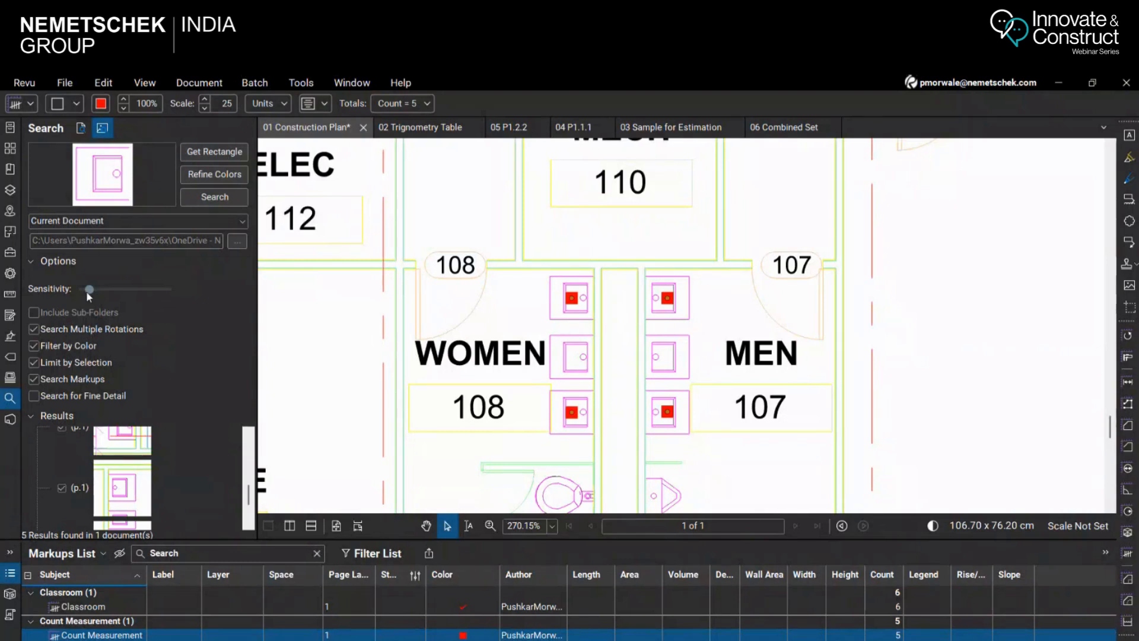
left_click(33, 347)
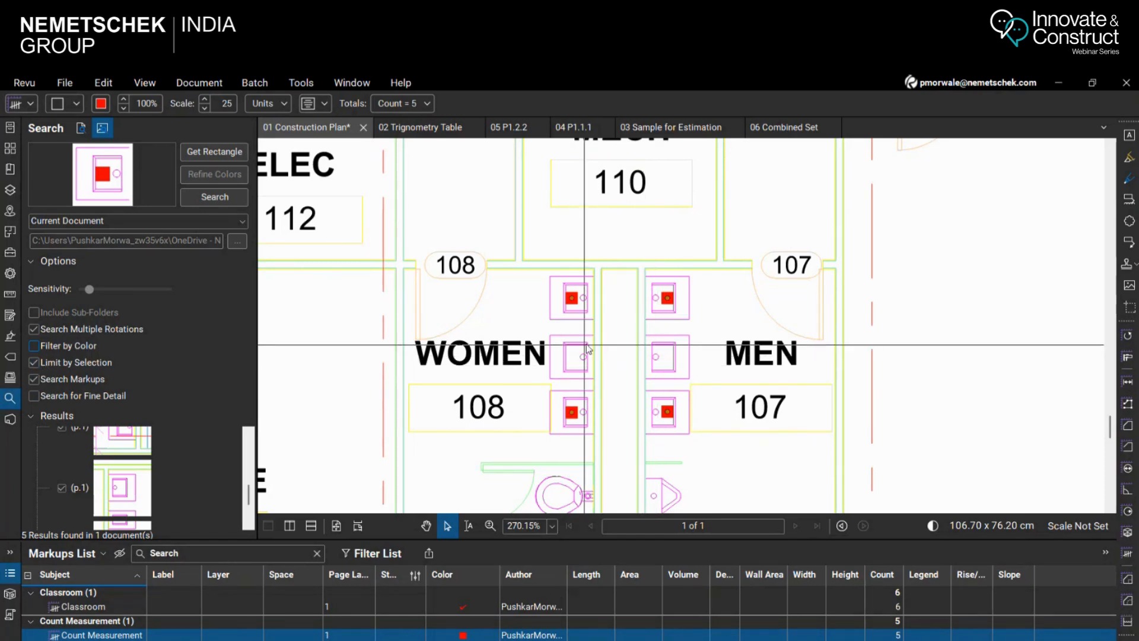
Examine the sink marks in rooms 107 and 108, and change the red square count's subject to "Sink"
scroll(646, 344, "down", 2)
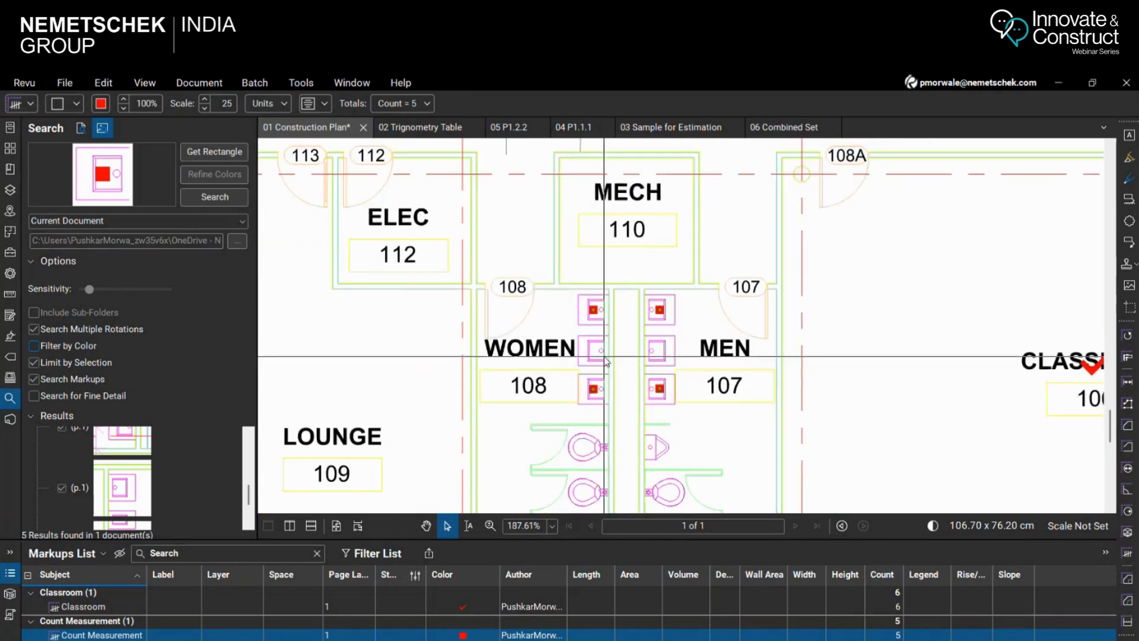
scroll(620, 356, "up", 2)
scroll(611, 332, "down", 2)
scroll(628, 389, "up", 2)
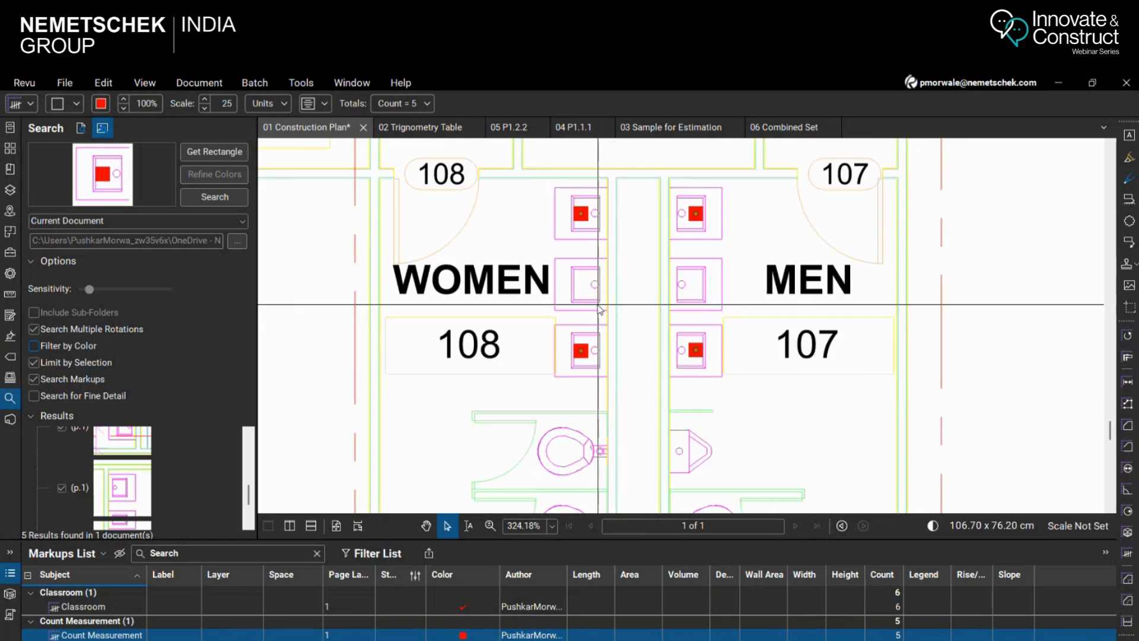
scroll(600, 309, "up", 1)
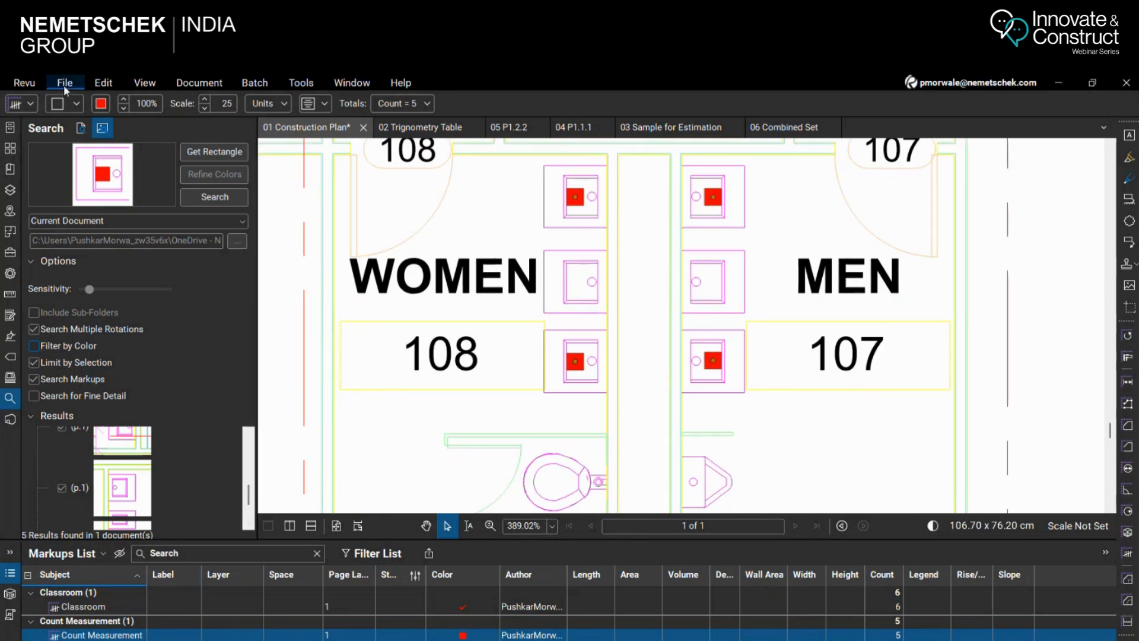
left_click(30, 104)
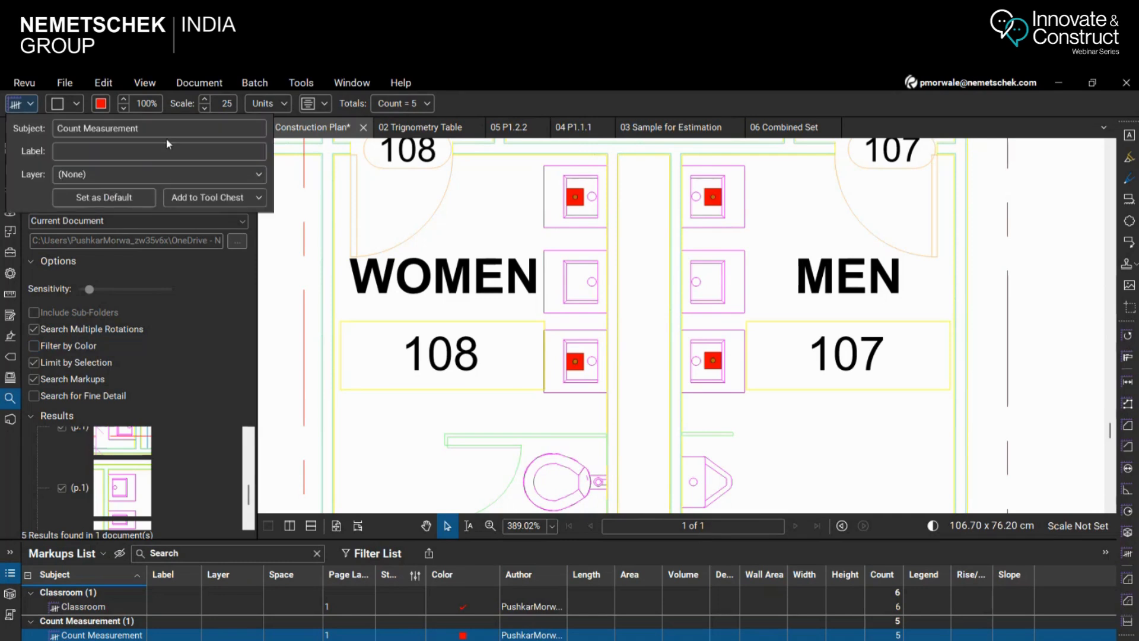
type("Sink")
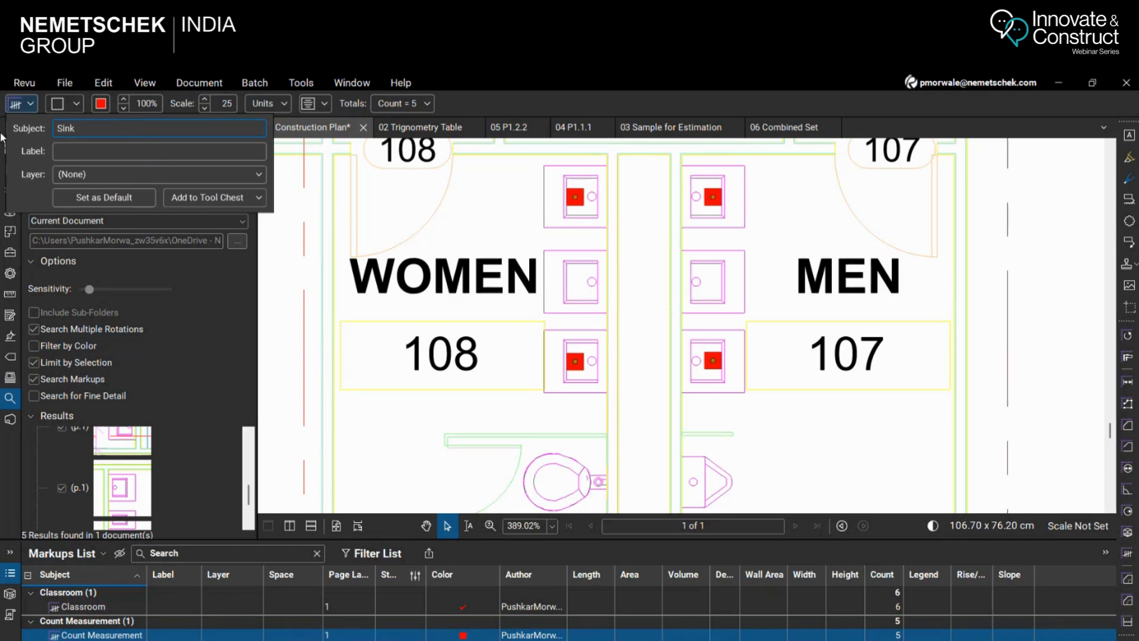
key("Return")
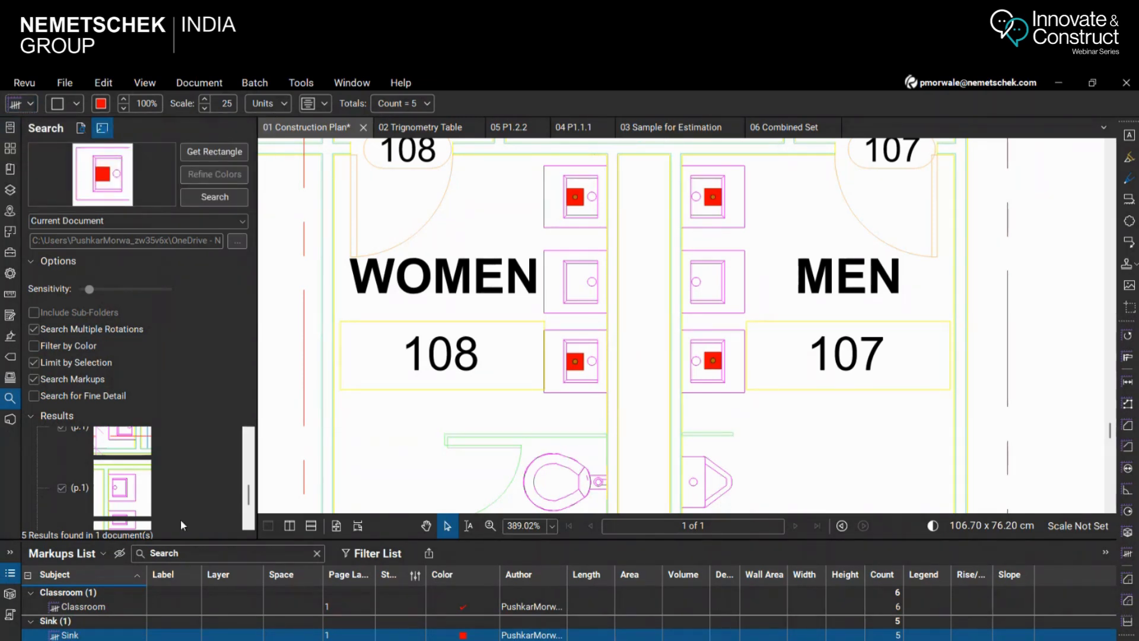
Change the Sink count's fill color to teal and enlarge the Markups List slightly
left_click(101, 104)
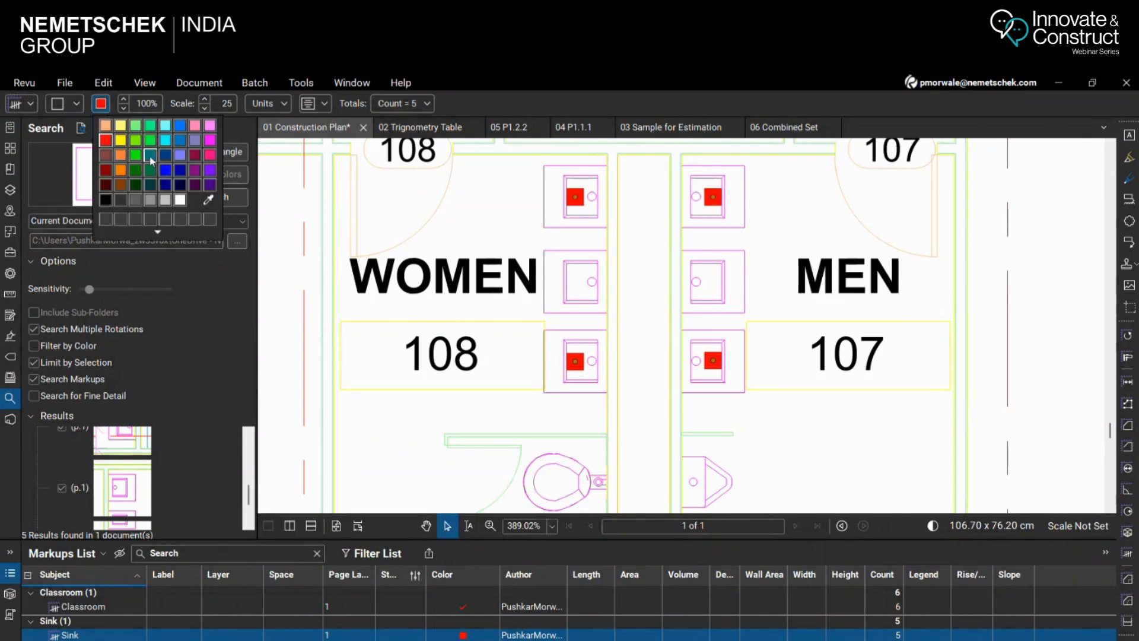
left_click(151, 156)
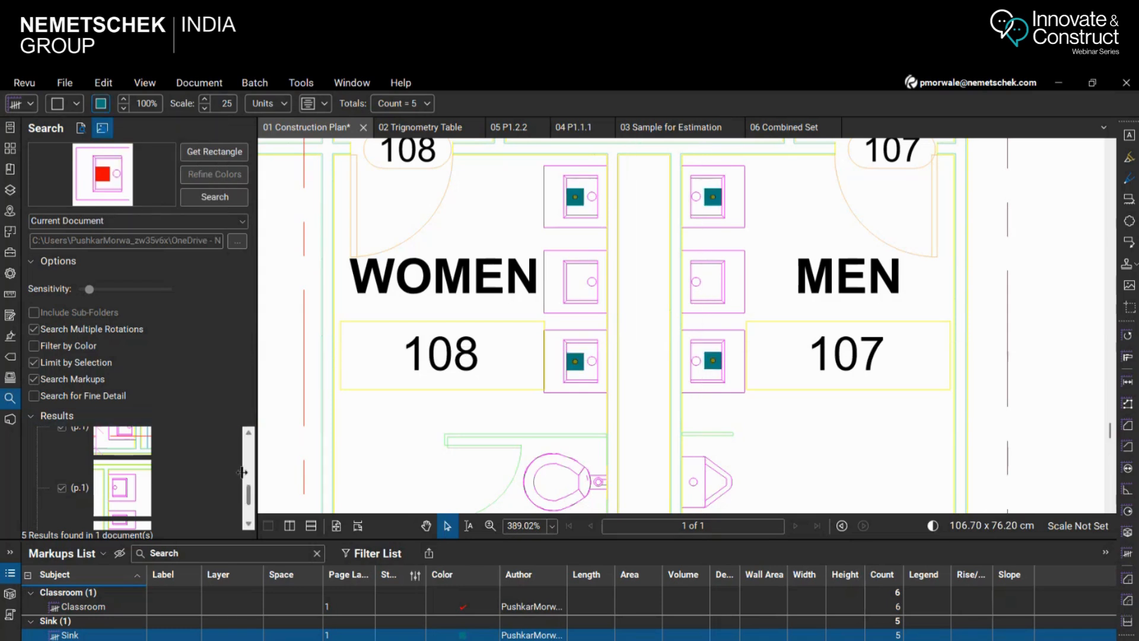
scroll(630, 339, "down", 4)
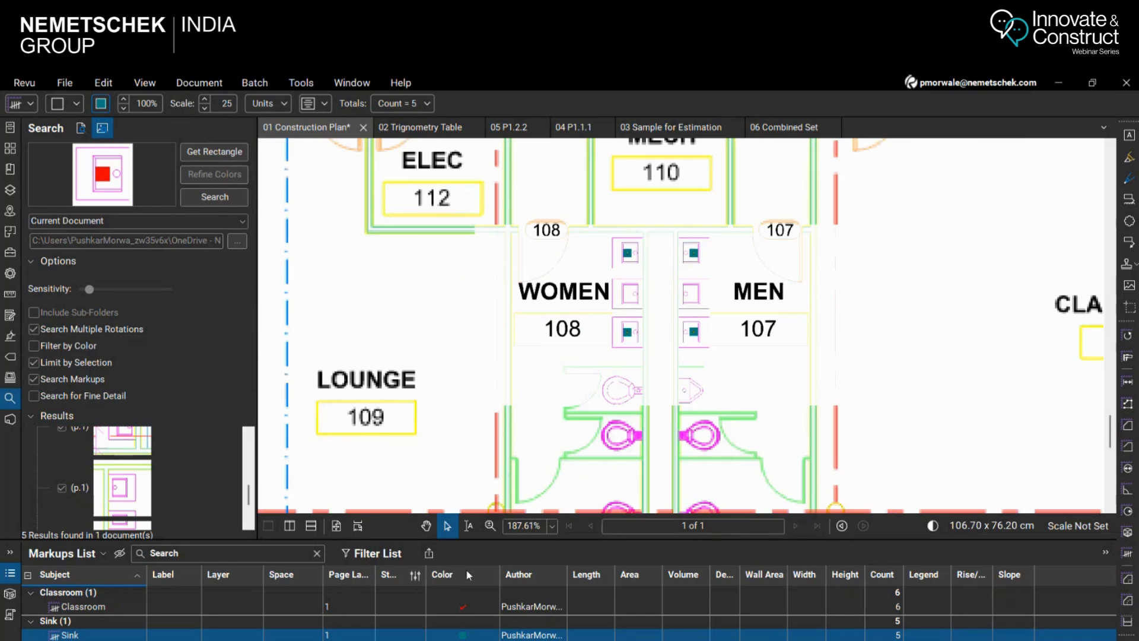
left_click_drag(369, 538, 369, 518)
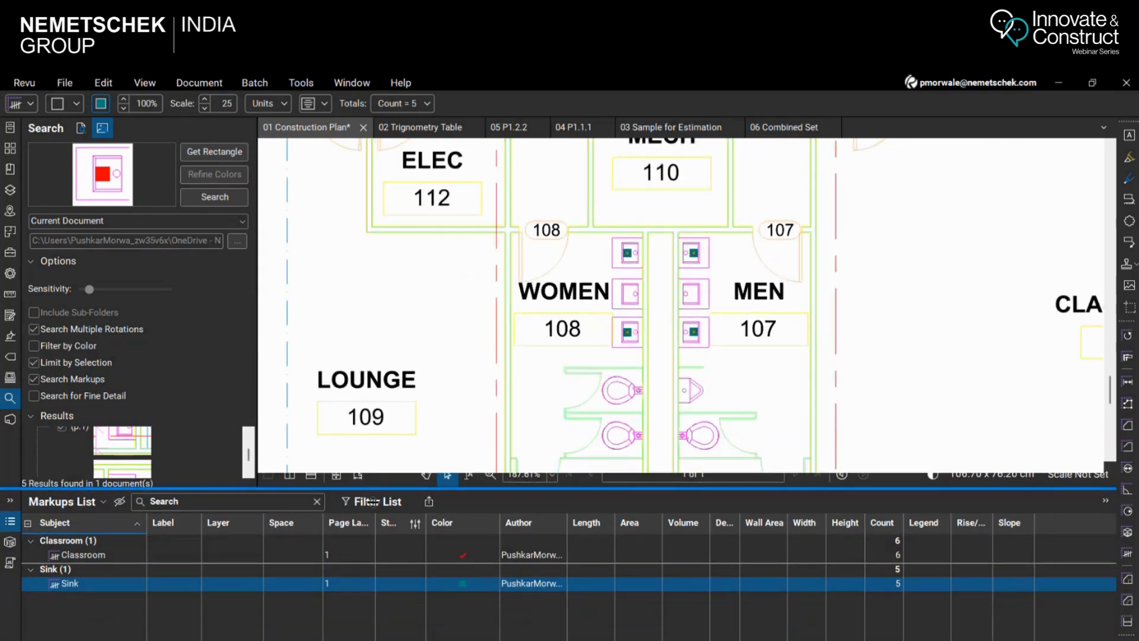
scroll(700, 303, "down", 8)
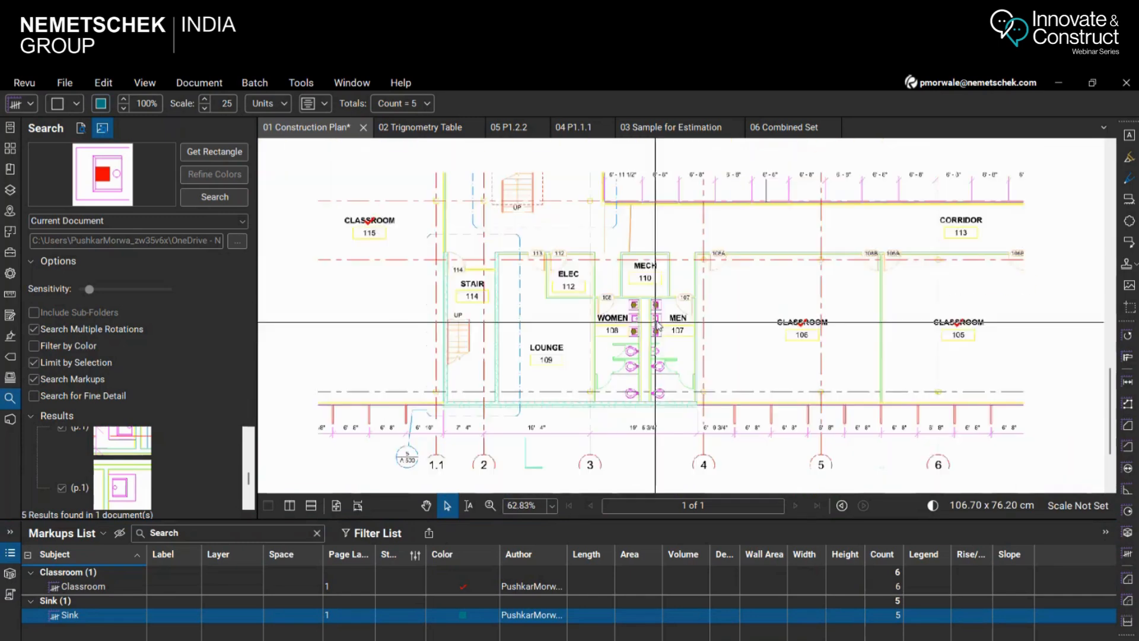
scroll(665, 183, "up", 3)
scroll(653, 246, "down", 4)
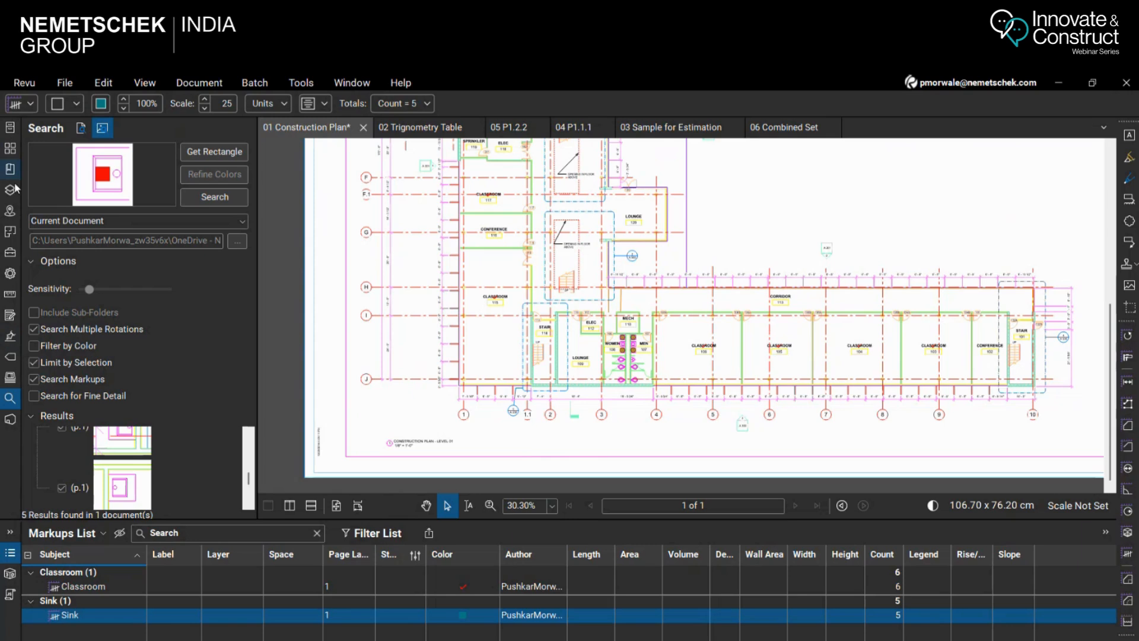
Add the teal Sink count to the Webinar tool set in the Tool Chest
left_click(10, 252)
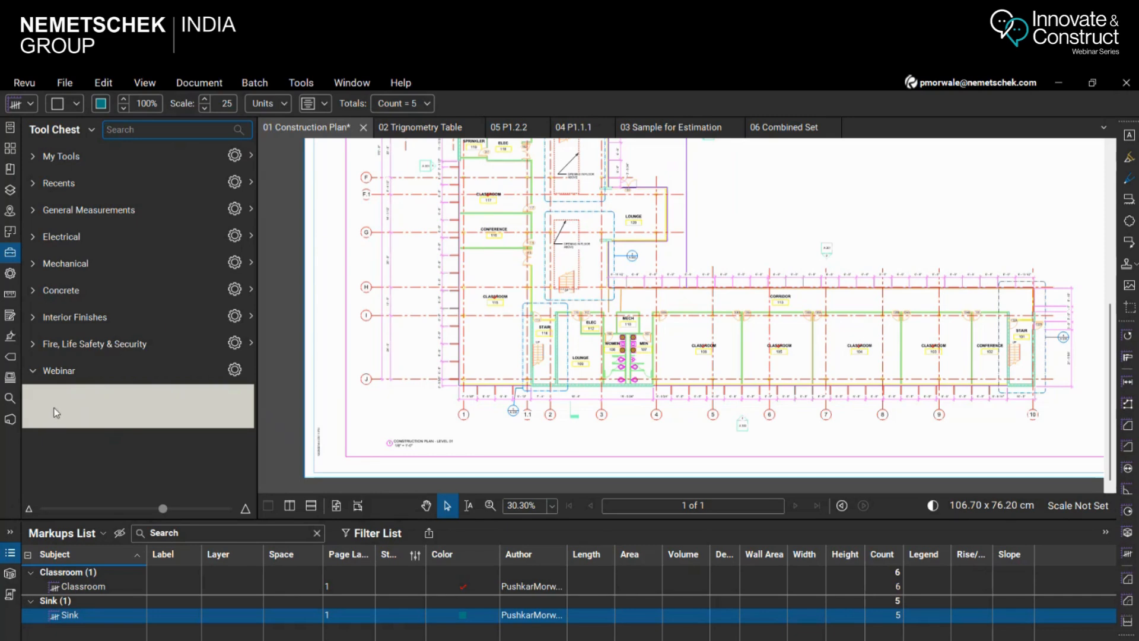
scroll(606, 325, "up", 6)
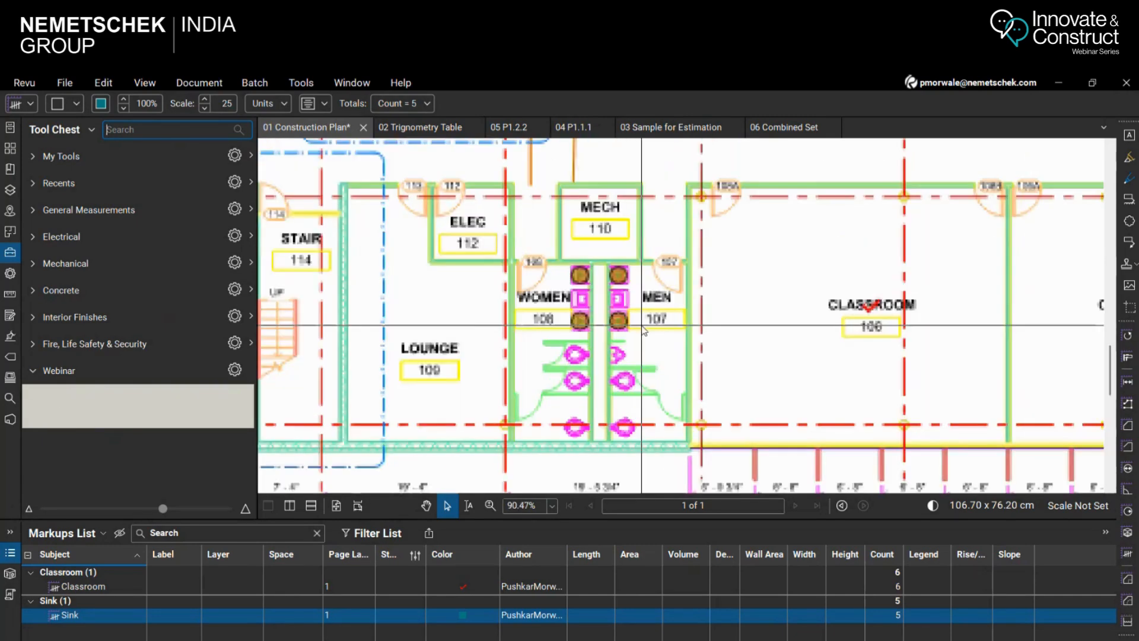
scroll(608, 325, "up", 6)
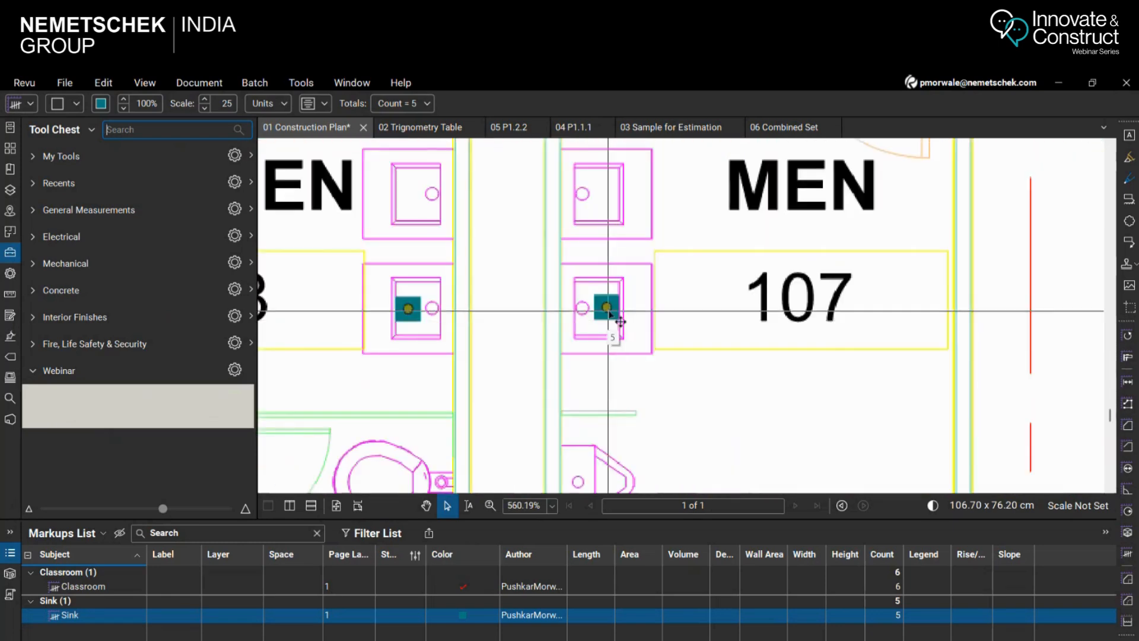
right_click(608, 315)
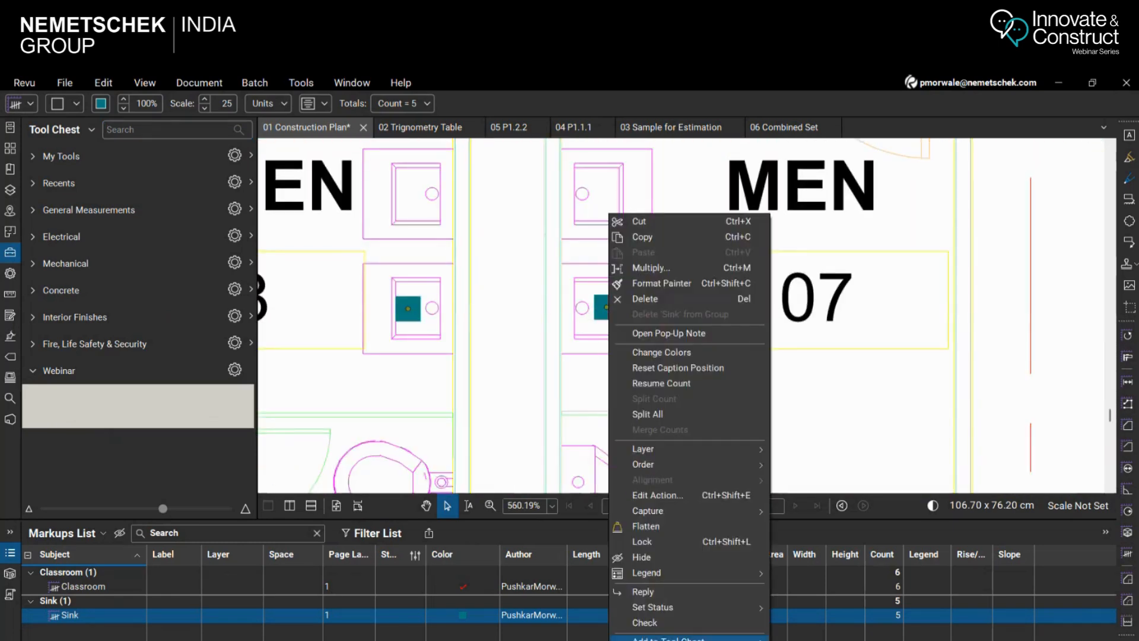
mouse_move(669, 639)
left_click(831, 640)
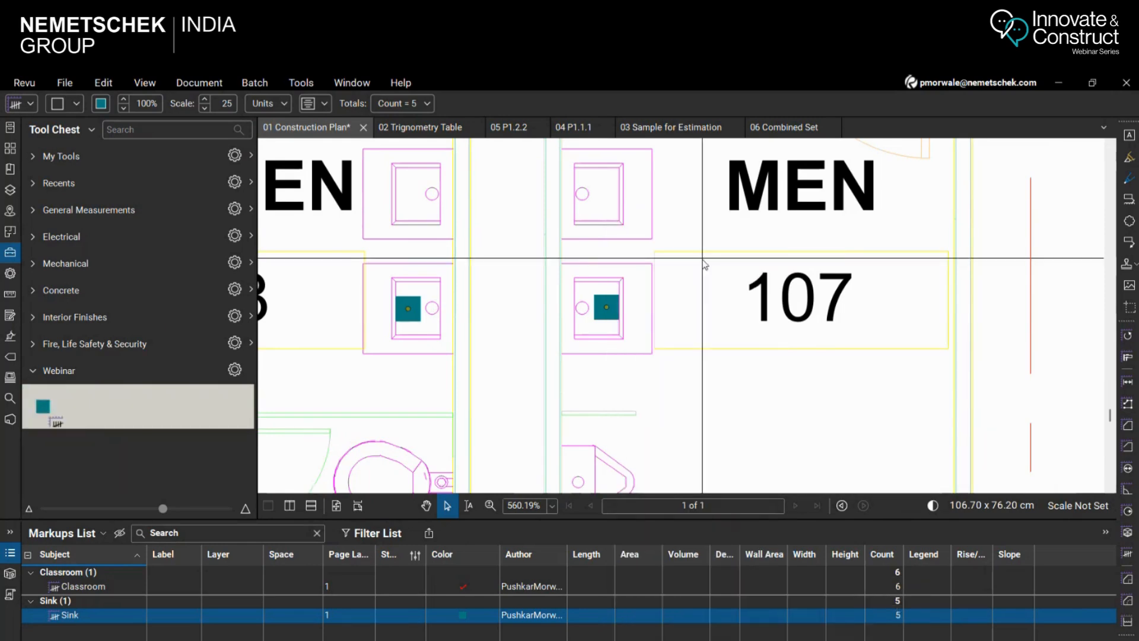
Use the saved Sink count tool to mark the two uncounted middle sinks in rooms 108 and 107
scroll(738, 353, "down", 7)
scroll(711, 303, "up", 5)
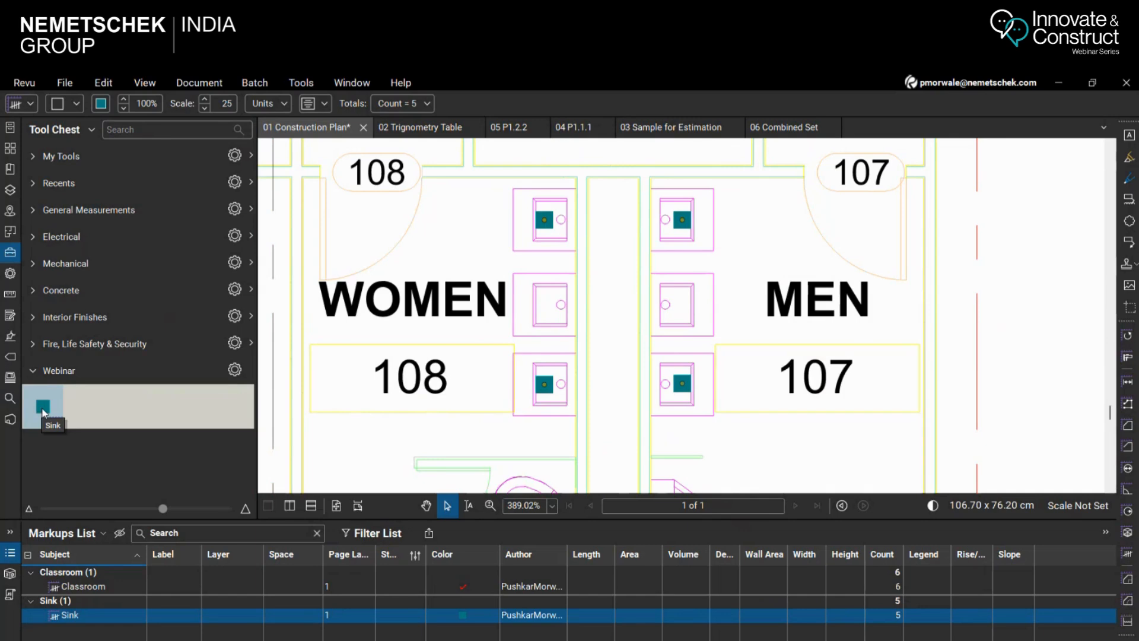
left_click(42, 409)
scroll(388, 237, "down", 7)
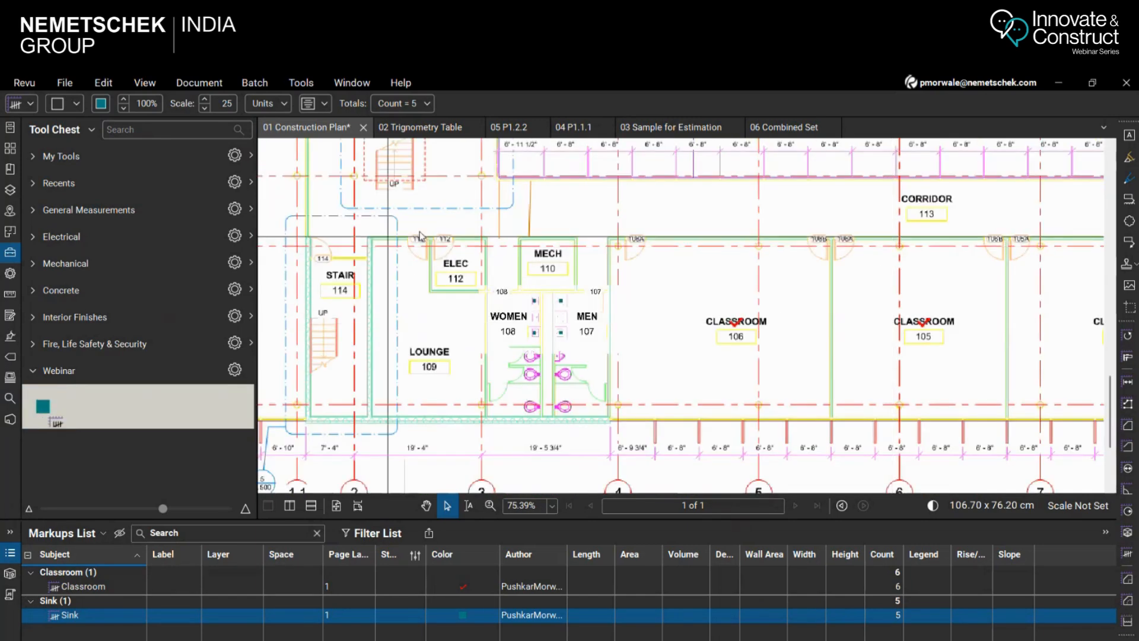
left_click(44, 409)
scroll(537, 297, "up", 7)
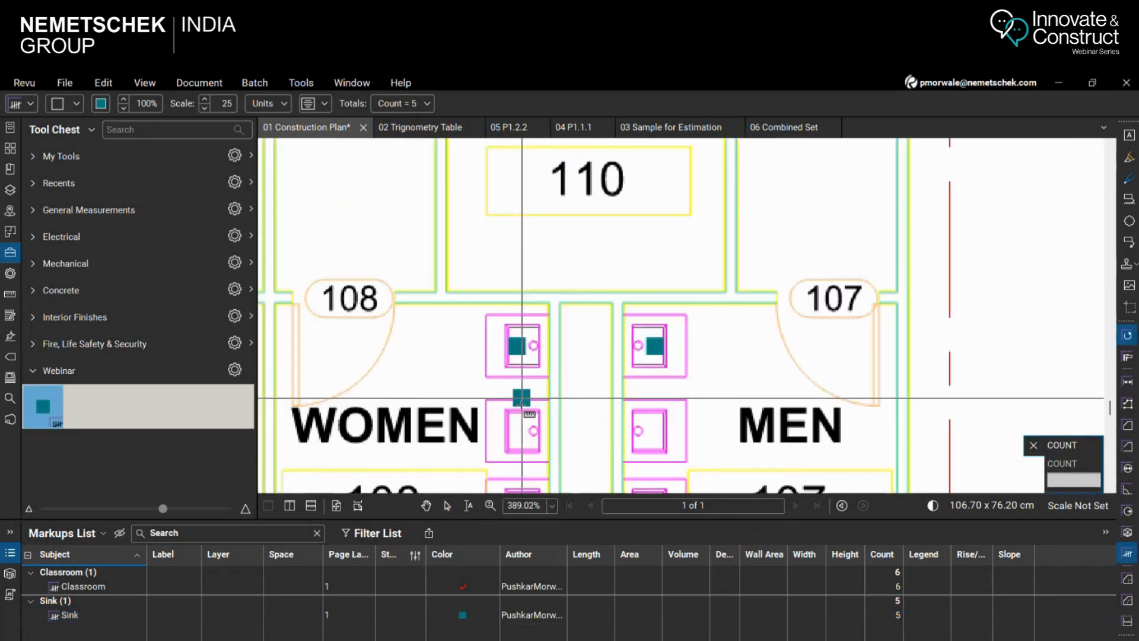
left_click(496, 428)
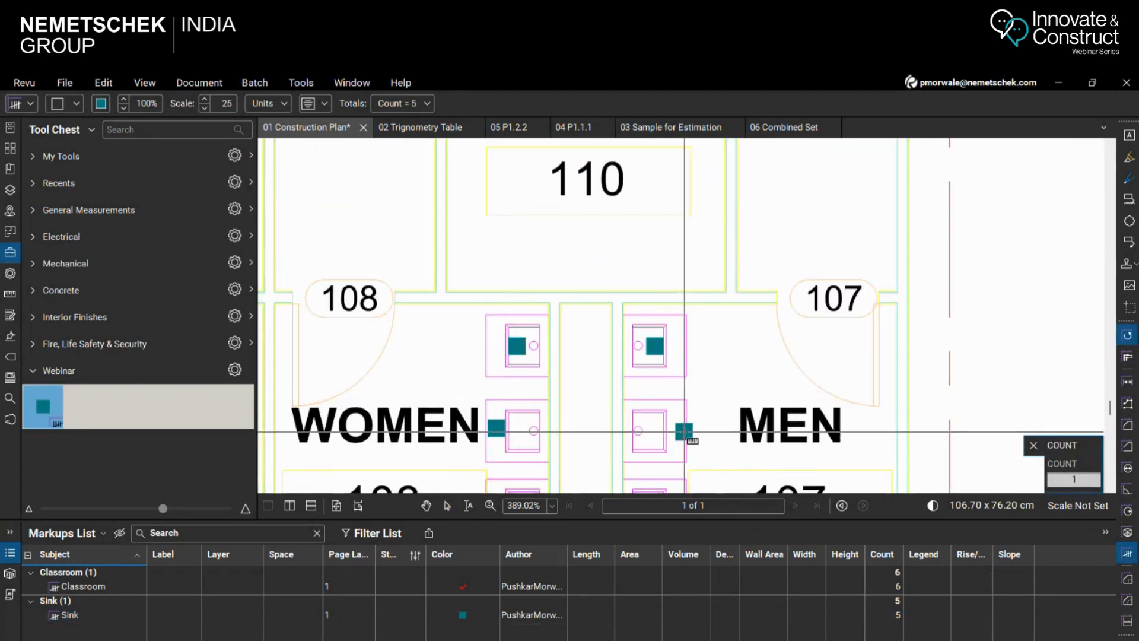
left_click(679, 431)
key("Escape")
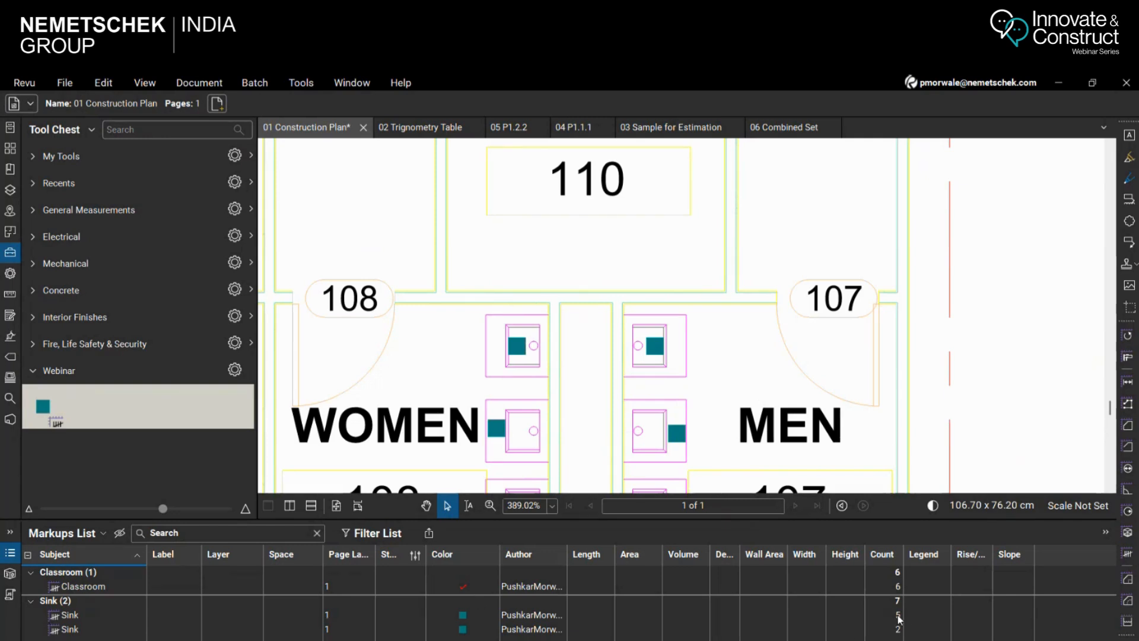
Create a legend from the Sink count and place it in the blank plan area beside the Valley College title block
scroll(566, 364, "down", 8)
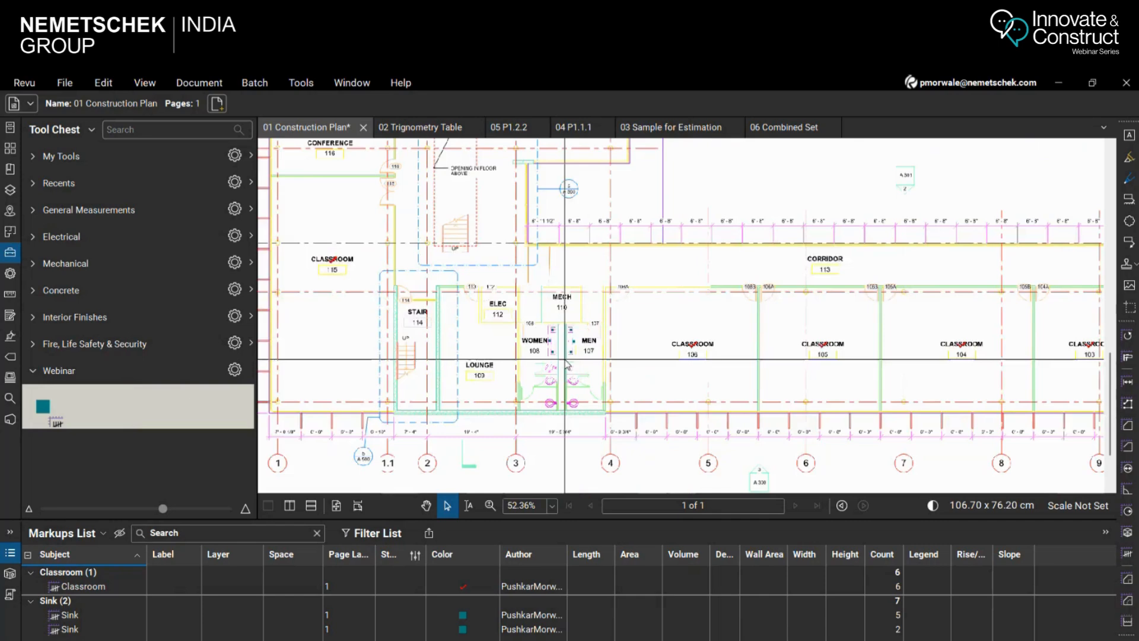
scroll(567, 365, "down", 6)
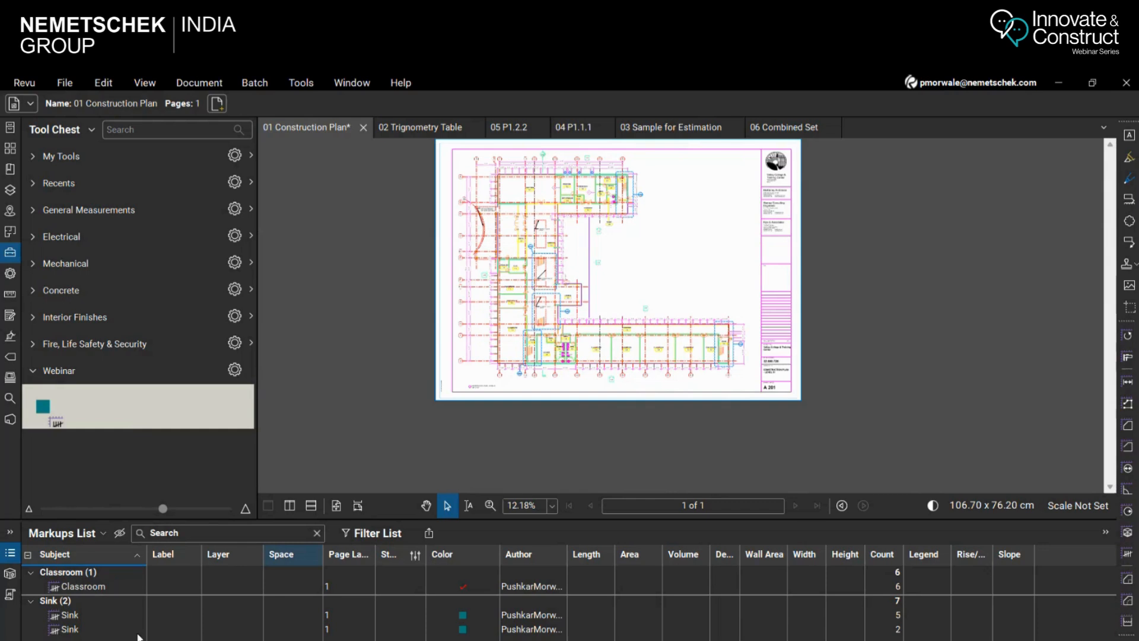
left_click(70, 615)
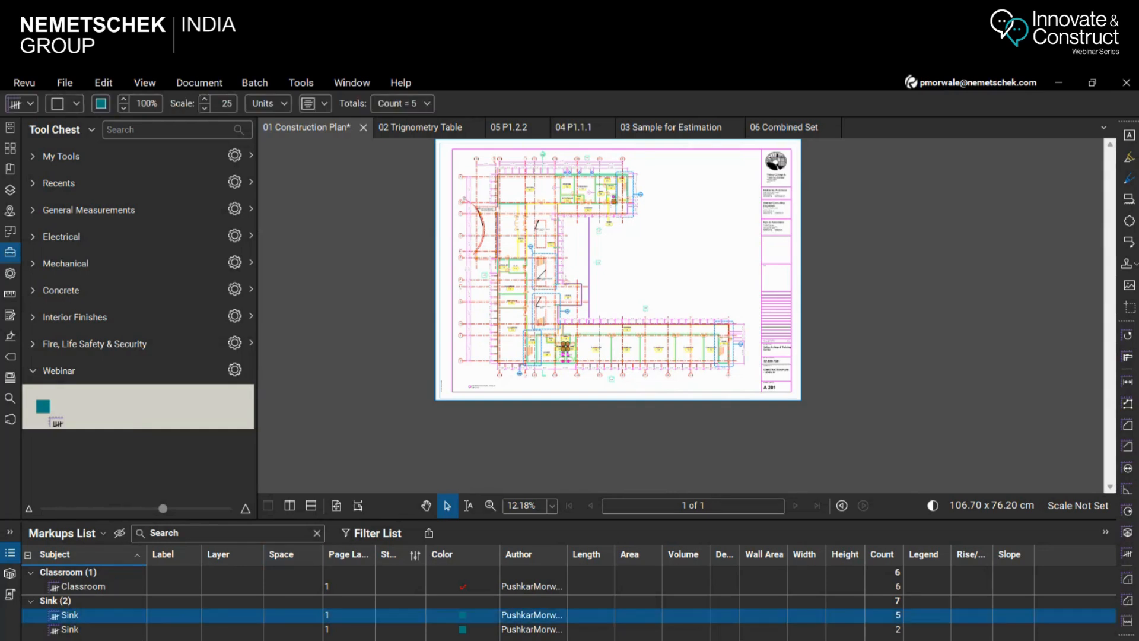
right_click(81, 620)
mouse_move(130, 594)
left_click(375, 601)
scroll(706, 249, "down", 1)
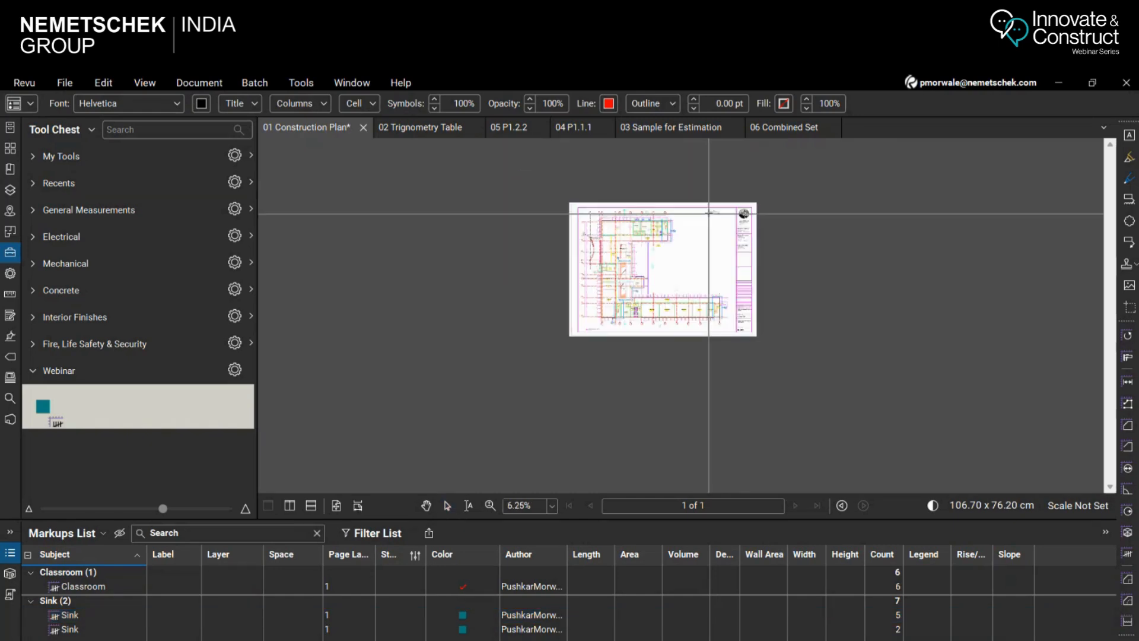
scroll(758, 250, "up", 7)
left_click(758, 250)
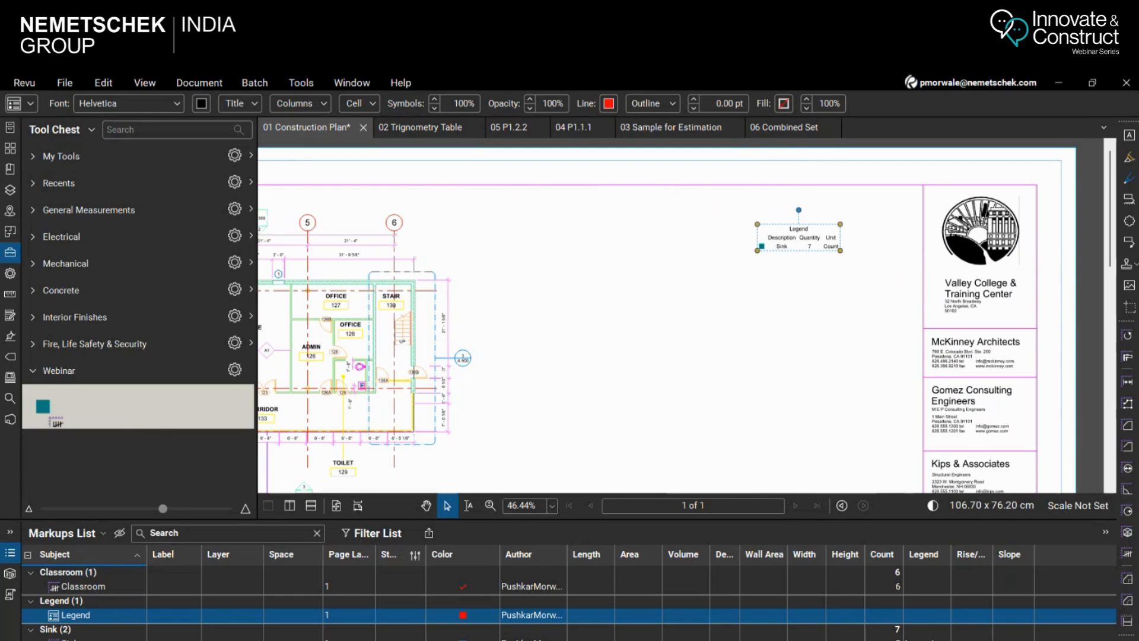
Open the legend's properties and set its title to "Sinks"
scroll(843, 231, "up", 2)
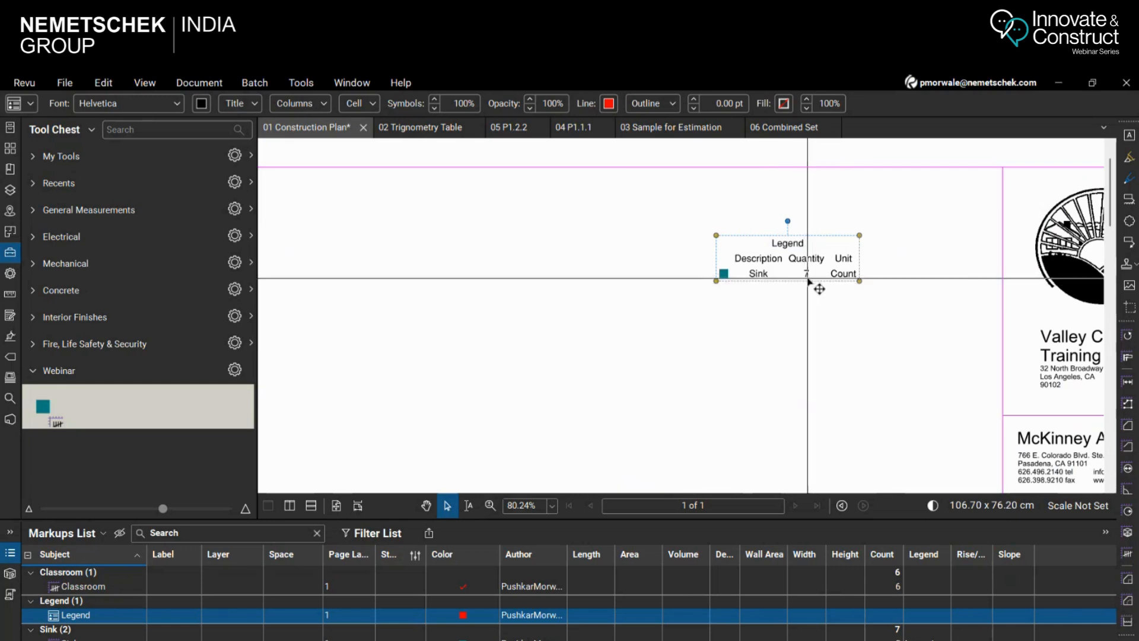
left_click(10, 274)
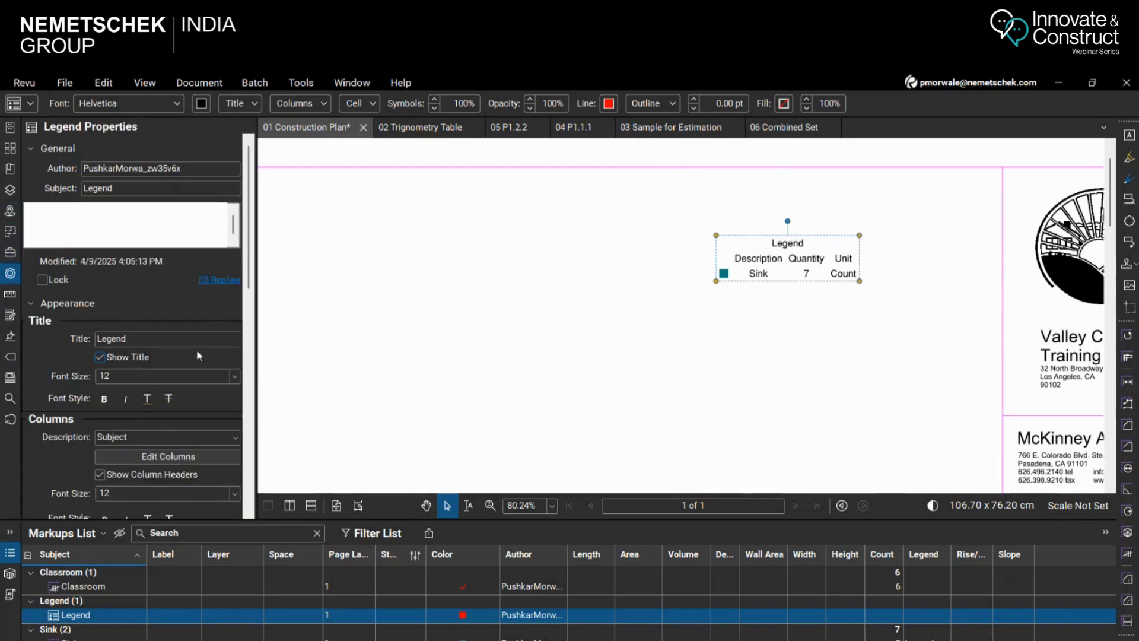
double_click(143, 336)
type("Sinks")
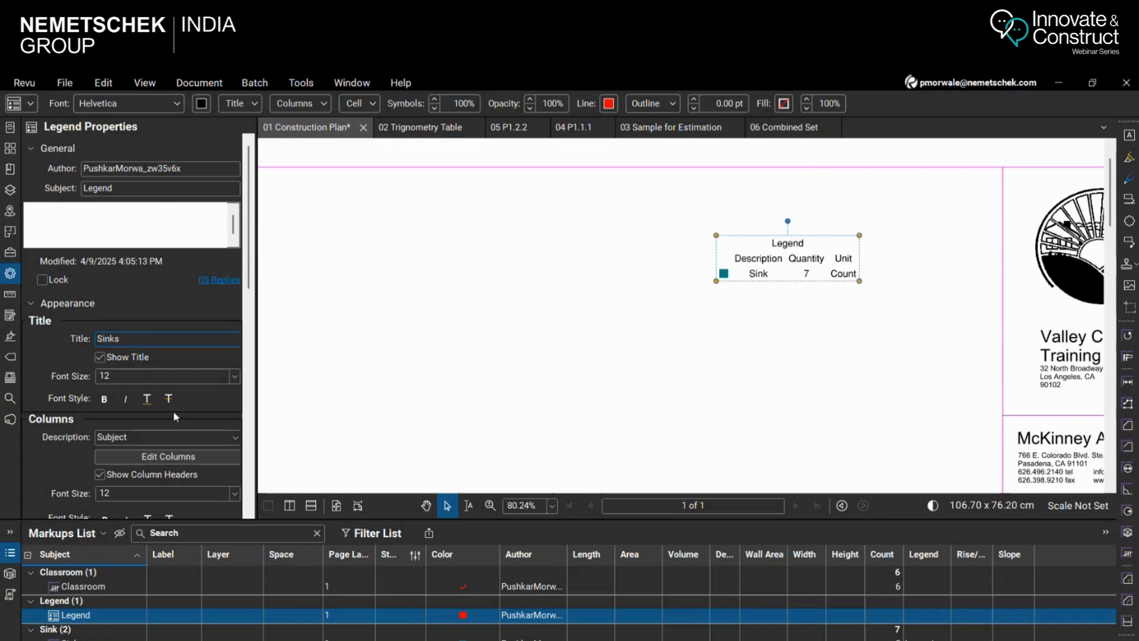
Set the Sinks legend's line width to 0.25 and its table style to Gridlines
scroll(255, 314, "down", 3)
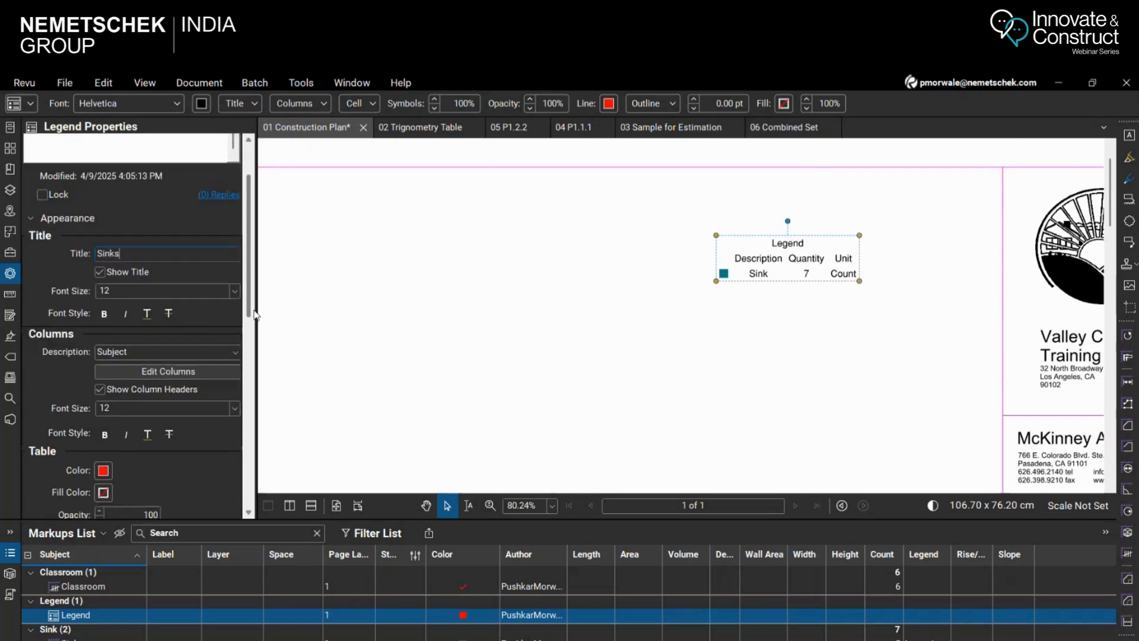
scroll(255, 314, "down", 3)
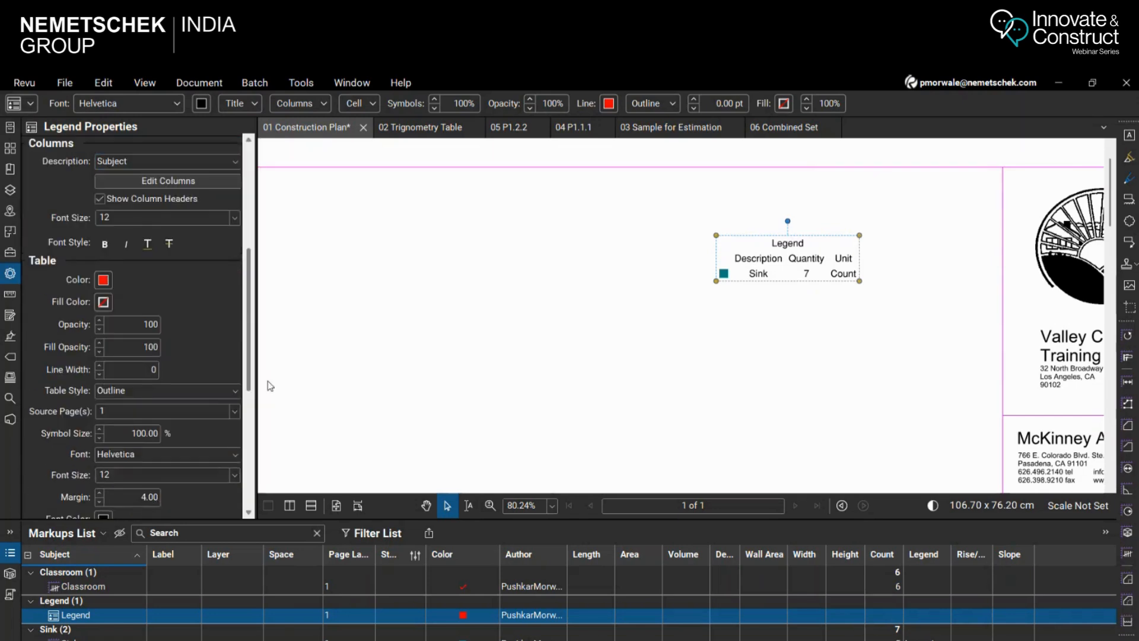
left_click(99, 366)
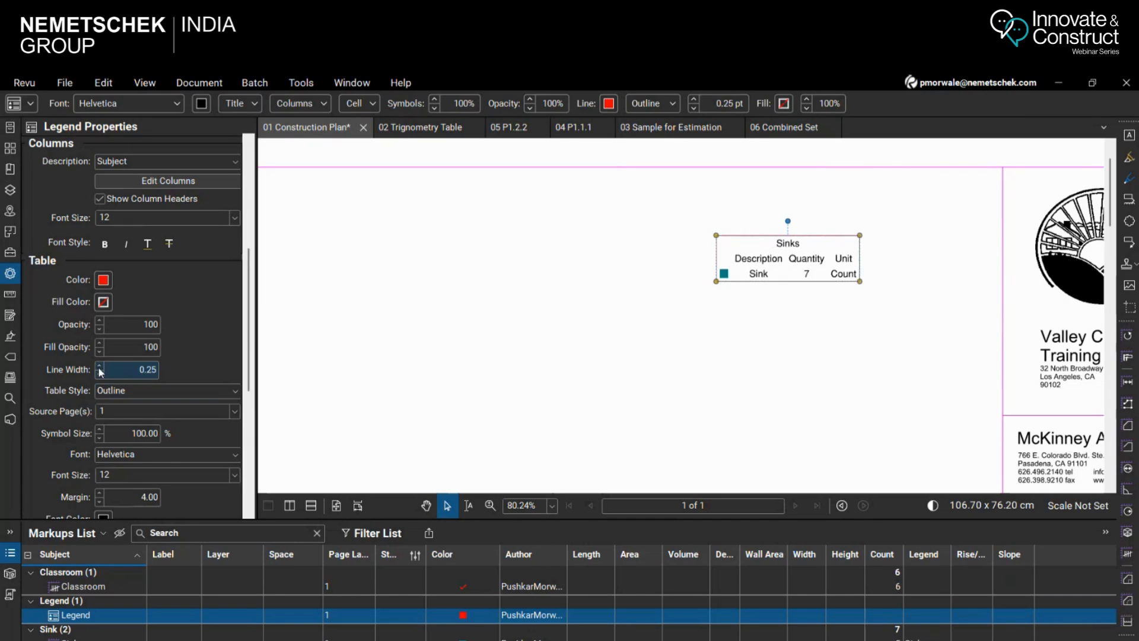
left_click(121, 395)
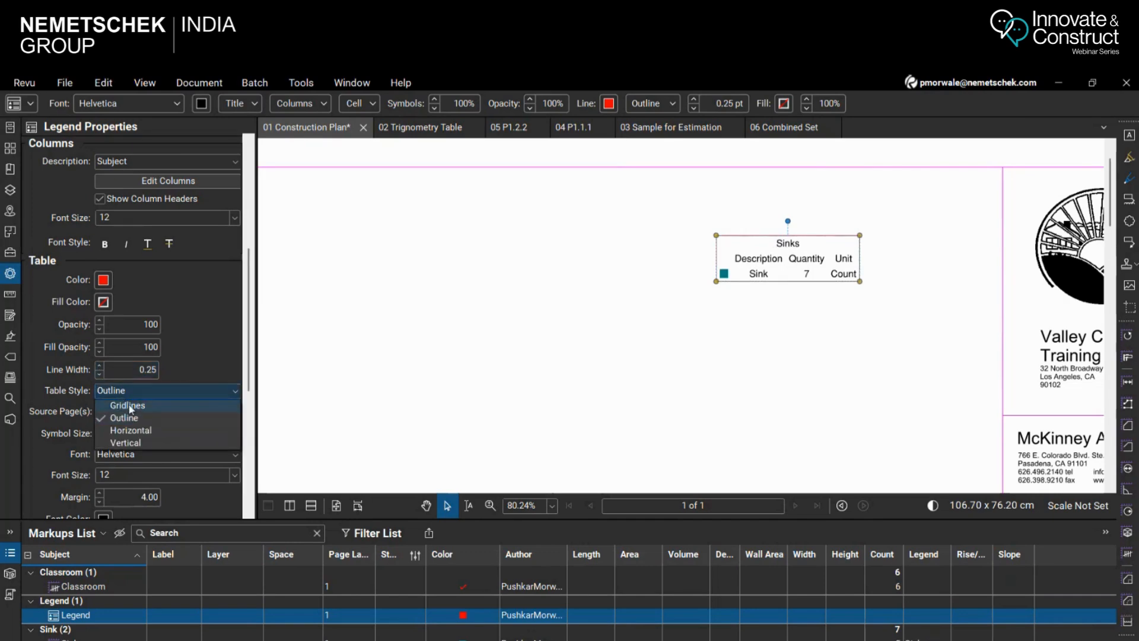
left_click(128, 406)
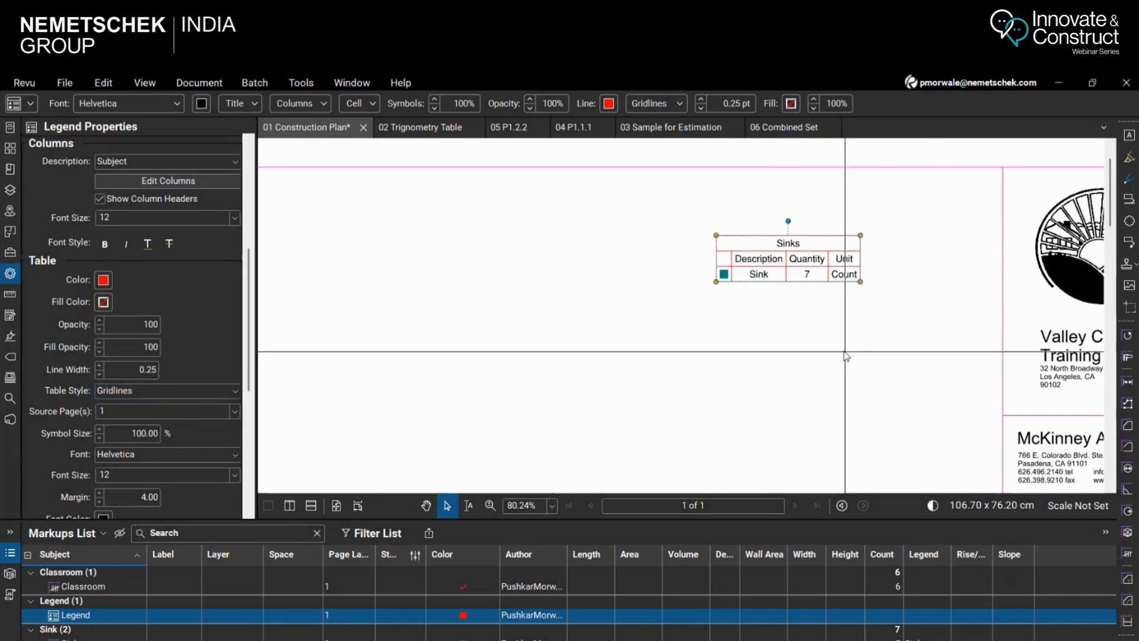
left_click(845, 356)
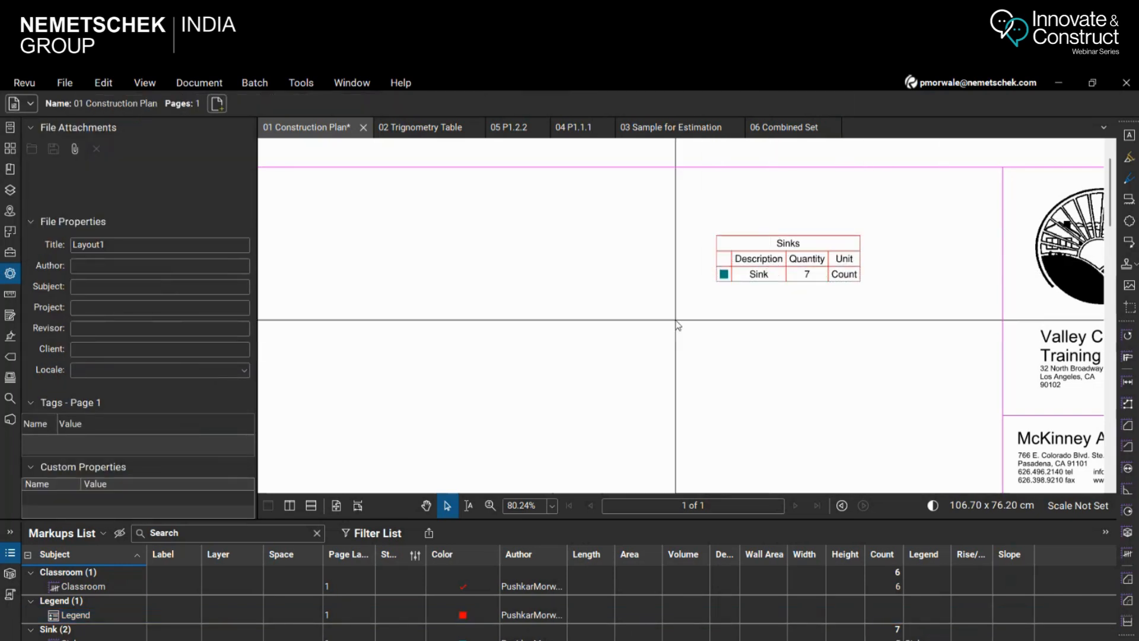
Examine the placed legend and the toilet and sink symbols in toilet room 129
scroll(819, 297, "down", 1)
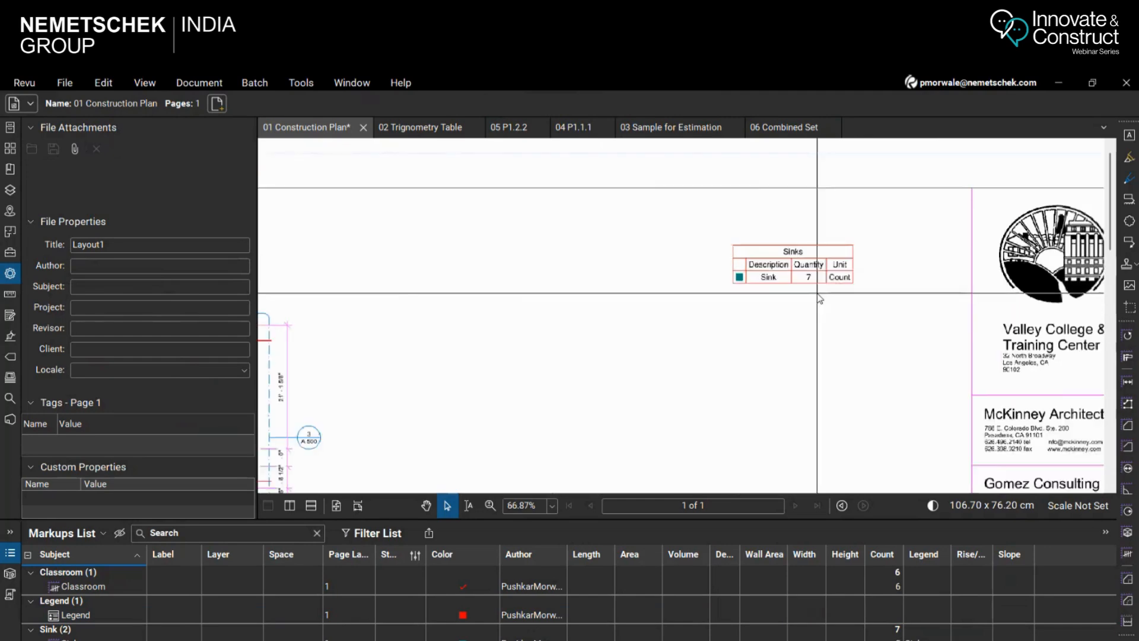
scroll(819, 296, "down", 4)
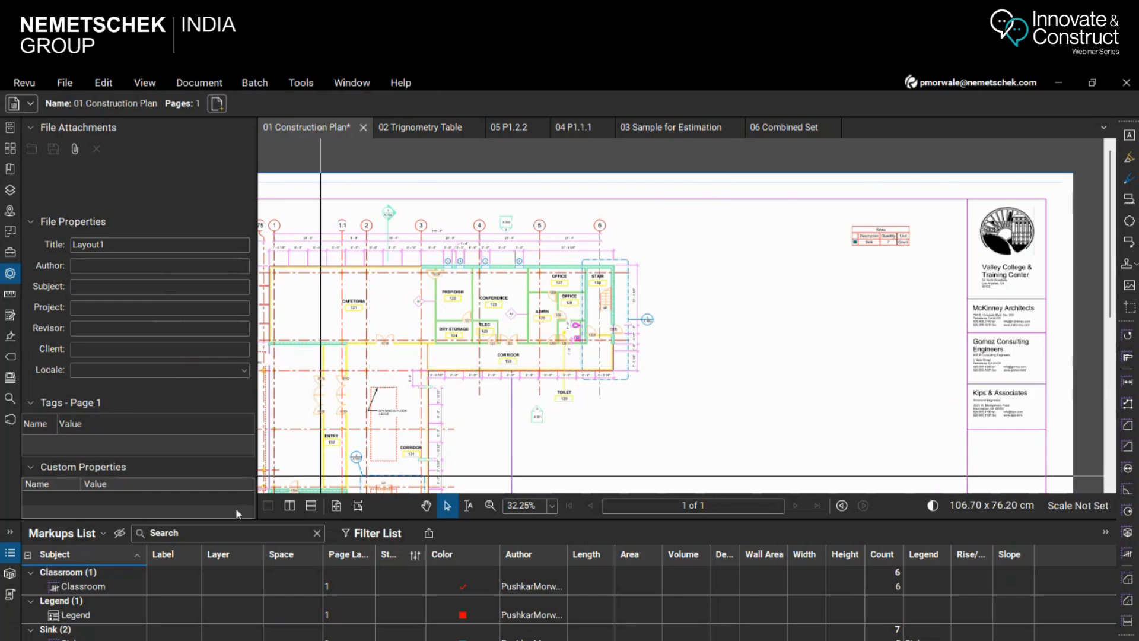
scroll(531, 305, "up", 7)
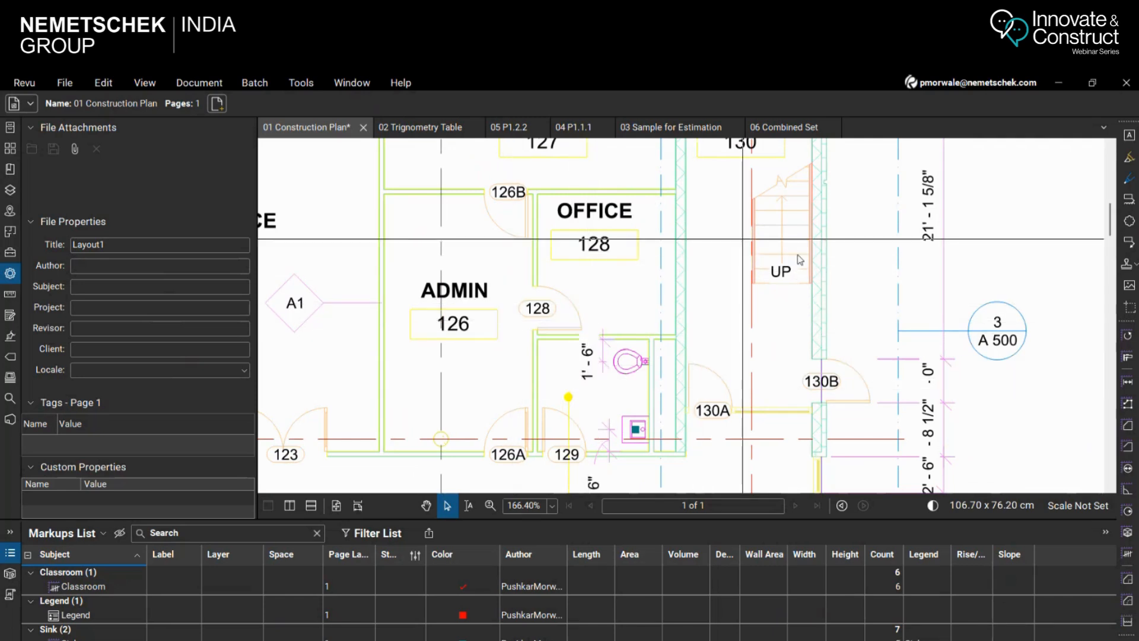
scroll(612, 353, "up", 6)
scroll(500, 268, "down", 3)
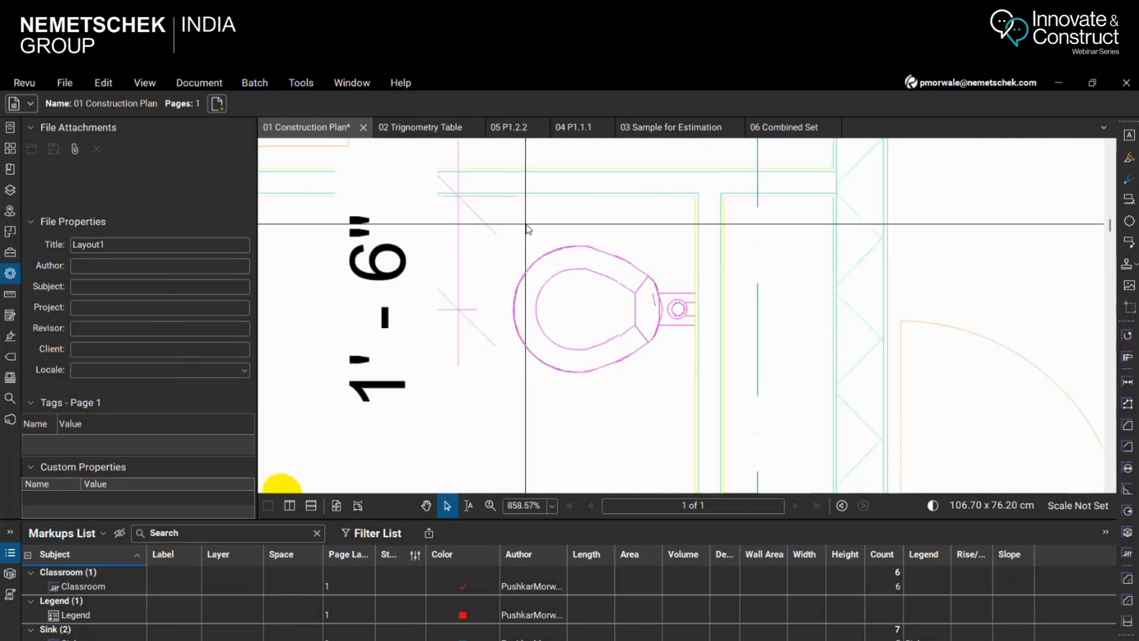
scroll(616, 273, "down", 2)
scroll(870, 265, "down", 10)
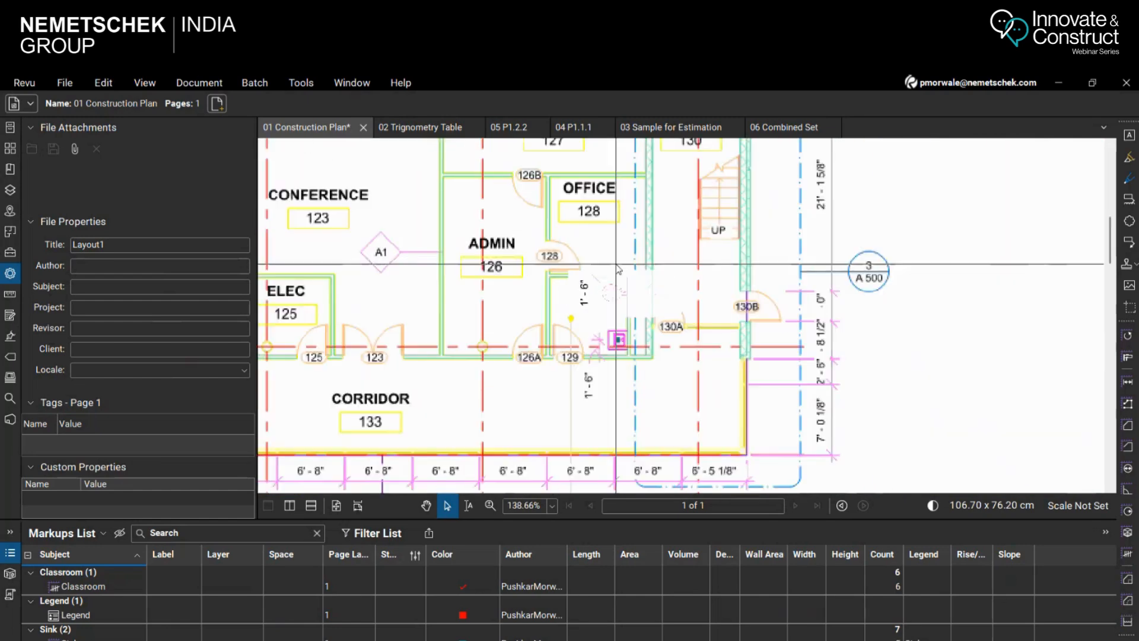
Examine the drawing scale noted beneath the CONSTRUCTION PLAN - LEVEL 01 title
scroll(917, 246, "up", 3)
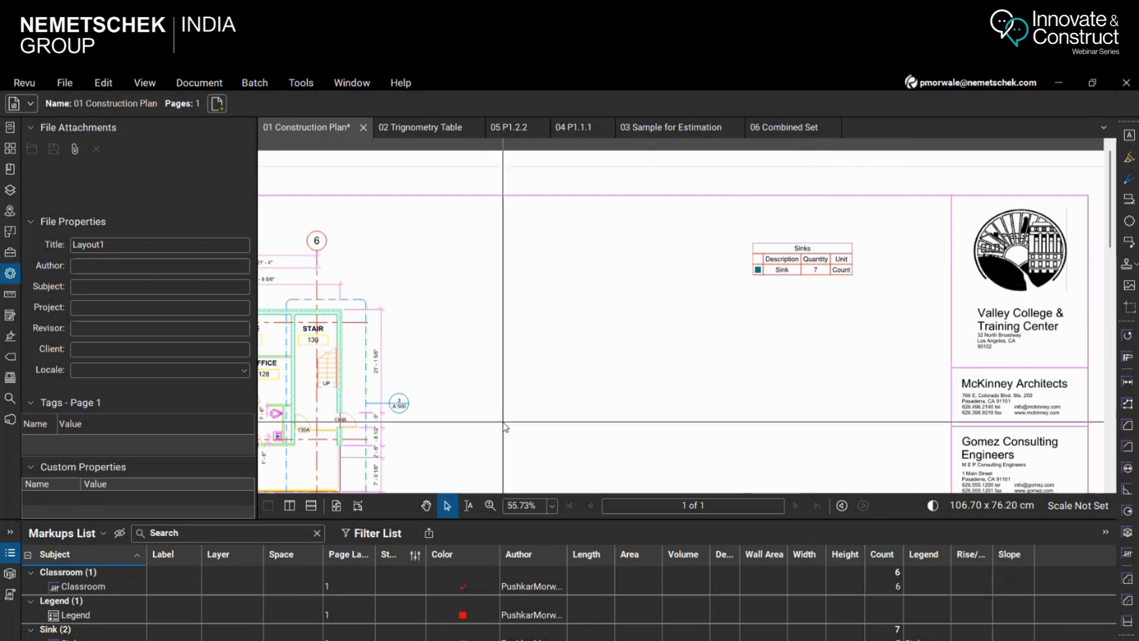
scroll(580, 338, "down", 1)
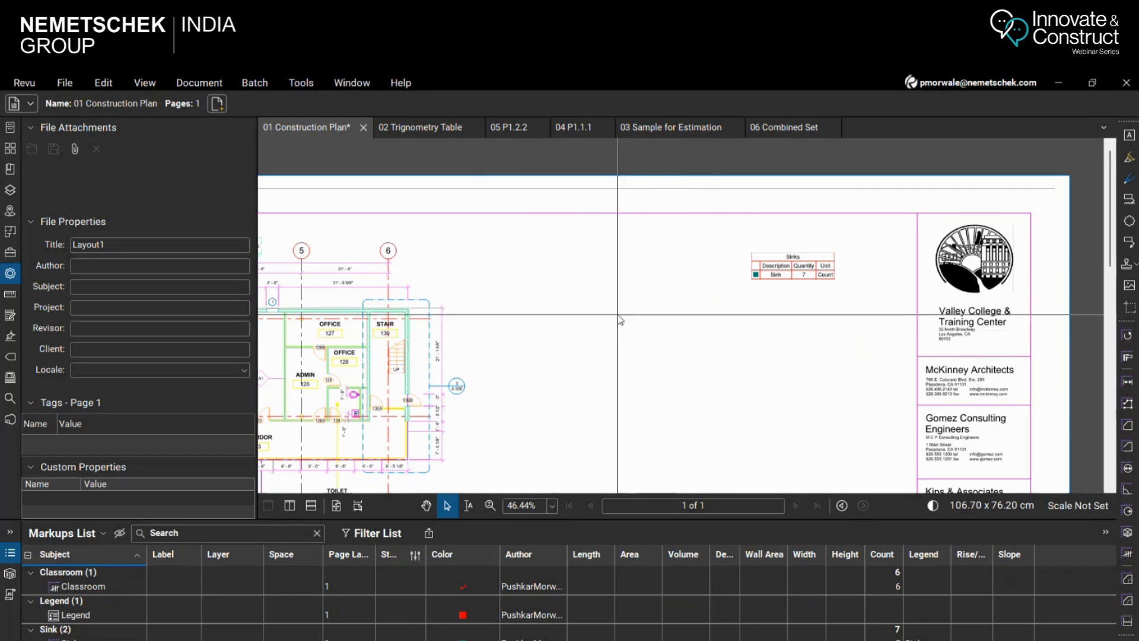
scroll(700, 293, "down", 3)
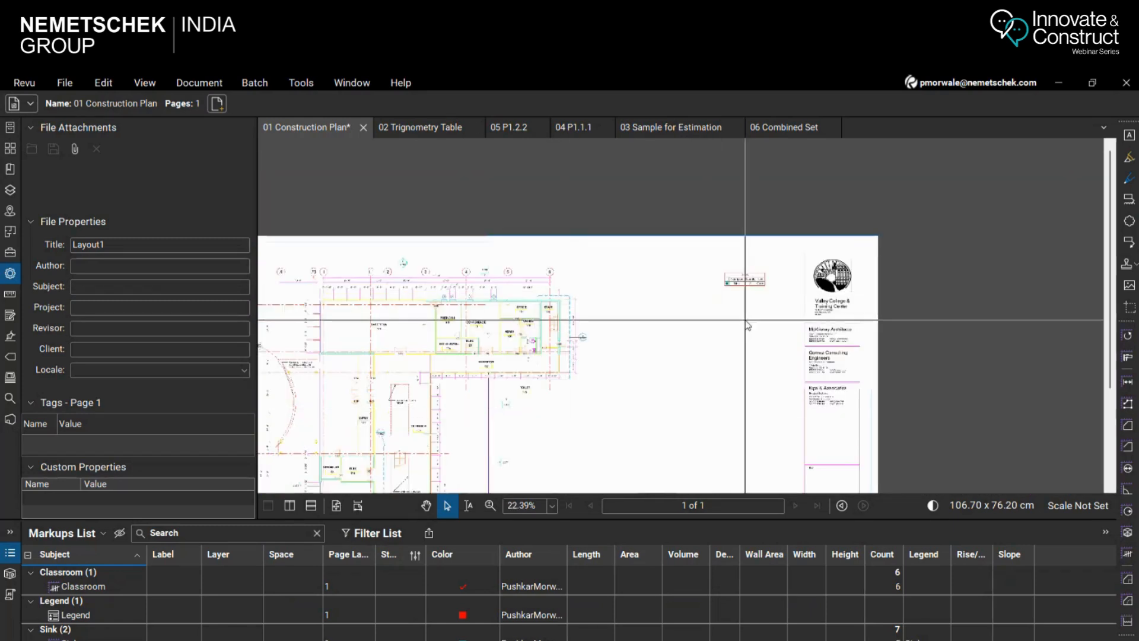
scroll(690, 316, "down", 2)
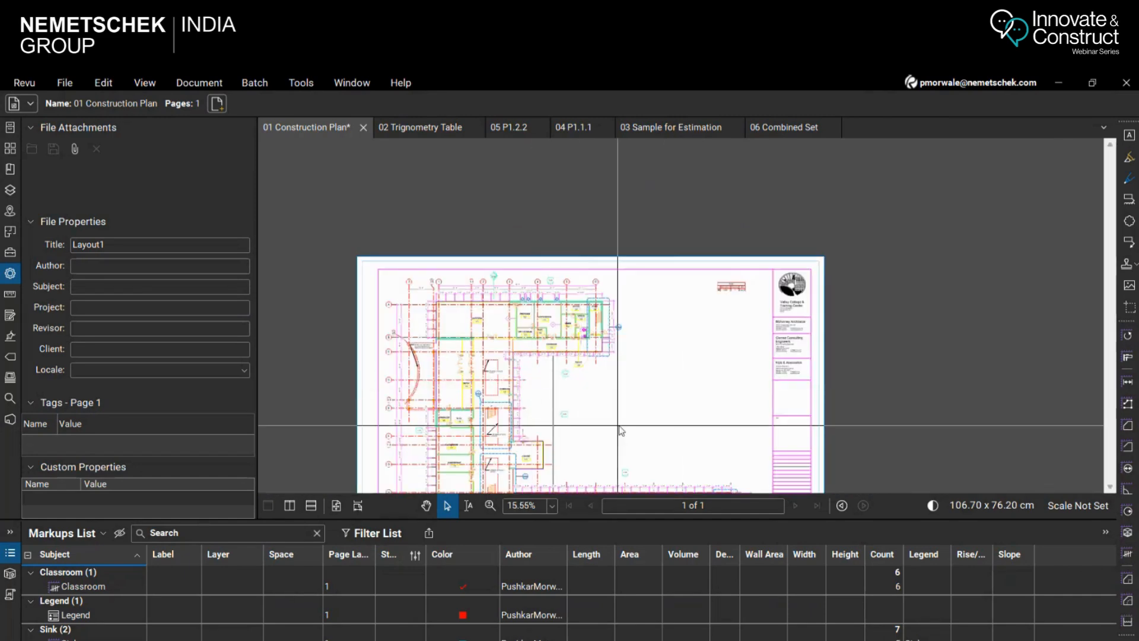
scroll(729, 300, "down", 3)
scroll(696, 432, "up", 3)
scroll(489, 474, "up", 2)
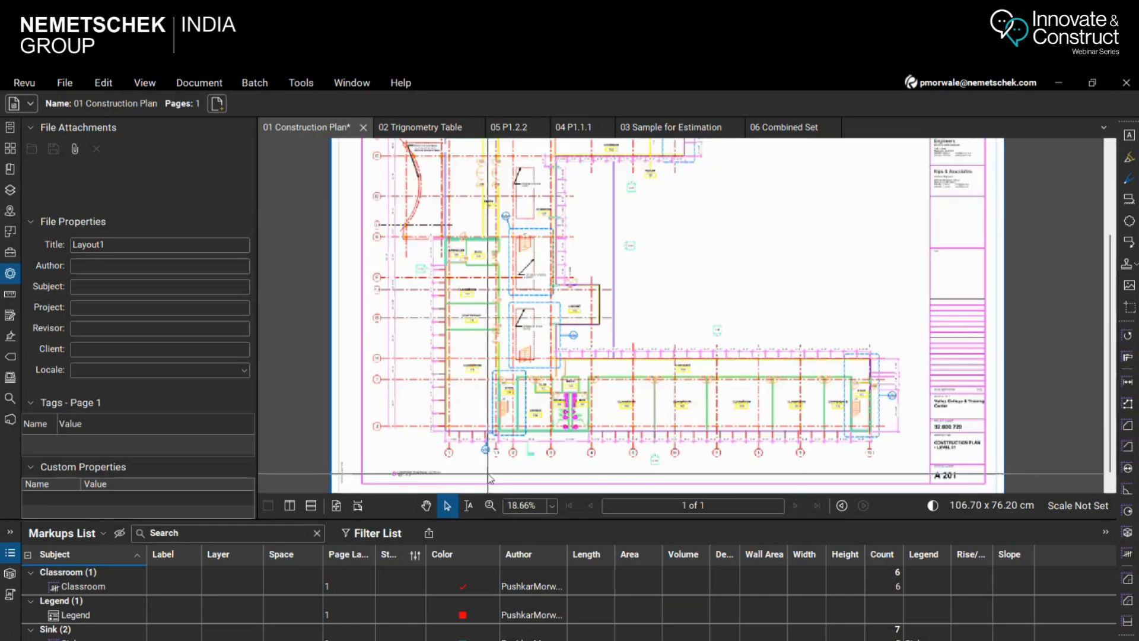
scroll(488, 477, "up", 4)
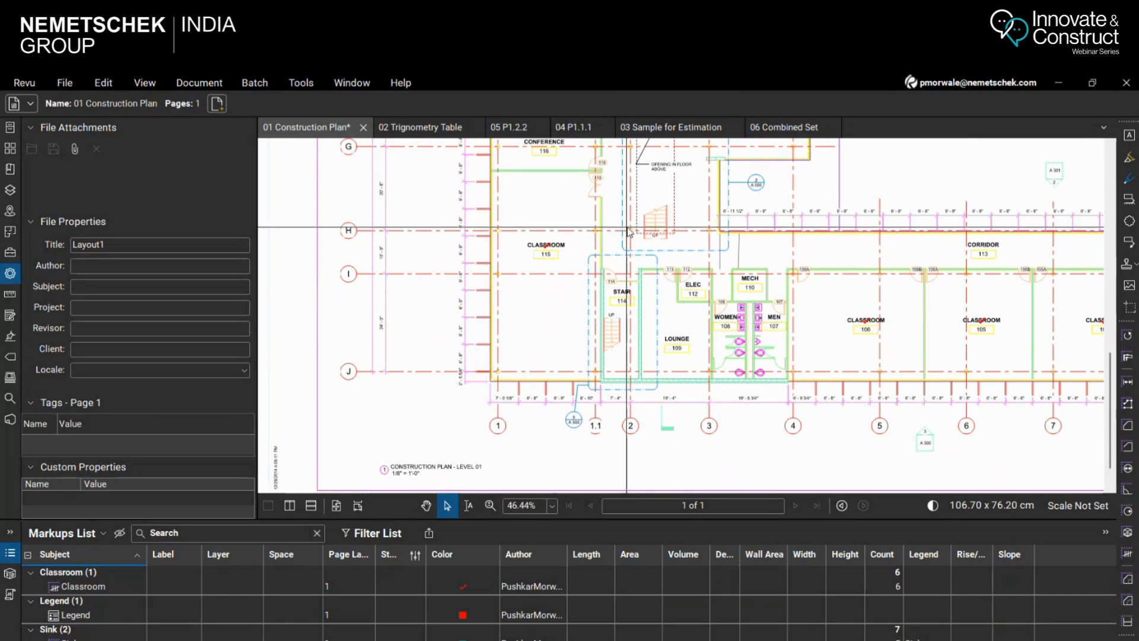
scroll(460, 258, "down", 1)
scroll(473, 366, "up", 1)
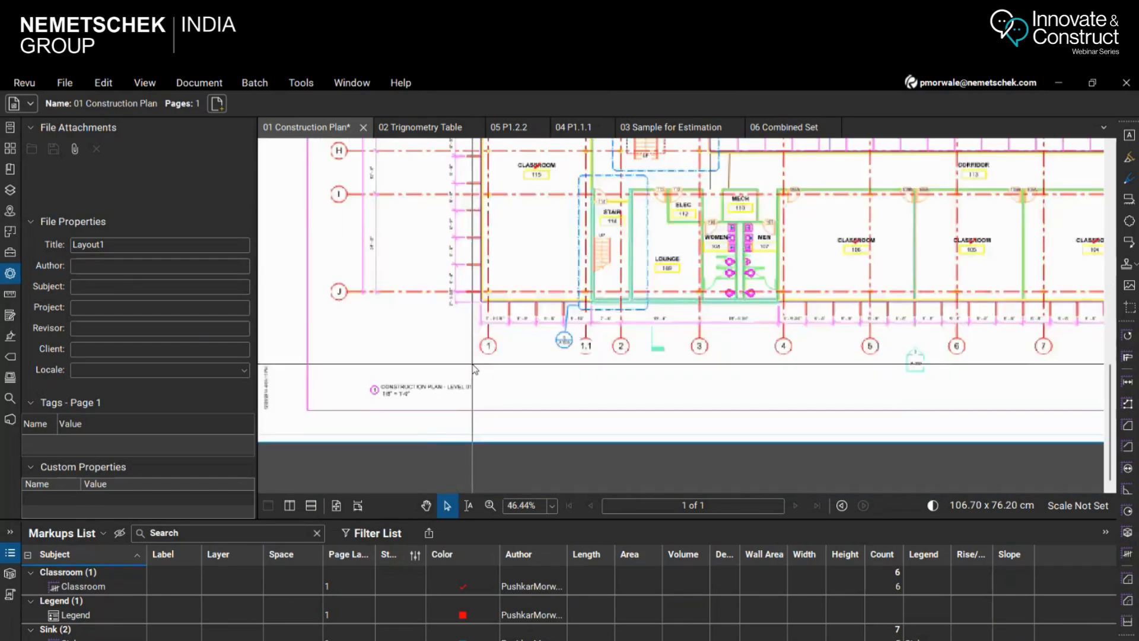
scroll(424, 438, "up", 2)
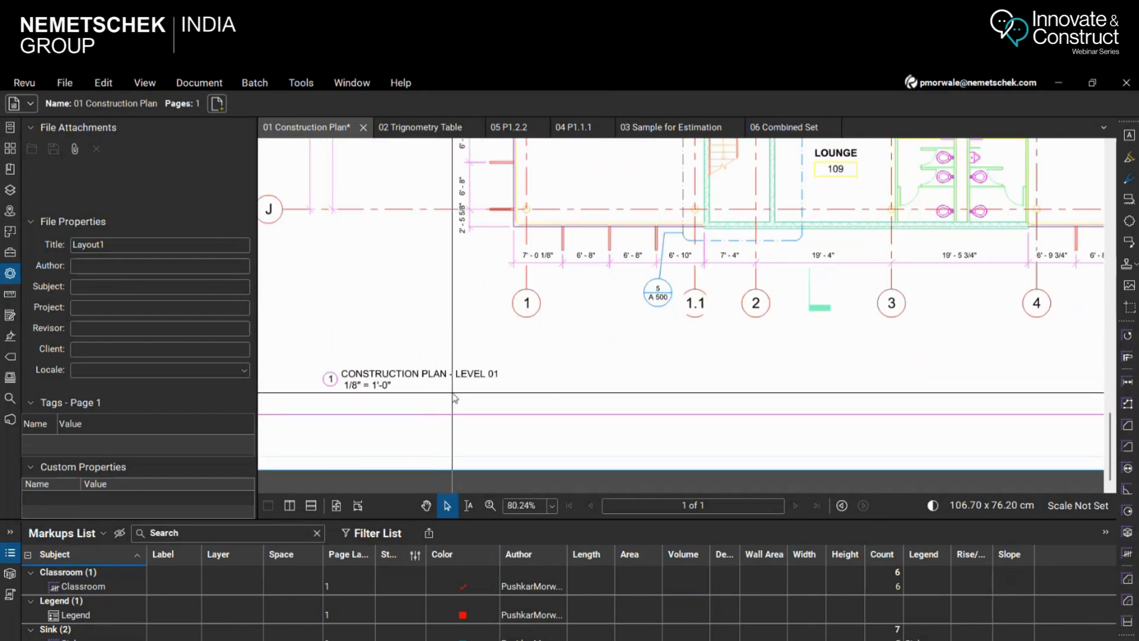
scroll(409, 428, "up", 2)
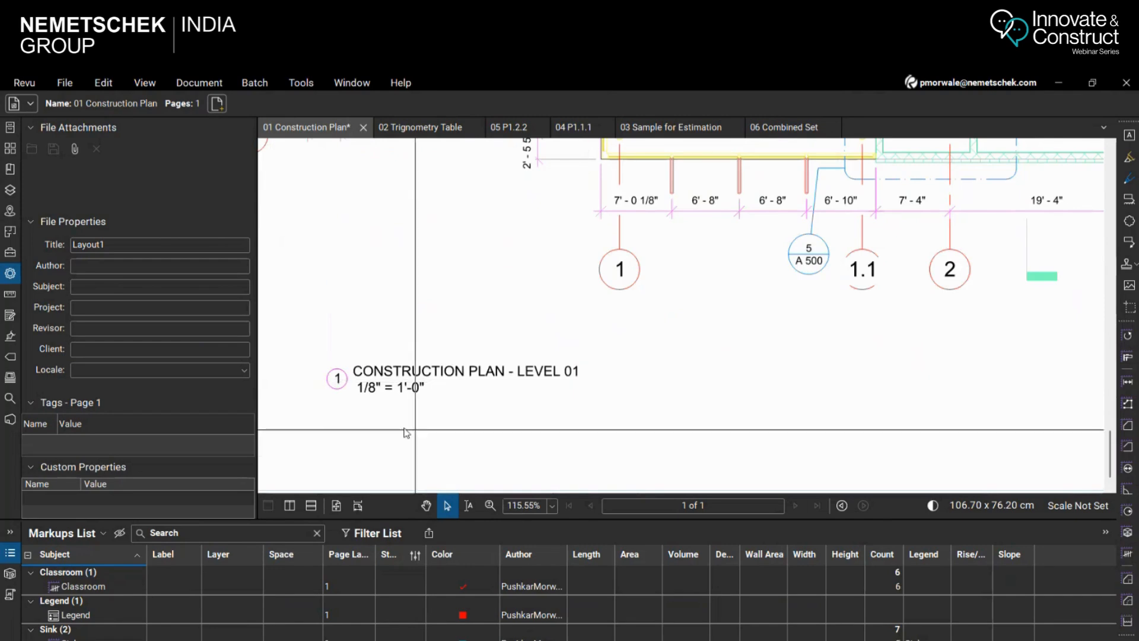
Open the 03 Sample for Estimation document at sheet S121 and examine the scale note under SECOND FLOOR FRAMING PLAN
left_click(684, 132)
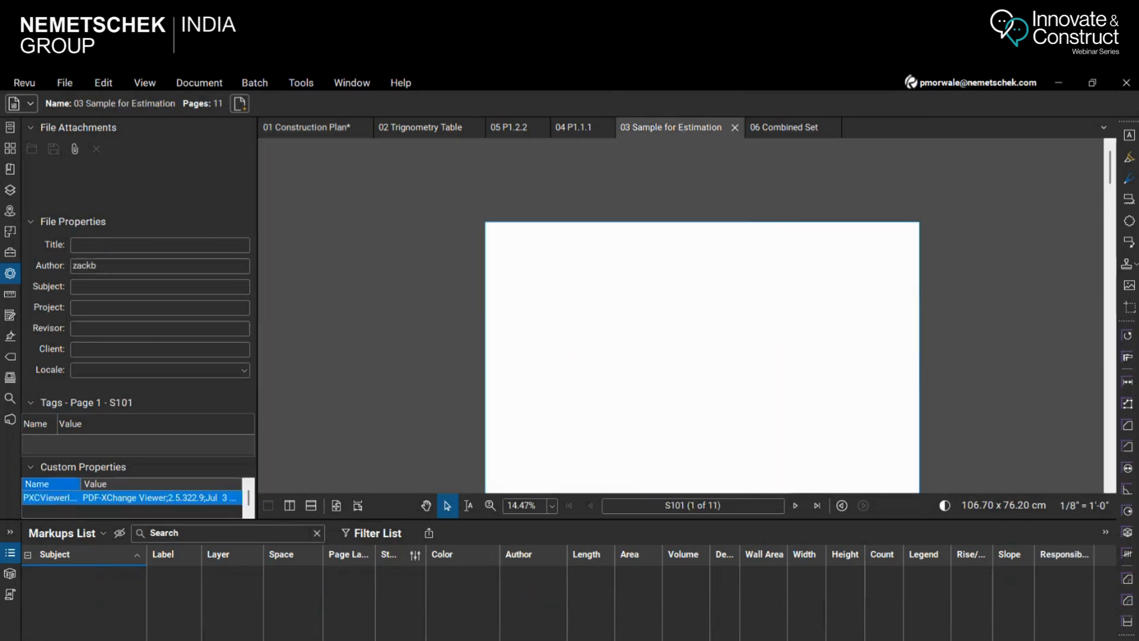
left_click(1107, 391)
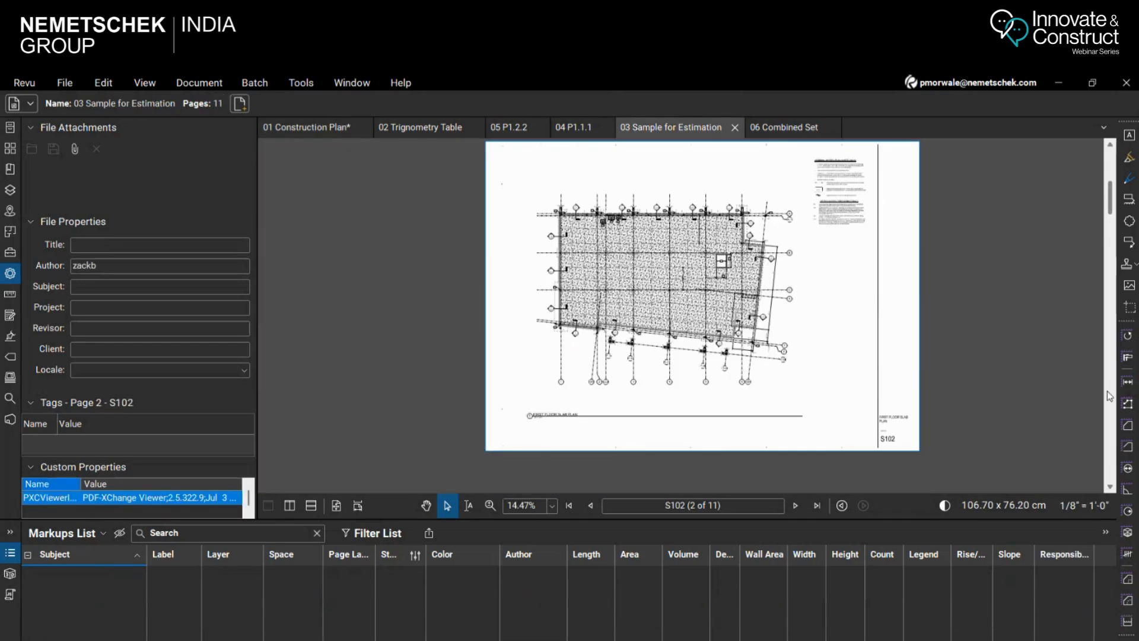
left_click(1107, 391)
scroll(493, 443, "up", 3)
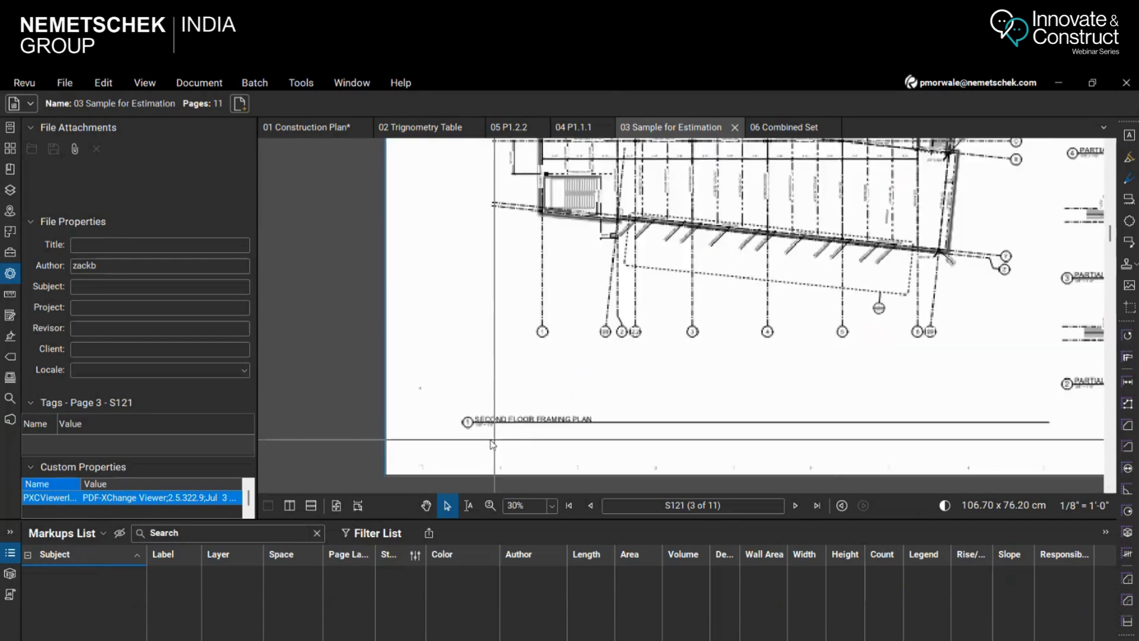
scroll(493, 443, "up", 5)
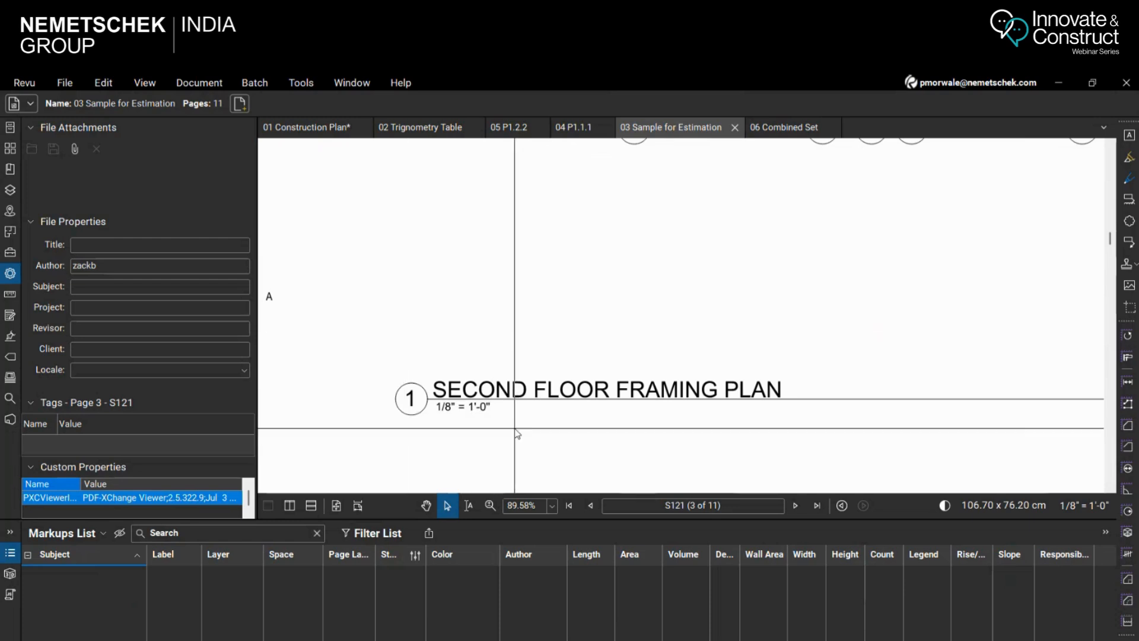
Examine the scale note under PARTIAL FRAMING PLAN detail 4 and the overall layout of sheet S121
scroll(696, 300, "down", 4)
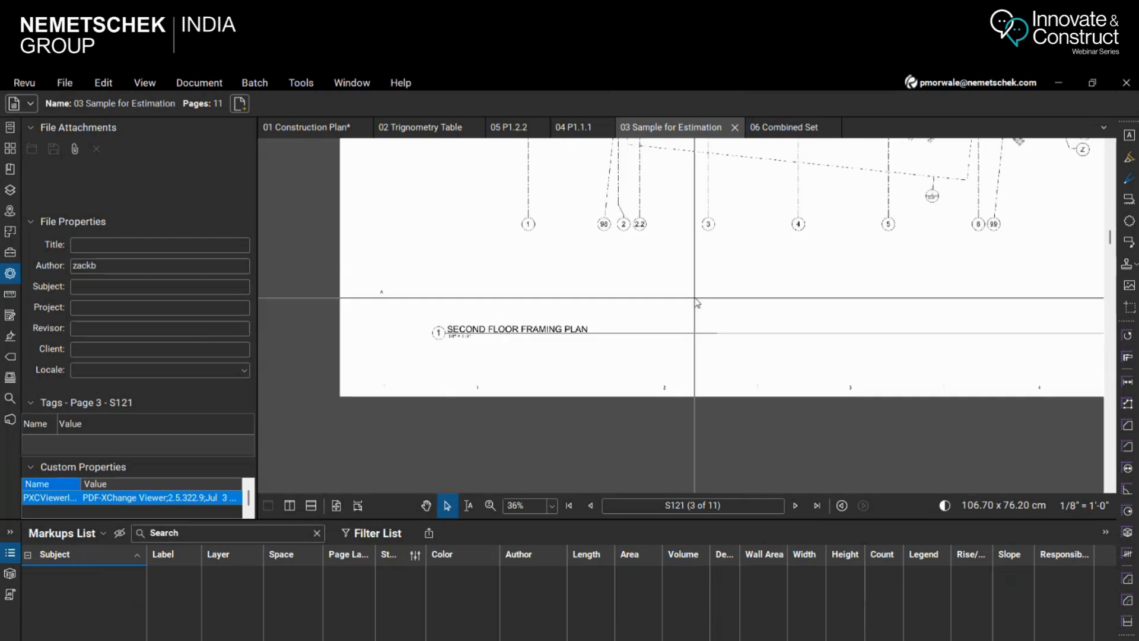
scroll(695, 300, "down", 3)
scroll(675, 184, "up", 6)
scroll(676, 187, "up", 4)
scroll(676, 237, "down", 3)
scroll(755, 241, "up", 2)
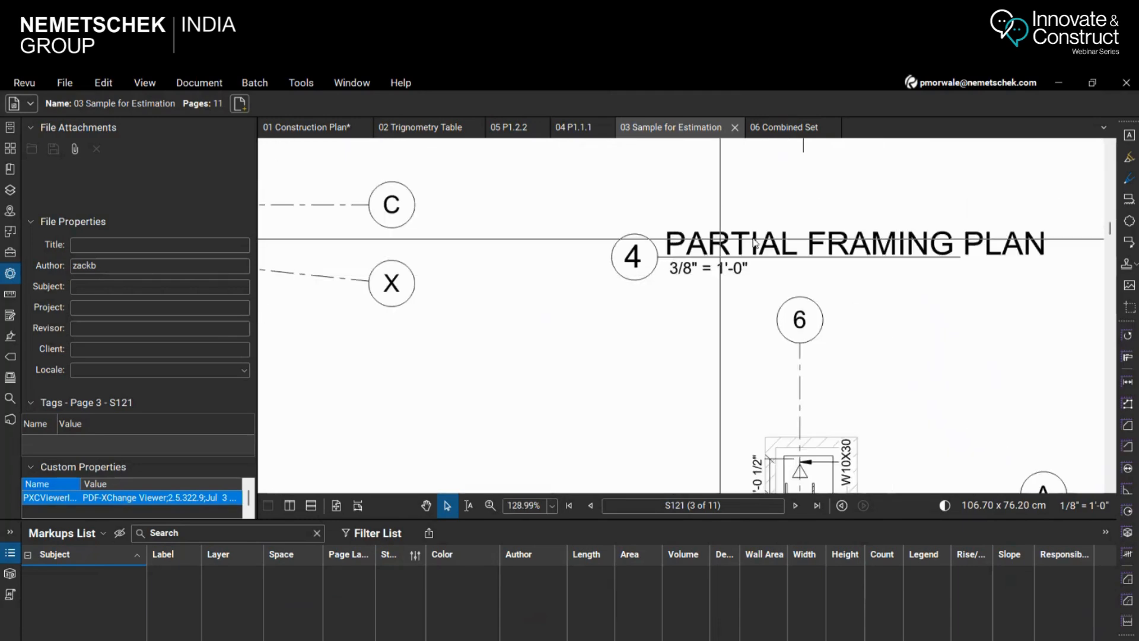
scroll(787, 241, "down", 4)
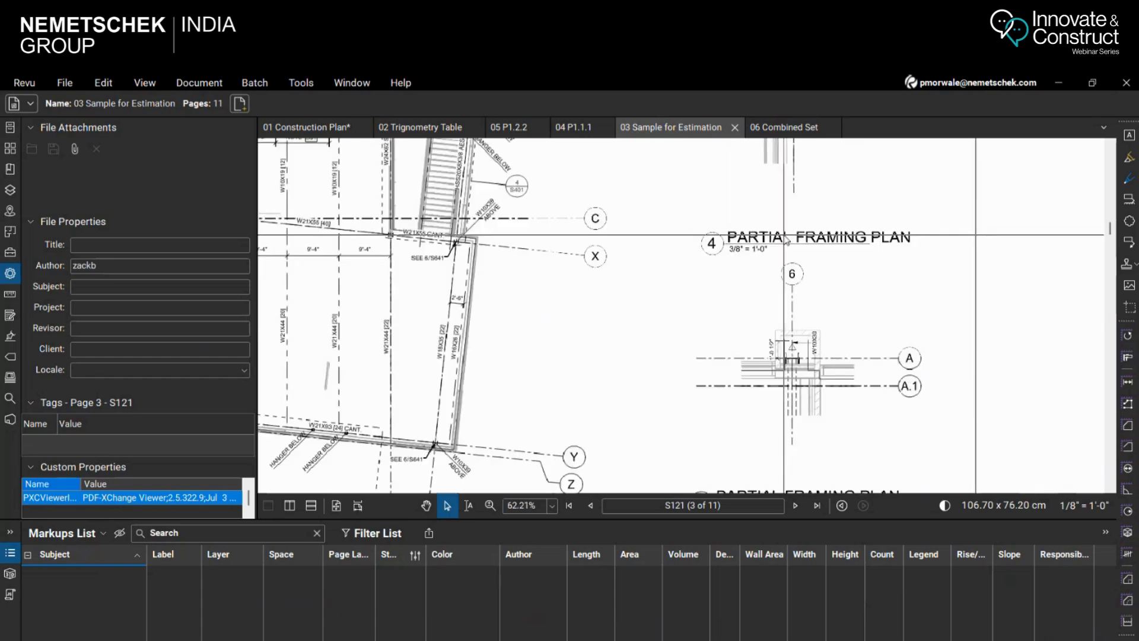
scroll(787, 240, "down", 6)
scroll(804, 260, "up", 2)
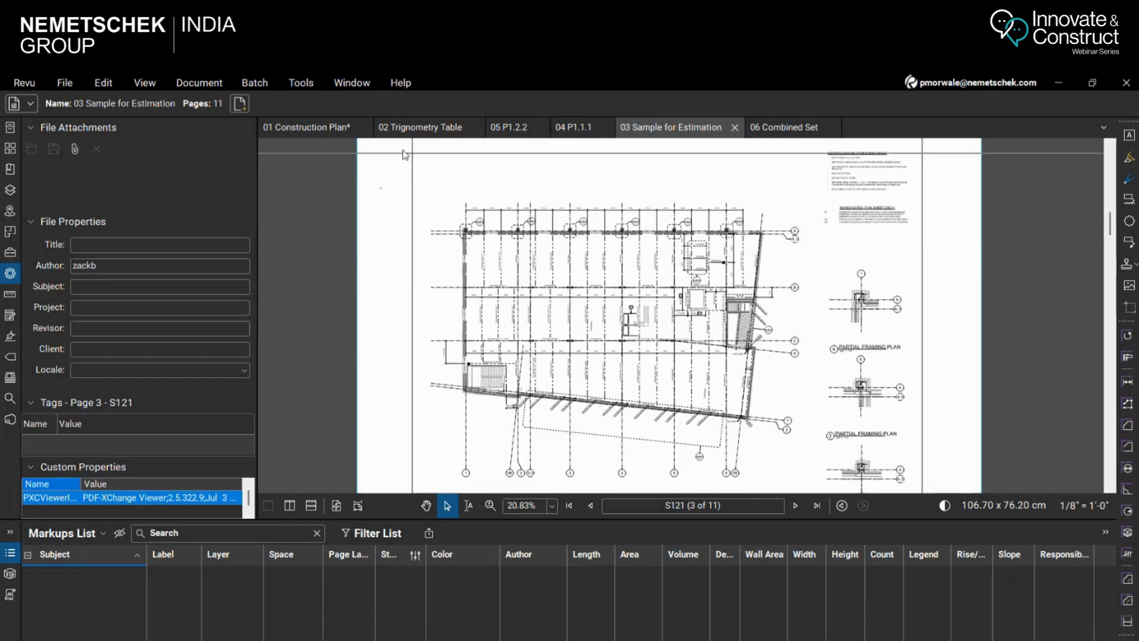
Return to 01 Construction Plan and apply the preset scale 1/8" = 1'-0" to its page
left_click(322, 127)
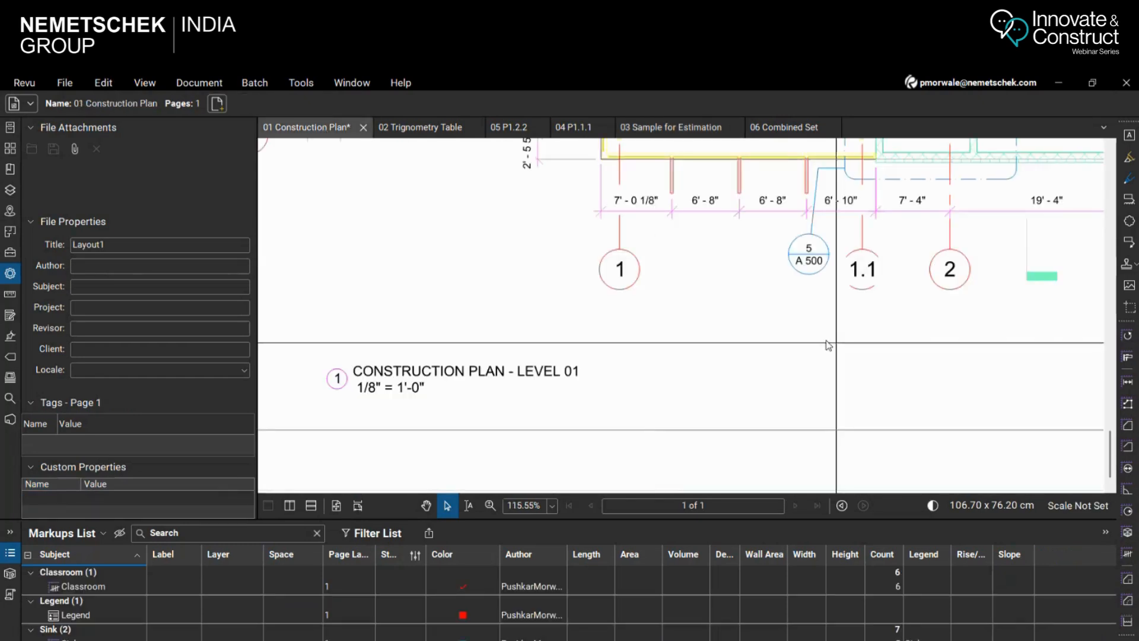
scroll(682, 356, "down", 2)
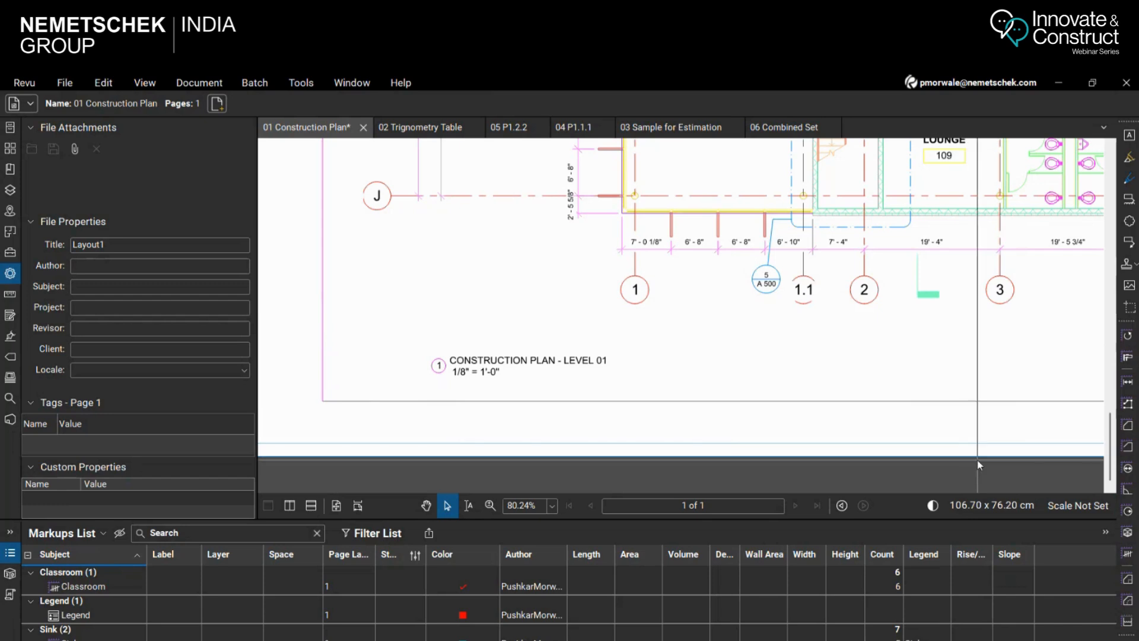
left_click(1079, 508)
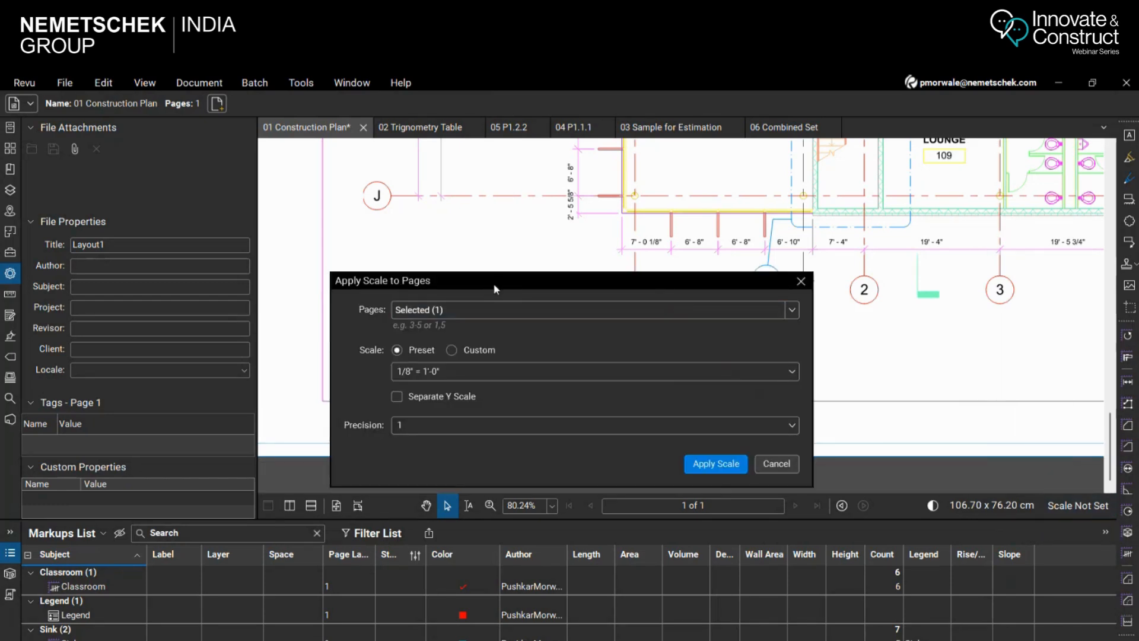
left_click(490, 373)
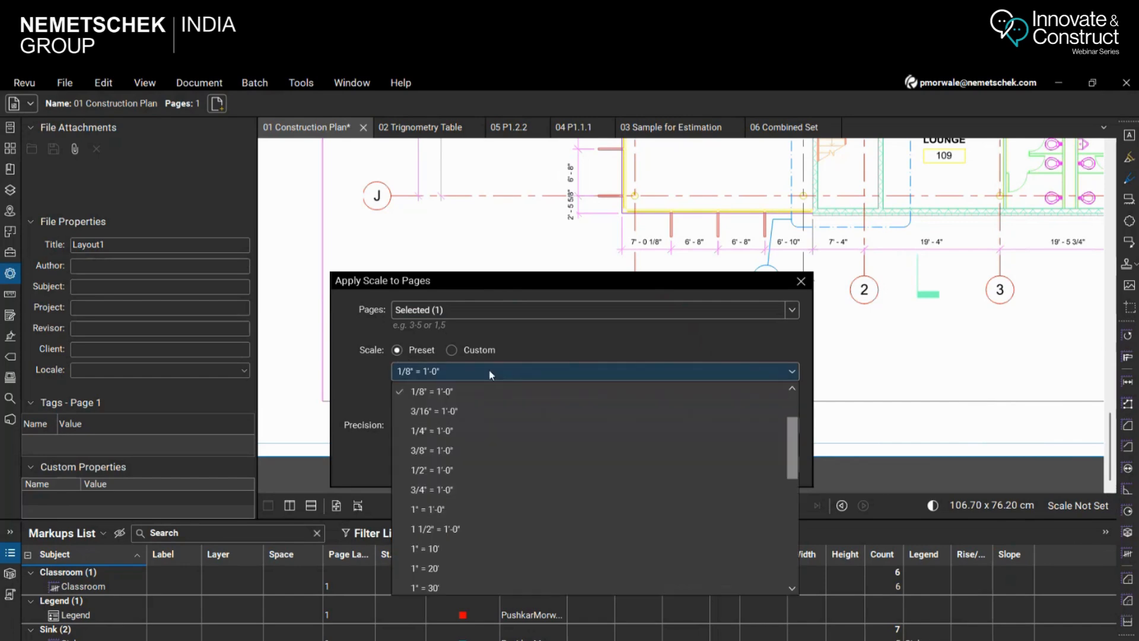
left_click_drag(792, 451, 799, 411)
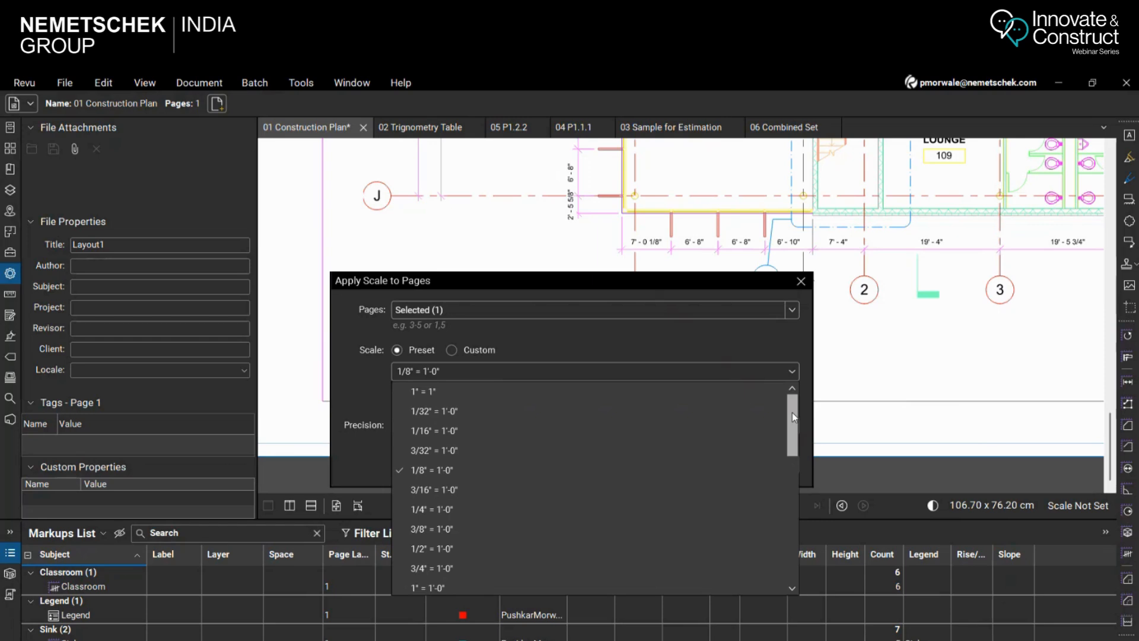
mouse_move(794, 425)
left_mouse_down()
mouse_move(799, 553)
mouse_move(795, 438)
left_mouse_up()
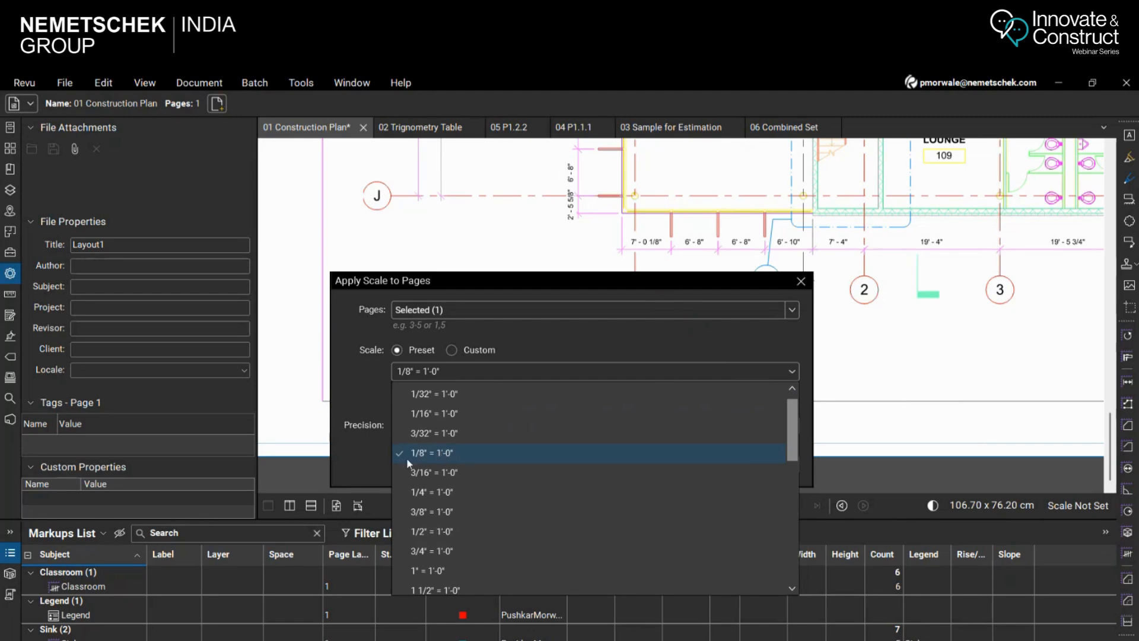
left_click(461, 453)
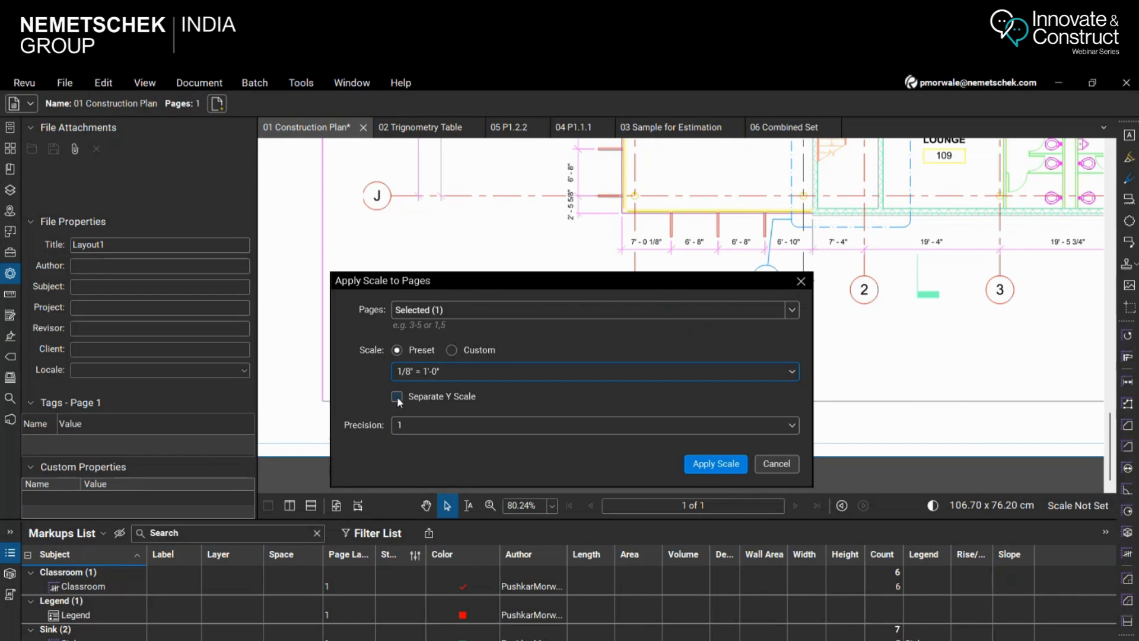
left_click(716, 463)
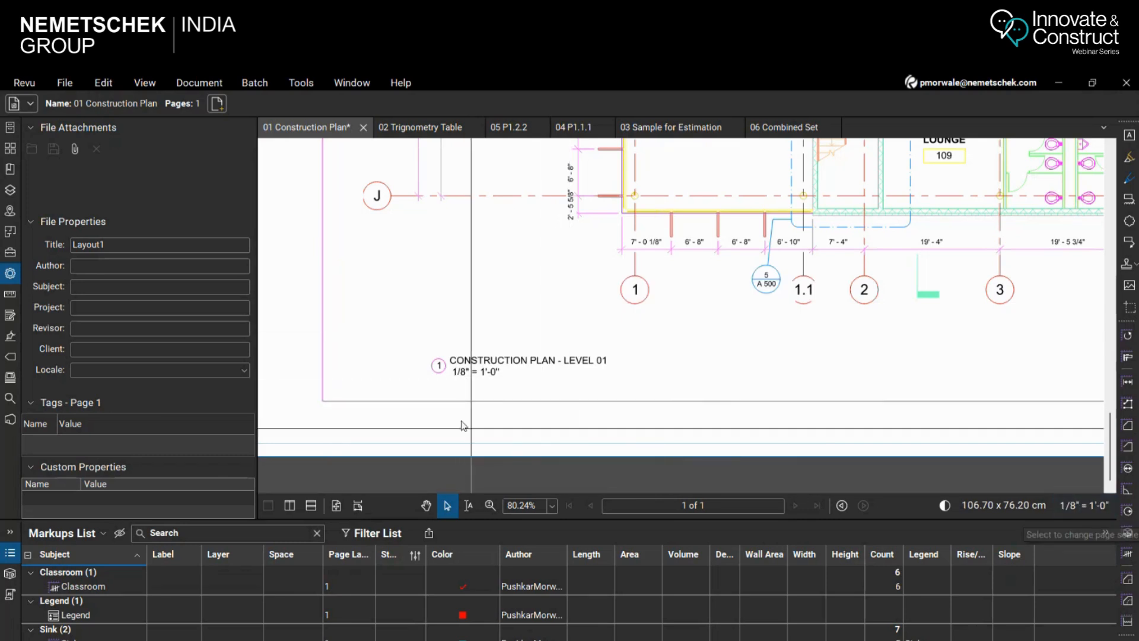
Add a length measurement across the 7' - 0 1/8" dimension near grid line 1 to check the scale
left_click(167, 348)
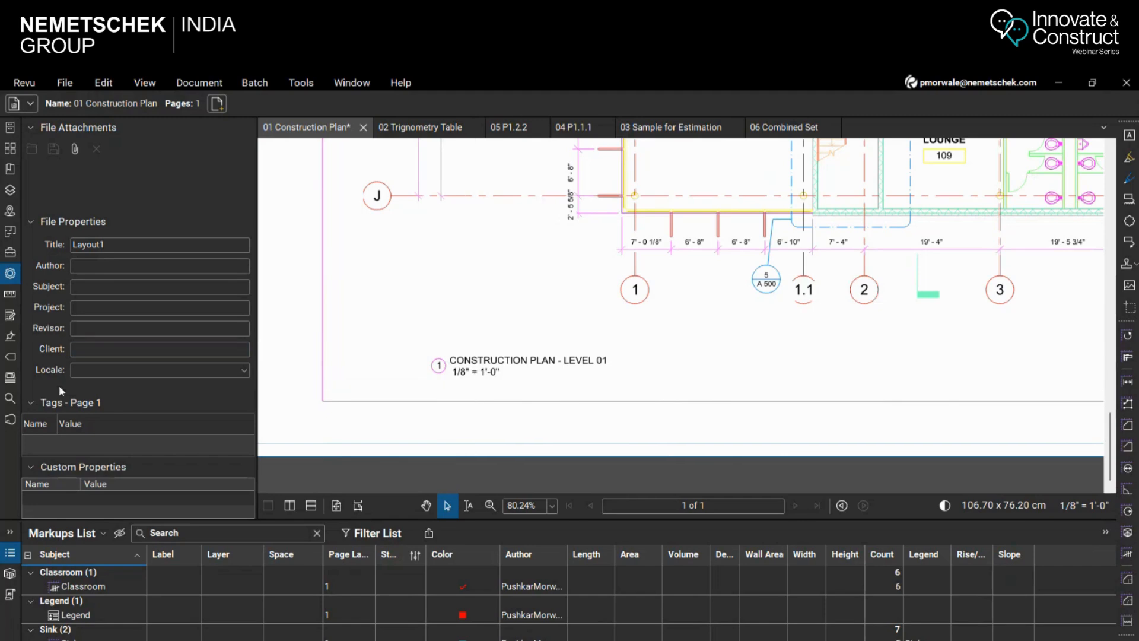
left_click(10, 294)
left_click(45, 161)
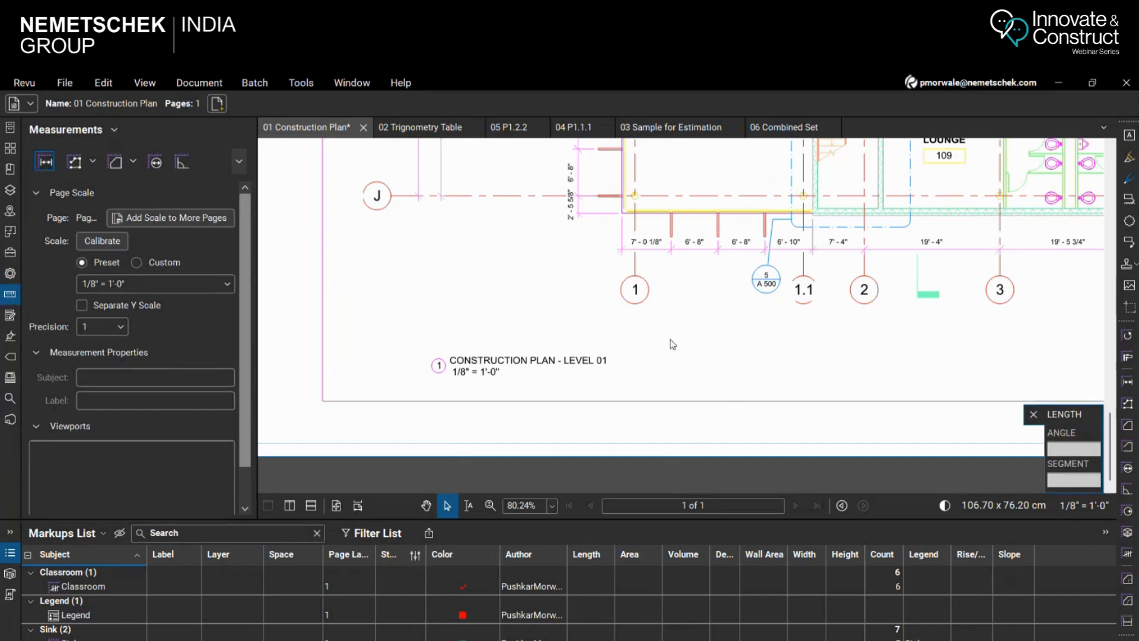
scroll(680, 335, "down", 3)
scroll(614, 320, "up", 6)
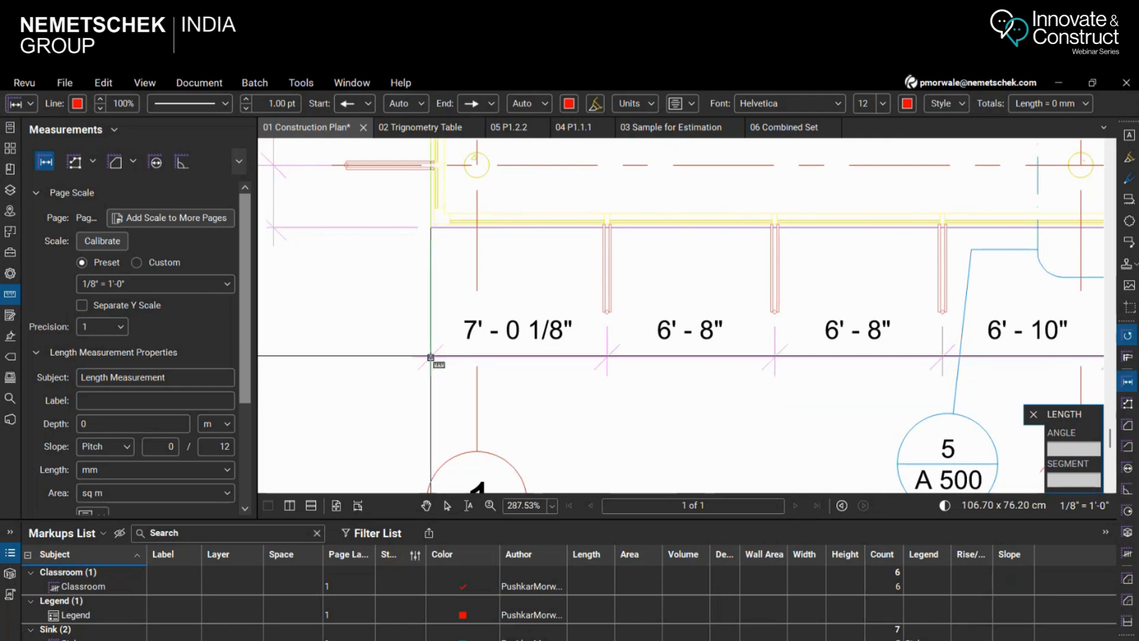
left_click(430, 357)
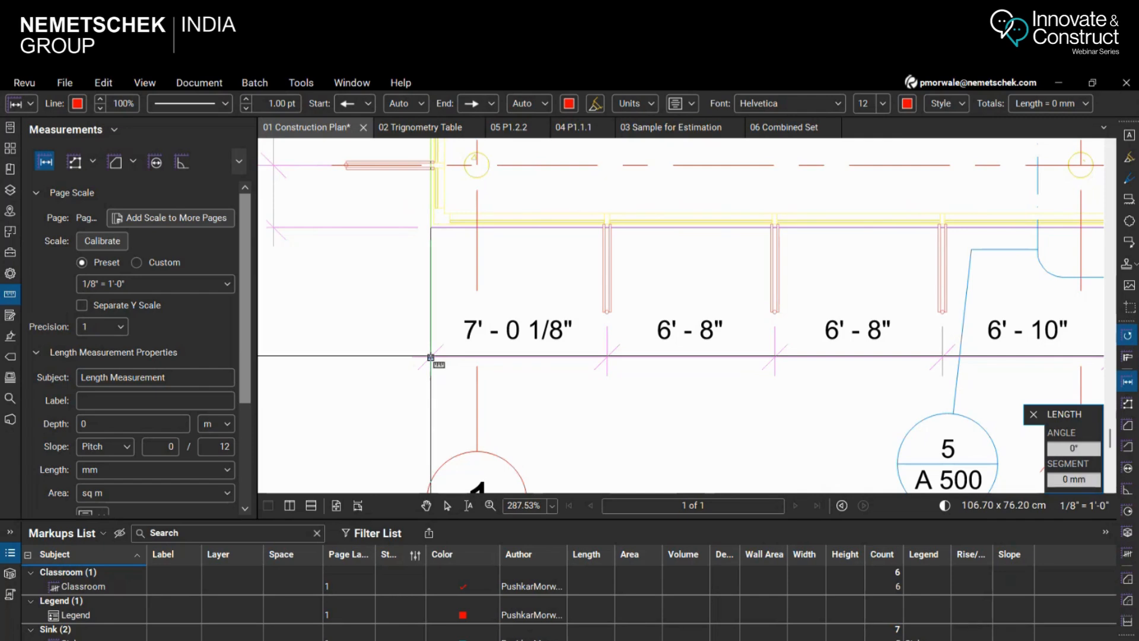
left_click(607, 357)
Set the new measurement's length unit to ft' in" and compare it with the printed dimension
scroll(89, 469, "down", 1)
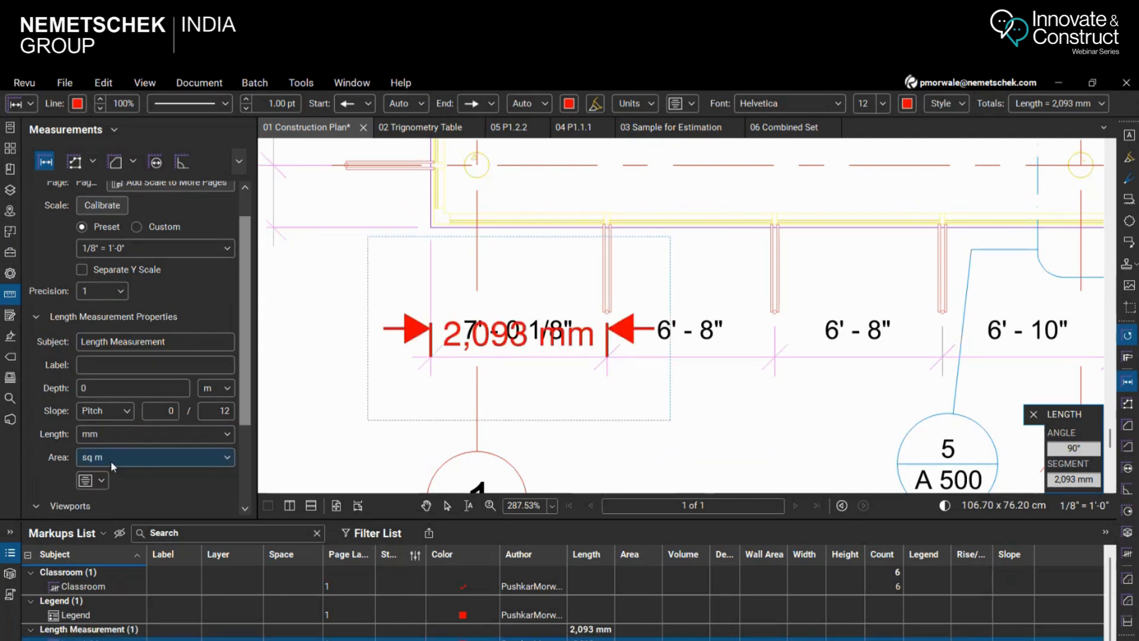
left_click(118, 460)
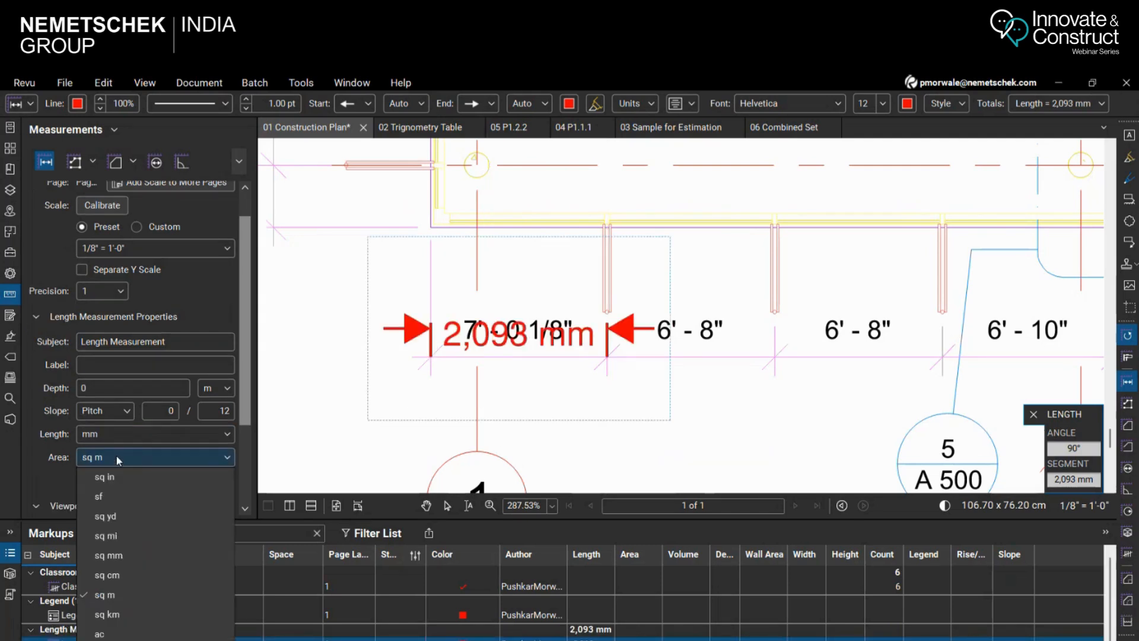
left_click(121, 437)
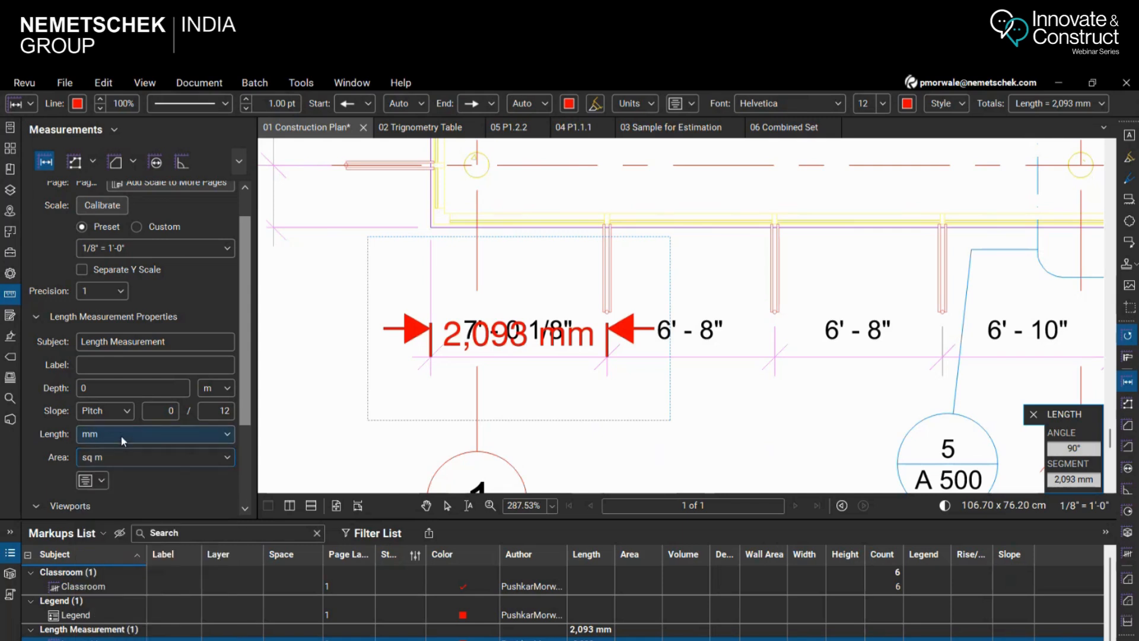
left_click(122, 436)
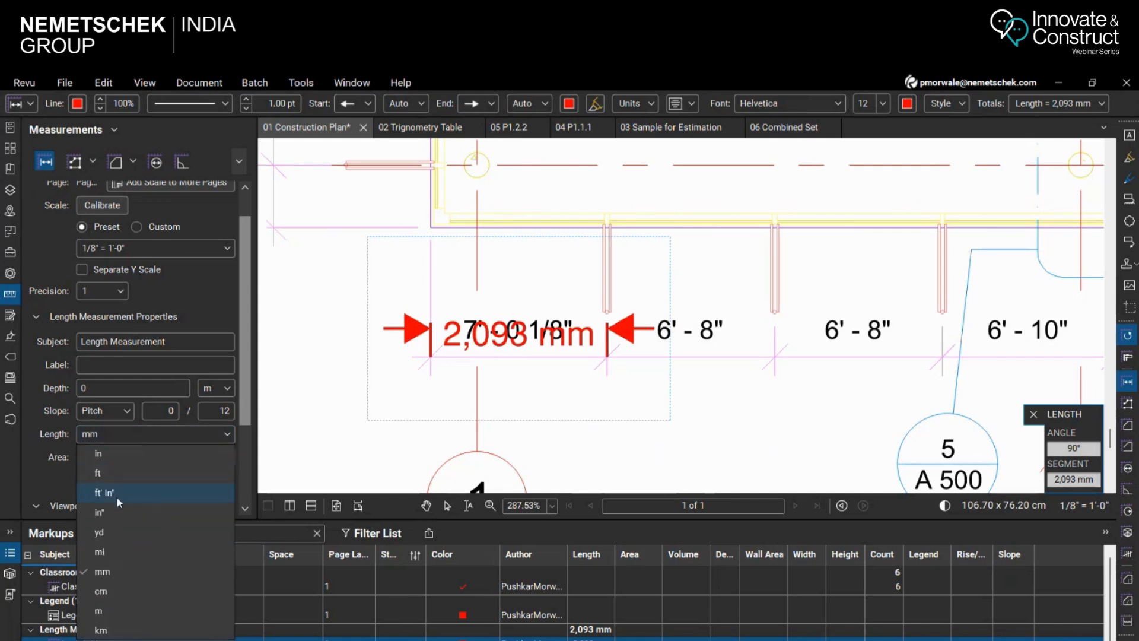
left_click(116, 493)
scroll(545, 356, "up", 2)
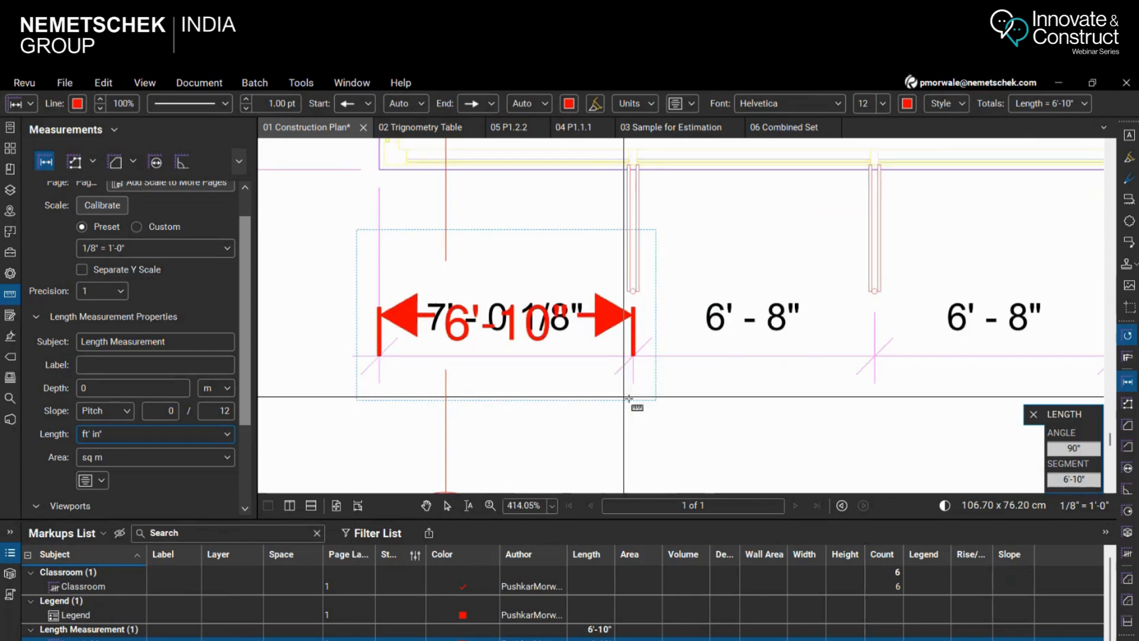
scroll(605, 371, "down", 2)
scroll(605, 372, "up", 2)
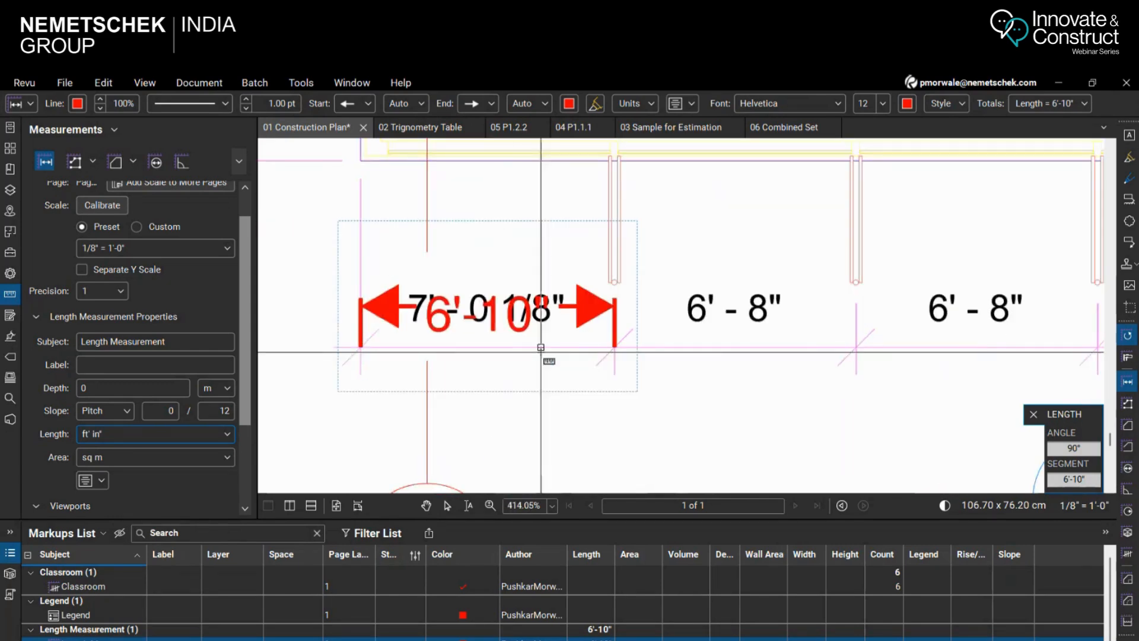
Move the length measurement's dimension line below the printed 7' - 0 1/8" dimension and check the plan's scale note
left_click(447, 505)
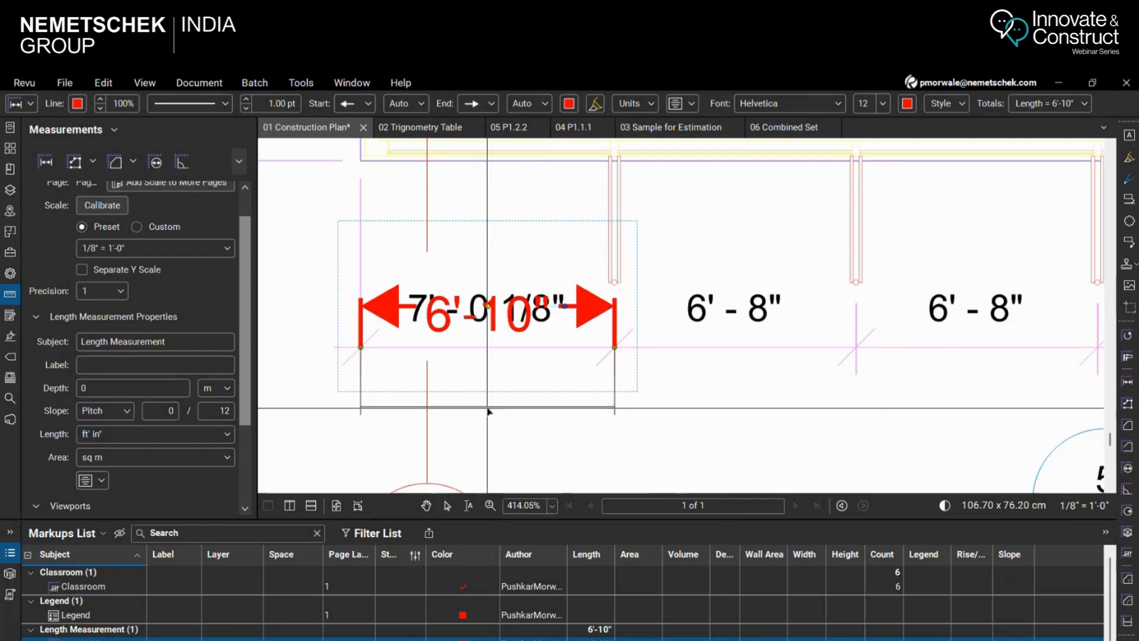
left_click(488, 427)
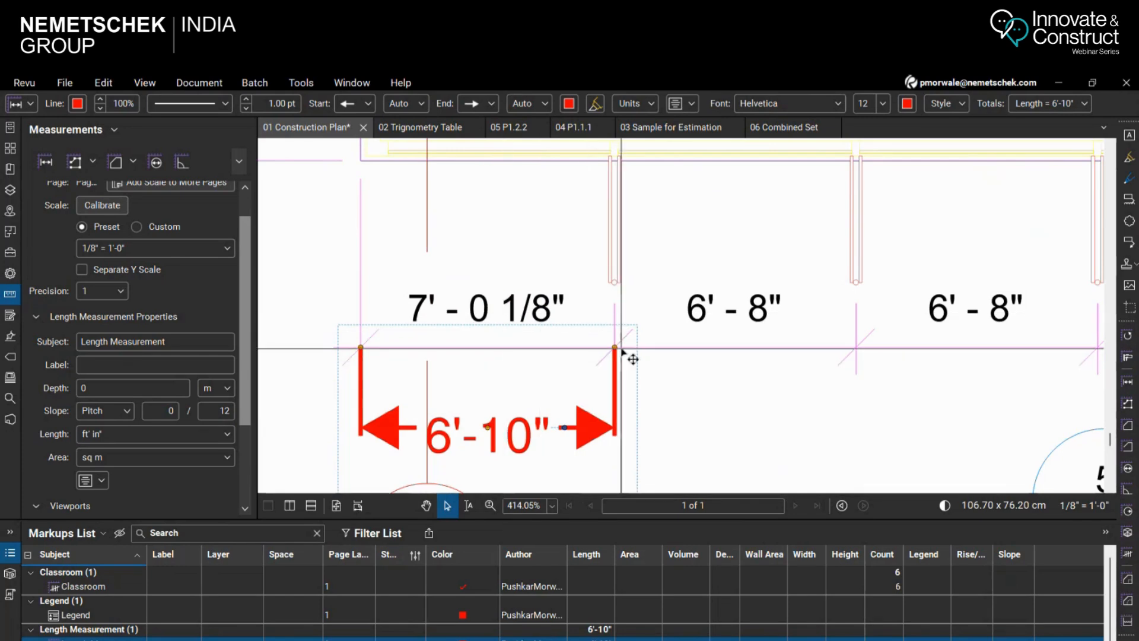
scroll(636, 351, "down", 3)
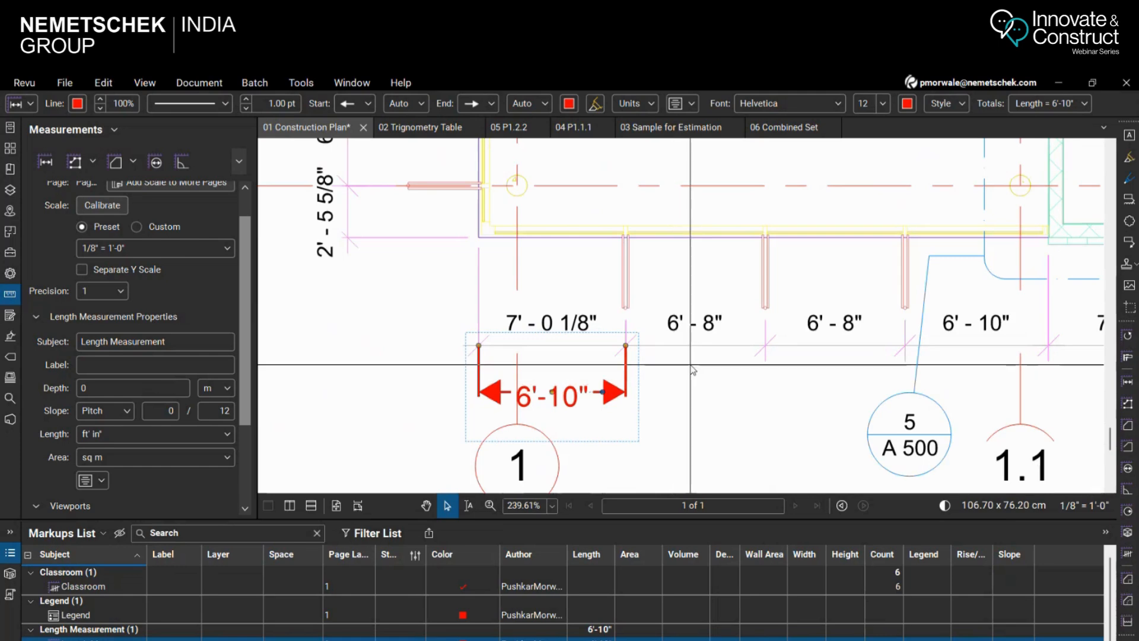
scroll(586, 279, "down", 5)
scroll(506, 378, "up", 1)
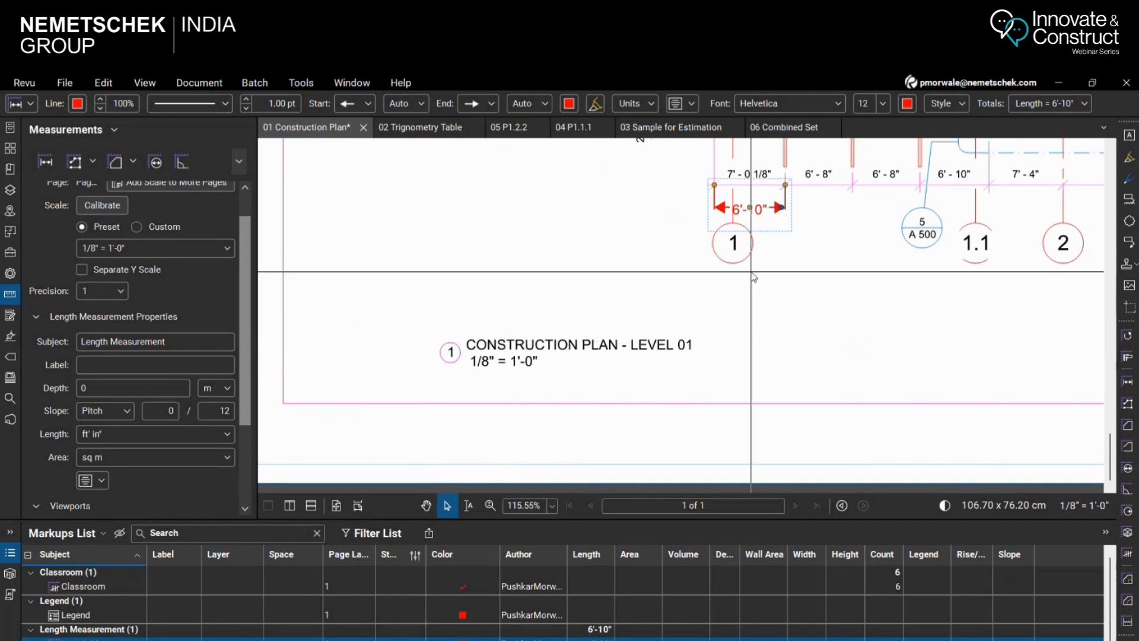
scroll(597, 313, "down", 4)
scroll(719, 223, "up", 4)
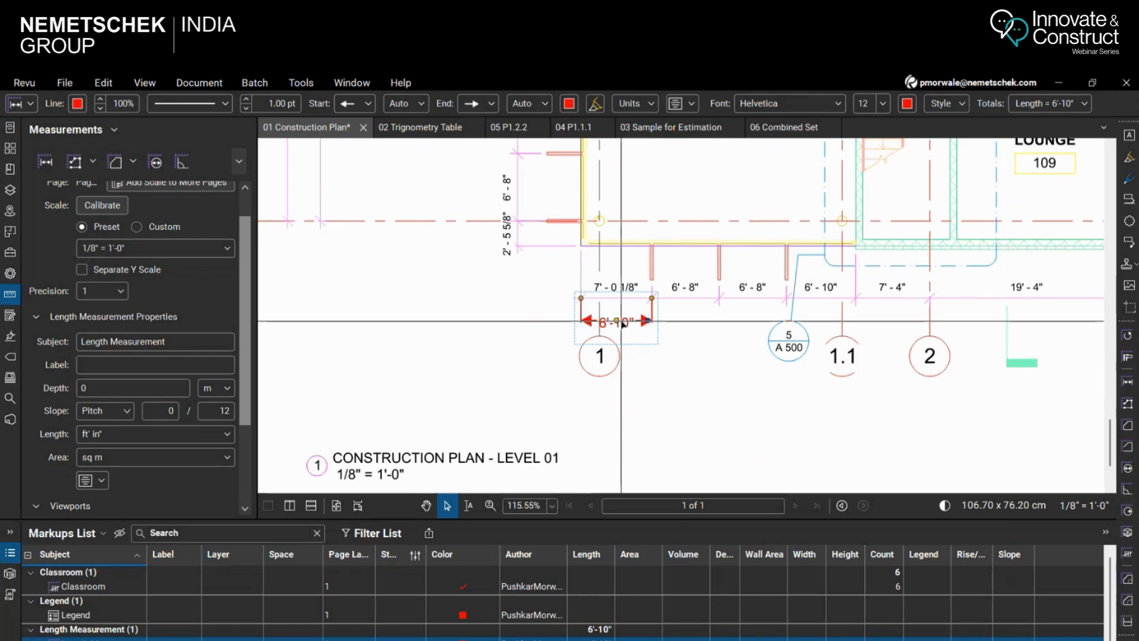
Switch the page scale to Custom and calibrate it by picking both ends of the 7' - 0 1/8" dimension, keeping that dimension in view
left_click(1086, 507)
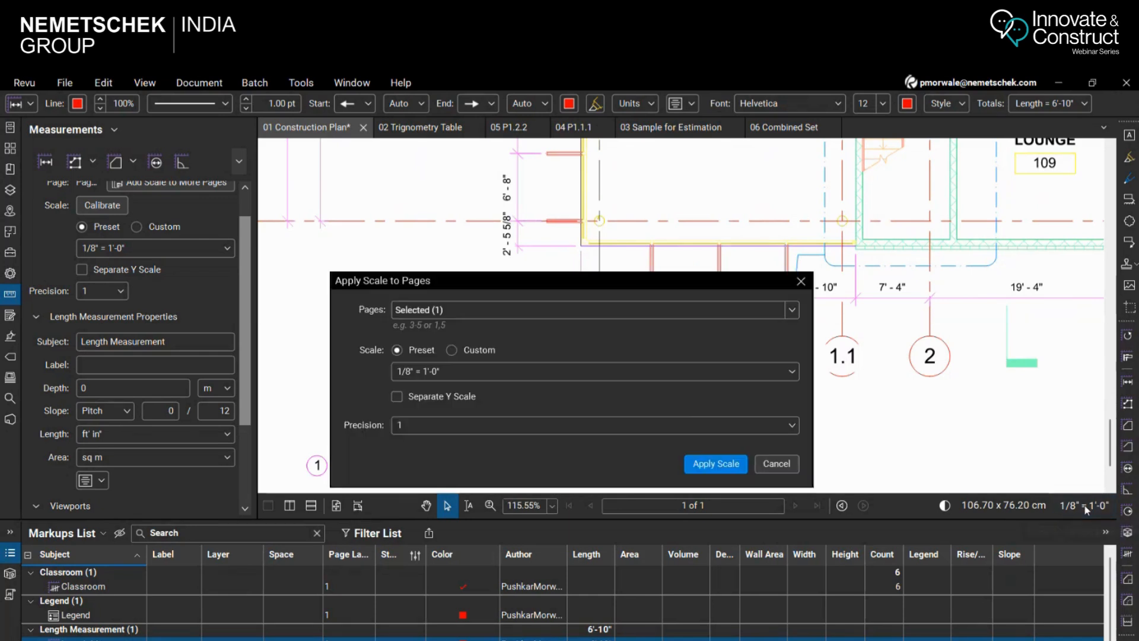
left_click(464, 351)
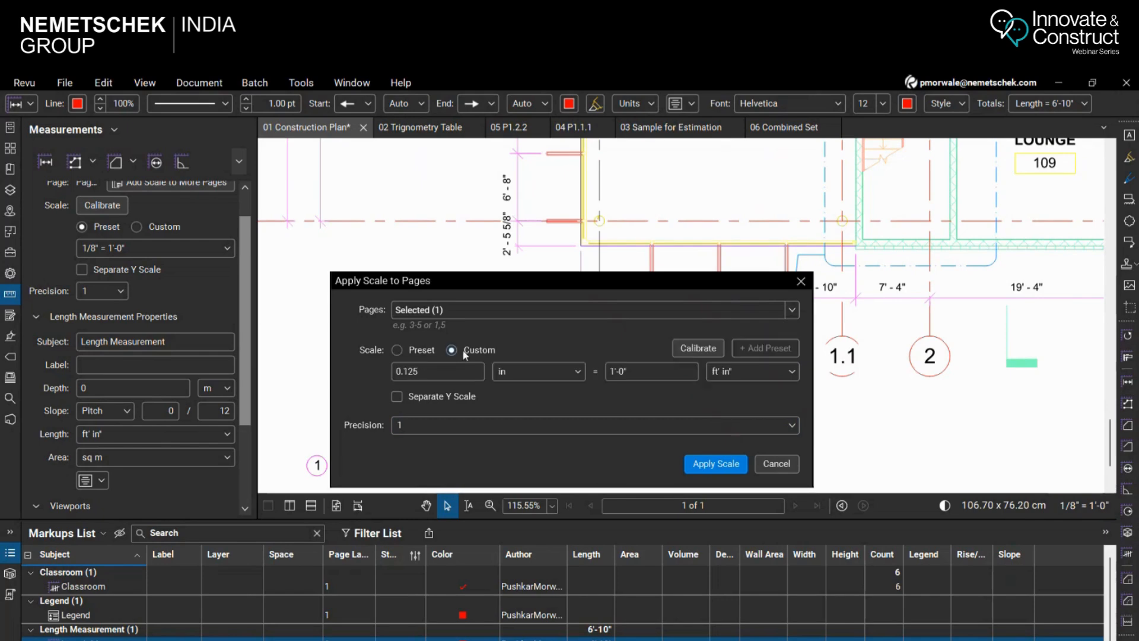
left_click(705, 351)
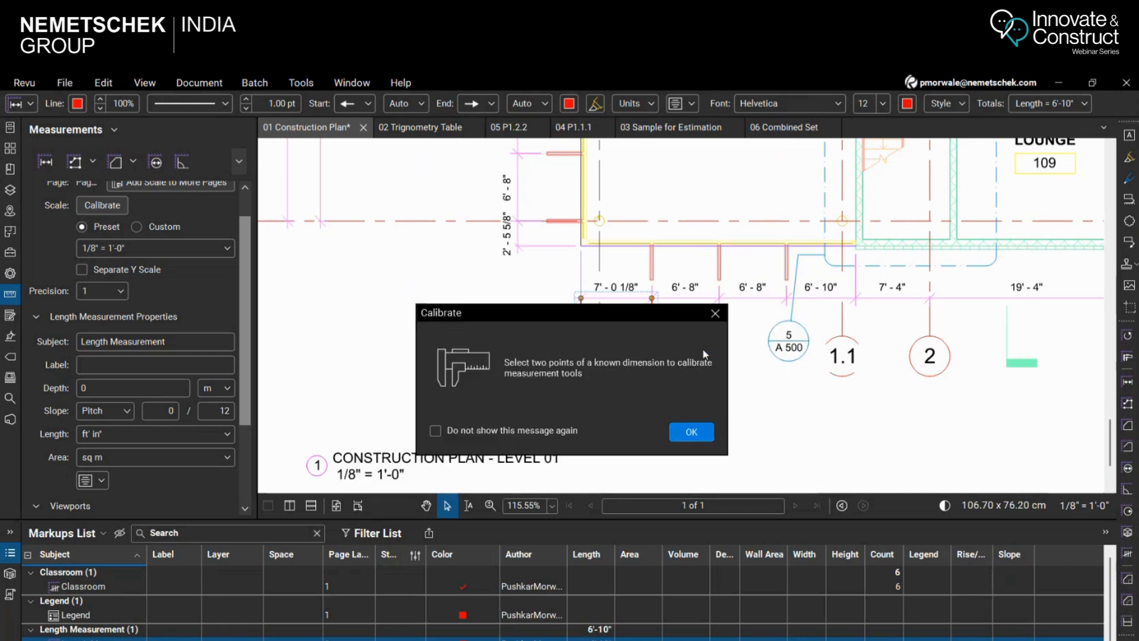
left_click(695, 431)
scroll(468, 309, "up", 5)
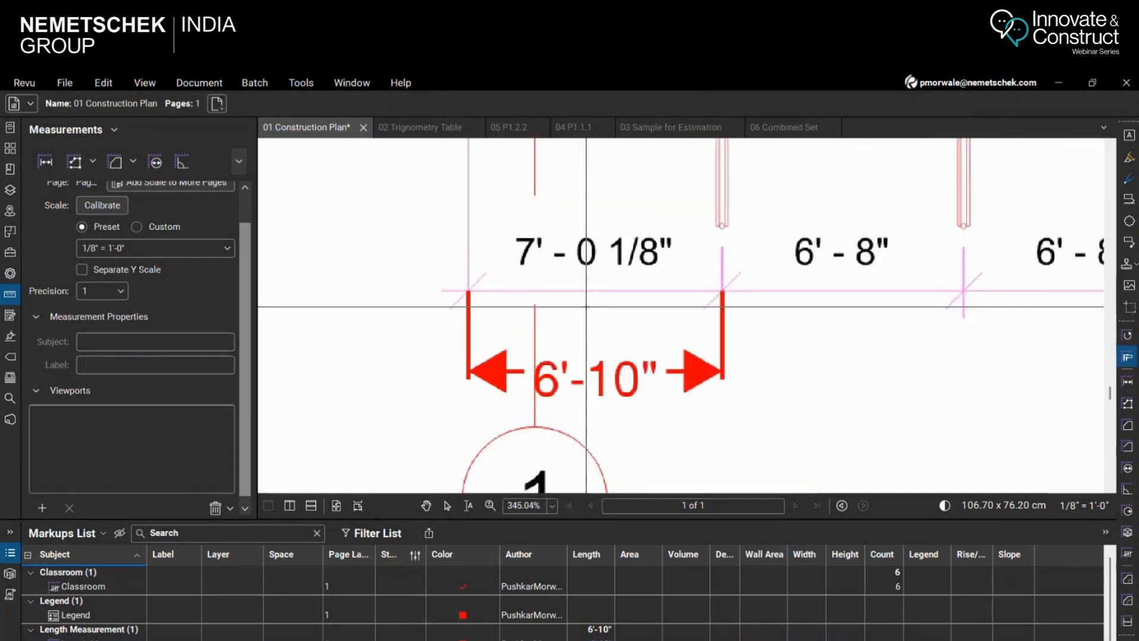
left_click(444, 288)
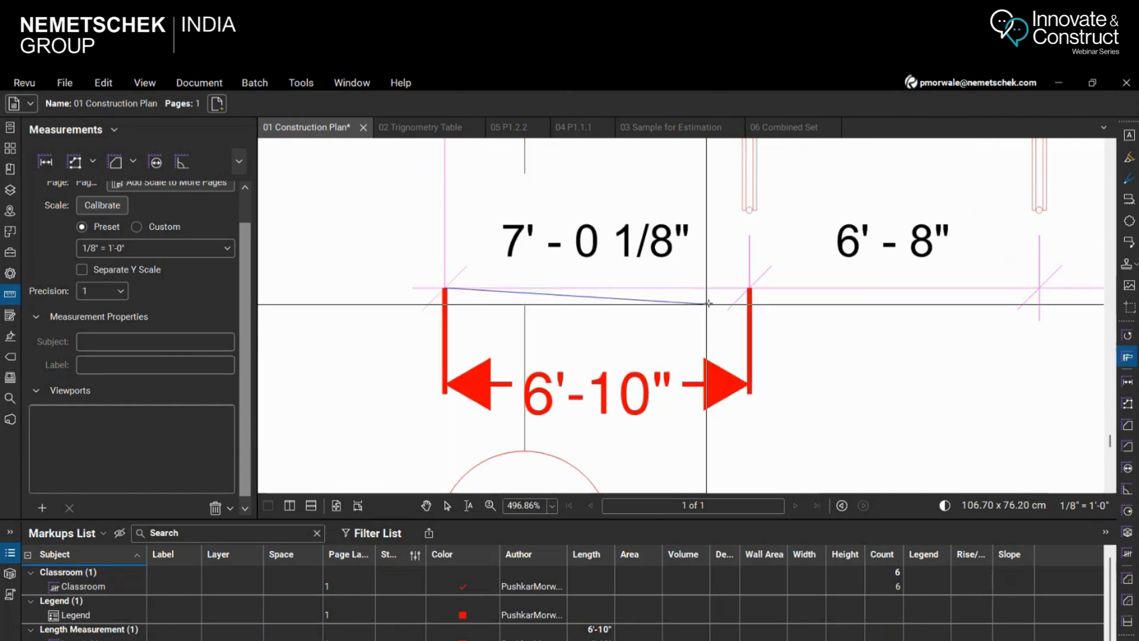
left_click(749, 288)
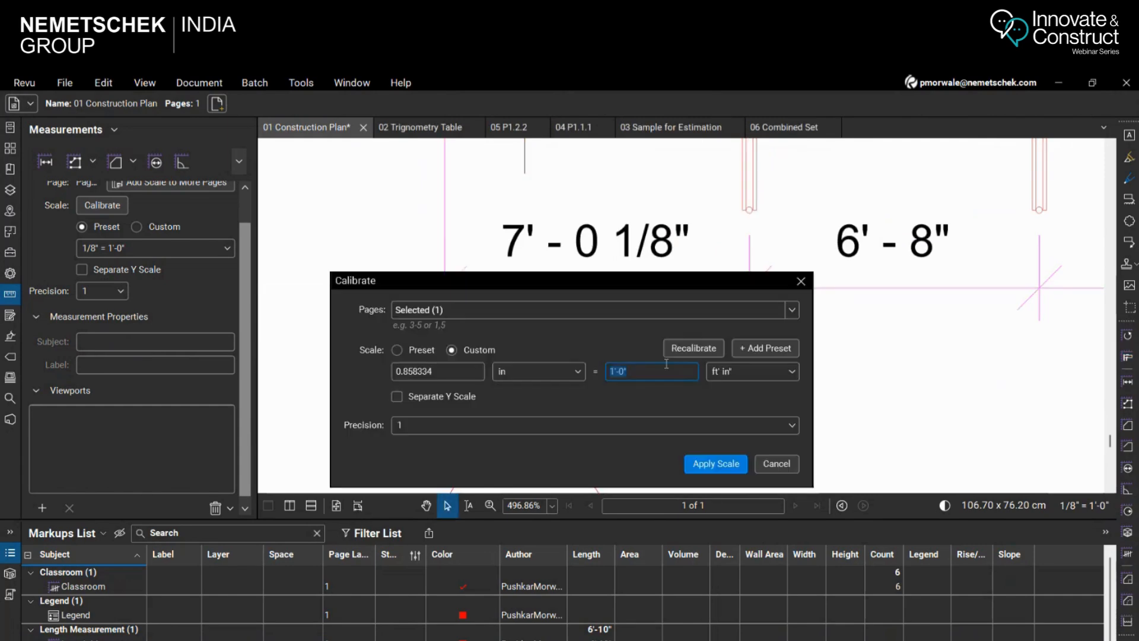
left_click_drag(567, 283, 285, 377)
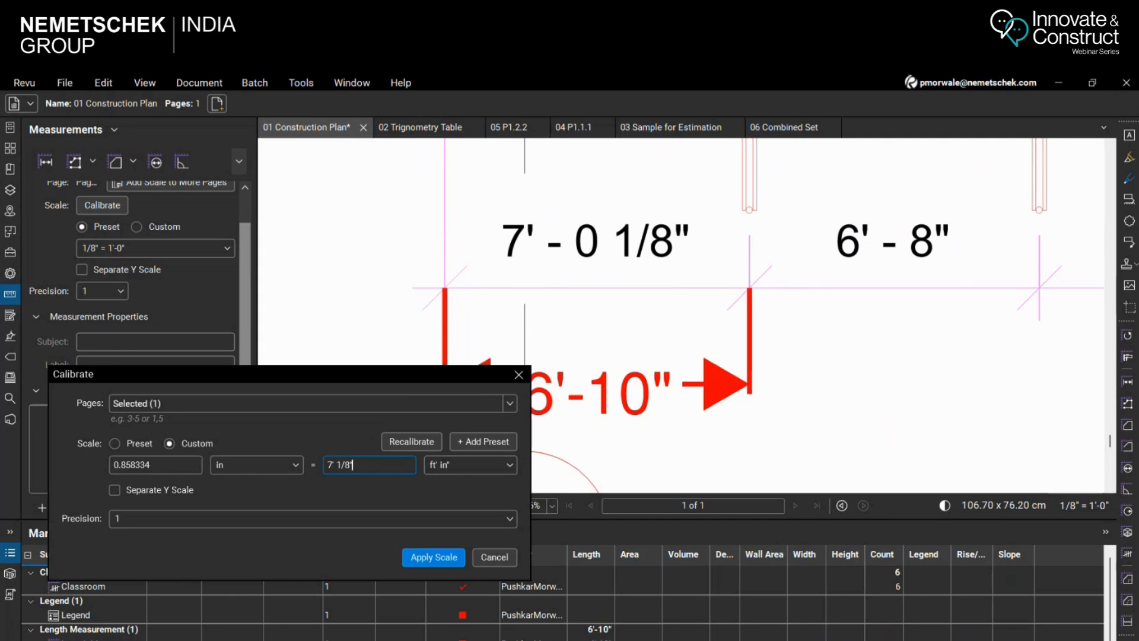
Apply the custom calibration with 7' 1/8" as the real length and set the page scale's precision to 1/8
key("Return")
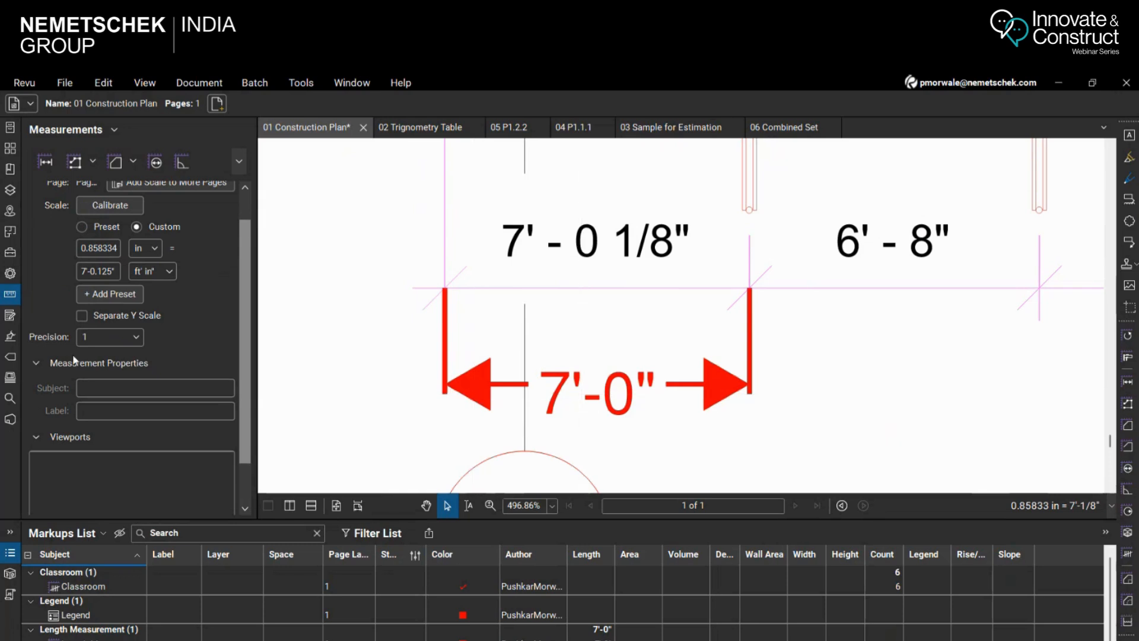
left_click(136, 340)
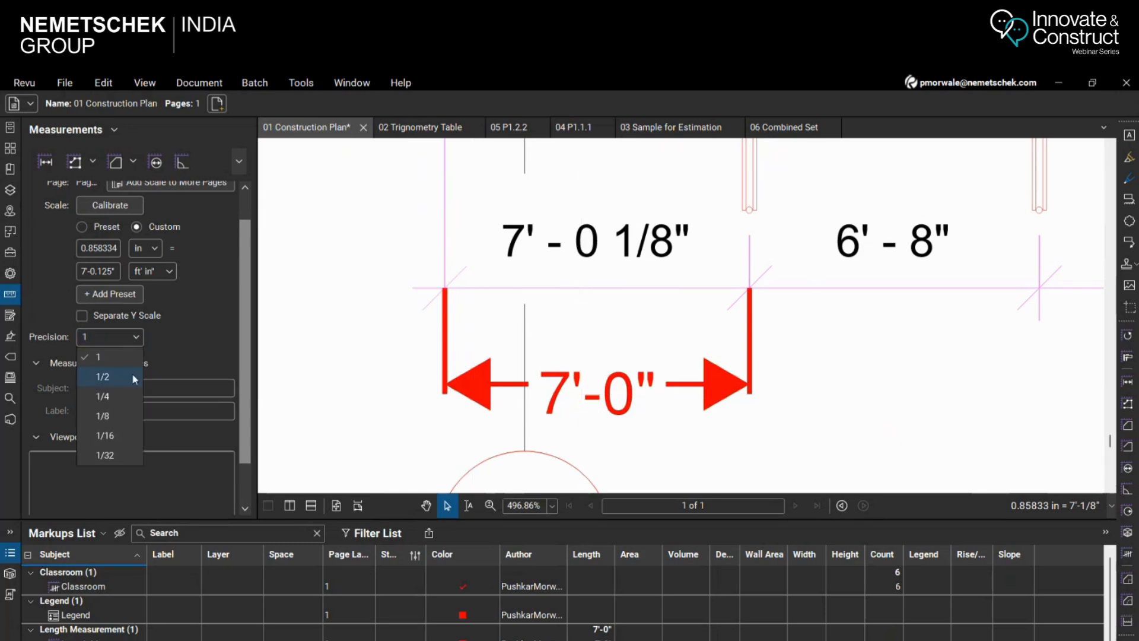
left_click(122, 416)
scroll(604, 315, "down", 3)
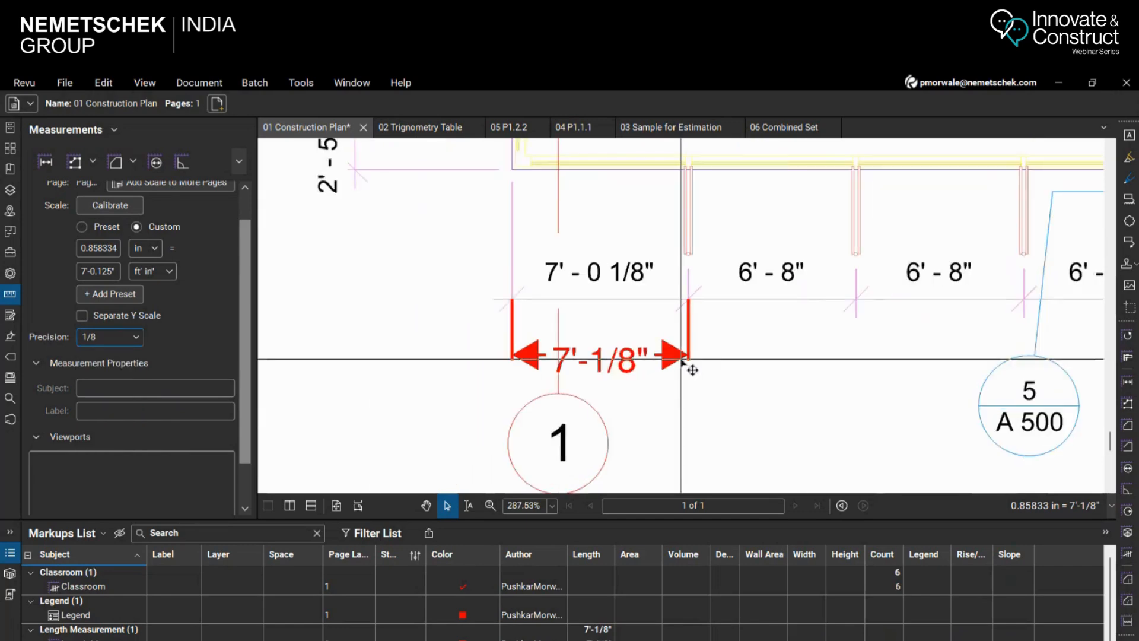
scroll(798, 371, "up", 2)
scroll(517, 358, "down", 2)
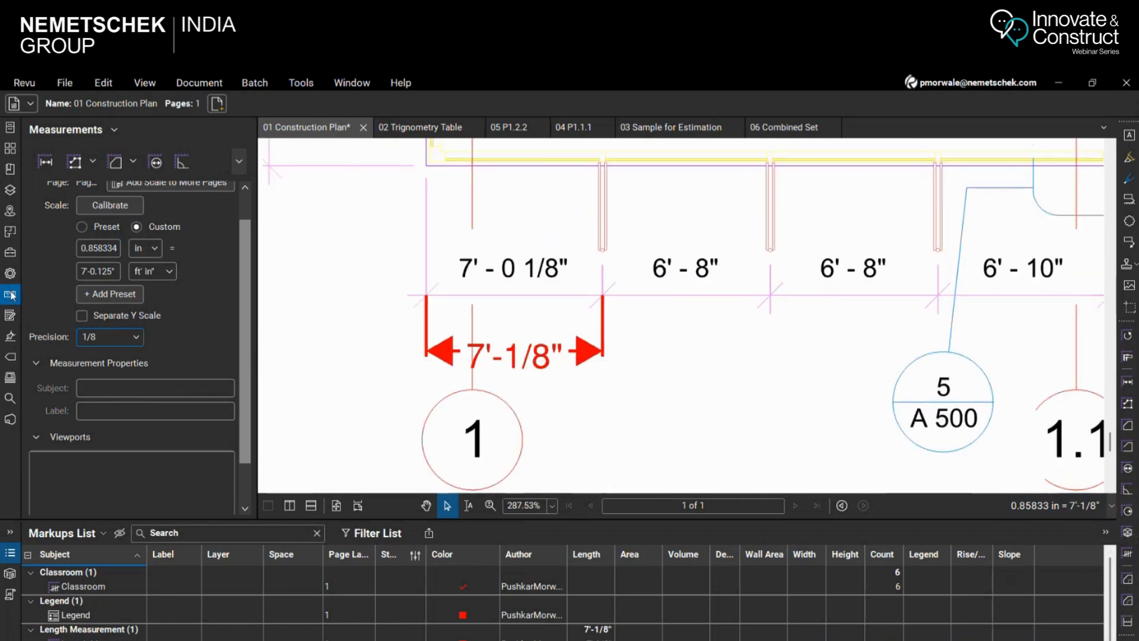
Add a length measurement across the second 6' - 8" bay from grid line 1 and set its length unit to ft' in"
left_click(45, 161)
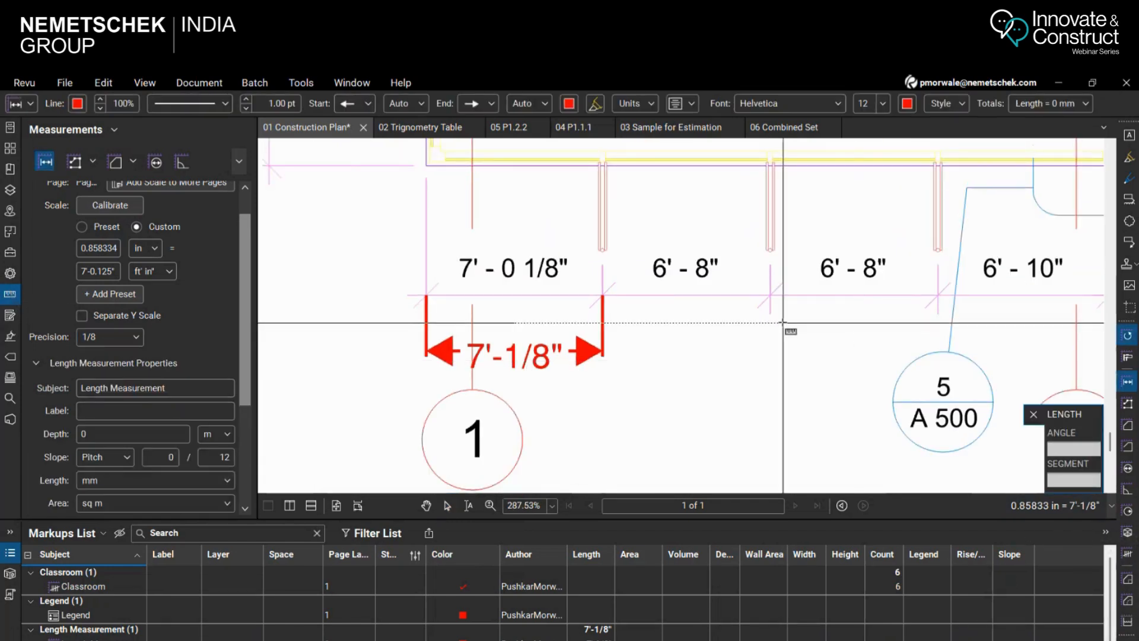
left_click(770, 293)
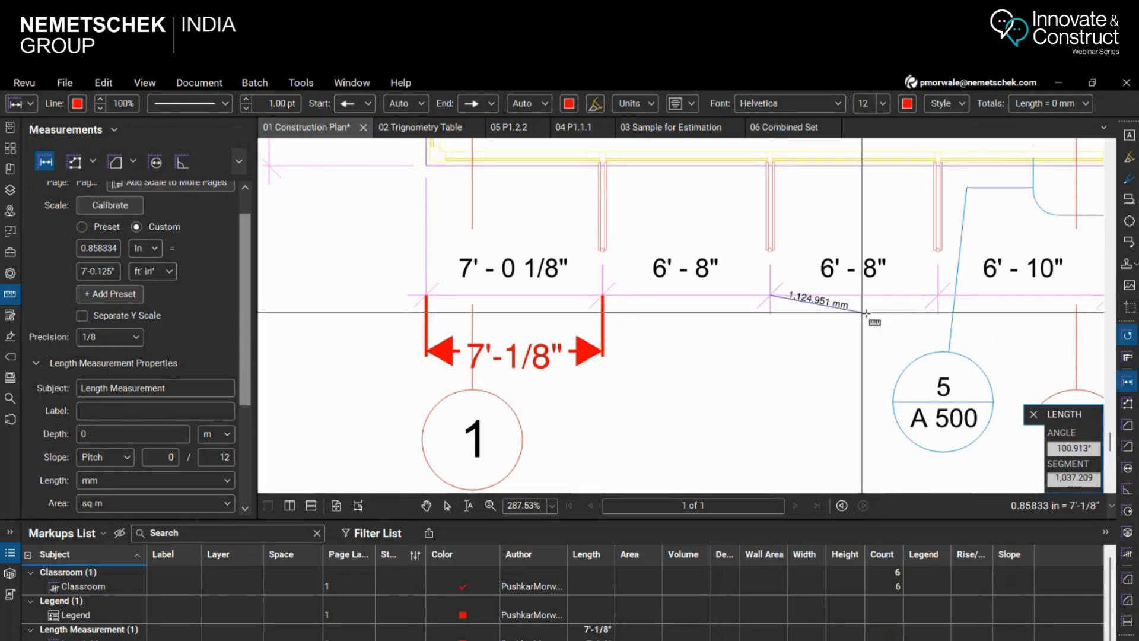
left_click(938, 295)
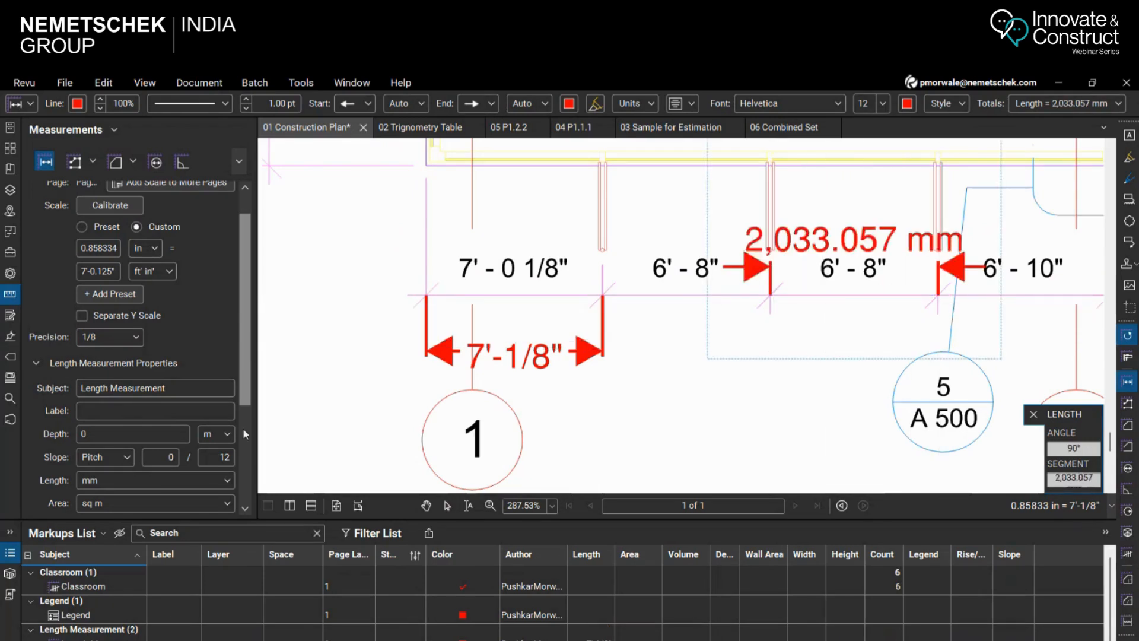
left_click(101, 482)
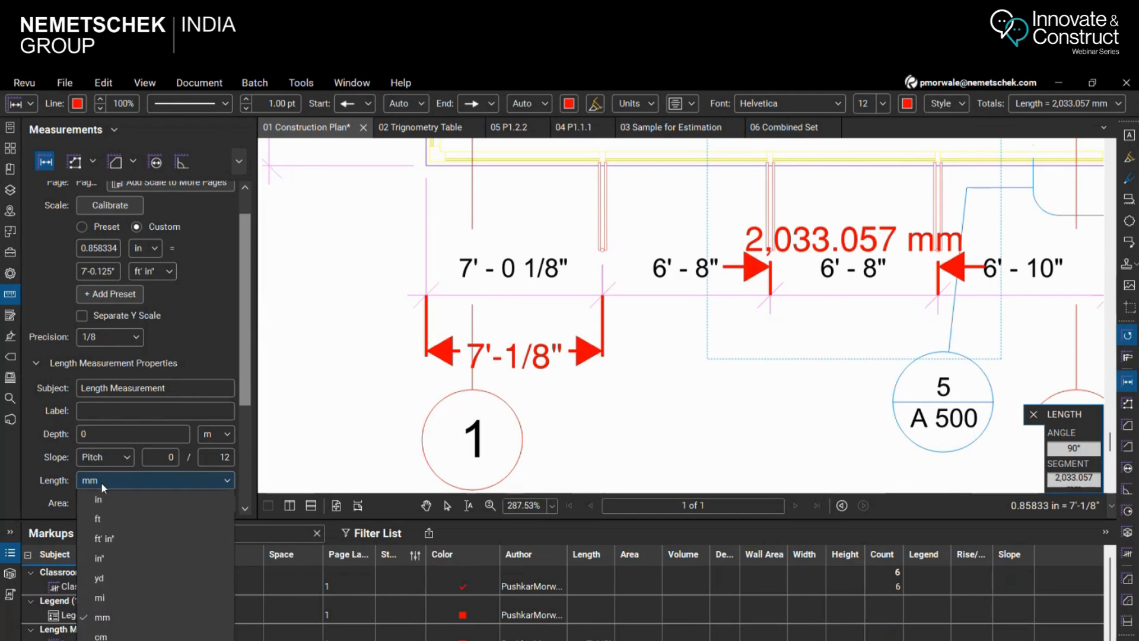
left_click(104, 538)
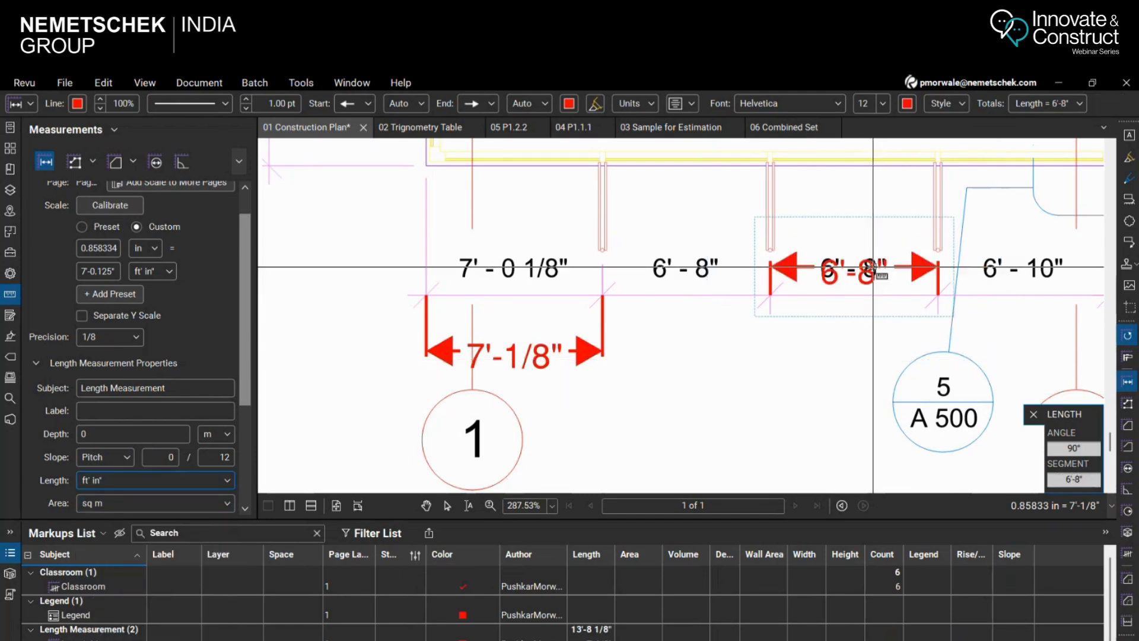
Move the new length measurement's dimension line below the printed 6' - 8" text and review its measurement settings
scroll(872, 267, "up", 3)
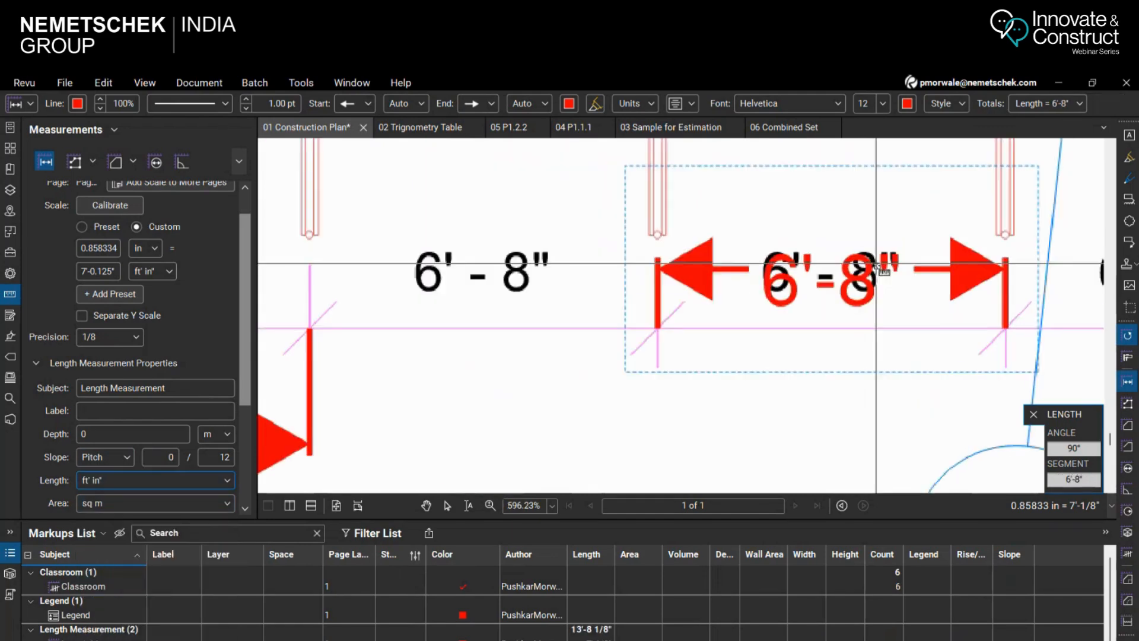
left_click(448, 506)
left_click_drag(832, 270, 829, 422)
scroll(163, 375, "down", 3)
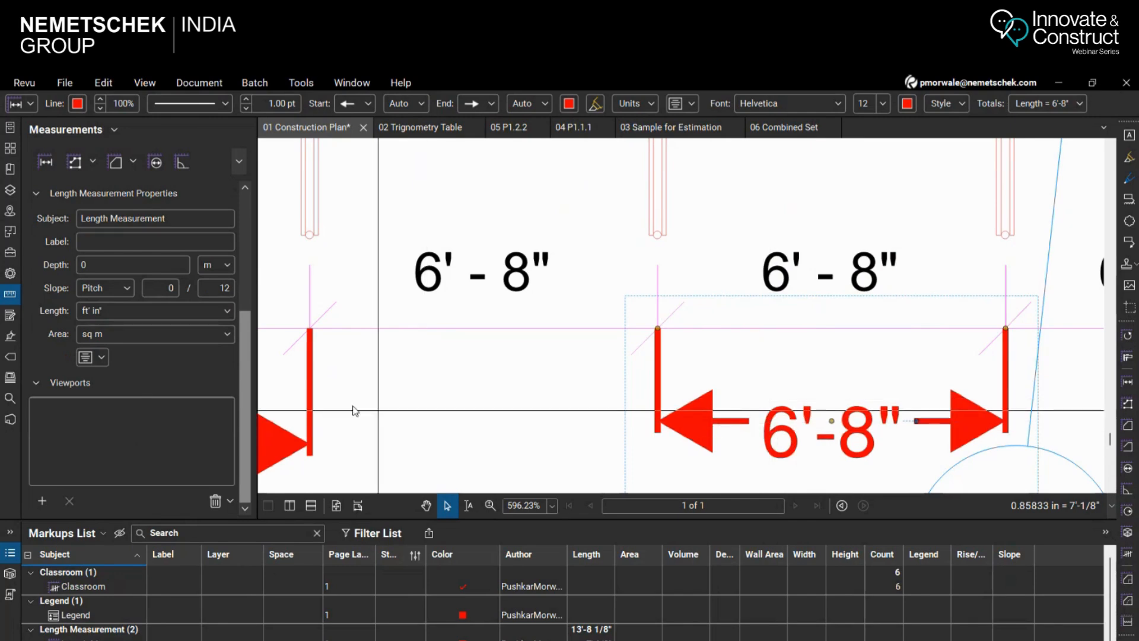
left_click_drag(245, 450, 255, 321)
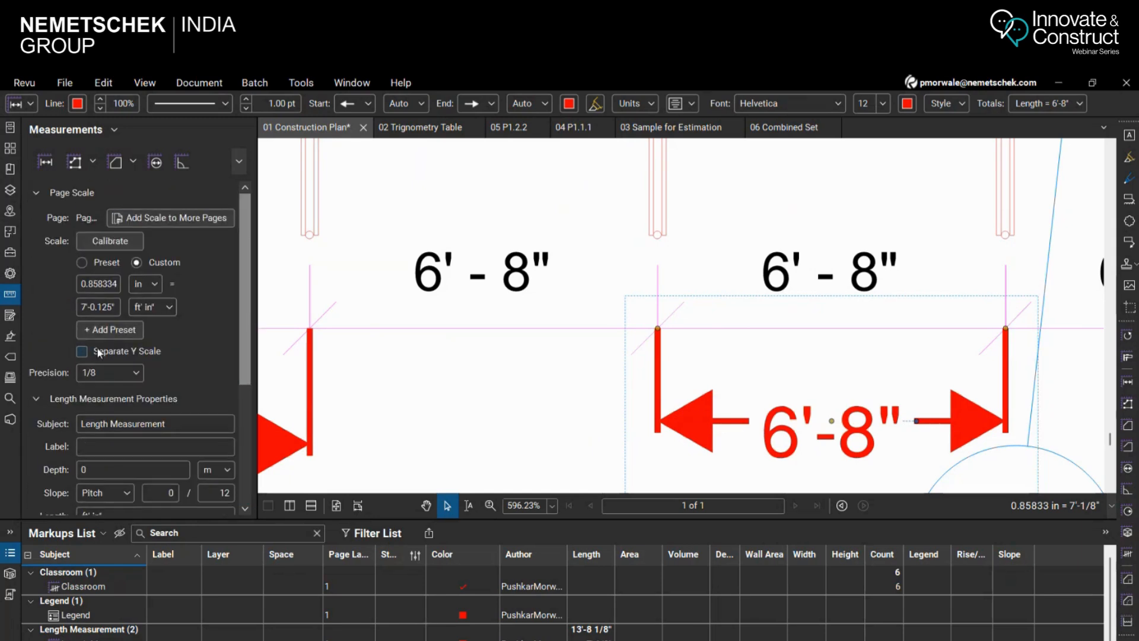
Open the length measurement's properties and set its current properties as the default for the Length tool
left_click(12, 274)
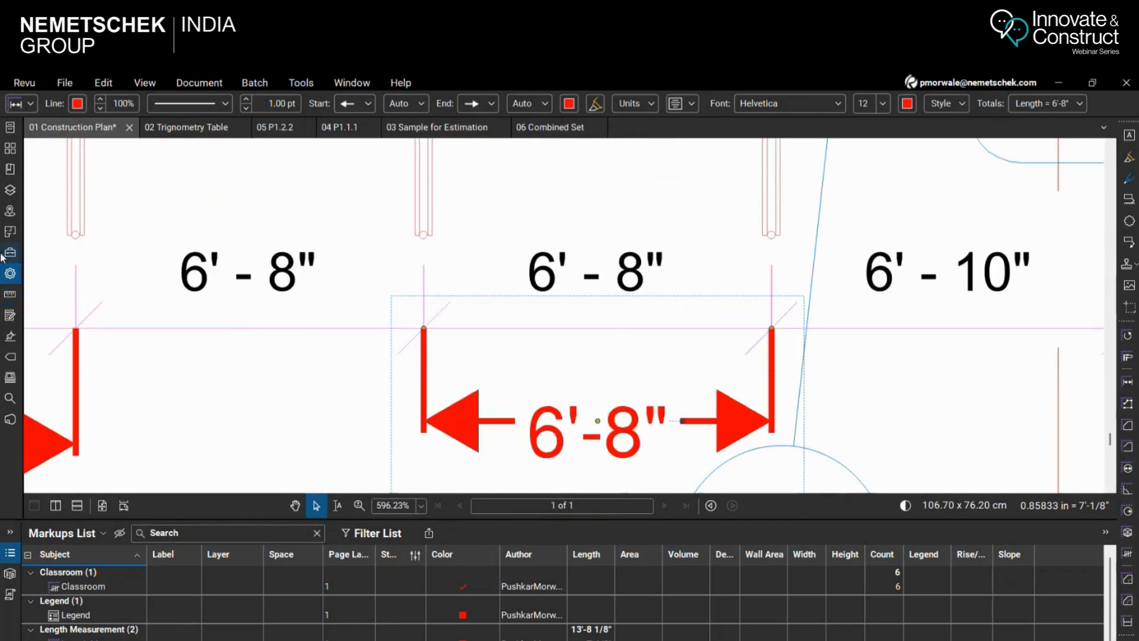
left_click(10, 273)
scroll(124, 387, "down", 5)
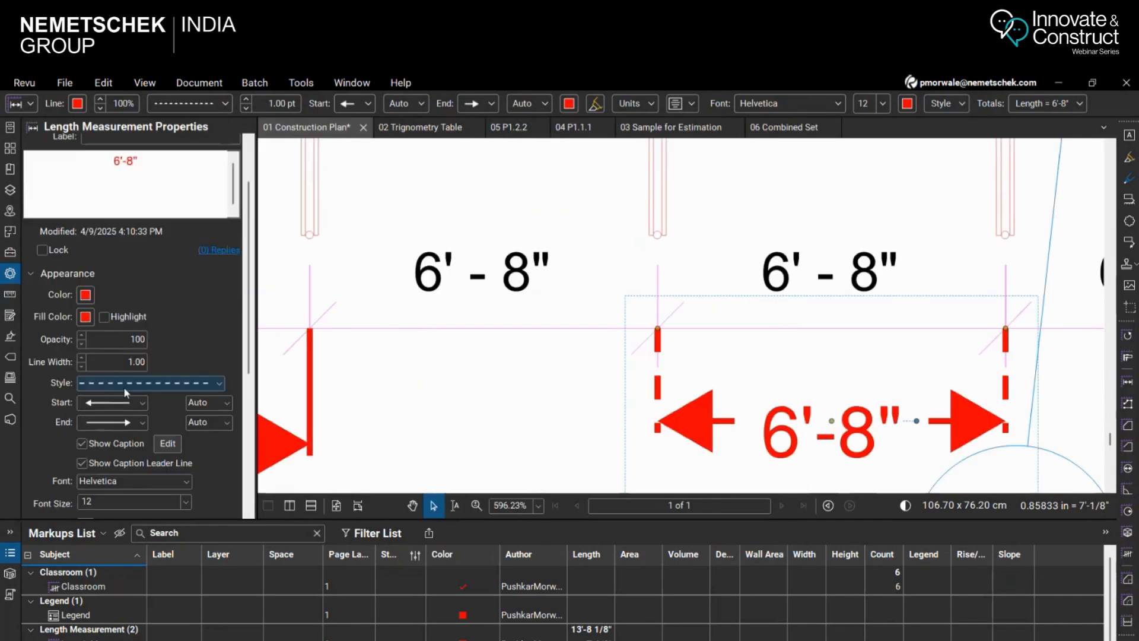
scroll(155, 404, "down", 2)
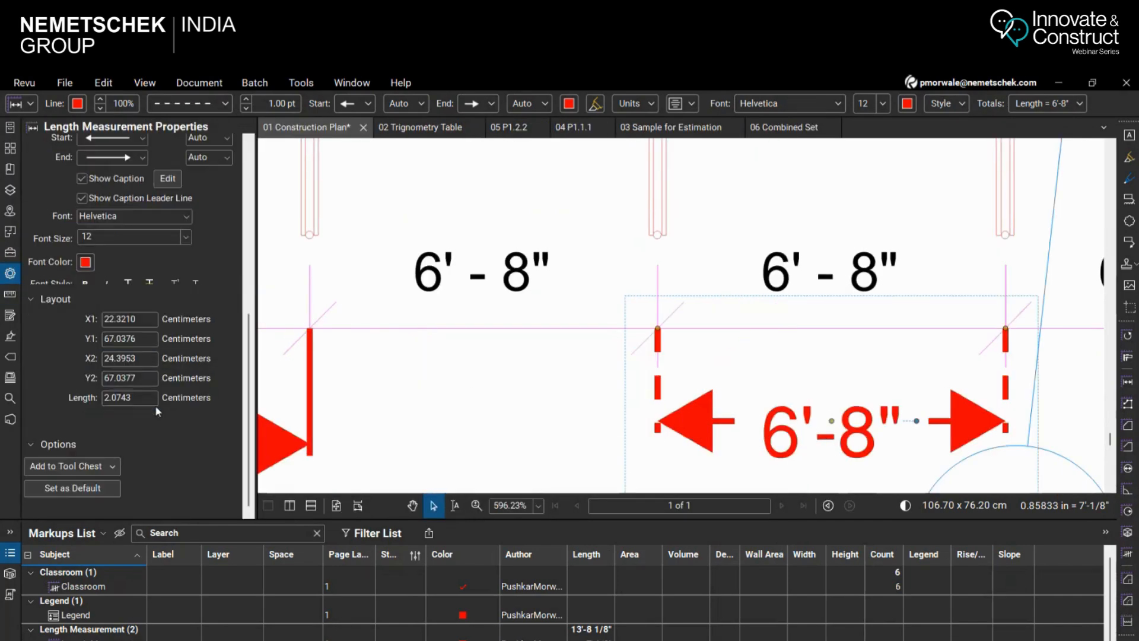
left_click(84, 489)
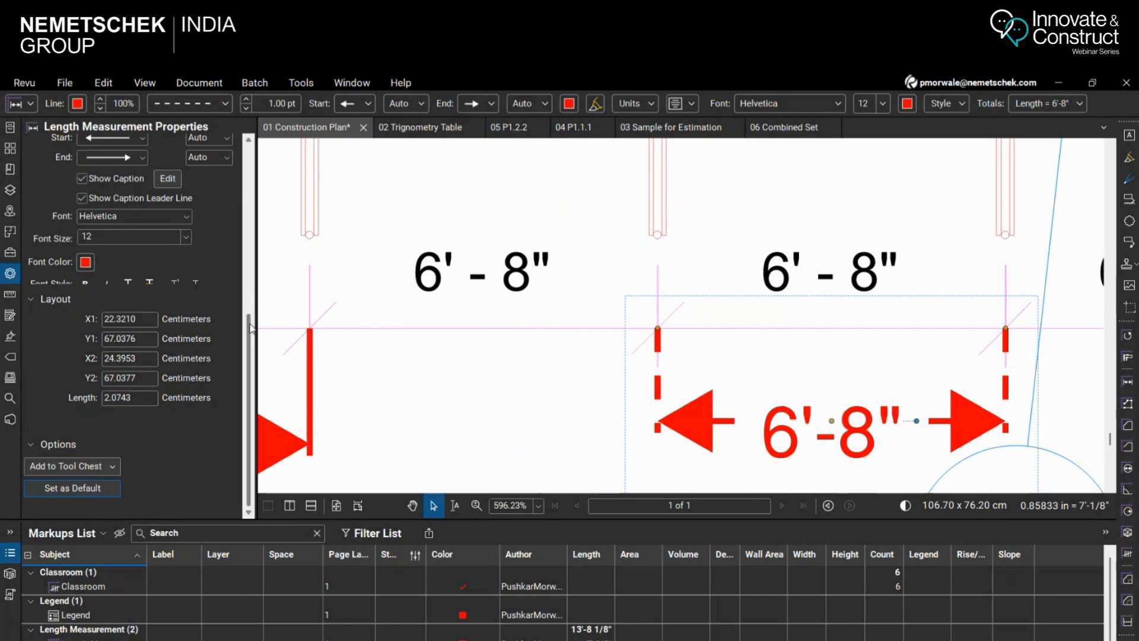
Set the length measurement's line style to a solid line and return to its default options
scroll(202, 369, "up", 8)
left_click(197, 333)
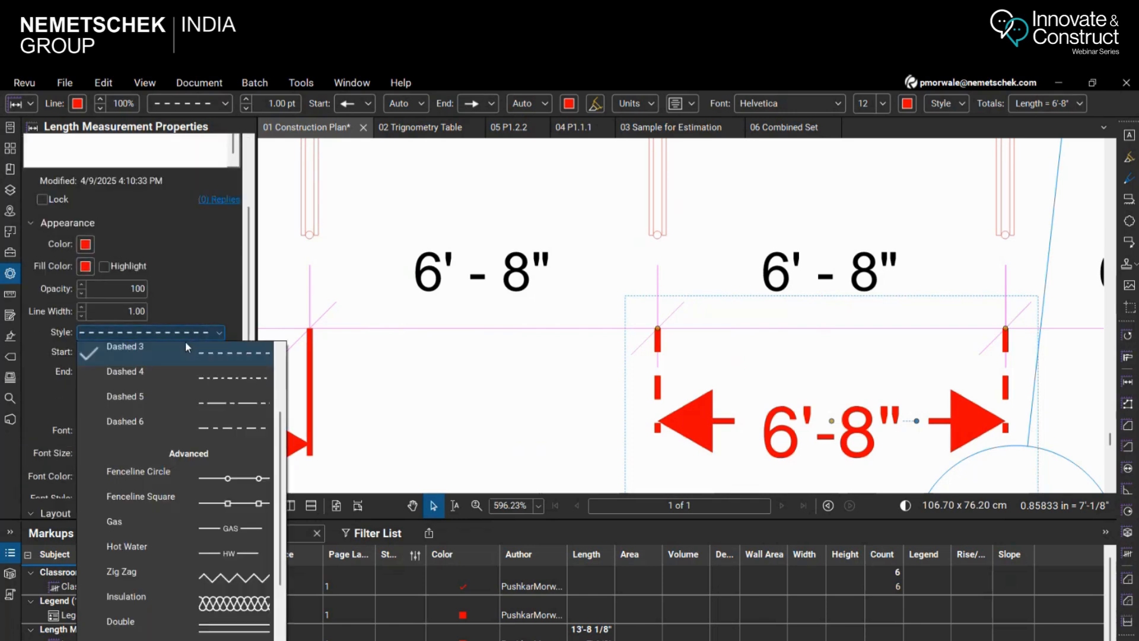
left_click(185, 371)
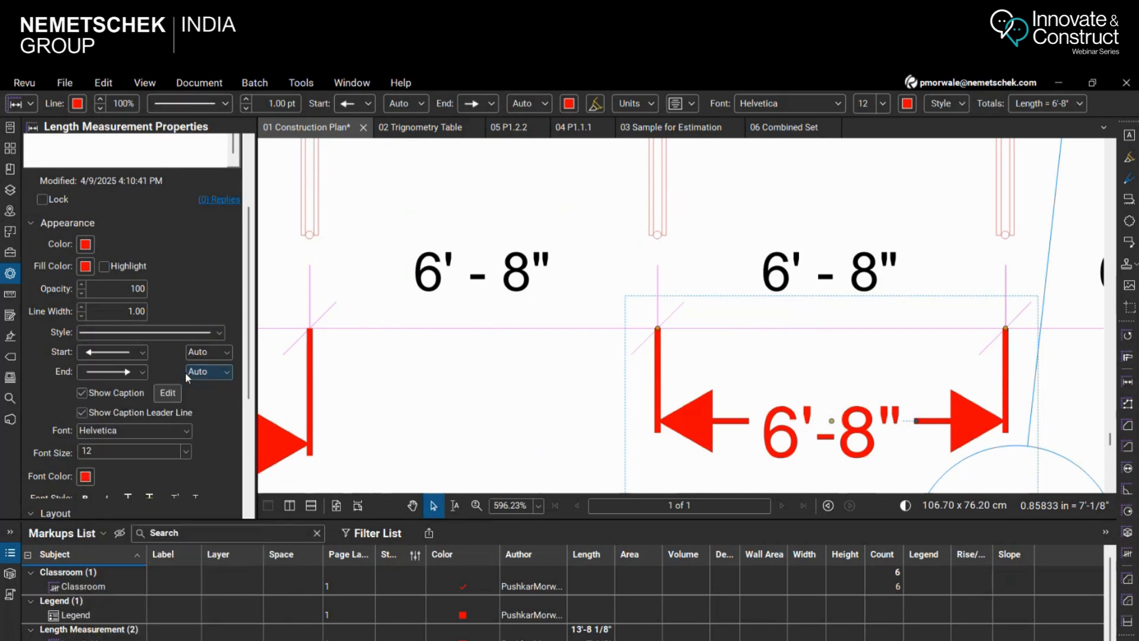
left_click_drag(248, 356, 247, 468)
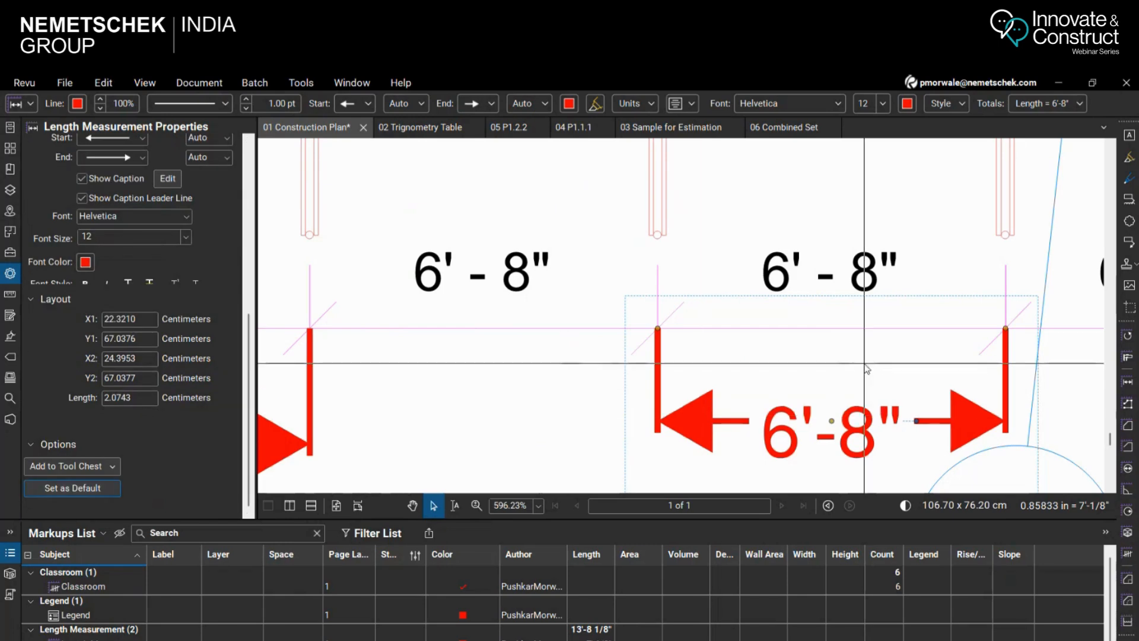
Delete both length measurements placed below the dimension string near grid line 1
scroll(614, 384, "down", 3)
scroll(614, 385, "down", 3)
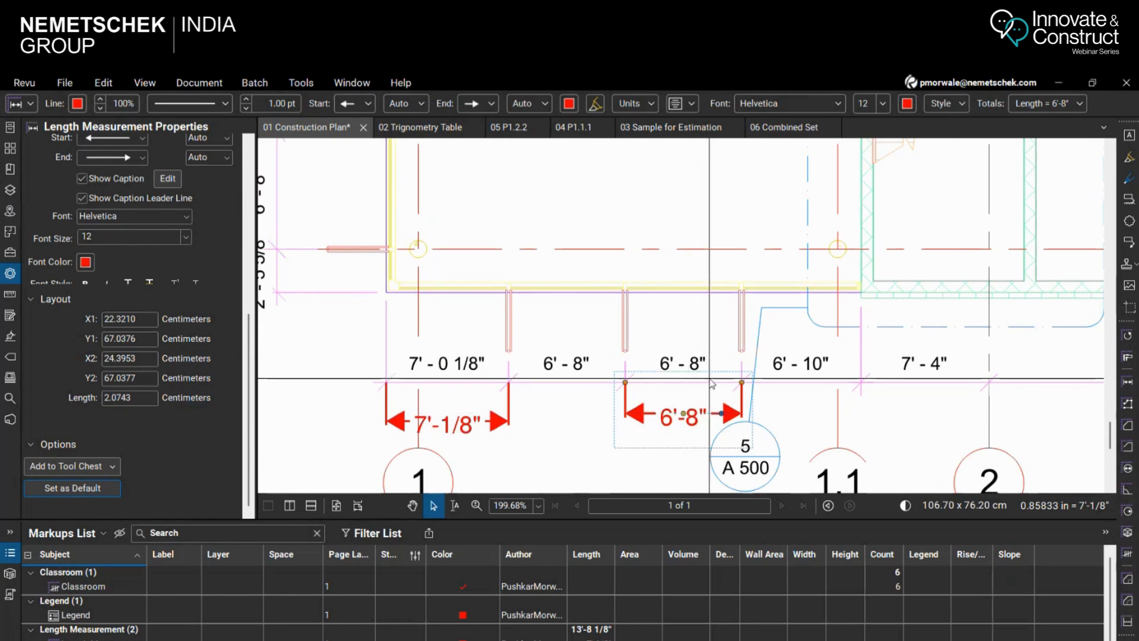
scroll(482, 430, "down", 2)
scroll(482, 430, "up", 1)
scroll(474, 426, "up", 1)
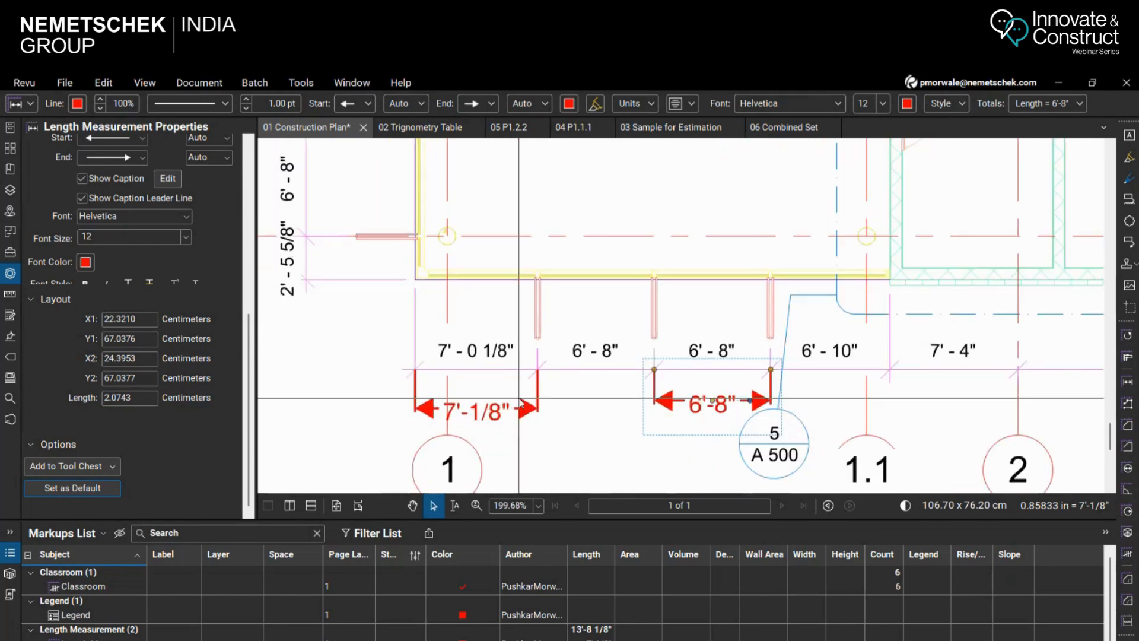
scroll(574, 373, "down", 3)
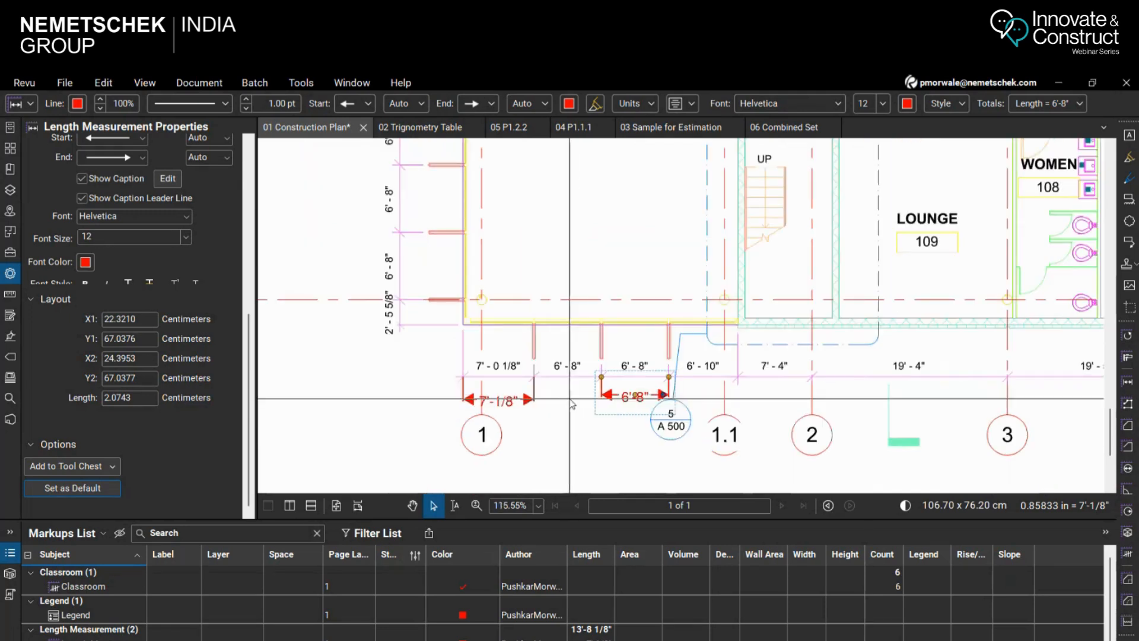
left_click(527, 401)
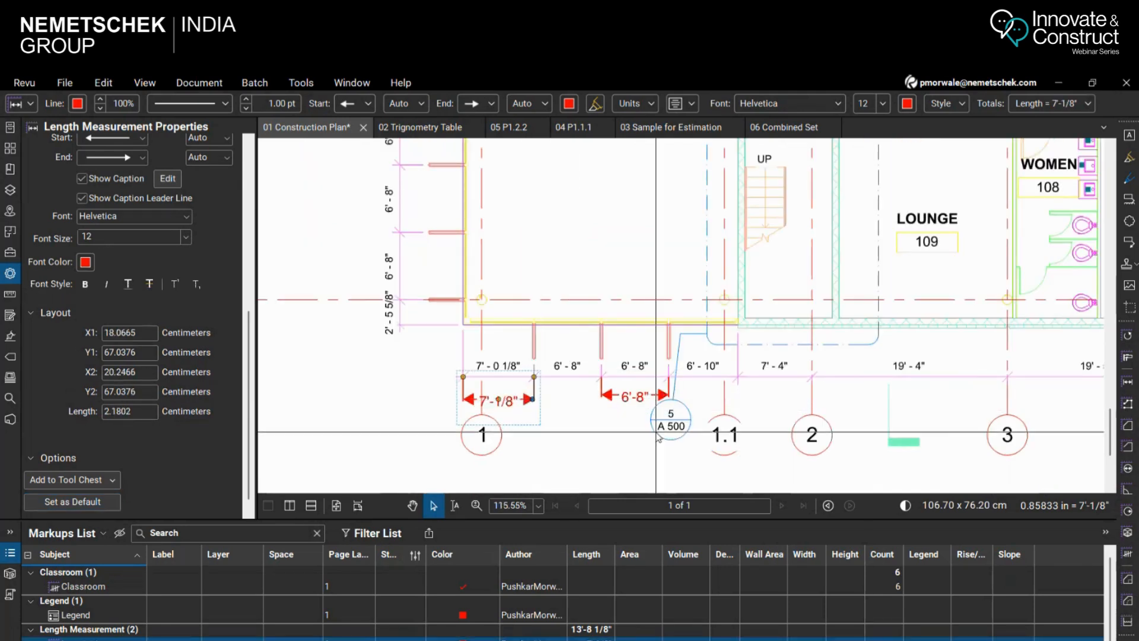
key("Delete")
left_click(631, 398)
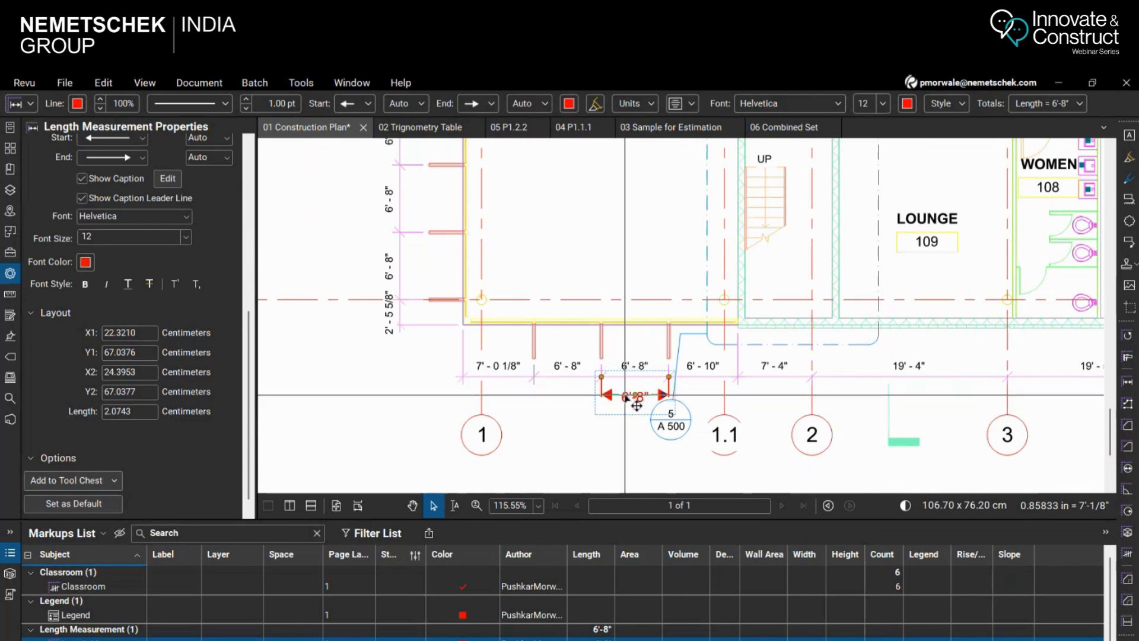
key("Delete")
Look over the classroom wing of the plan and review the available measurement tools, such as Area, Perimeter and Volume
scroll(662, 433, "down", 5)
scroll(808, 239, "up", 2)
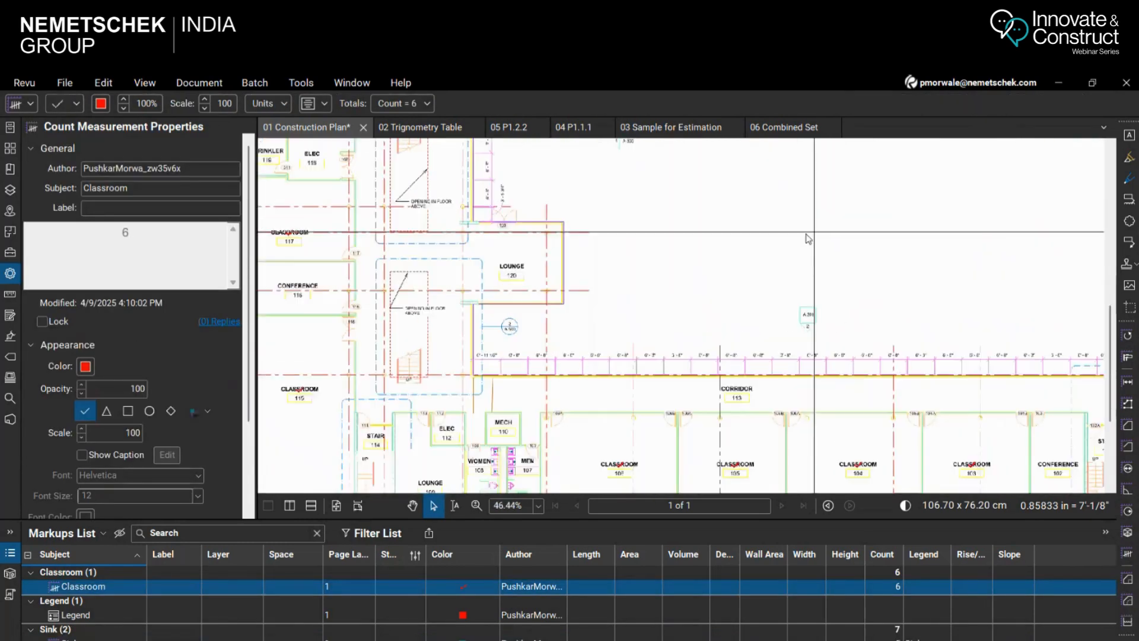
scroll(807, 239, "down", 3)
scroll(587, 301, "up", 2)
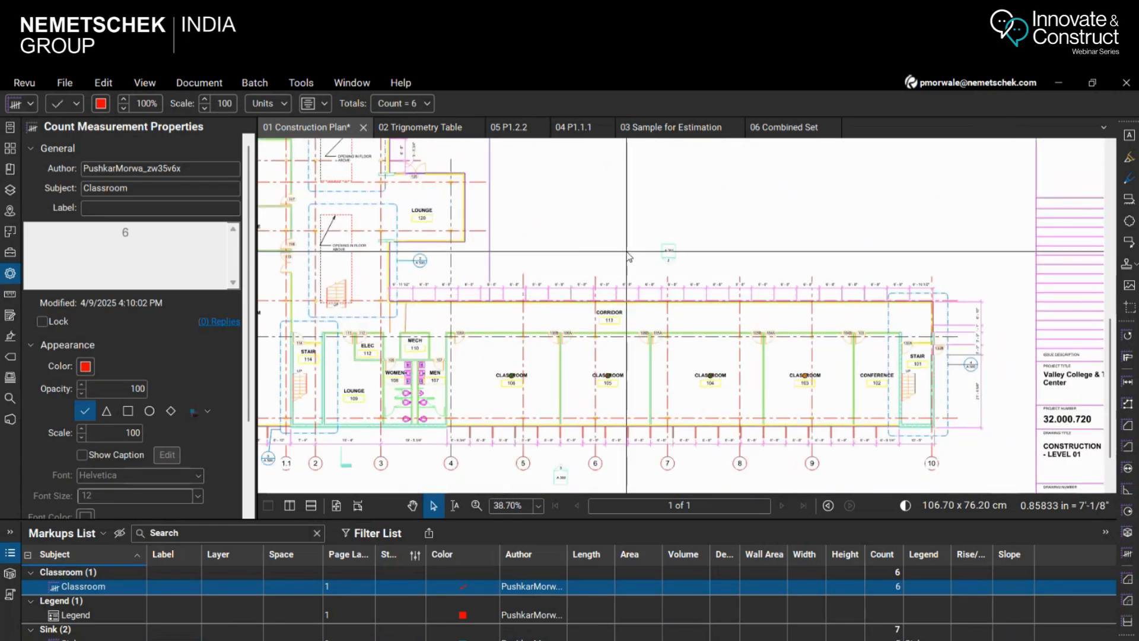
scroll(356, 445, "up", 2)
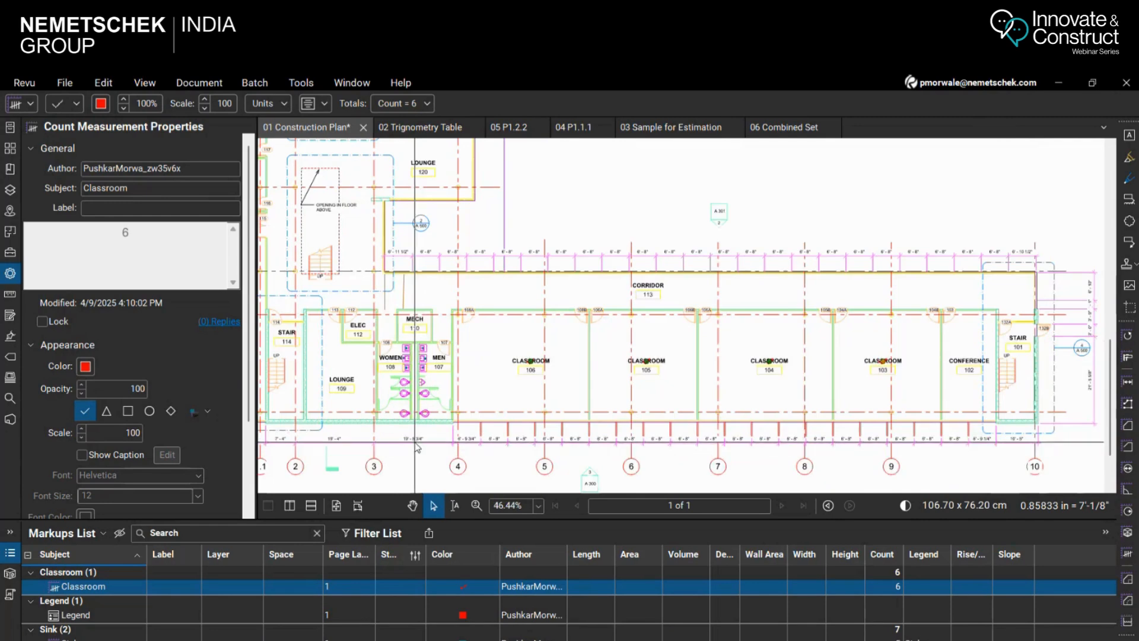
scroll(346, 448, "up", 1)
scroll(346, 448, "down", 2)
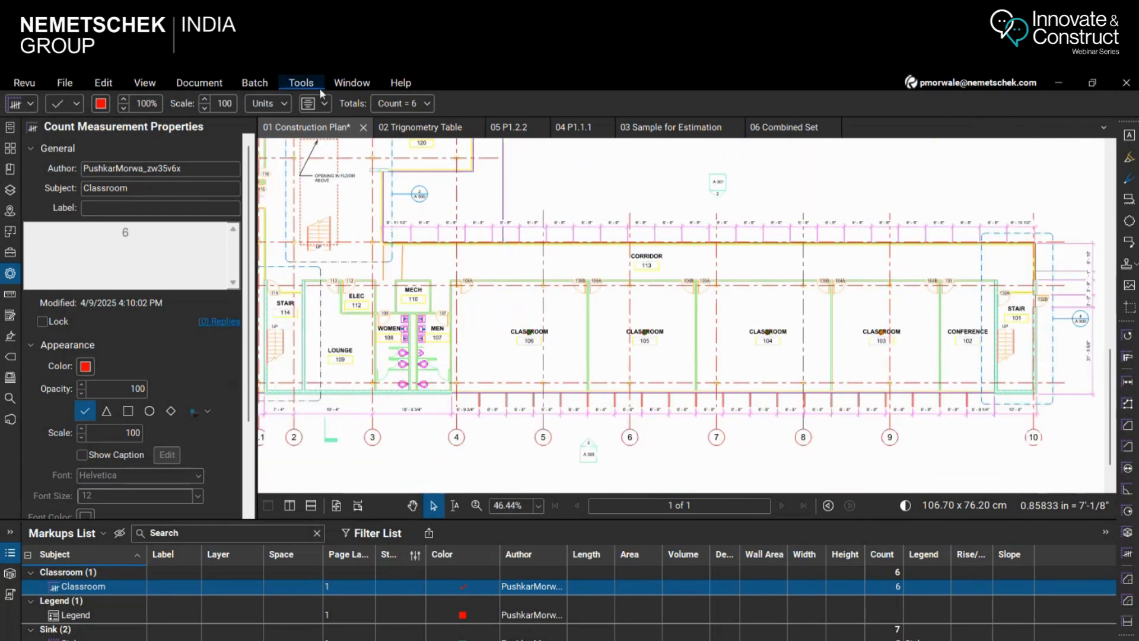
left_click(303, 84)
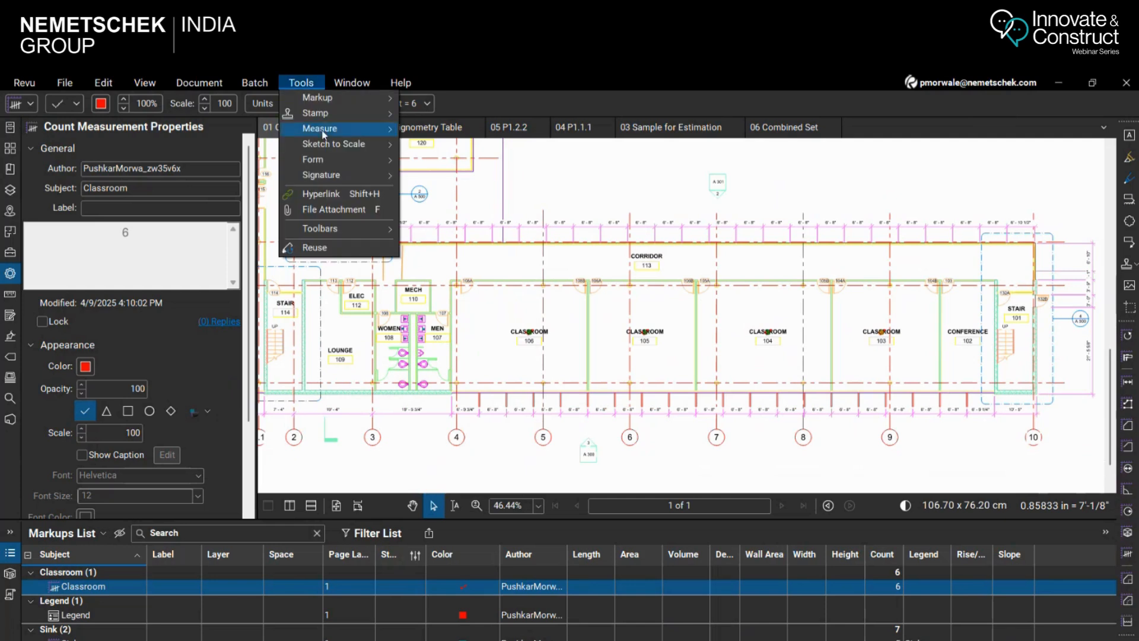
mouse_move(324, 134)
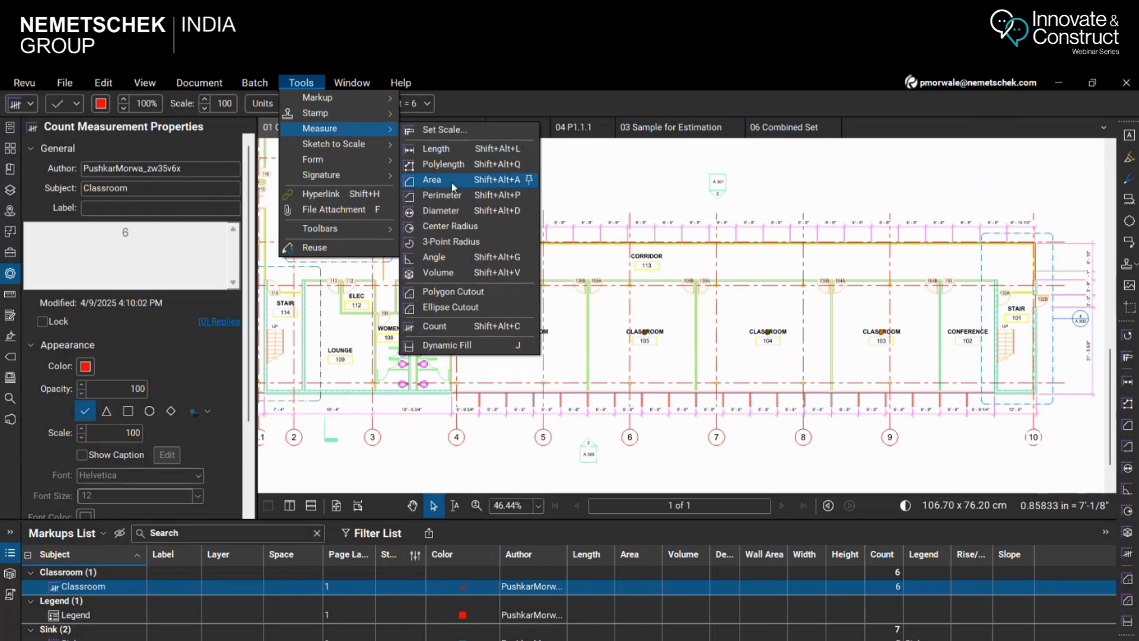
left_click(848, 208)
Look over the construction plan from the classroom wing to the cafeteria, offices and entry area
scroll(574, 330, "up", 2)
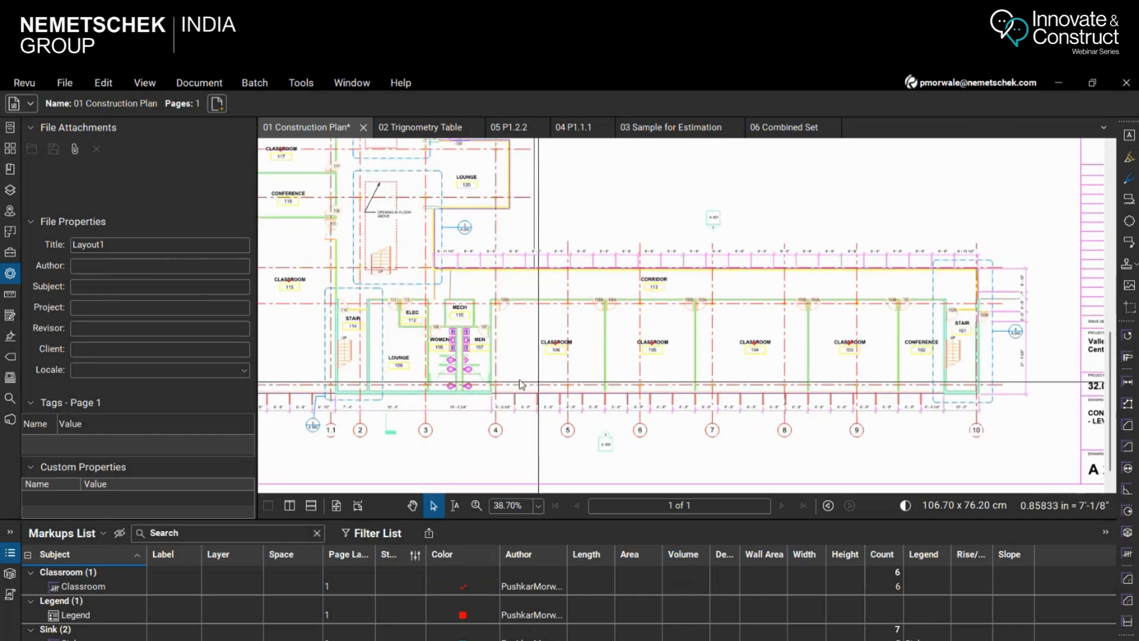
scroll(530, 382, "down", 5)
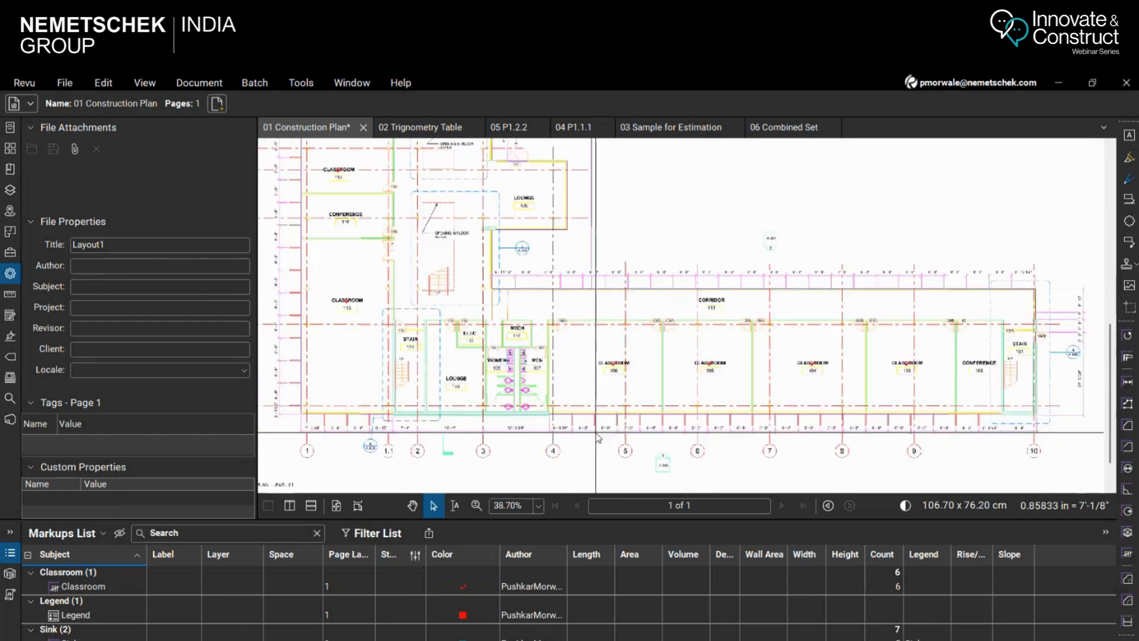
scroll(478, 201, "up", 4)
scroll(478, 201, "down", 4)
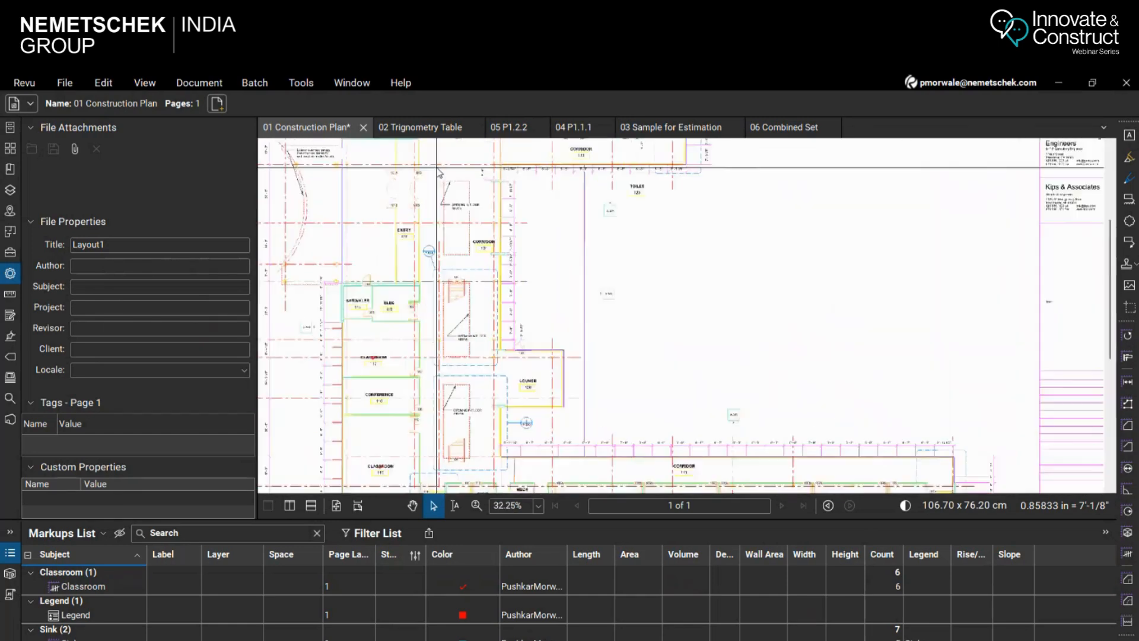
scroll(497, 315, "up", 6)
scroll(497, 316, "down", 6)
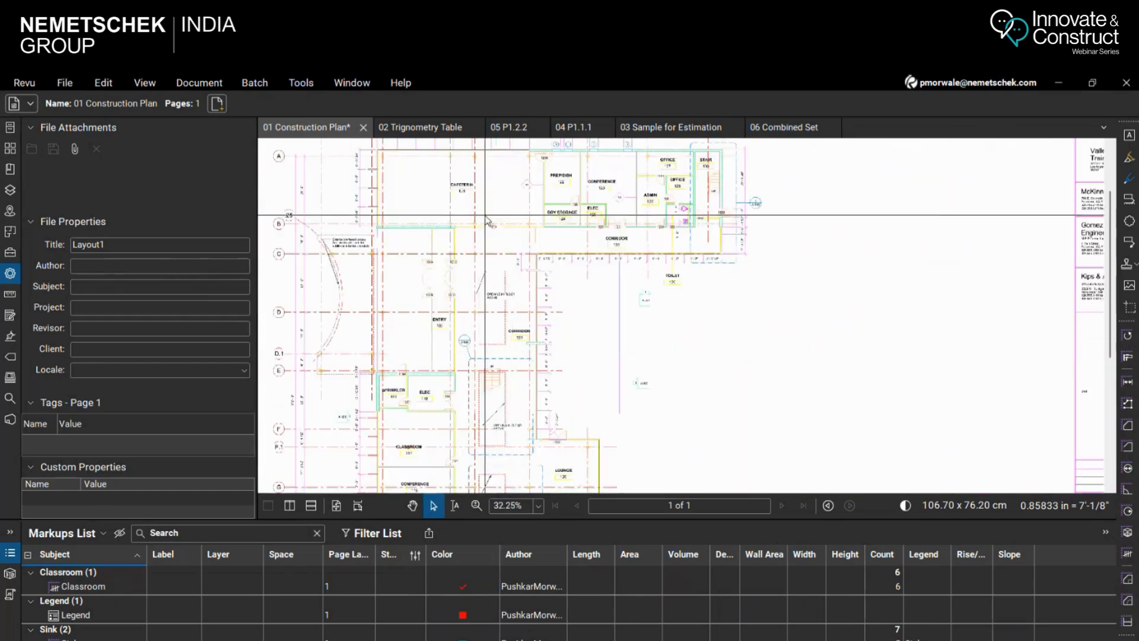
scroll(531, 204, "up", 6)
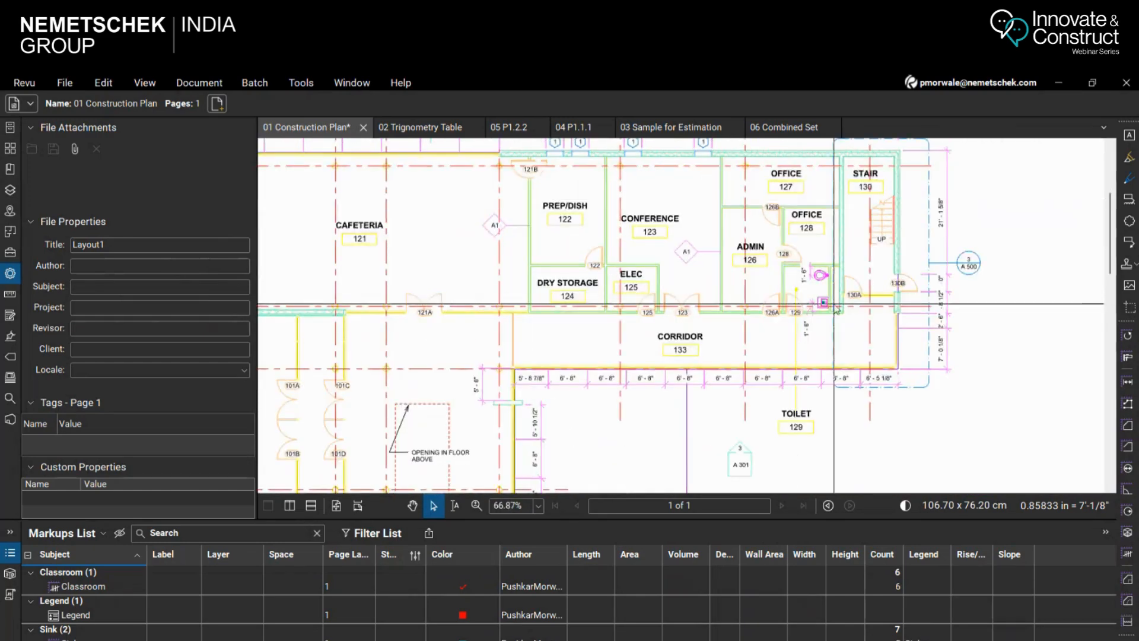
scroll(532, 205, "down", 6)
scroll(524, 373, "up", 6)
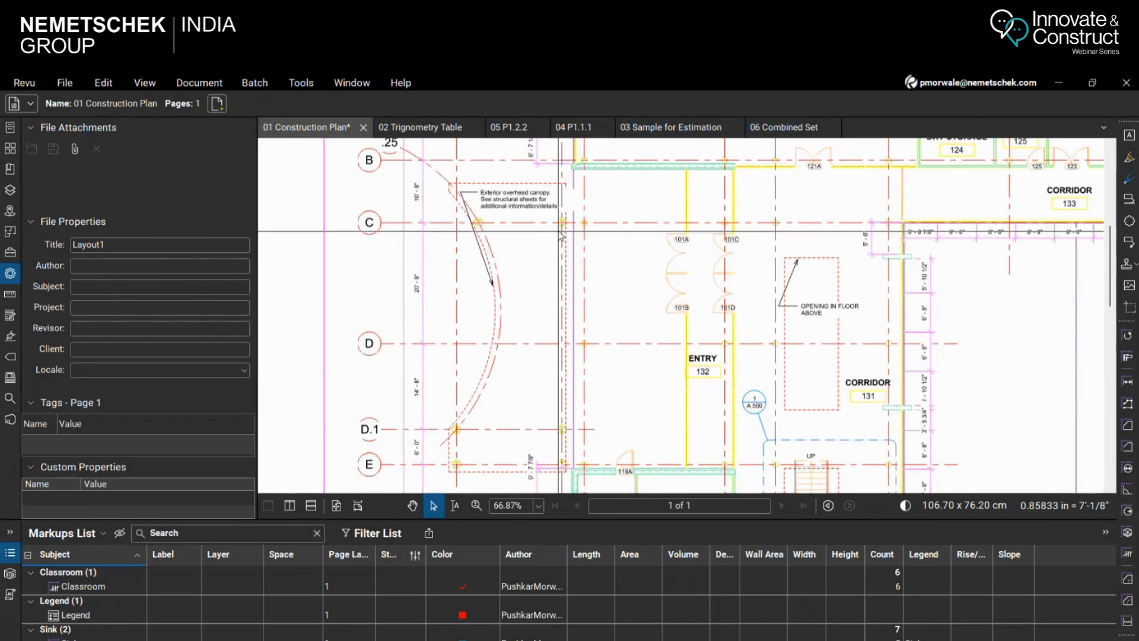
scroll(523, 370, "down", 6)
scroll(522, 328, "up", 5)
scroll(468, 326, "down", 2)
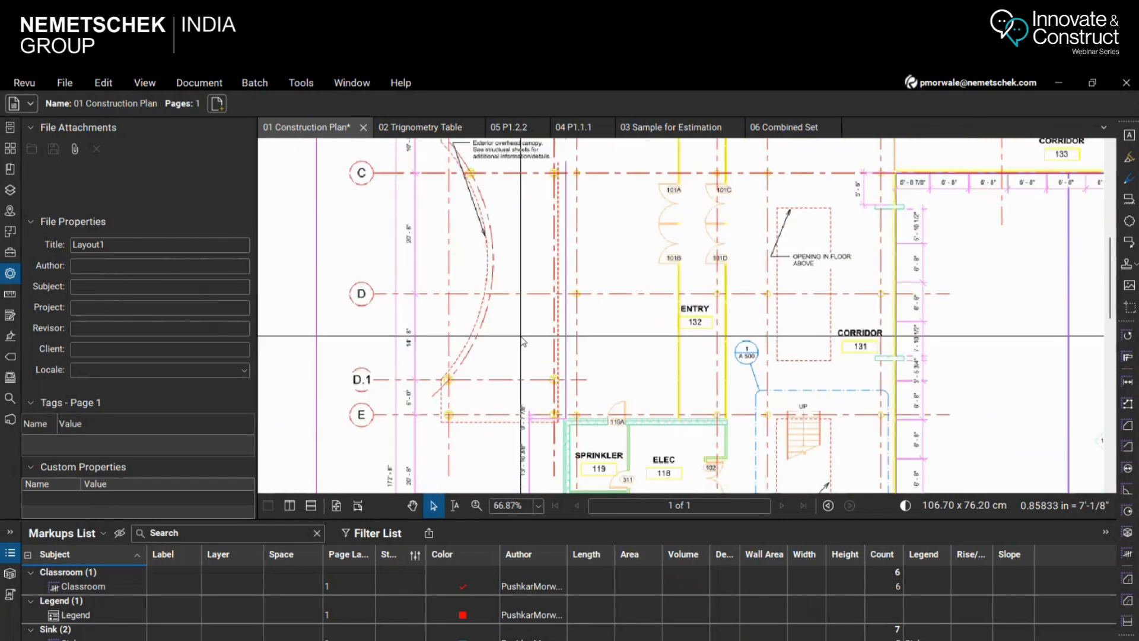
Examine the exterior overhead canopy outline and its corners between grid lines B and E beside the entry
scroll(468, 326, "up", 2)
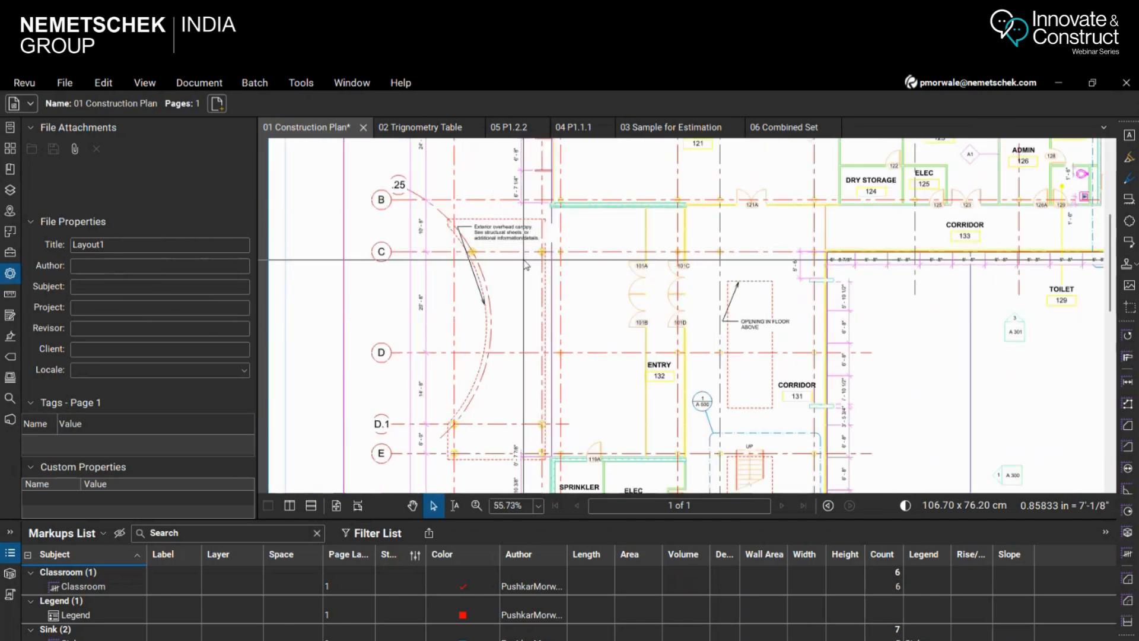
scroll(522, 232, "up", 3)
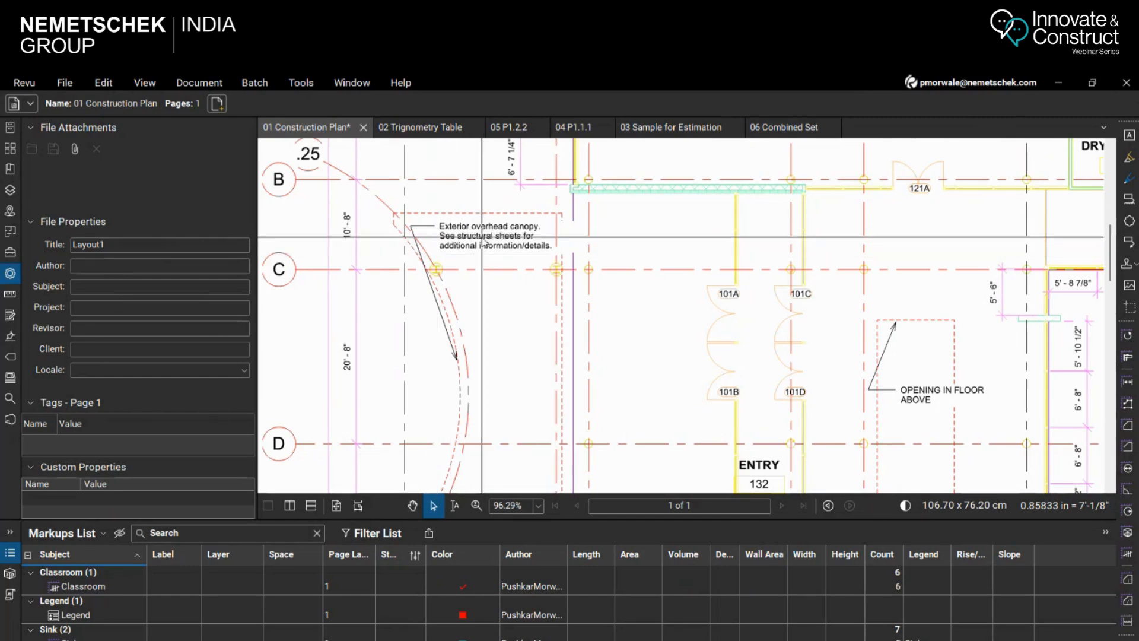
scroll(480, 279, "down", 3)
scroll(495, 327, "up", 1)
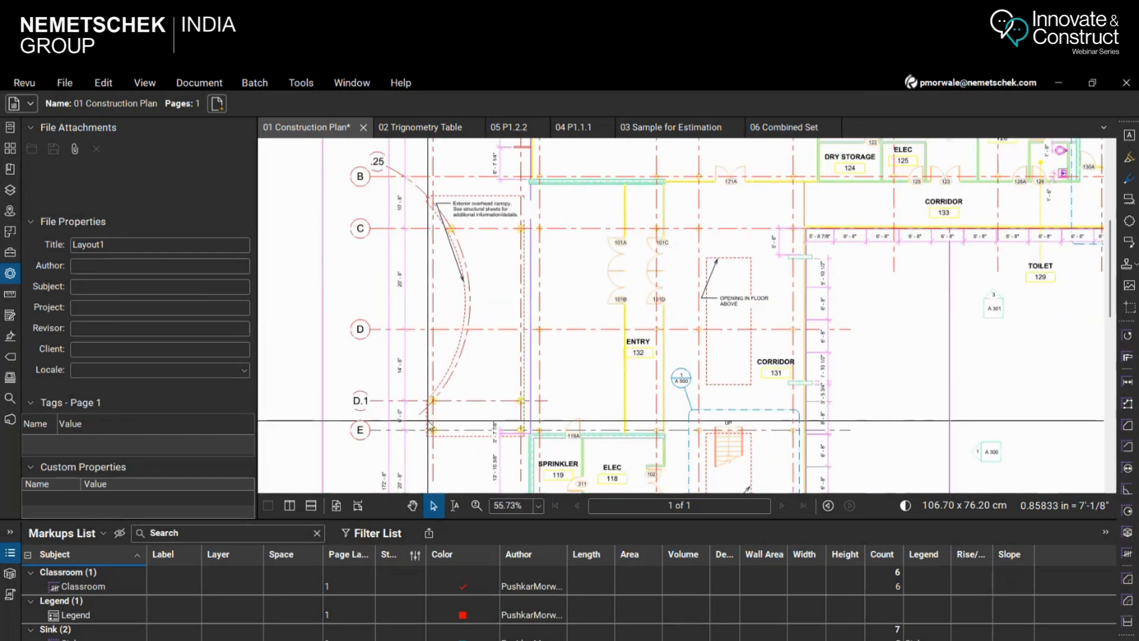
scroll(428, 421, "up", 1)
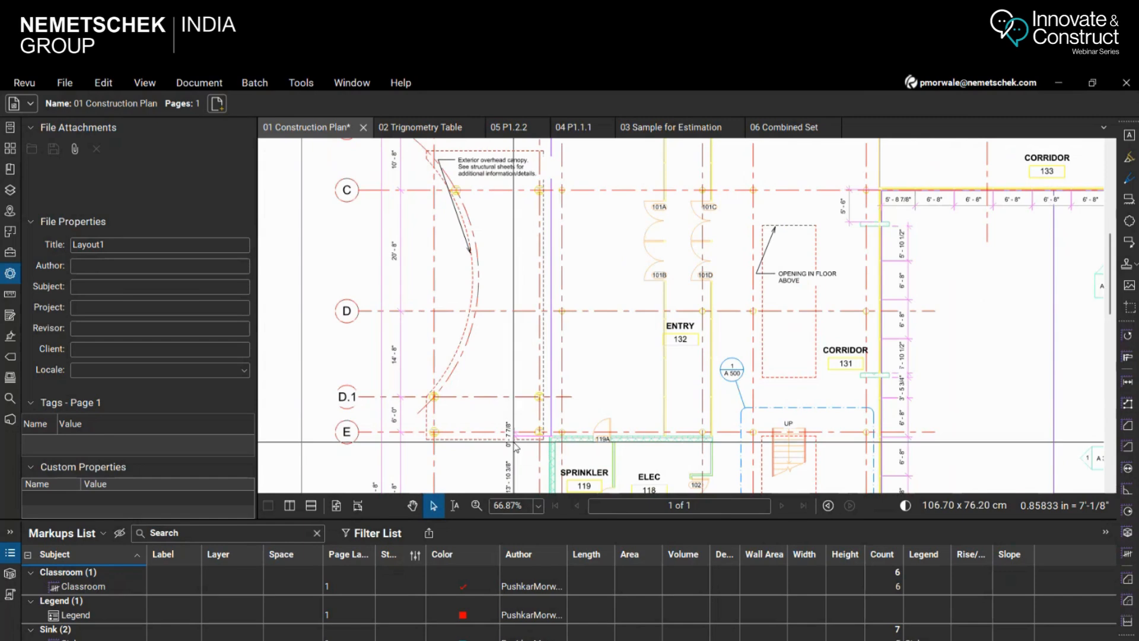
scroll(432, 156, "up", 3)
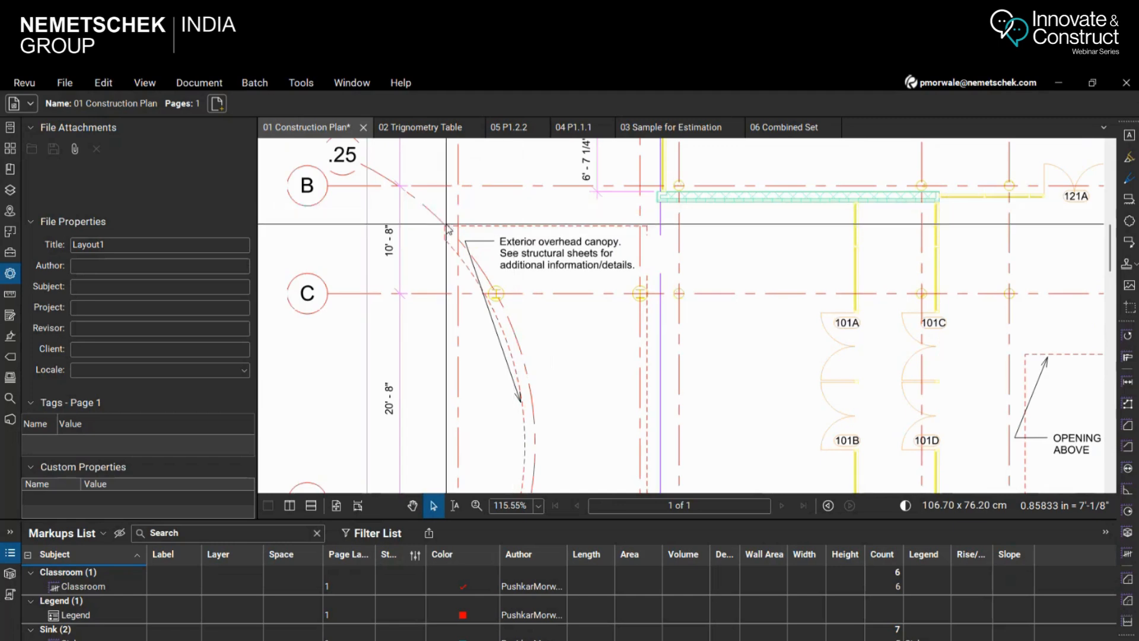
scroll(640, 184, "down", 4)
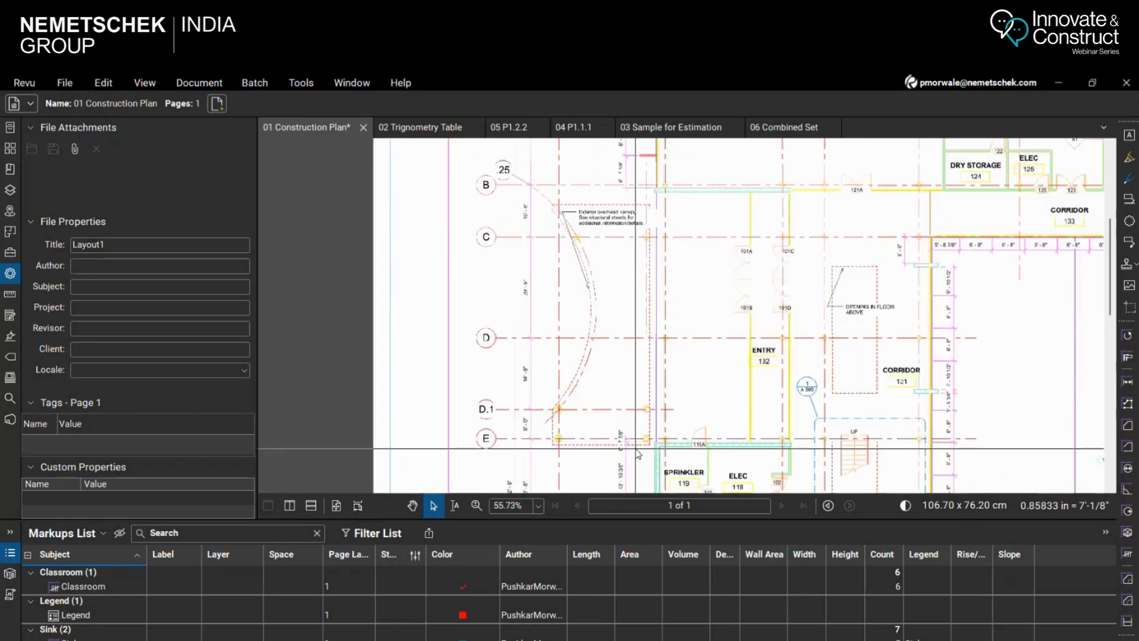
scroll(637, 453, "up", 4)
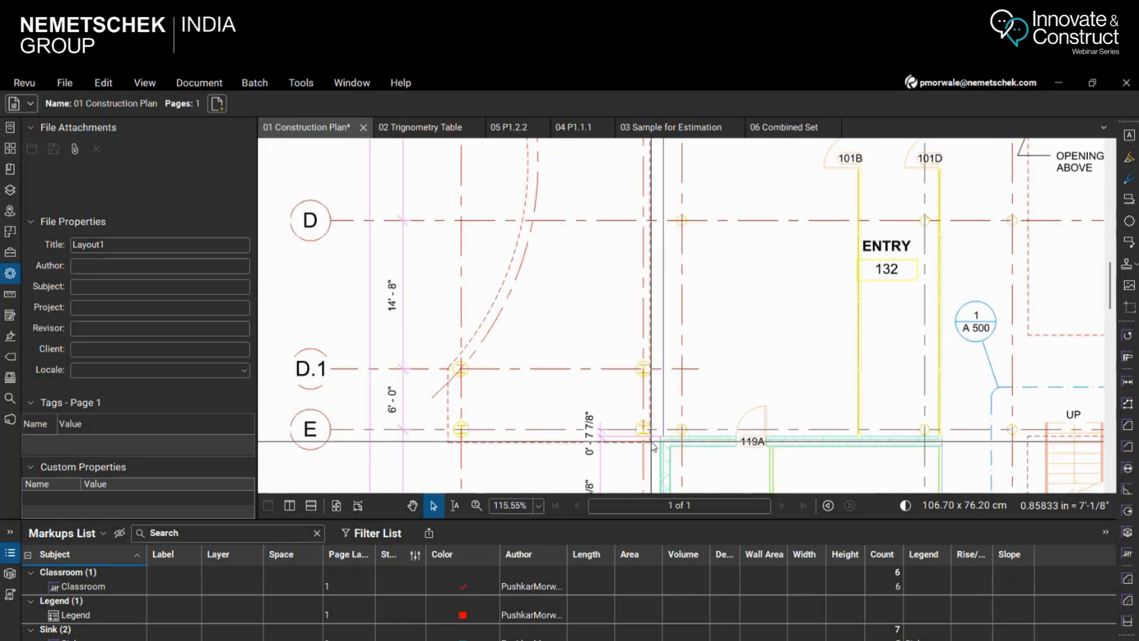
scroll(551, 357, "down", 2)
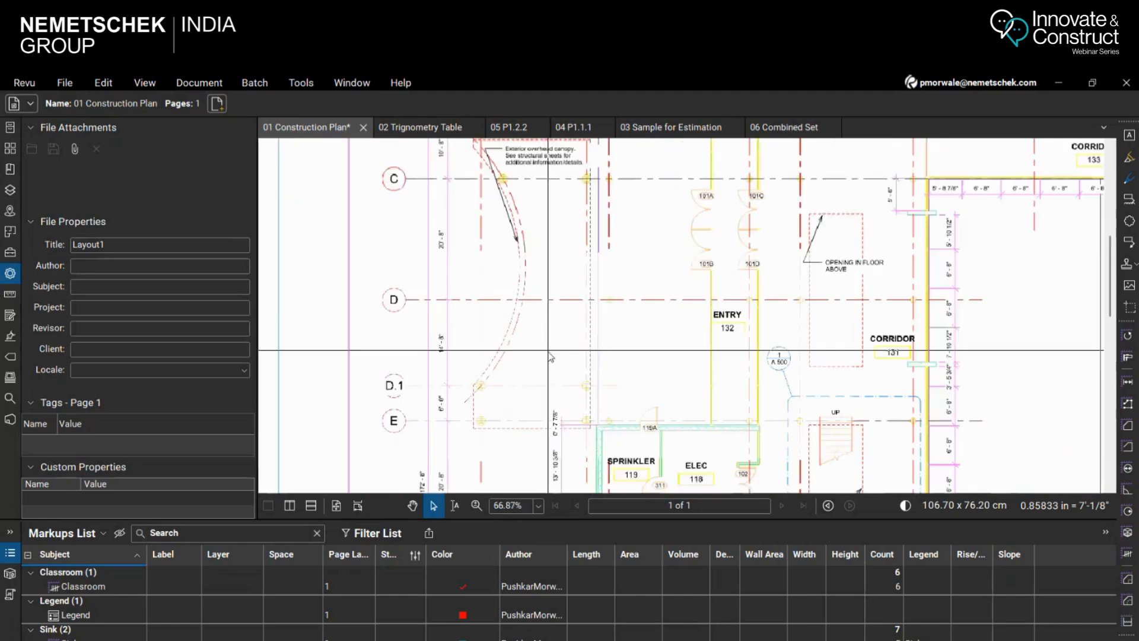
scroll(550, 356, "down", 2)
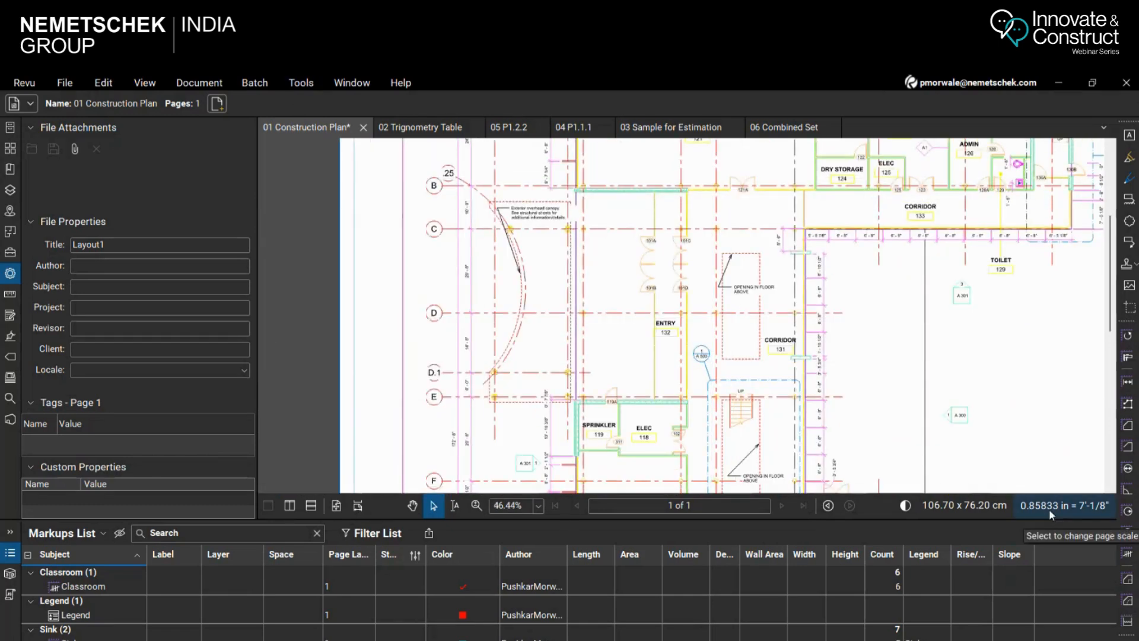
scroll(592, 334, "up", 2)
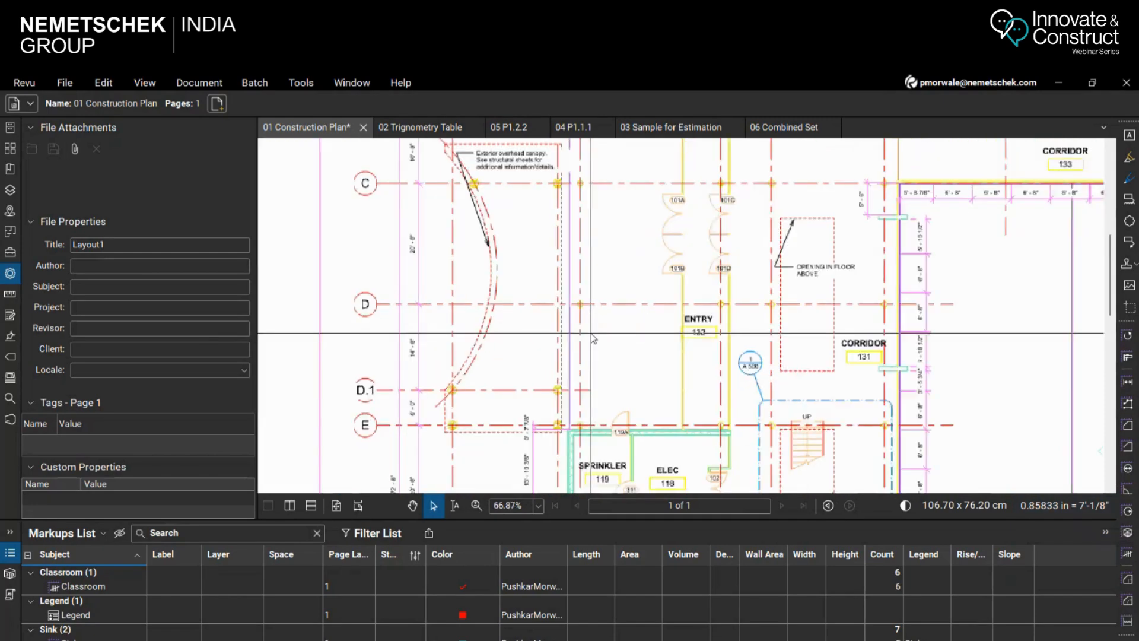
scroll(566, 344, "down", 1)
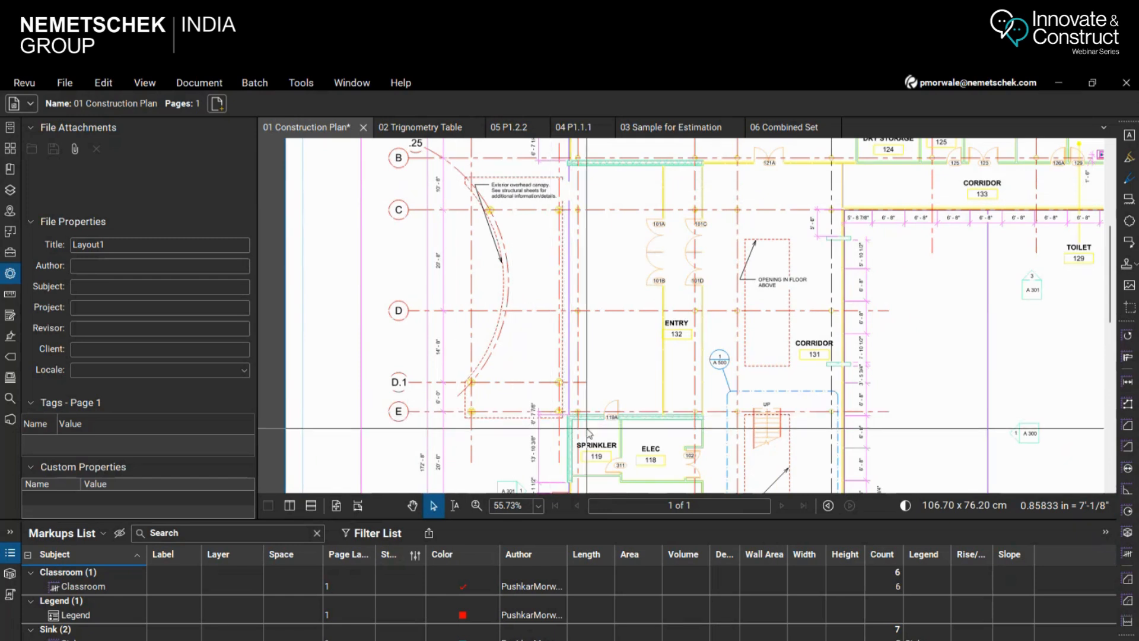
left_click(299, 83)
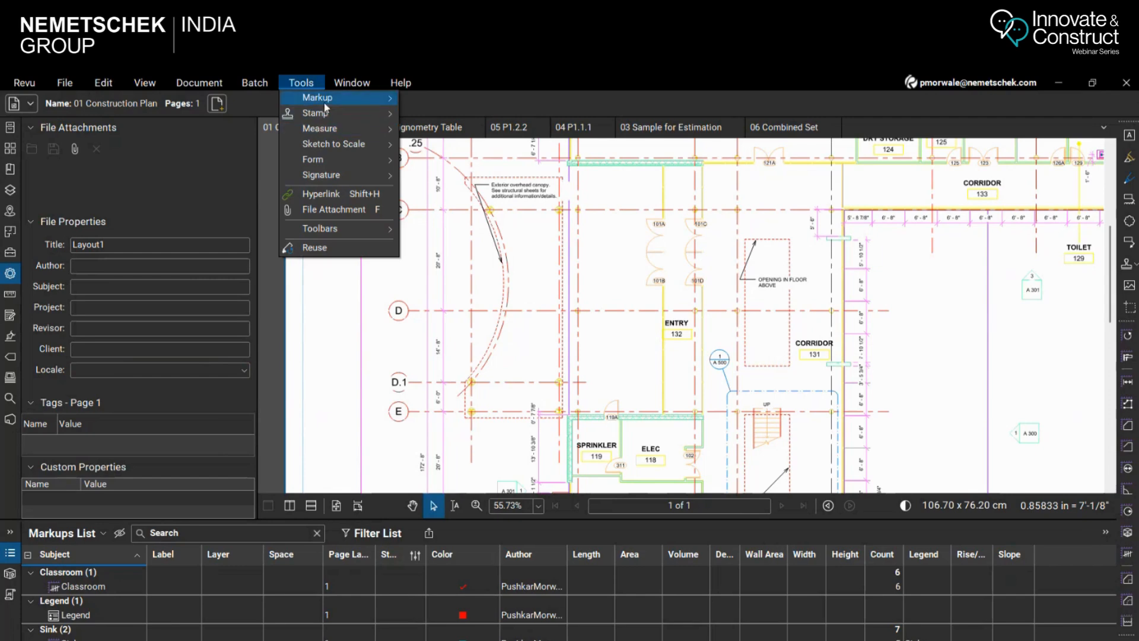
mouse_move(358, 129)
left_click(430, 152)
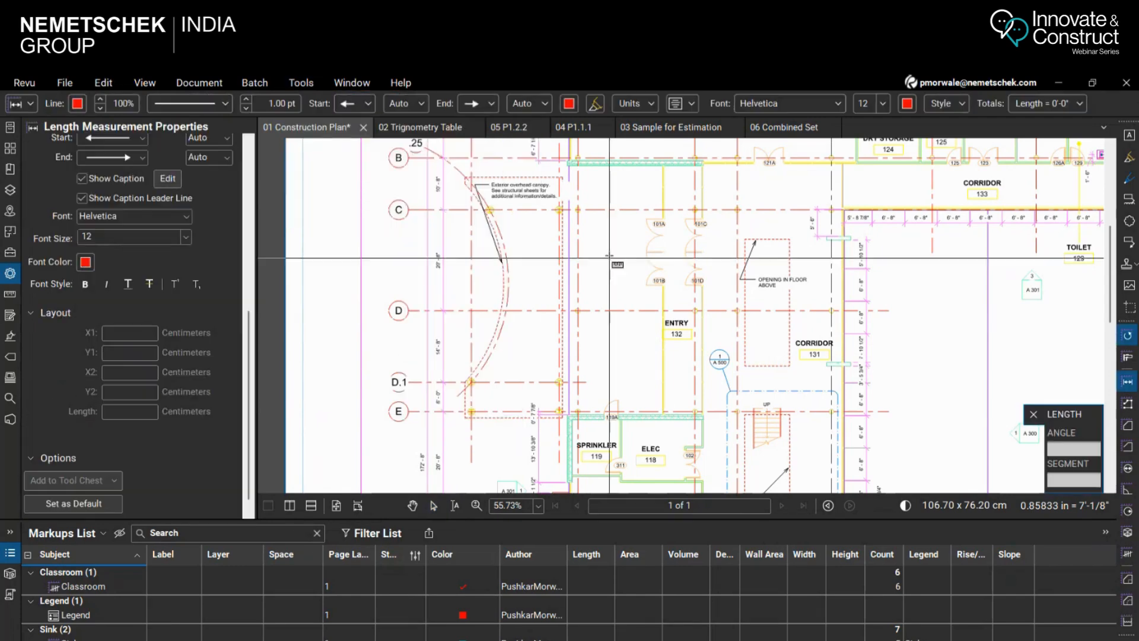
scroll(571, 183, "up", 3)
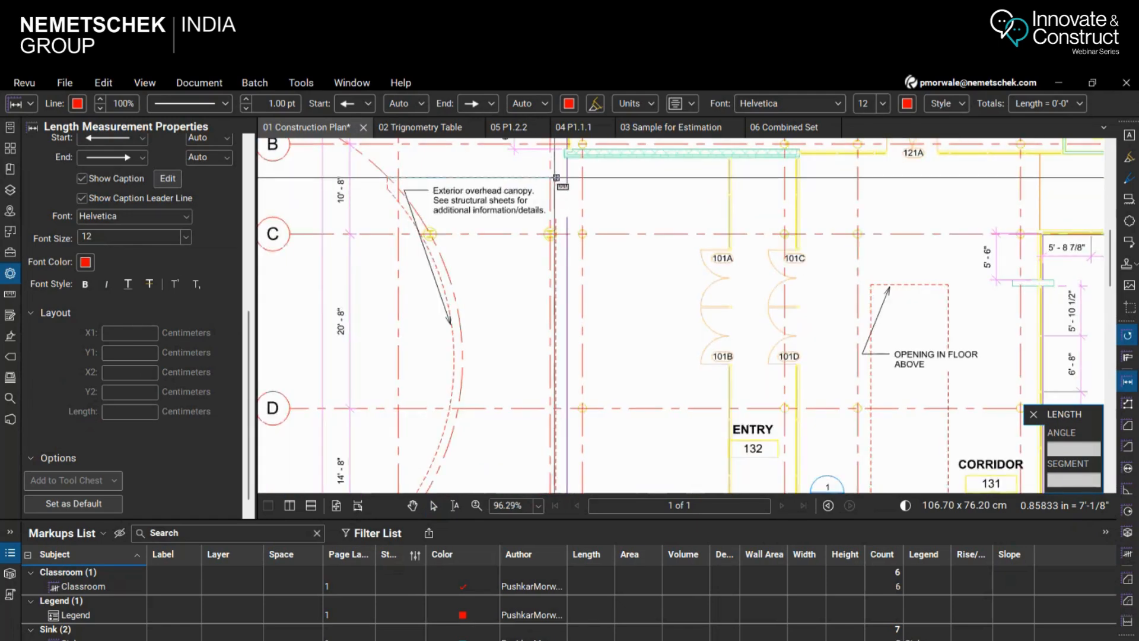
double_click(557, 178)
scroll(534, 184, "down", 3)
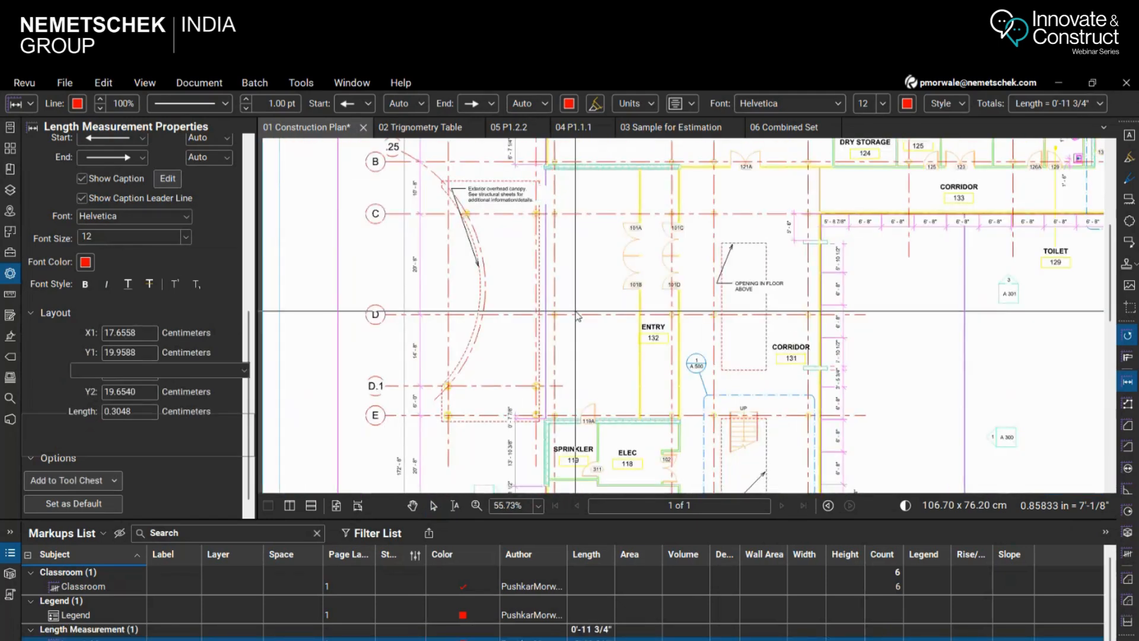
key("ctrl+z")
Measure the length of the canopy's straight edge facing the entry, from its upper corner down to the corner near grid line E
left_click(9, 294)
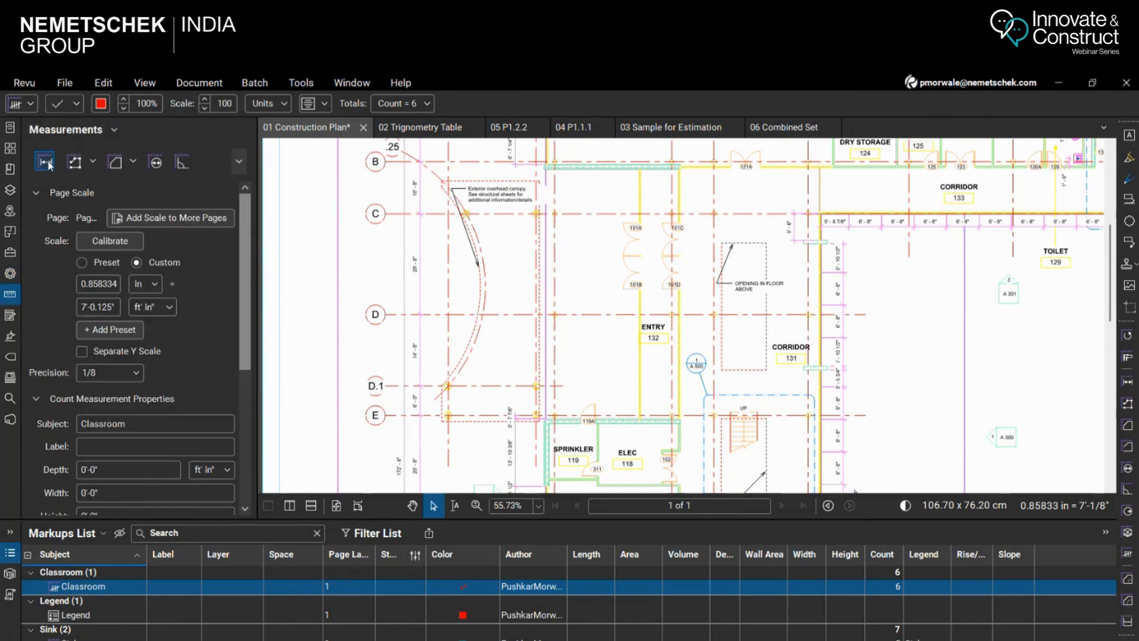
left_click(44, 161)
scroll(530, 183, "up", 3)
left_click(532, 181)
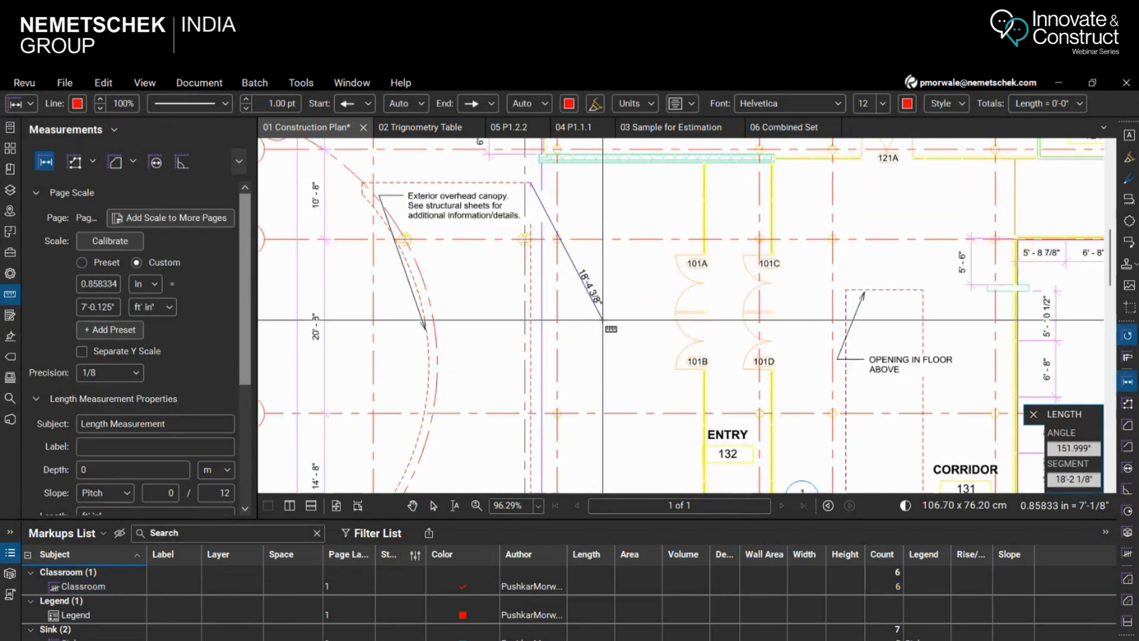
scroll(533, 256, "down", 4)
scroll(537, 388, "up", 3)
scroll(541, 478, "up", 1)
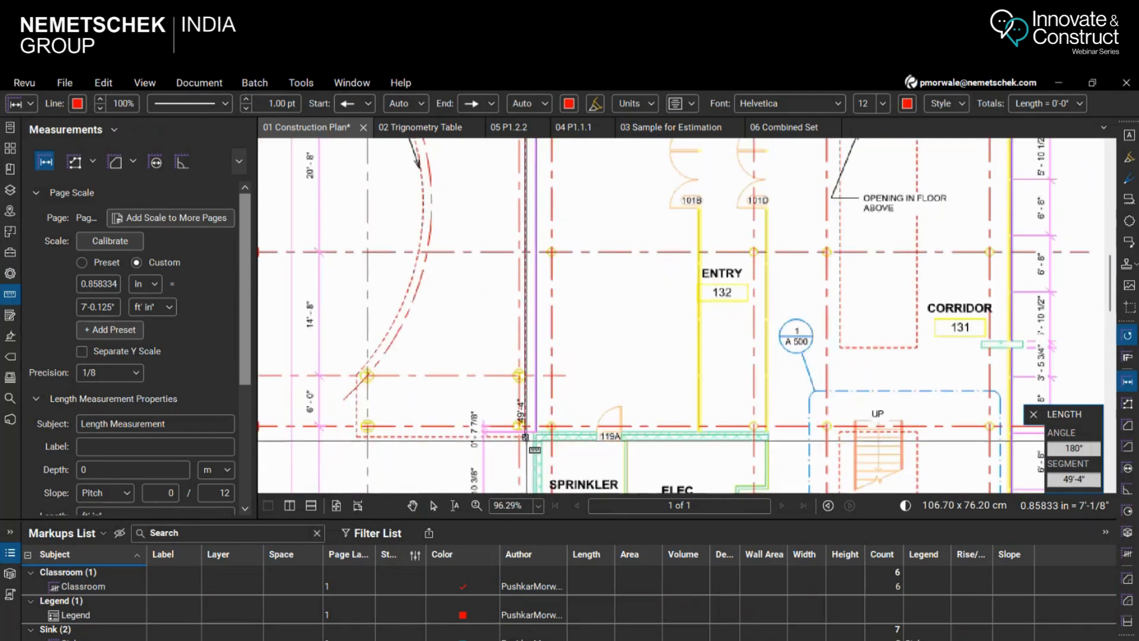
left_click(539, 432)
Add a length measurement along the canopy's lower edge below grid line E, with its dimension line offset beneath the edge
scroll(552, 239, "up", 4)
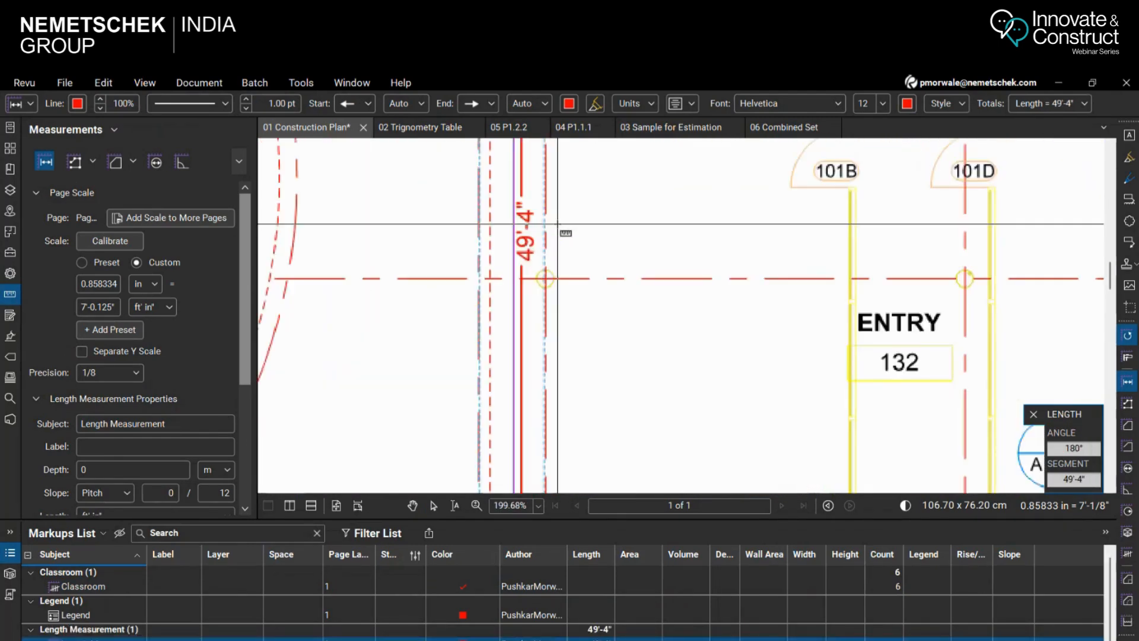
scroll(593, 278, "down", 4)
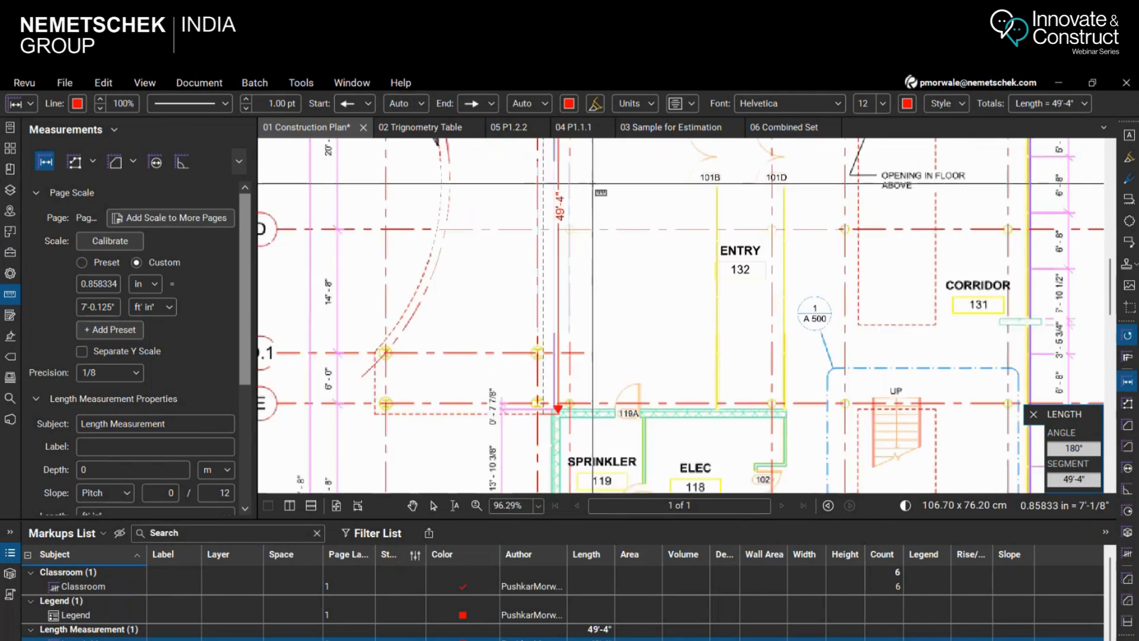
scroll(645, 315, "up", 5)
left_click(645, 277)
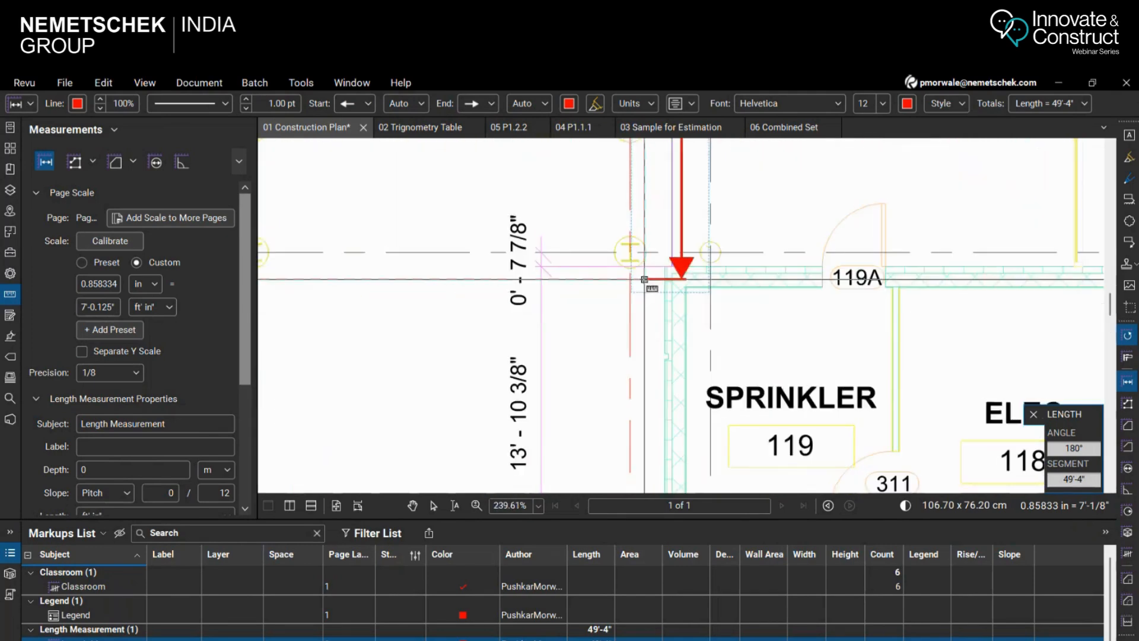
scroll(624, 347, "down", 3)
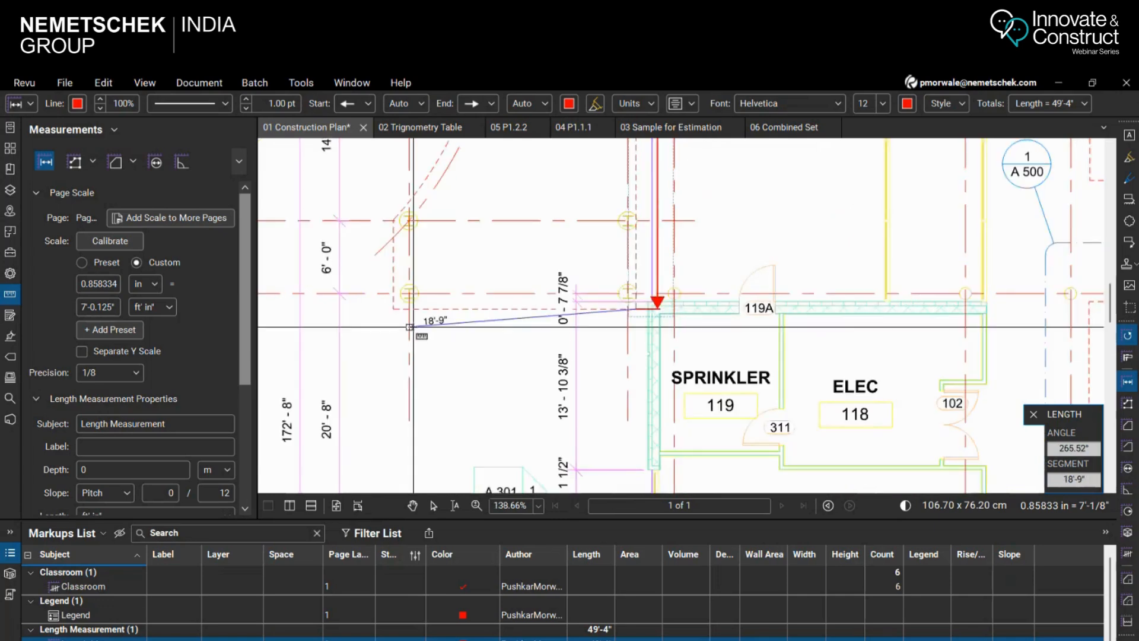
scroll(411, 330, "up", 3)
left_click(442, 402)
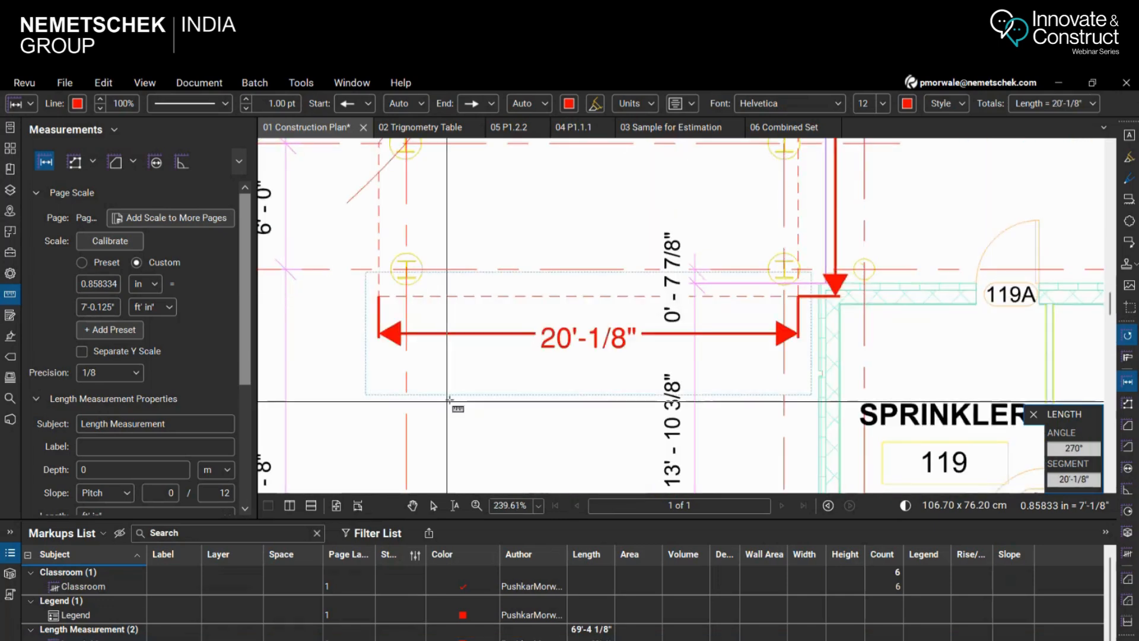
Switch off Disable Line Weights and examine the linework at the wall corner near the canopy's upper end
scroll(650, 266, "down", 5)
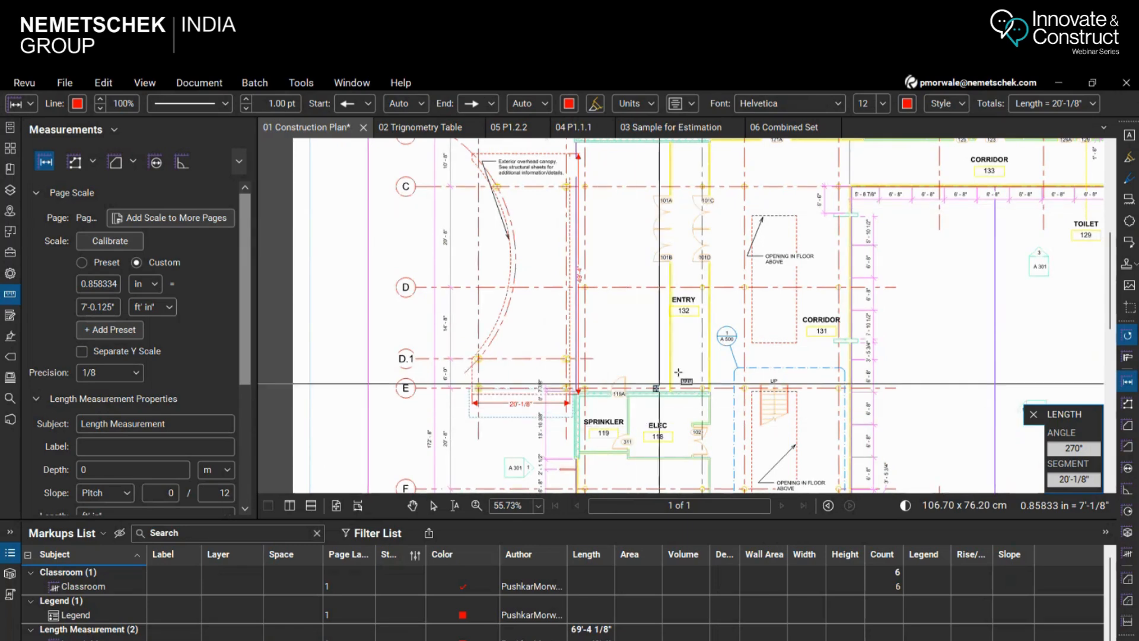
scroll(628, 217, "up", 2)
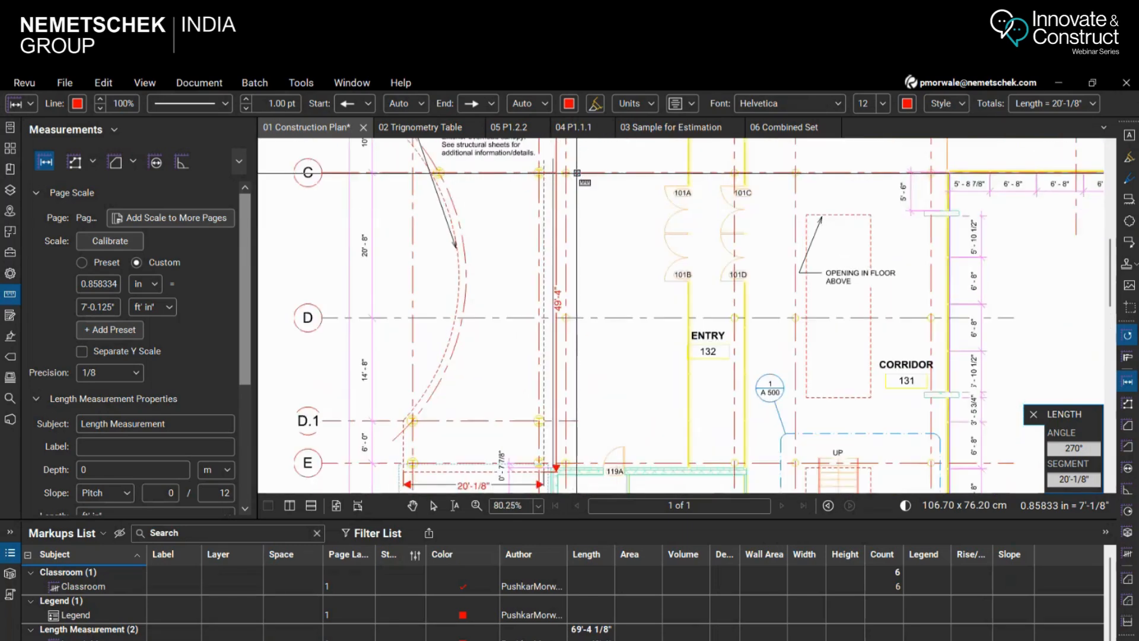
scroll(577, 173, "up", 4)
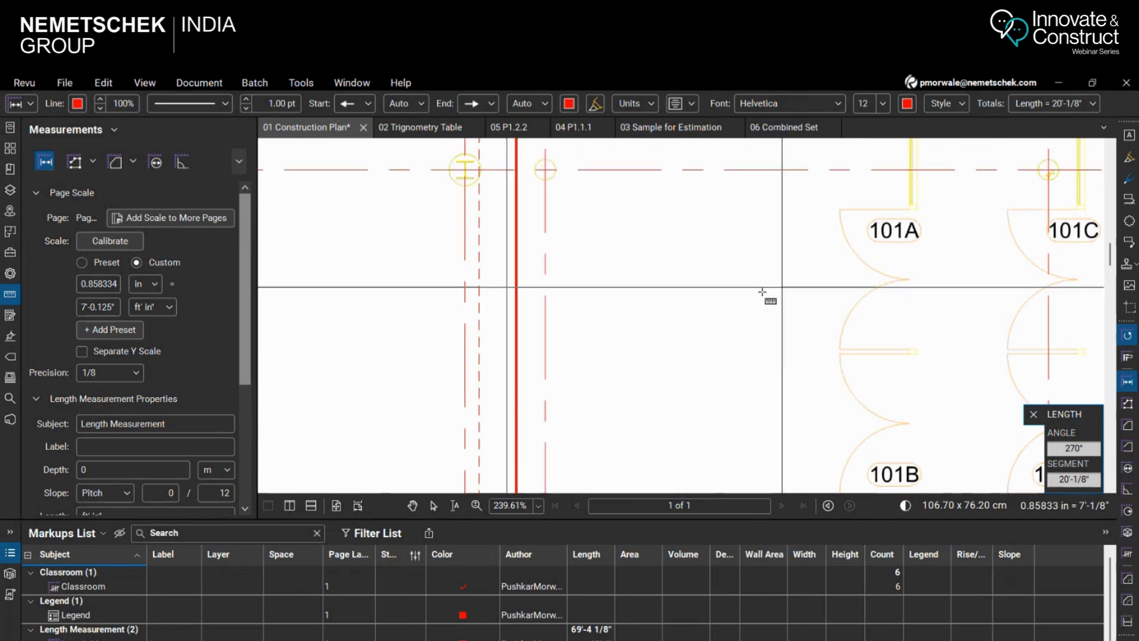
scroll(762, 292, "down", 2)
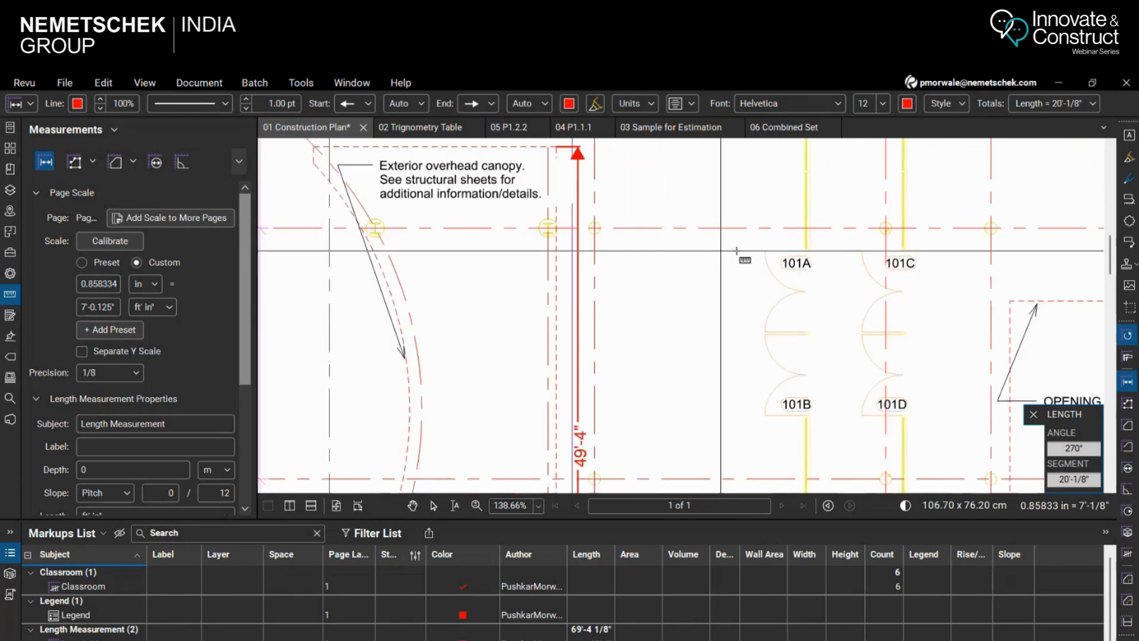
left_click(211, 85)
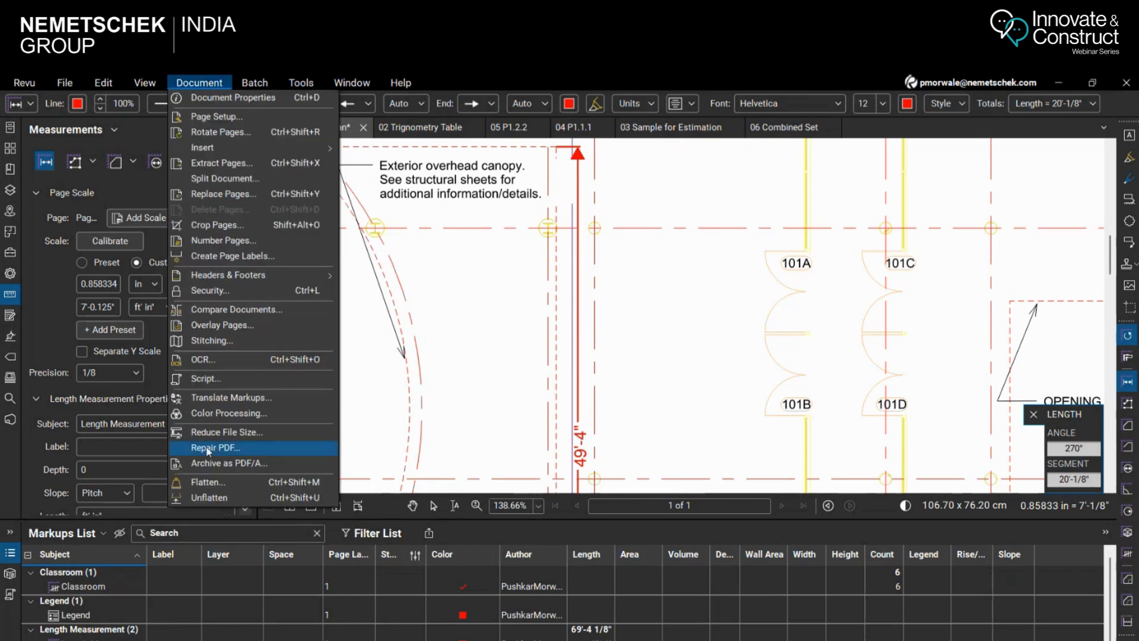
mouse_move(145, 83)
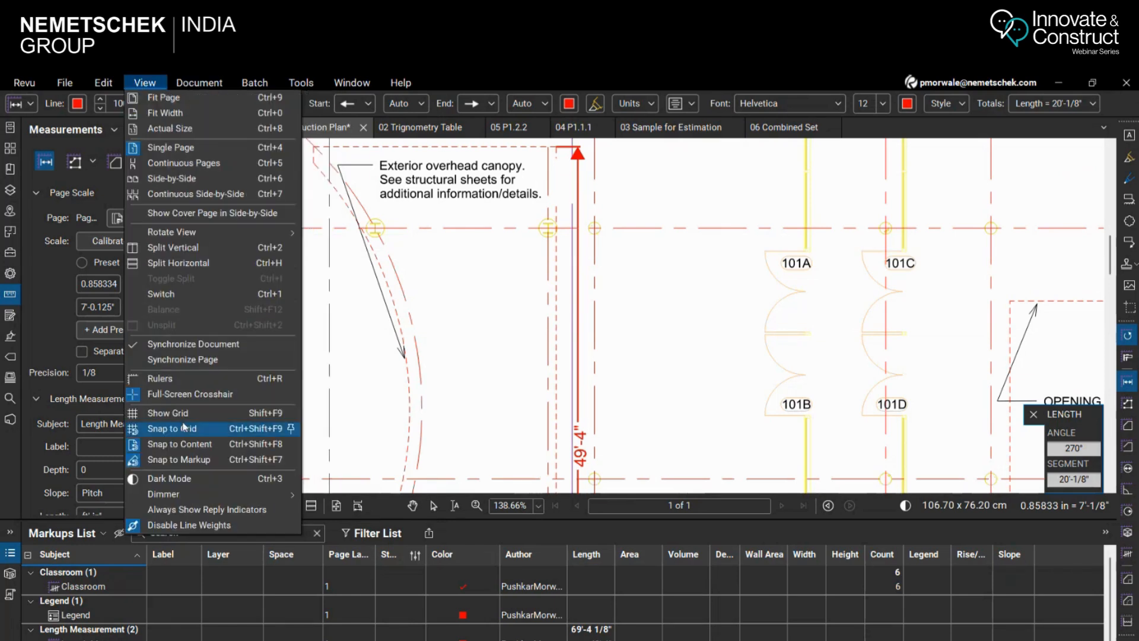
left_click(177, 526)
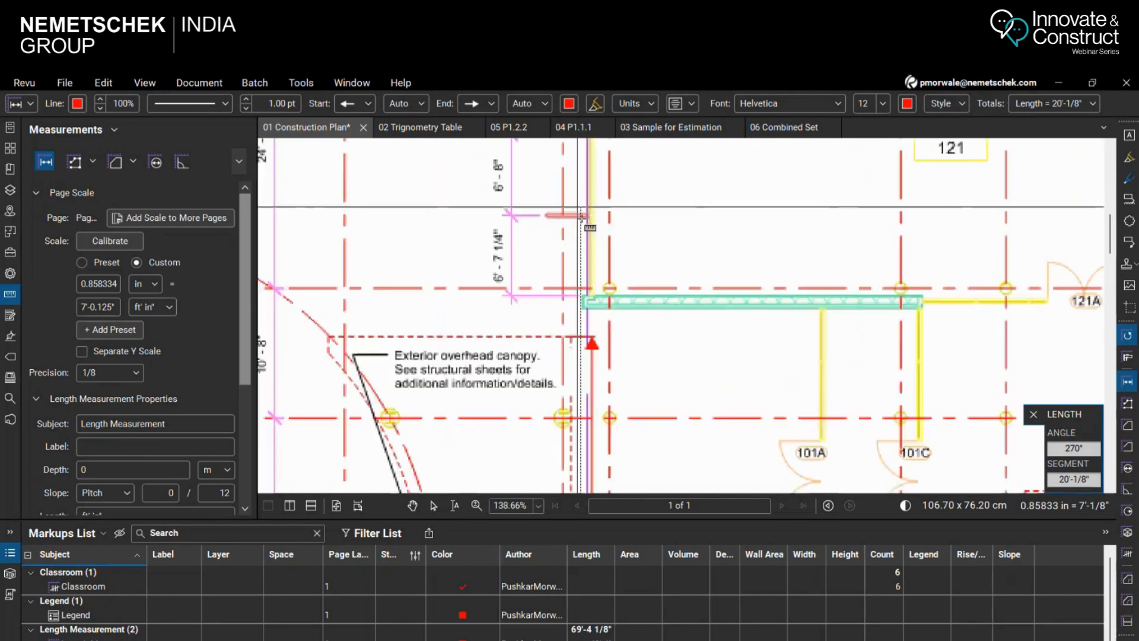
scroll(578, 207, "up", 6)
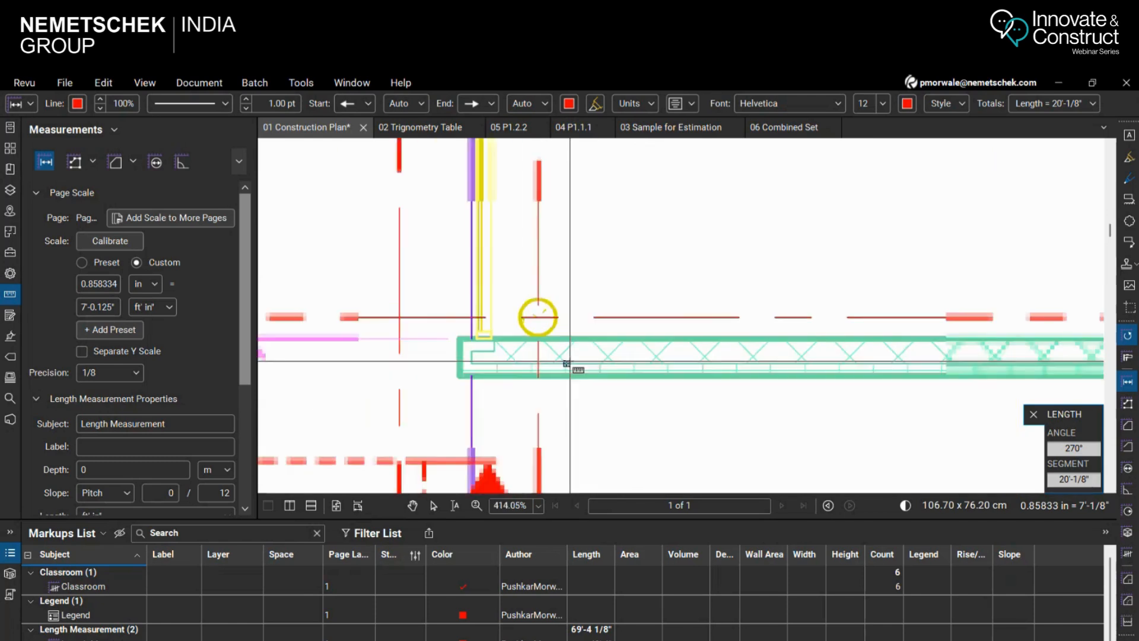
scroll(570, 361, "up", 3)
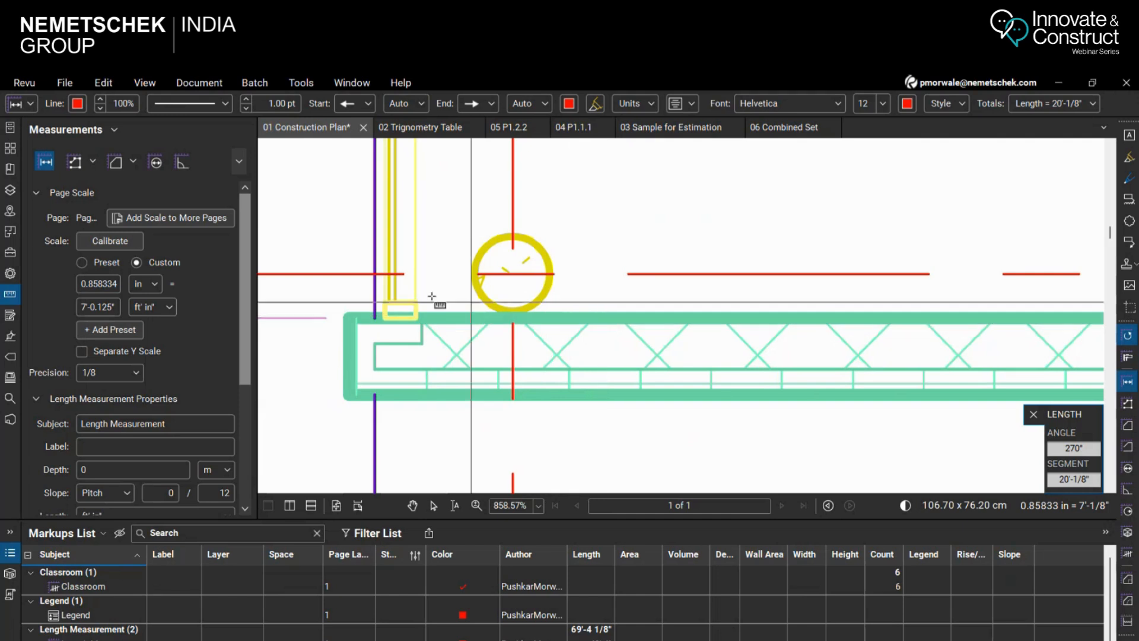
Disable line weights again to restore the thin display of the plan's linework
left_click(152, 87)
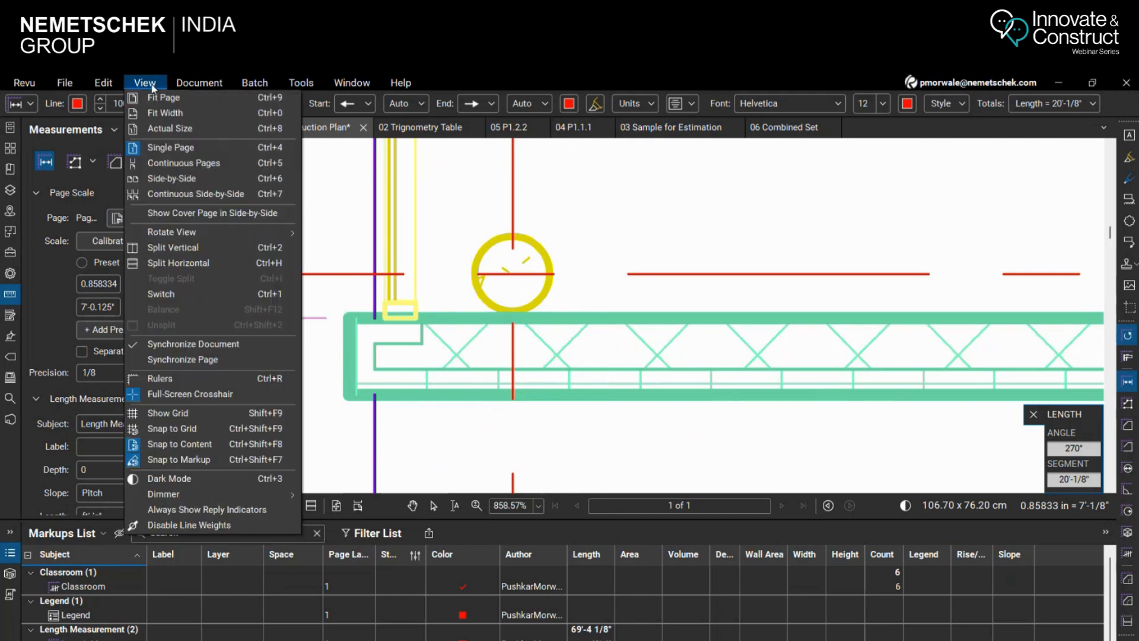
left_click(190, 525)
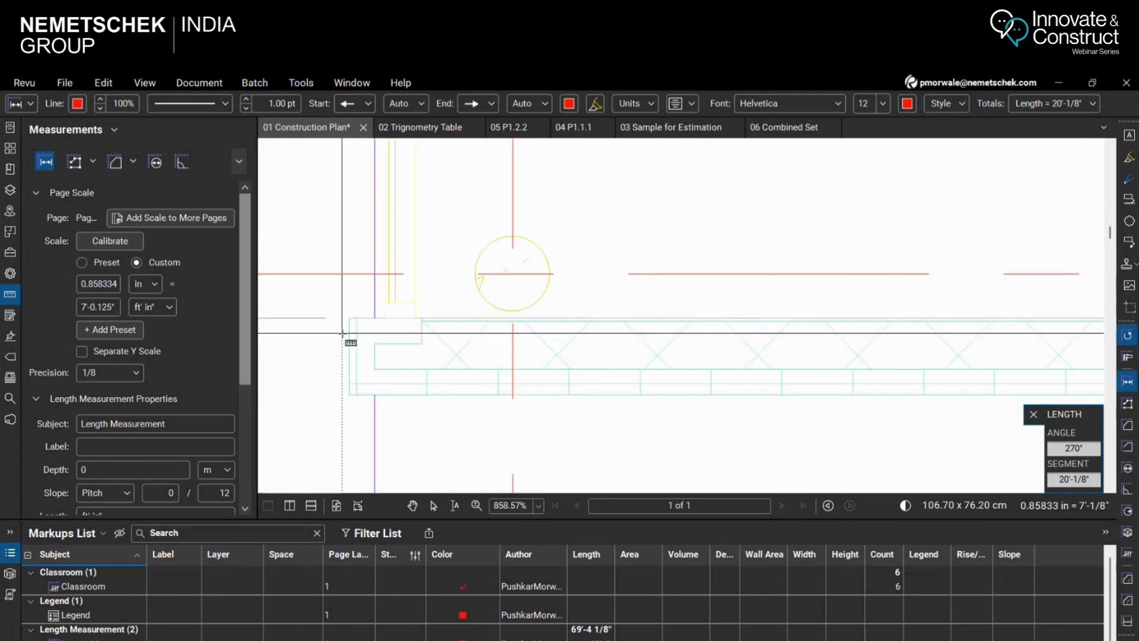
scroll(348, 314, "up", 5)
scroll(504, 326, "down", 6)
scroll(503, 326, "down", 8)
scroll(608, 315, "down", 8)
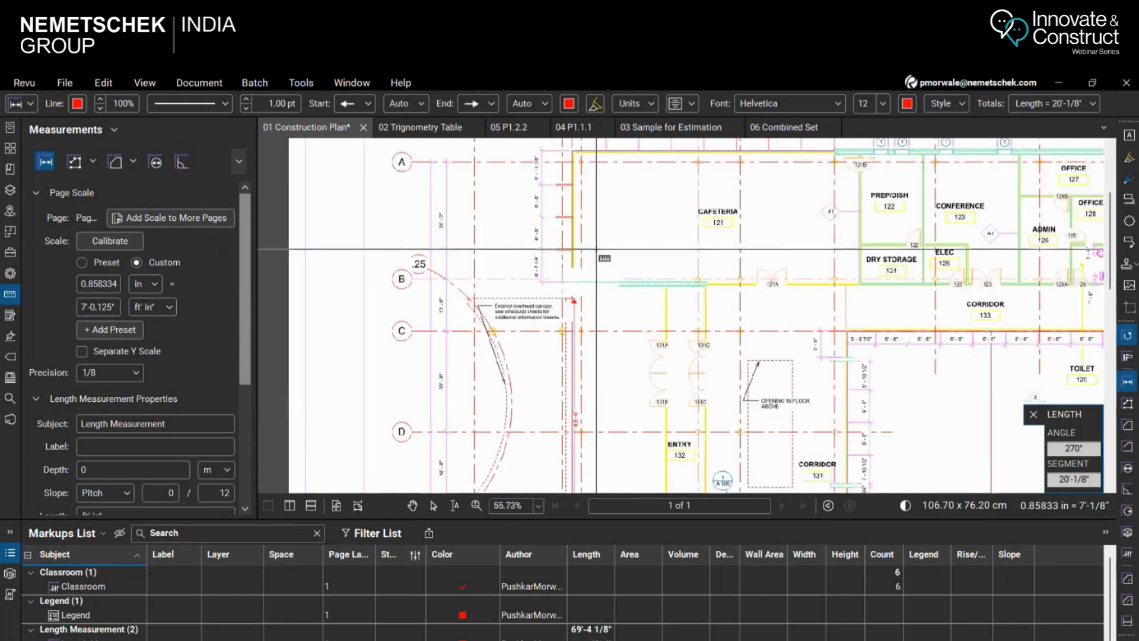
scroll(576, 347, "up", 6)
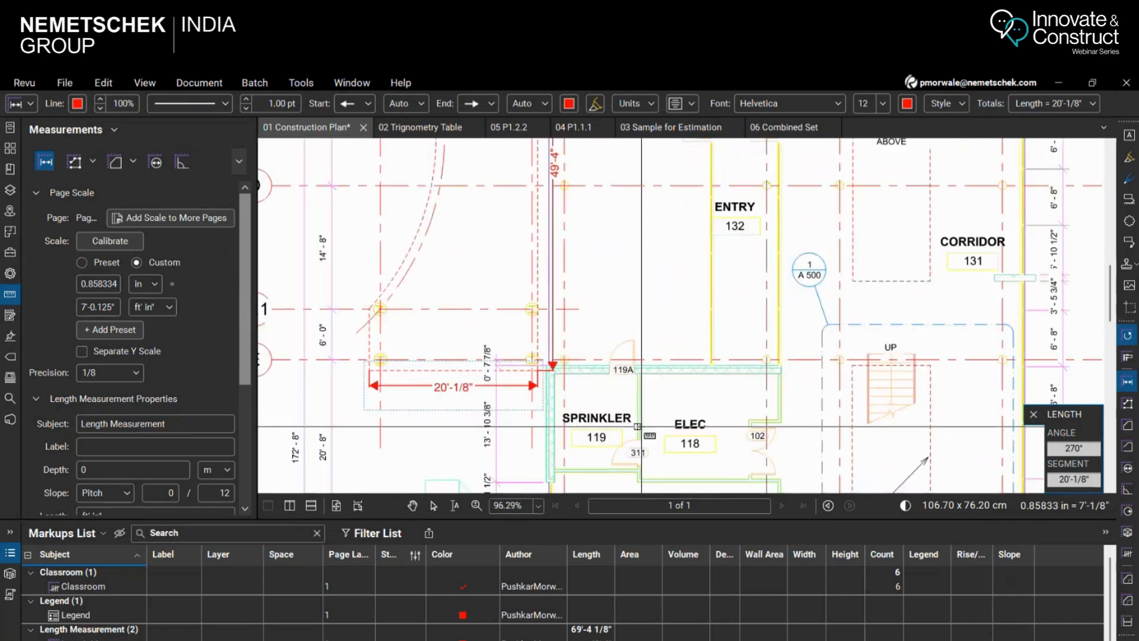
left_click(191, 86)
mouse_move(145, 82)
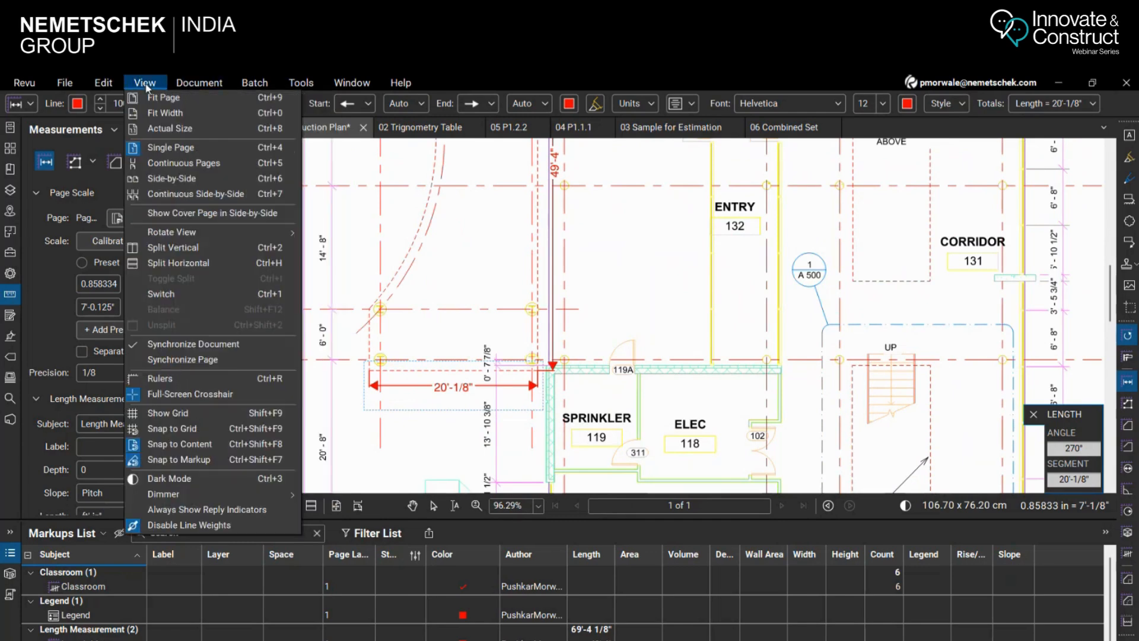
left_click(230, 530)
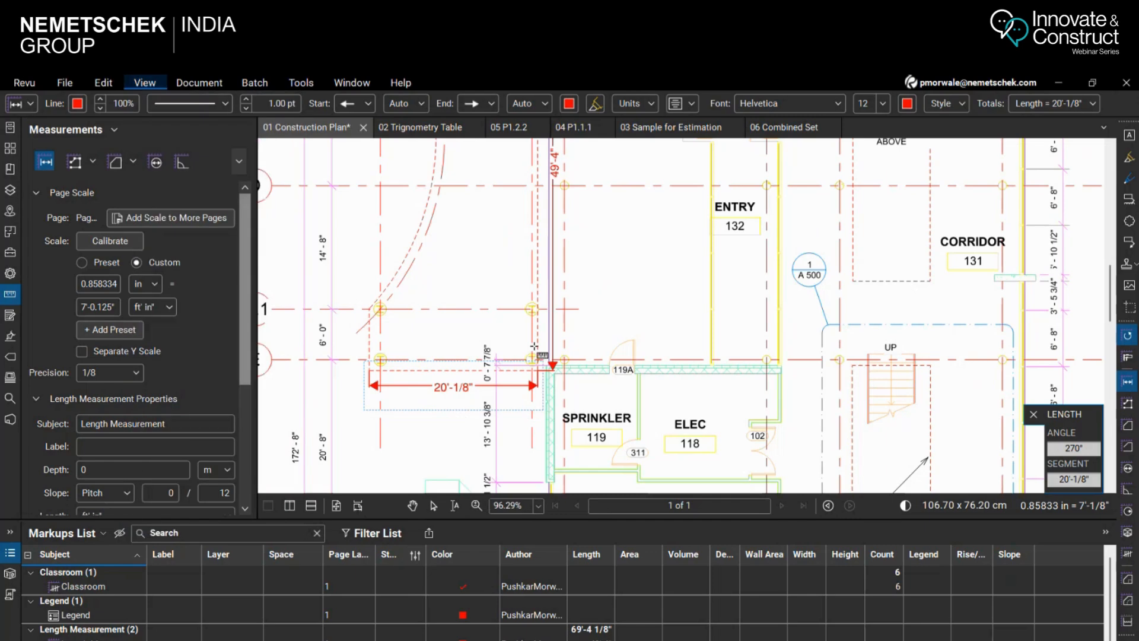
scroll(623, 291, "down", 3)
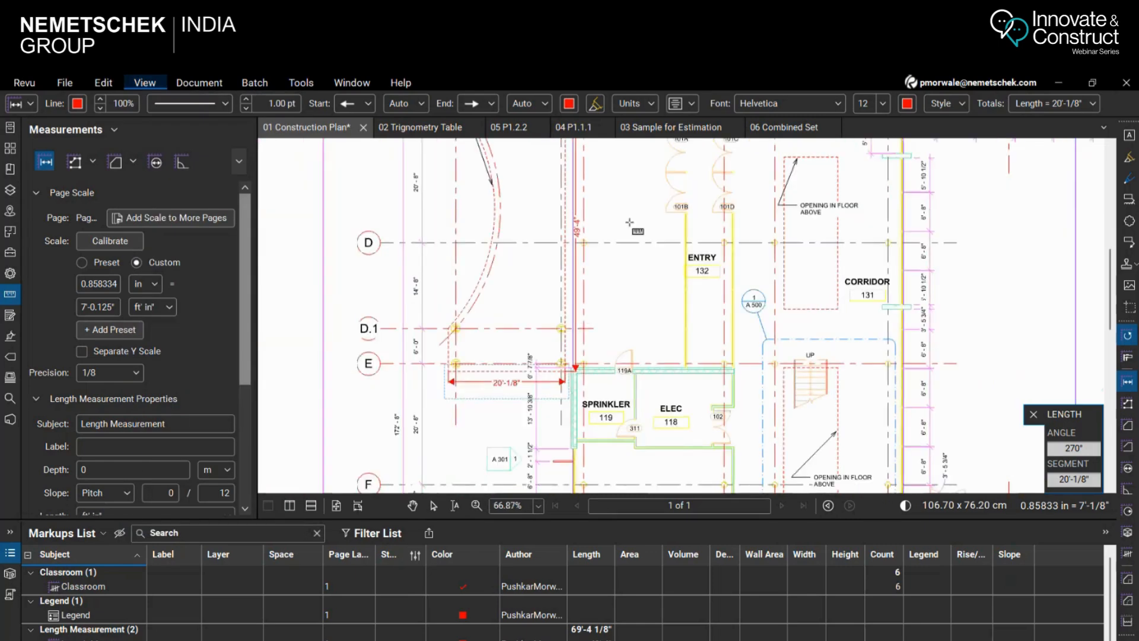
scroll(630, 222, "down", 2)
scroll(620, 294, "up", 2)
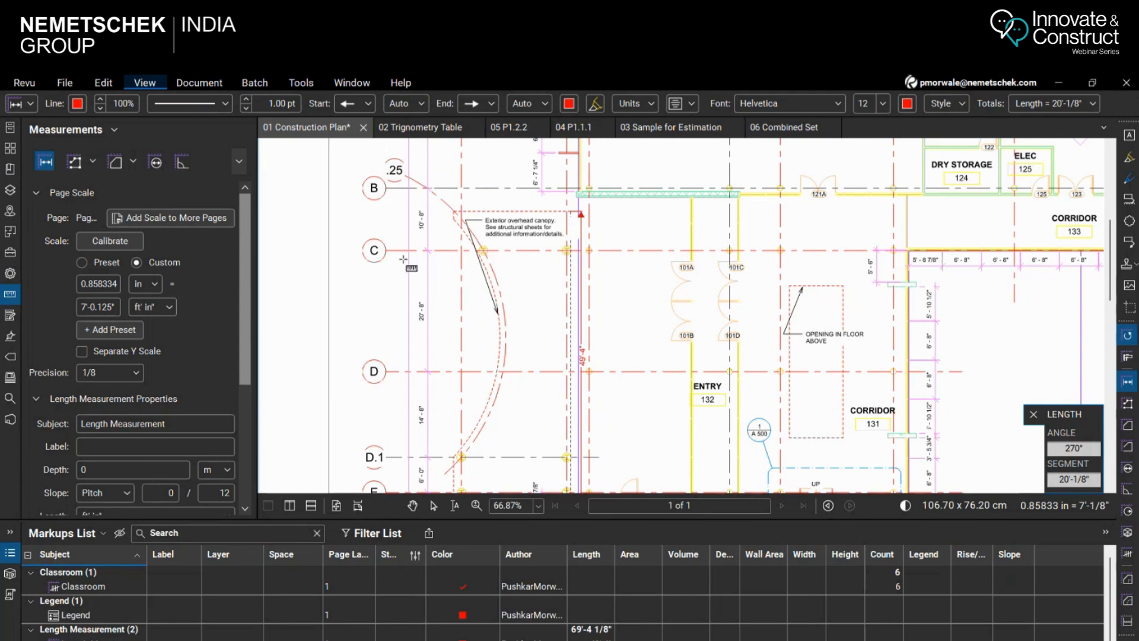
Search the application preferences for "Cross" to locate the Show Full-Screen Crosshair option, and accept the preferences
left_click(26, 83)
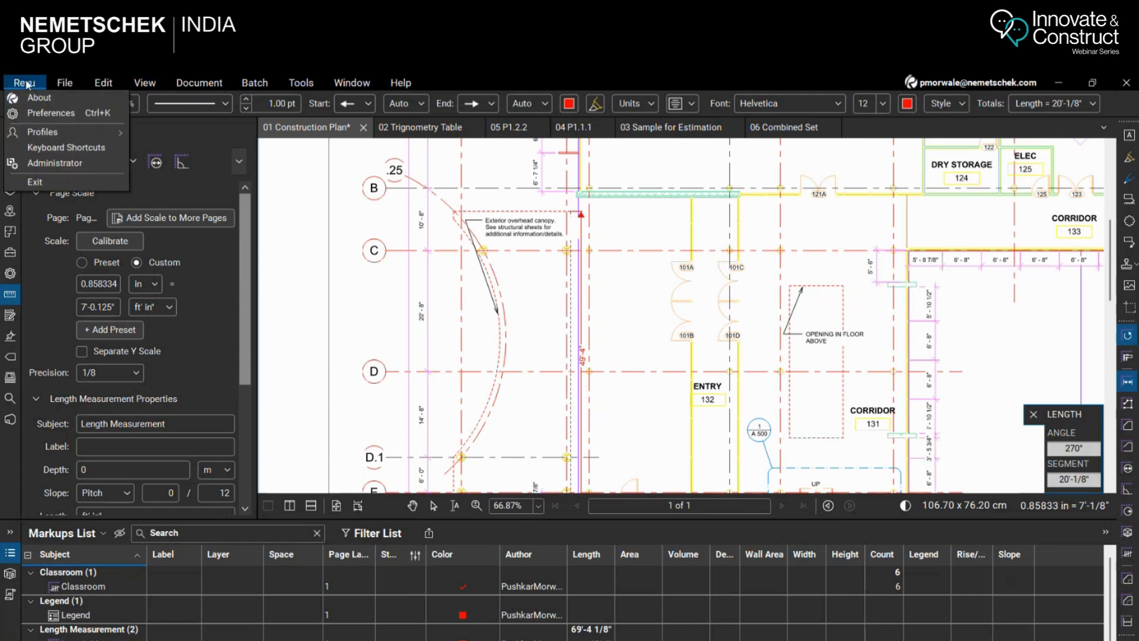
left_click(54, 117)
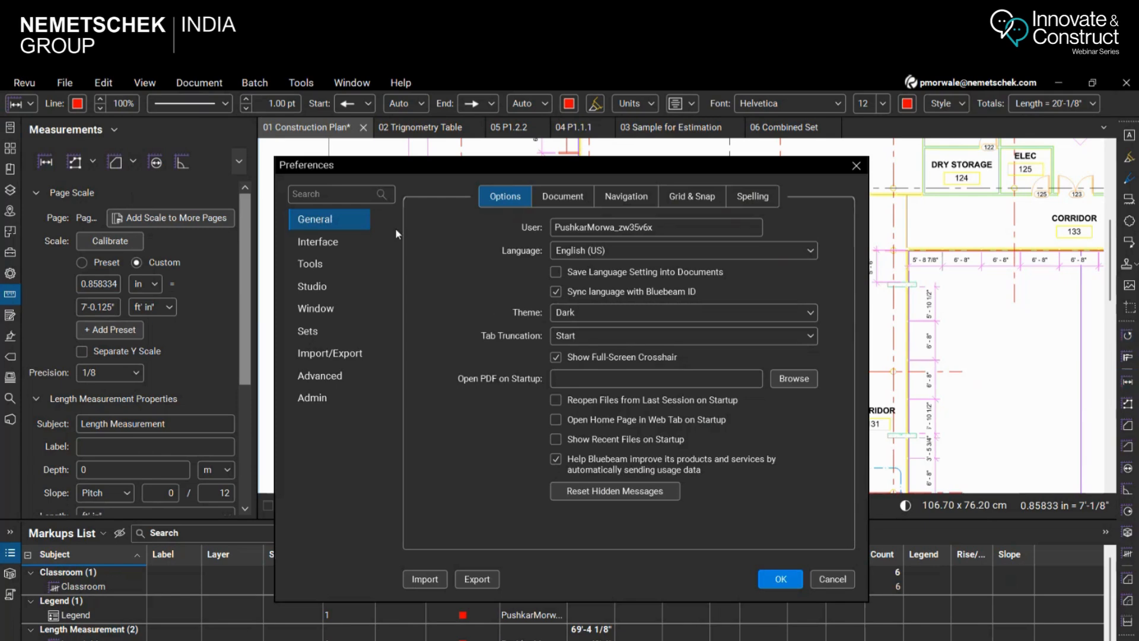
left_click(343, 196)
type("Cos")
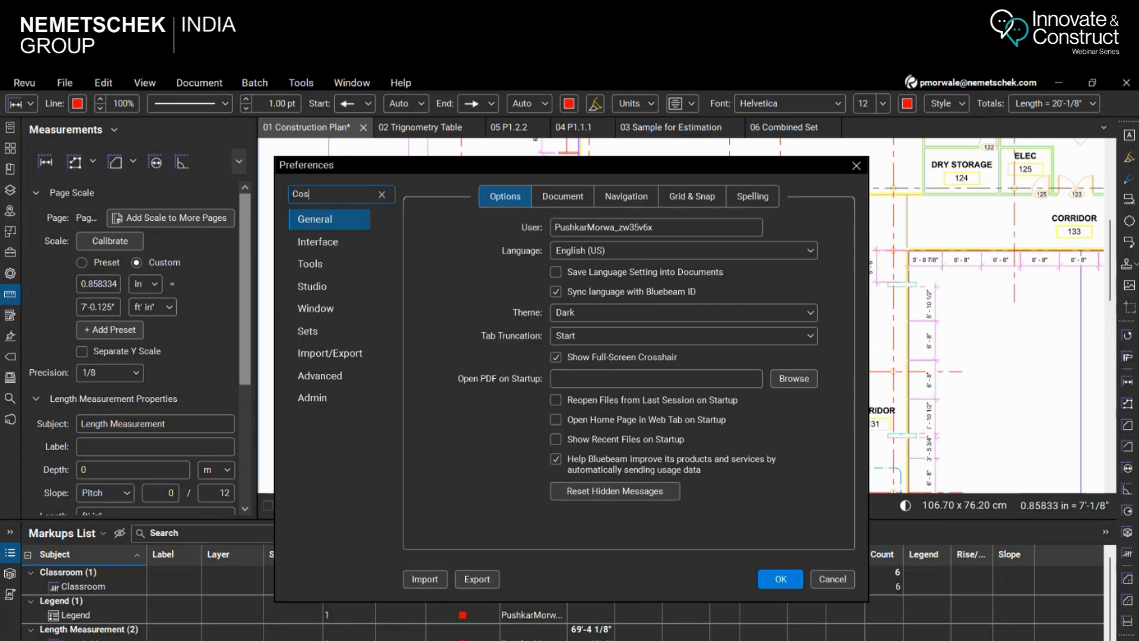
key("BackSpace")
key("BackSpace")
type("ross")
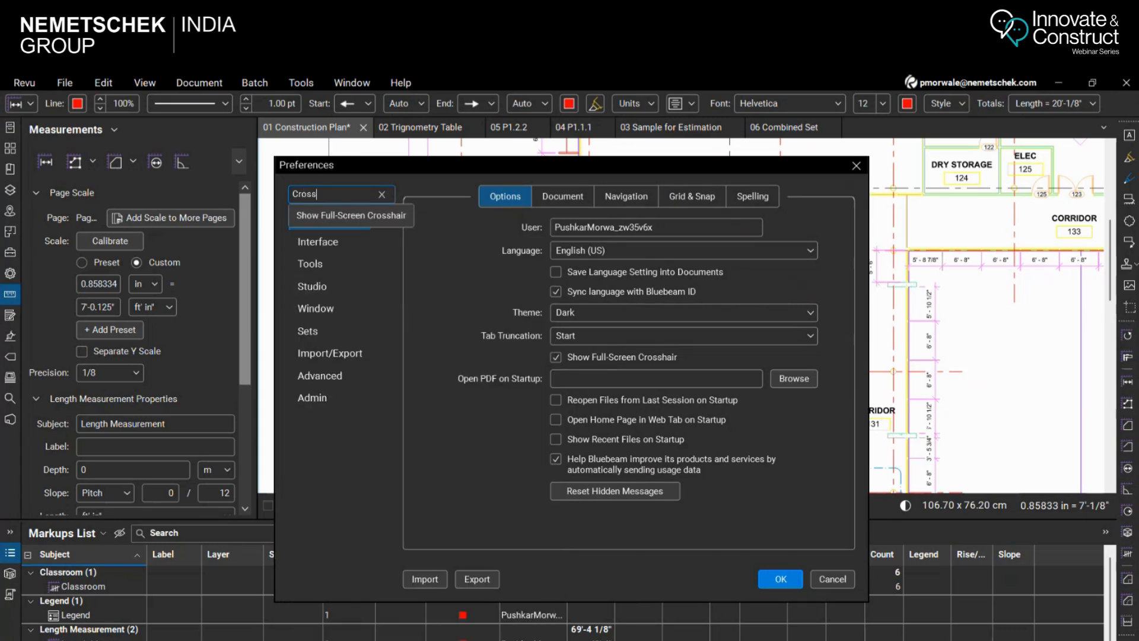
left_click(325, 223)
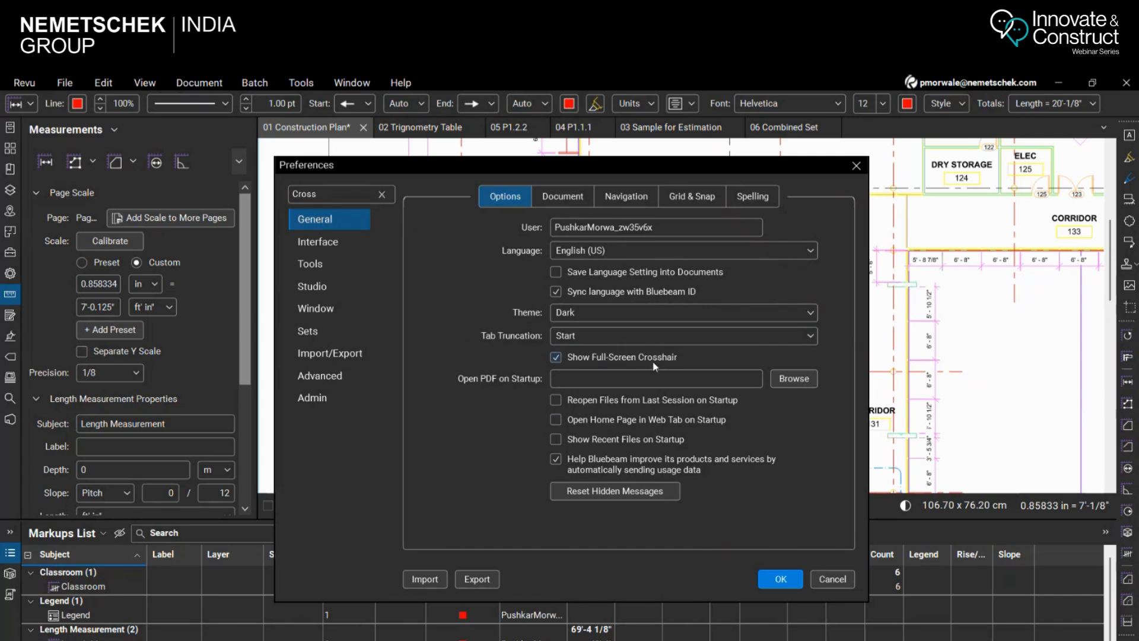
left_click(781, 579)
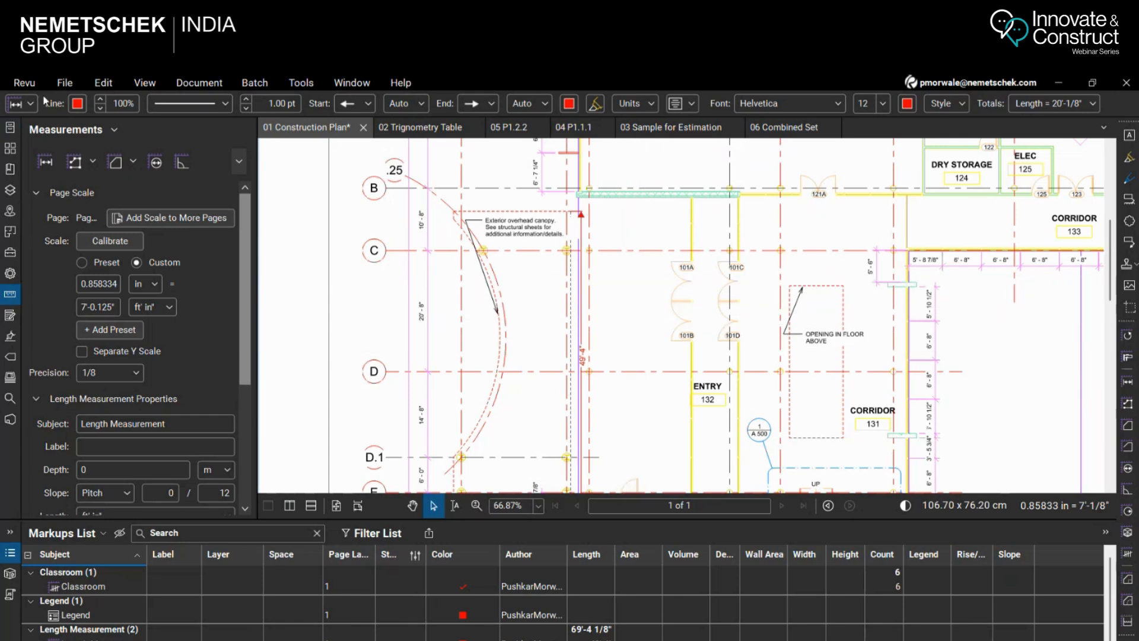
Turn off Show Full-Screen Crosshair in the general preferences and check the cursor over the canopy area
left_click(25, 82)
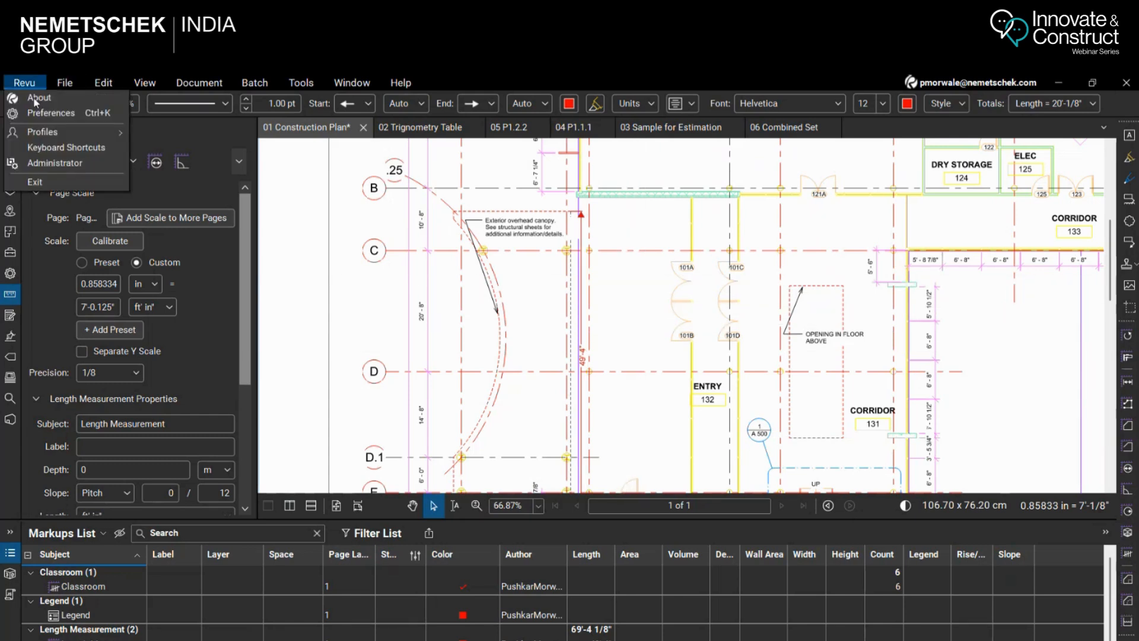
left_click(57, 117)
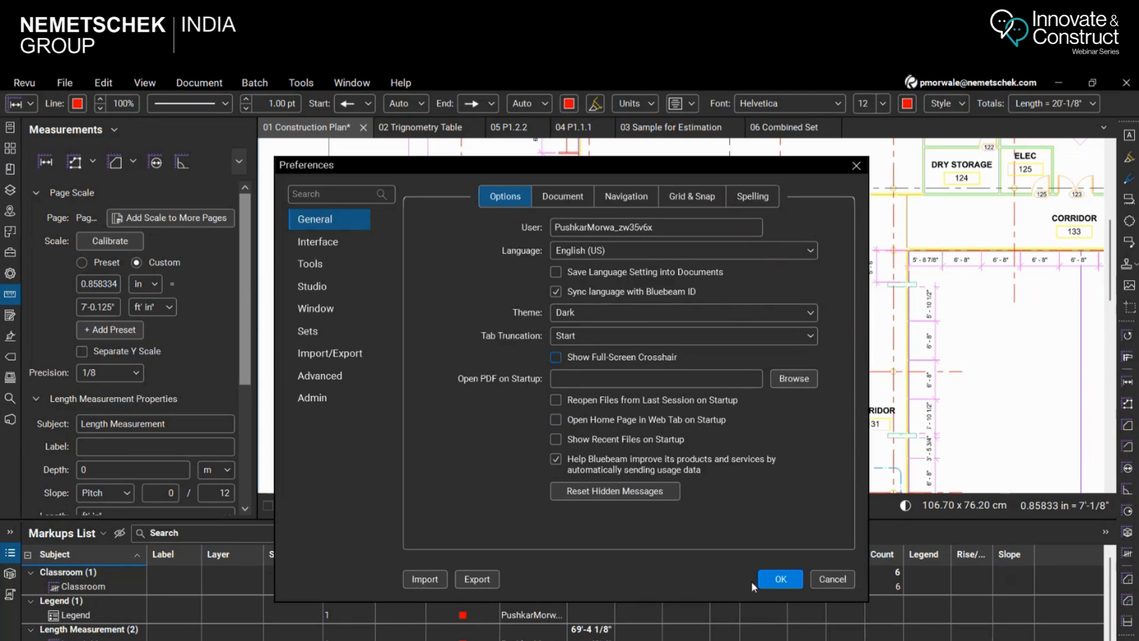
left_click(779, 577)
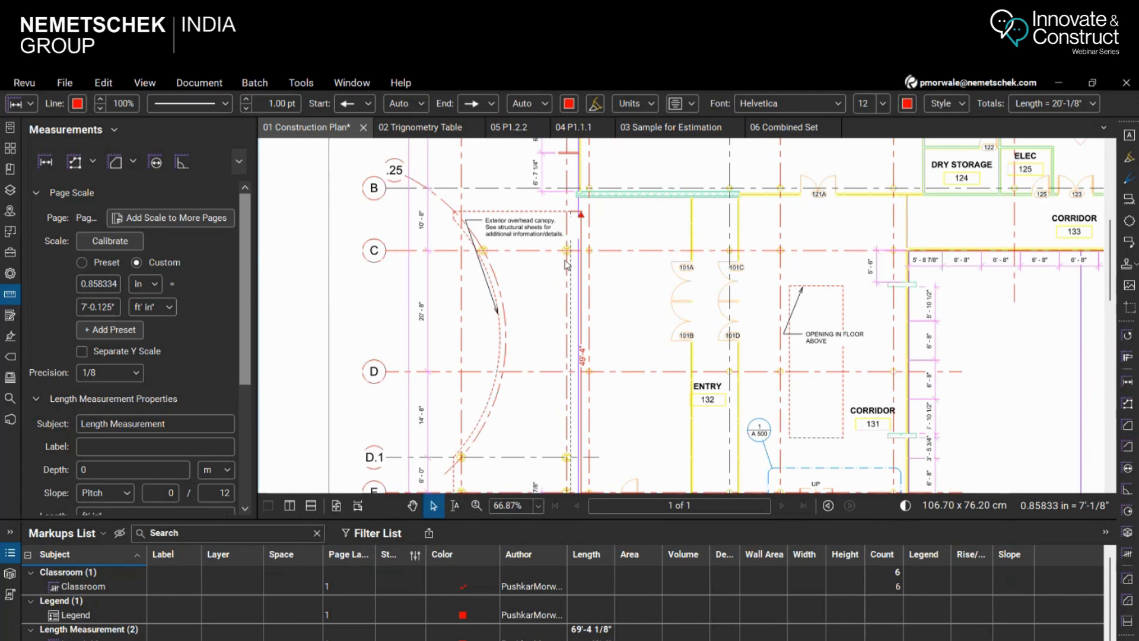
scroll(566, 265, "up", 3)
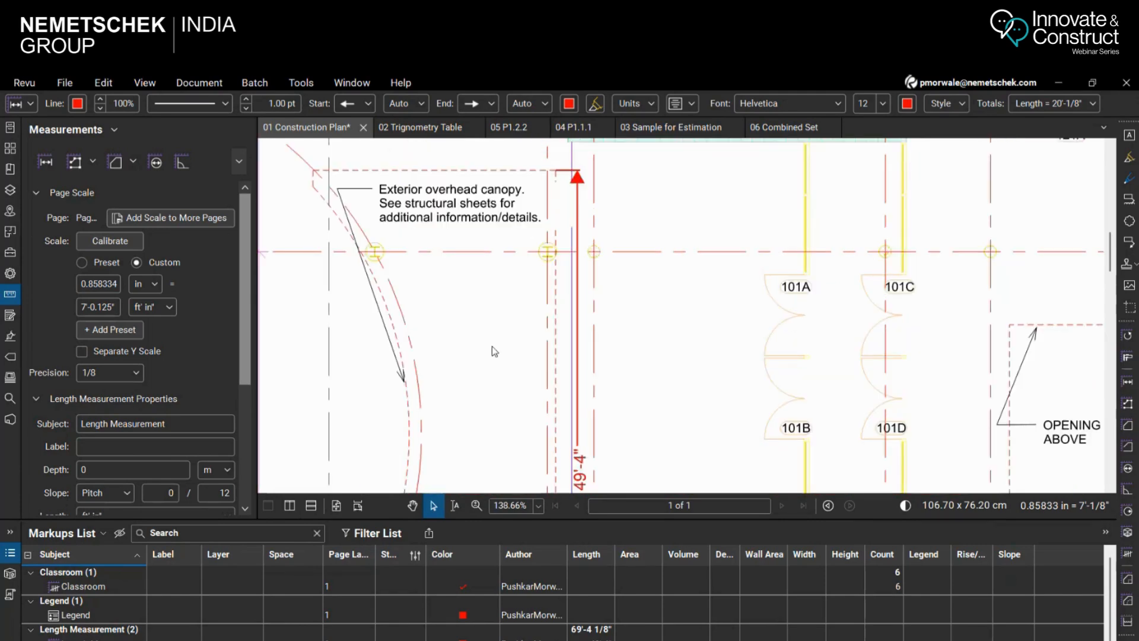
Turn Show Full-Screen Crosshair back on in the general preferences
left_click(24, 83)
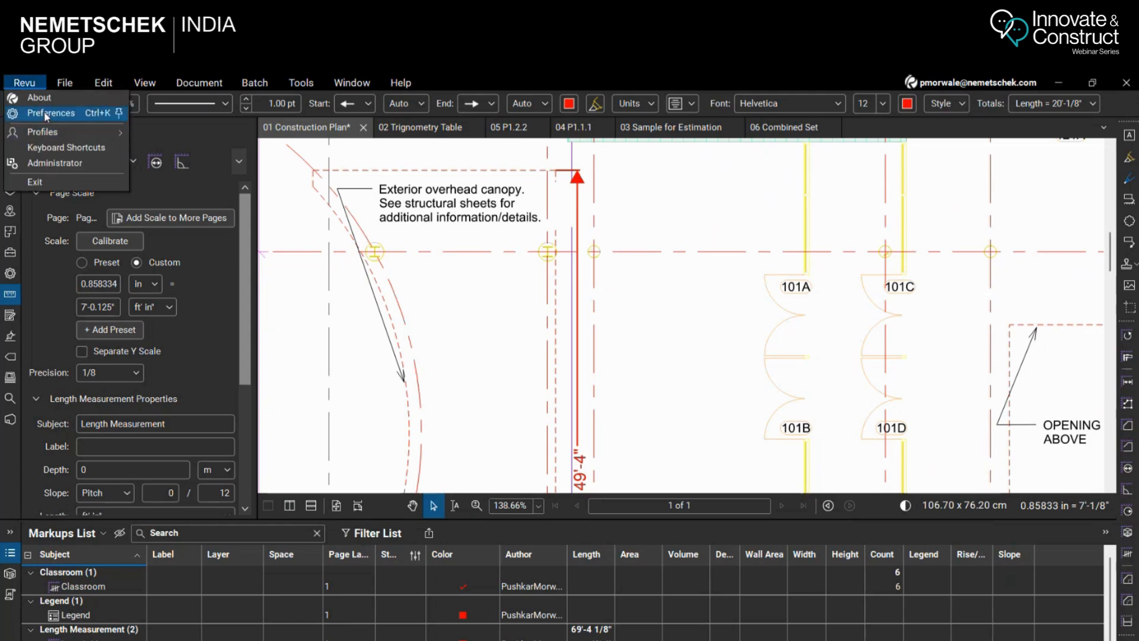
mouse_move(50, 133)
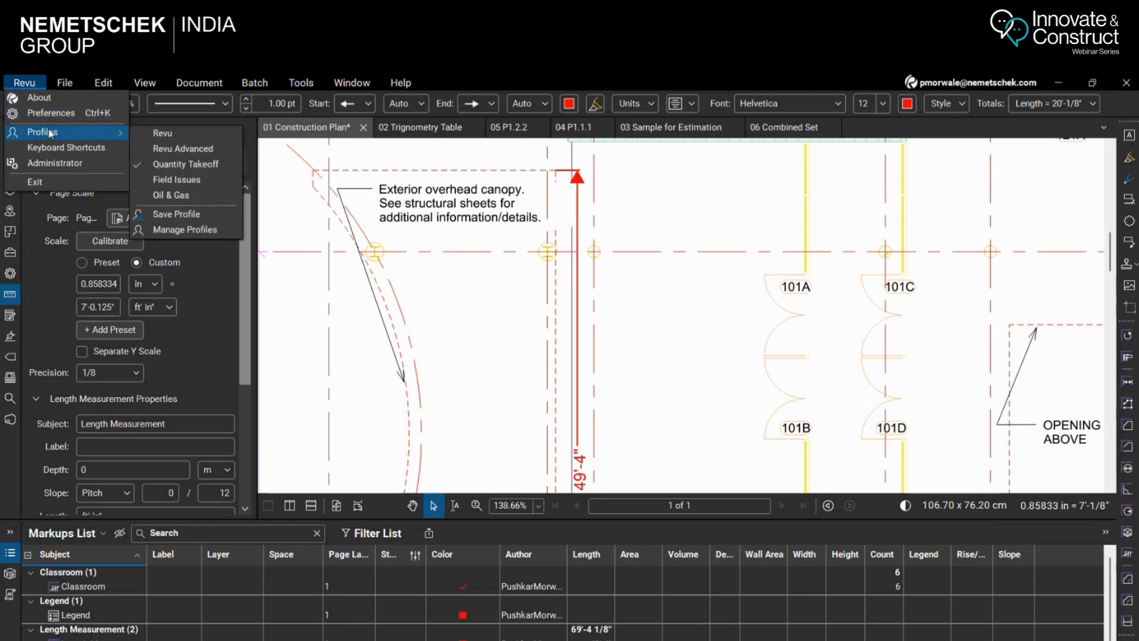
left_click(51, 113)
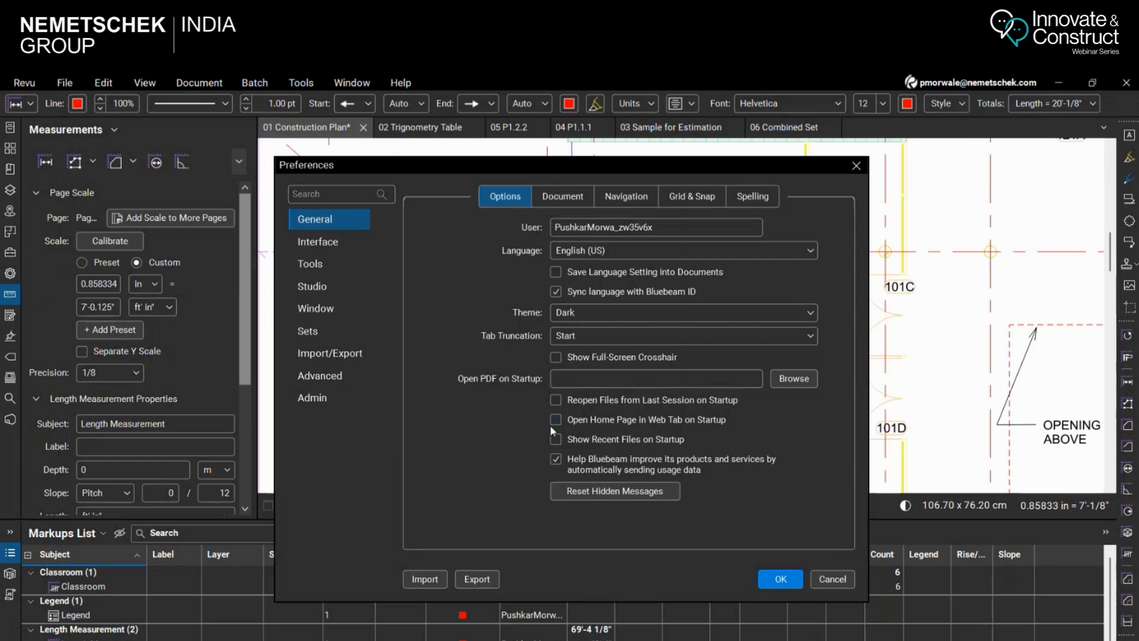
left_click(775, 581)
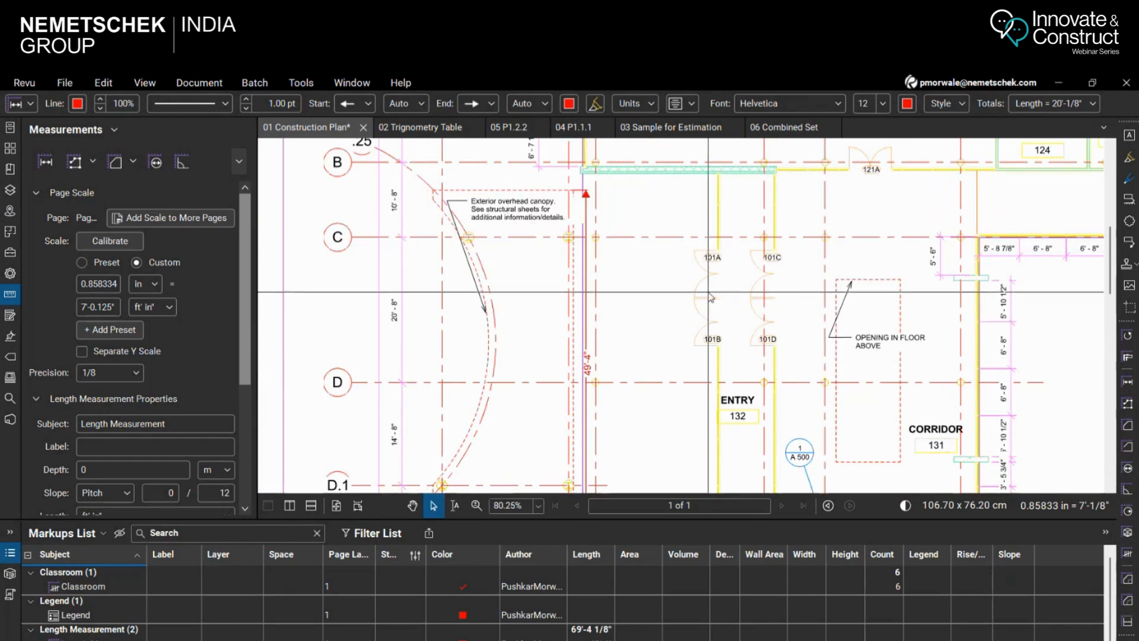
Select the canopy's lower-edge length measurement and review the Length Measurement entries in the temporarily enlarged Markups List
scroll(452, 231, "down", 3)
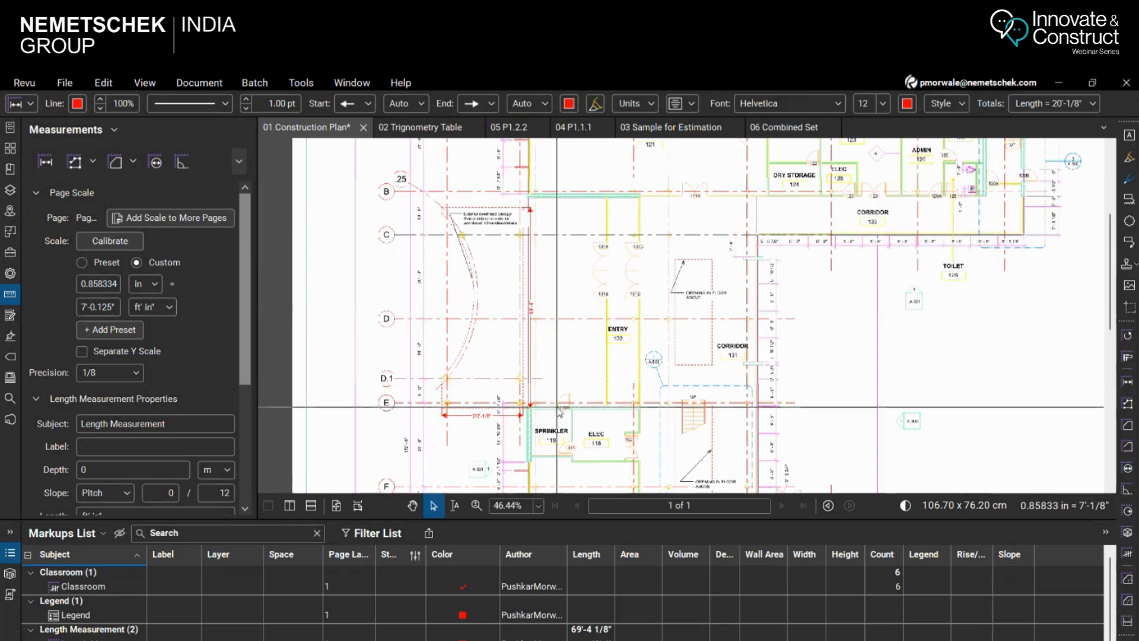
scroll(521, 272, "up", 1)
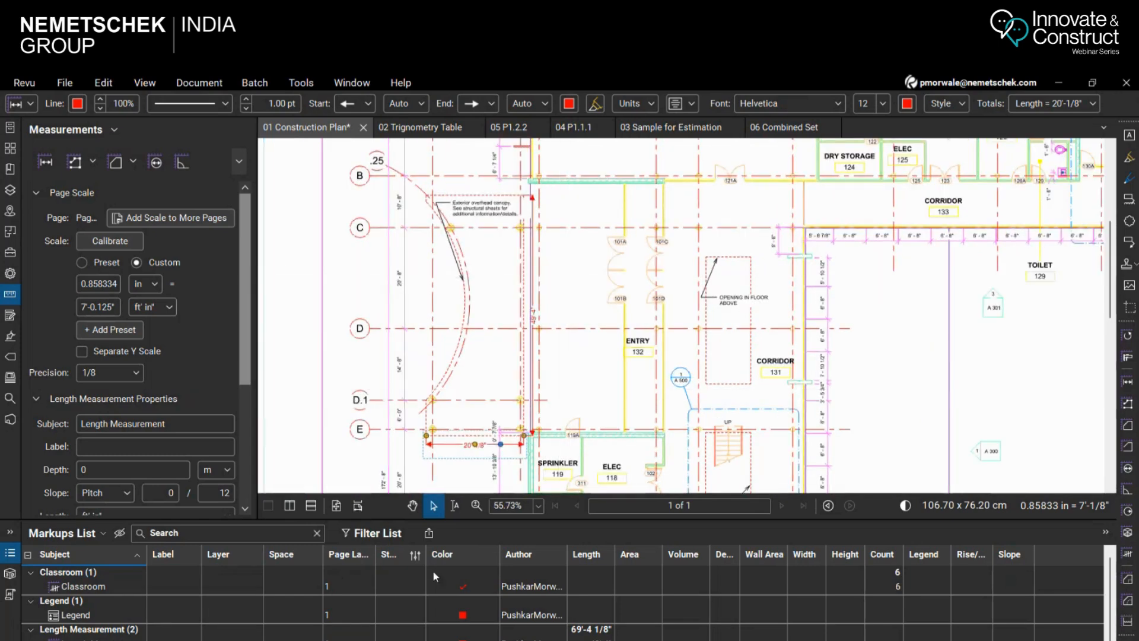
left_click_drag(490, 521, 497, 398)
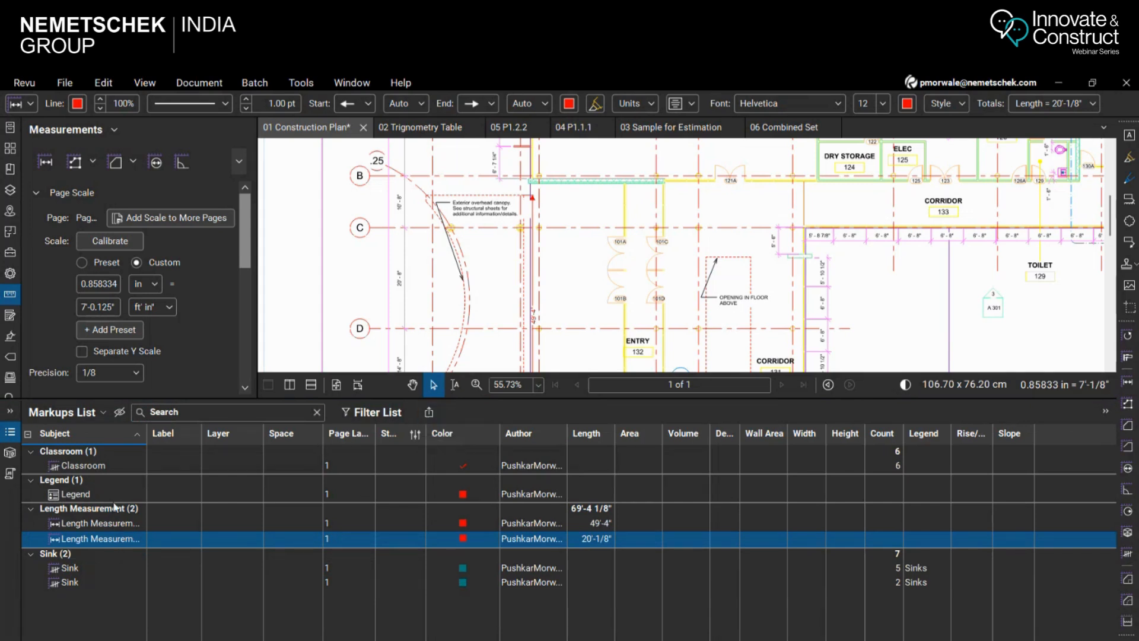
left_click_drag(538, 401, 538, 552)
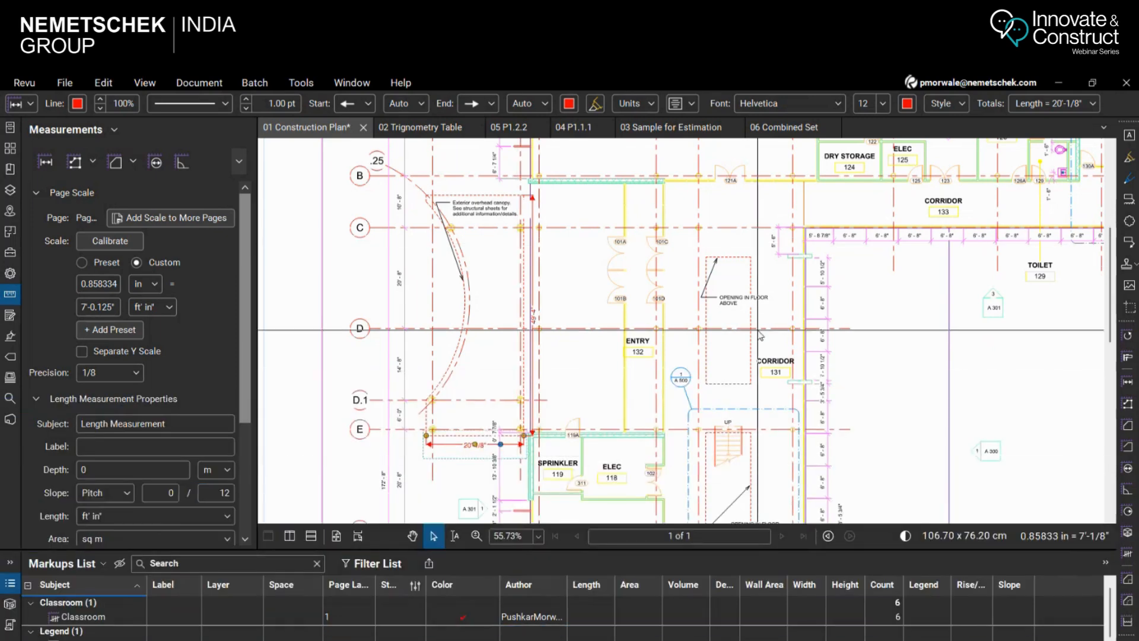
Start an Area measurement of the exterior overhead canopy and place its two corners along the upper edge
scroll(467, 298, "down", 1)
scroll(468, 299, "up", 4)
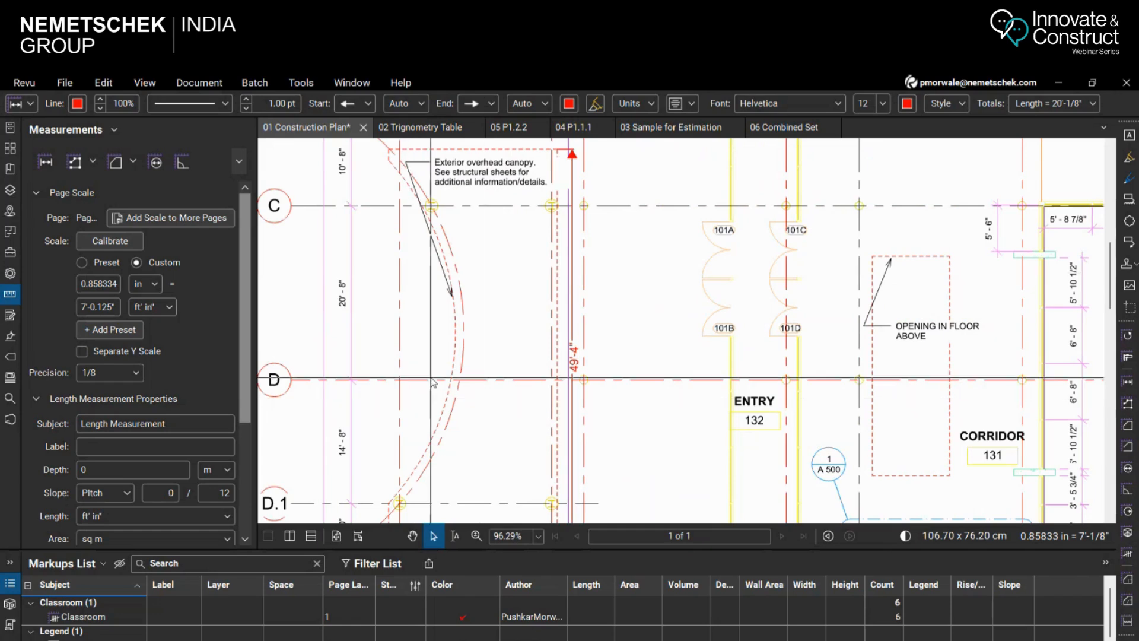
scroll(436, 357, "down", 2)
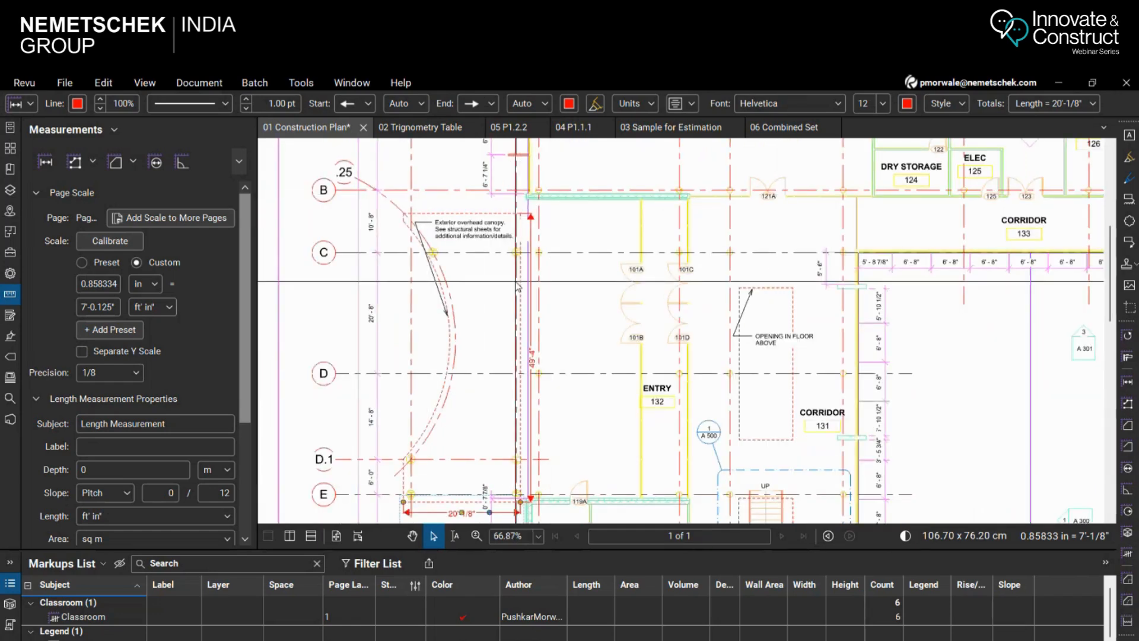
left_click(349, 83)
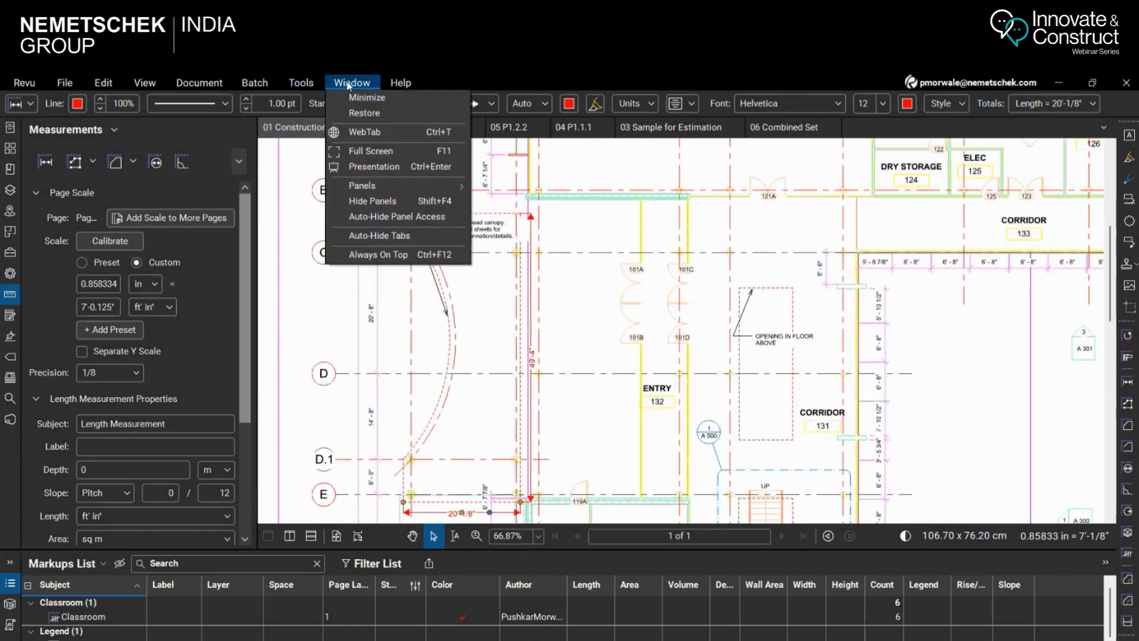
mouse_move(308, 84)
mouse_move(317, 129)
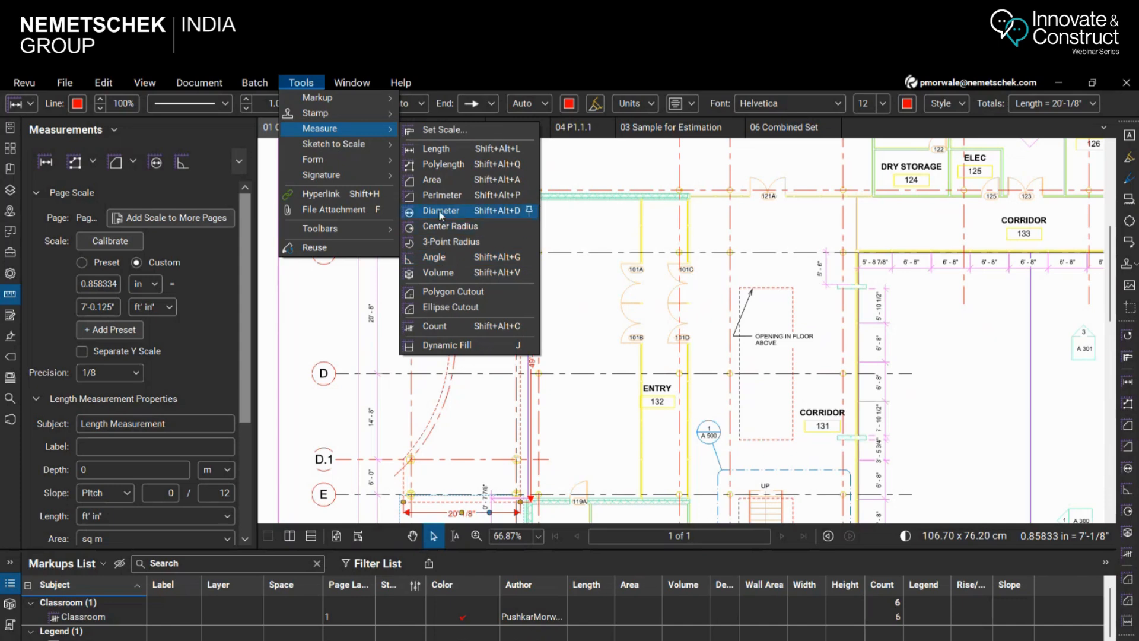
left_click(439, 180)
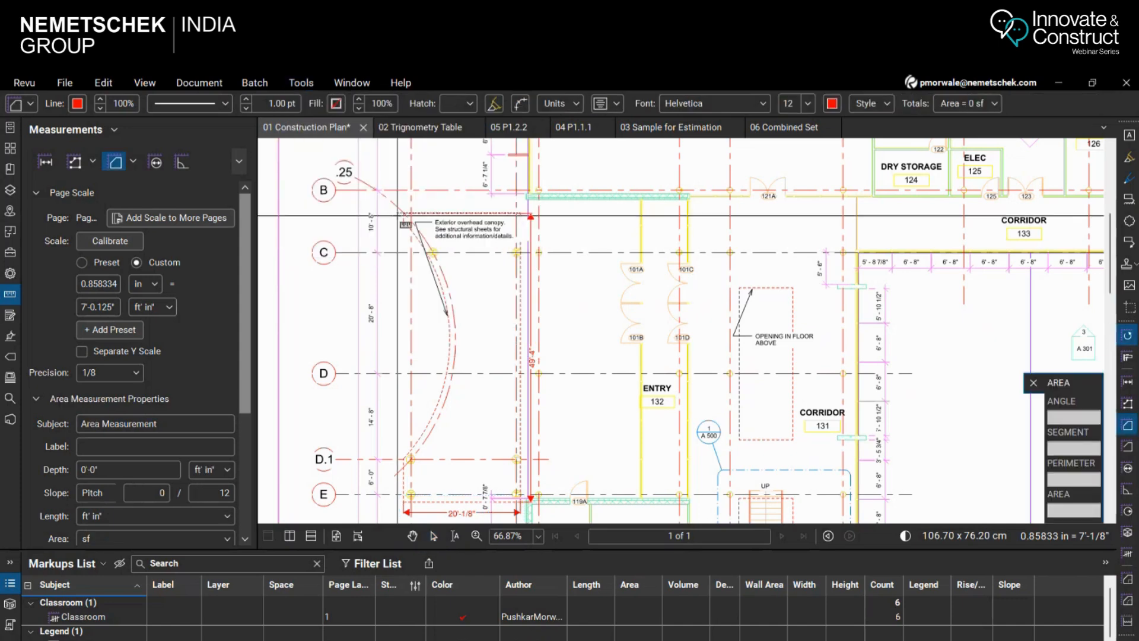
scroll(412, 230, "up", 5)
scroll(414, 220, "up", 3)
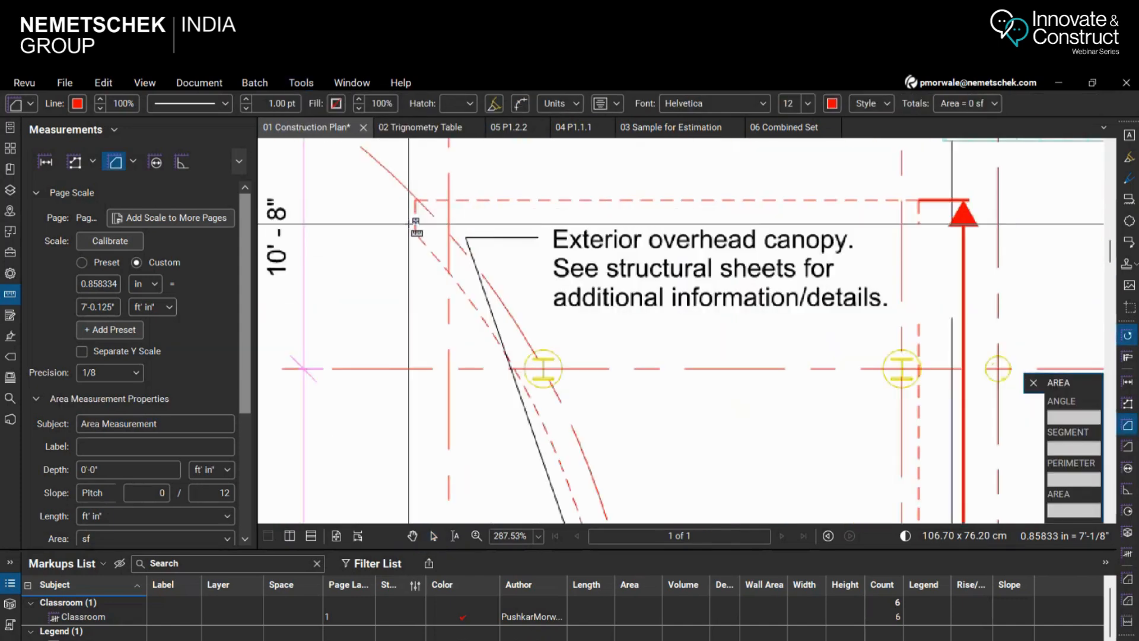
left_click(416, 201)
left_click(917, 200)
scroll(911, 205, "down", 9)
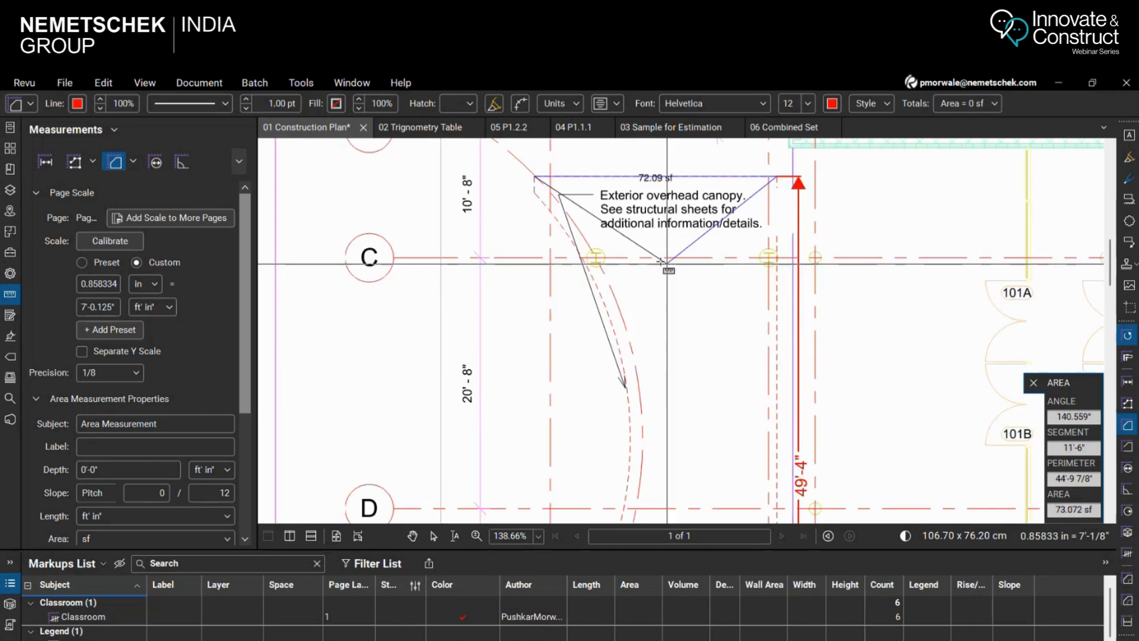
Extend the area outline through the canopy's two lower corners and up to the start of its curve at grid D.1
scroll(733, 515, "up", 3)
scroll(712, 297, "down", 2)
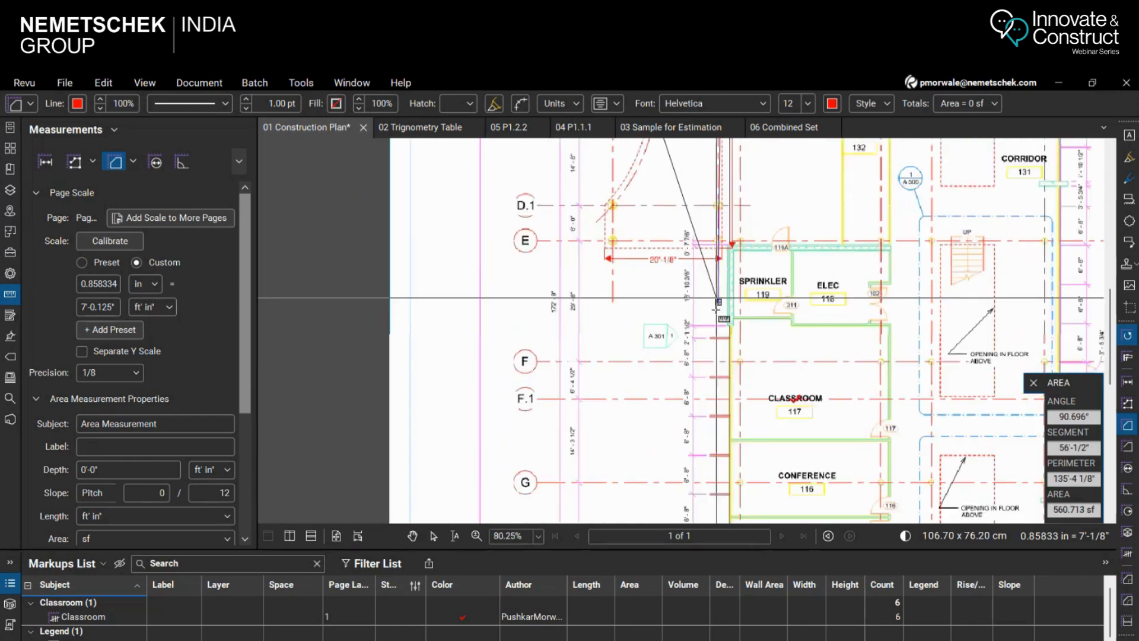
scroll(708, 231, "up", 2)
scroll(715, 256, "up", 4)
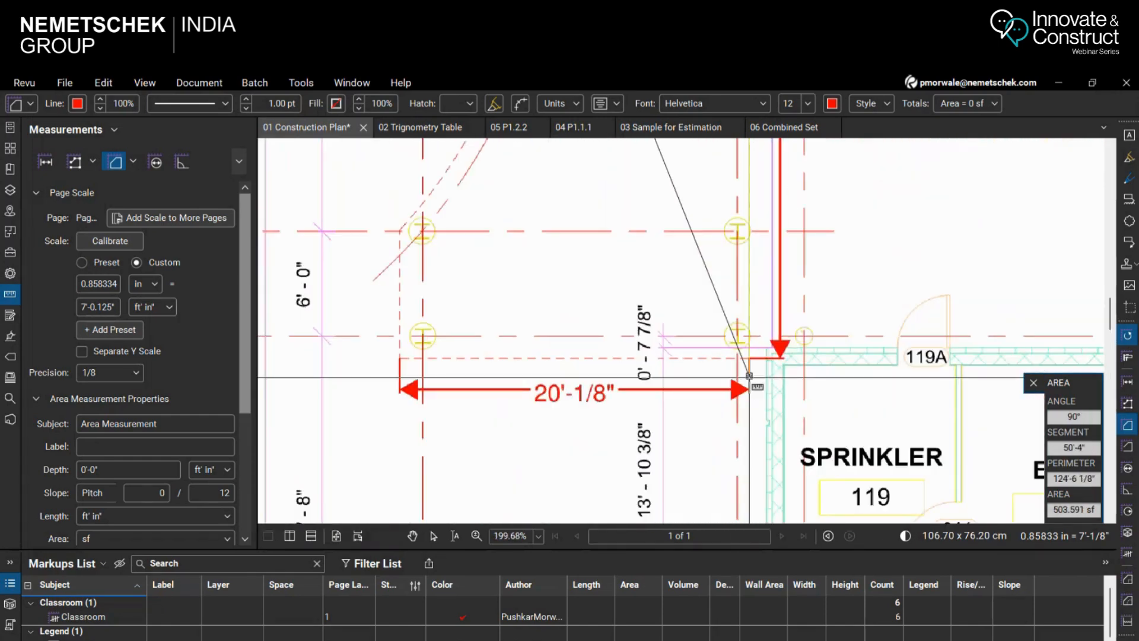
left_click(775, 359)
left_click(400, 359)
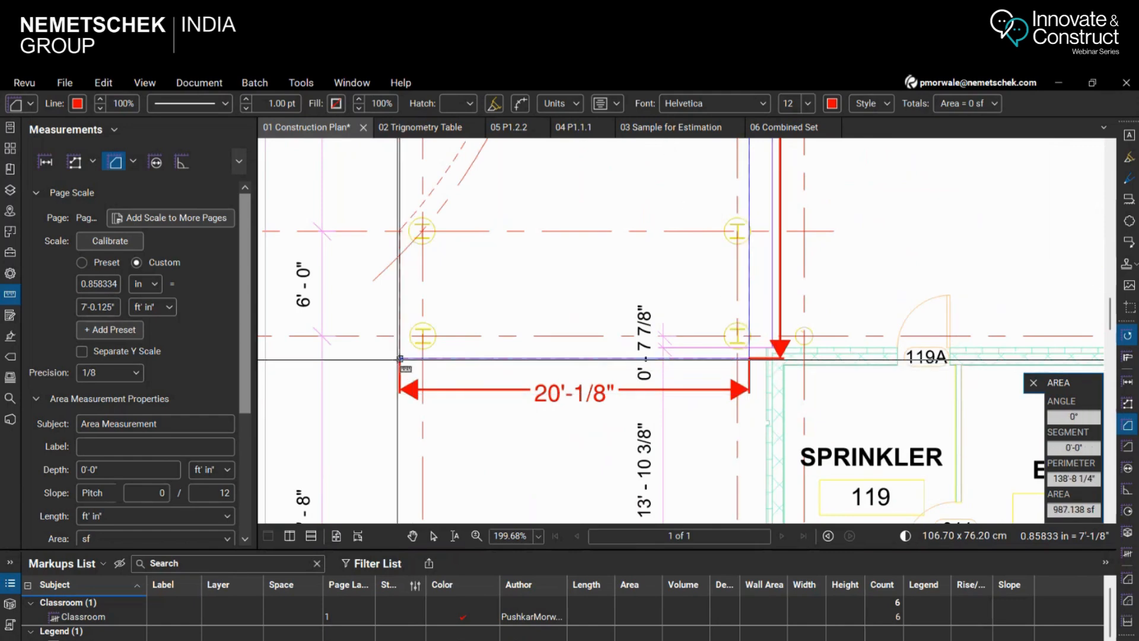
left_click(400, 231)
Add outline points on the dashed curve at grid D and at the curve's upper end, and finish the area measurement
scroll(547, 430, "down", 6)
scroll(536, 259, "up", 3)
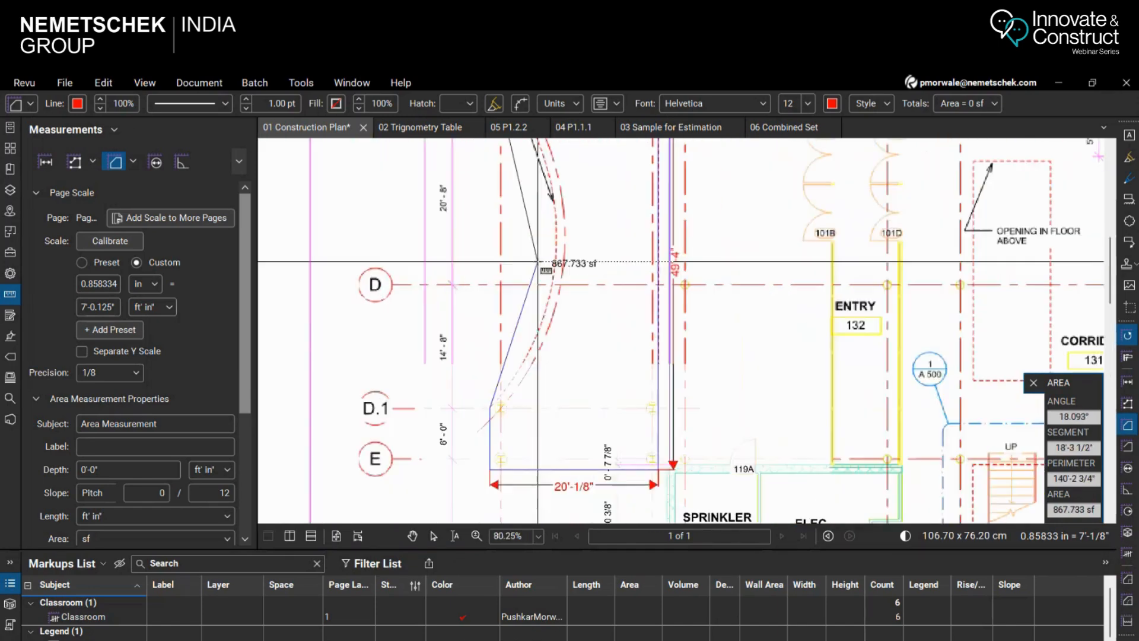
left_click(555, 290)
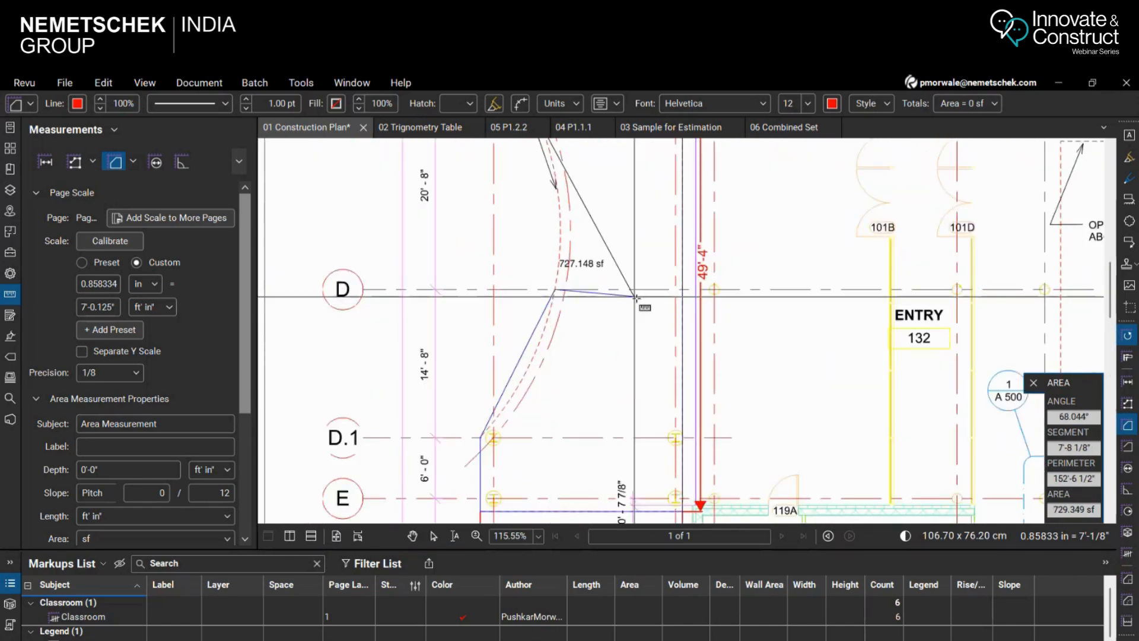
scroll(646, 364, "down", 2)
scroll(614, 332, "down", 2)
scroll(556, 199, "up", 4)
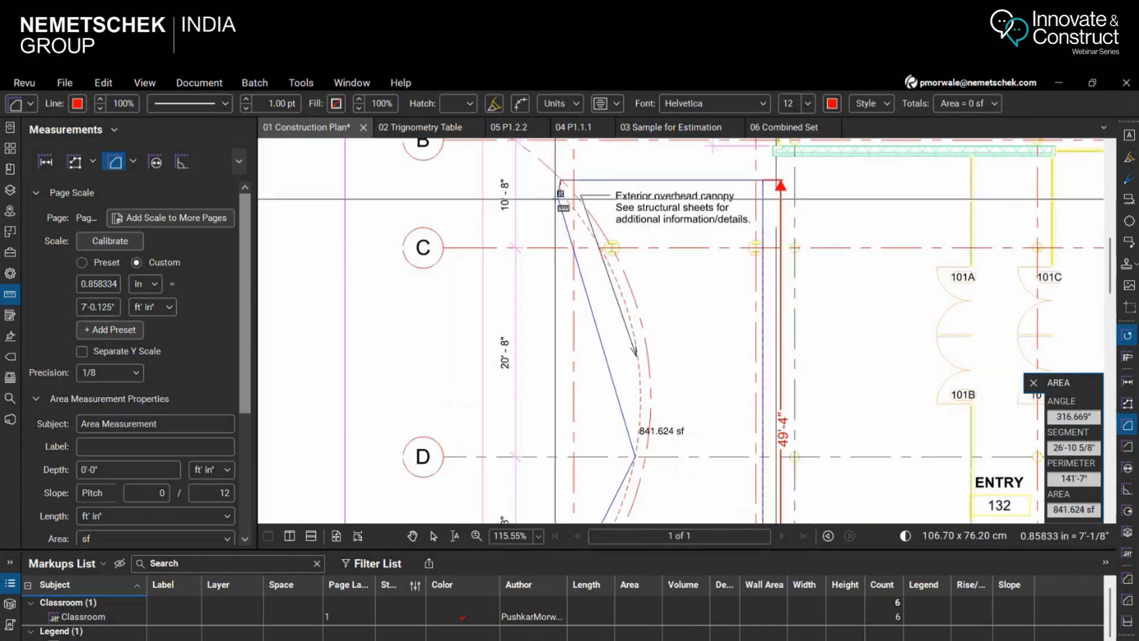
left_click(560, 190)
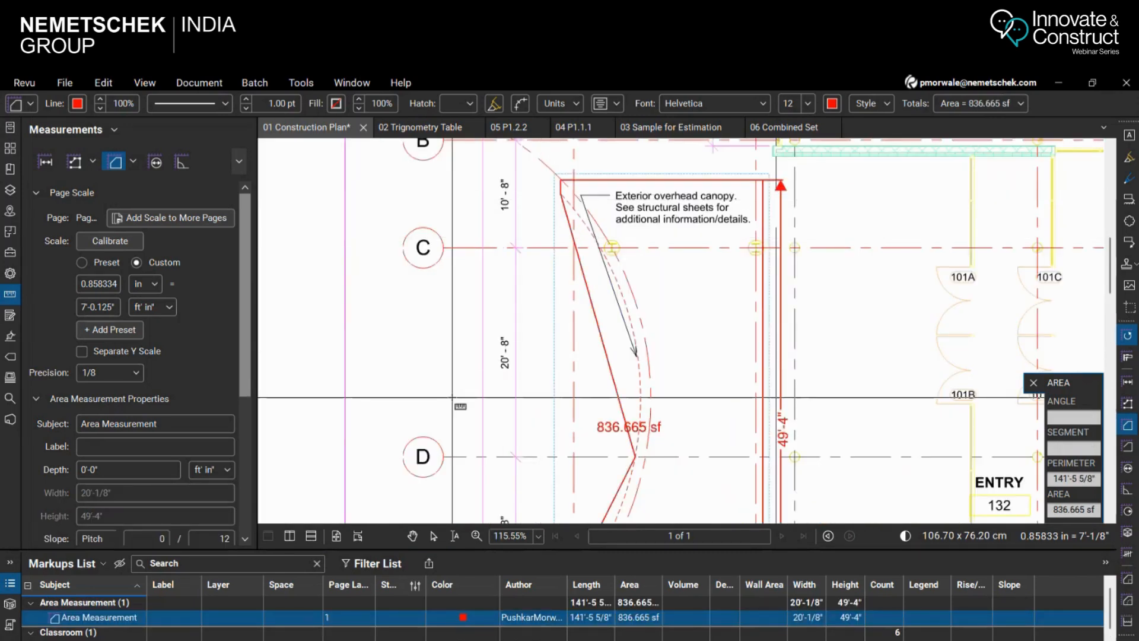
key("Escape")
Convert the area measurement's upper slanted segment, above grid D, to an arc
scroll(603, 199, "down", 4)
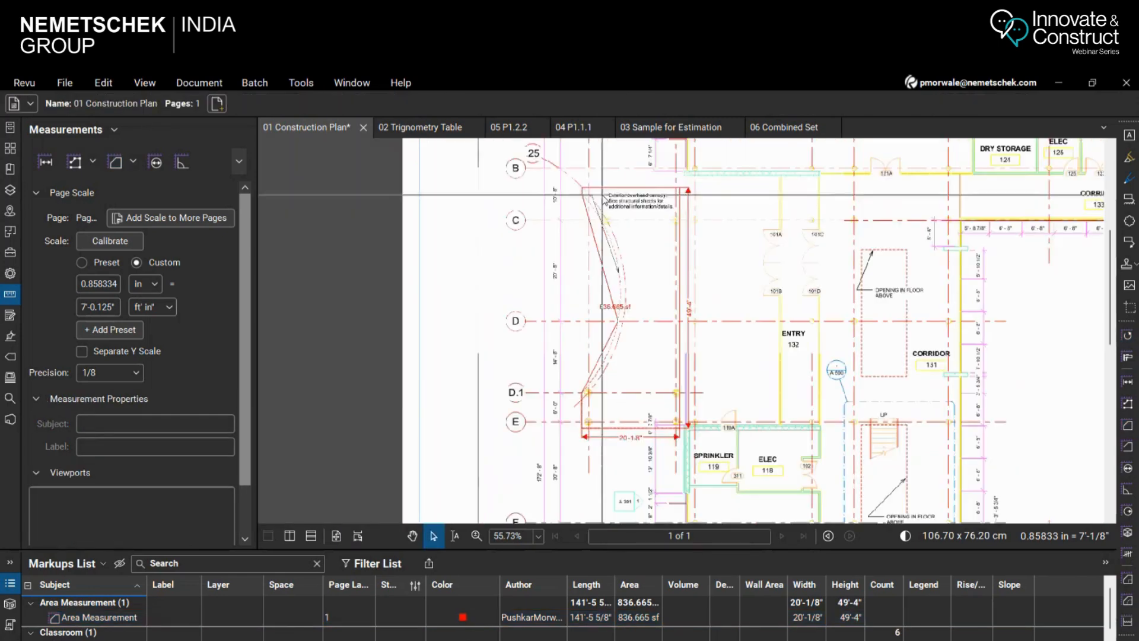
scroll(623, 359, "up", 8)
scroll(624, 360, "down", 4)
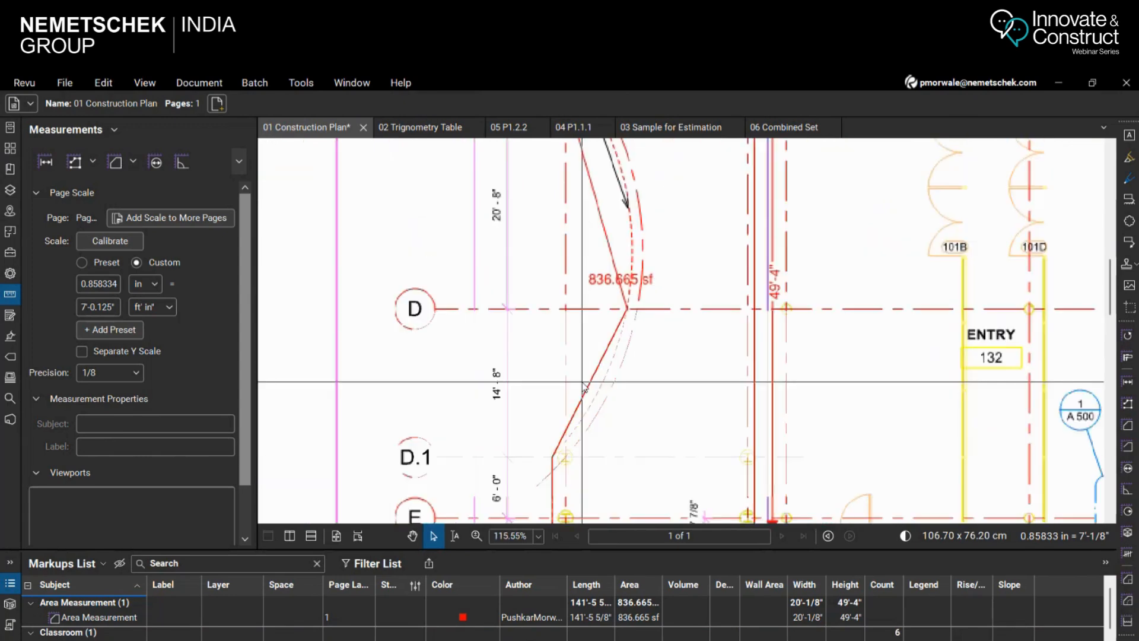
scroll(584, 385, "down", 3)
scroll(578, 333, "up", 1)
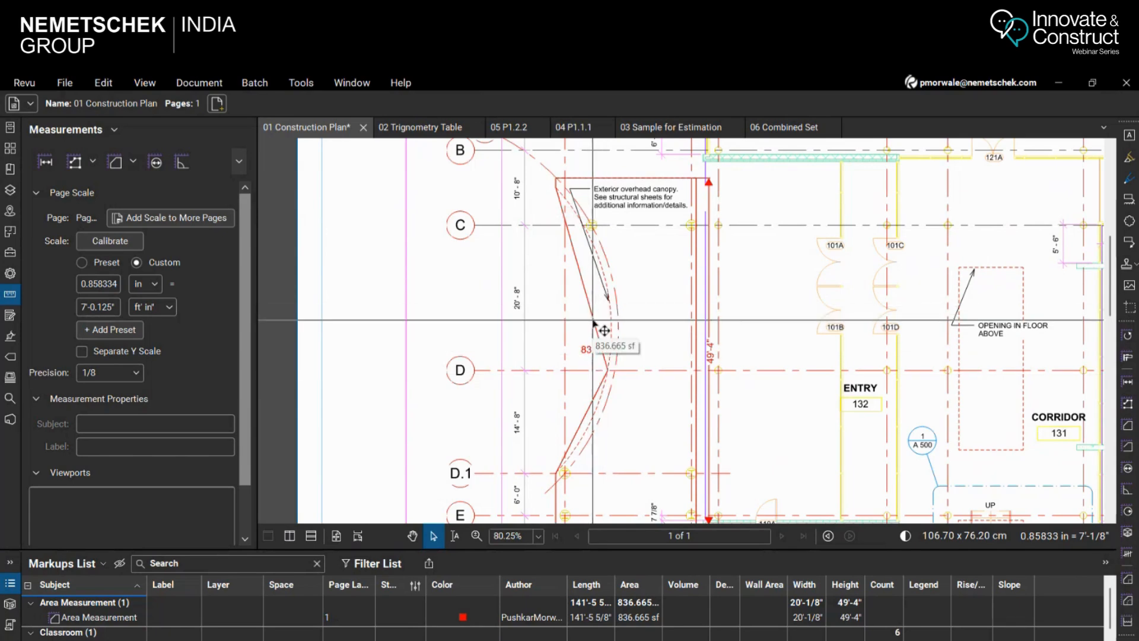
left_click(594, 324)
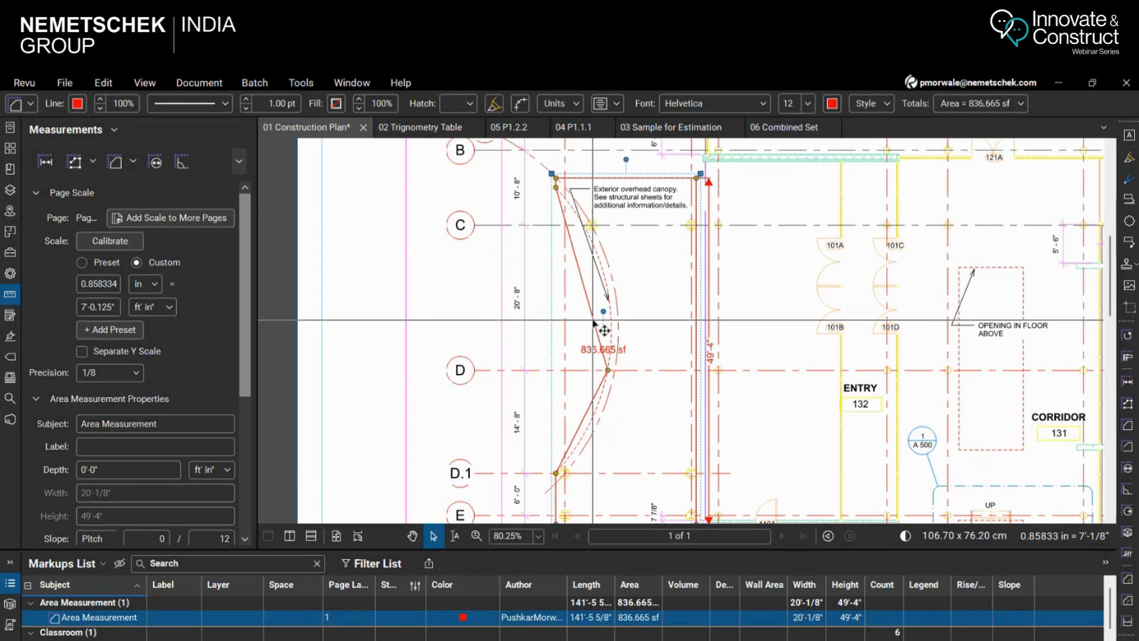
right_click(593, 322)
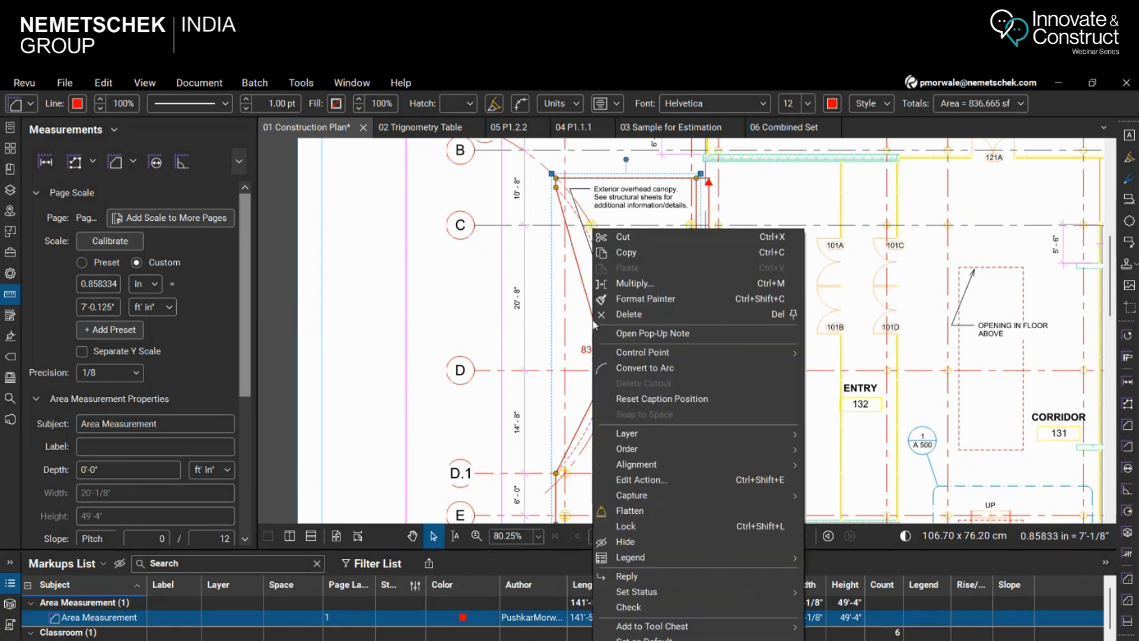
left_click(618, 367)
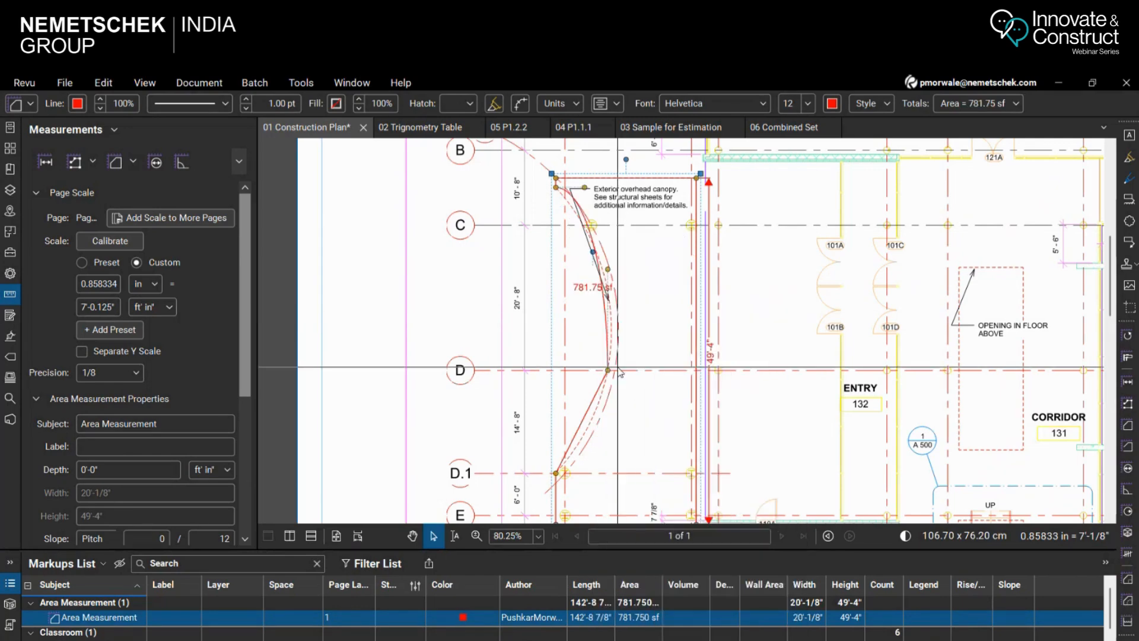
Adjust both control handles of the upper arc so it follows the canopy's dashed curve
scroll(670, 421, "up", 5)
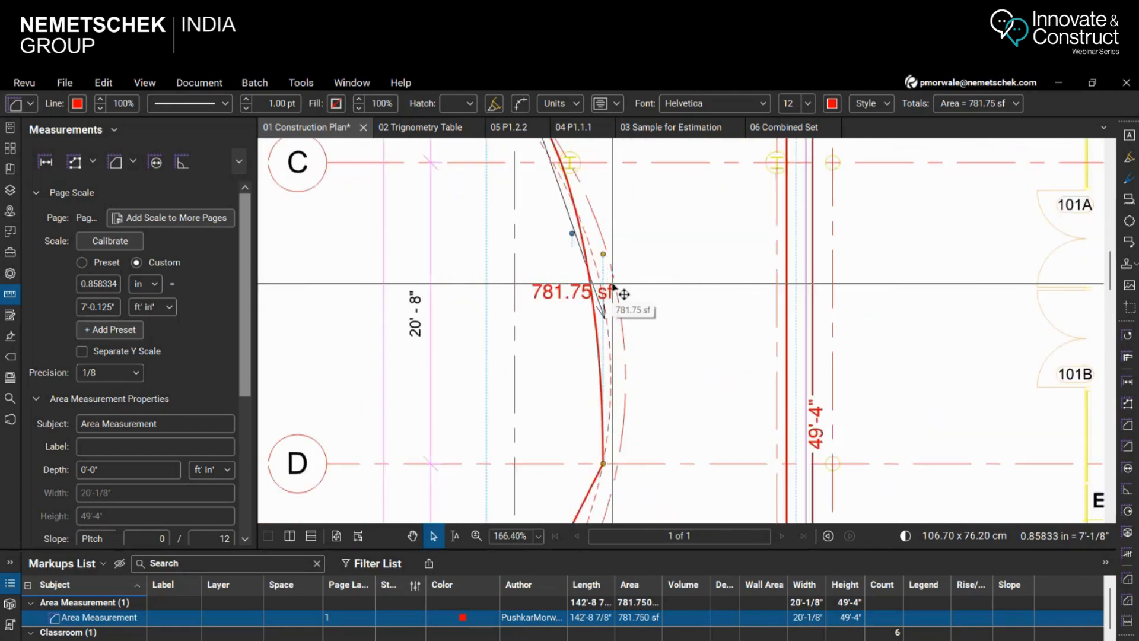
scroll(645, 374, "down", 3)
scroll(566, 205, "up", 2)
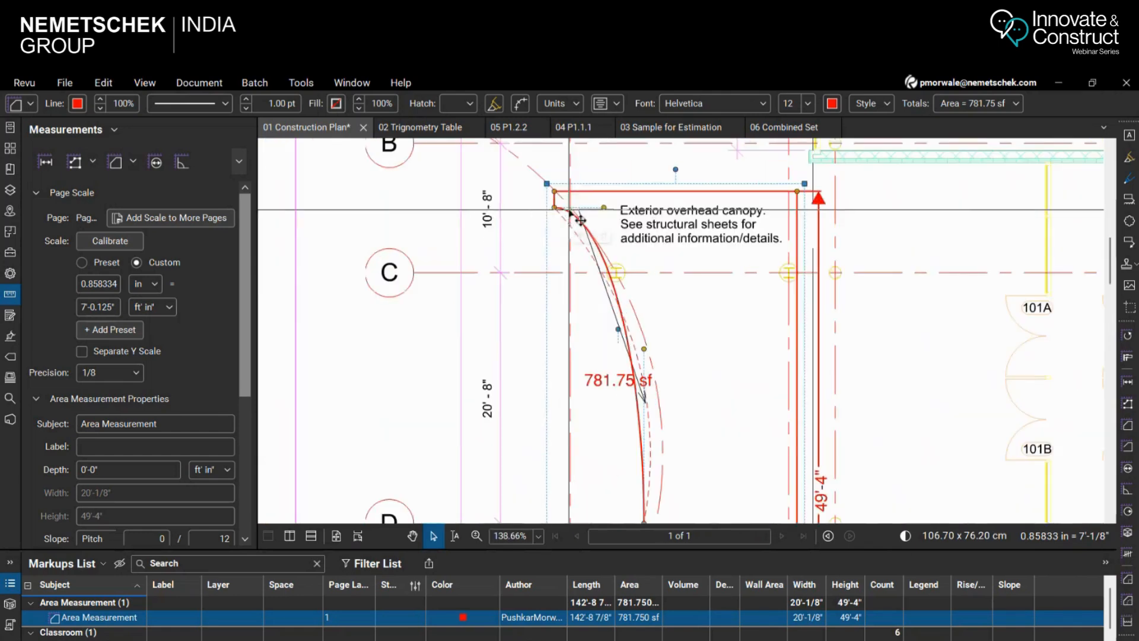
left_click_drag(604, 211, 616, 269)
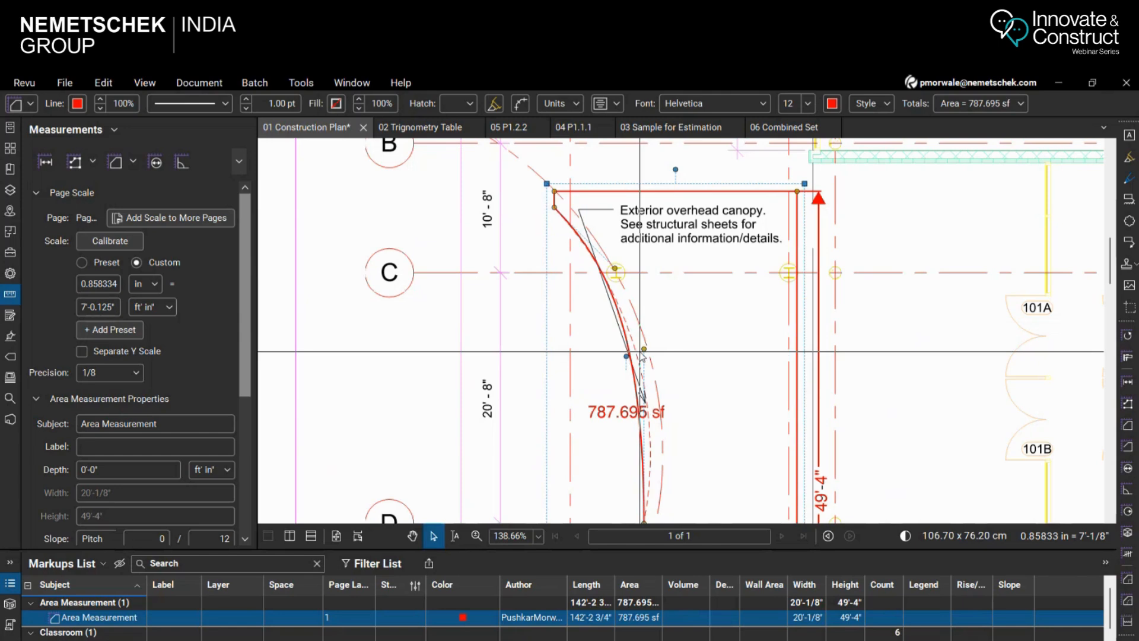
left_click_drag(654, 351, 662, 355)
scroll(707, 262, "down", 4)
scroll(687, 427, "up", 4)
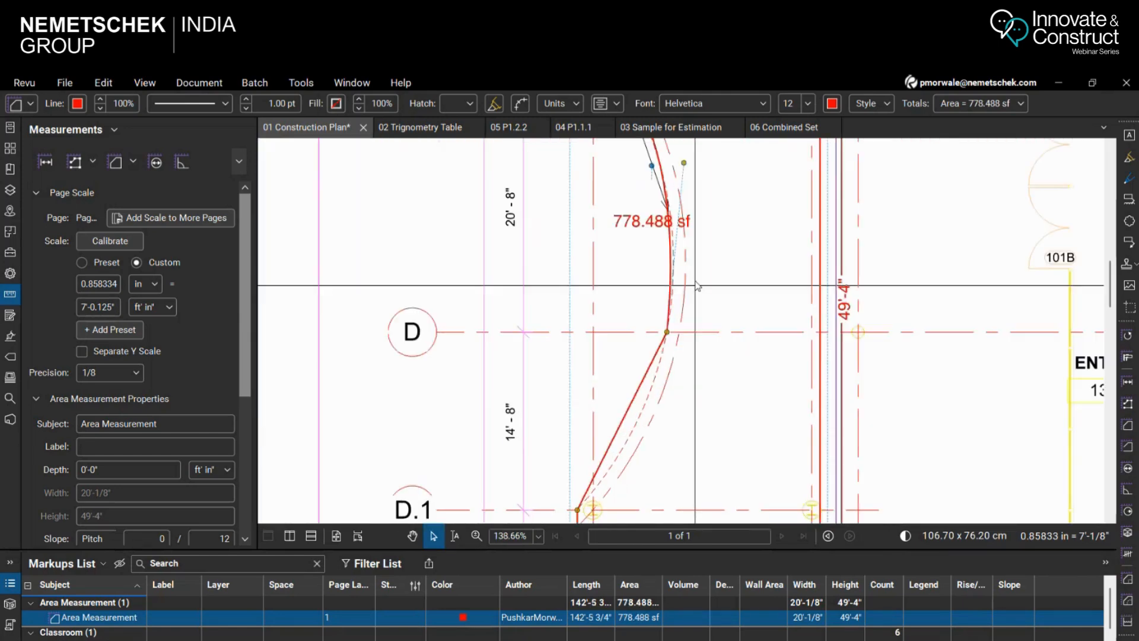
left_click_drag(684, 167, 688, 165)
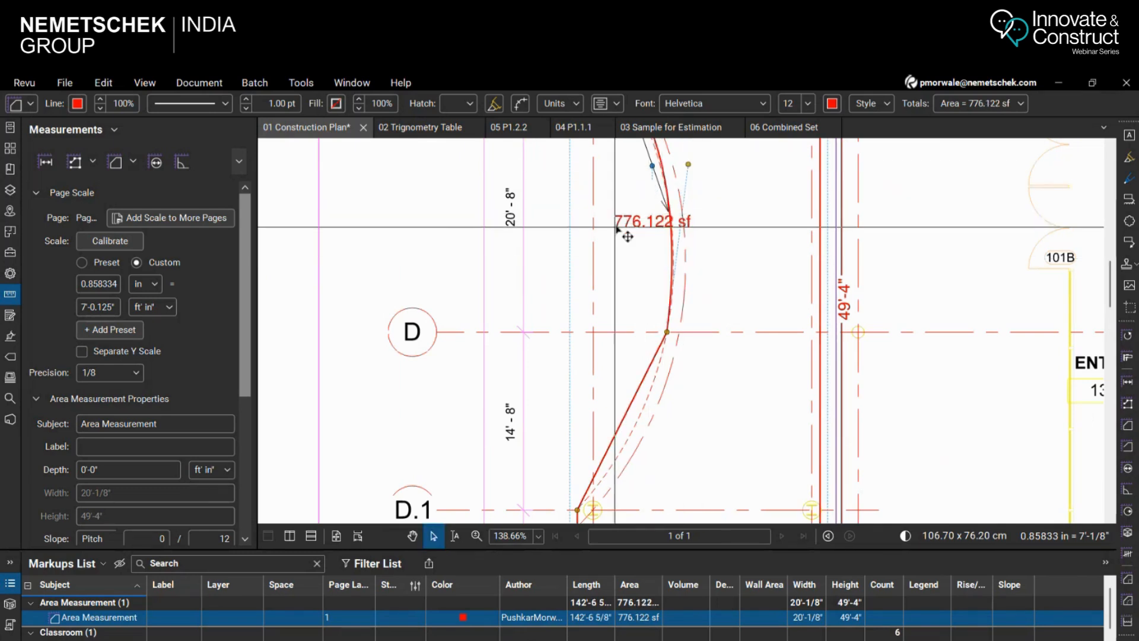
scroll(620, 214, "up", 1)
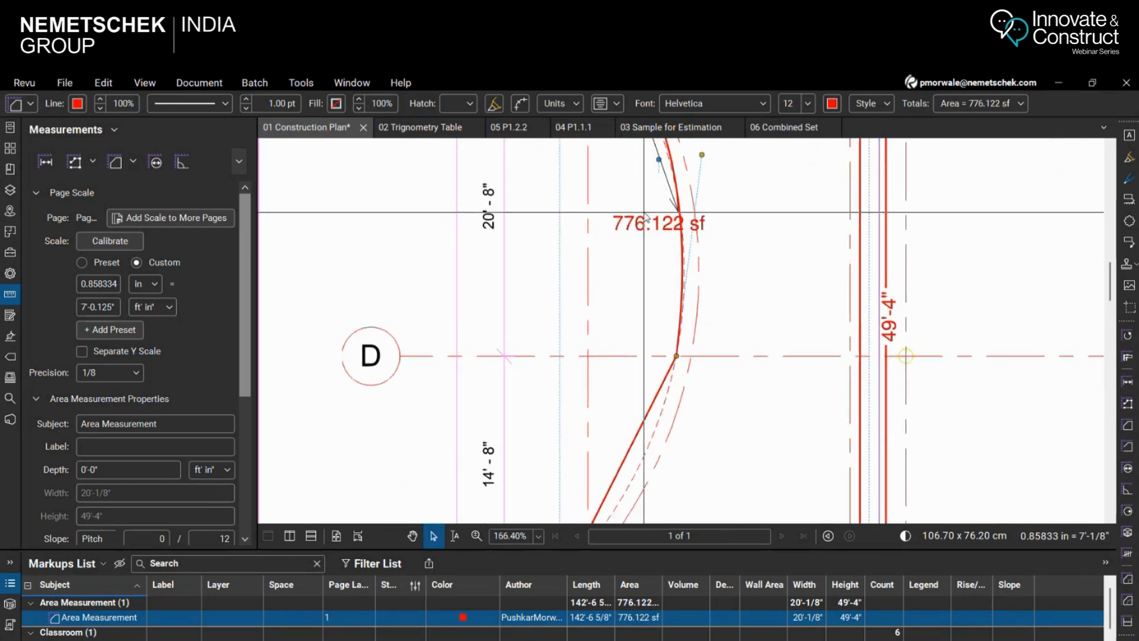
Convert the segment between grids D and D.1 to an arc and shape its handles along the canopy's dashed curve
left_click_drag(244, 381, 250, 466)
scroll(649, 291, "down", 3)
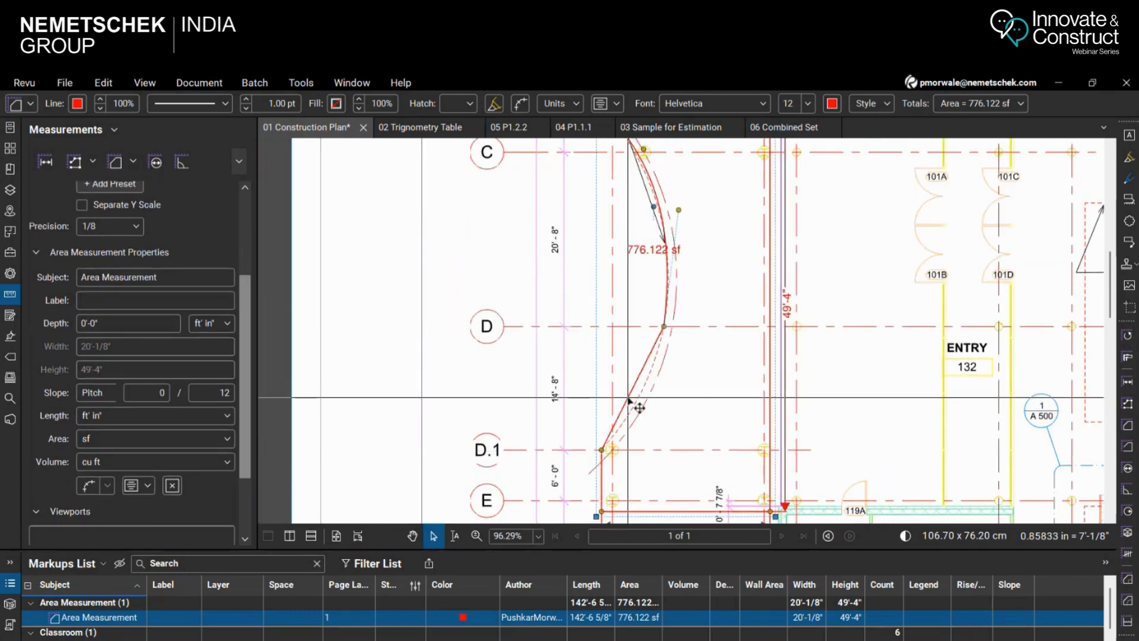
right_click(639, 408)
left_click(688, 368)
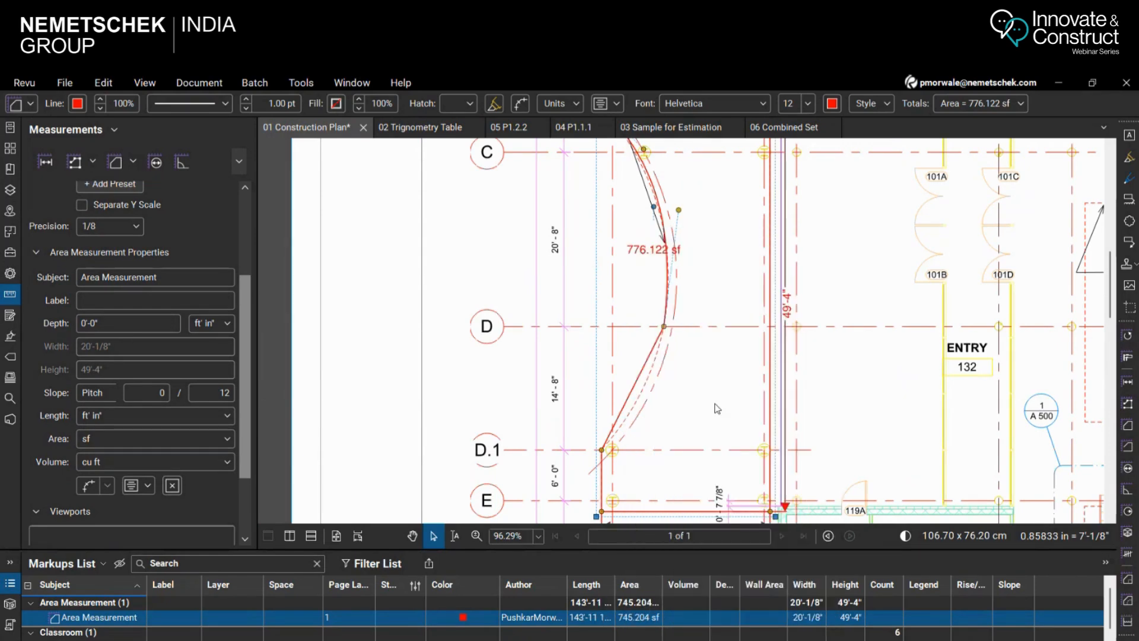
left_click_drag(664, 394, 645, 384)
left_click_drag(637, 450, 657, 396)
scroll(698, 291, "down", 2)
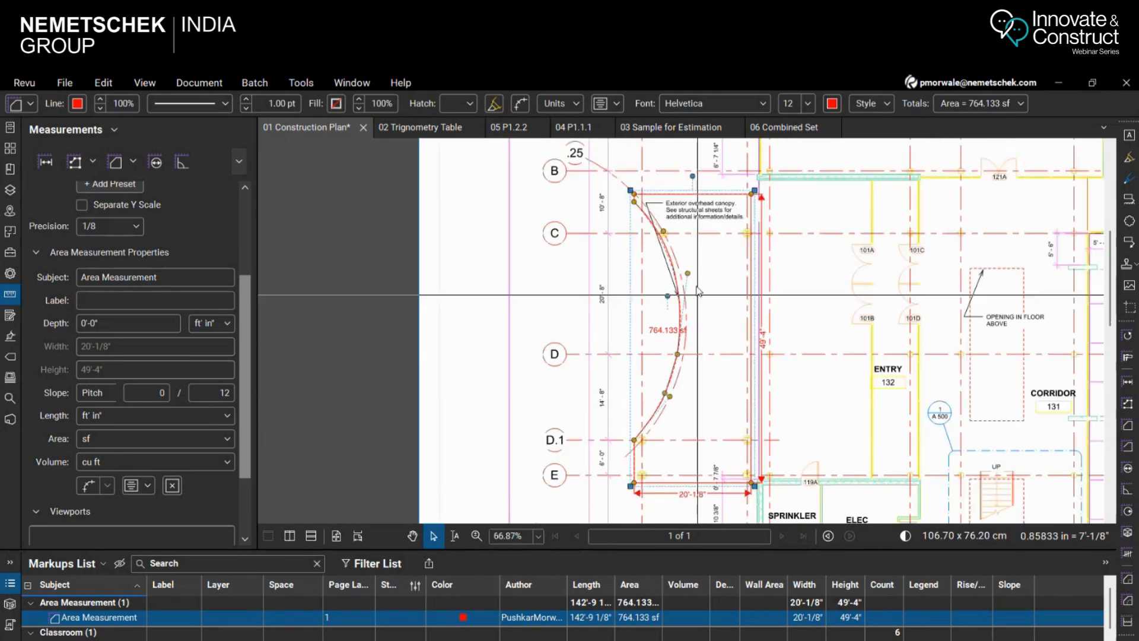
Apply Convert Control Point to Curve at grid D and pull the upper arc's handle outward to the canopy's dashed line
scroll(698, 290, "up", 3)
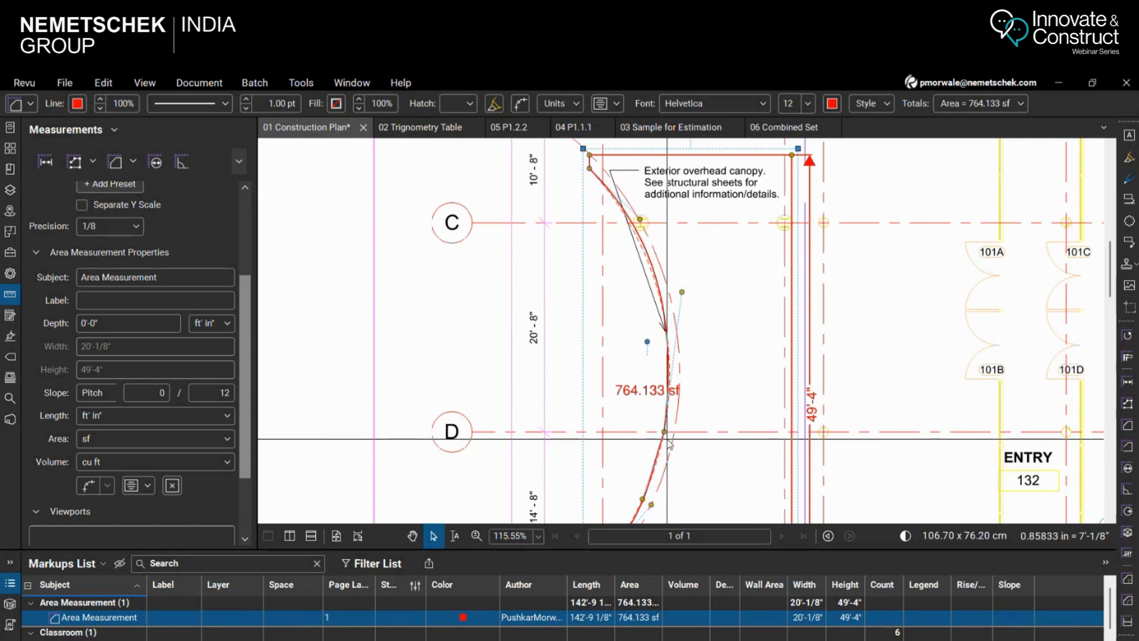
right_click(664, 332)
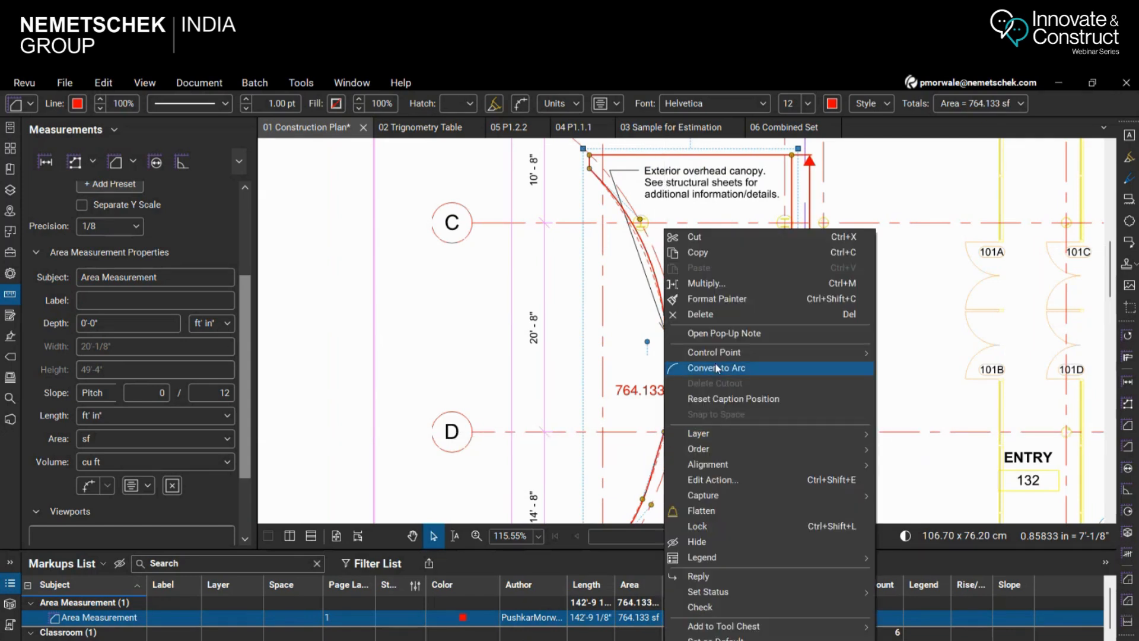
mouse_move(855, 351)
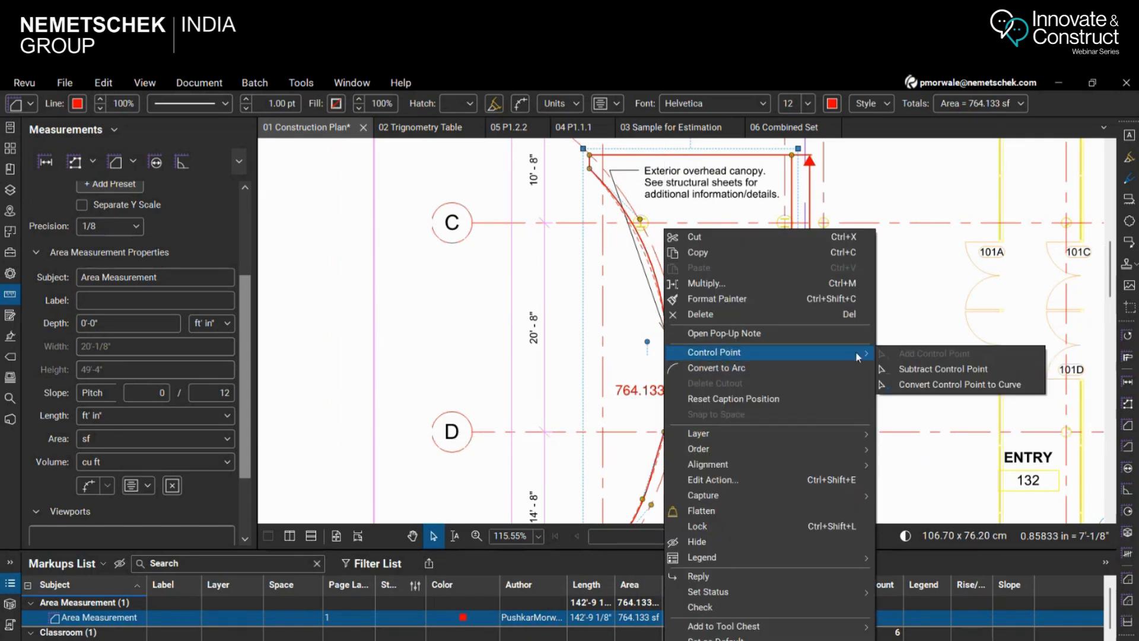
left_click(938, 387)
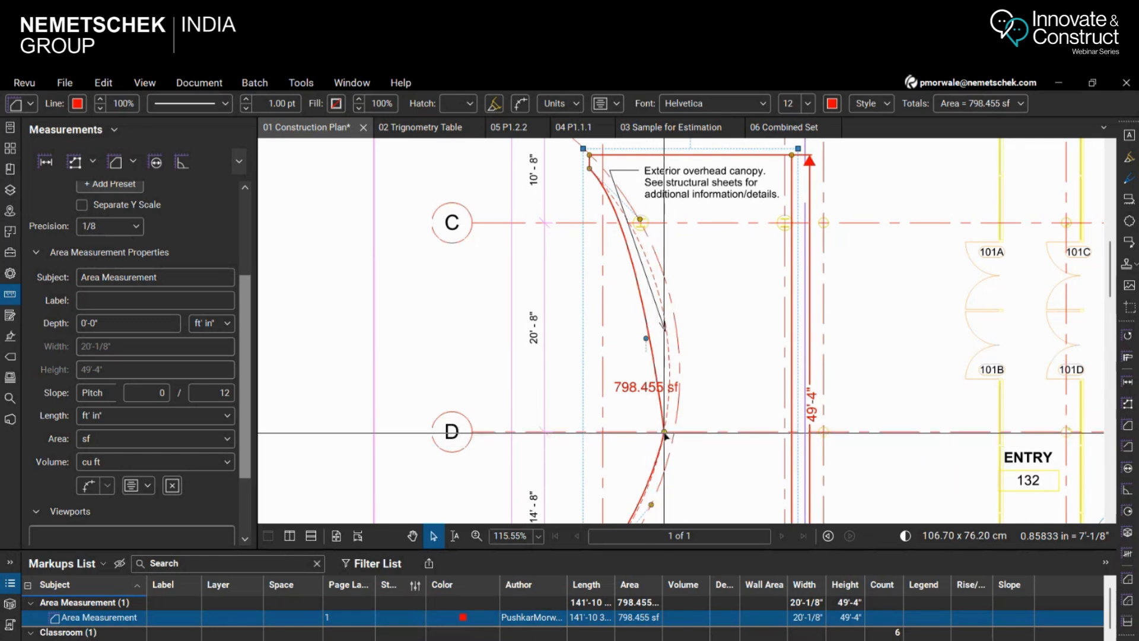
left_click_drag(640, 222, 703, 299)
Pull the lower arc's control handle, between grids D and D.1, slightly outward toward the canopy's dashed line
scroll(682, 397, "down", 3)
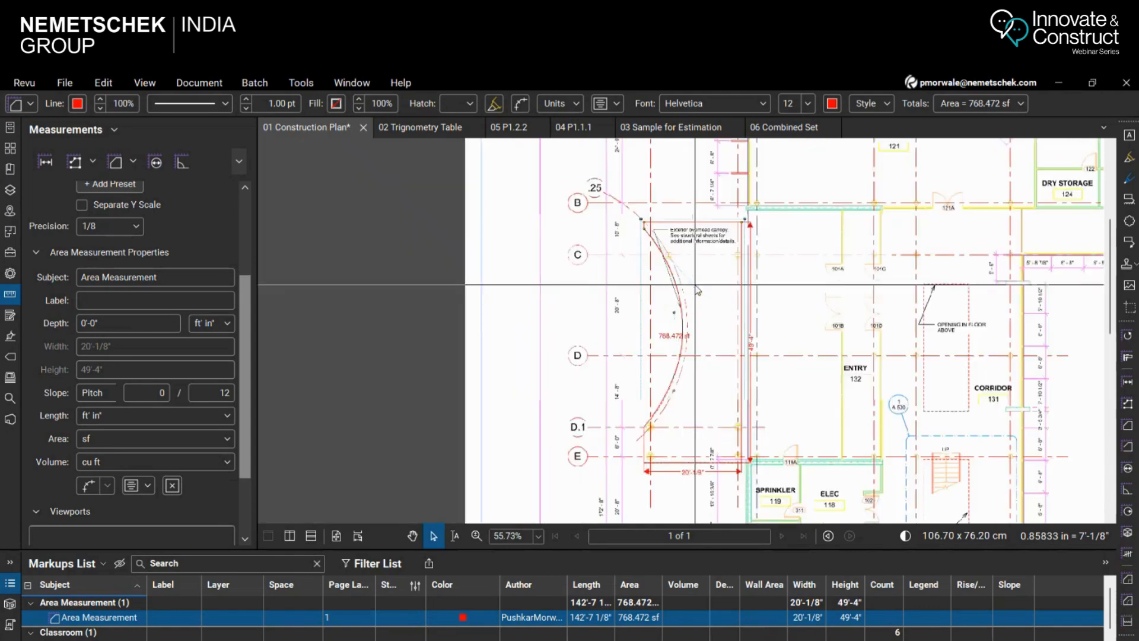
scroll(682, 399, "up", 4)
scroll(684, 402, "up", 2)
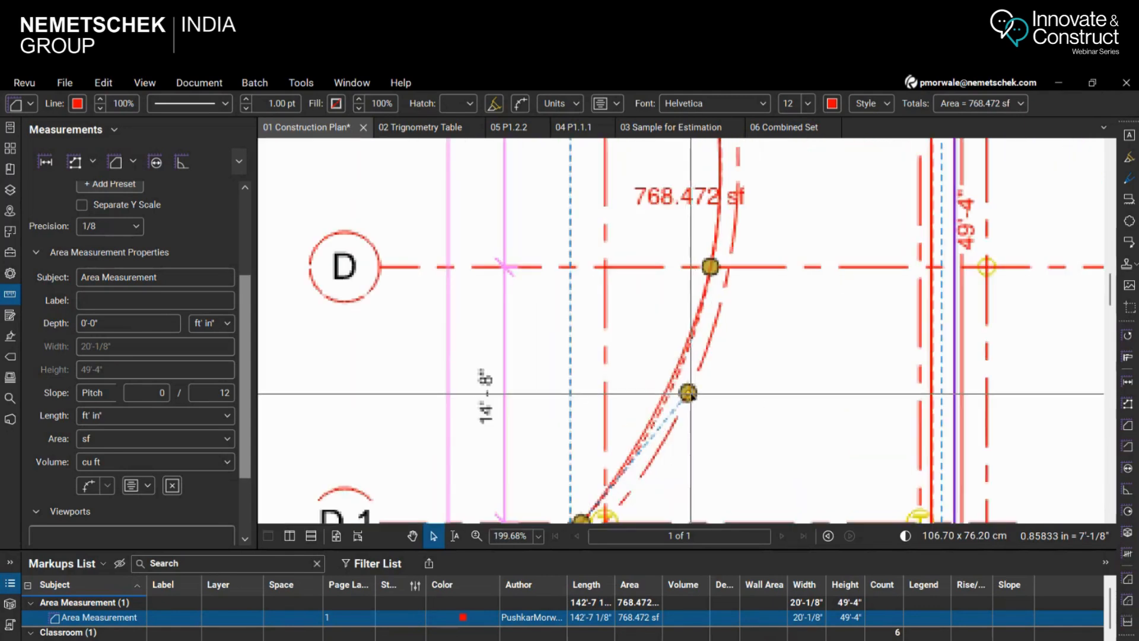
left_click_drag(691, 394, 699, 396)
scroll(700, 250, "down", 4)
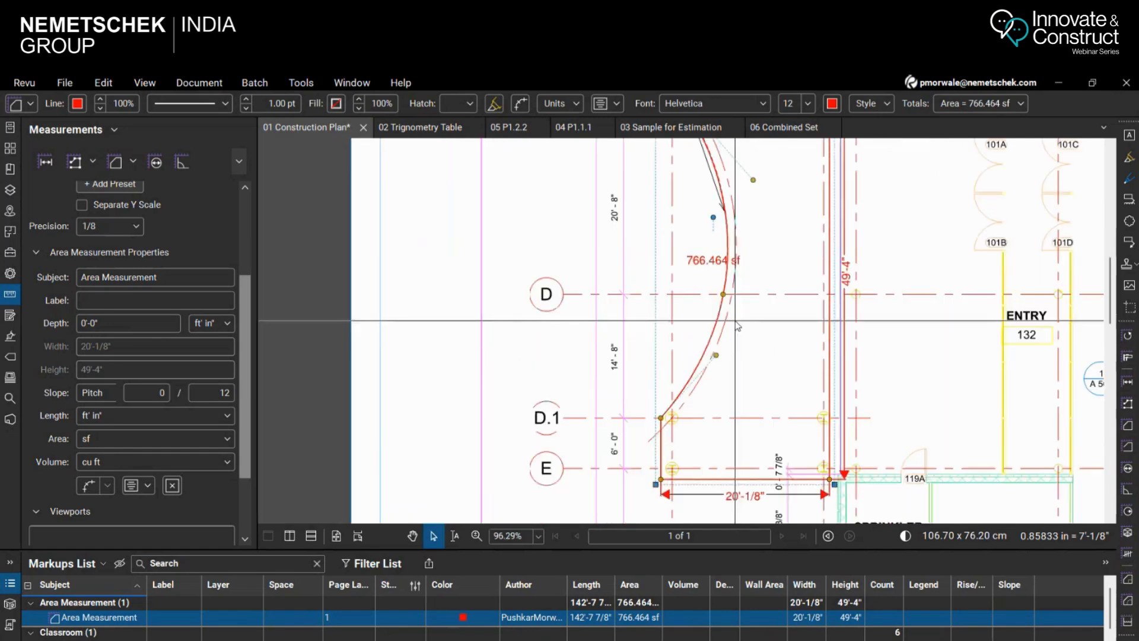
scroll(700, 242, "up", 5)
scroll(694, 249, "down", 5)
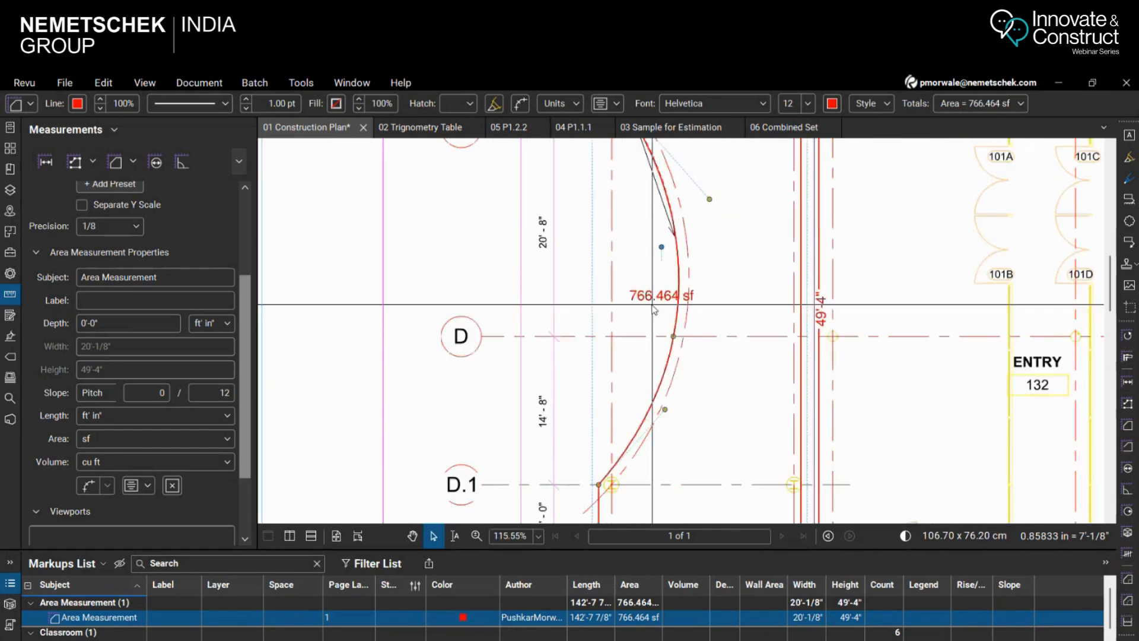
scroll(659, 276, "up", 2)
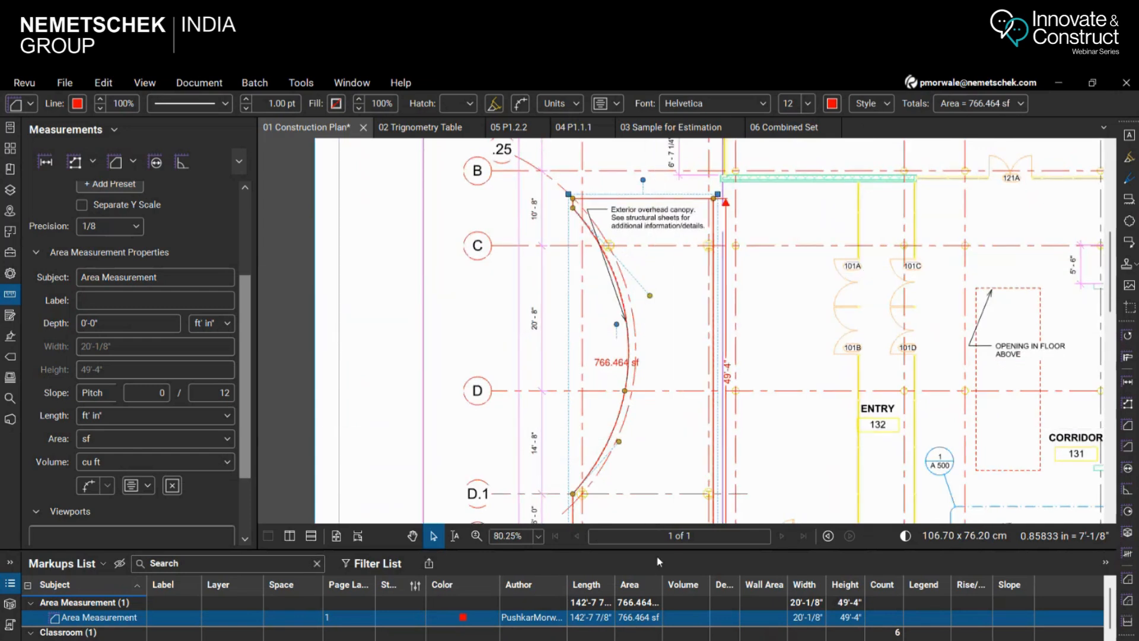
Enlarge the Markups List and rename the area measurement's subject to Canopy
left_click_drag(657, 550, 644, 469)
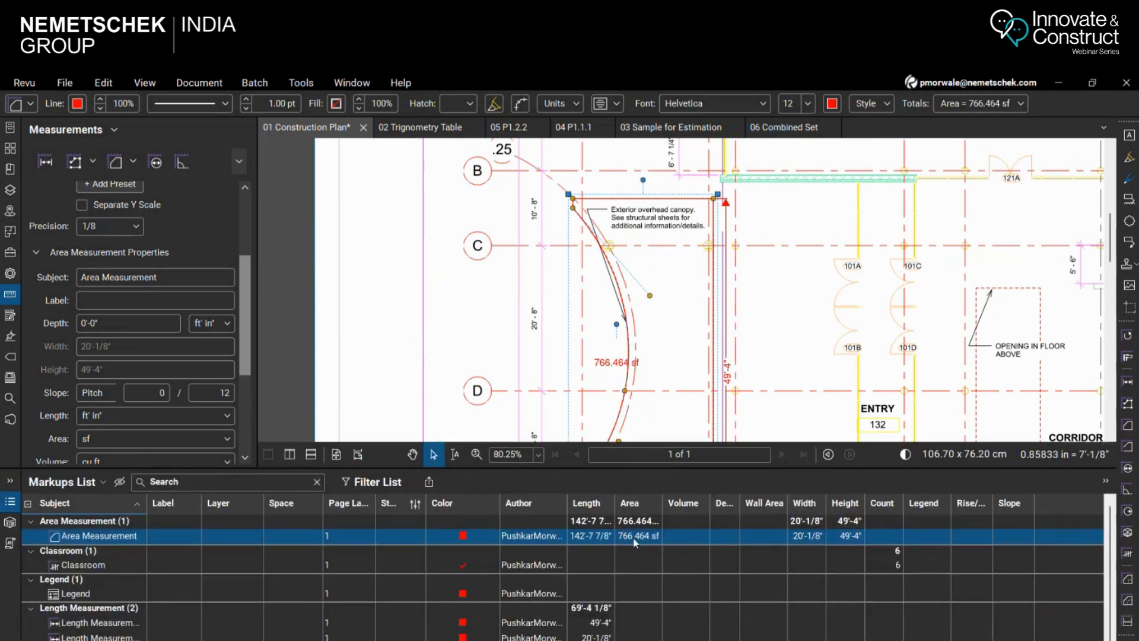
left_click(84, 540)
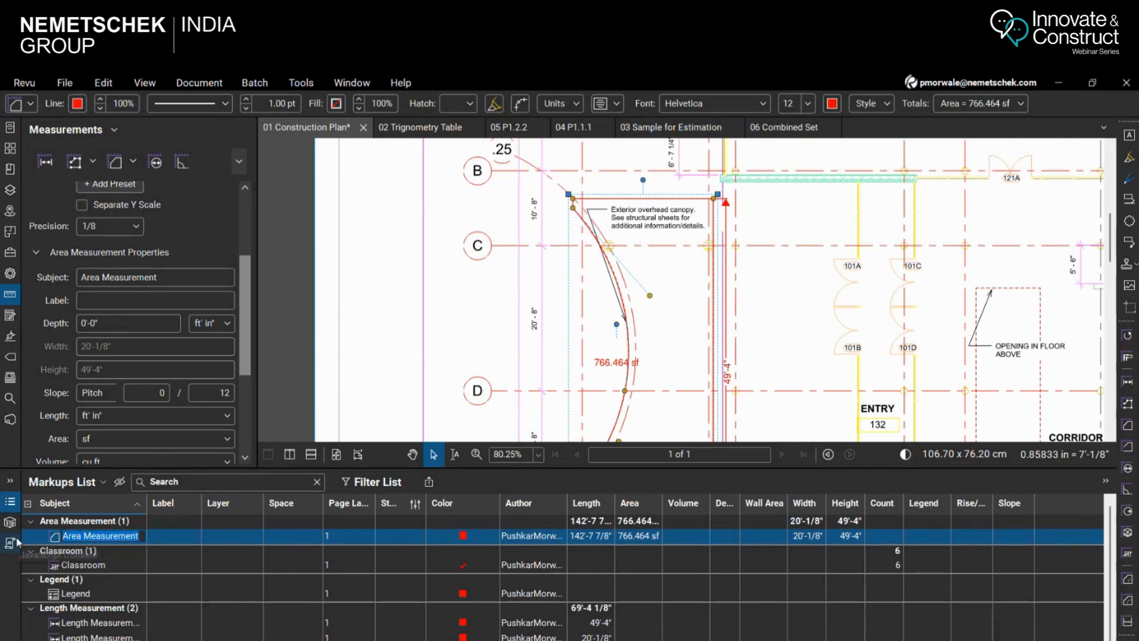
type("Canopy")
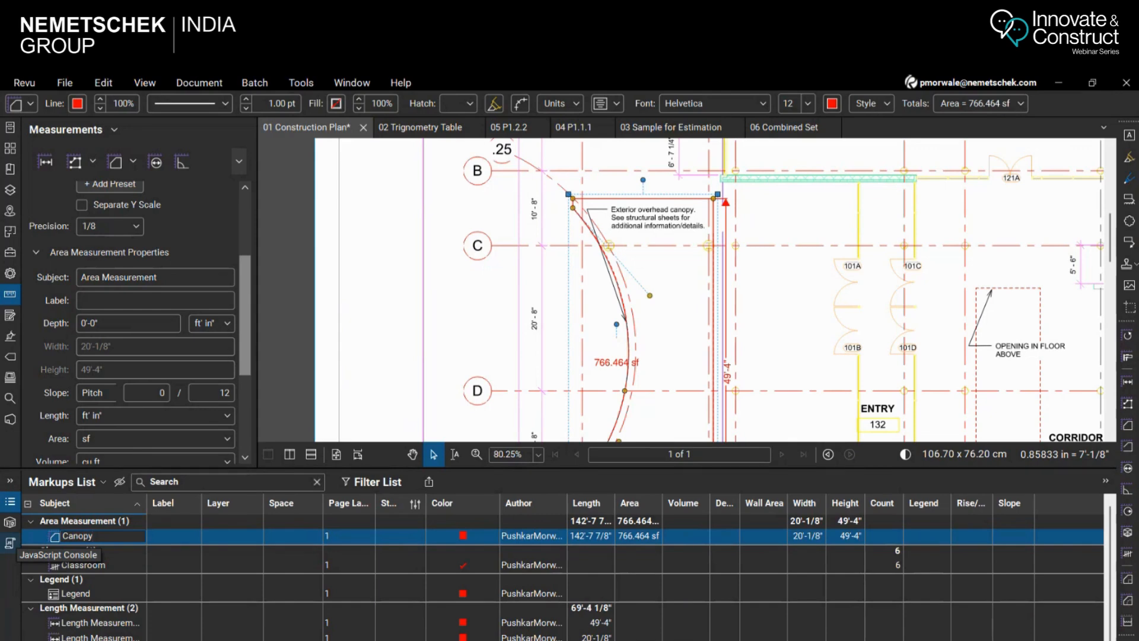
key("Return")
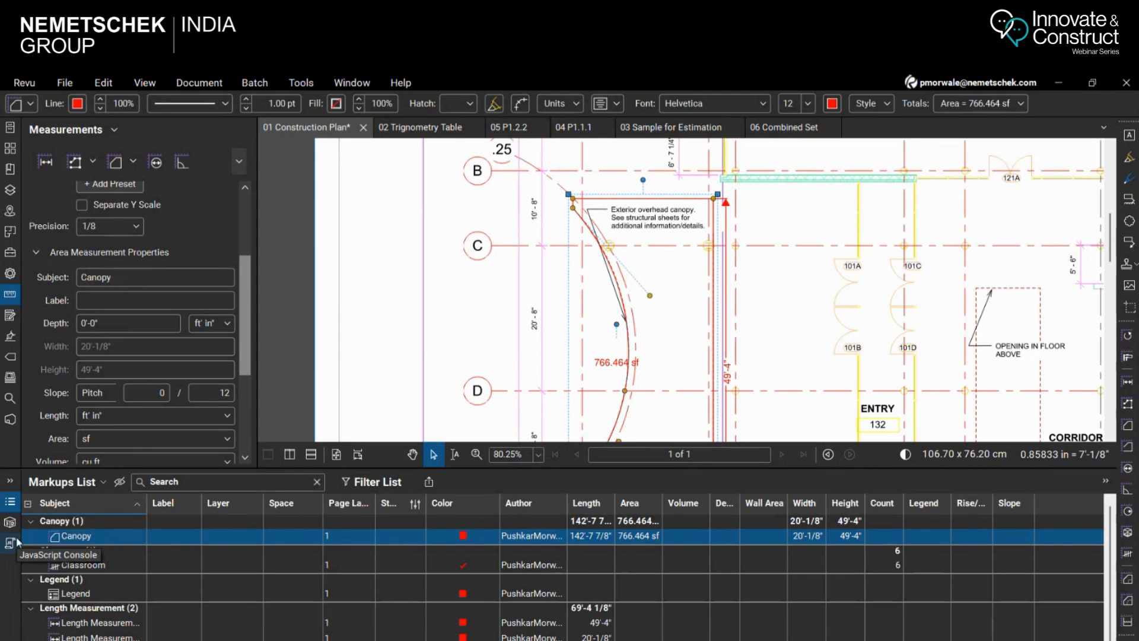
Create a new legend from the Canopy area and both length measurements, and place it beside the Sinks legend on the sheet
scroll(582, 338, "down", 4)
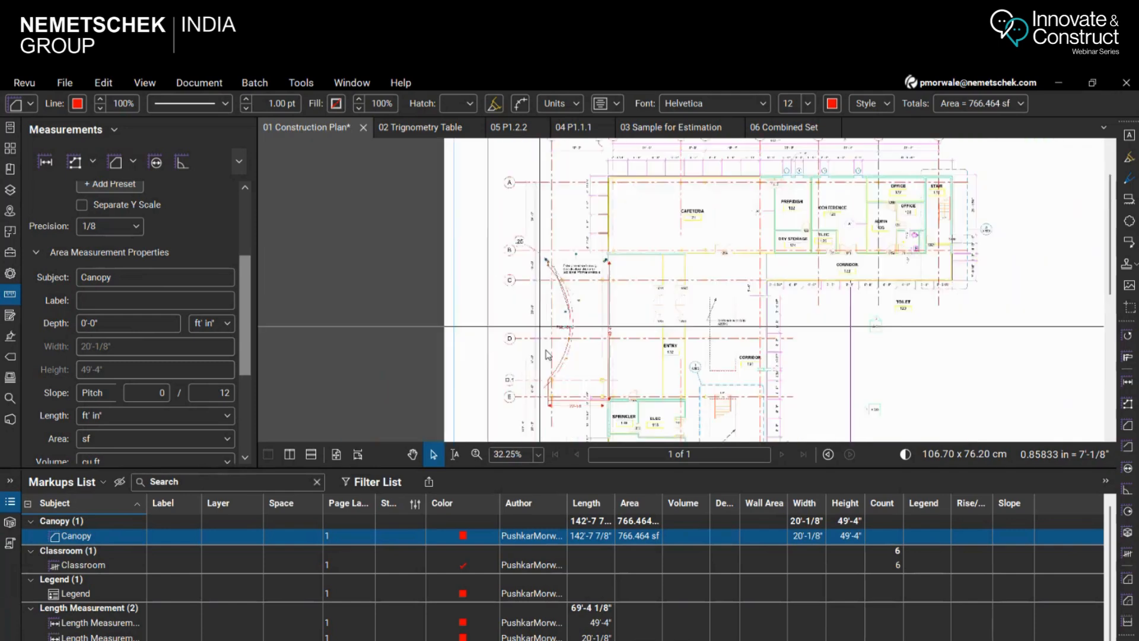
scroll(581, 338, "down", 2)
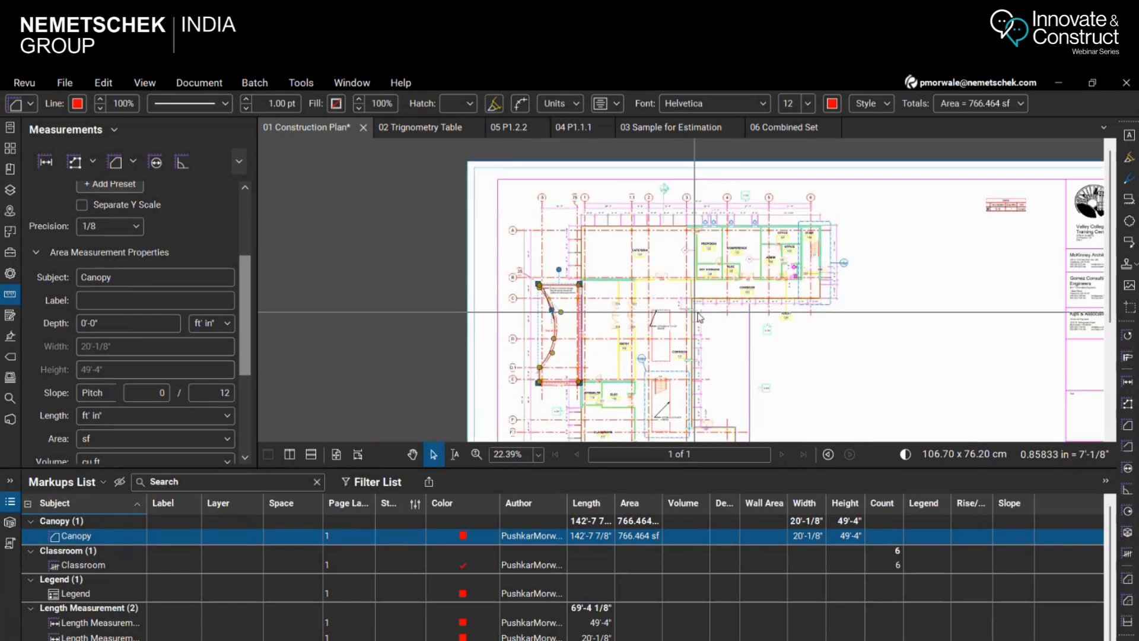
scroll(1072, 220, "up", 1)
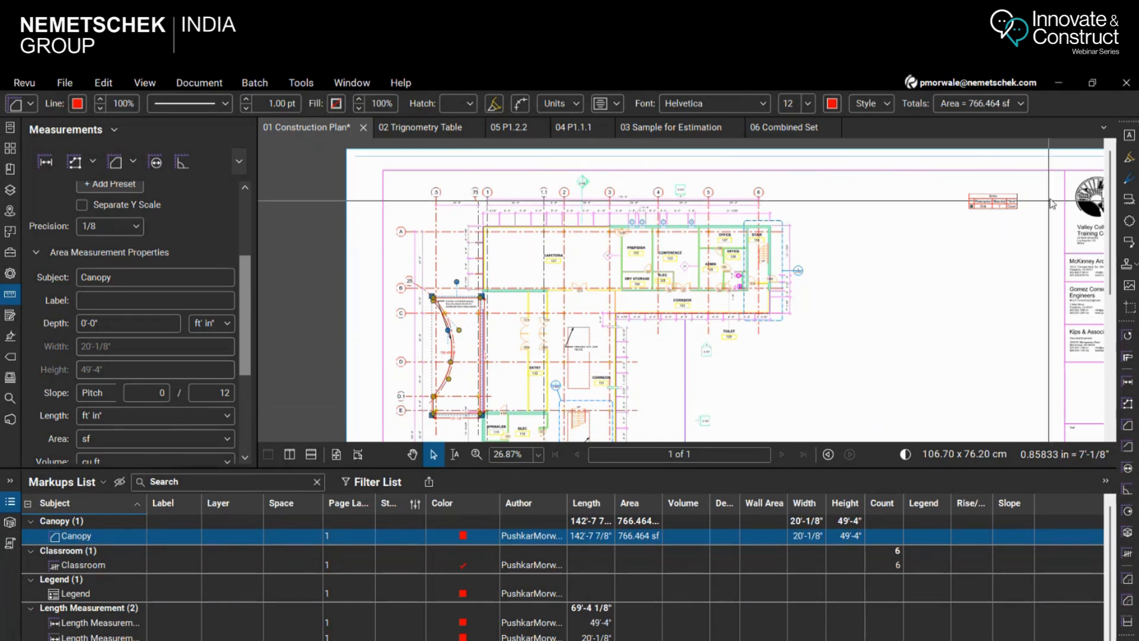
scroll(964, 201, "up", 2)
scroll(963, 200, "up", 3)
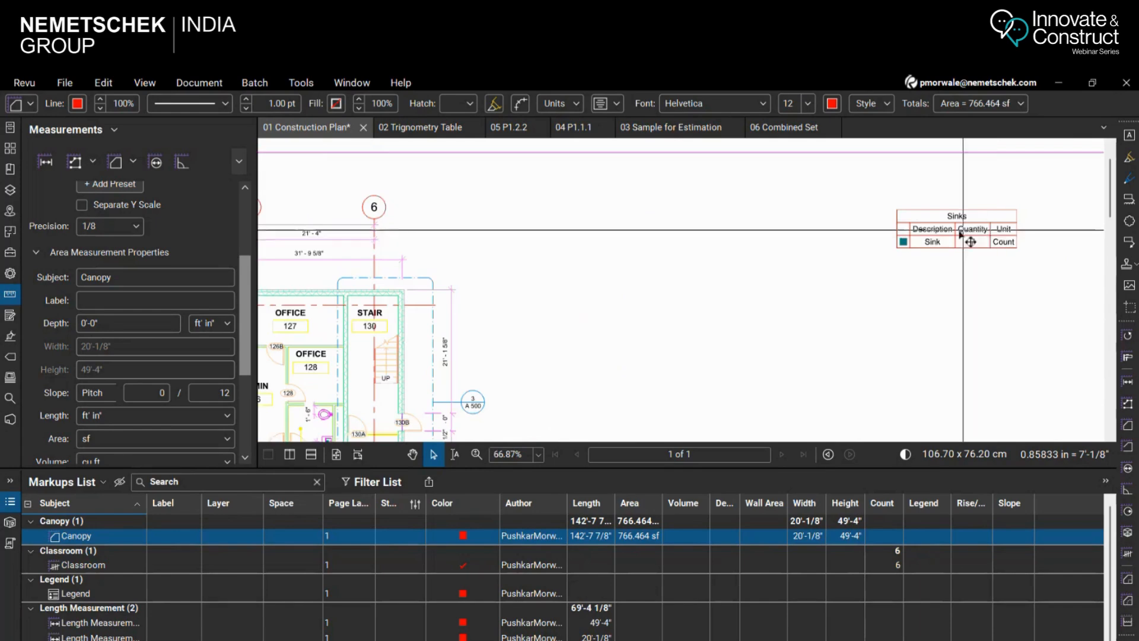
scroll(890, 249, "down", 1)
scroll(728, 235, "down", 2)
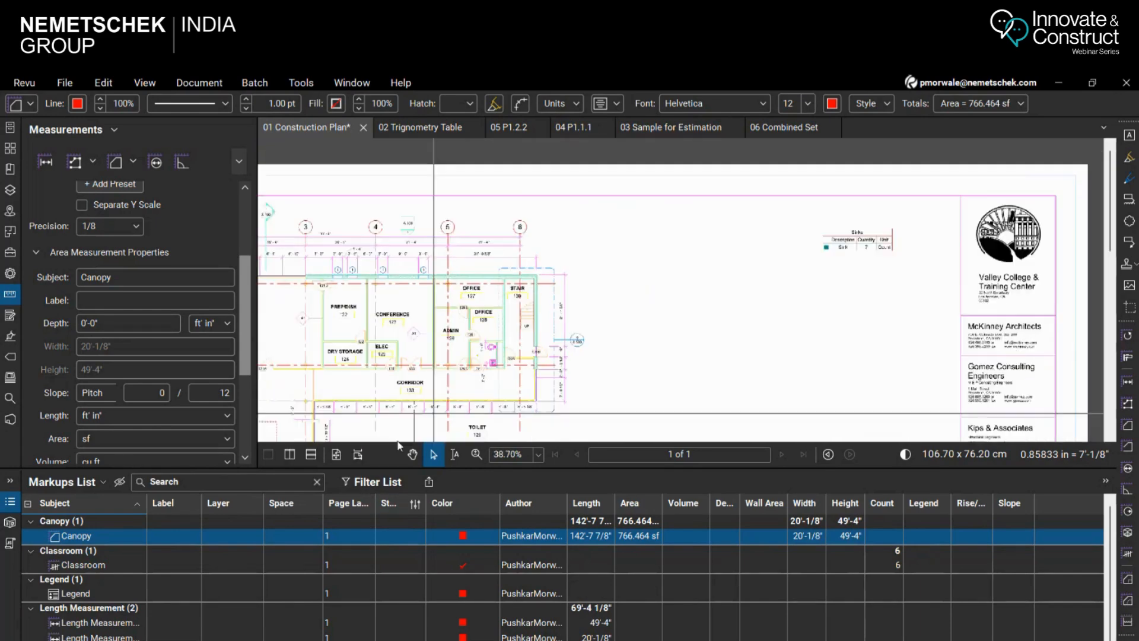
left_click(114, 623, "ctrl")
left_click(113, 636, "ctrl")
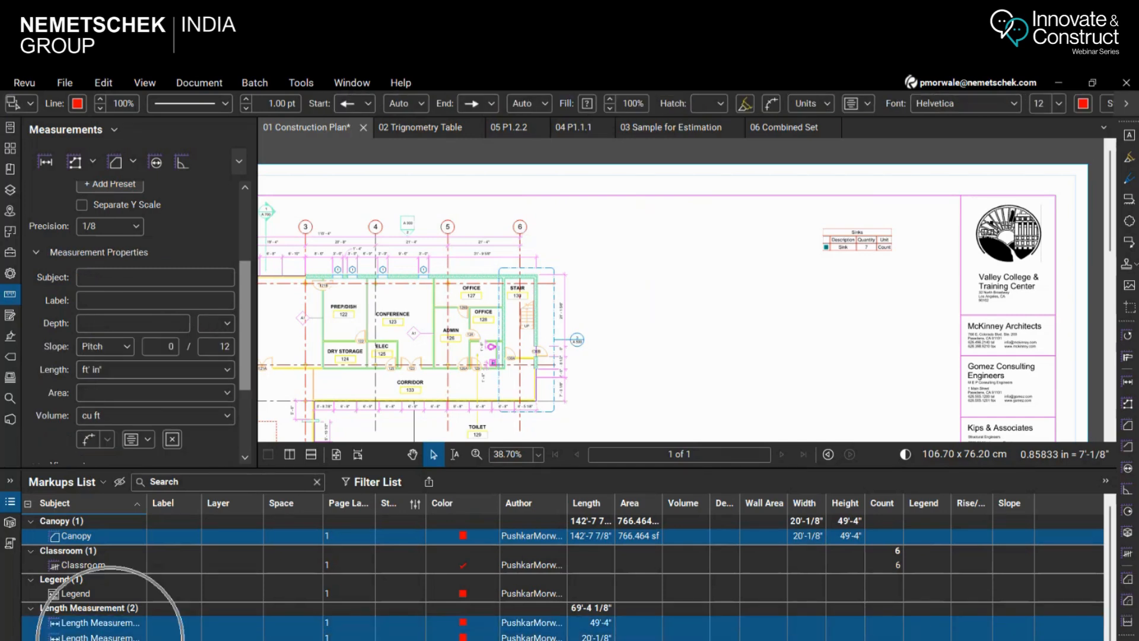
right_click(112, 636)
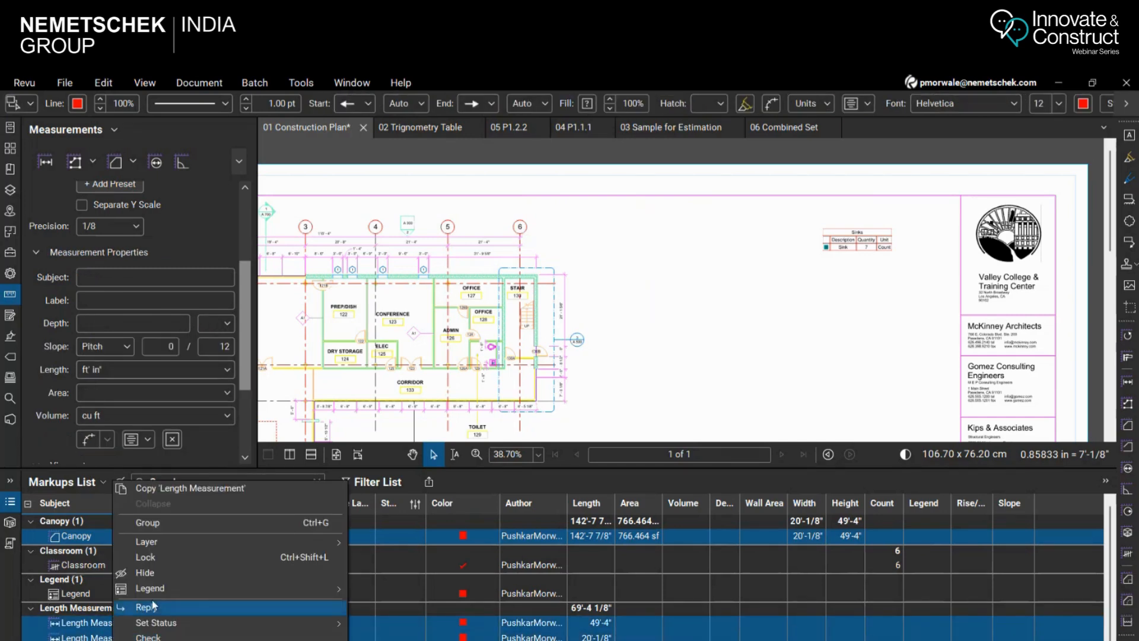
mouse_move(200, 597)
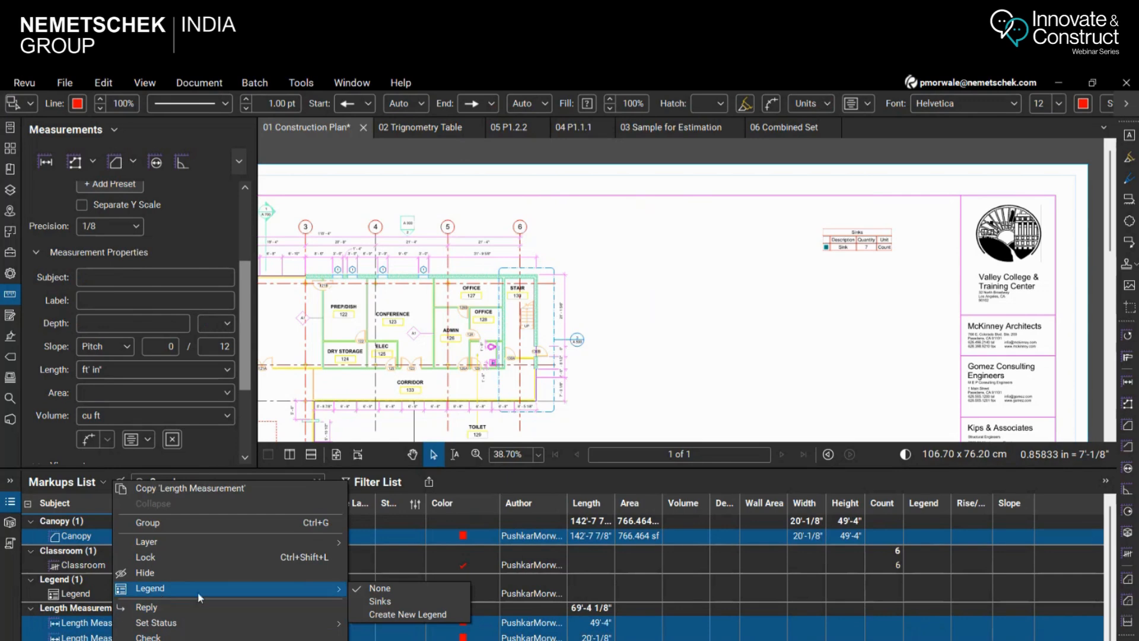
left_click(391, 615)
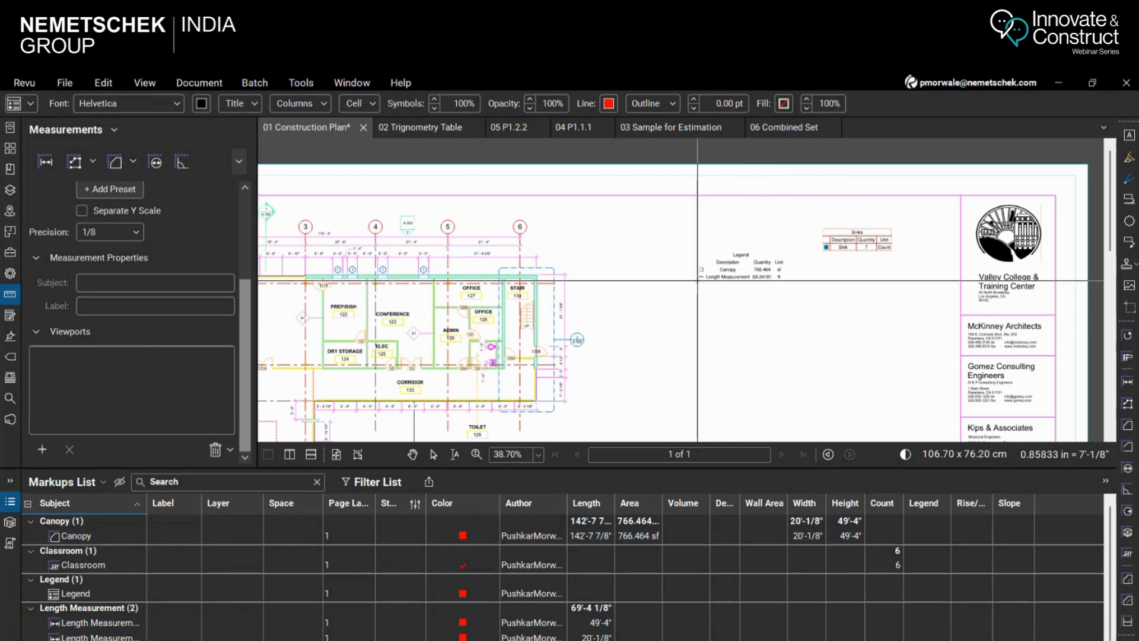
scroll(709, 302, "up", 5)
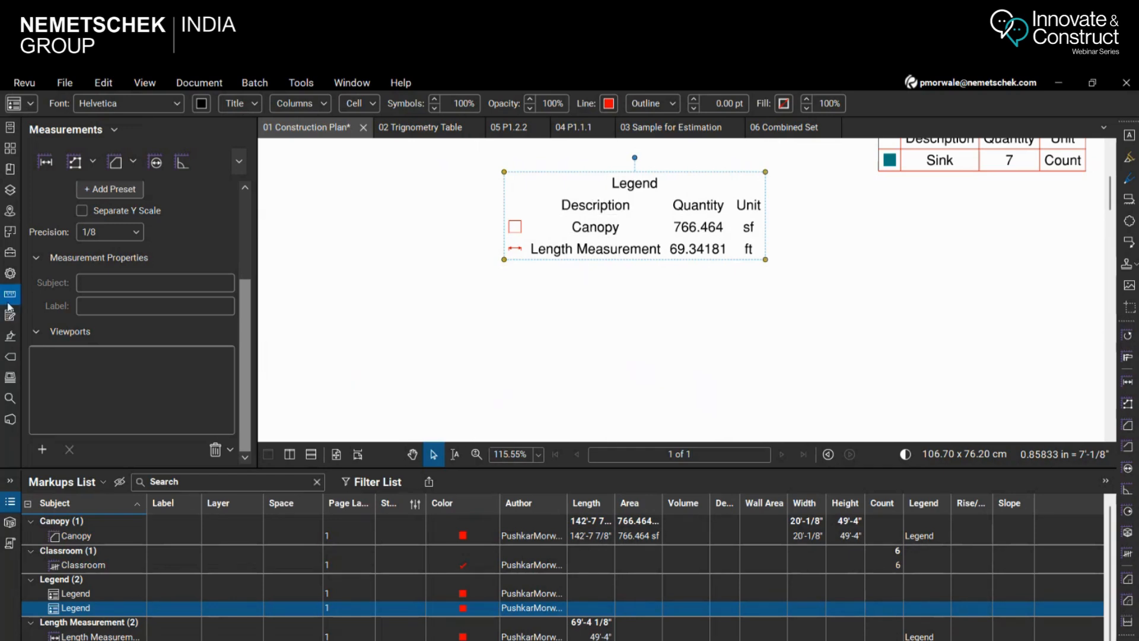
Title the new legend Measurements and give its table the Gridlines style with a 0.25 line width
left_click(10, 273)
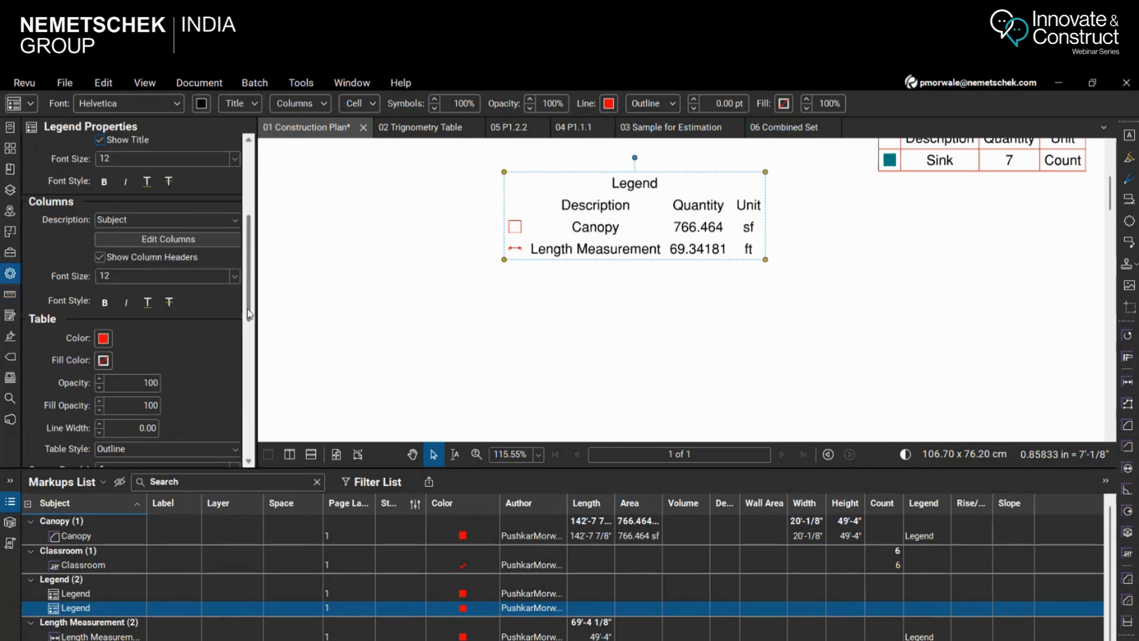
left_click_drag(249, 314, 249, 264)
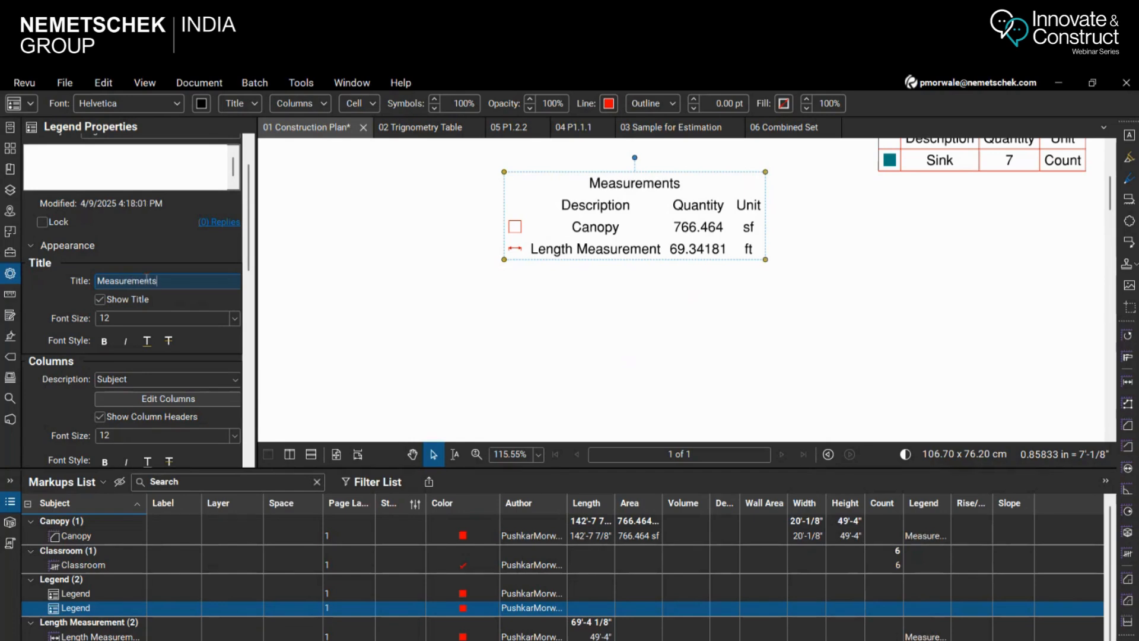
left_click_drag(249, 252, 256, 346)
left_click(100, 276)
left_click(102, 300)
left_click(128, 316)
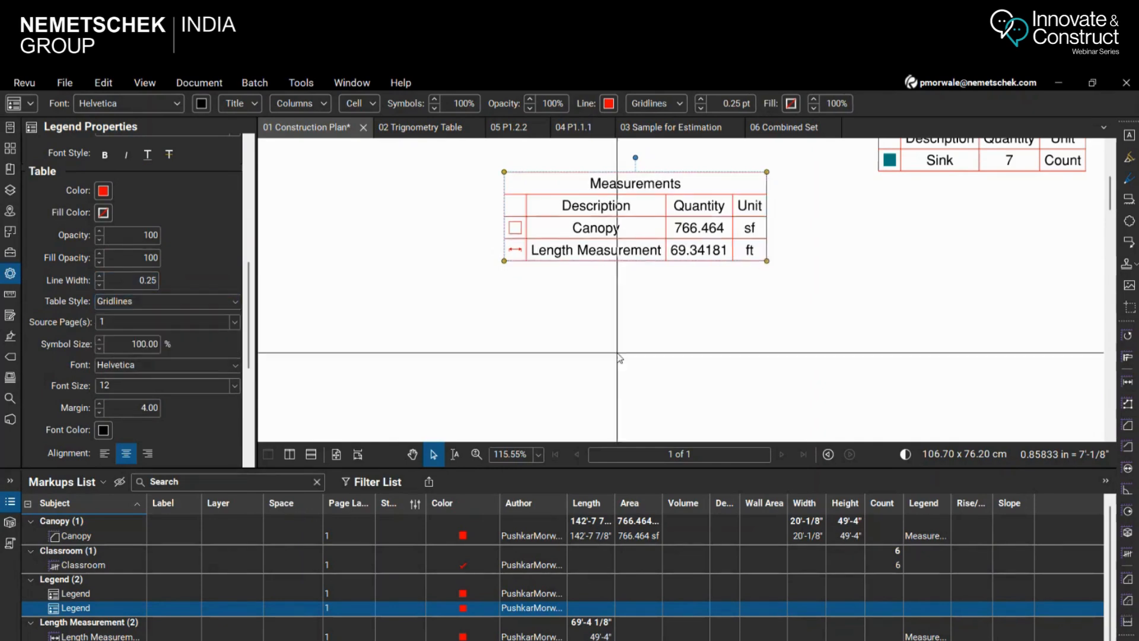
left_click(617, 350)
Start a Polylength measurement at the upper wall corner beside Elec 112 and run its first segment, about 26'-10", down to the exterior wall
scroll(682, 337, "down", 5)
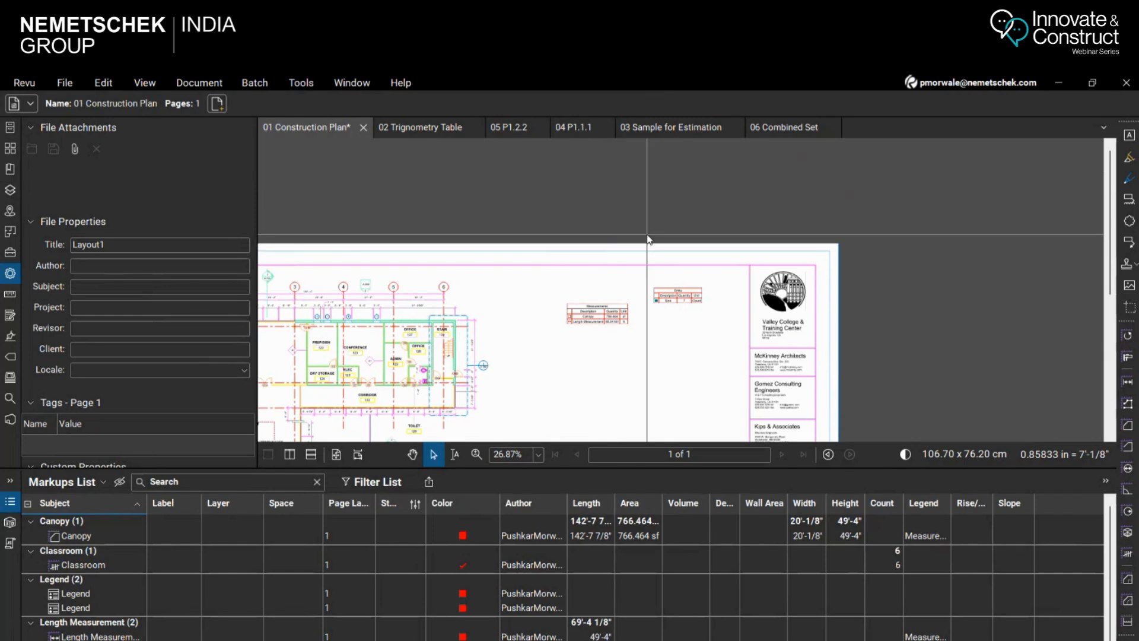
scroll(653, 237, "down", 3)
scroll(504, 382, "up", 3)
scroll(517, 382, "down", 4)
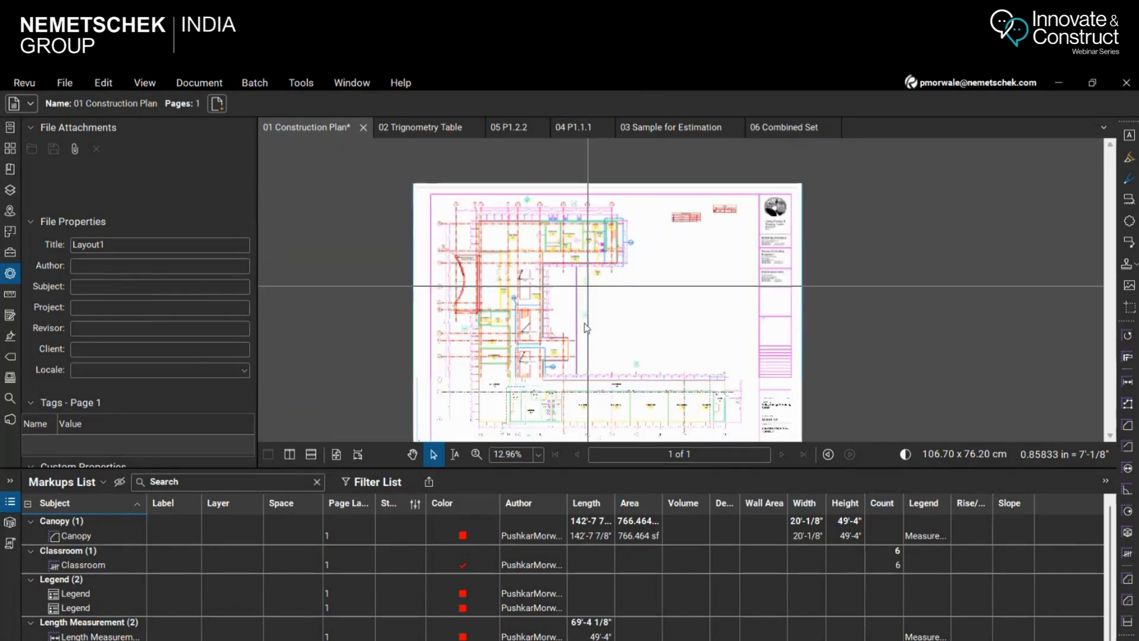
scroll(403, 267, "up", 2)
left_click(312, 83)
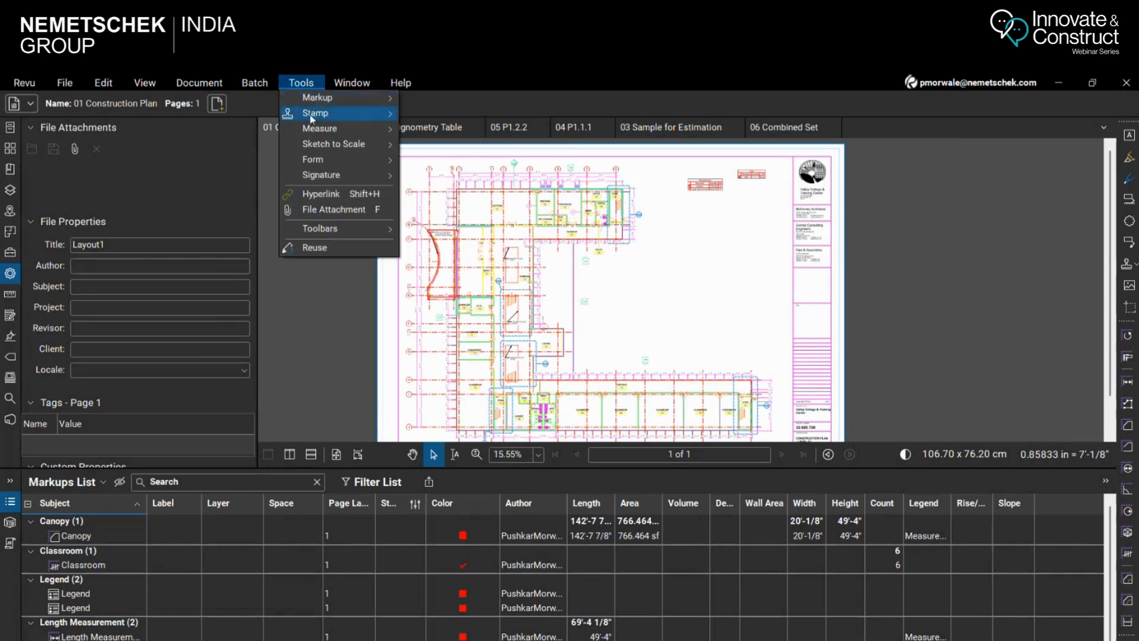
mouse_move(325, 129)
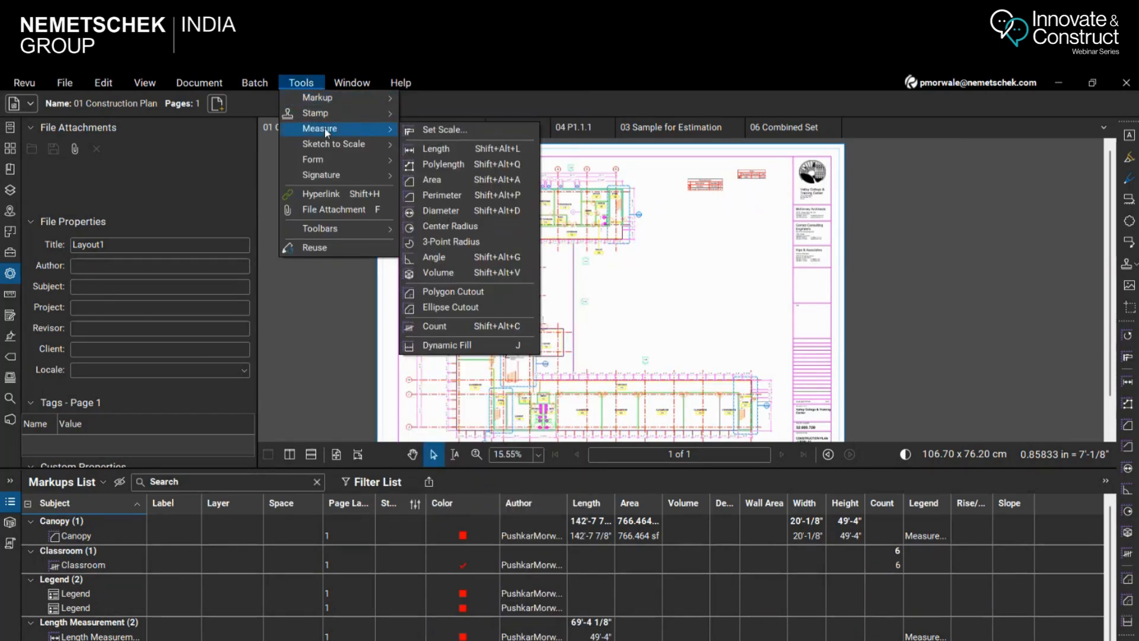
left_click(450, 171)
scroll(500, 401, "up", 2)
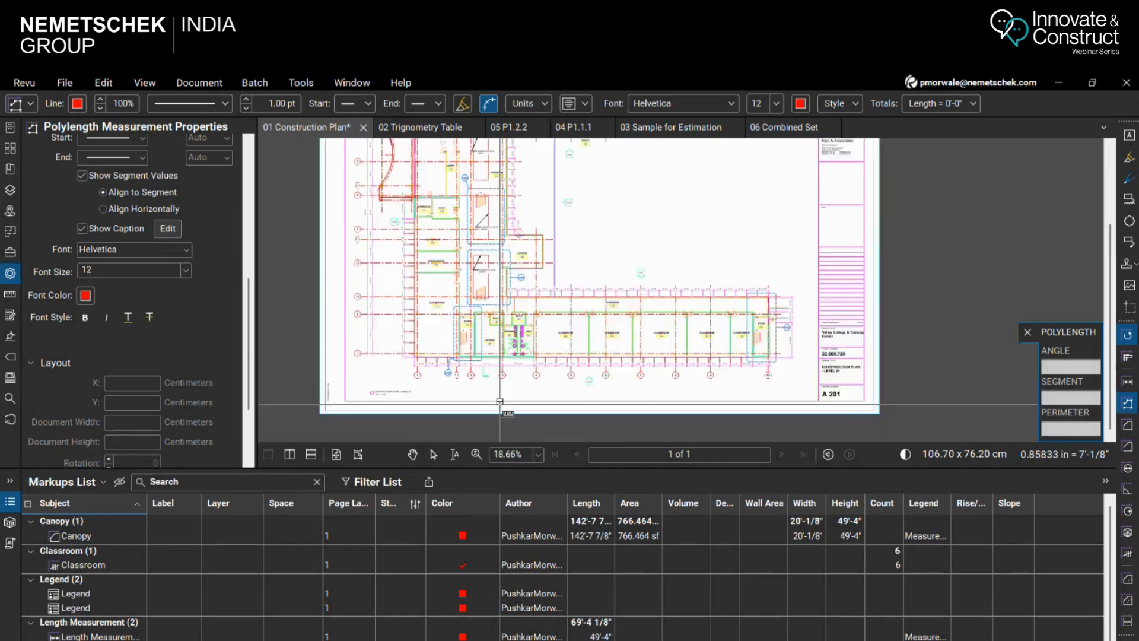
scroll(500, 401, "up", 4)
scroll(521, 336, "up", 1)
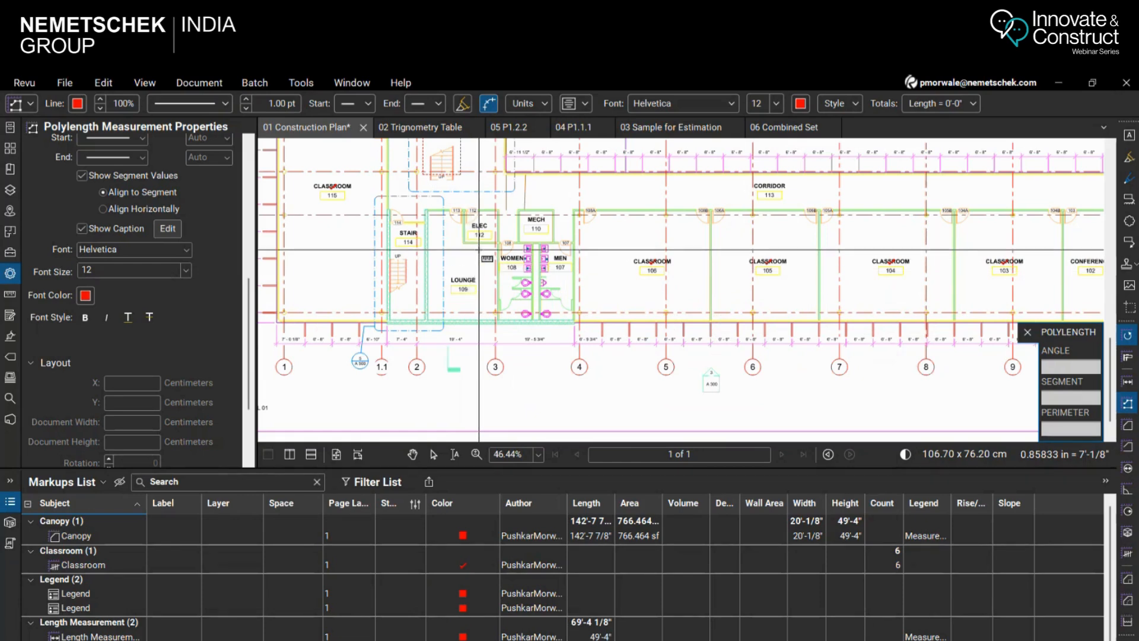
scroll(590, 277, "down", 2)
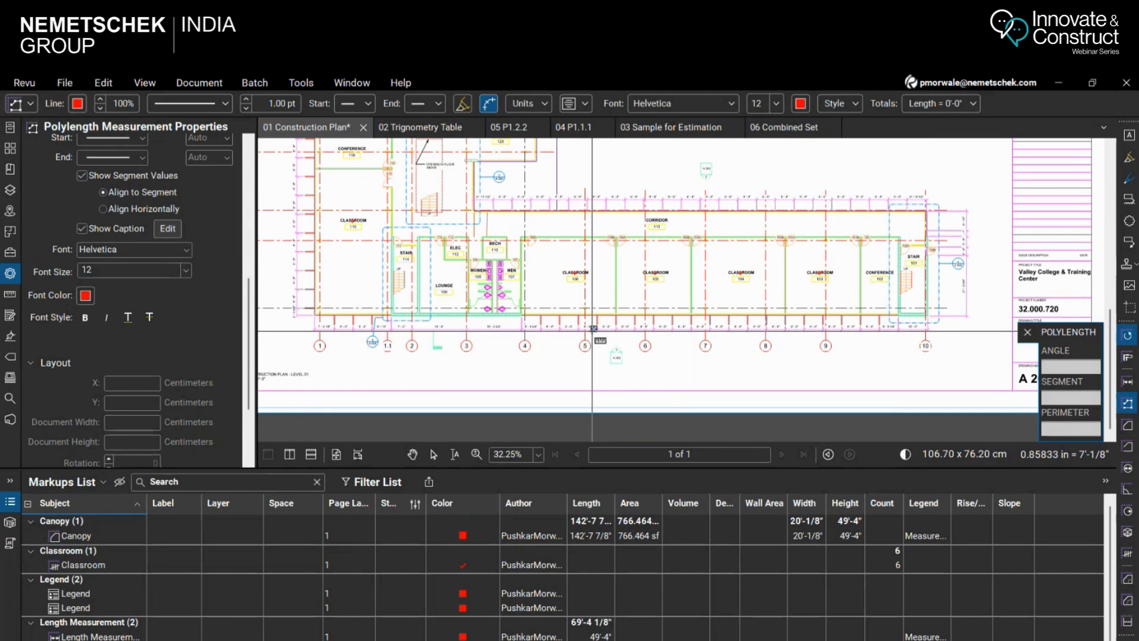
scroll(555, 312, "up", 2)
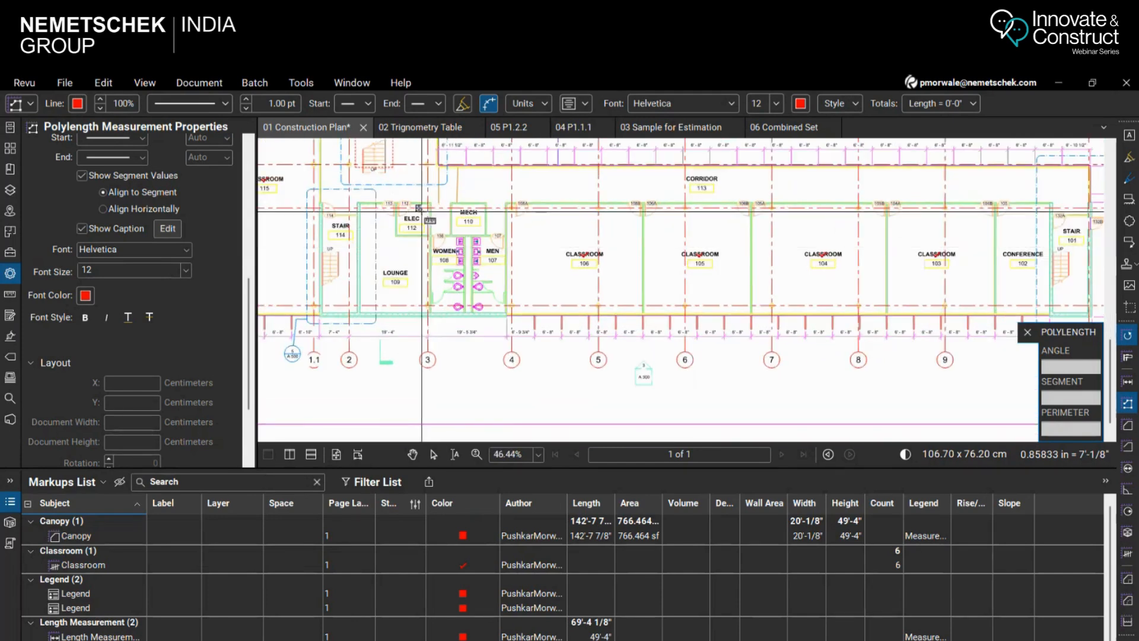
scroll(422, 211, "up", 2)
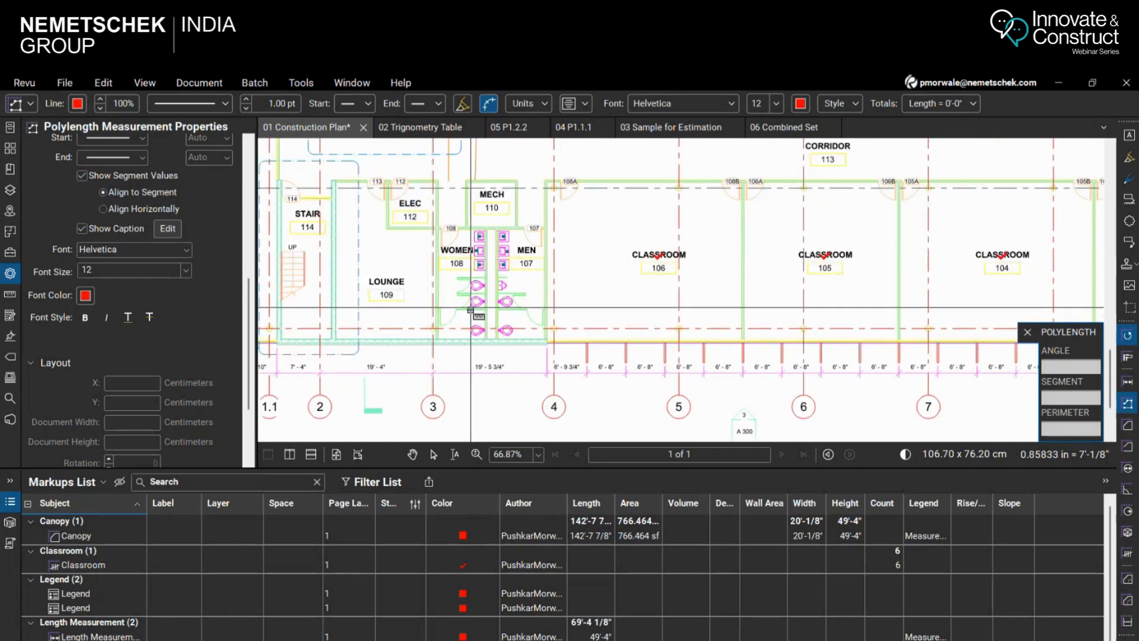
scroll(408, 302, "down", 2)
scroll(929, 328, "up", 3)
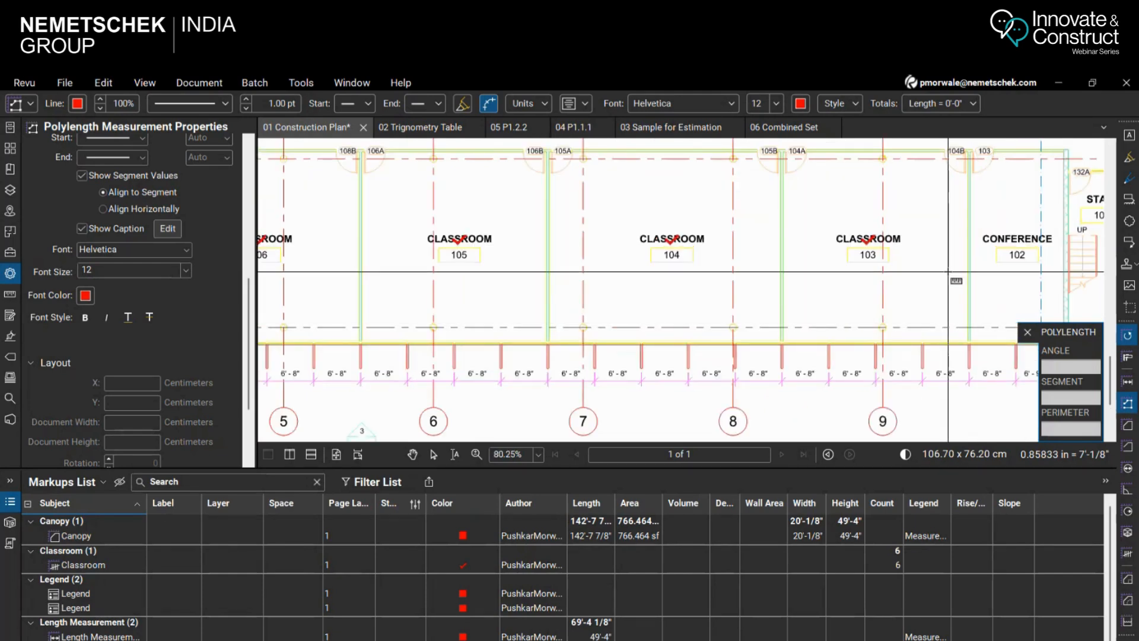
scroll(844, 190, "down", 3)
scroll(295, 249, "up", 4)
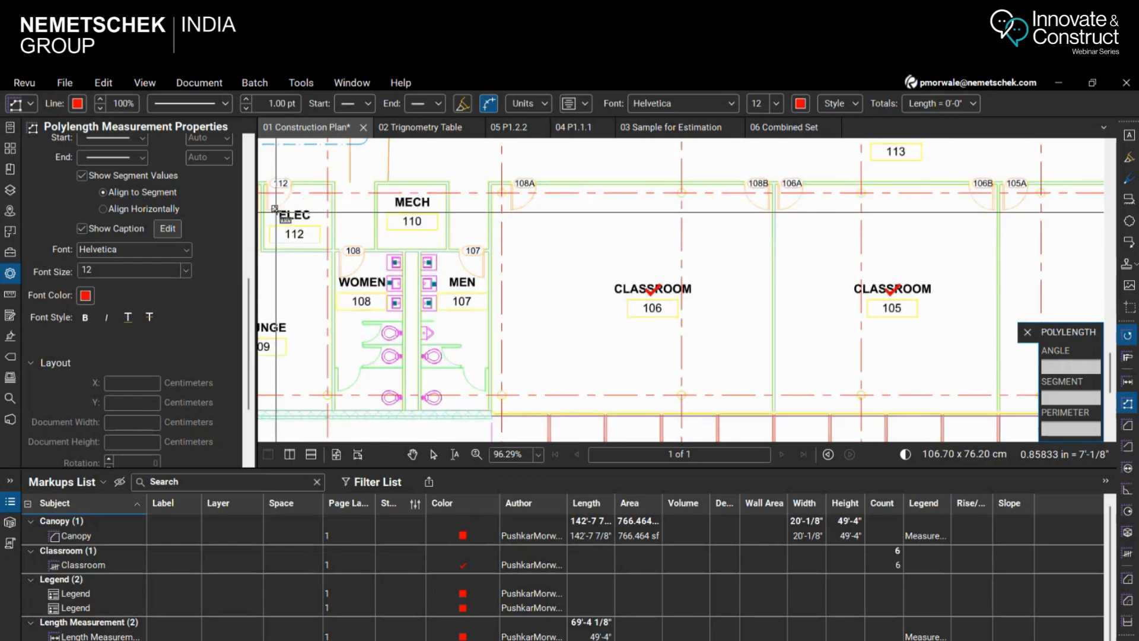
scroll(282, 208, "up", 3)
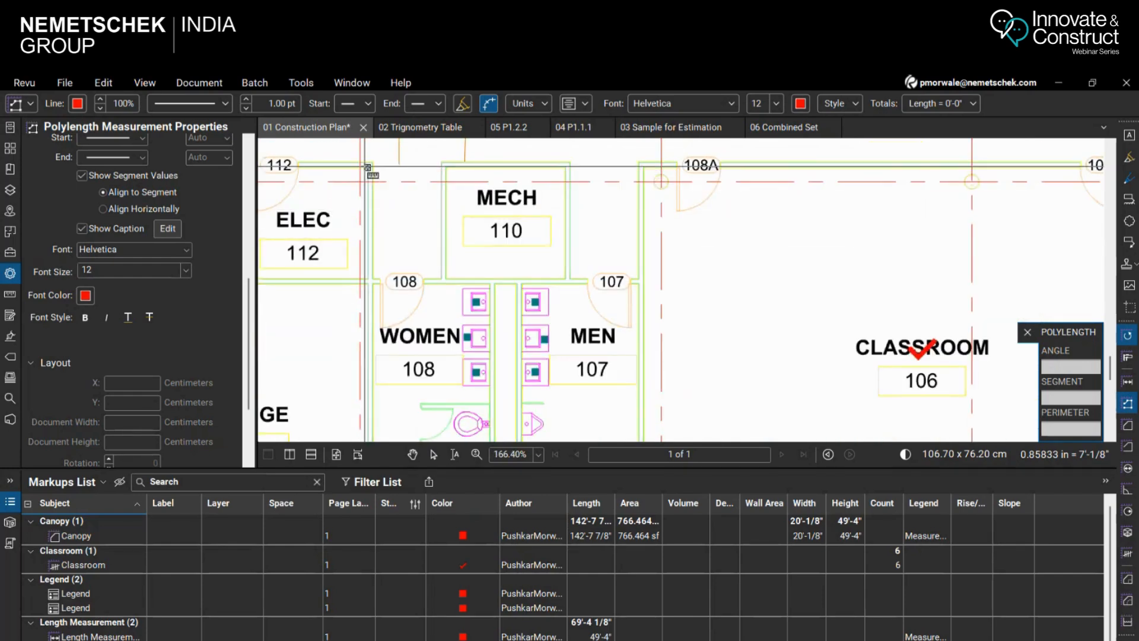
left_click(368, 166)
scroll(368, 167, "down", 4)
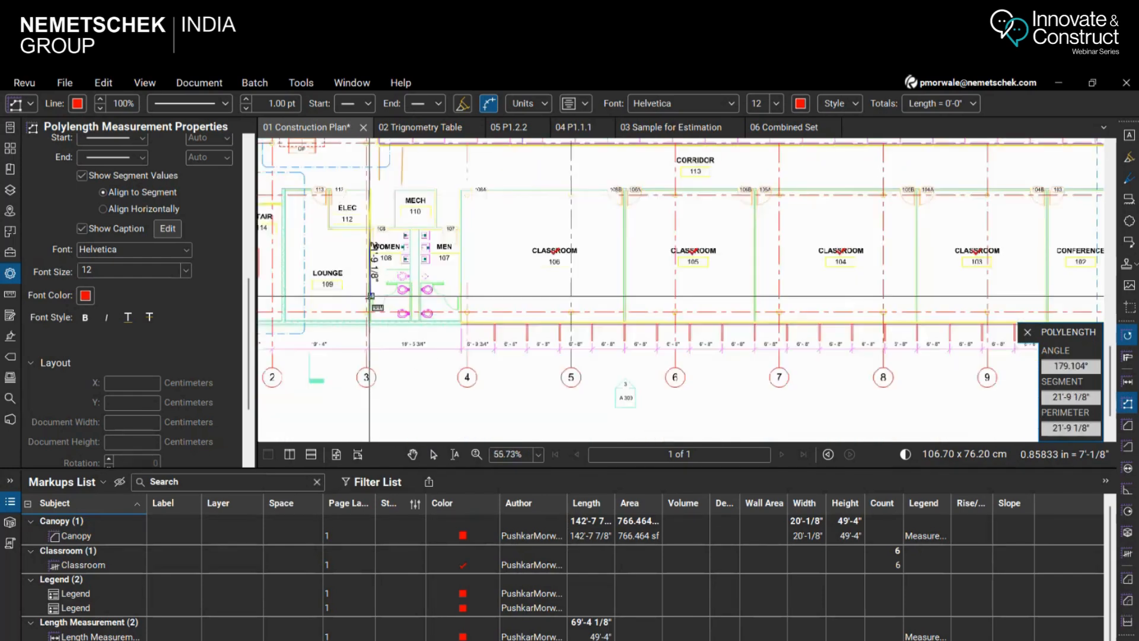
scroll(368, 320, "up", 3)
scroll(369, 323, "up", 4)
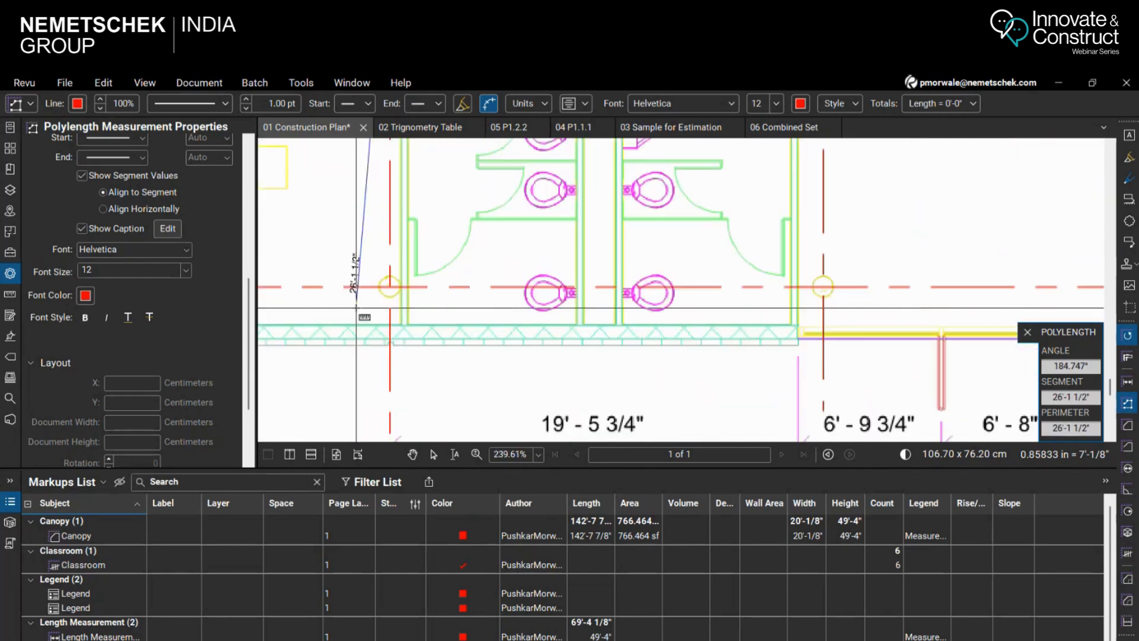
left_click(369, 323)
Continue the polylength about 139'-4" along the exterior wall to the Classroom 103/Conference 102 partition, then about 12'-3" up it, and finish
scroll(196, 326, "down", 3)
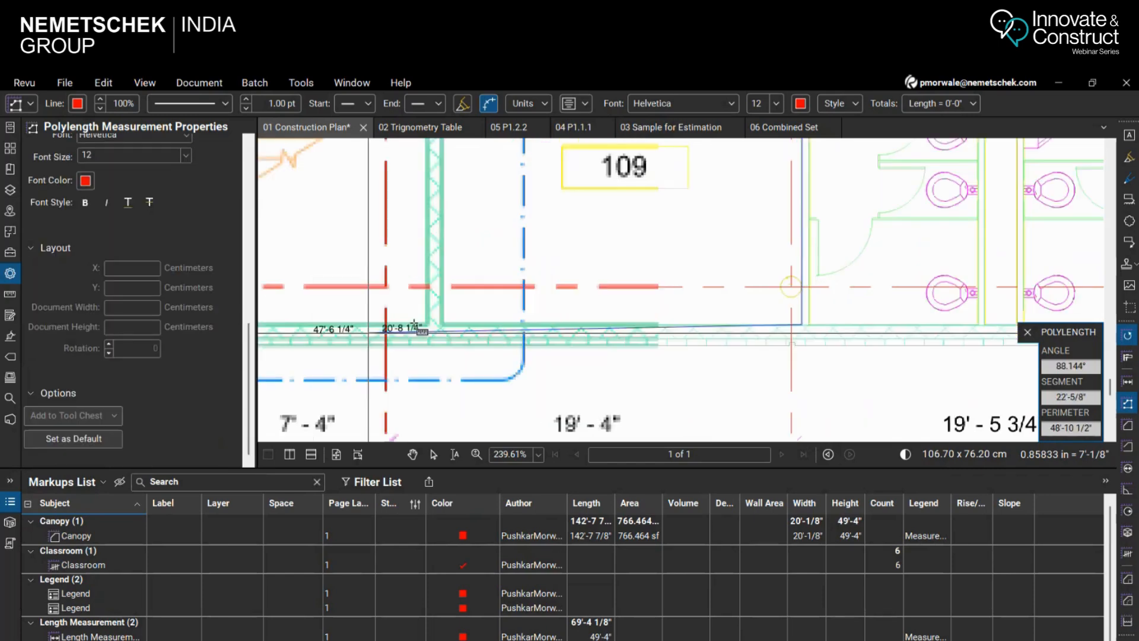
scroll(313, 286, "down", 4)
scroll(401, 341, "down", 4)
scroll(925, 356, "down", 2)
scroll(826, 374, "up", 5)
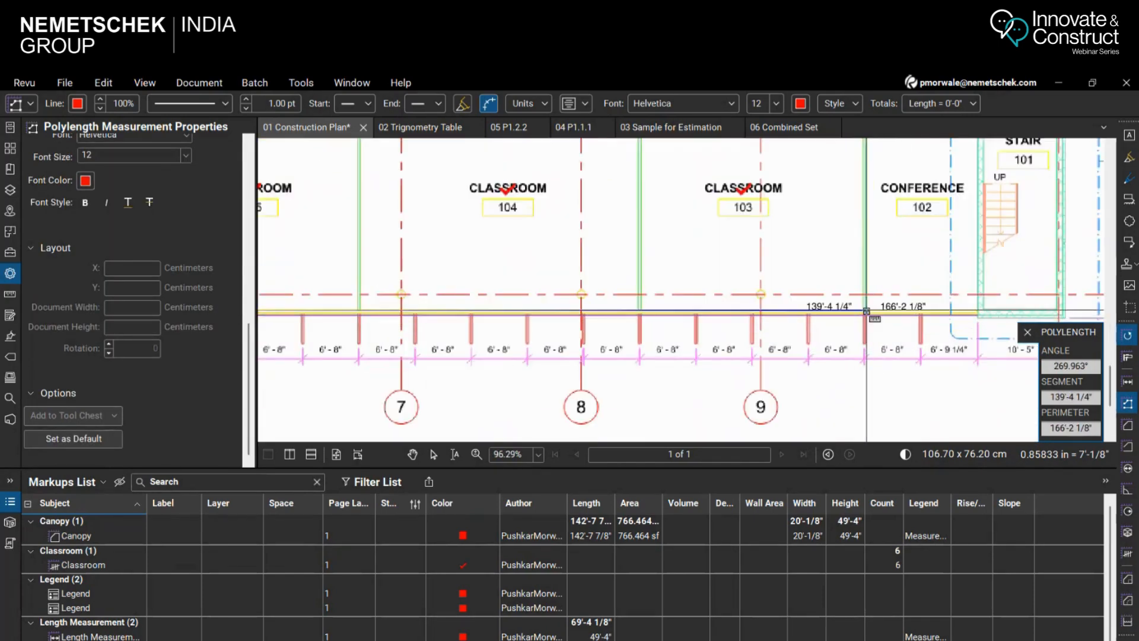
left_click(867, 310)
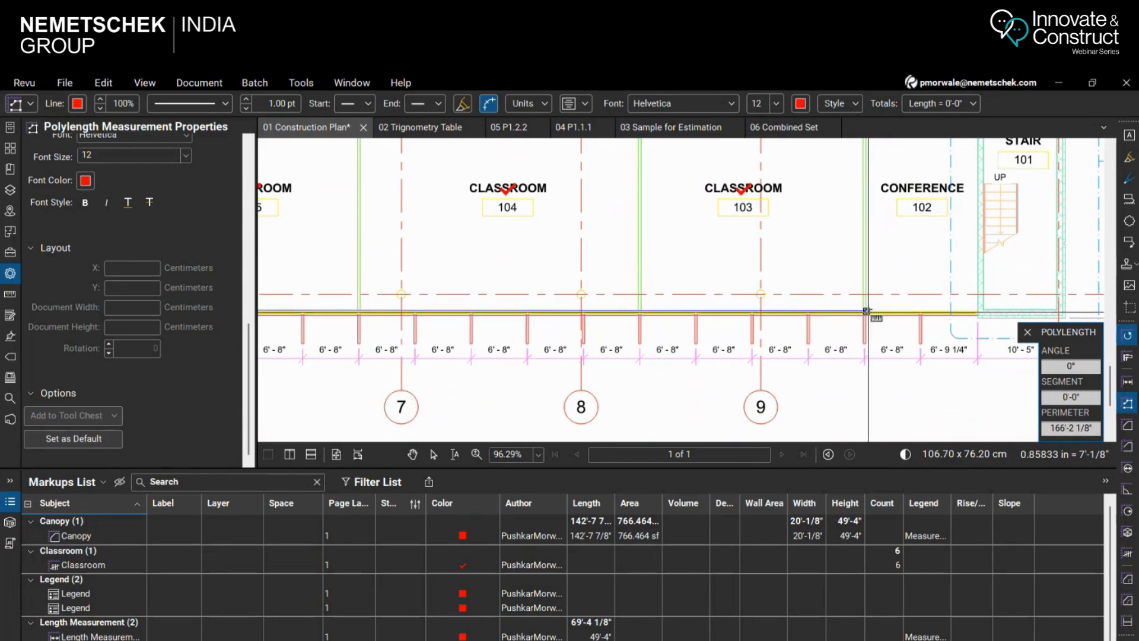
left_click(867, 207)
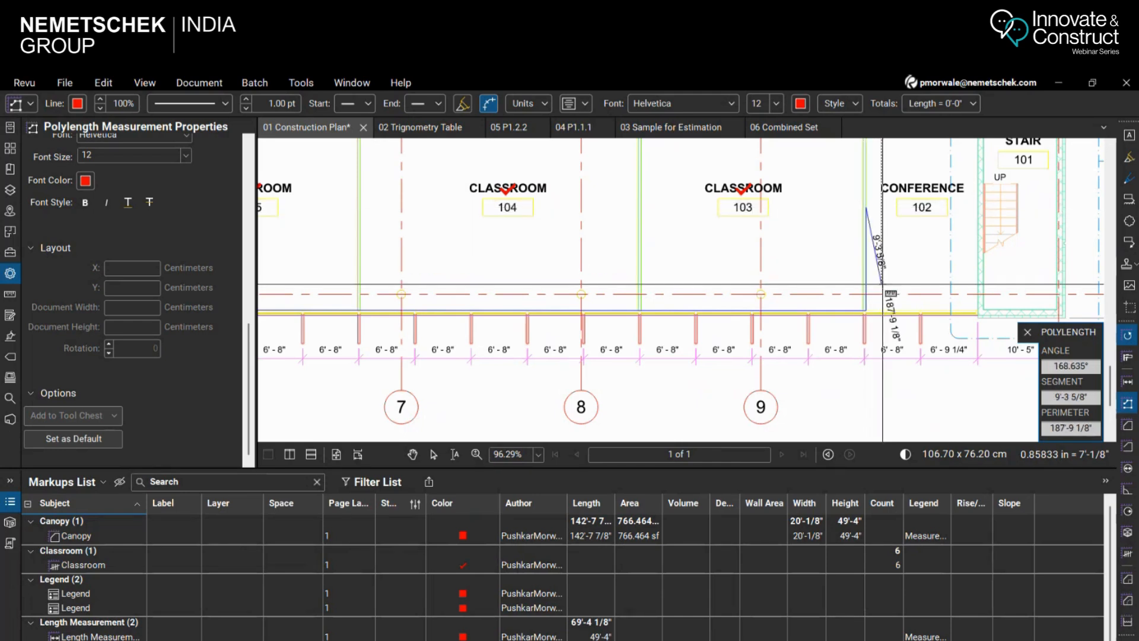
key("Return")
Examine the polylength's segment lengths and total length along the restroom, exterior and Conference 102 walls
scroll(881, 231, "up", 2)
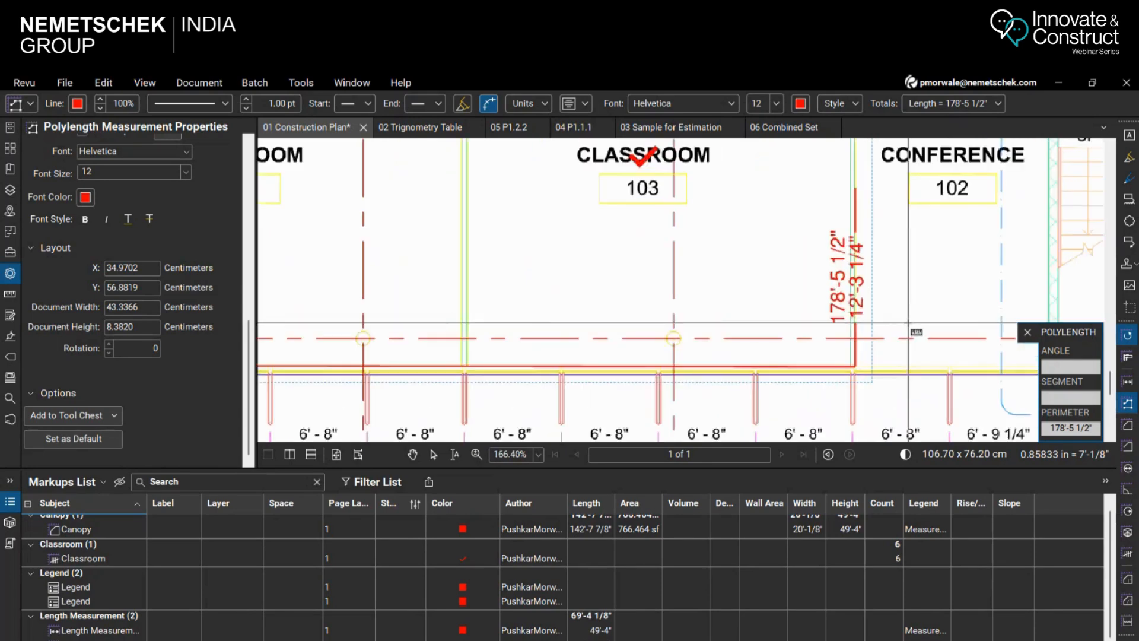
scroll(902, 350, "down", 1)
scroll(887, 367, "up", 3)
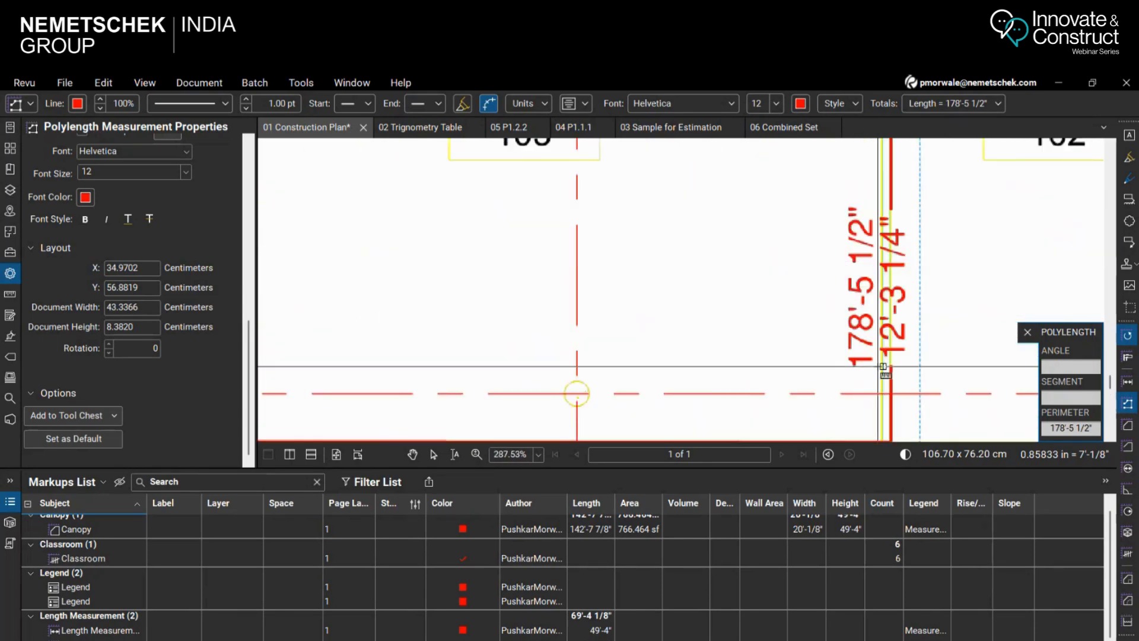
scroll(908, 317, "down", 7)
scroll(849, 296, "down", 2)
scroll(432, 287, "up", 4)
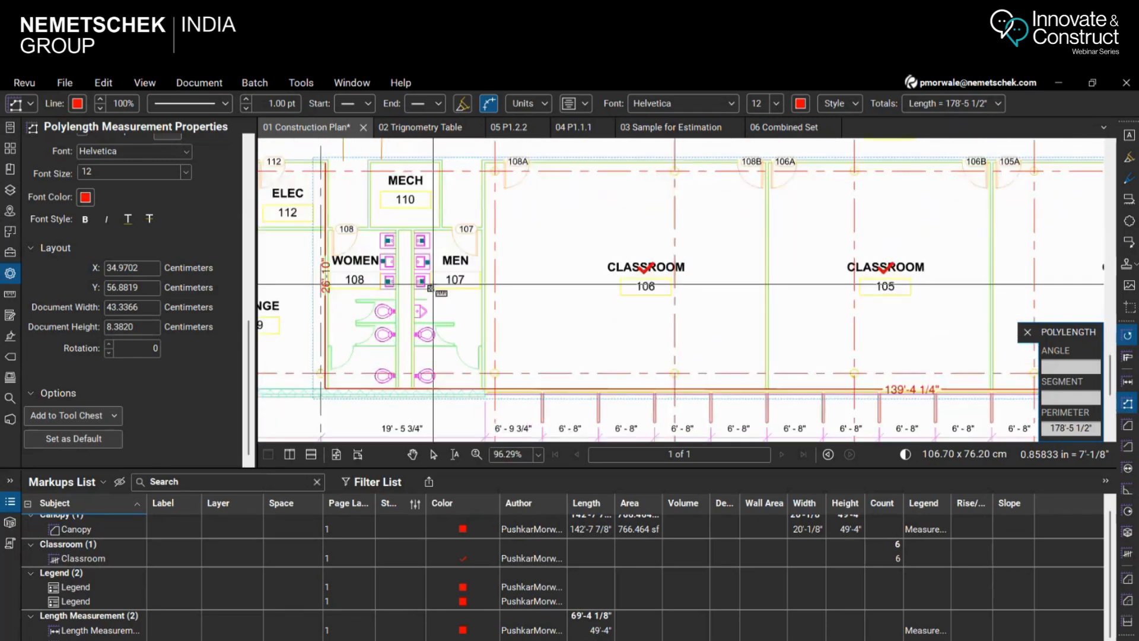
scroll(431, 288, "up", 1)
scroll(356, 264, "down", 1)
scroll(316, 266, "up", 3)
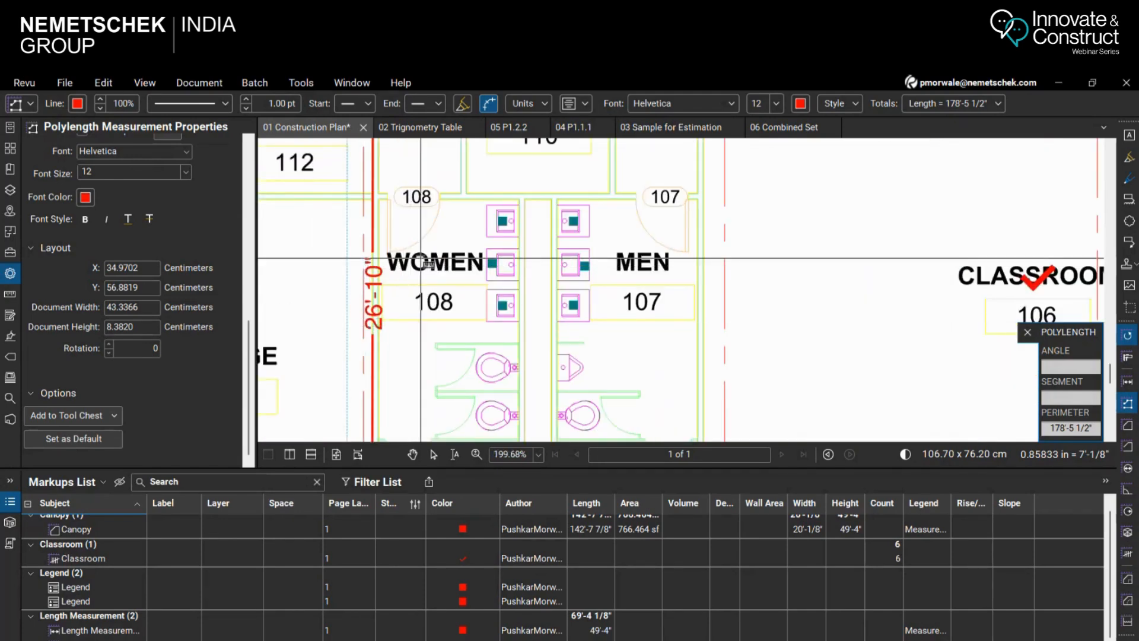
scroll(428, 264, "down", 4)
scroll(674, 295, "up", 5)
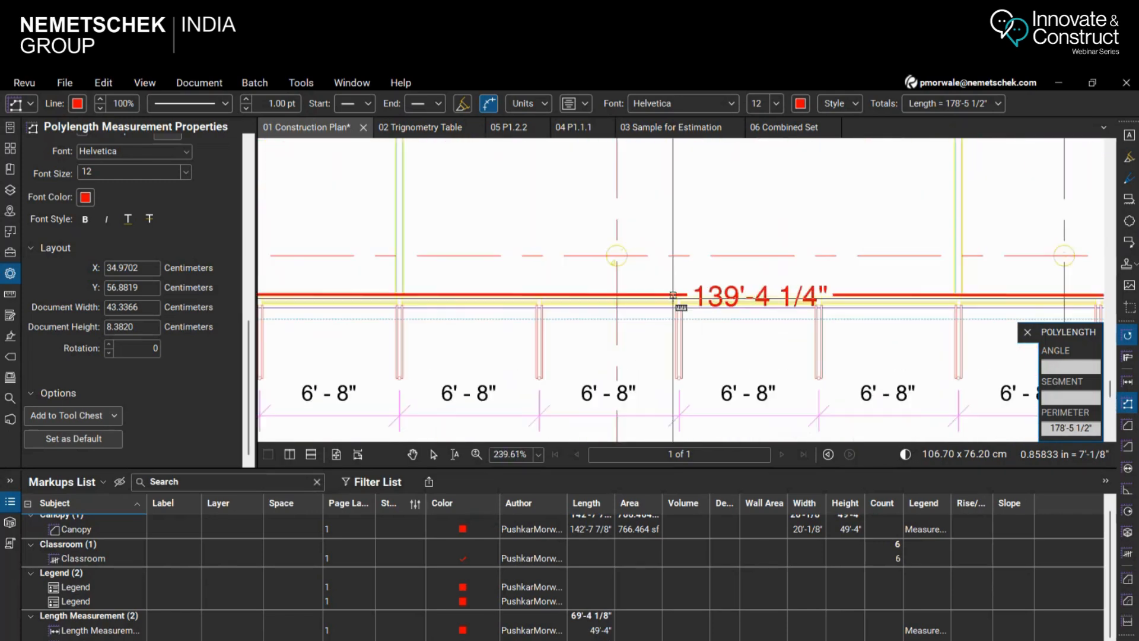
scroll(677, 332, "down", 4)
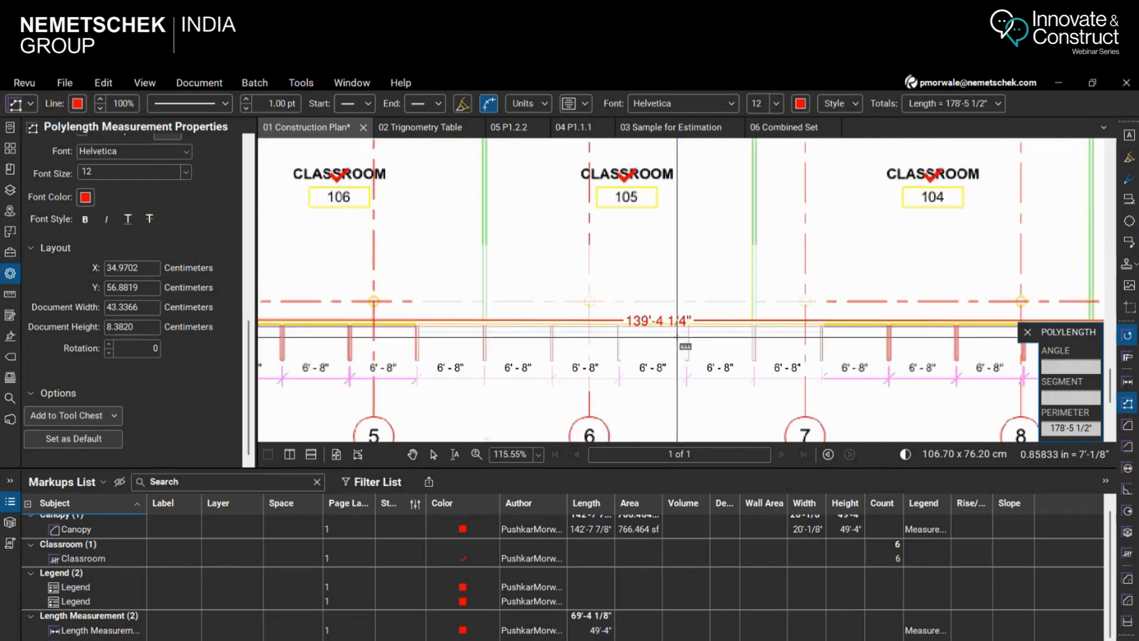
scroll(362, 332, "down", 3)
scroll(903, 381, "up", 7)
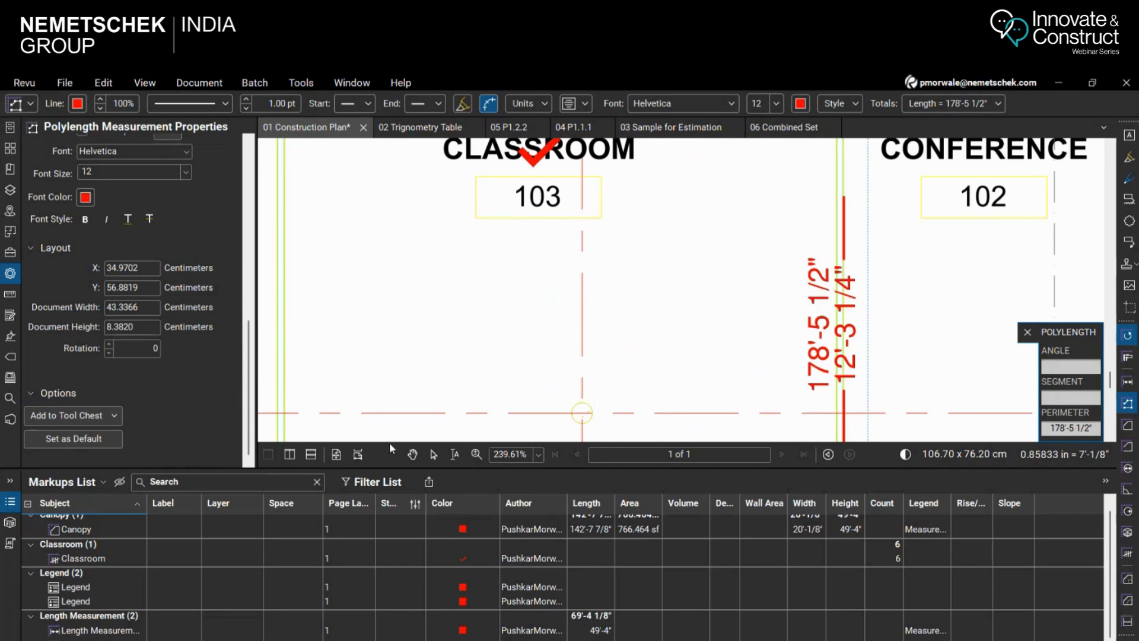
Leave the Polylength tool and inspect the selected measurement from its start beside Elec 112 to its end at Conference 102
left_click(433, 454)
scroll(908, 267, "down", 6)
scroll(806, 320, "down", 3)
scroll(361, 270, "up", 4)
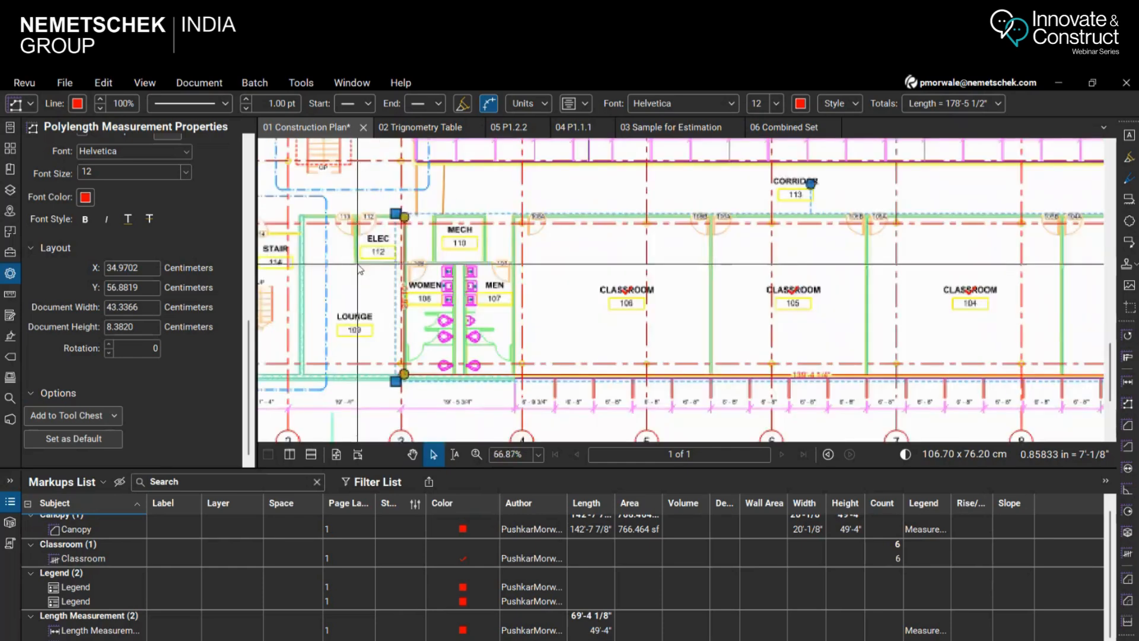
scroll(371, 255, "up", 3)
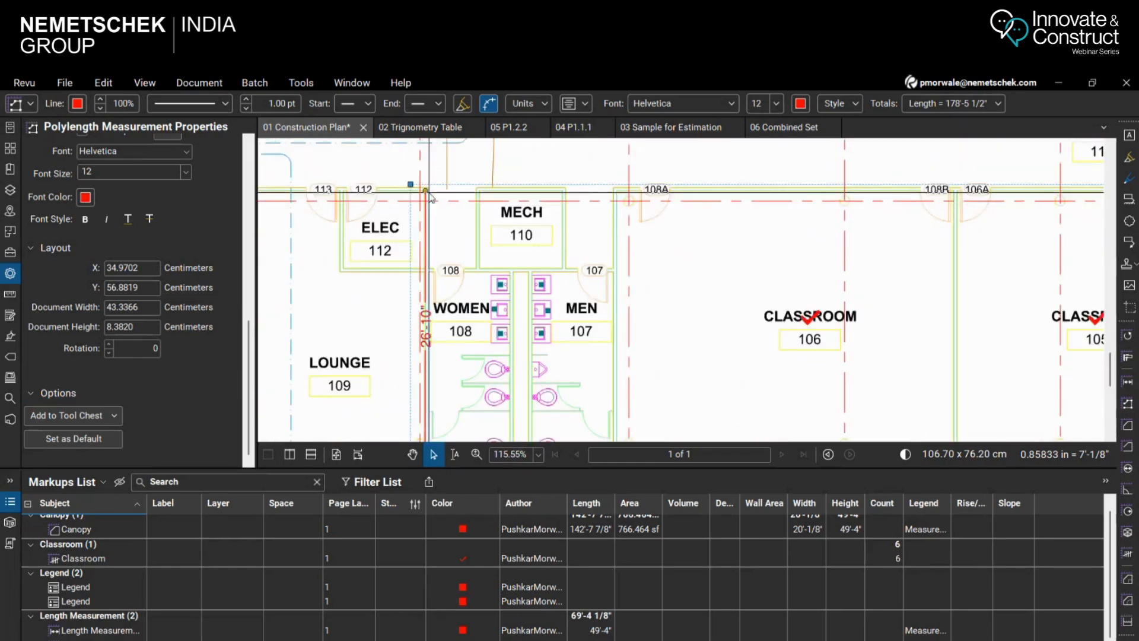
scroll(431, 198, "down", 4)
scroll(858, 252, "up", 3)
scroll(859, 252, "up", 3)
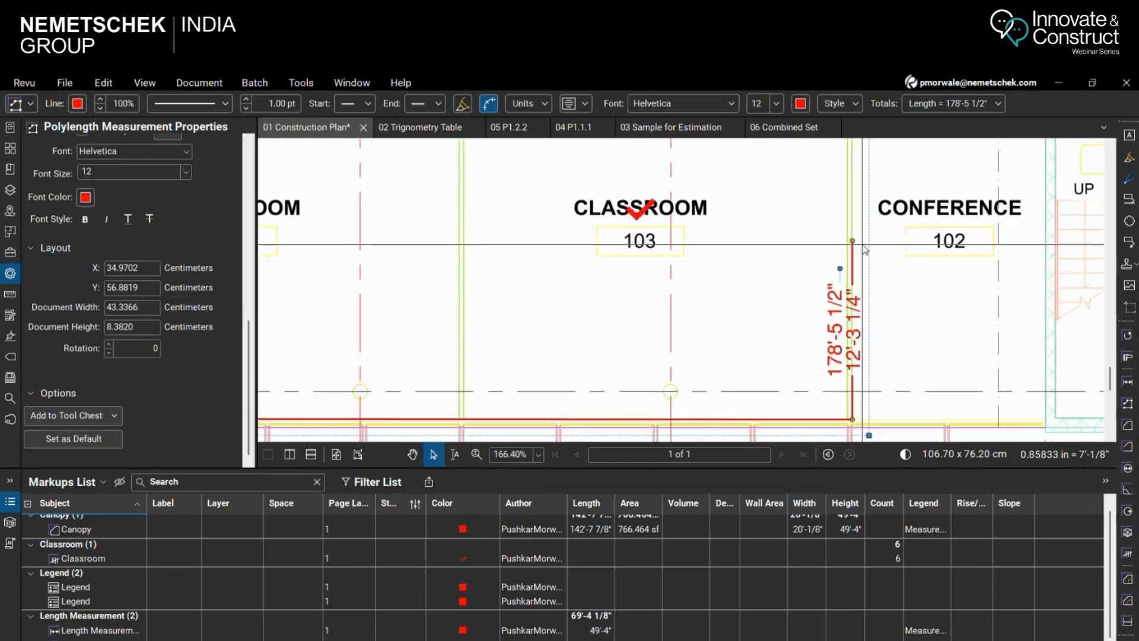
scroll(865, 249, "down", 5)
scroll(369, 227, "up", 3)
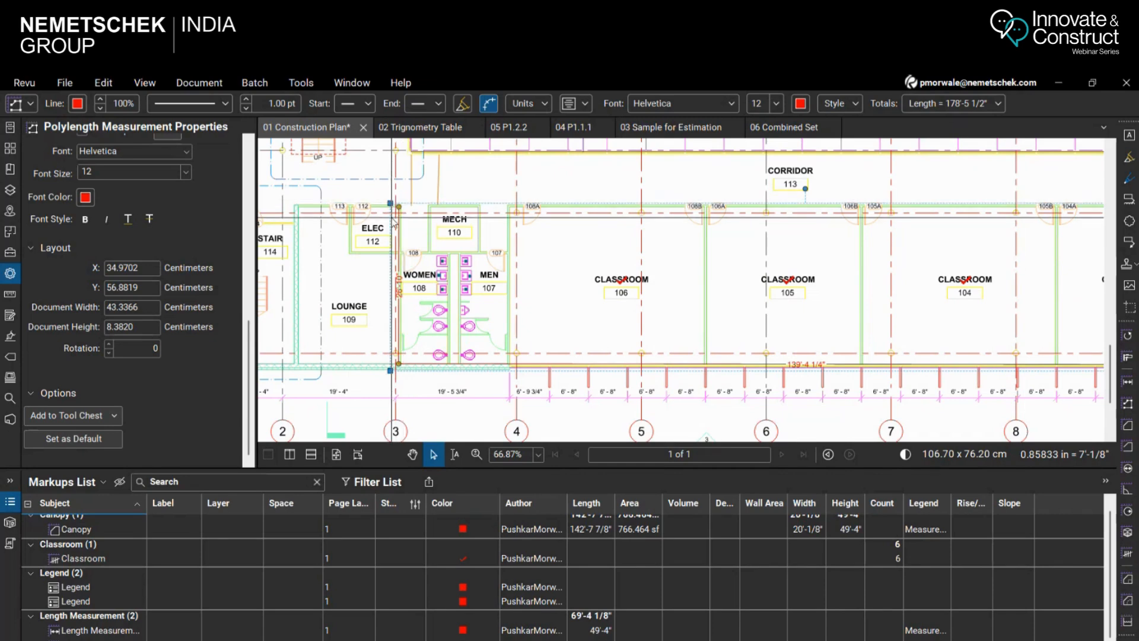
scroll(394, 223, "down", 5)
scroll(652, 254, "up", 5)
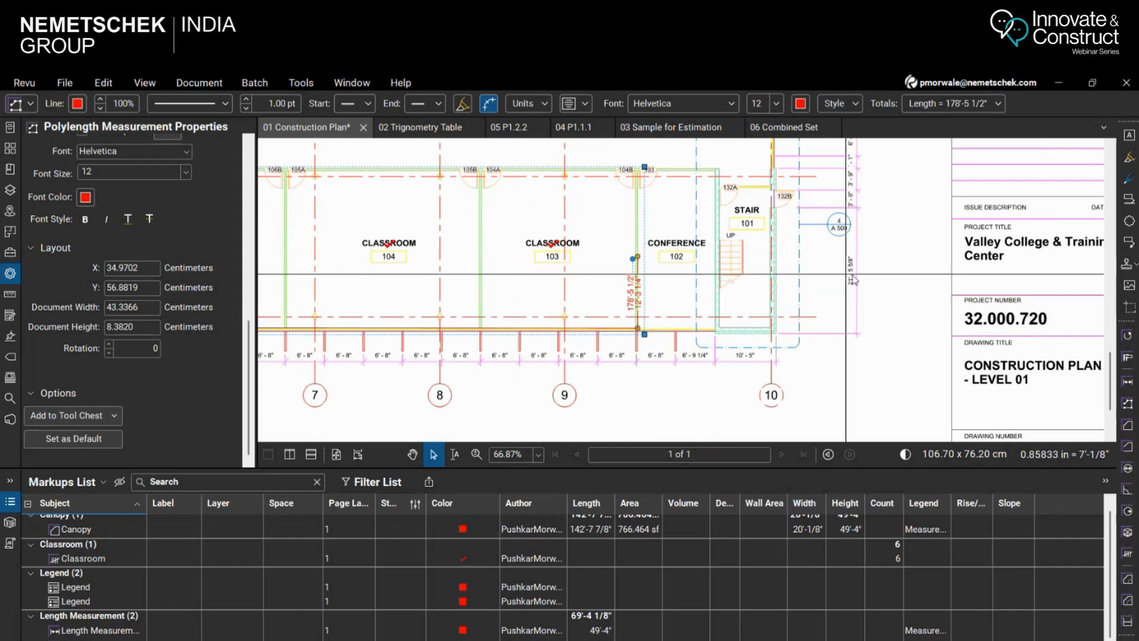
Set the polylength's Rise/Drop to 20'-0" in its measurement properties and inspect its caption beside Conference 102
scroll(571, 264, "down", 1)
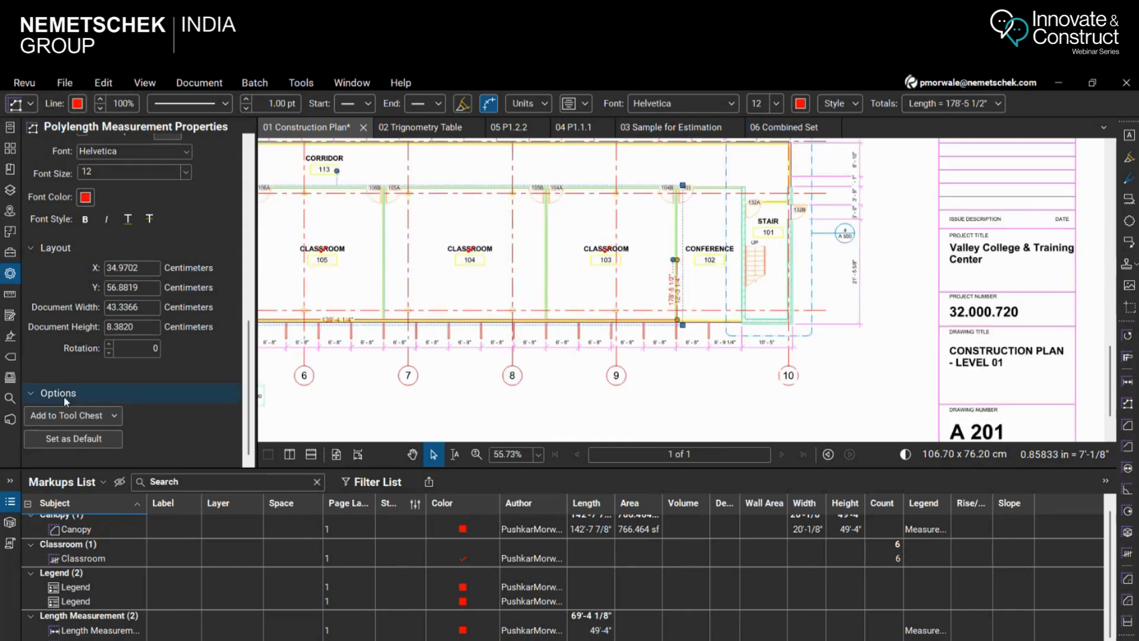
left_click(12, 296)
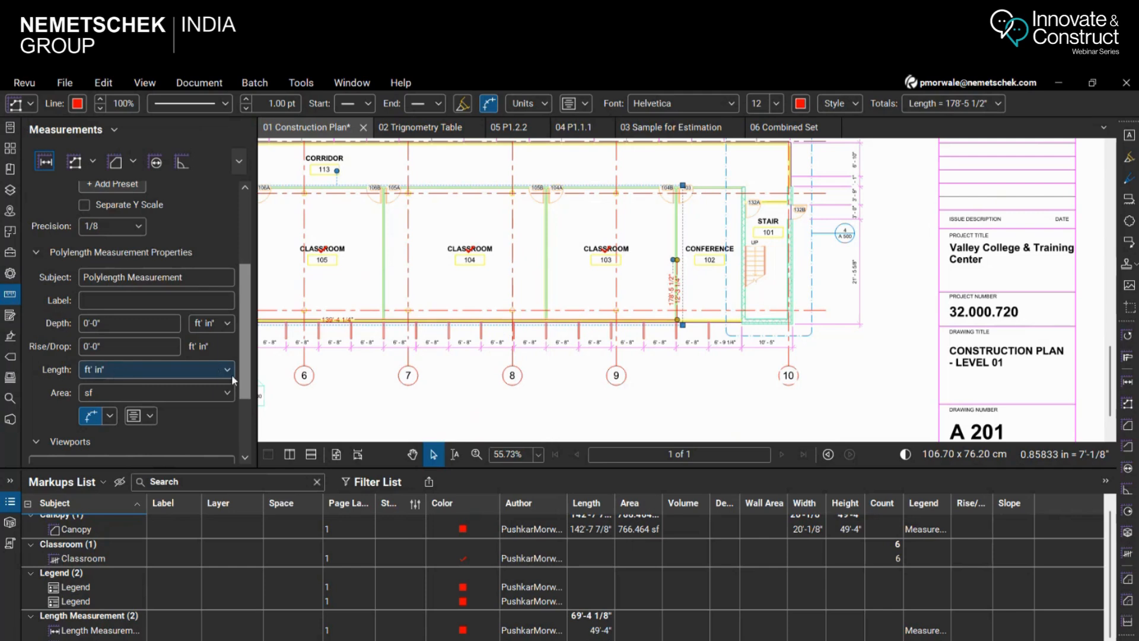
scroll(198, 391, "down", 3)
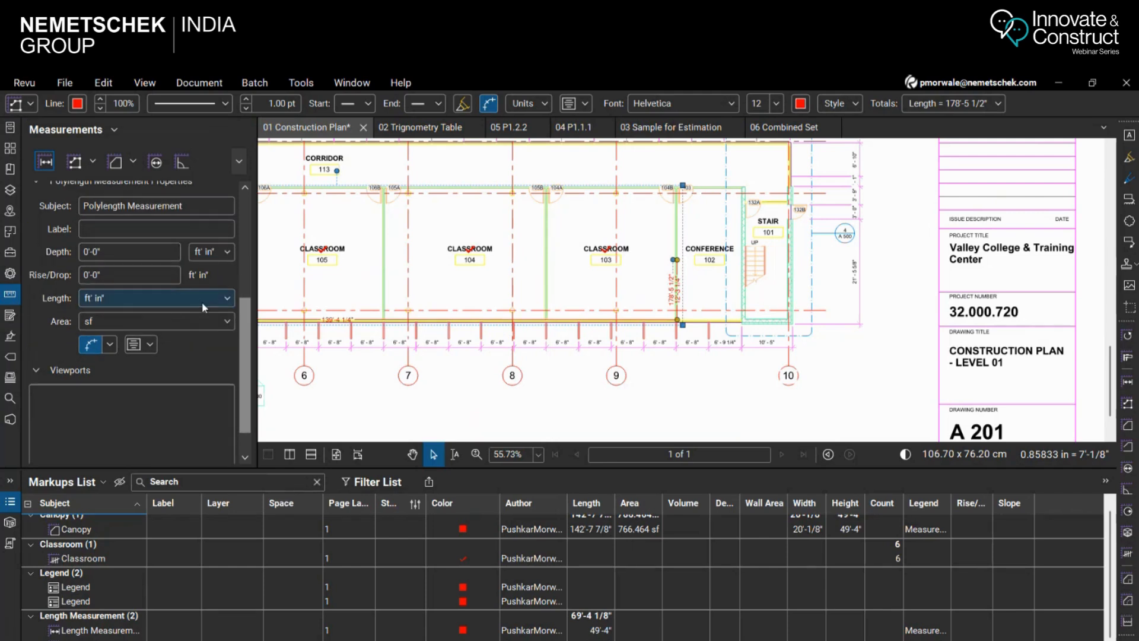
left_click(129, 275)
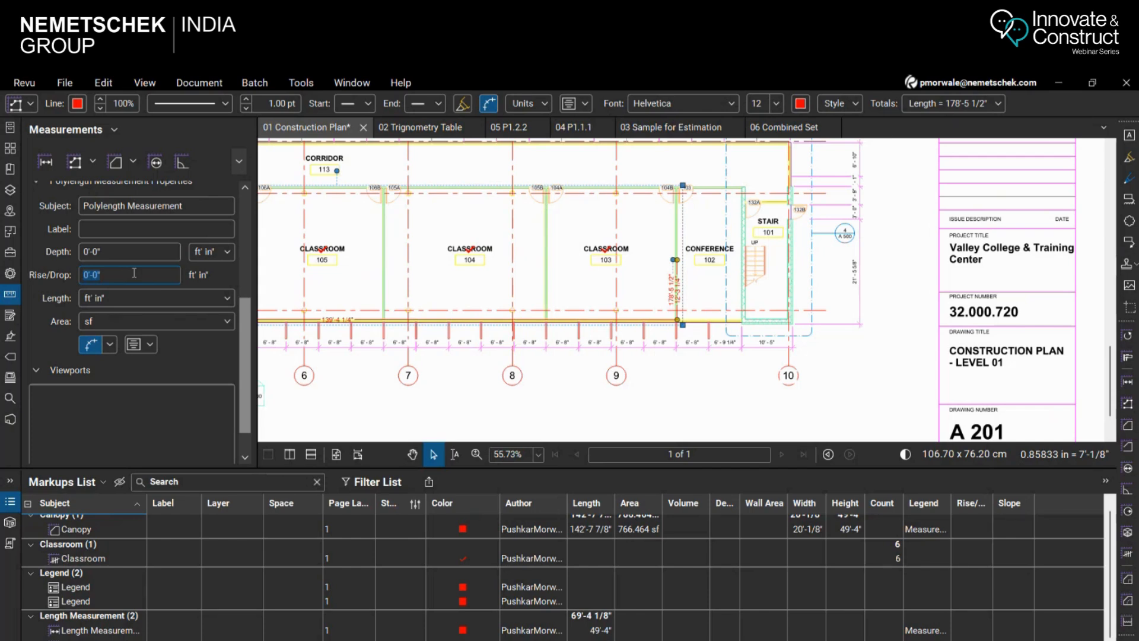
key("Return")
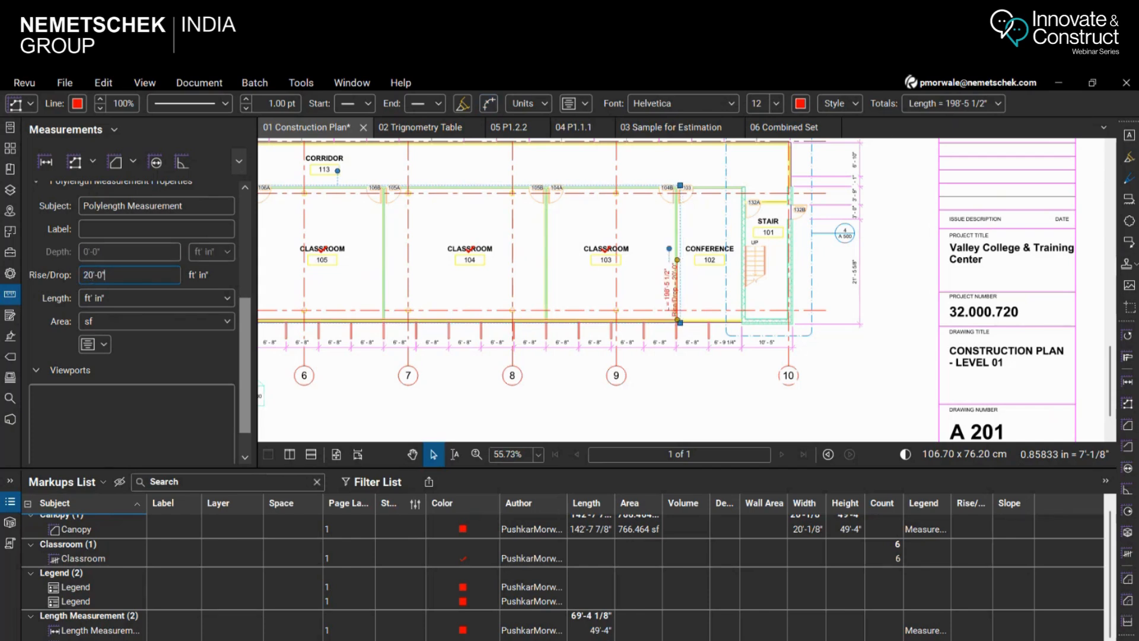
scroll(676, 285, "up", 5)
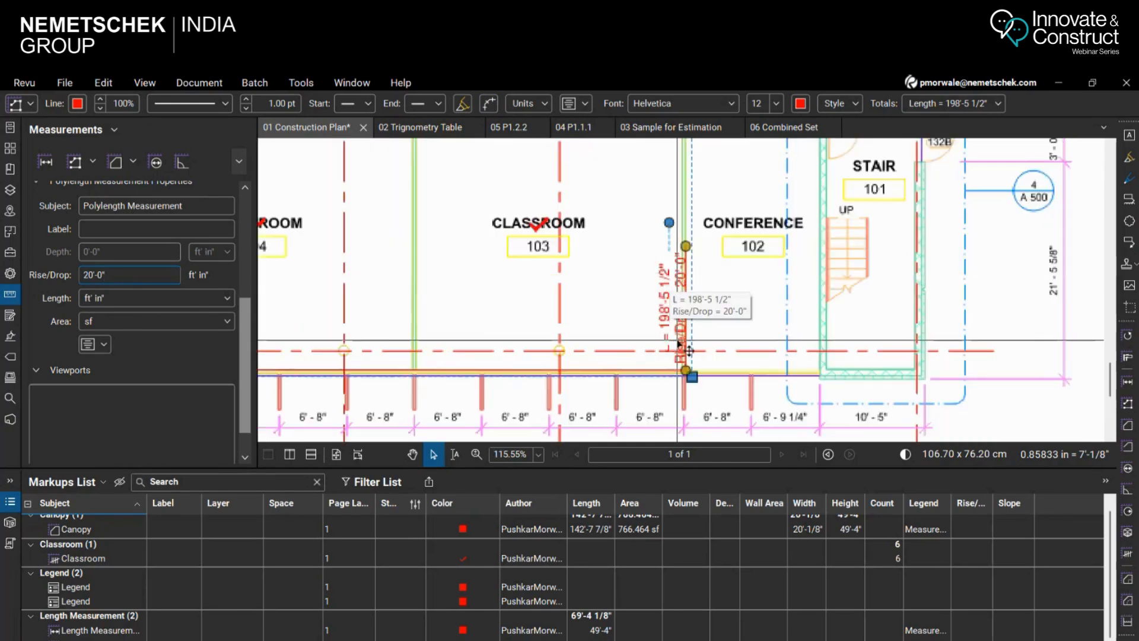
Inspect the polylength's length and Rise/Drop caption beside Conference 102, and its placement within the classroom wing
scroll(698, 336, "up", 2)
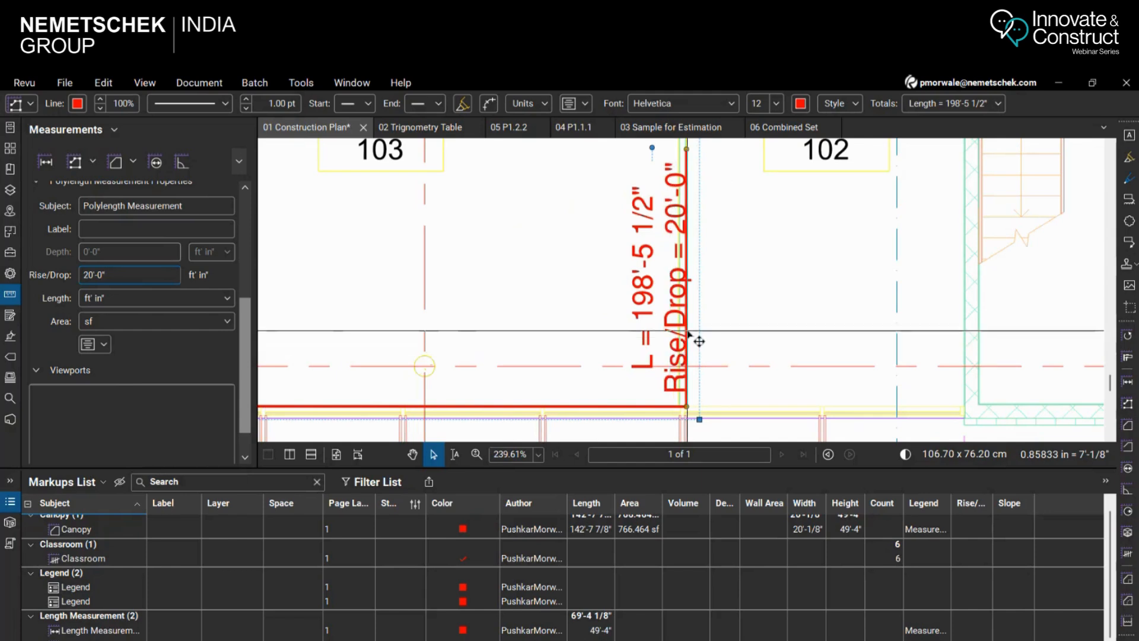
scroll(647, 308, "up", 1)
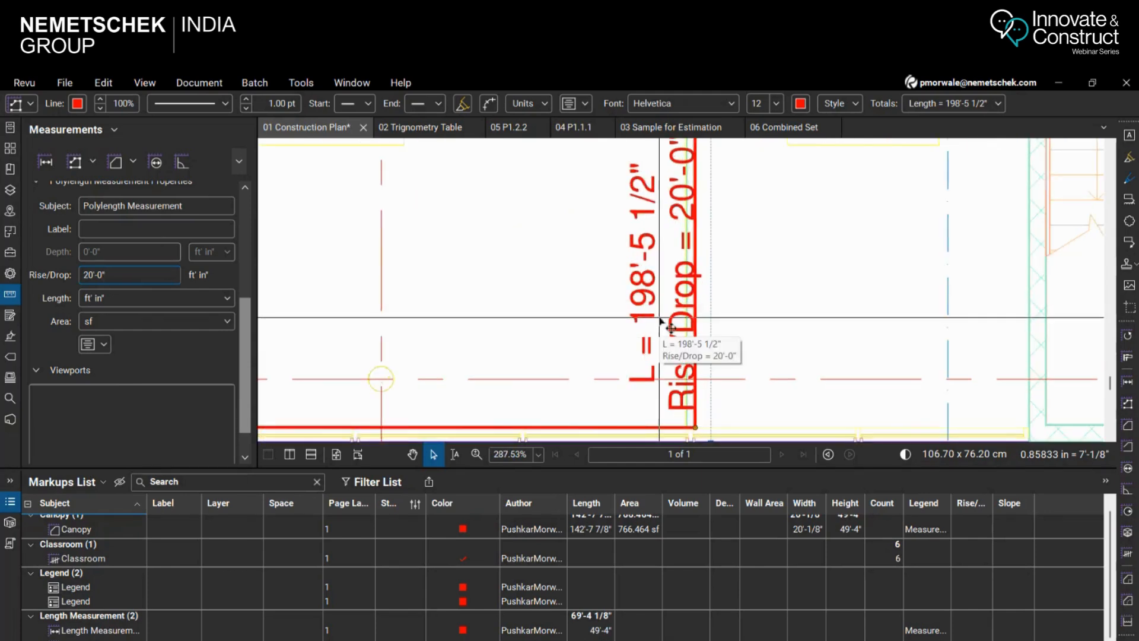
scroll(676, 283, "down", 3)
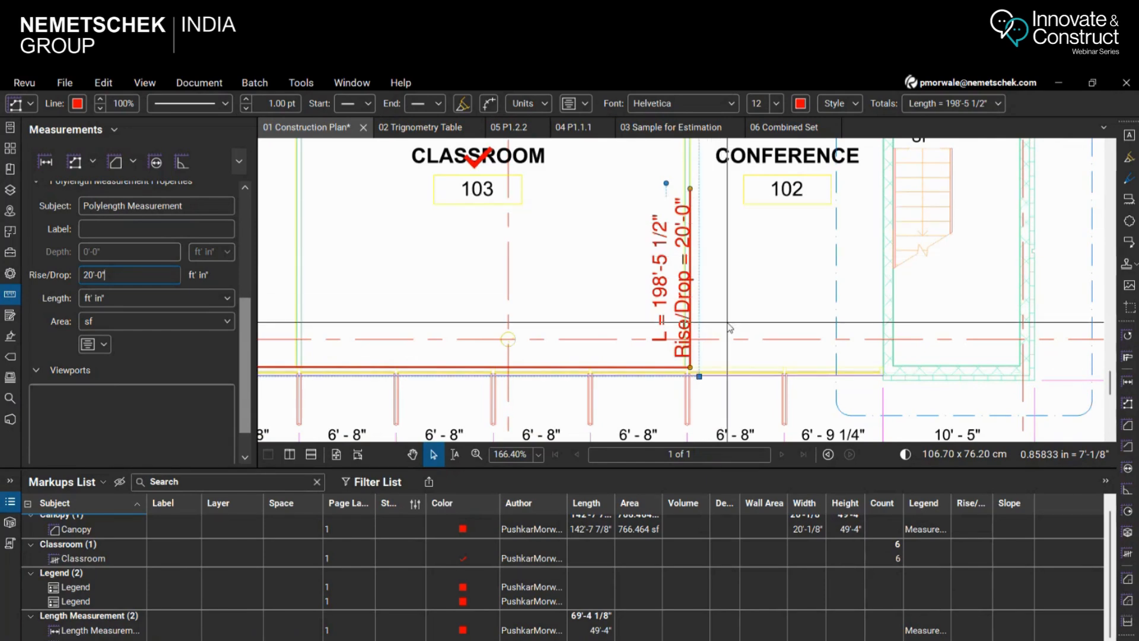
scroll(439, 248, "down", 5)
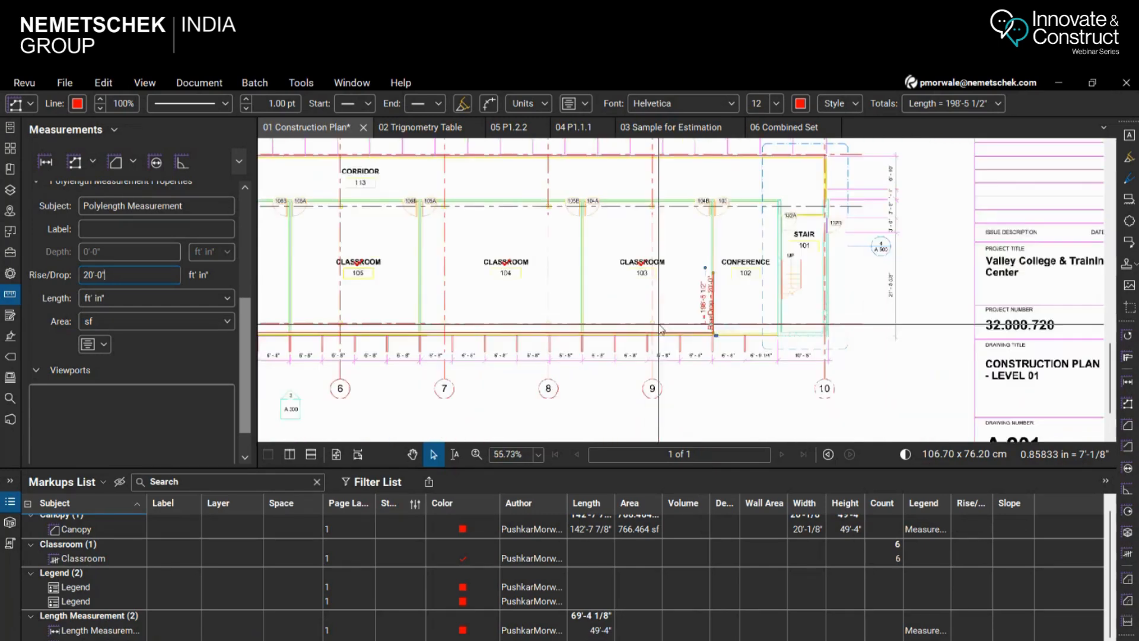
scroll(539, 255, "down", 1)
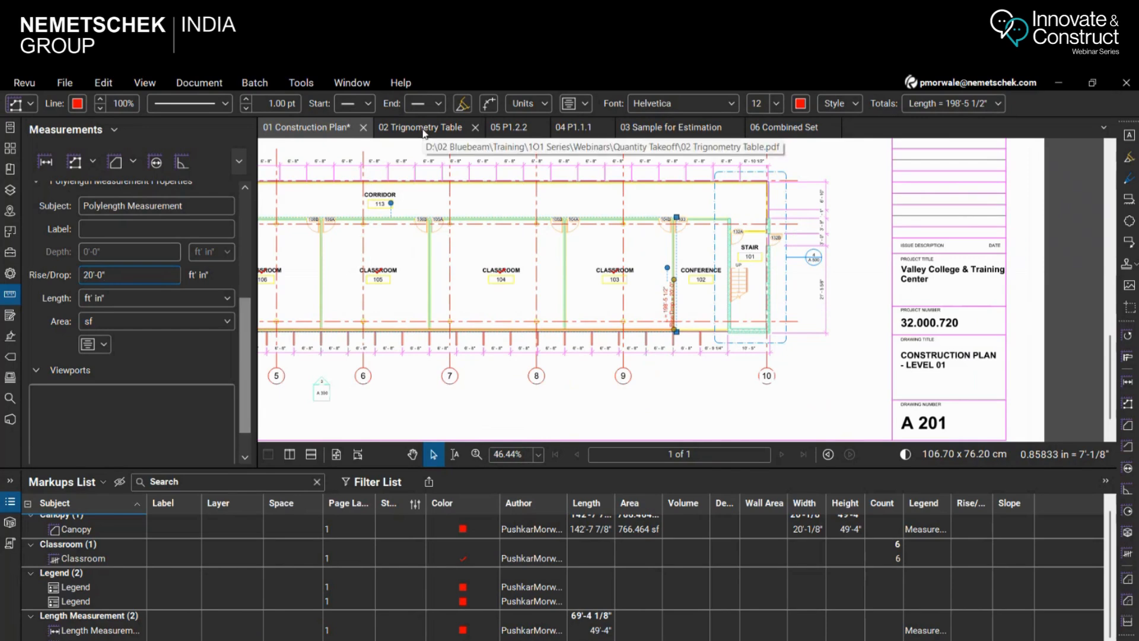
scroll(617, 200, "down", 3)
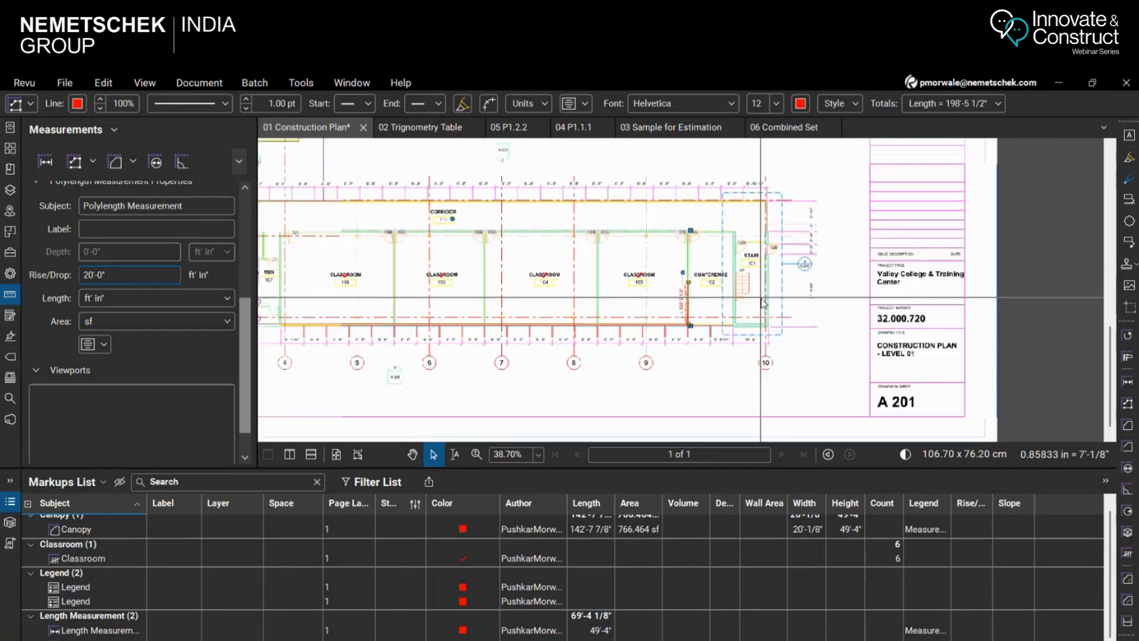
scroll(617, 200, "up", 6)
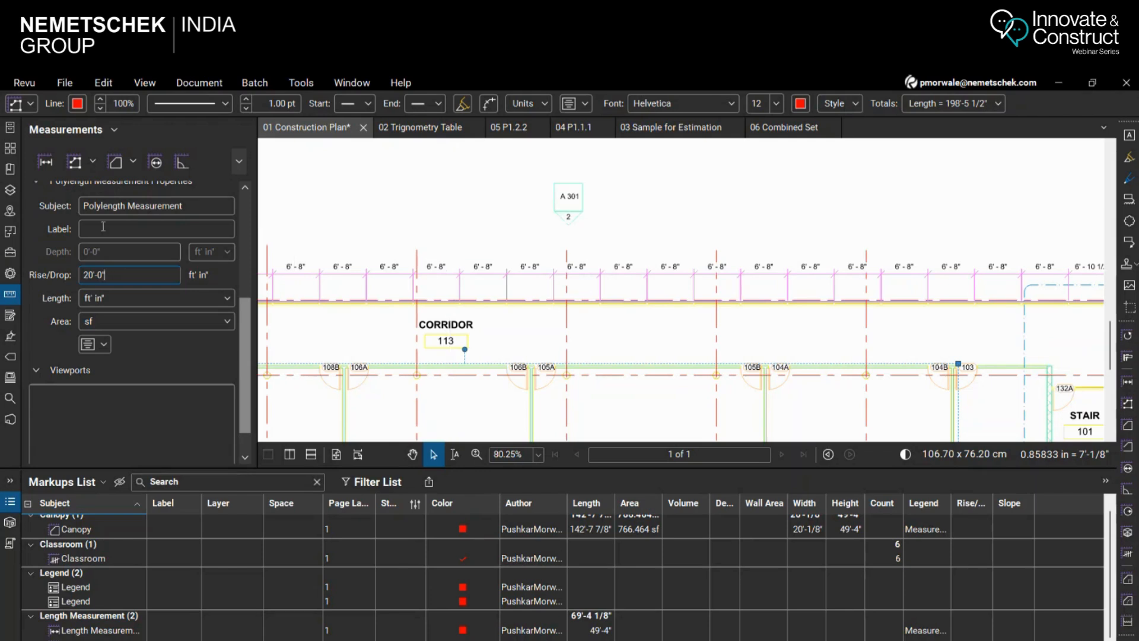
left_click(46, 162)
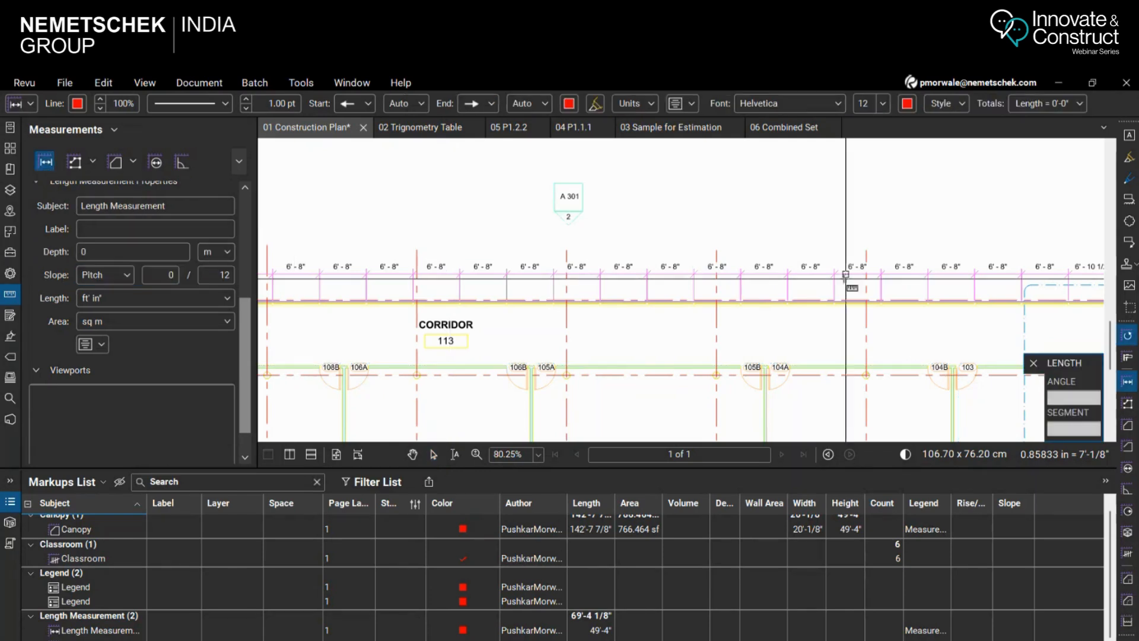
scroll(614, 231, "down", 4)
scroll(615, 231, "down", 1)
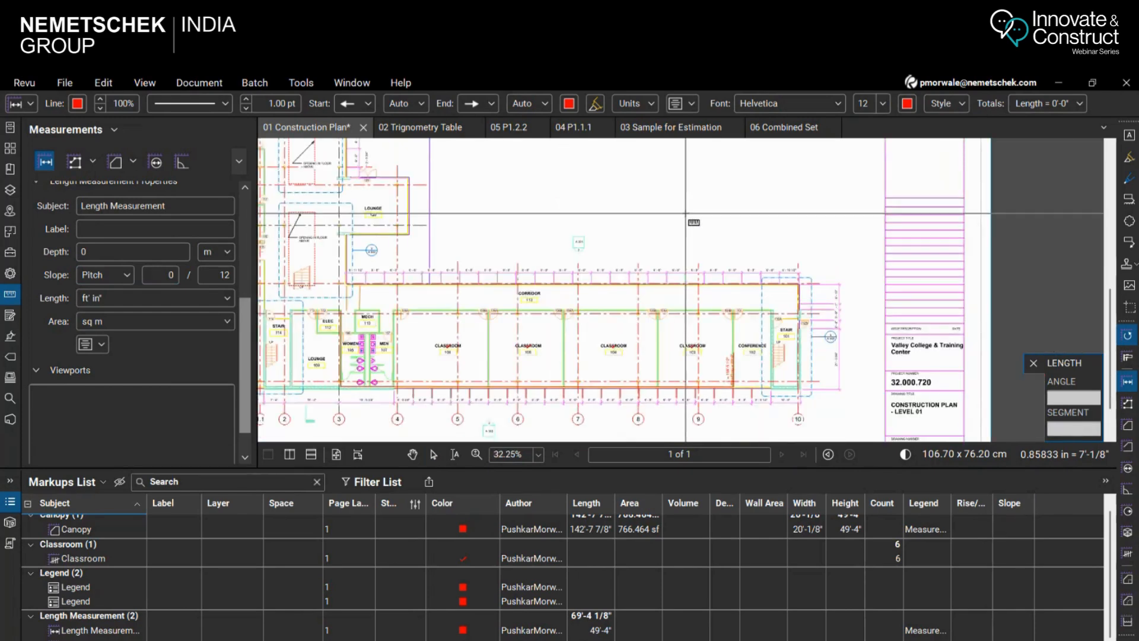
left_click(672, 206)
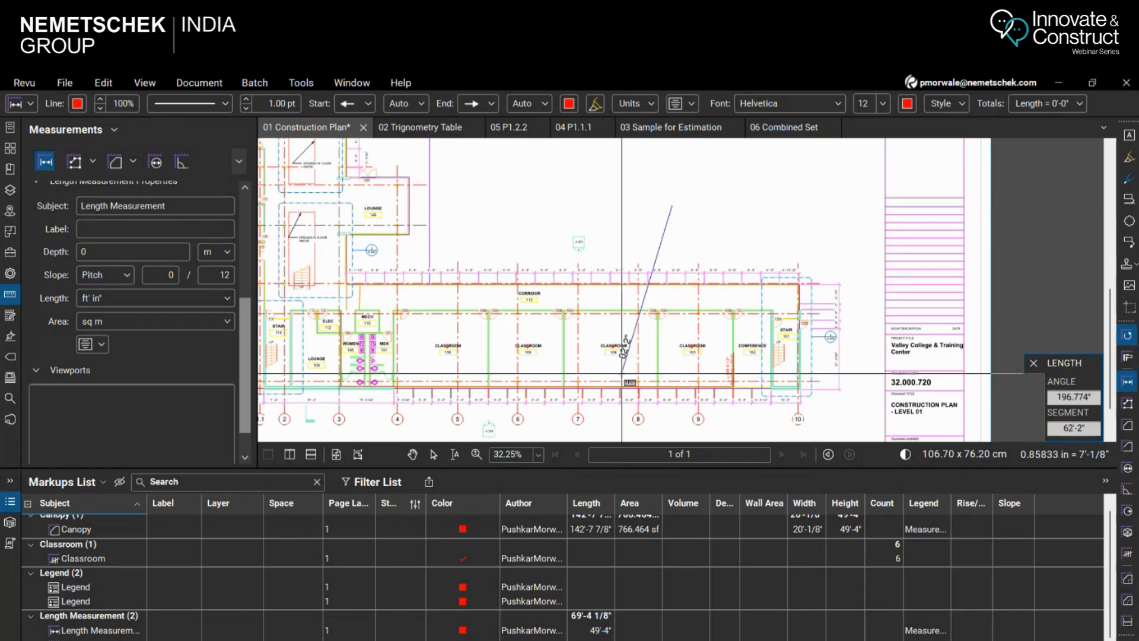
key("Escape")
Measure about 32'-11 5/8" with the Length tool along Classroom 104's corridor wall, between its two side partitions
scroll(598, 337, "up", 4)
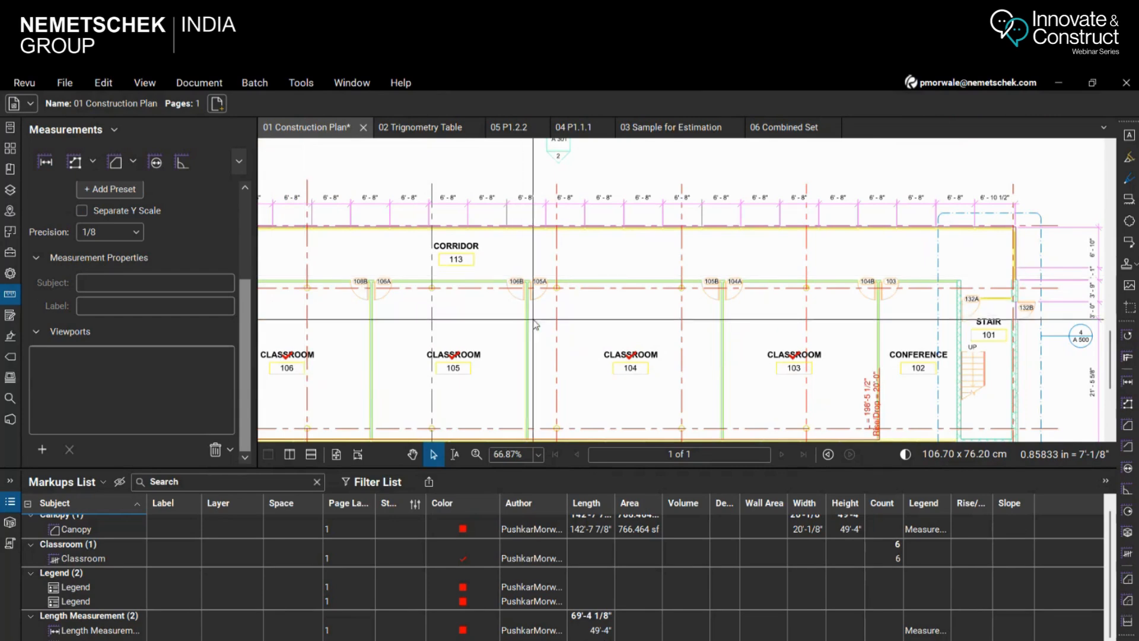
left_click(45, 162)
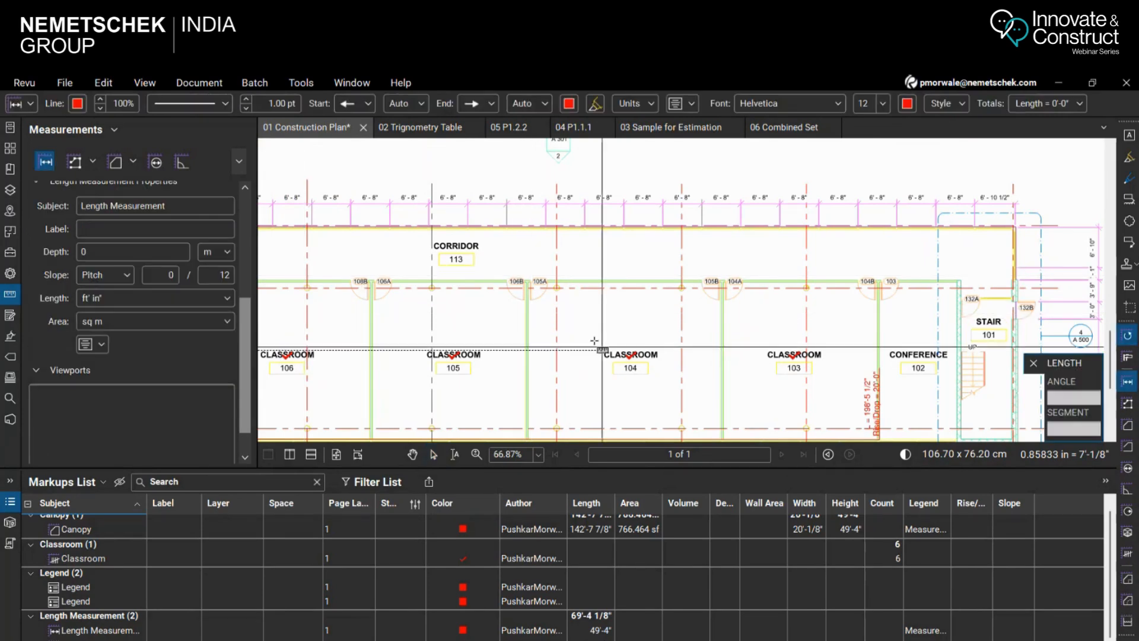
scroll(538, 313, "up", 5)
left_click(514, 236)
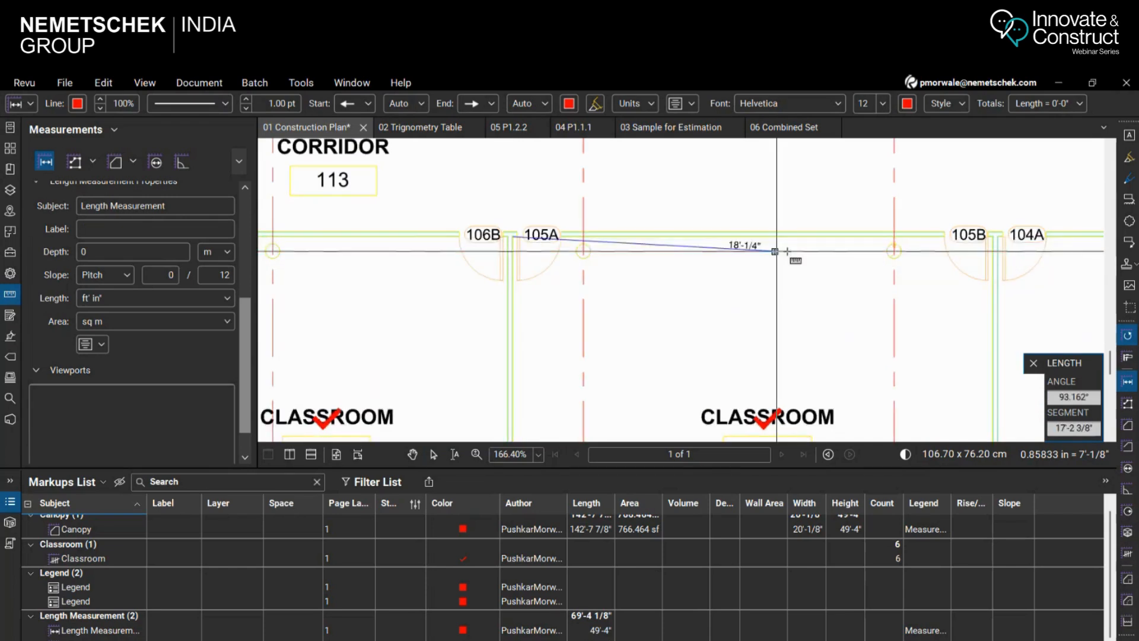
left_click(992, 237)
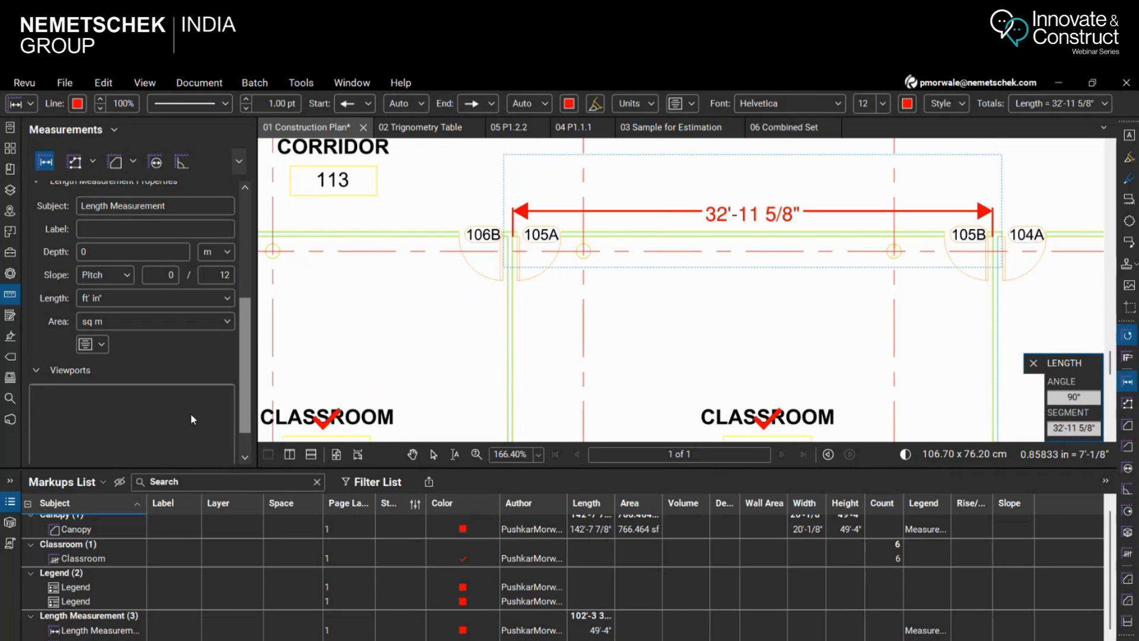
Switch the Classroom 104 length measurement's slope format to Degree and set the slope to 30°
left_click(126, 276)
left_click(118, 316)
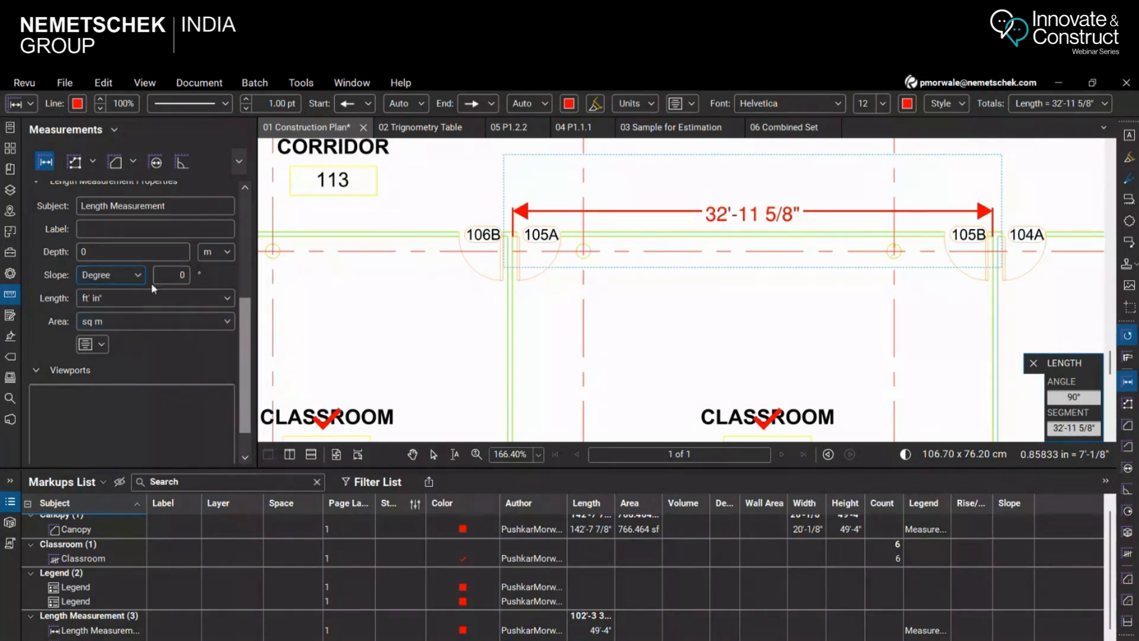
left_click(163, 275)
type("30")
key("Return")
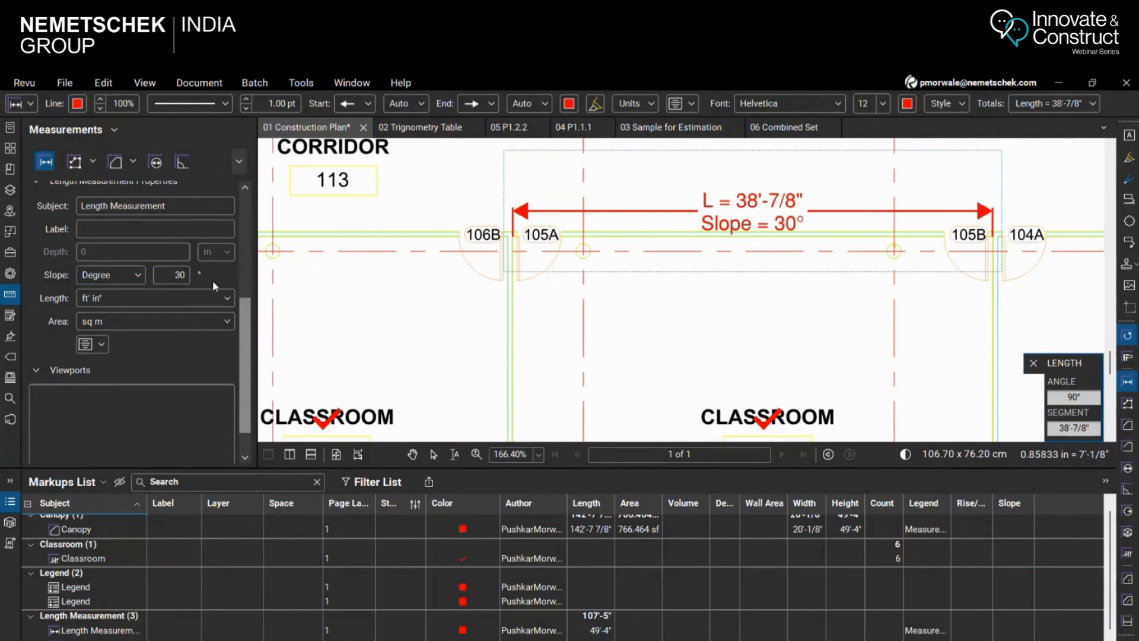
Set the Classroom 104 measurement's slope to 0°, restore it to 30°, and compare the flat and sloped length captions
left_click_drag(165, 274, 215, 275)
type("0")
key("Return")
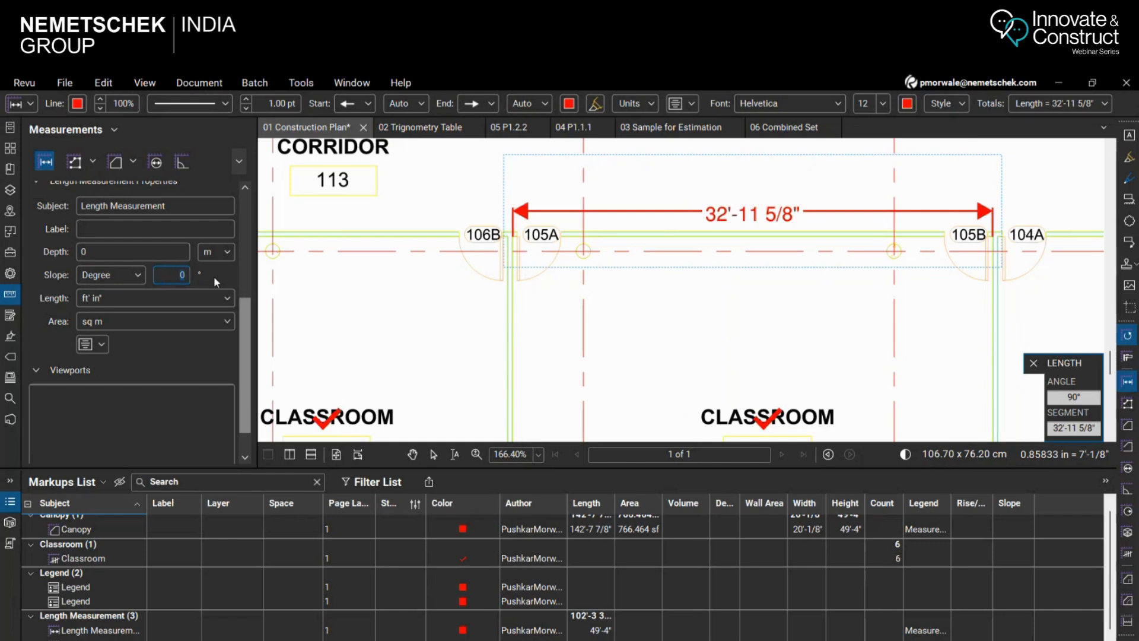
key("Return")
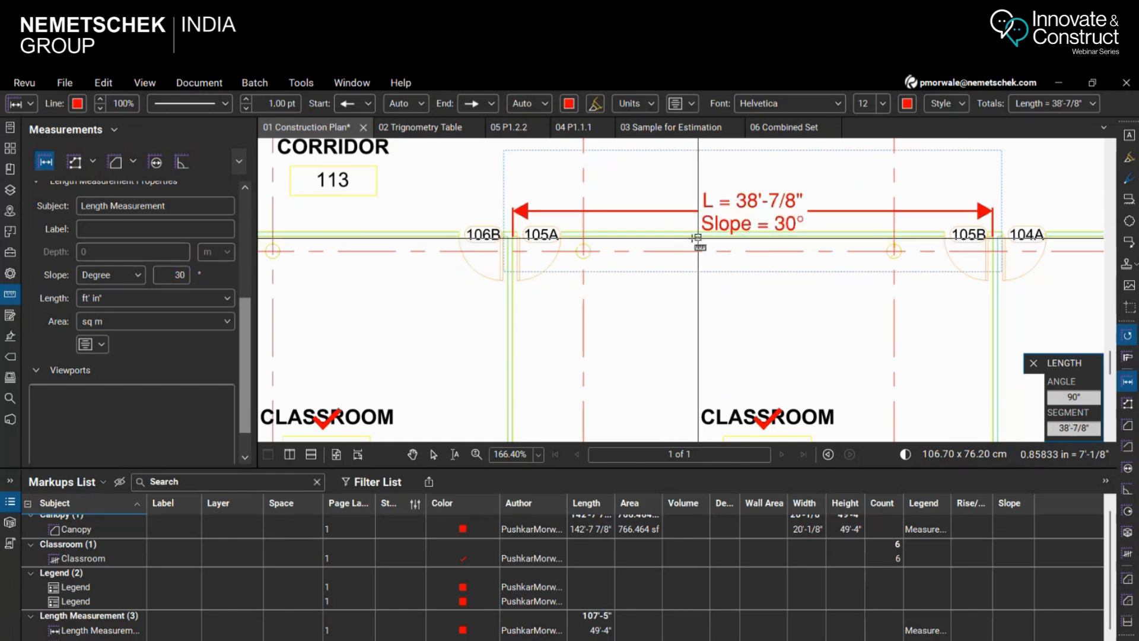
scroll(755, 216, "up", 1)
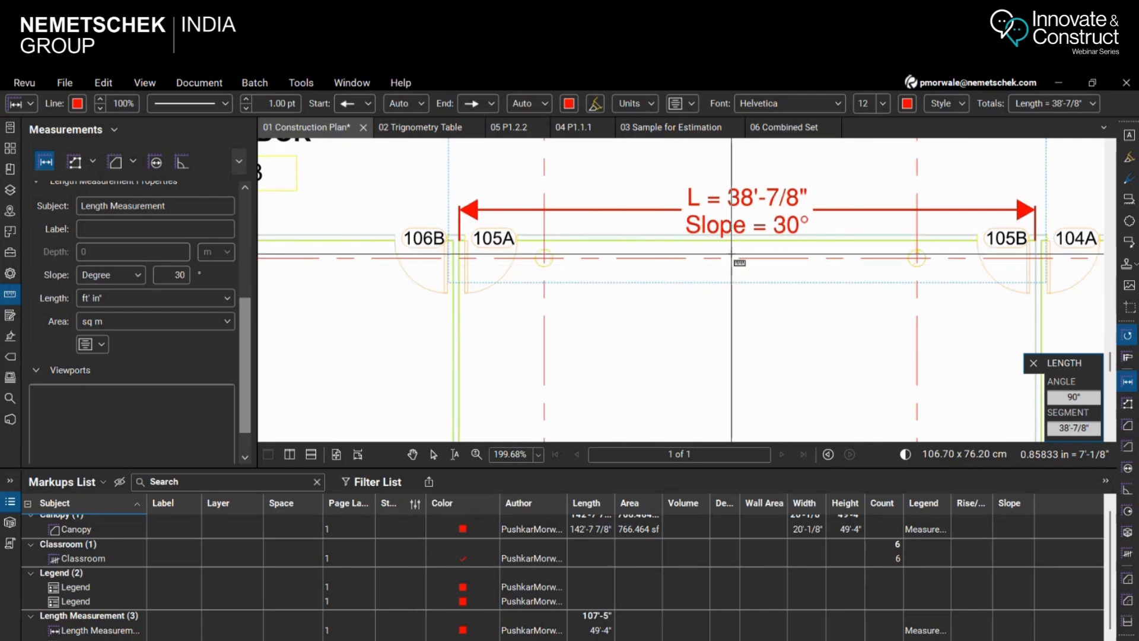
Open the 02 Trignometry Table document and examine the SIN/COS/TAN table and the example lines with 30° and 45° slopes
left_click(420, 132)
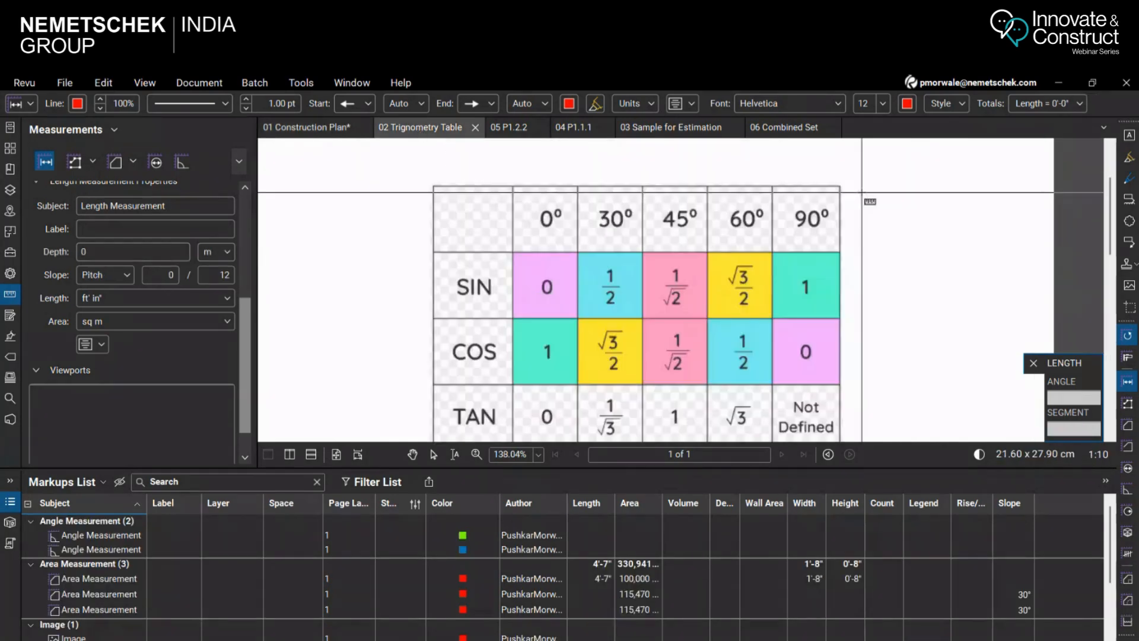
scroll(890, 202, "down", 2)
scroll(946, 257, "up", 1)
scroll(945, 257, "up", 1)
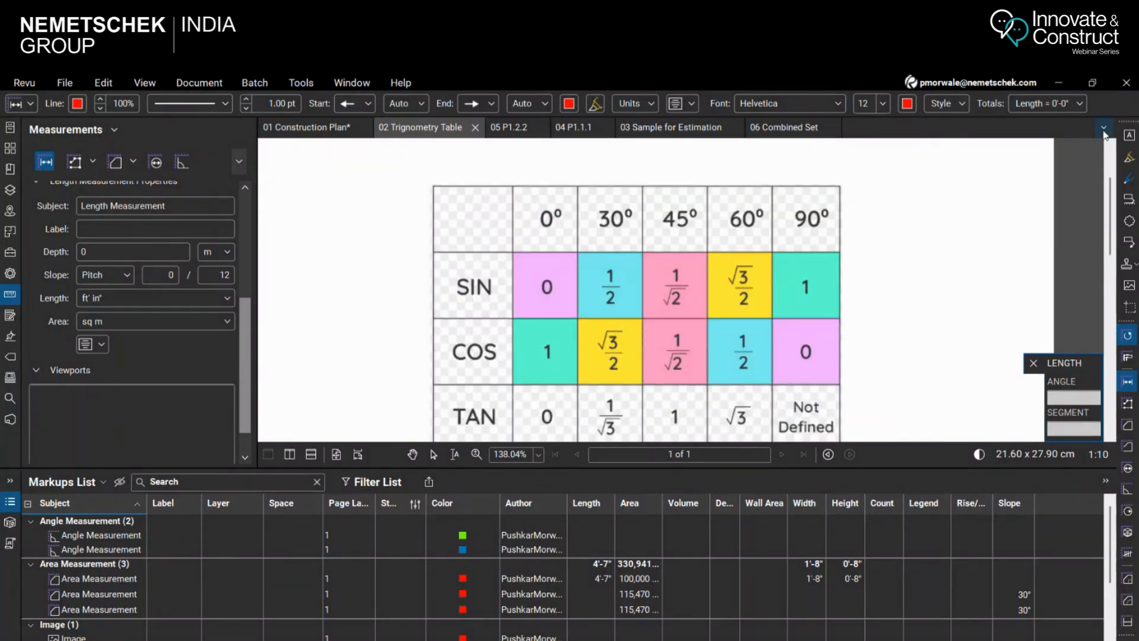
scroll(866, 306, "down", 3)
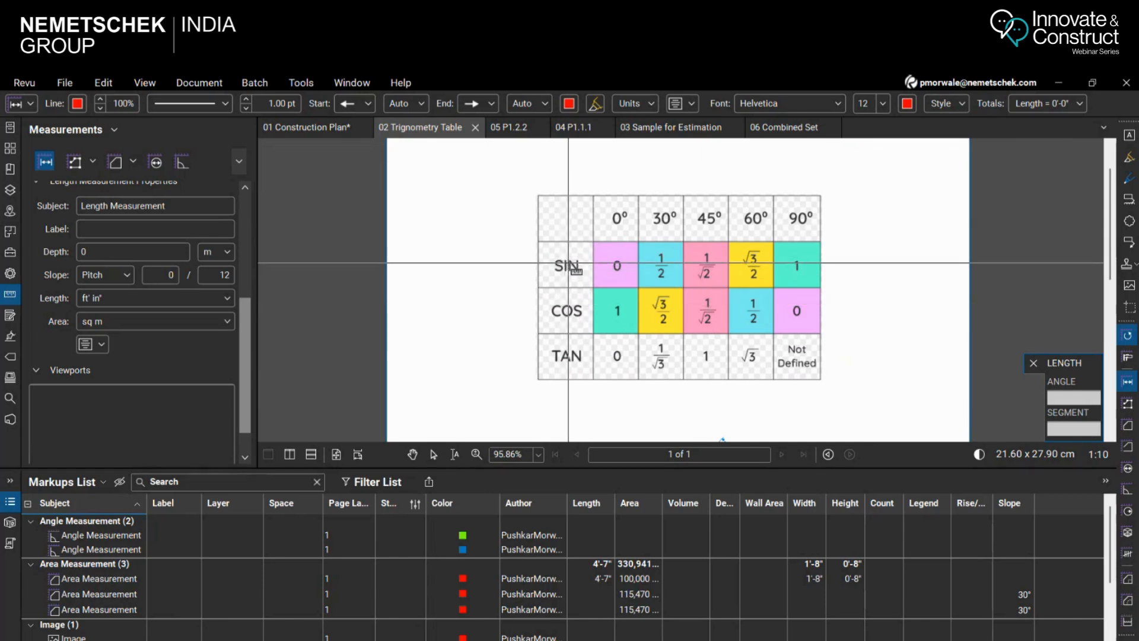
scroll(700, 243, "down", 3)
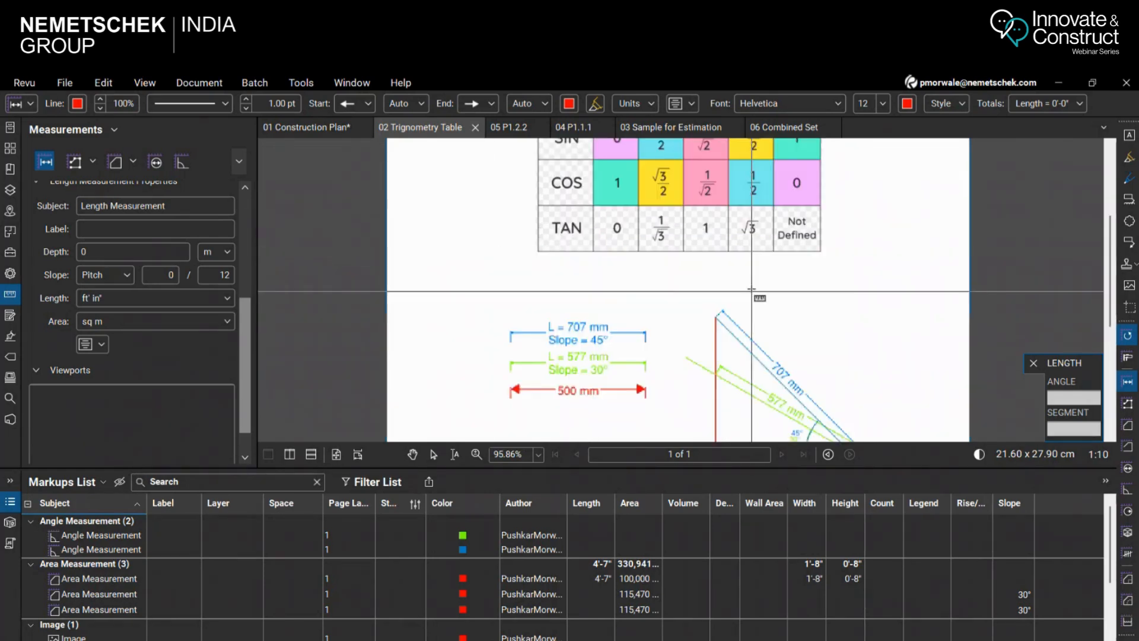
scroll(682, 255, "down", 3)
scroll(676, 279, "up", 2)
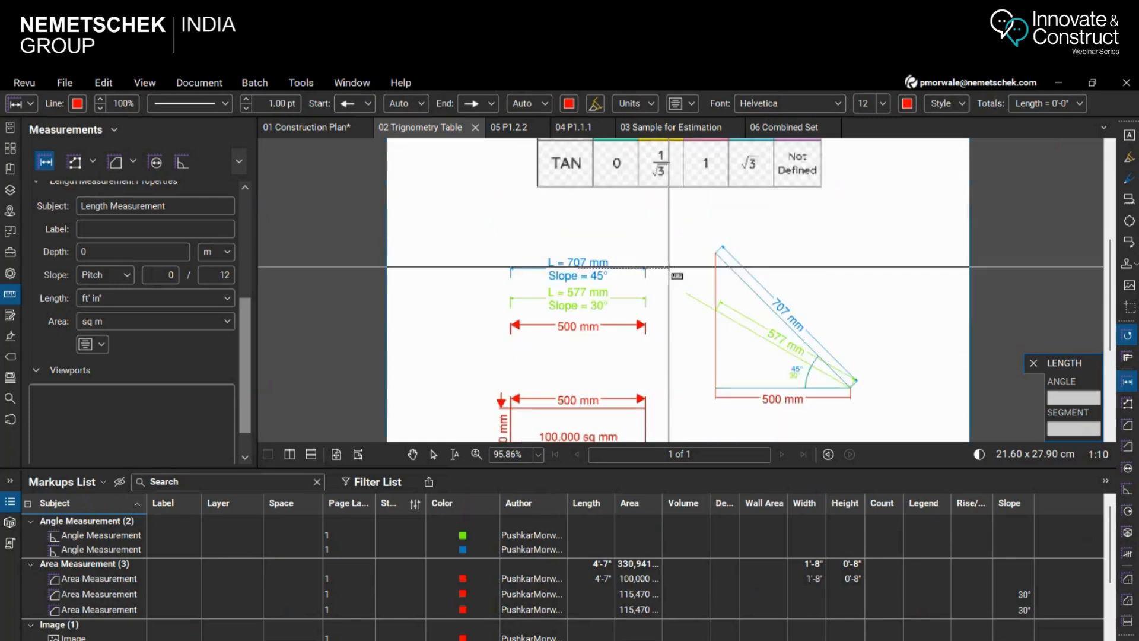
scroll(632, 326, "up", 3)
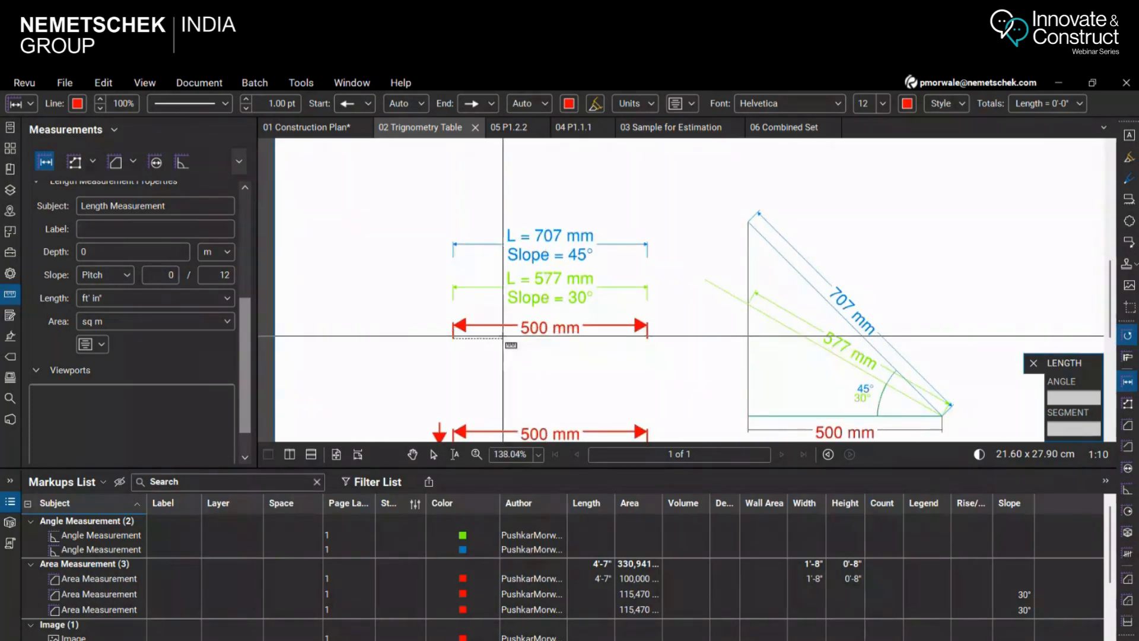
left_click(455, 327)
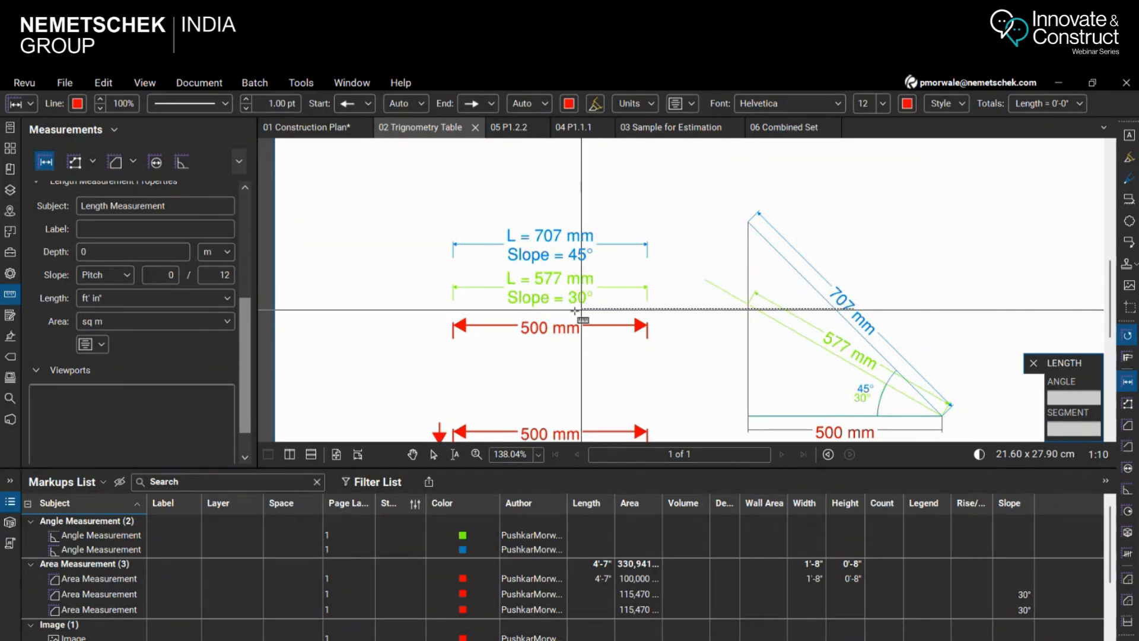
Compare the triangle's 30° and 45° sloped sides and its horizontal base with the trigonometric ratios in the table
scroll(575, 310, "down", 5)
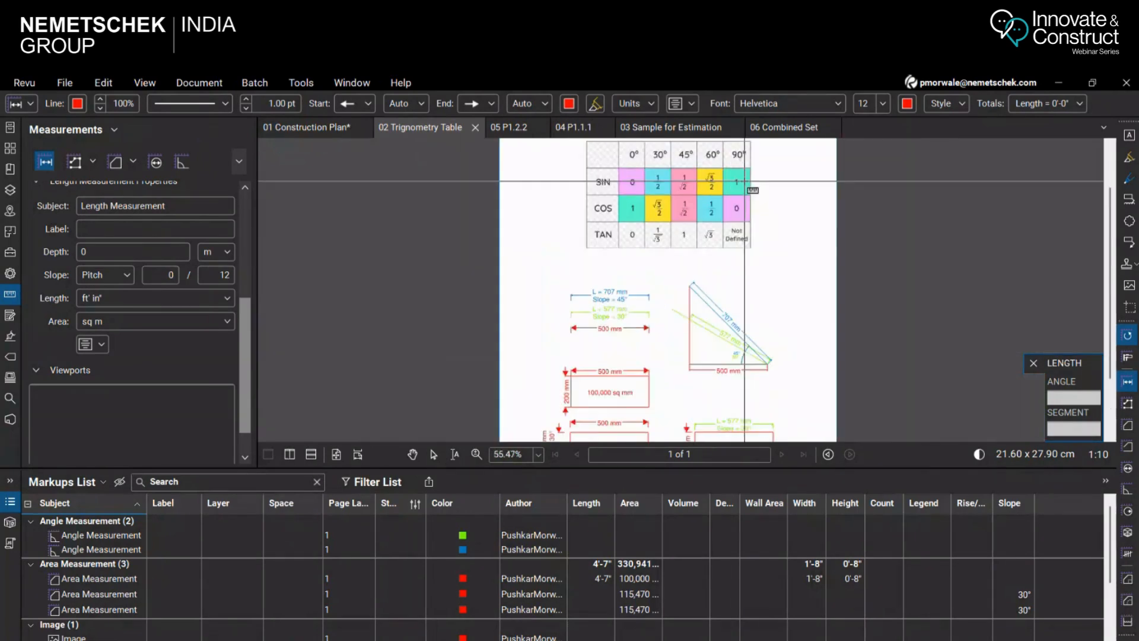
scroll(769, 356, "up", 2)
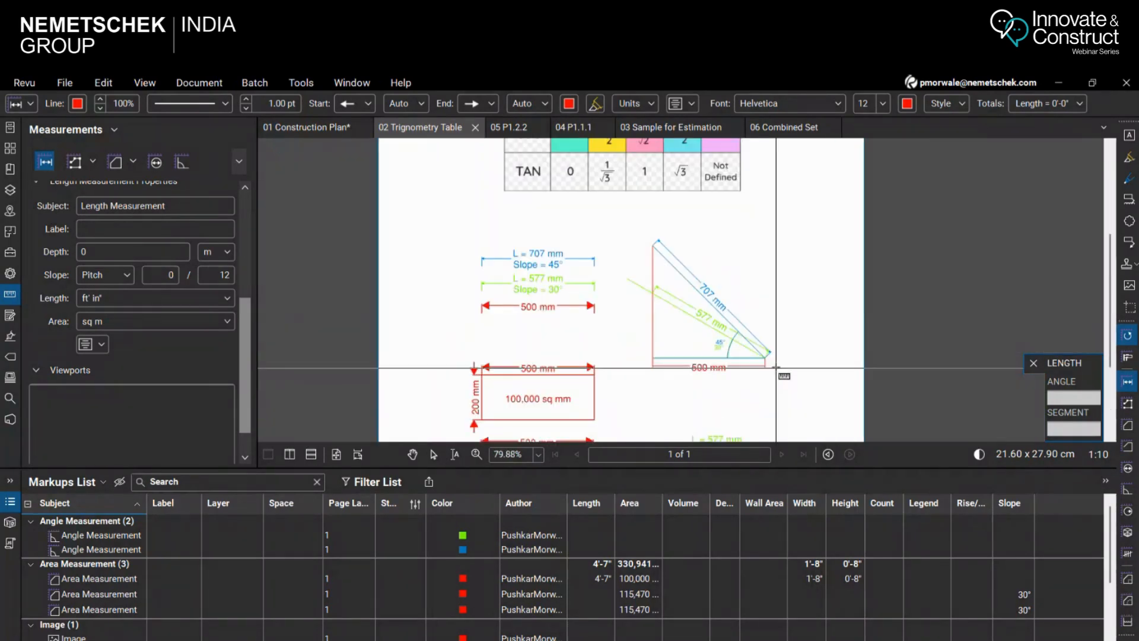
scroll(795, 350, "up", 1)
scroll(771, 338, "down", 1)
scroll(732, 279, "up", 1)
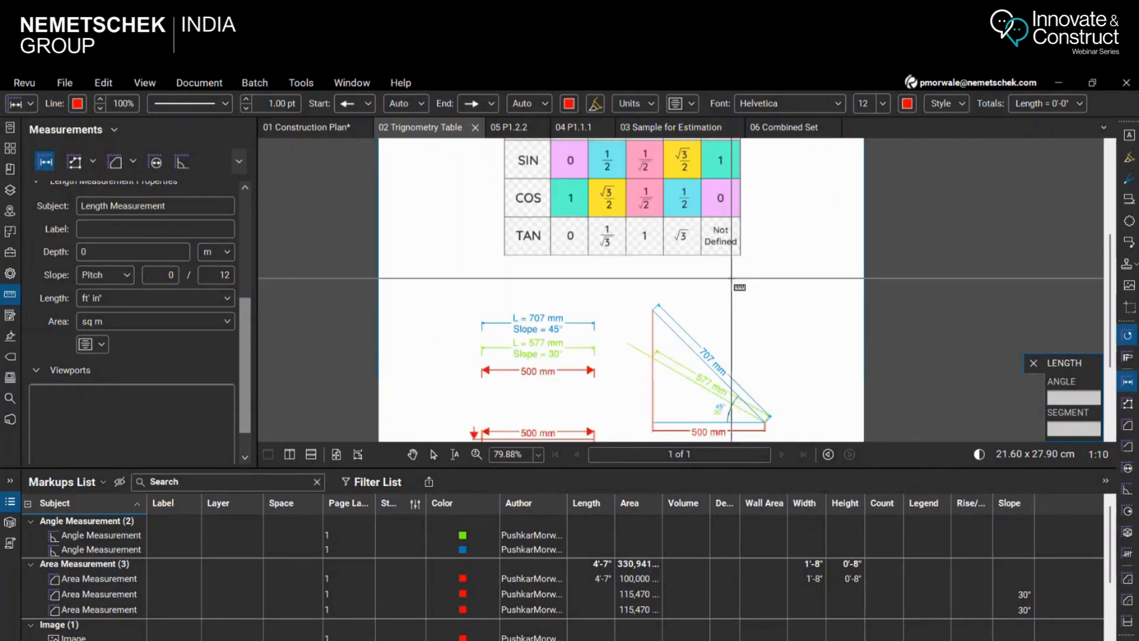
scroll(783, 351, "down", 1)
scroll(788, 370, "up", 1)
scroll(788, 370, "up", 3)
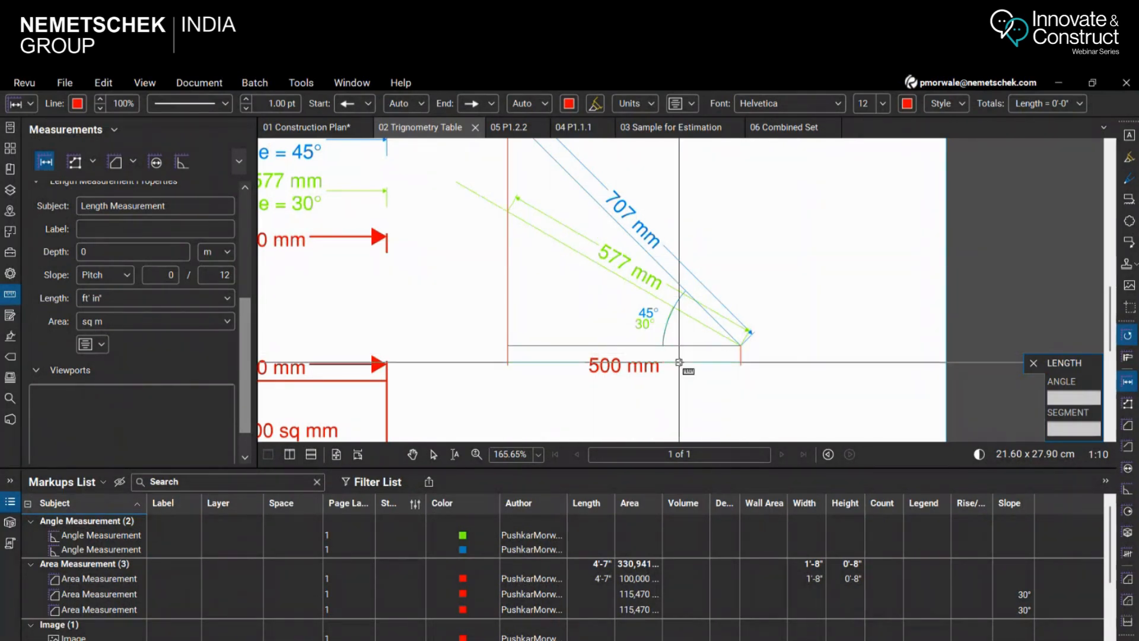
scroll(712, 356, "down", 2)
scroll(714, 295, "up", 2)
scroll(714, 295, "up", 1)
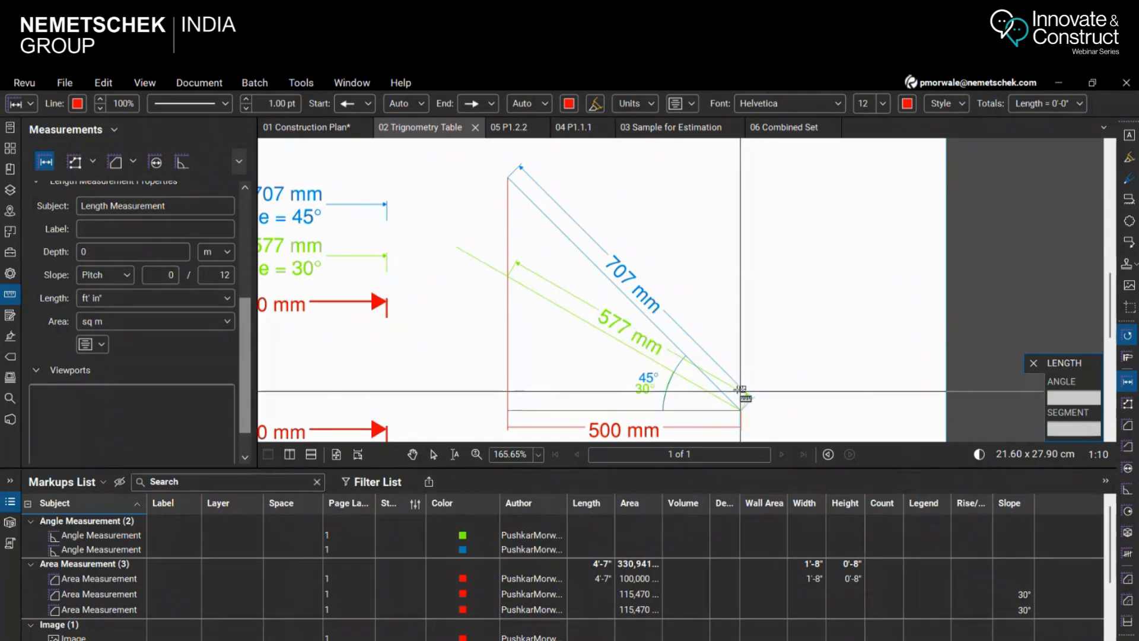
scroll(710, 340, "down", 3)
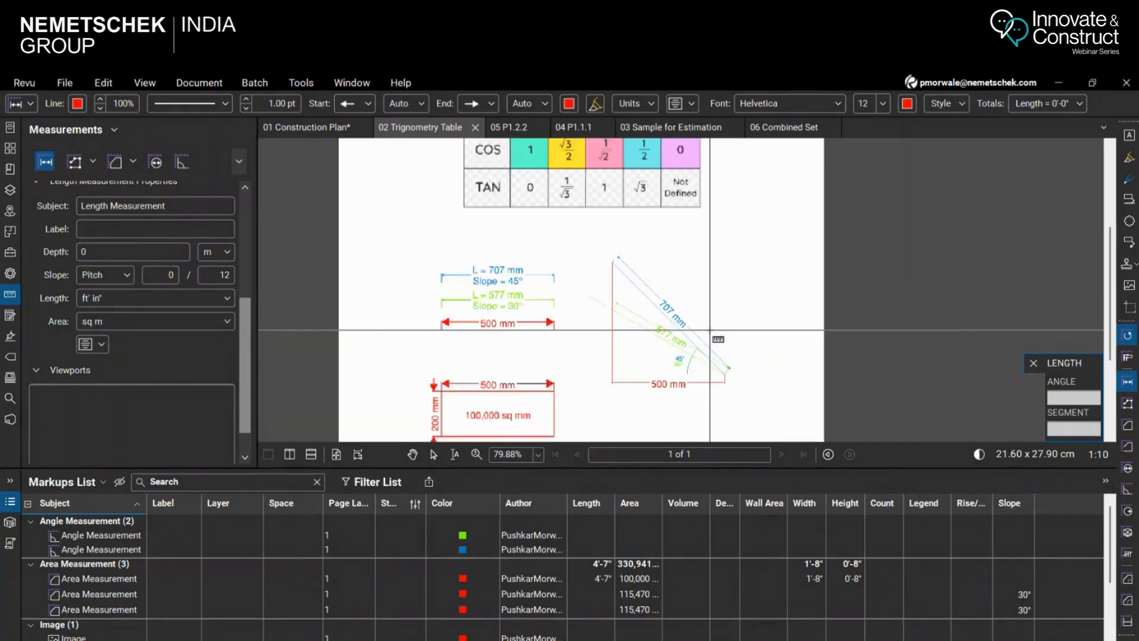
scroll(710, 330, "down", 2)
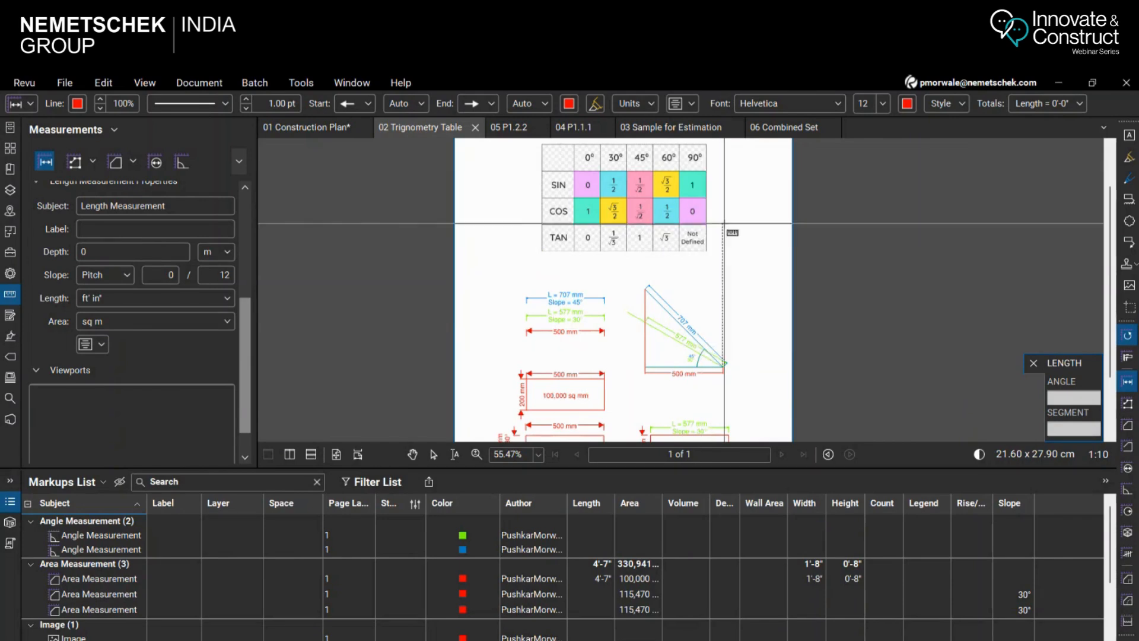
scroll(739, 312, "up", 1)
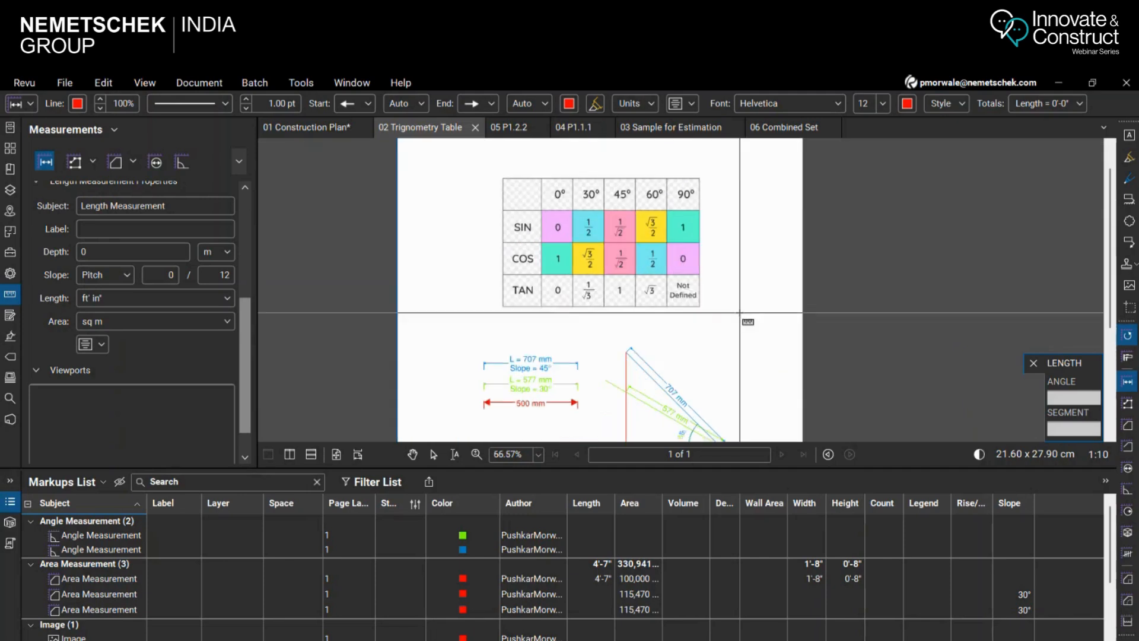
scroll(718, 356, "down", 2)
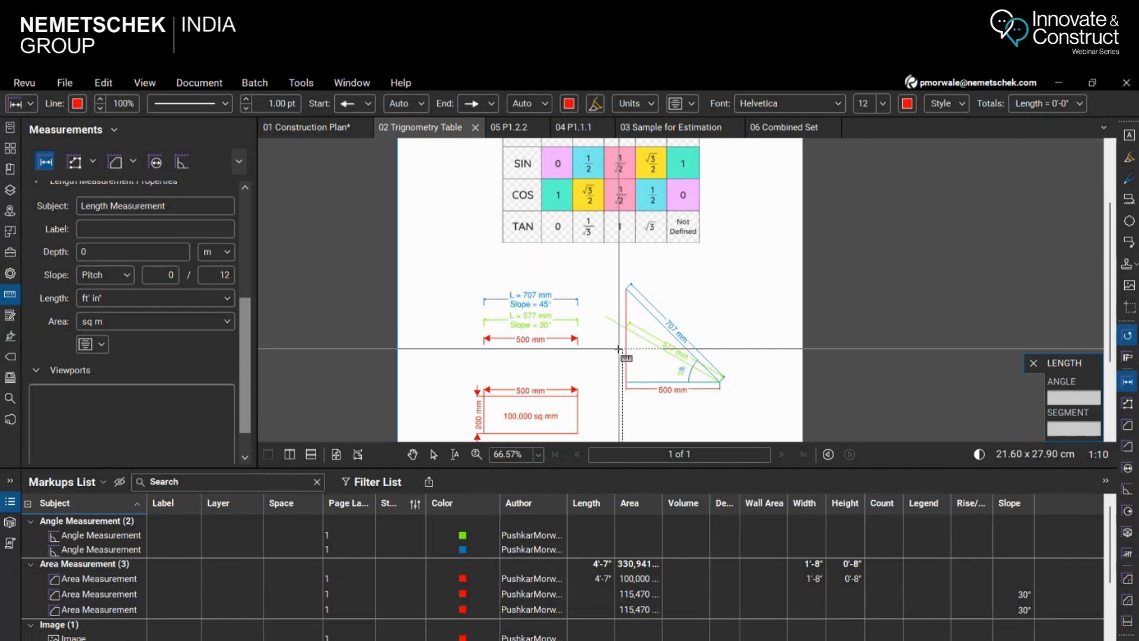
Switch the slope format of the triangle's green 577 mm length measurement to Degree
key("Escape")
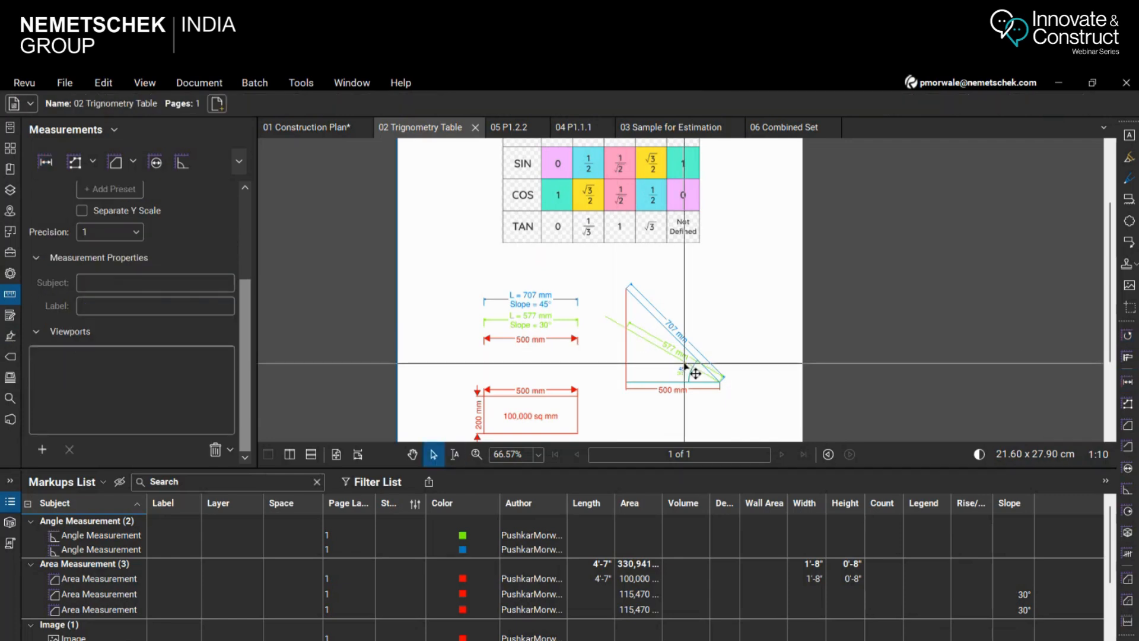
left_click(696, 374)
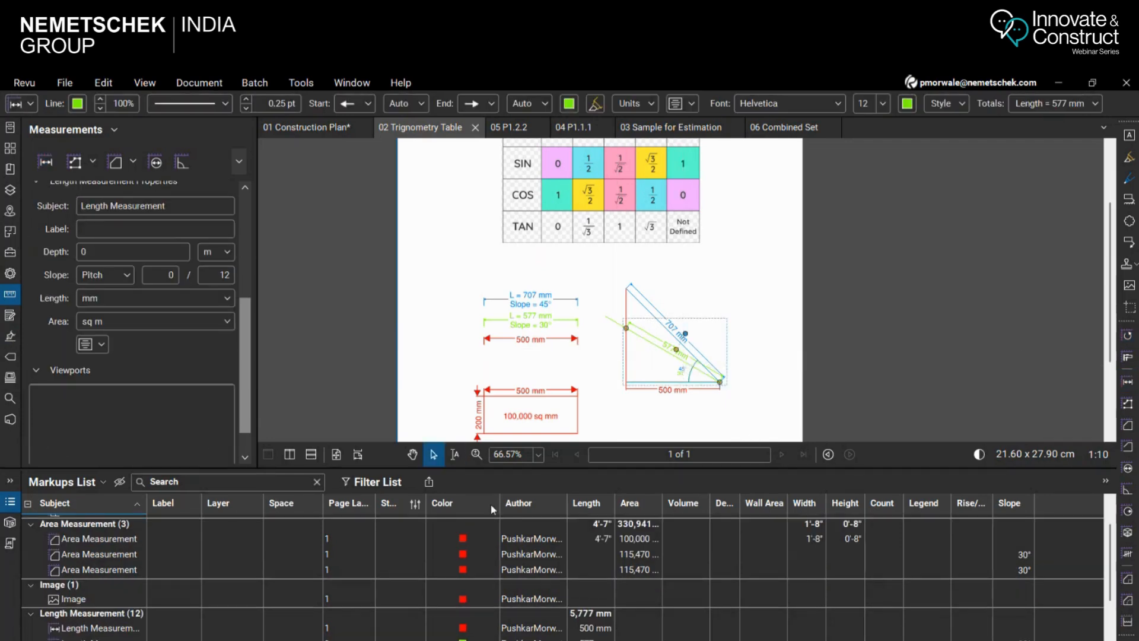
mouse_move(552, 469)
left_mouse_down()
mouse_move(558, 452)
mouse_move(559, 479)
left_mouse_up()
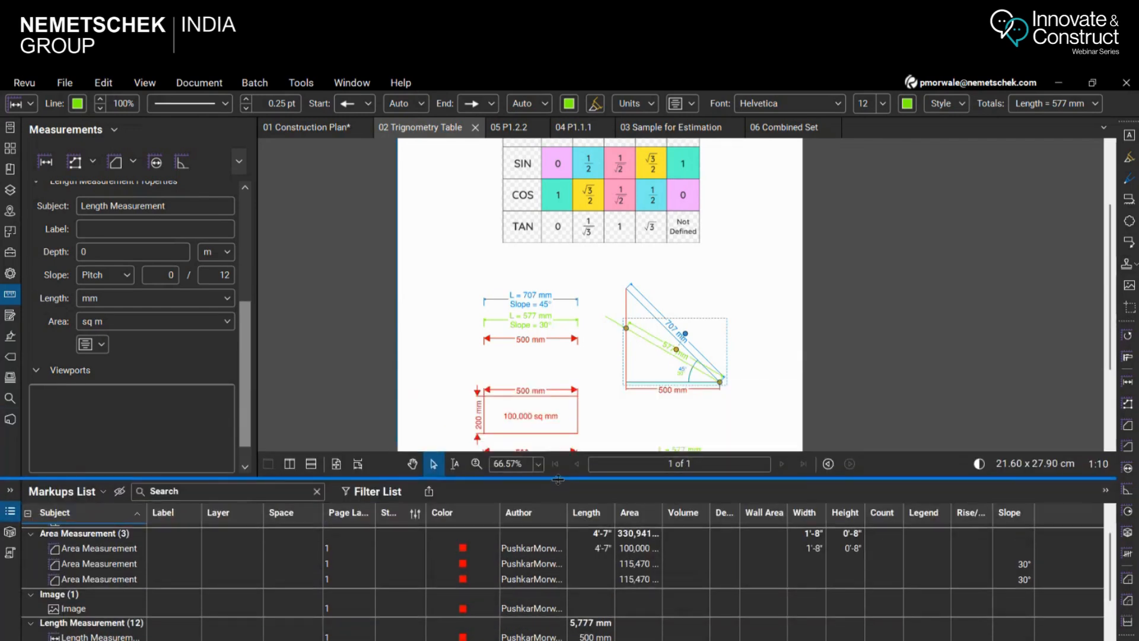
left_click(126, 276)
left_click(110, 314)
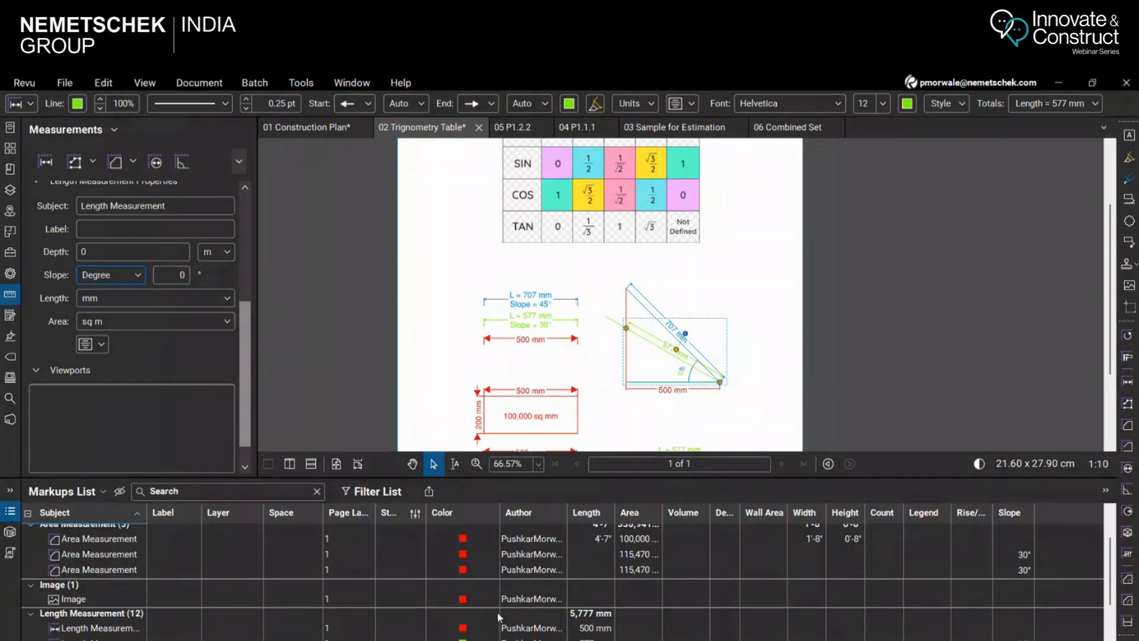
scroll(706, 364, "up", 2)
scroll(706, 363, "down", 3)
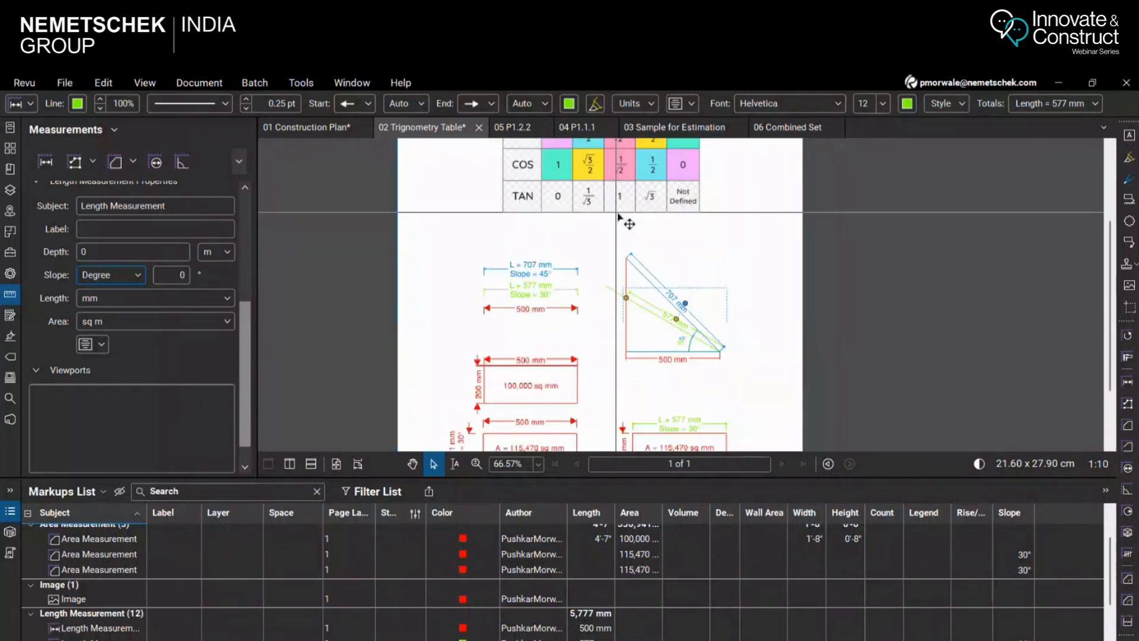
scroll(704, 361, "up", 2)
left_click(653, 401)
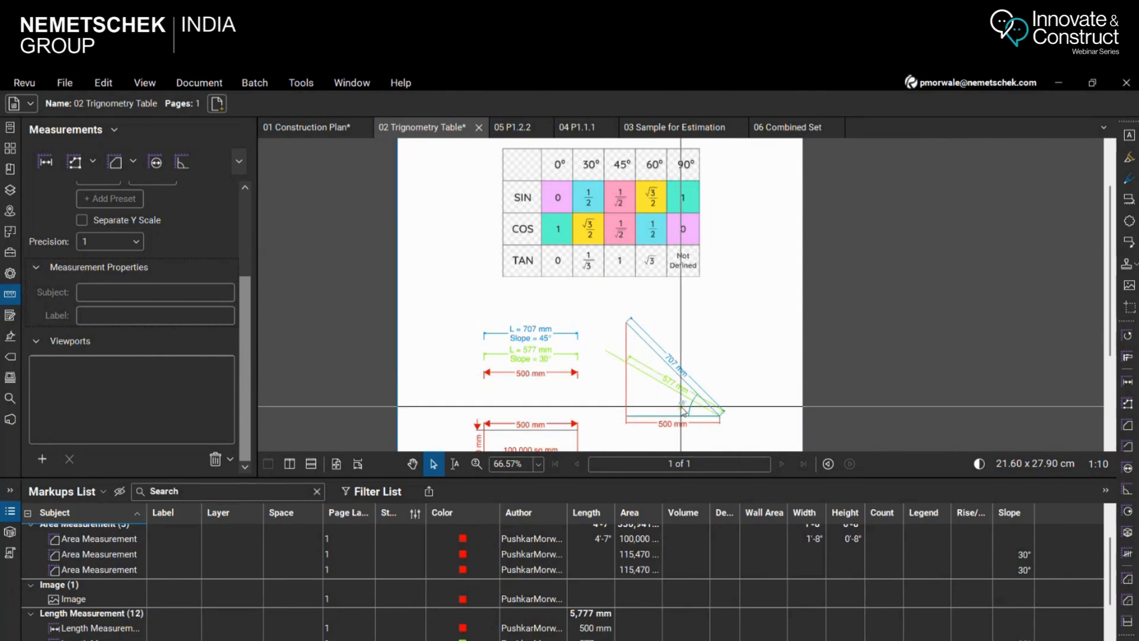
Return to the 01 Construction Plan document and review the Classroom 104 length measurement and its slope setting
left_click(334, 130)
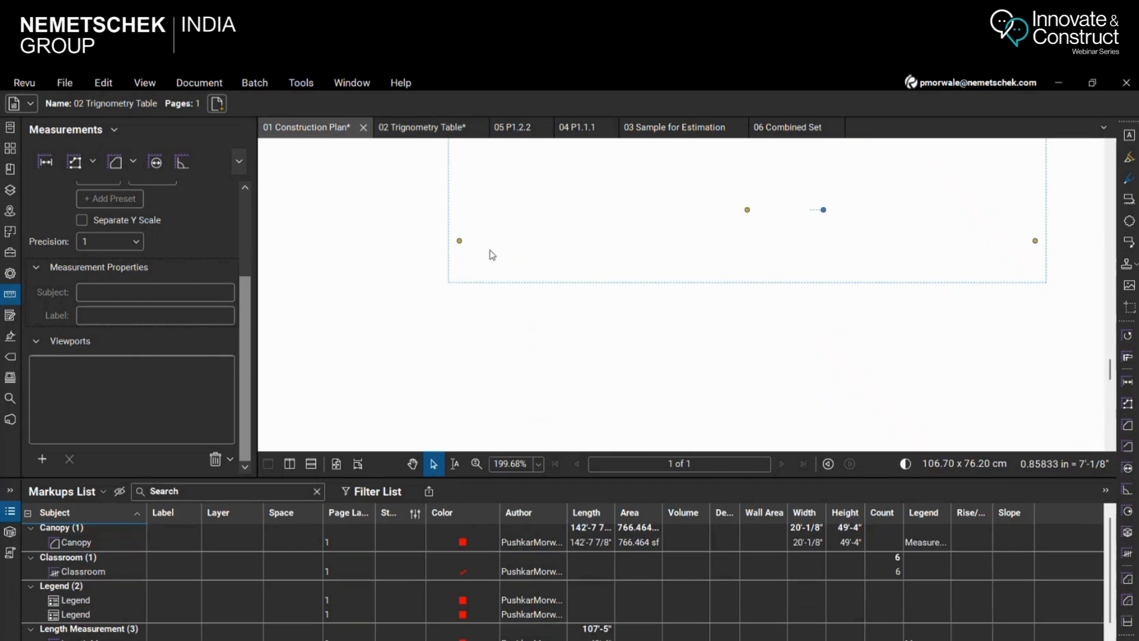
scroll(720, 289, "down", 3)
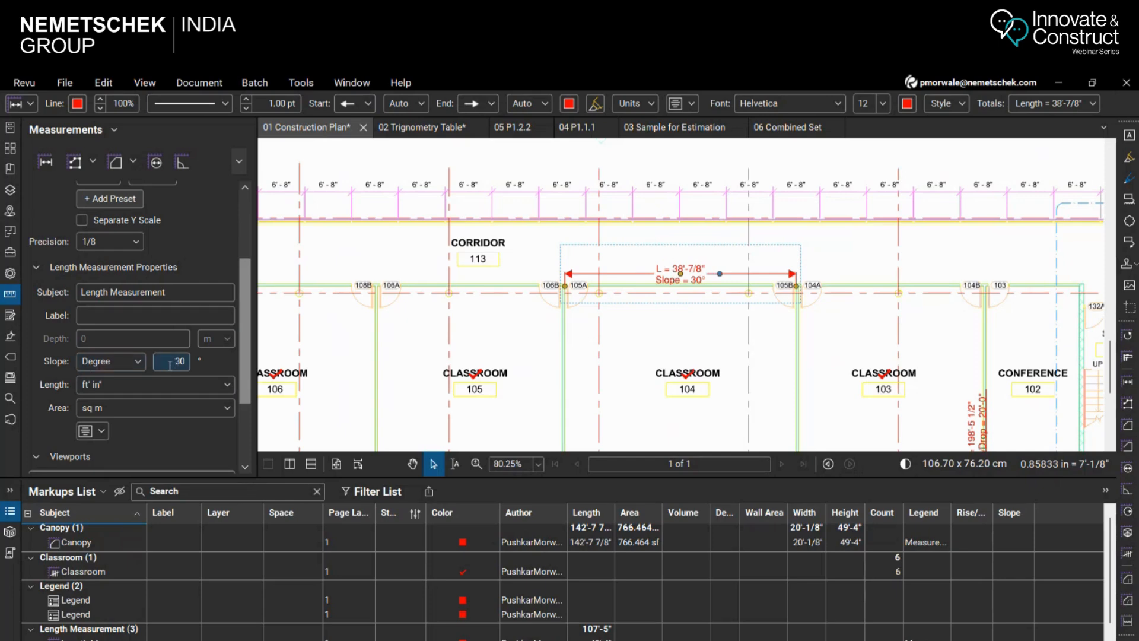
scroll(536, 294, "down", 1)
scroll(536, 294, "down", 1)
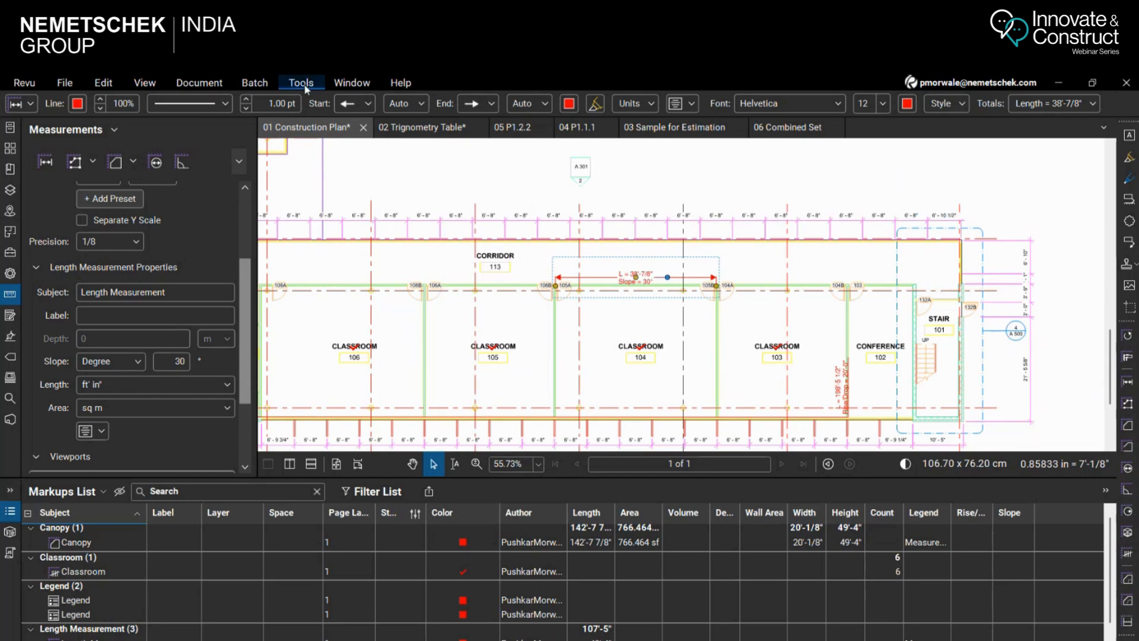
Reopen the 02 Trignometry Table document and compare the flat rectangle's area and side lengths with the two rectangles sloped at 30°
left_click(420, 127)
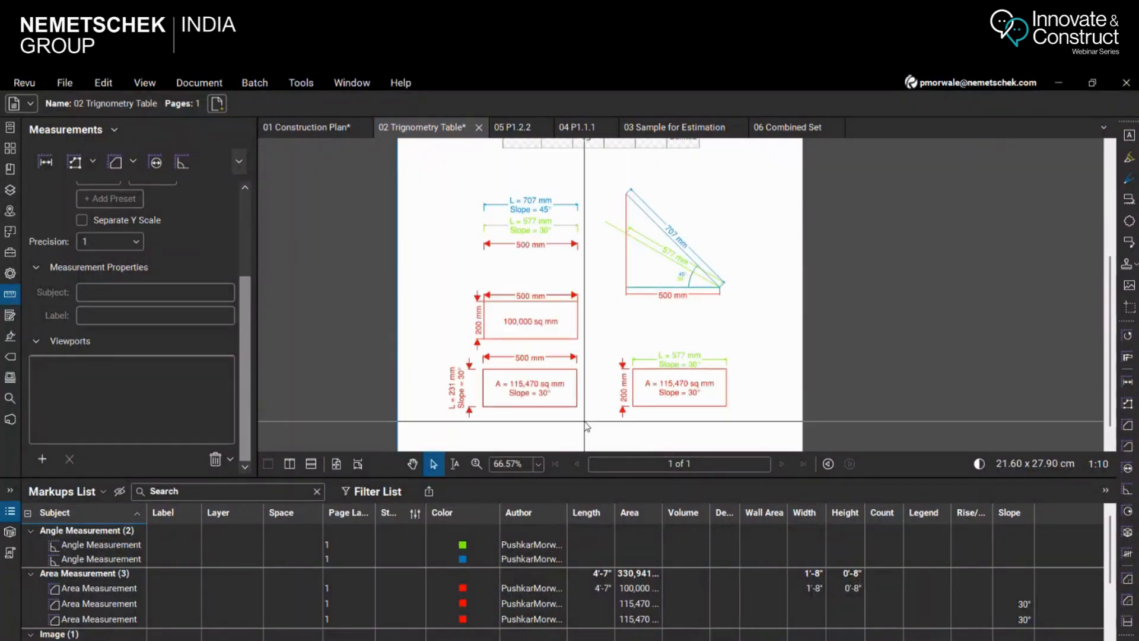
scroll(586, 426, "up", 4)
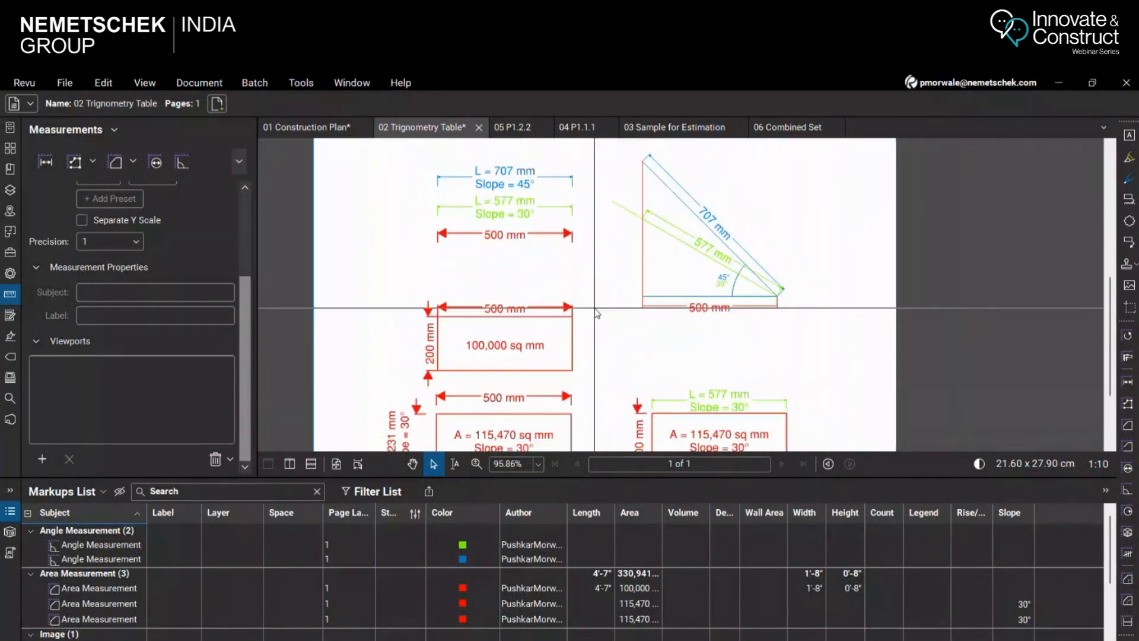
scroll(561, 402, "up", 1)
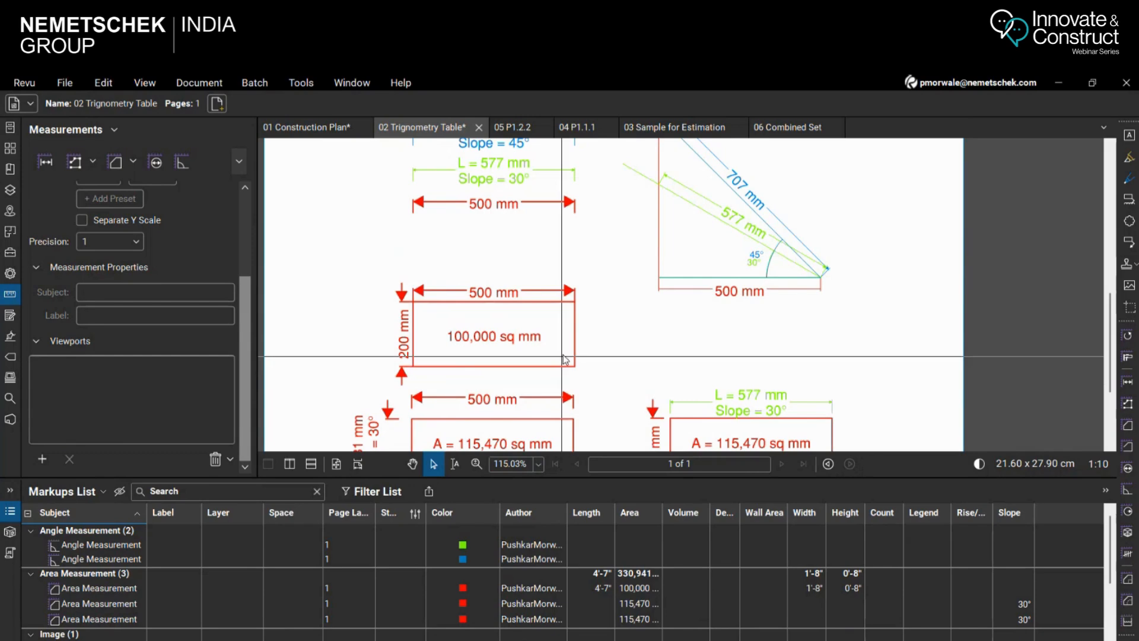
scroll(586, 395, "down", 3)
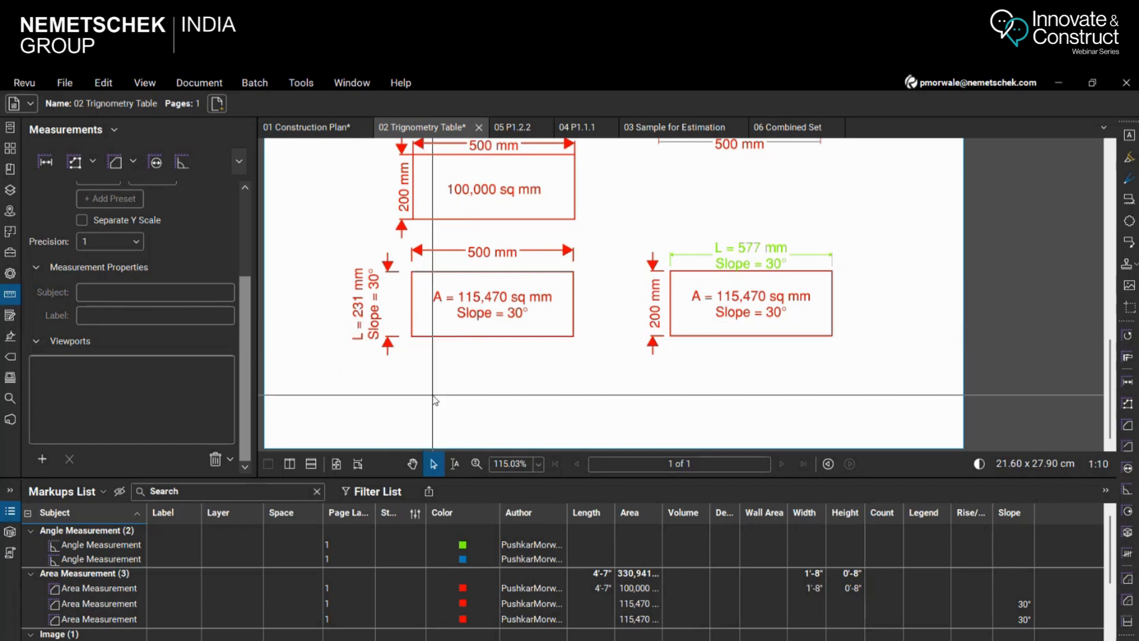
scroll(463, 323, "down", 4)
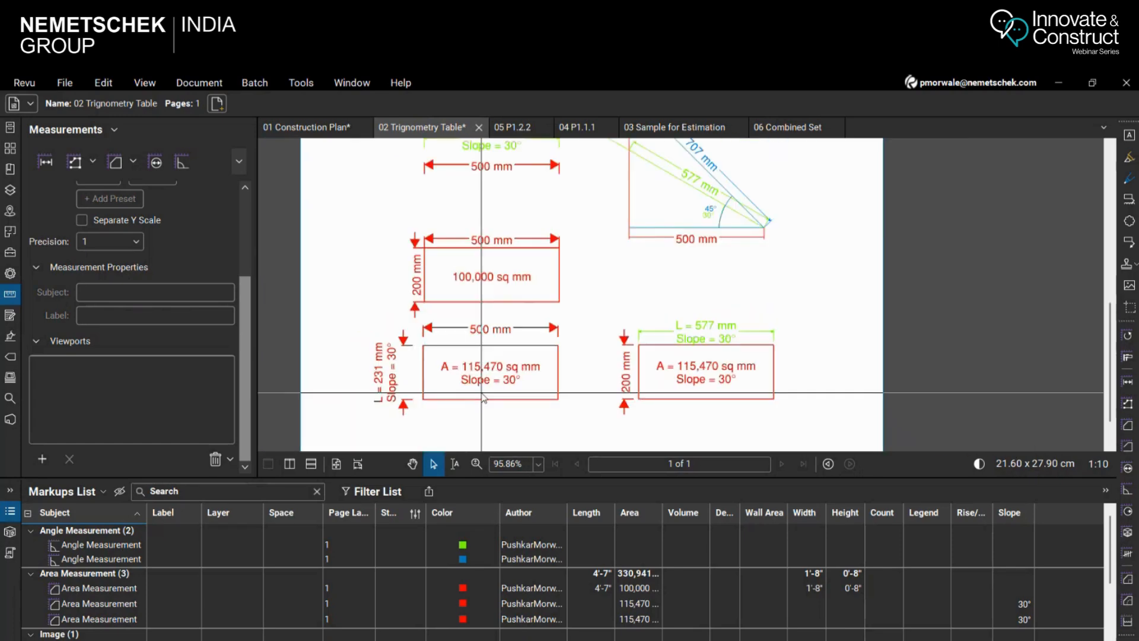
scroll(460, 433, "up", 2)
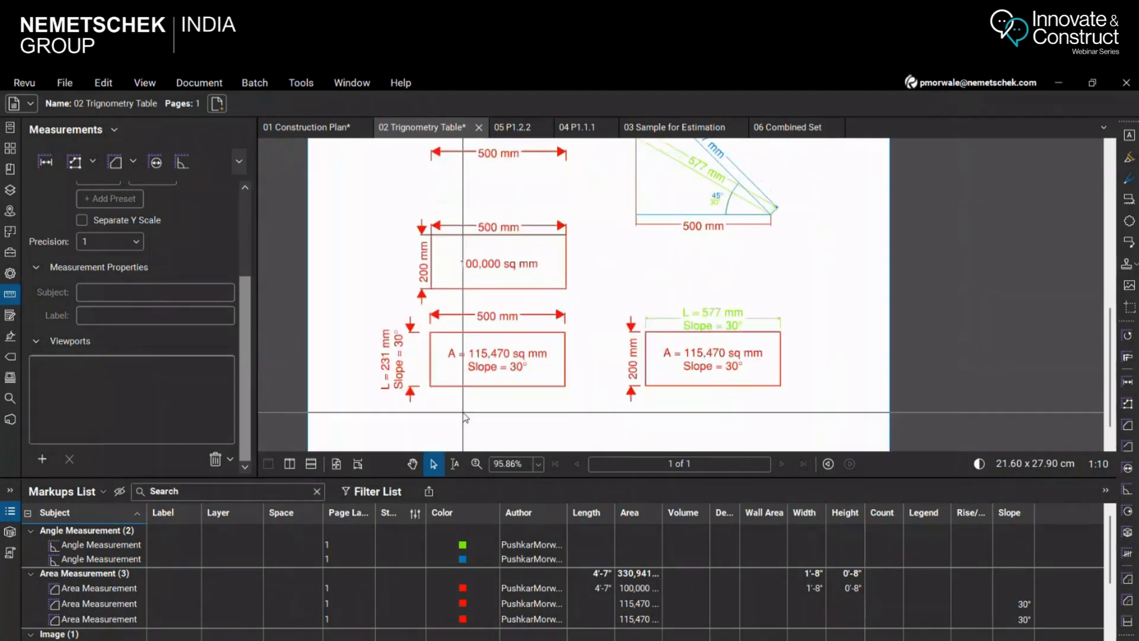
scroll(465, 417, "up", 1)
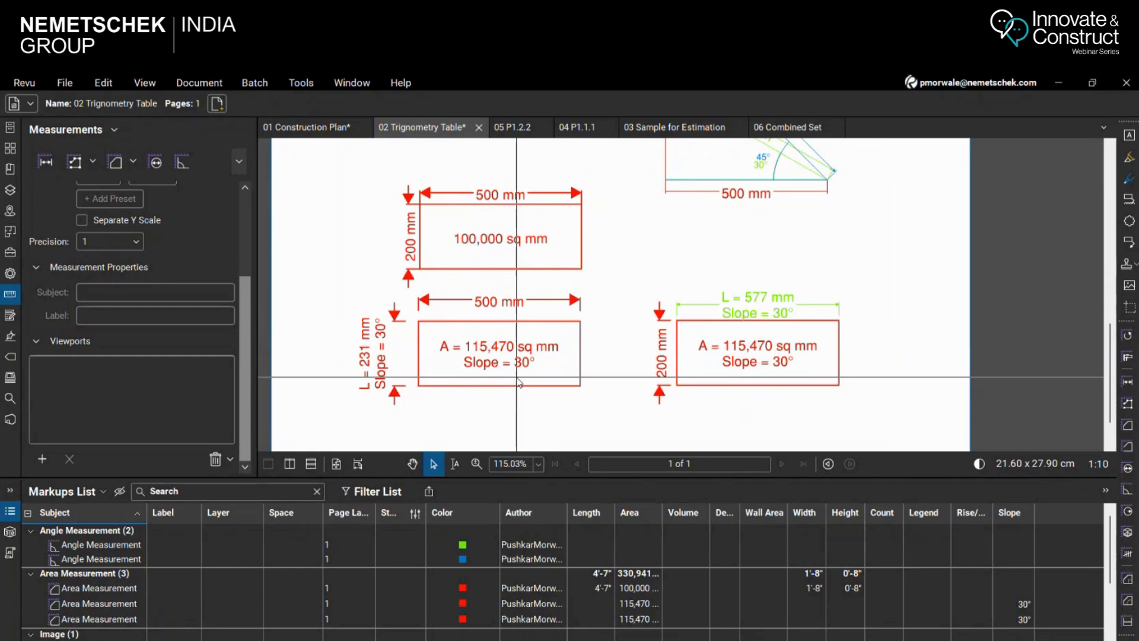
scroll(589, 381, "down", 1)
scroll(589, 315, "up", 3)
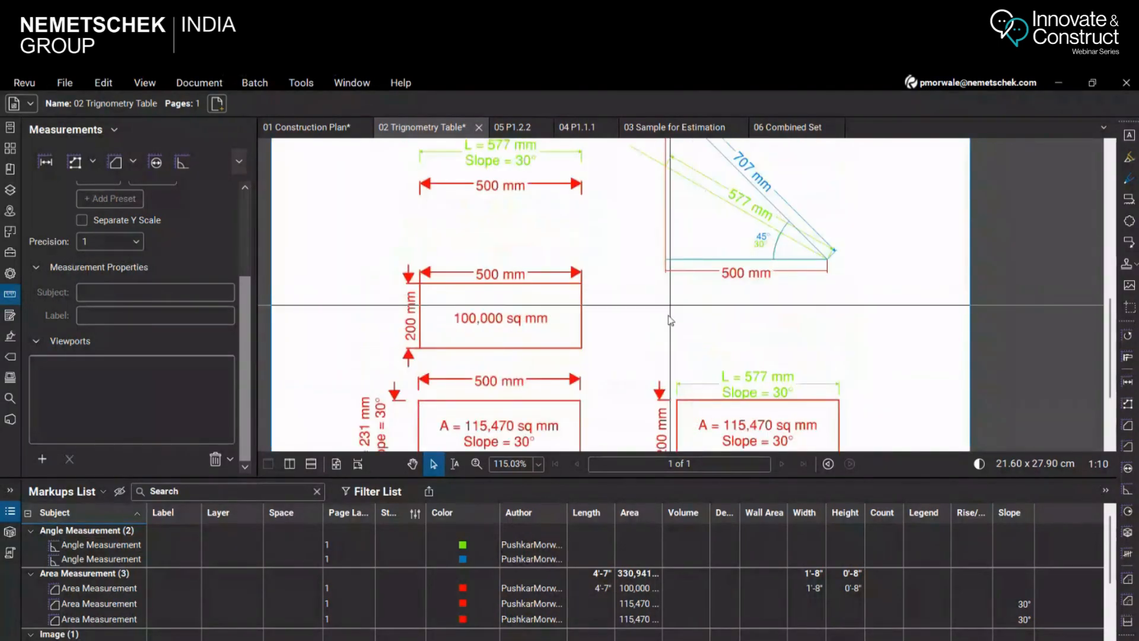
scroll(670, 320, "down", 5)
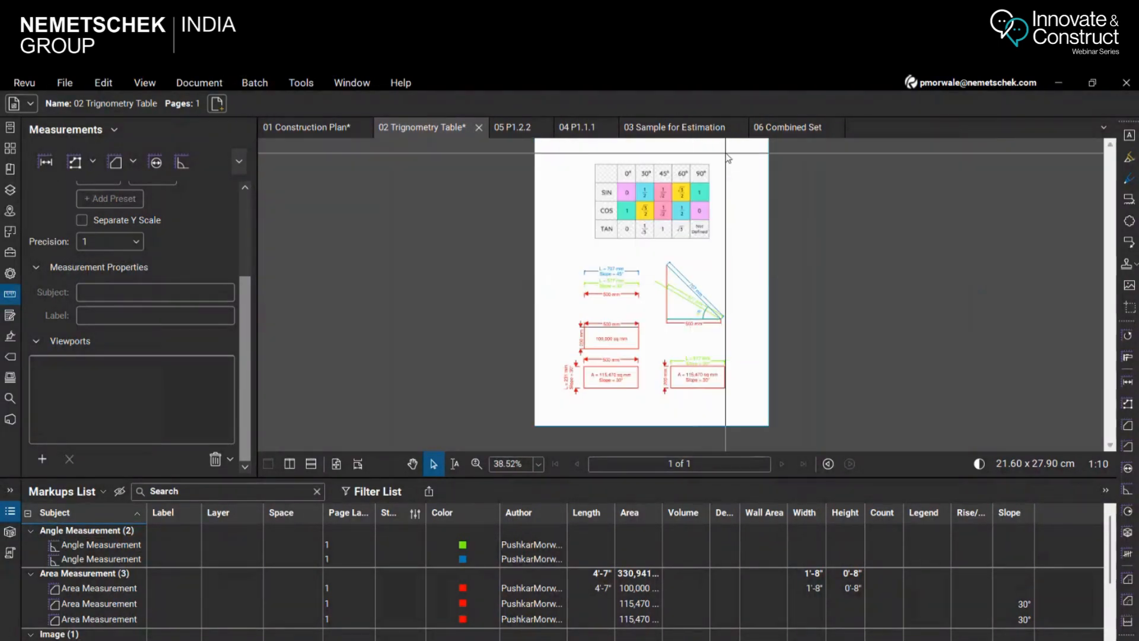
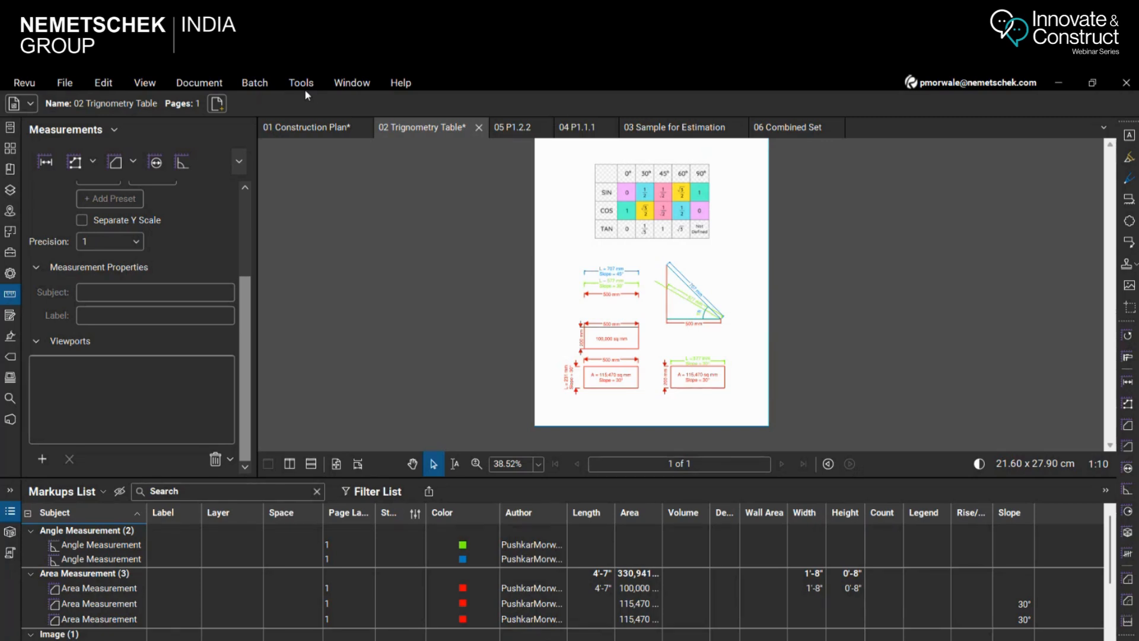
Open the 03 Sample for Estimation document and compare the scale captions of the Second Floor Framing Plan and the partial framing plans
left_click(671, 128)
scroll(724, 332, "down", 2)
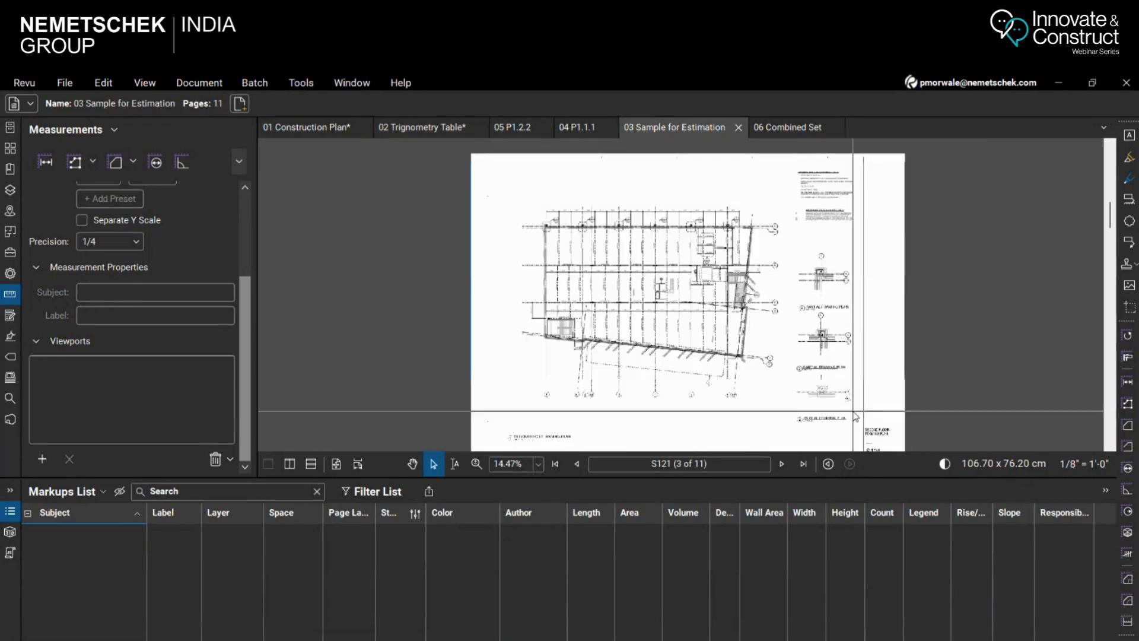
scroll(848, 344, "up", 2)
scroll(803, 255, "up", 1)
scroll(664, 282, "down", 2)
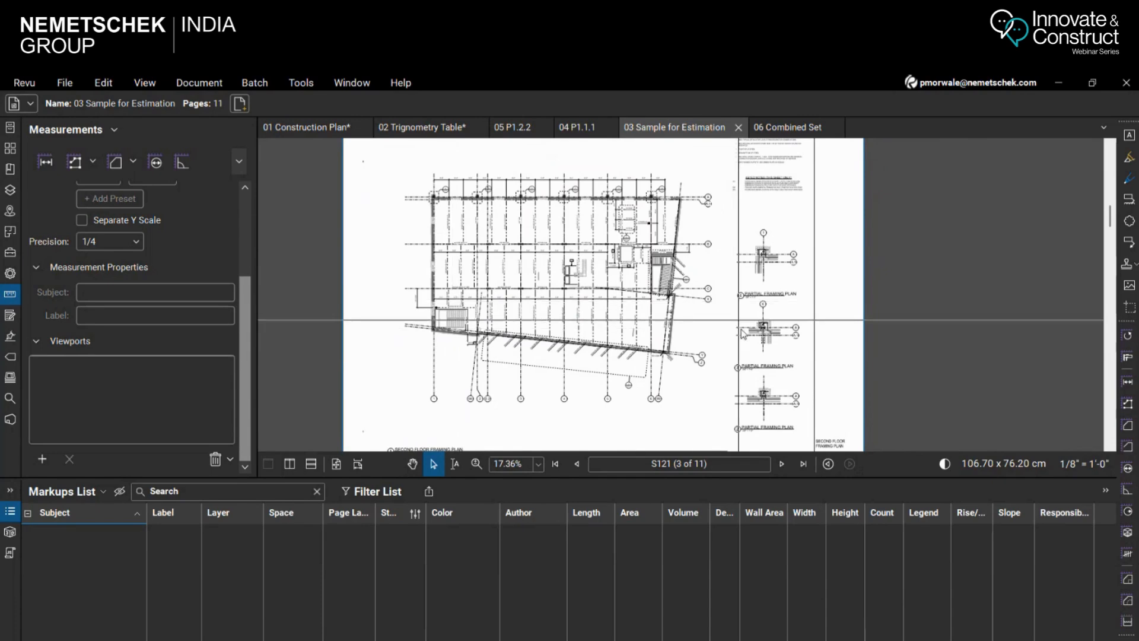
scroll(451, 392, "up", 7)
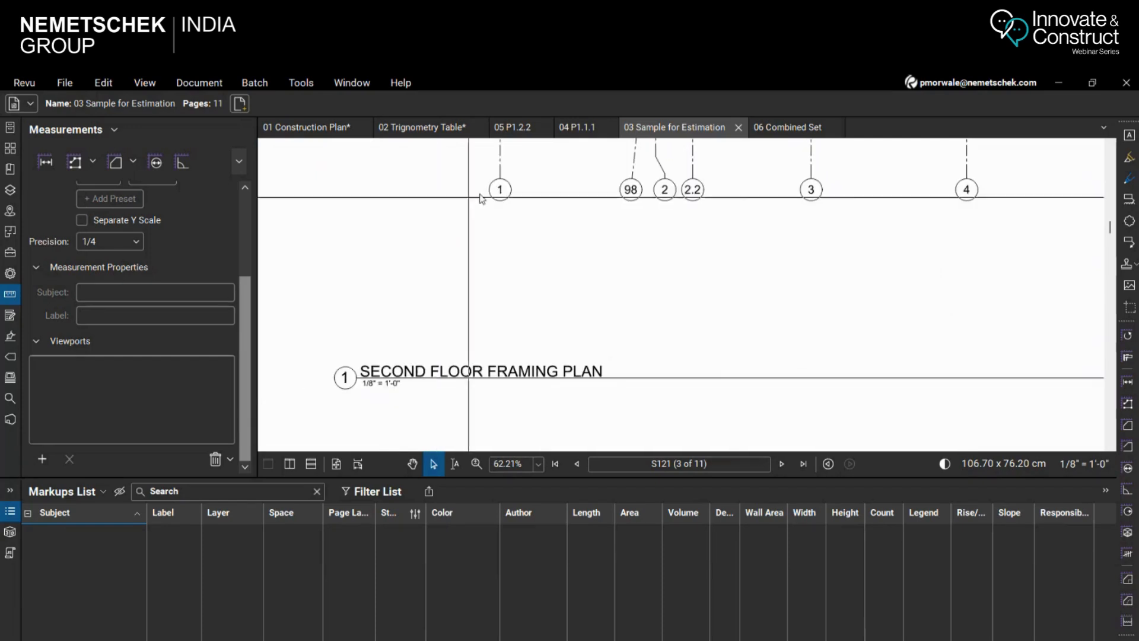
scroll(603, 375, "down", 1)
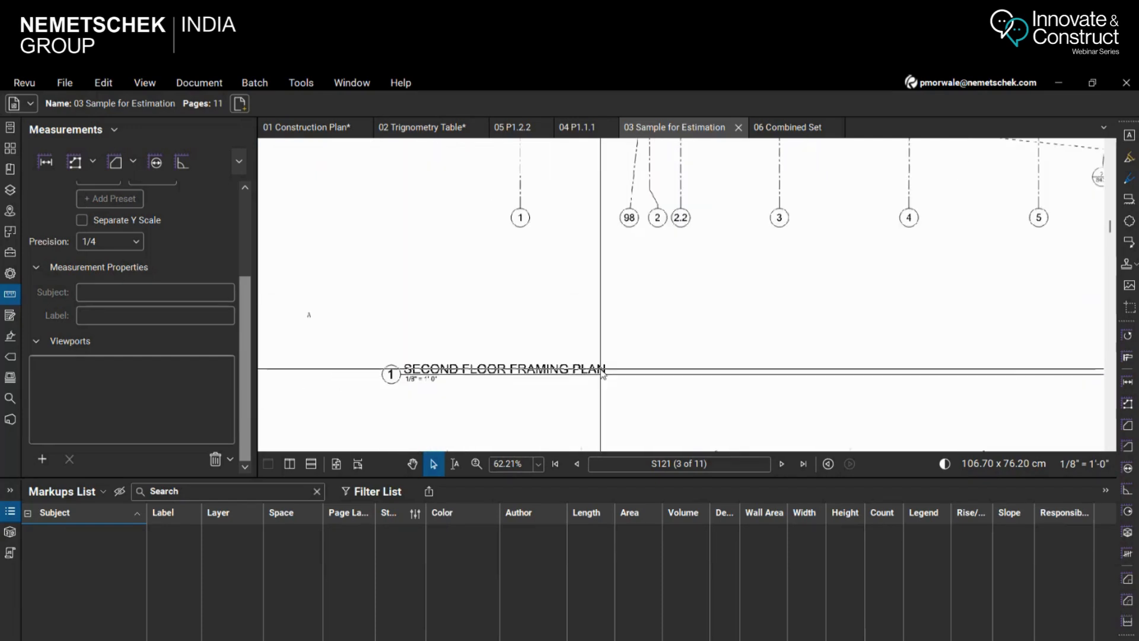
scroll(603, 374, "down", 7)
scroll(769, 223, "up", 5)
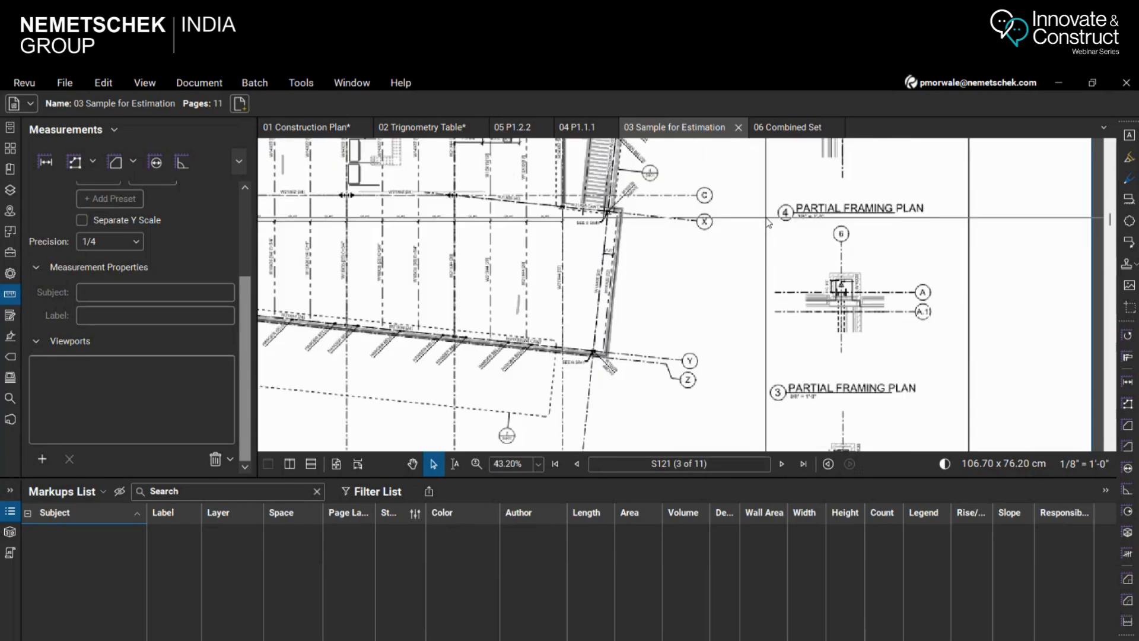
scroll(771, 228, "up", 4)
scroll(773, 272, "down", 3)
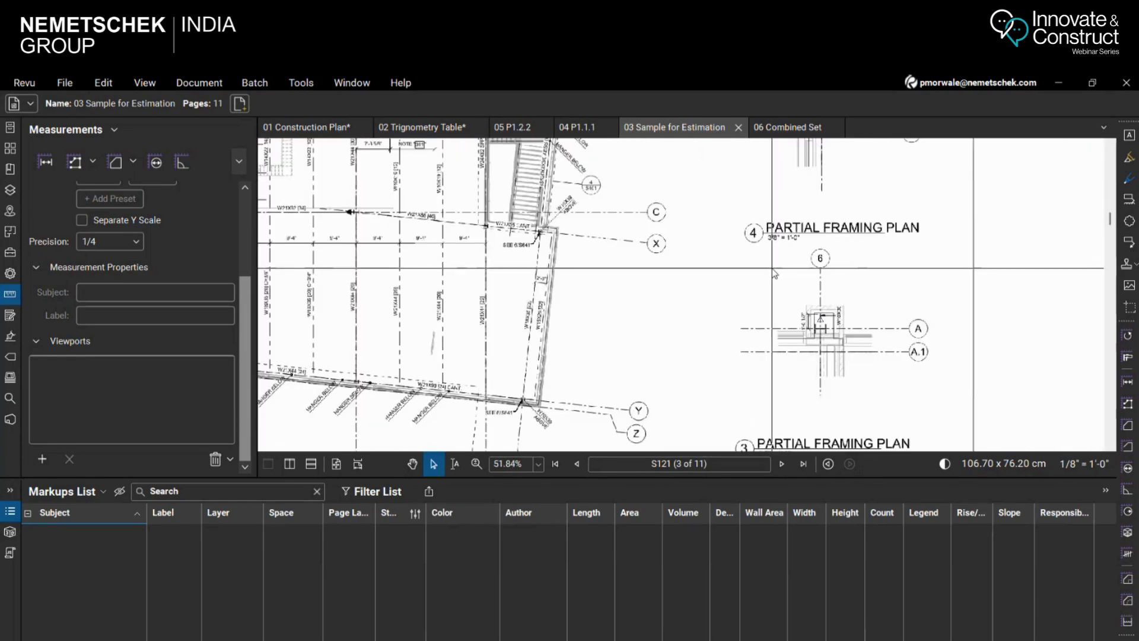
scroll(771, 270, "down", 6)
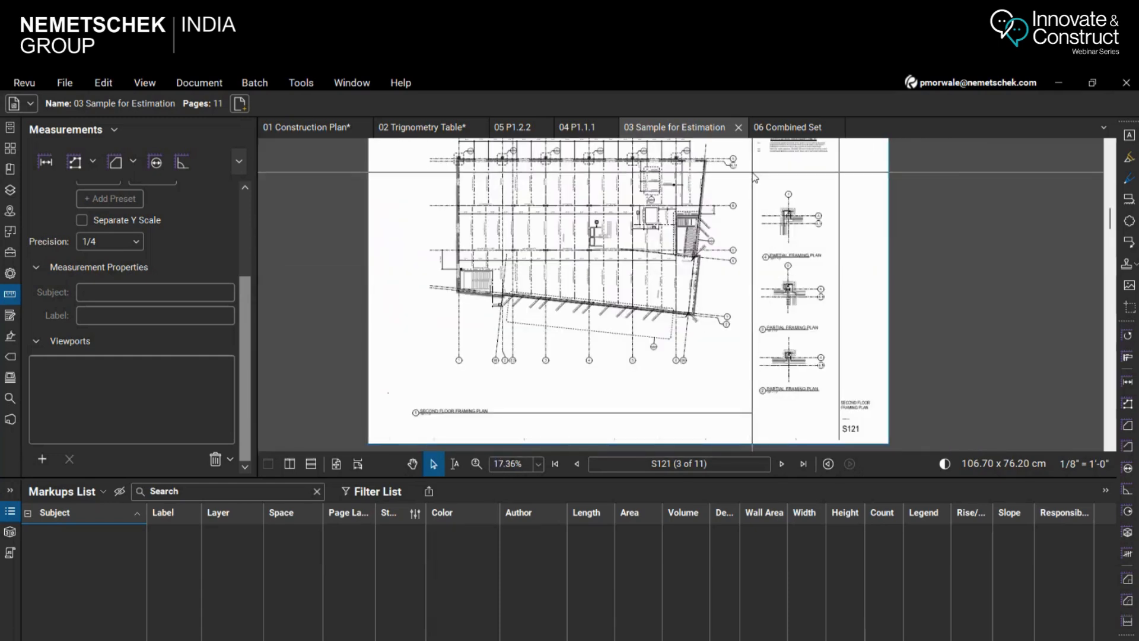
Review the preset and custom page scale options for sheet S121 without applying a change
left_click(1087, 463)
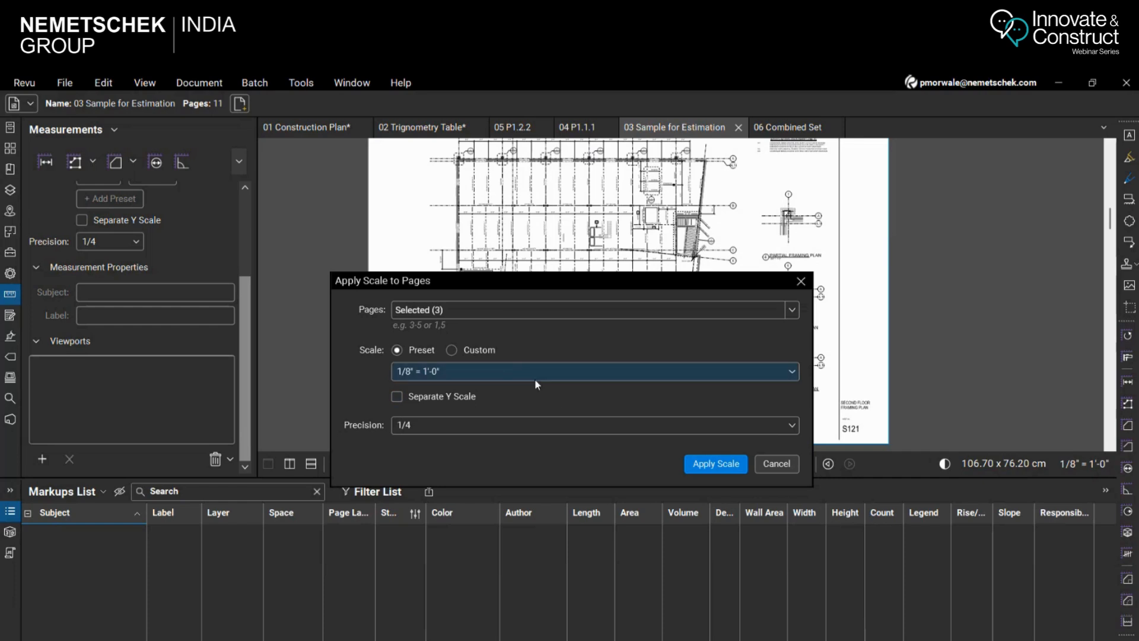
left_click(465, 354)
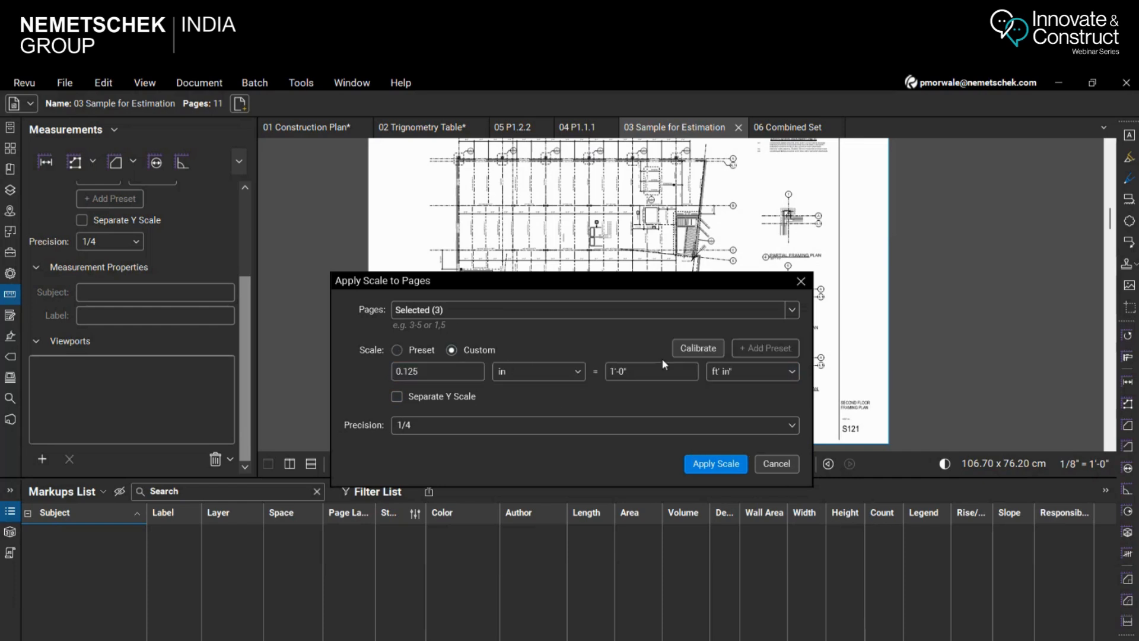
left_click(777, 464)
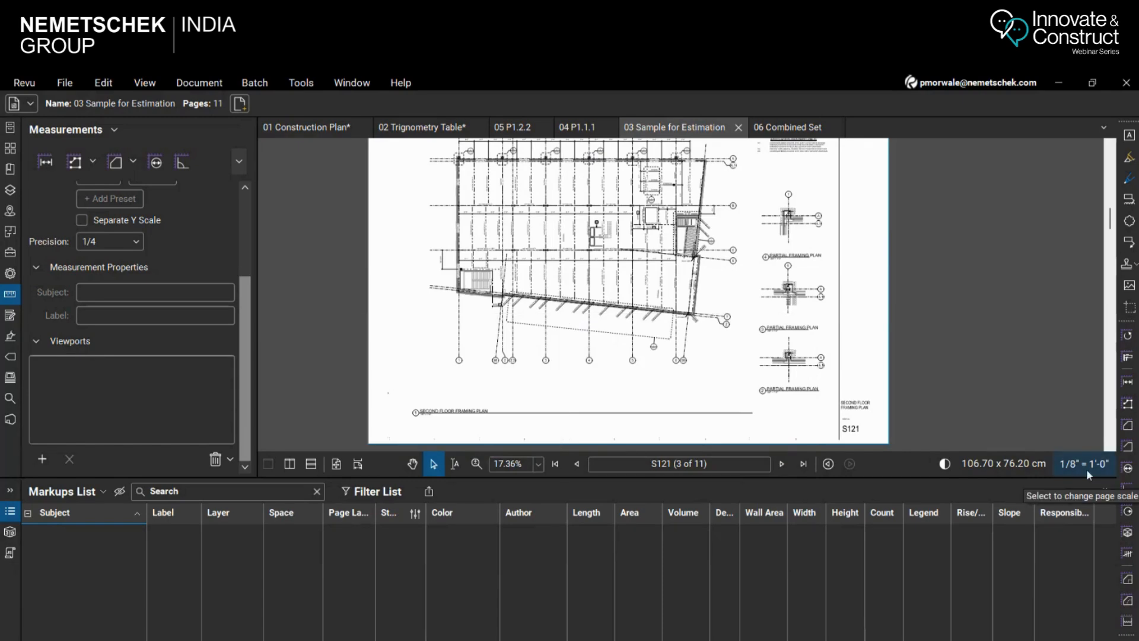
Add a length measurement across one dimensioned beam spacing along the upper edge of the Second Floor Framing Plan
scroll(598, 234, "down", 2)
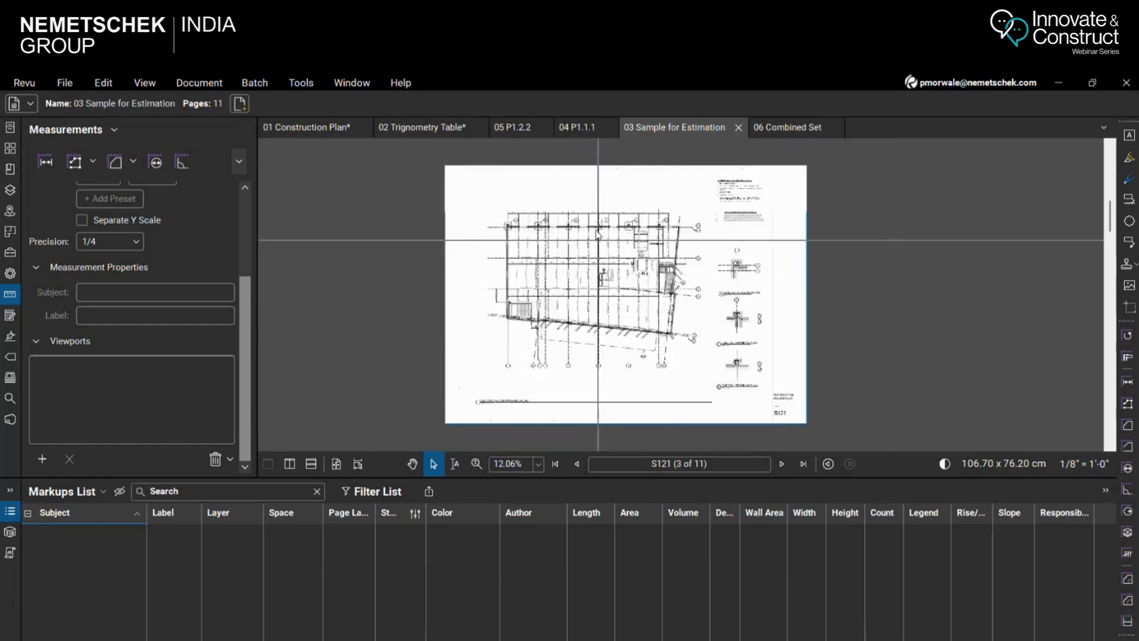
scroll(598, 234, "up", 5)
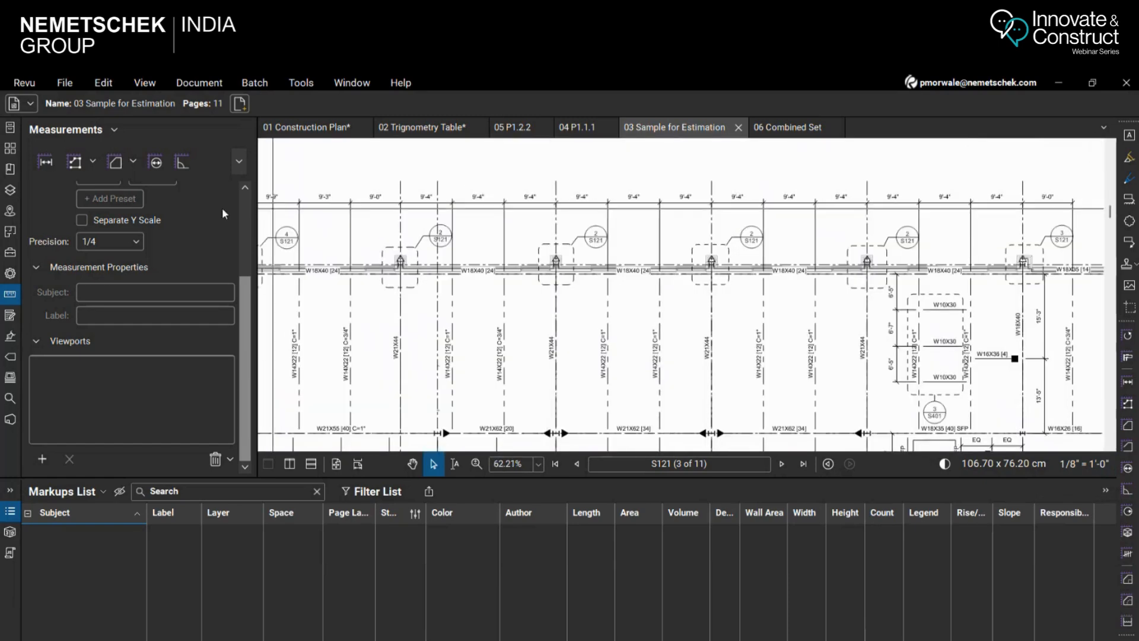
left_click(45, 163)
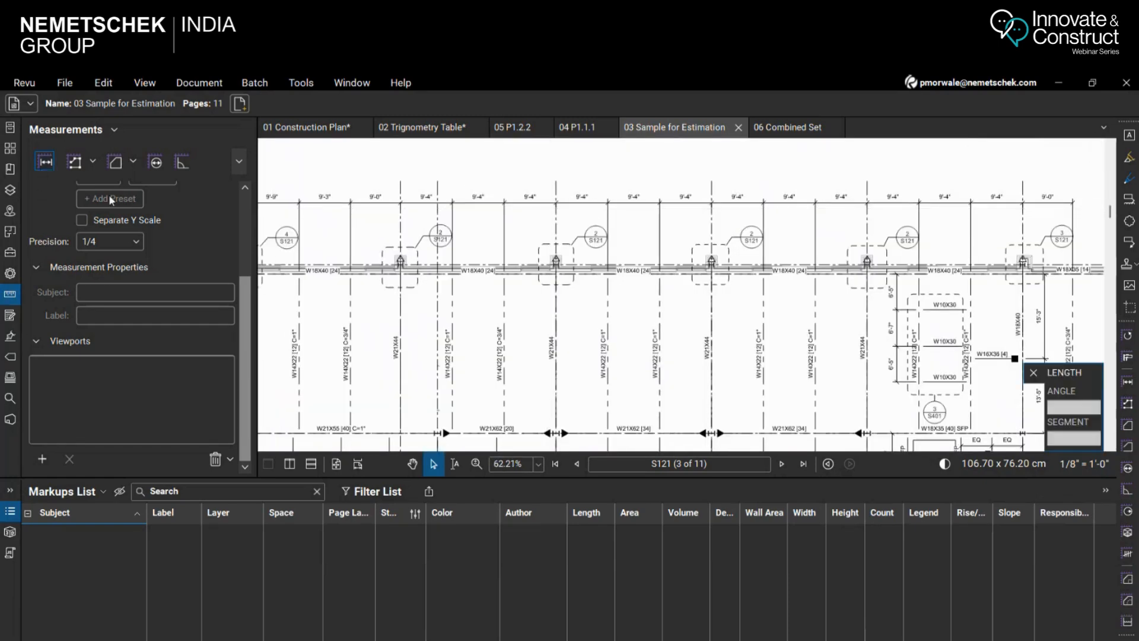
scroll(405, 234, "up", 3)
left_click(391, 215)
left_click(545, 214)
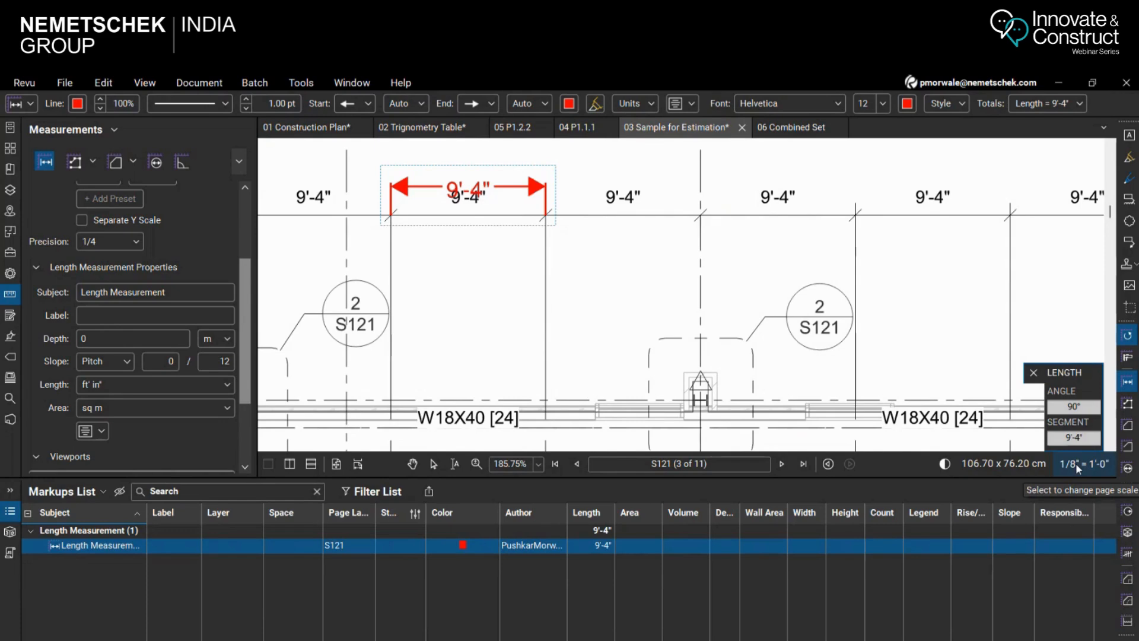
Add a length measurement over the vertical dimension just below grid line B, beside the right edge of the floor plan
scroll(554, 219, "down", 9)
scroll(532, 421, "up", 5)
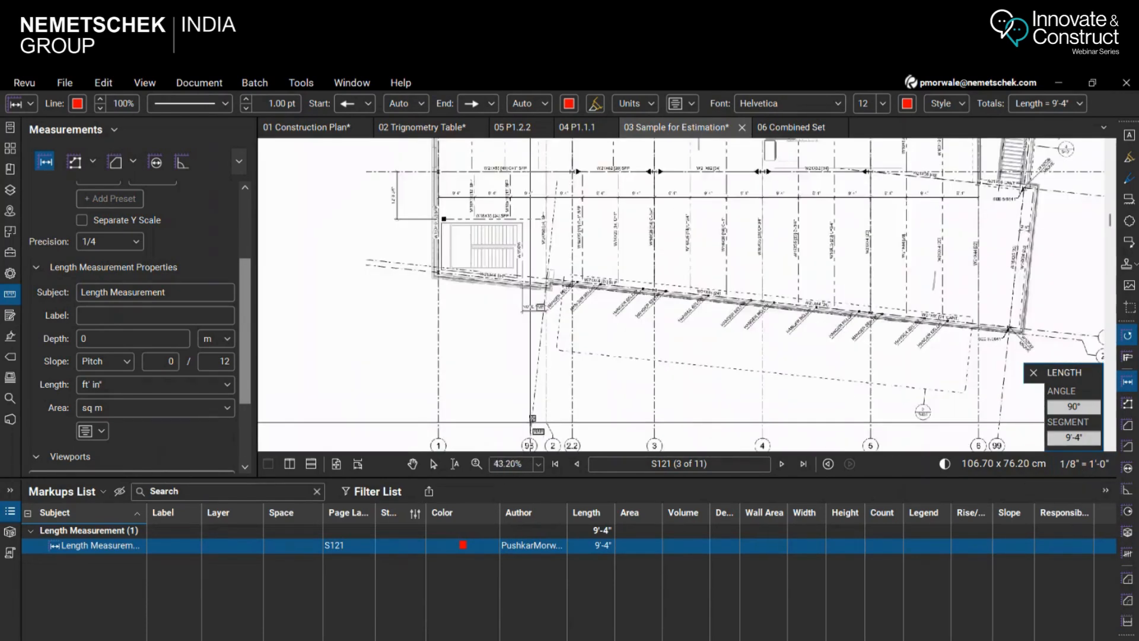
scroll(543, 246, "down", 4)
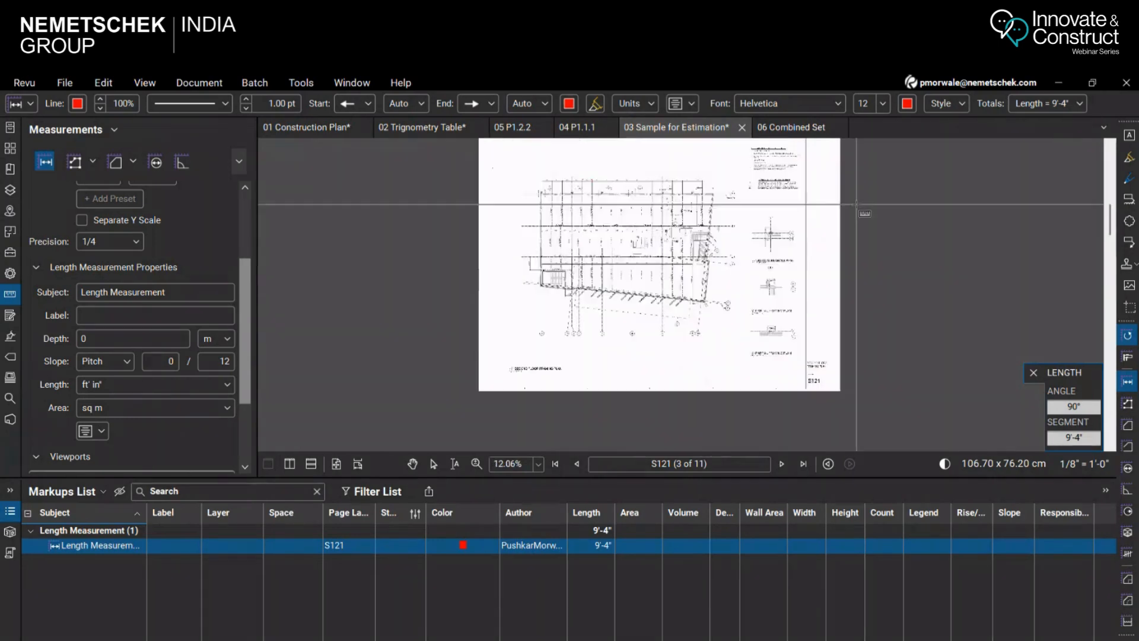
scroll(659, 300, "up", 4)
scroll(508, 271, "up", 2)
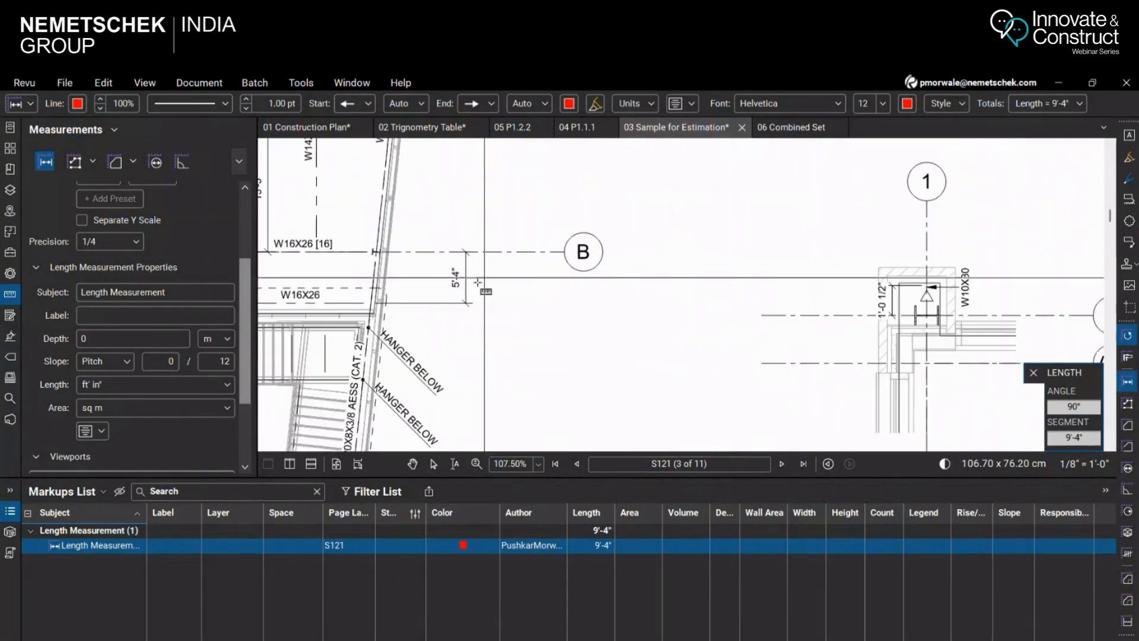
left_click(467, 297)
left_click(467, 224)
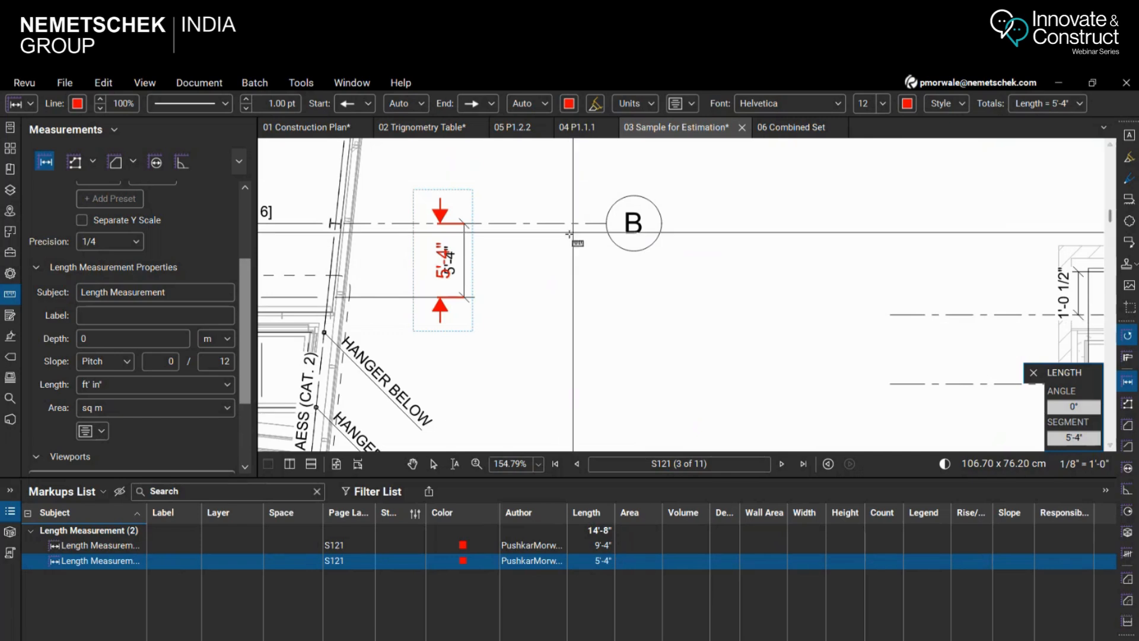
Add a length measurement over the vertical dimension beside the W10X30 beam in partial framing plan 4
scroll(570, 235, "down", 1)
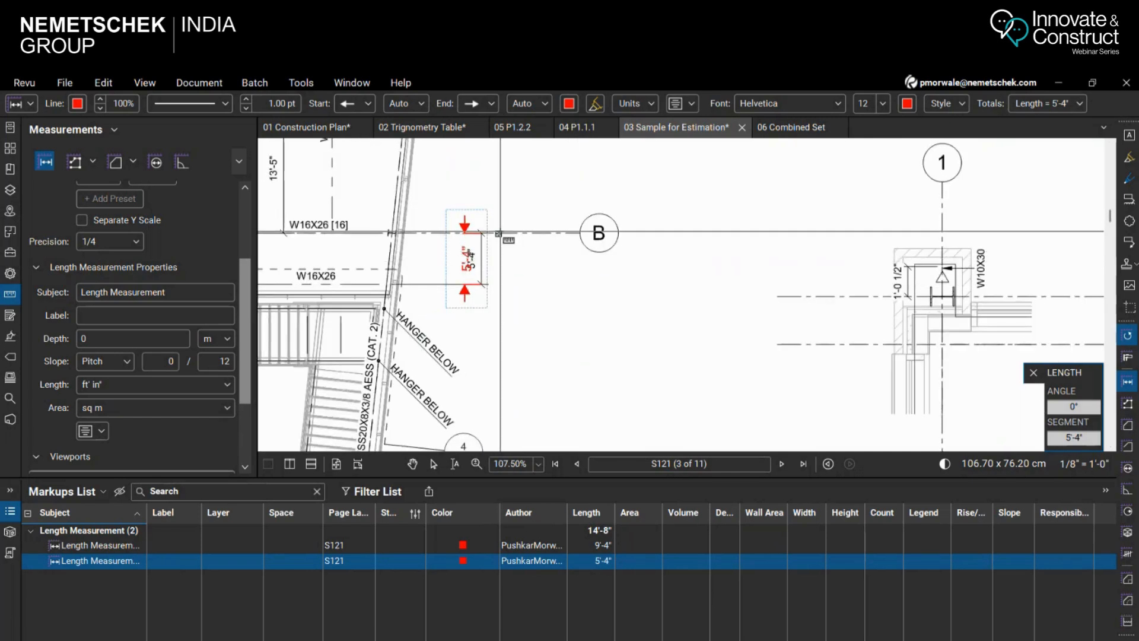
scroll(950, 234, "up", 2)
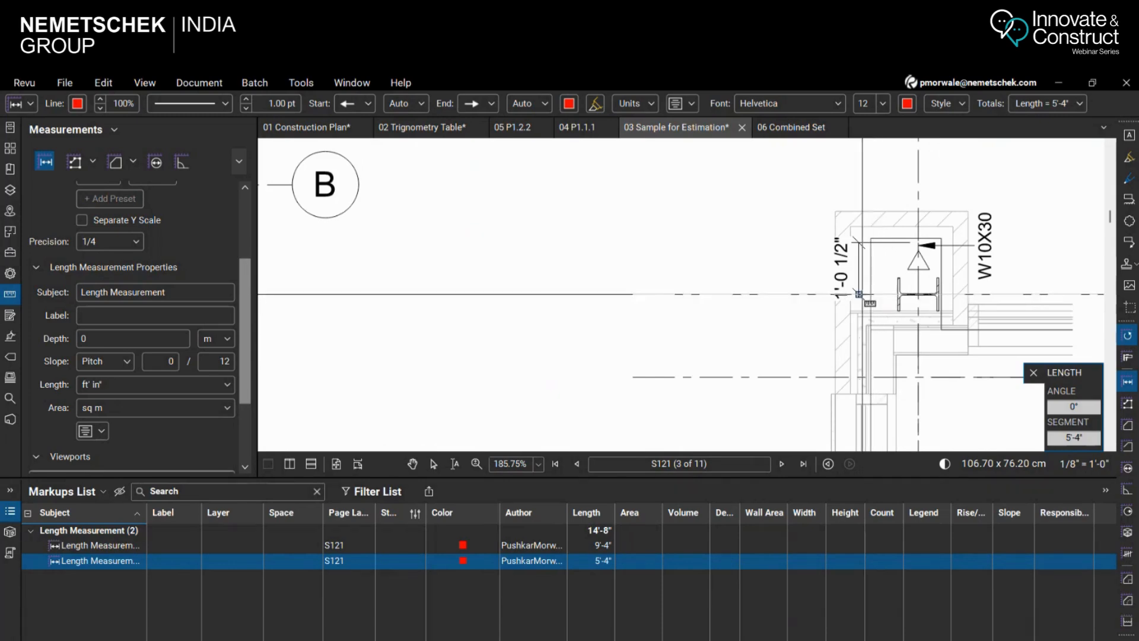
left_click(859, 294)
left_click(859, 242)
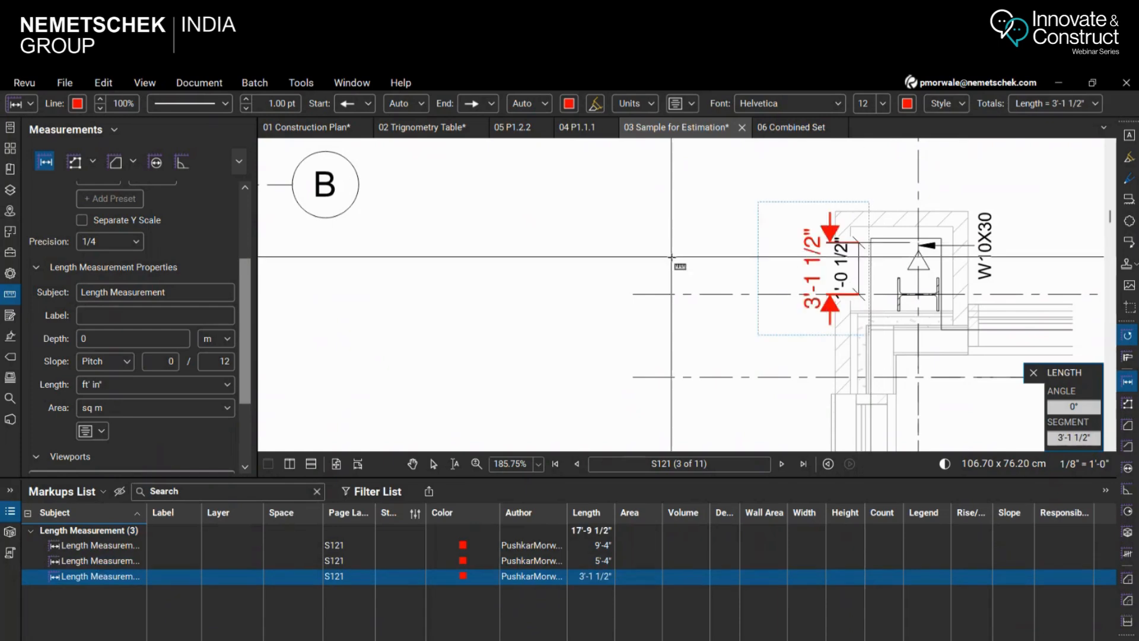
Compare partial framing plan 4's length measurement with its printed dimension and check the scale caption under the detail
scroll(797, 336, "down", 3)
scroll(780, 298, "up", 2)
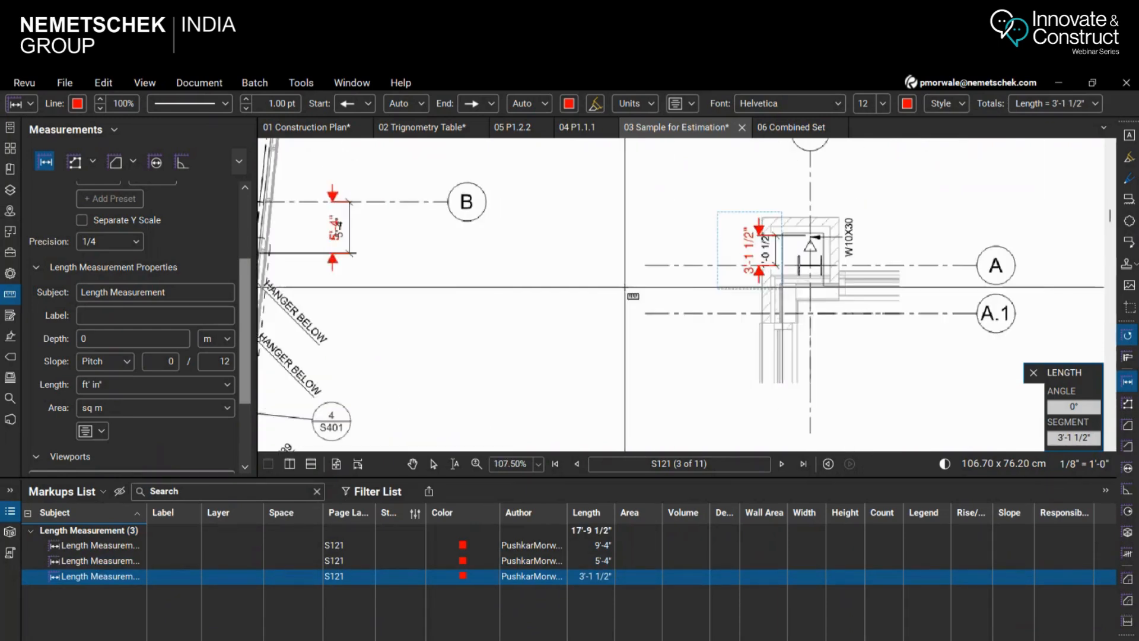
scroll(780, 298, "up", 5)
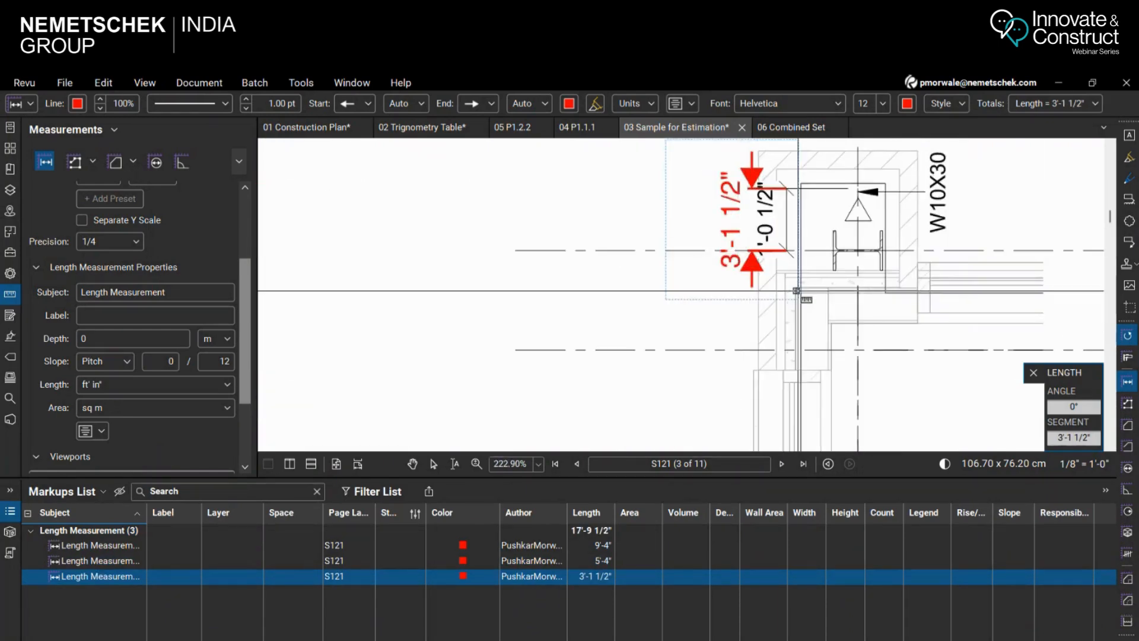
scroll(796, 290, "down", 3)
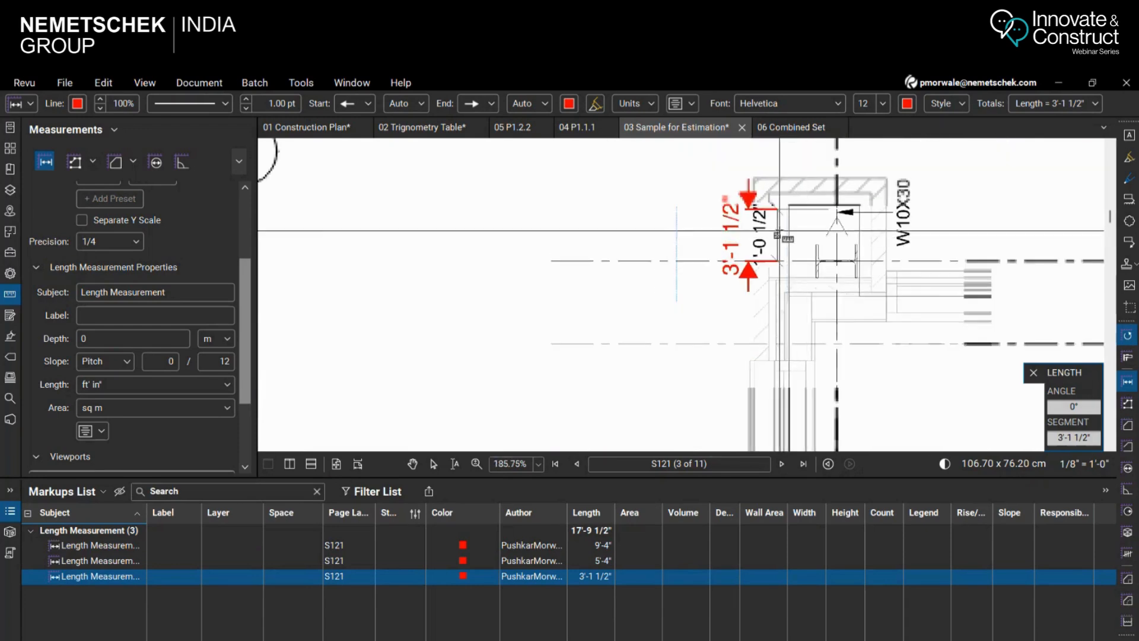
scroll(727, 216, "down", 2)
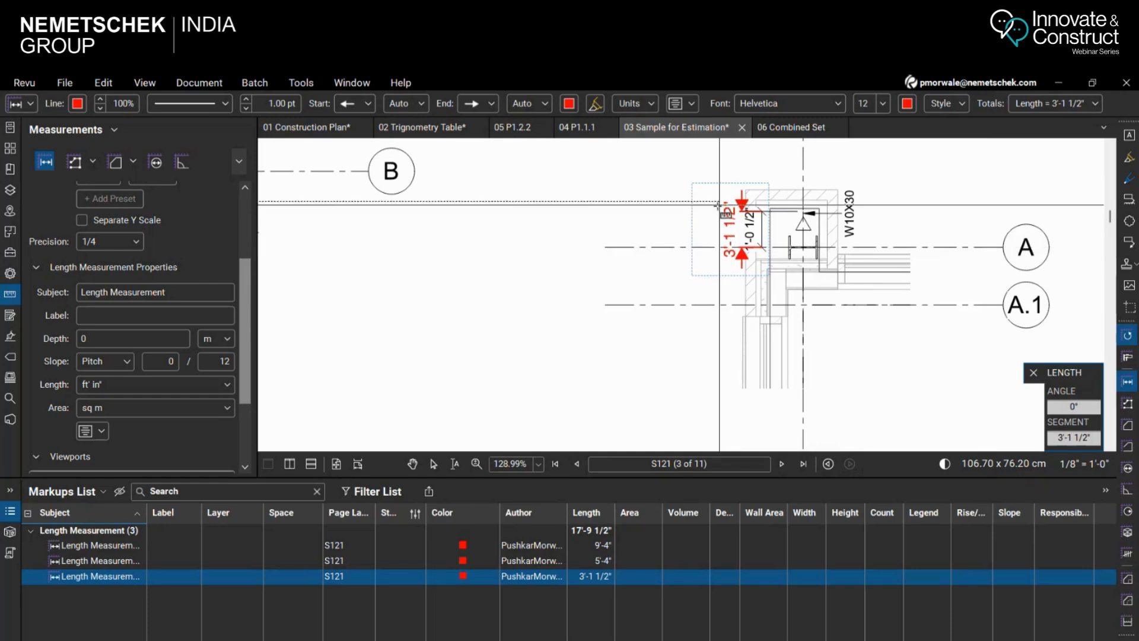
scroll(669, 262, "down", 2)
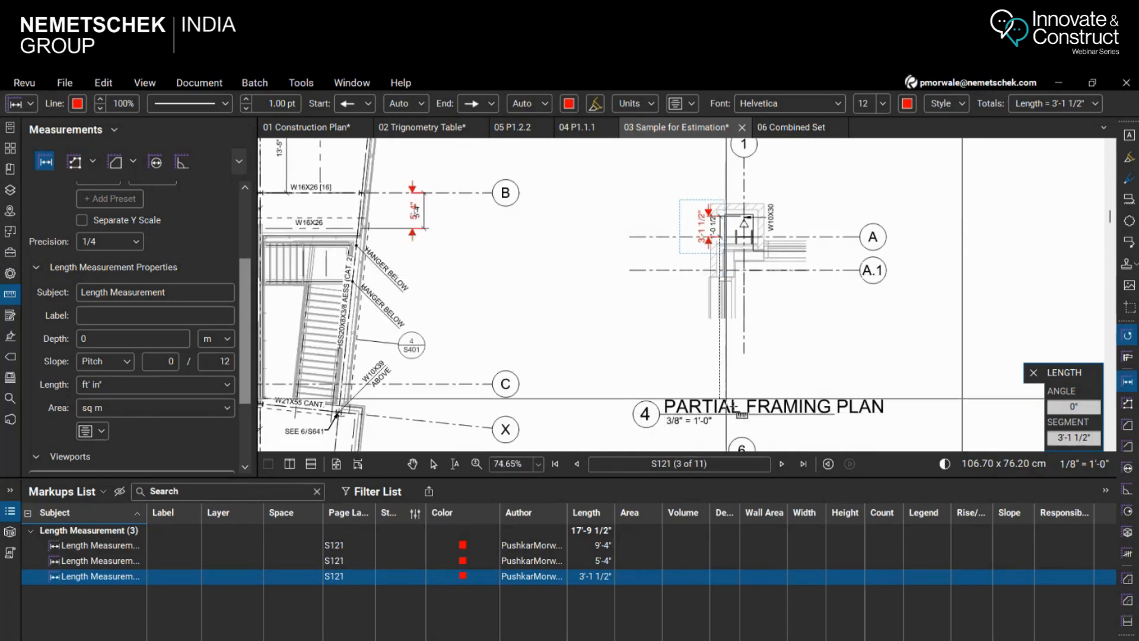
scroll(697, 218, "down", 2)
scroll(727, 303, "up", 2)
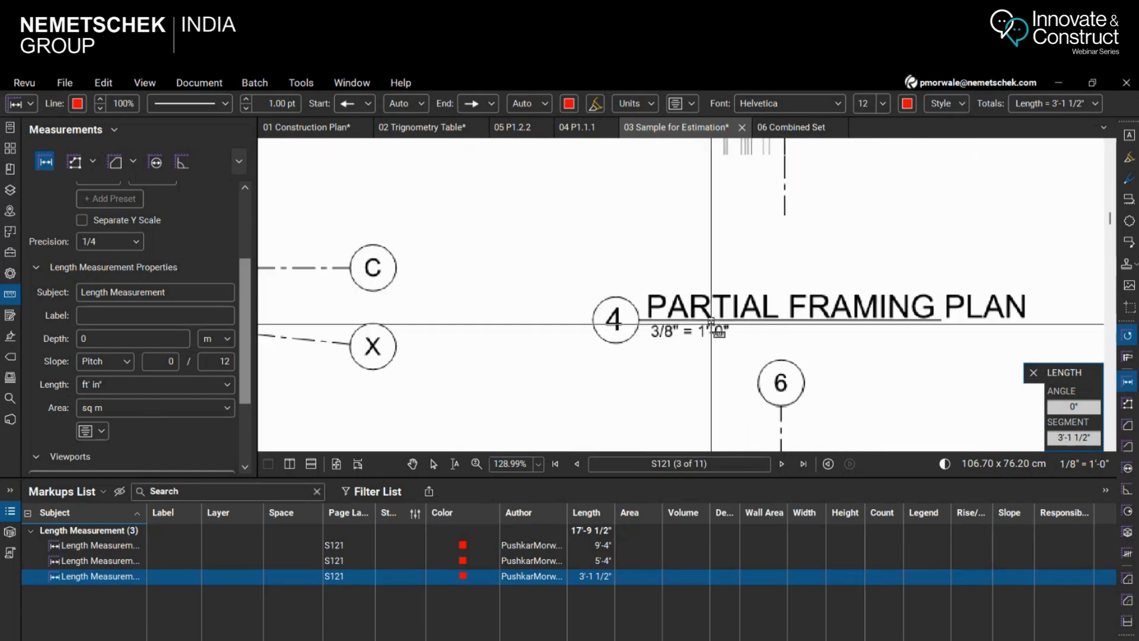
scroll(730, 344, "down", 4)
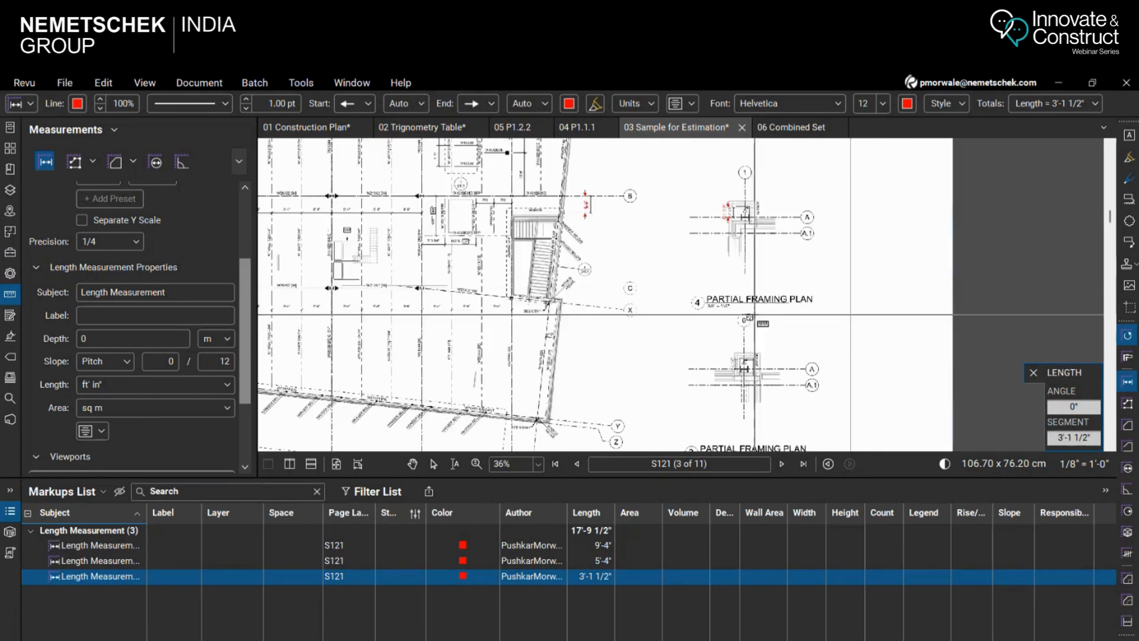
Add a viewport on sheet S121 with a region enclosing the three partial framing plans
scroll(219, 464, "down", 3)
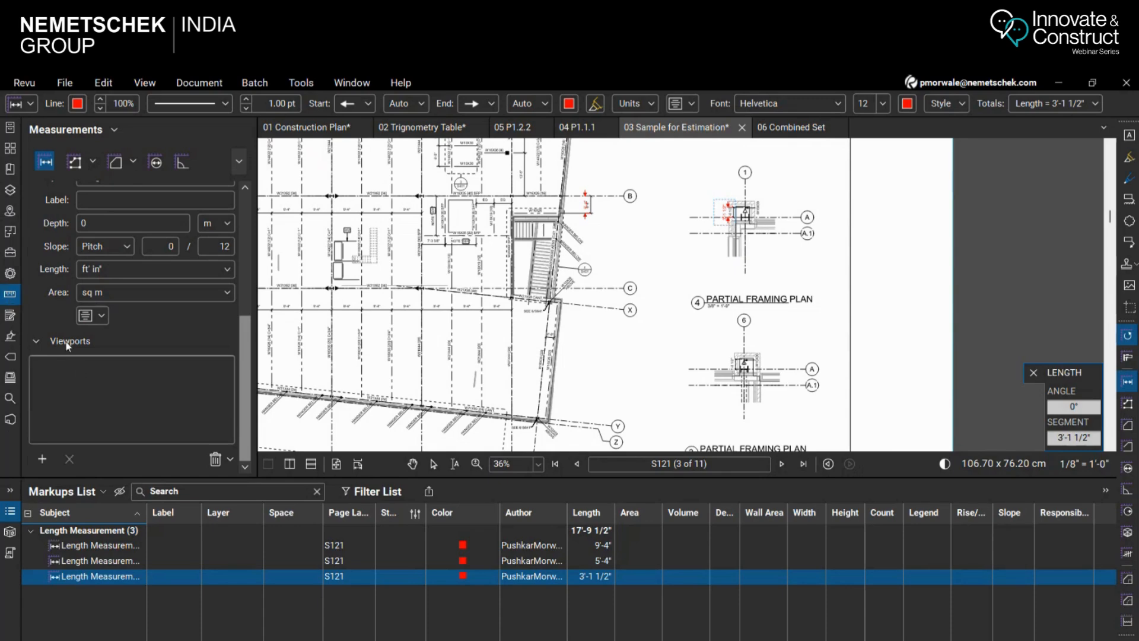
left_click(42, 459)
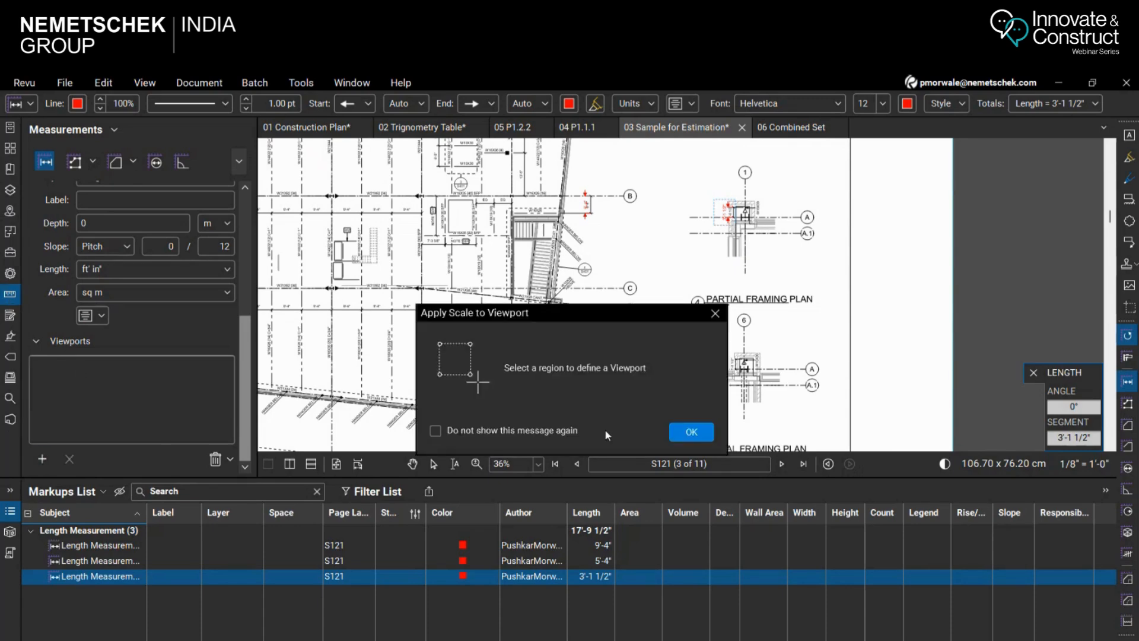
left_click(692, 432)
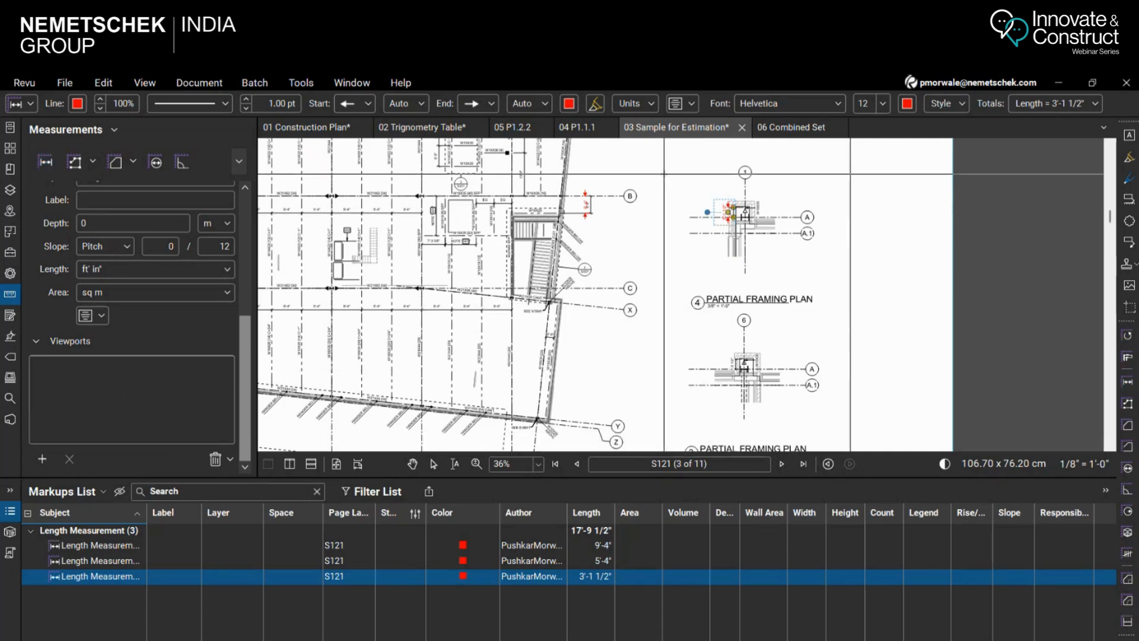
scroll(674, 181, "down", 3)
scroll(673, 181, "down", 1)
mouse_move(672, 161)
left_mouse_down()
mouse_move(734, 312)
mouse_move(748, 388)
left_mouse_up()
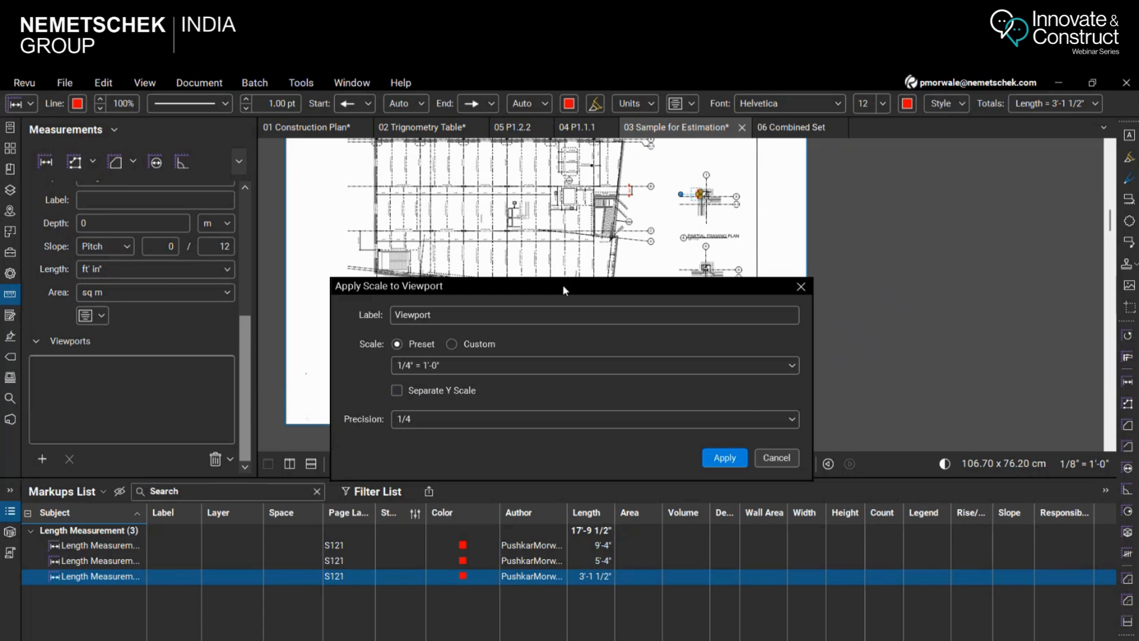
Apply the preset scale 3/8" = 1'-0" to the viewport around the partial framing plans
left_click_drag(563, 289, 412, 324)
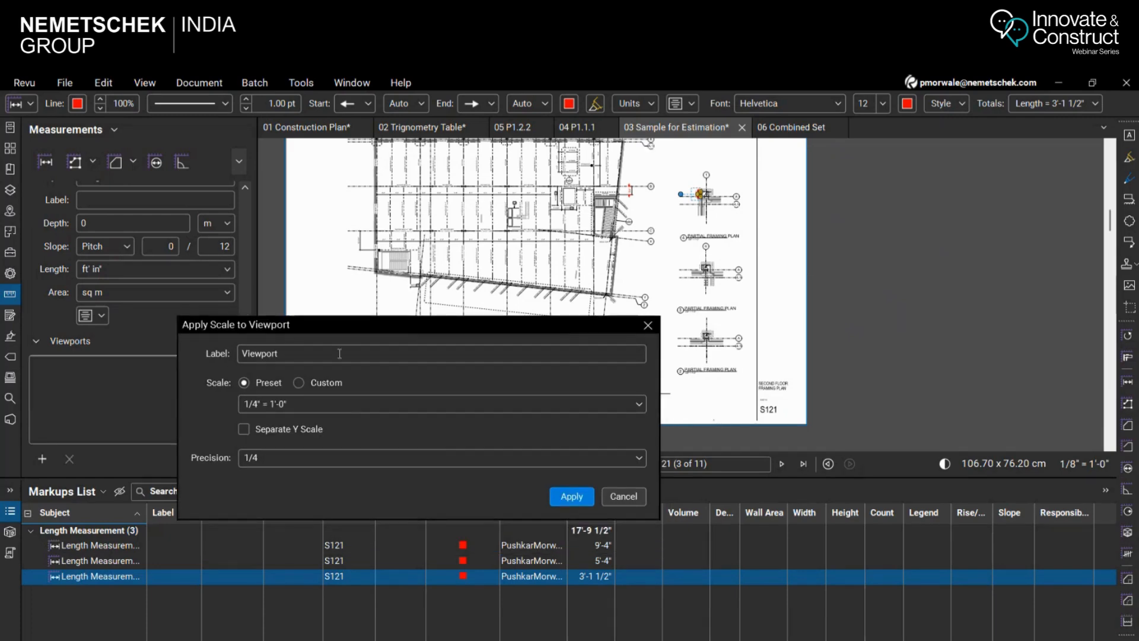
left_click(343, 414)
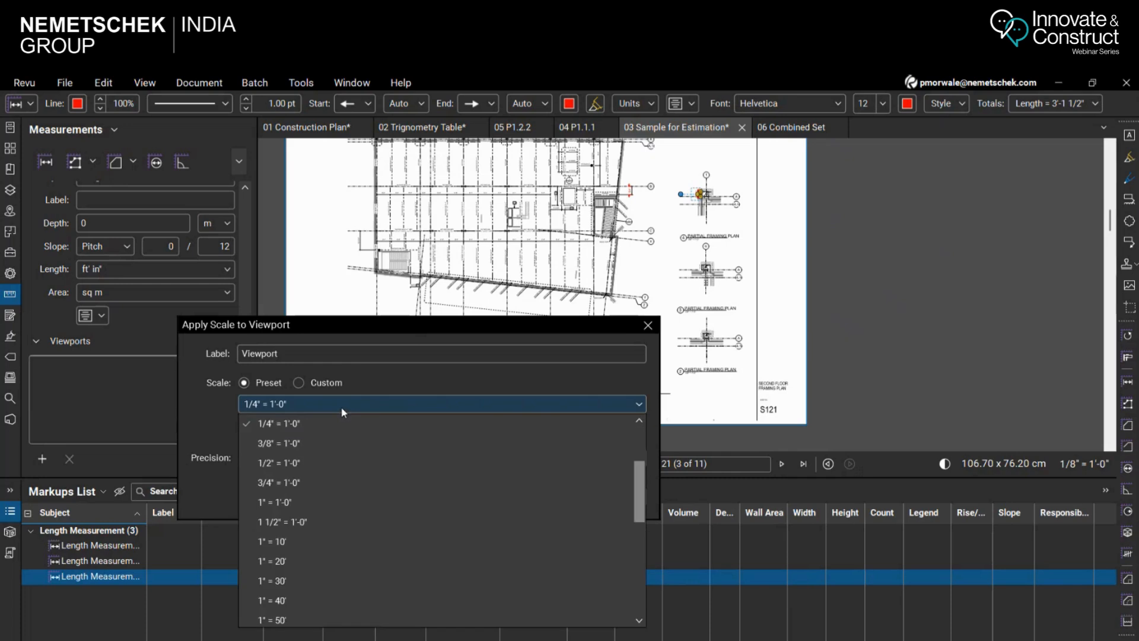
left_click(309, 446)
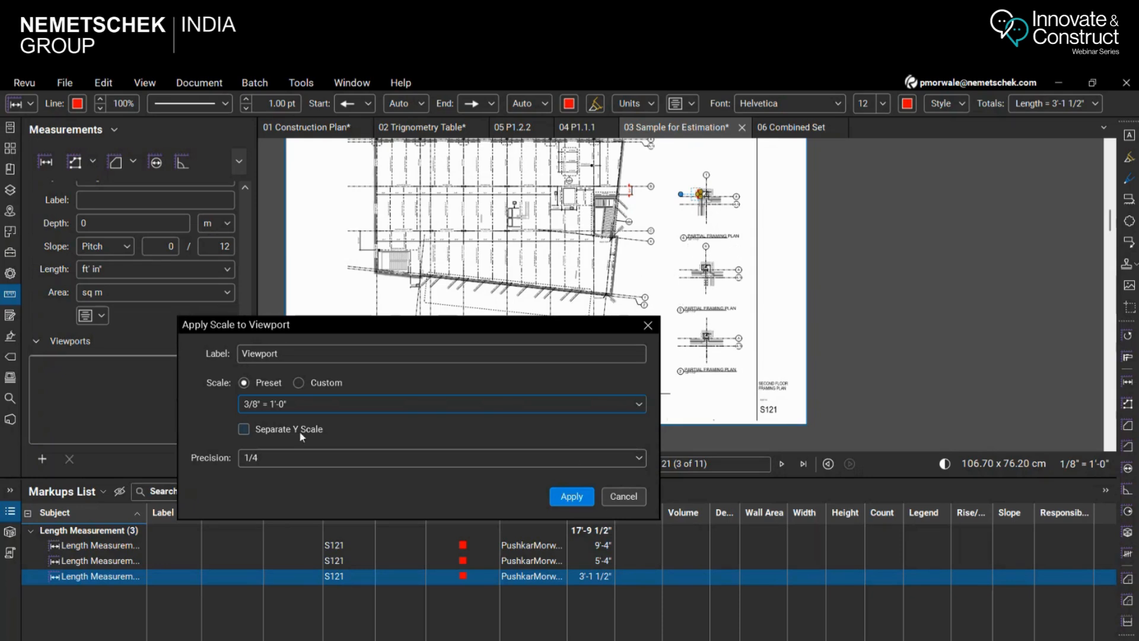
left_click(571, 496)
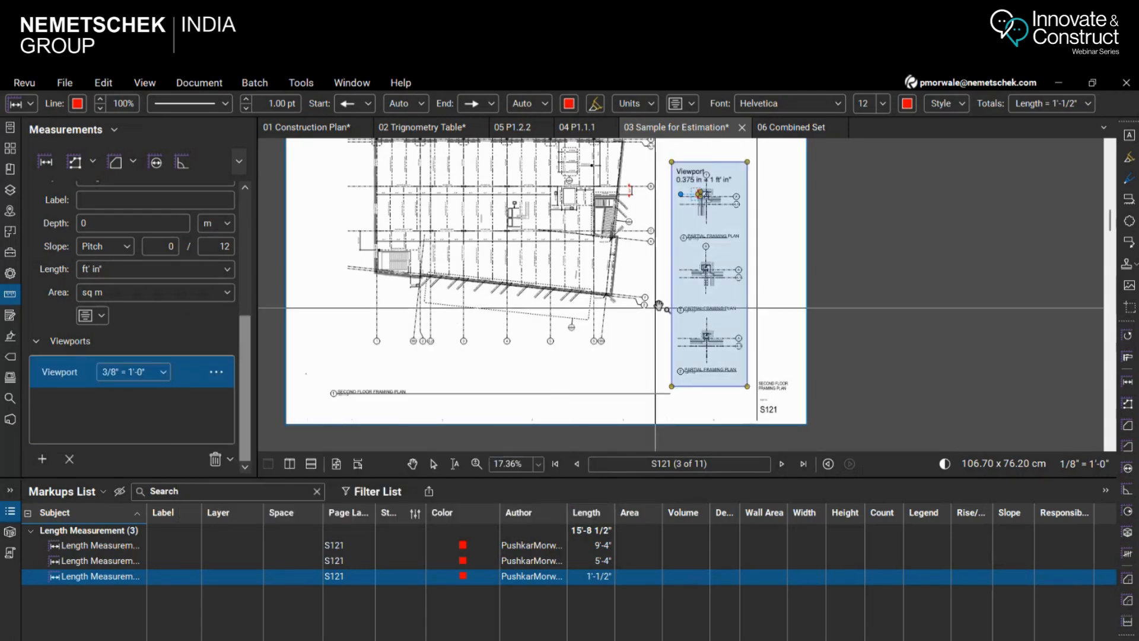
key("Escape")
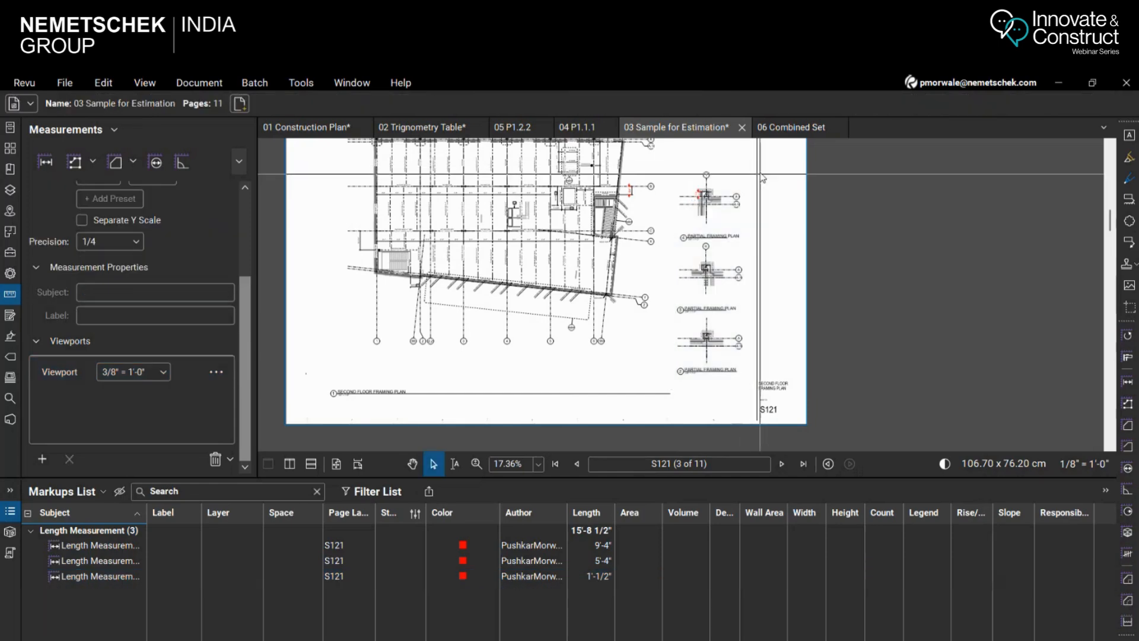
Move the caption of partial framing plan 4's length measurement out to the left, clear of the printed dimension
scroll(705, 196, "up", 10)
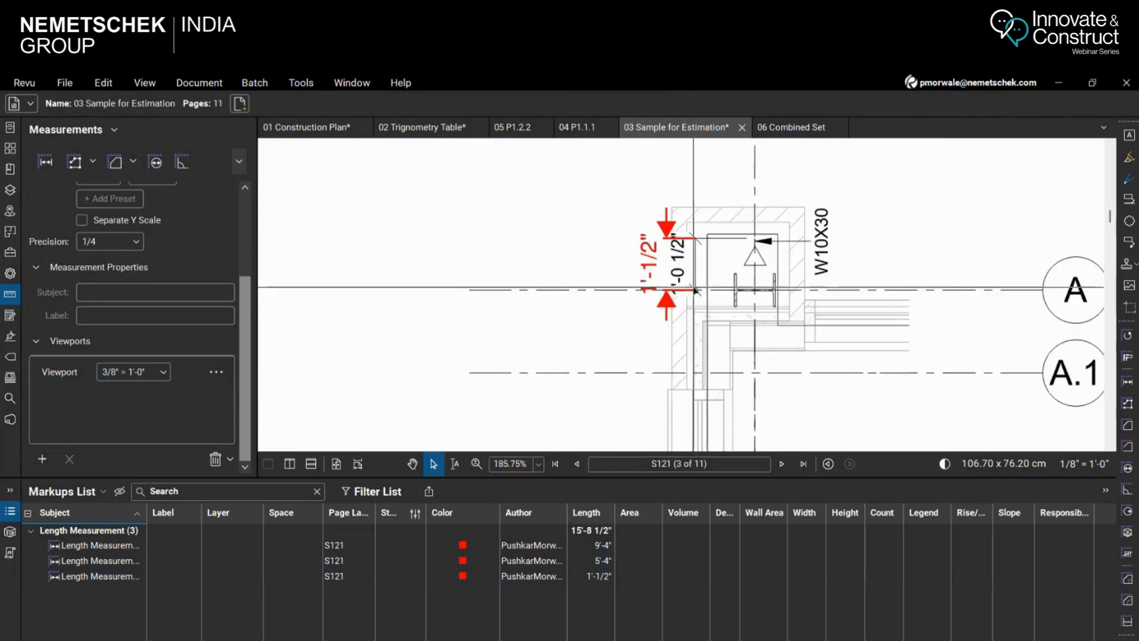
scroll(695, 291, "up", 2)
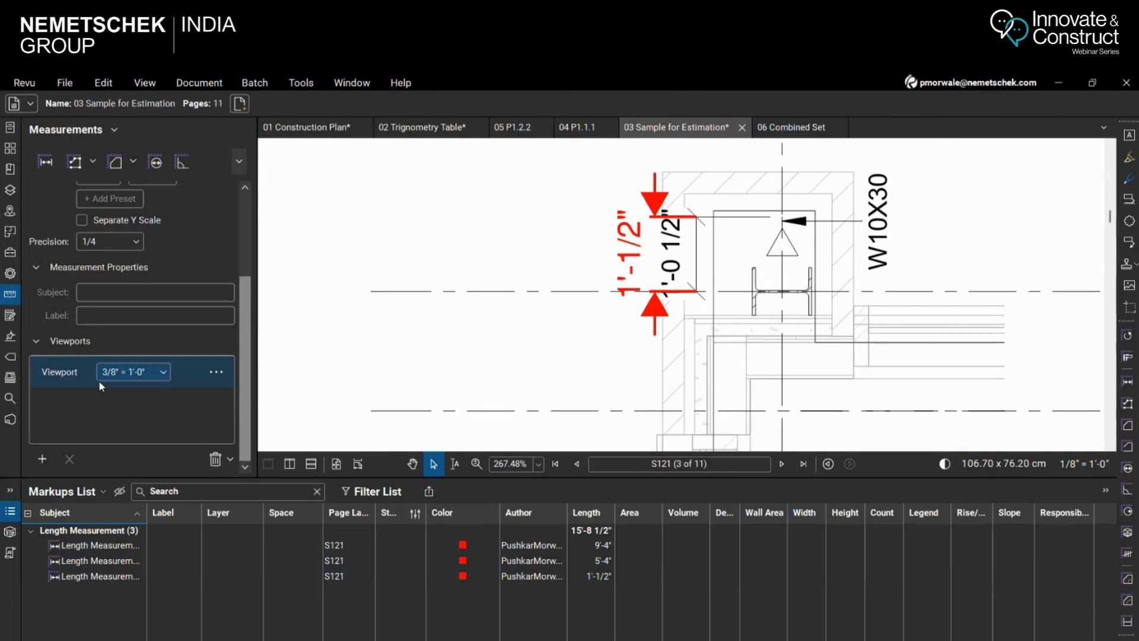
scroll(722, 278, "up", 2)
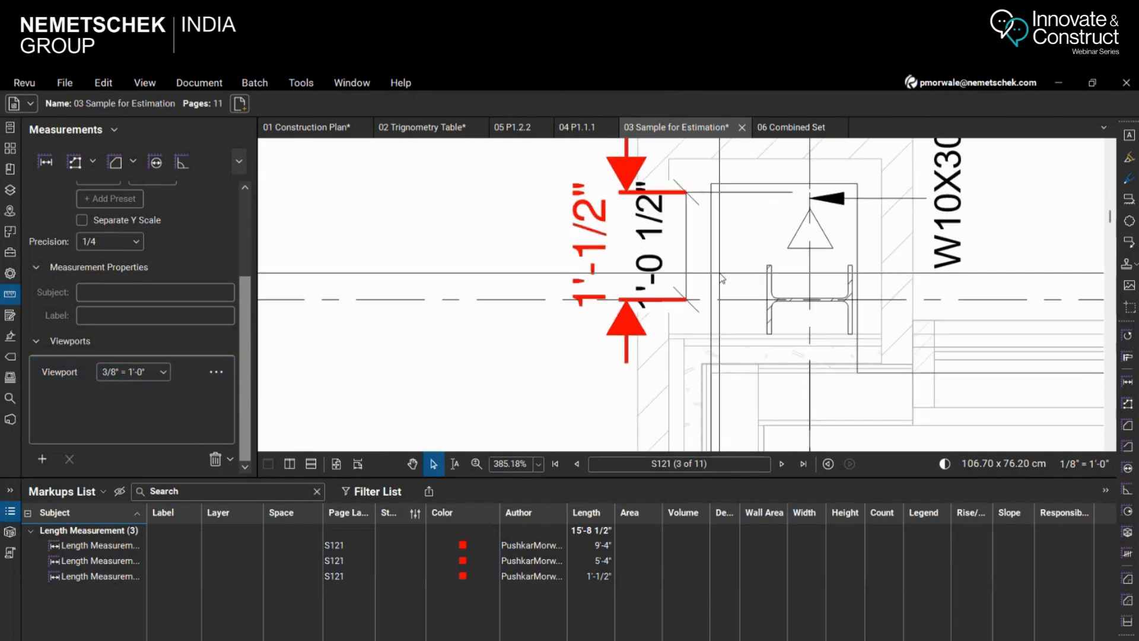
left_click(583, 259)
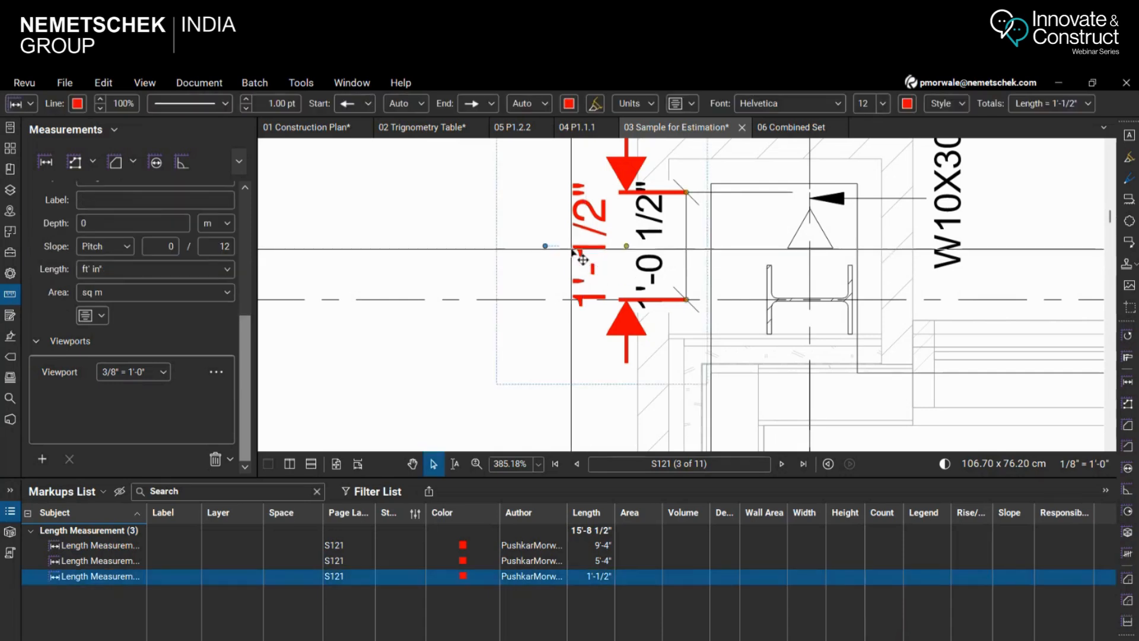
left_click_drag(582, 258, 495, 255)
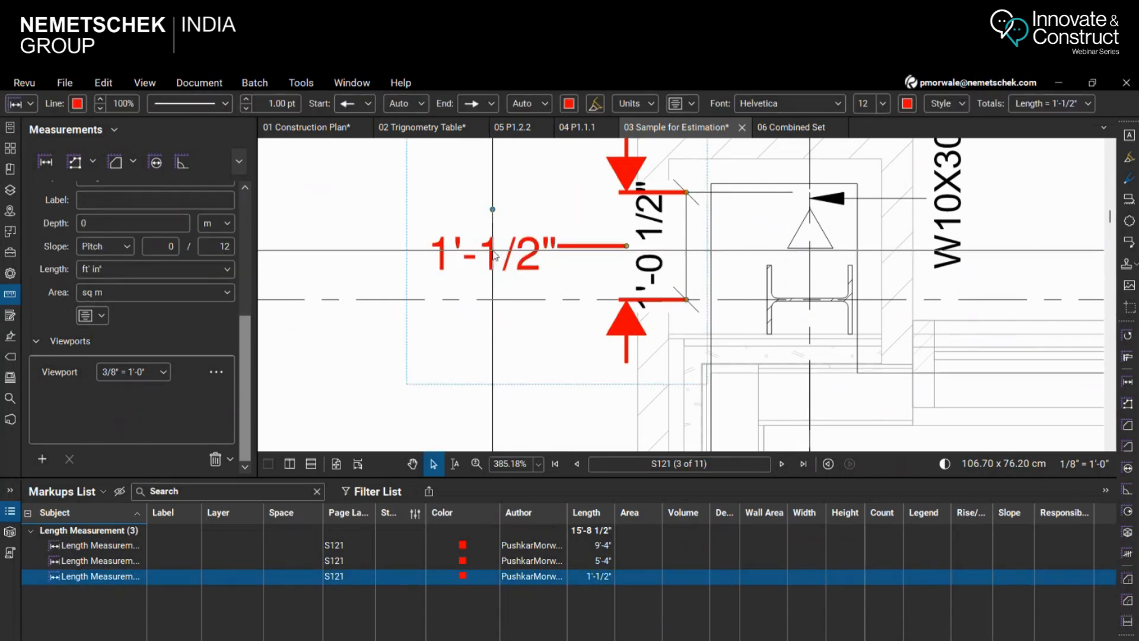
left_click(511, 417)
Rename the viewport around the partial framing plans as 3/8"
scroll(861, 380, "down", 2)
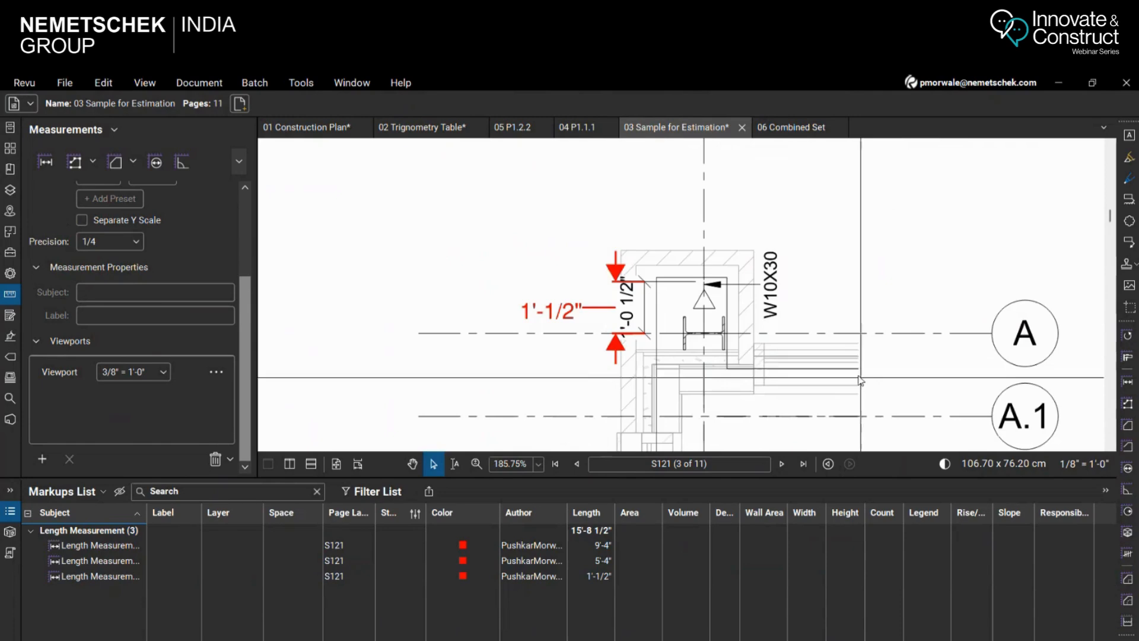
scroll(860, 380, "down", 6)
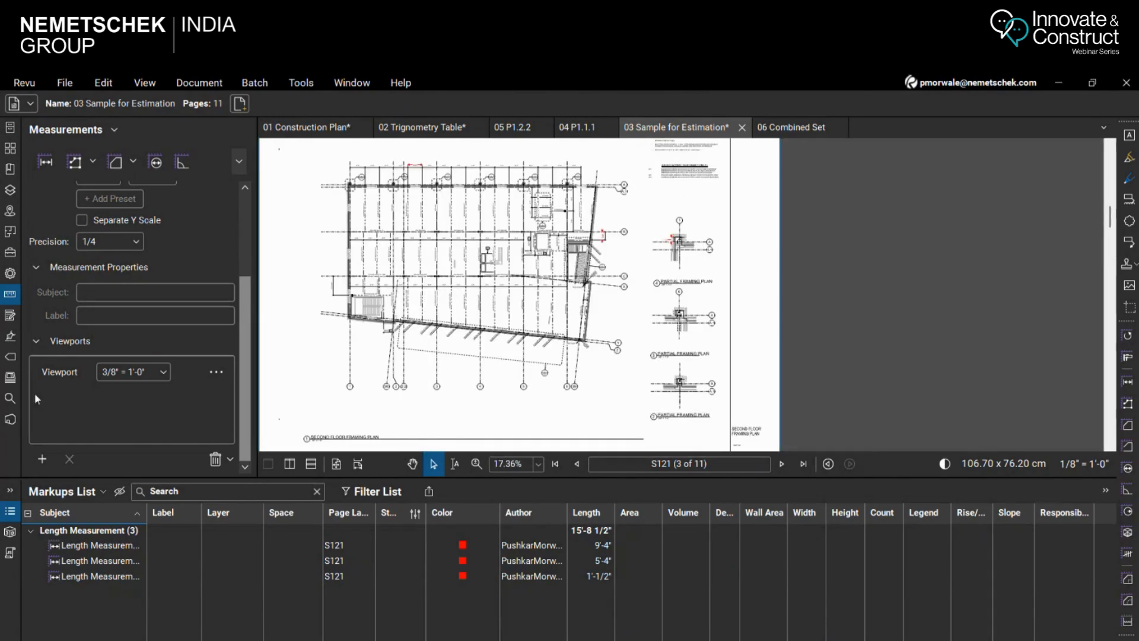
left_click(66, 363)
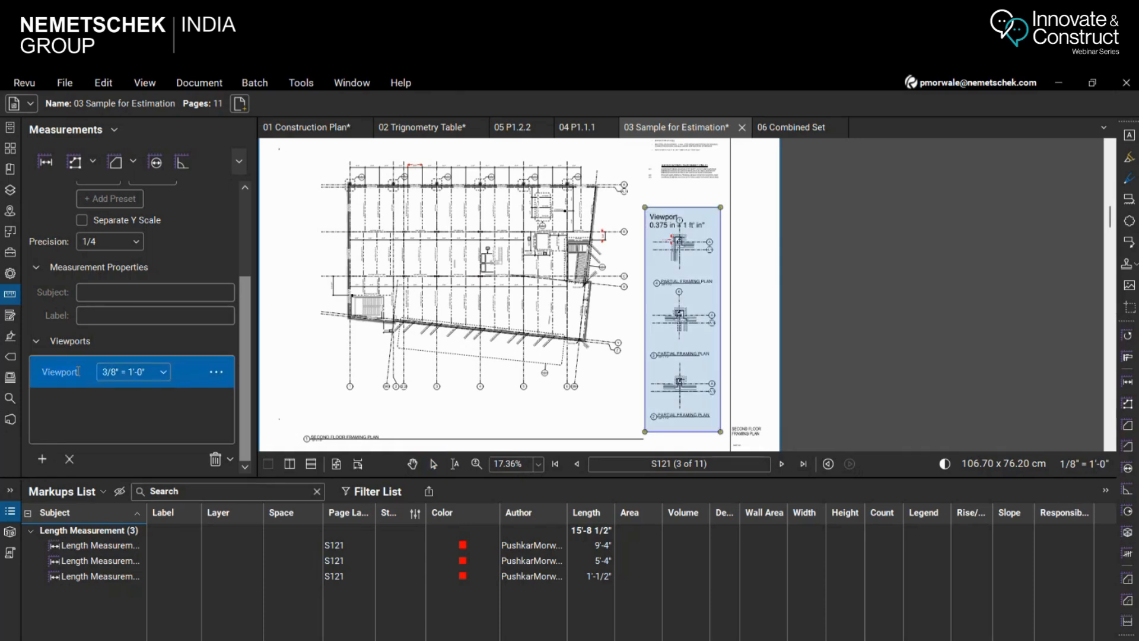
left_click(77, 371)
type("3/")
key("ctrl+a")
key("BackSpace")
type("3/")
left_click(488, 405)
Add a second viewport in the blank area below the second floor framing plan with the preset scale 1/2" = 1'-0"
left_click(43, 459)
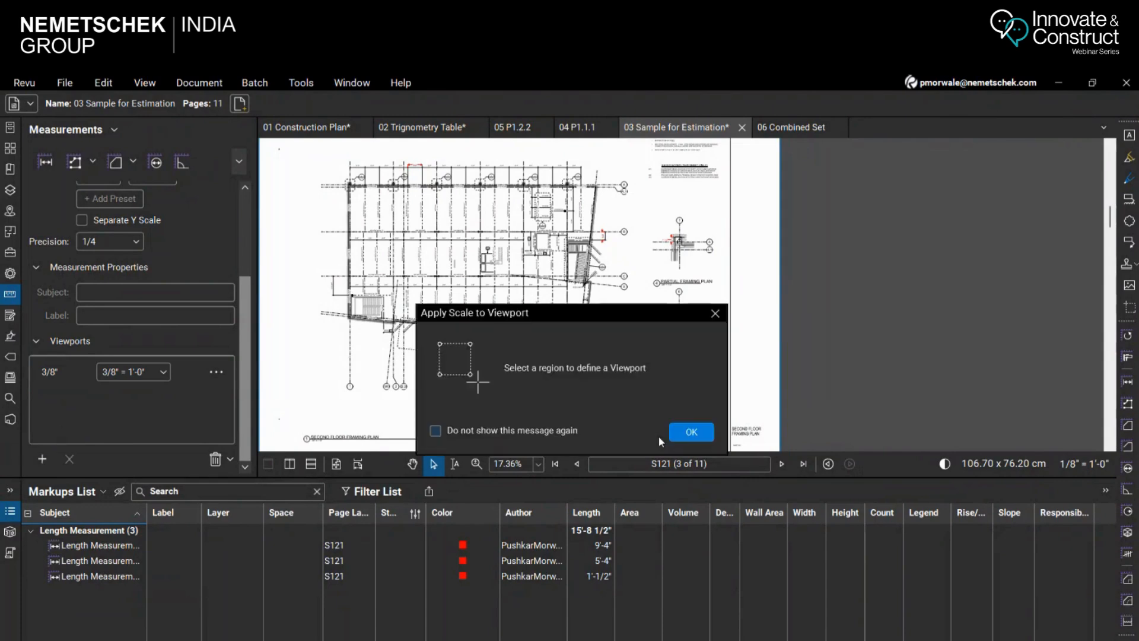
left_click(691, 431)
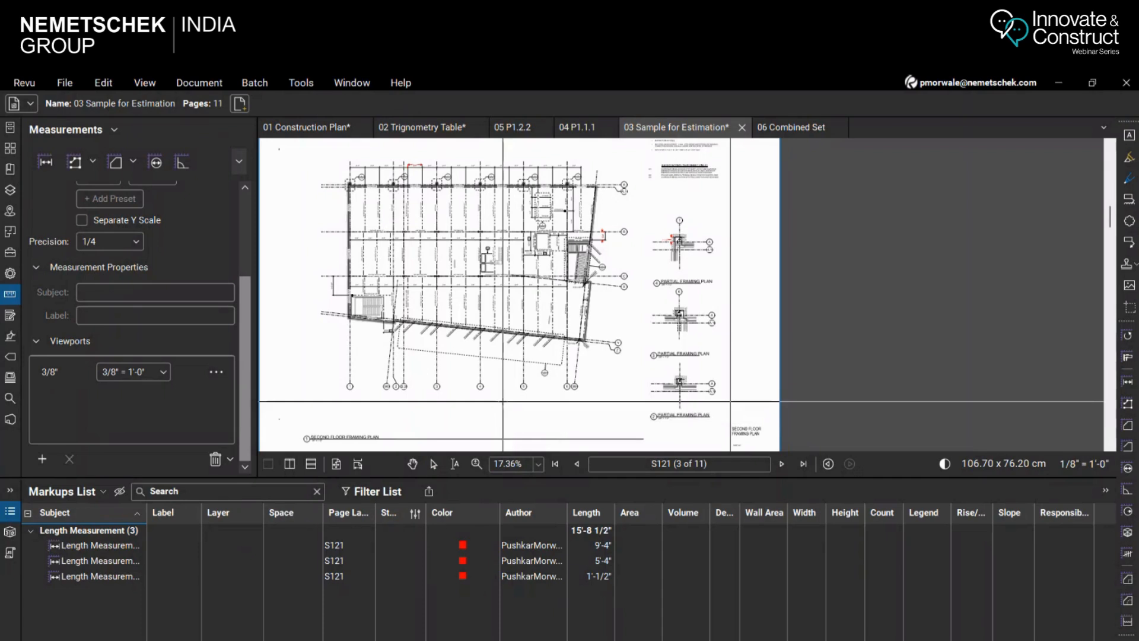
left_click_drag(579, 433, 615, 409)
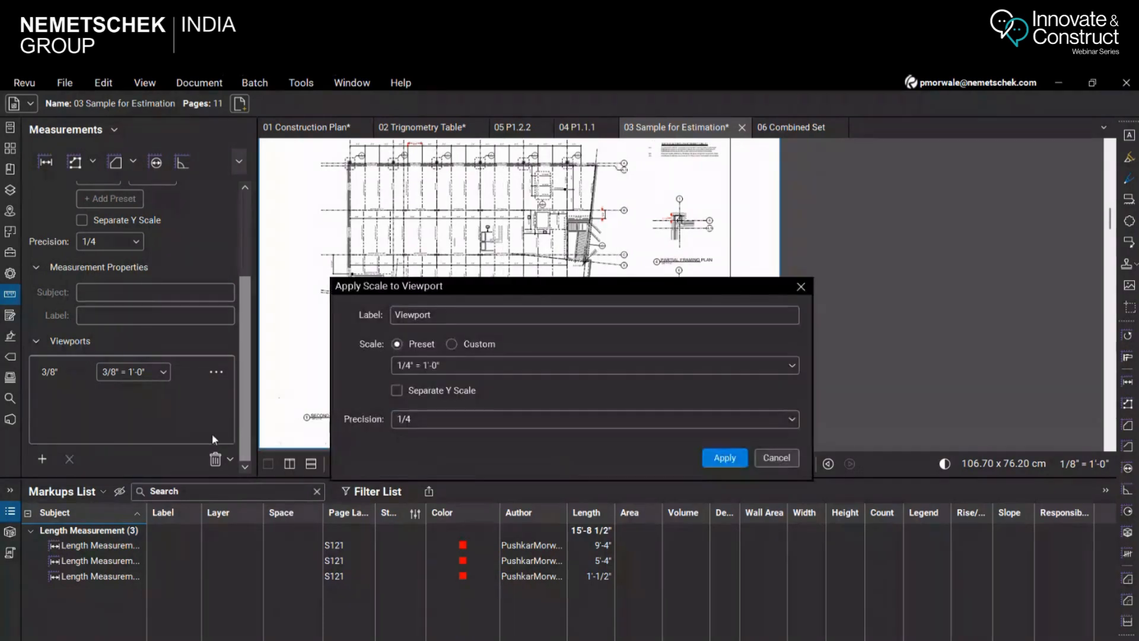
left_click(501, 363)
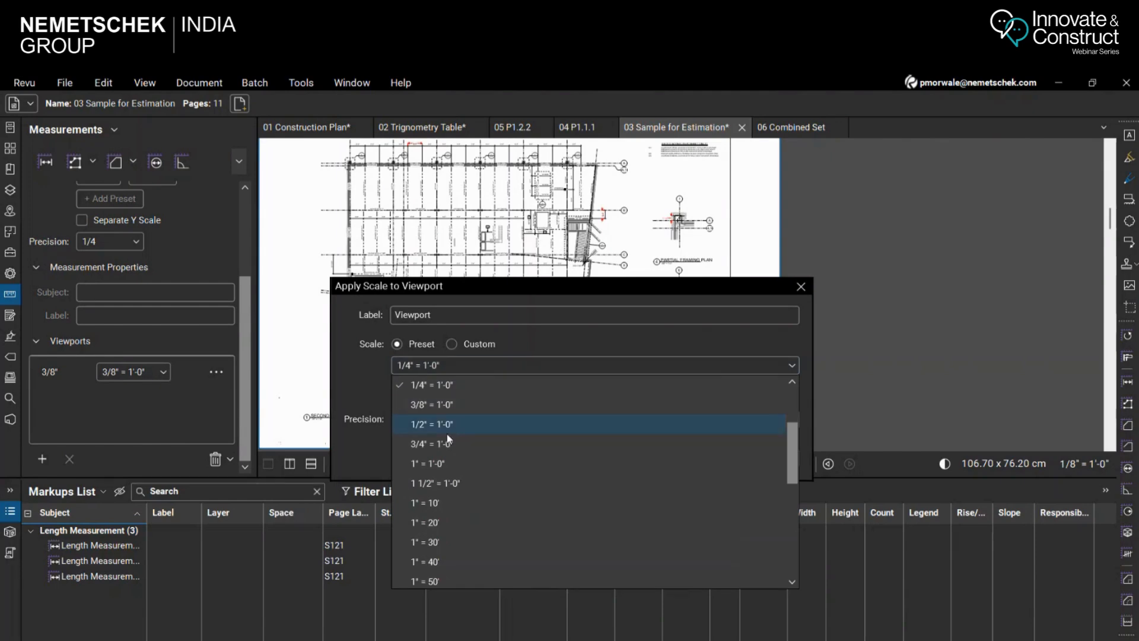
left_click(447, 430)
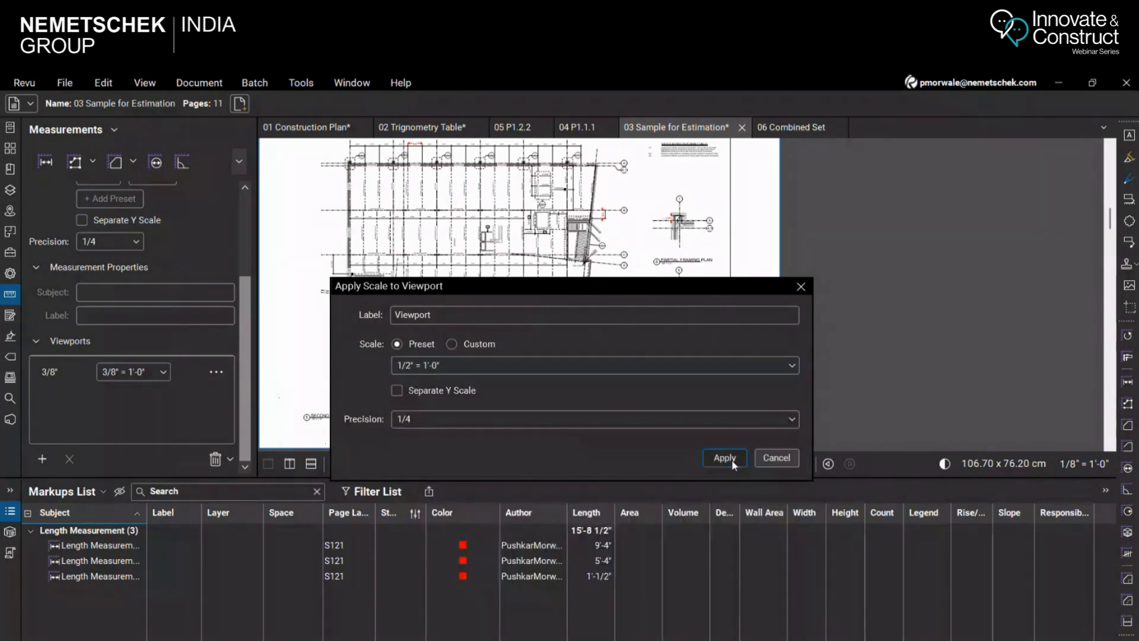
left_click(732, 460)
Rename the new viewport below the floor plan as 1/2"
mouse_move(83, 401)
left_mouse_down()
mouse_move(18, 400)
mouse_move(56, 405)
left_mouse_up()
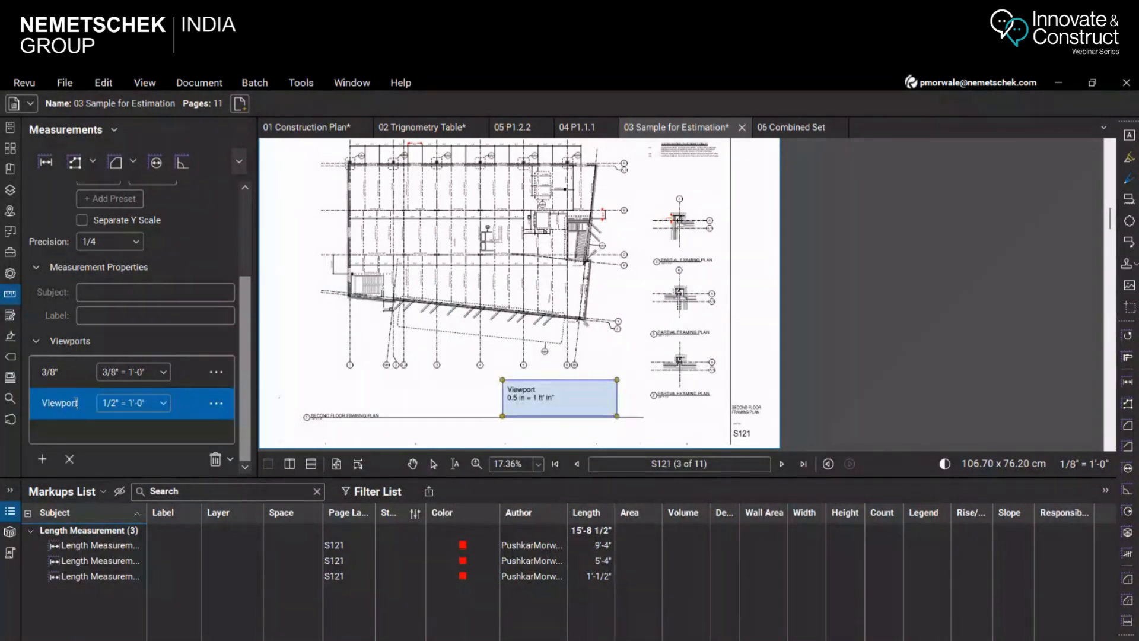
key("ctrl+a")
type("1")
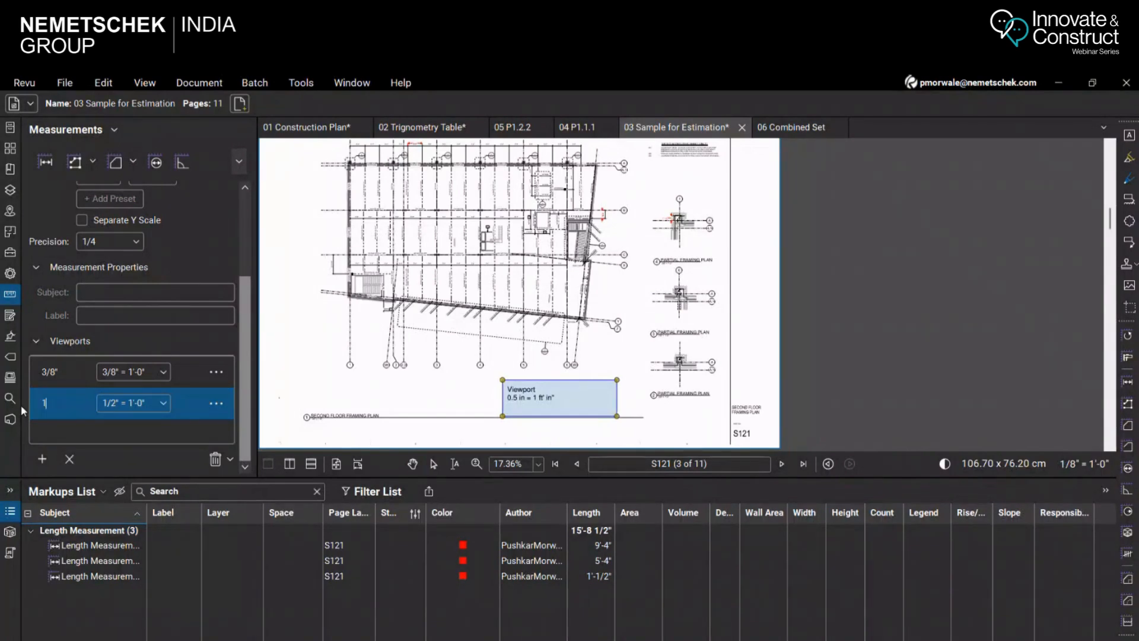
type("/2\"")
key("Return")
Copy the length measurement just below grid line B and paste it inside the 1/2" viewport, below grid bubble 6
scroll(664, 205, "up", 5)
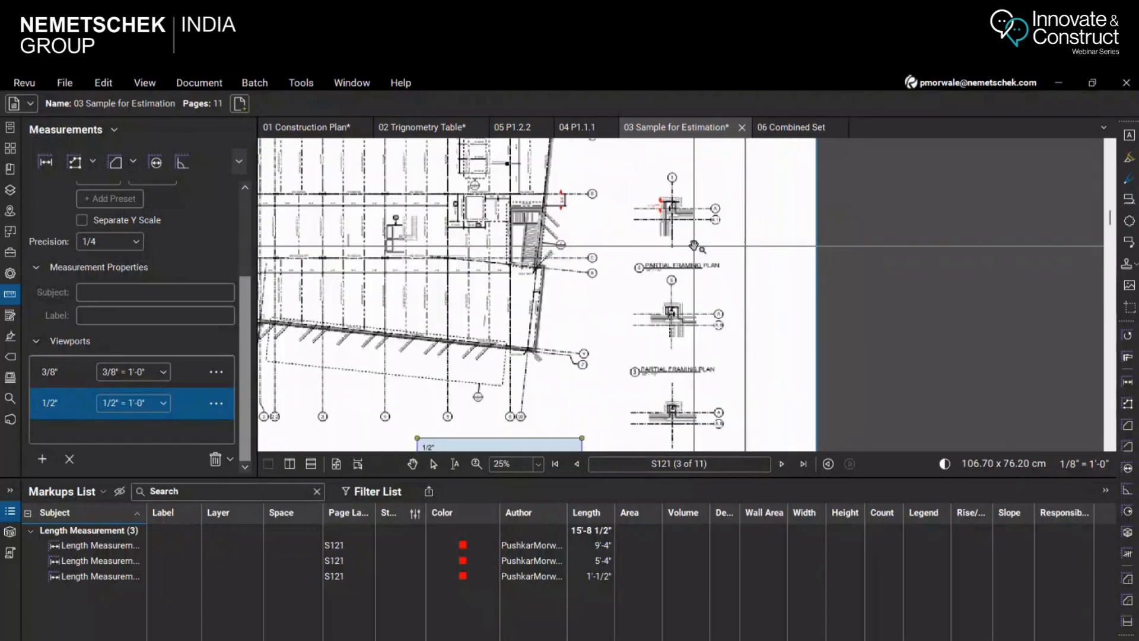
scroll(664, 205, "up", 2)
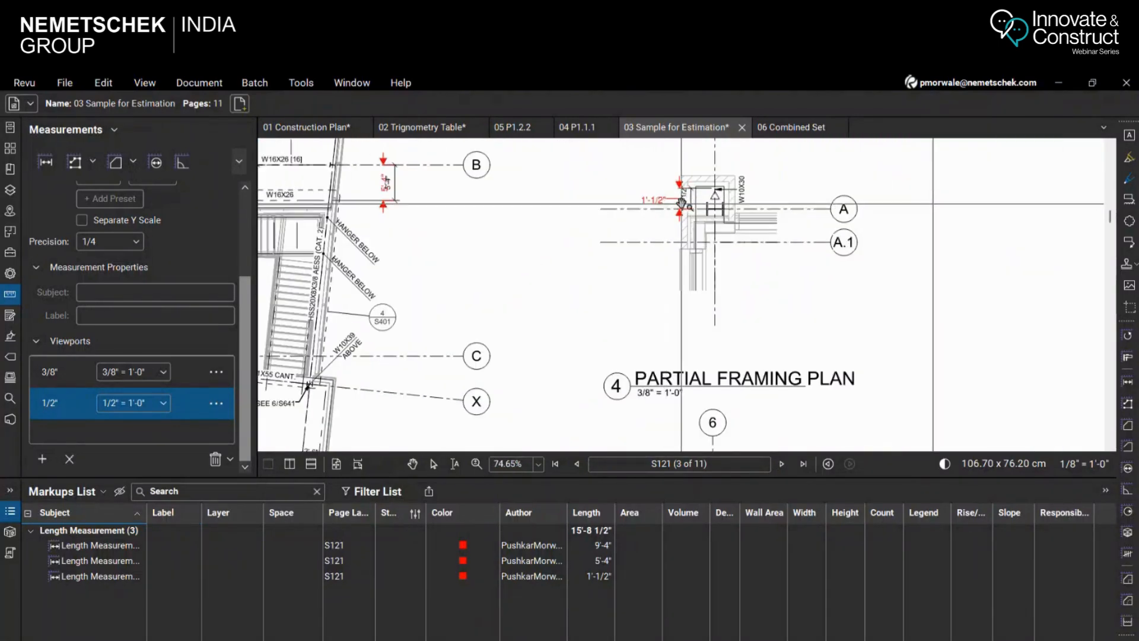
key("Escape")
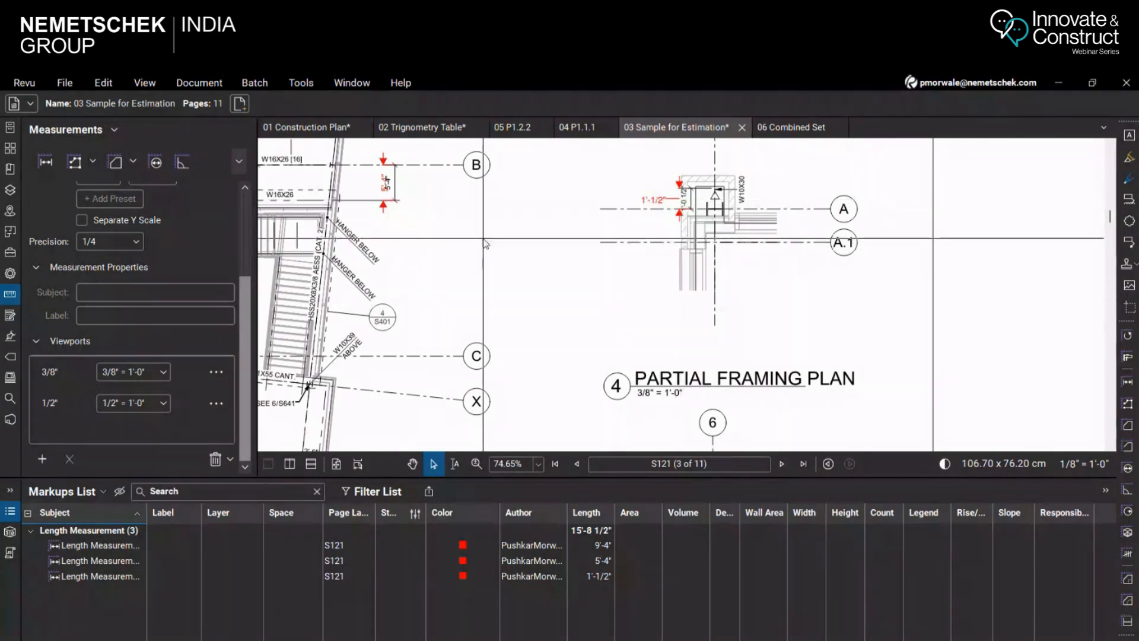
left_click(127, 562)
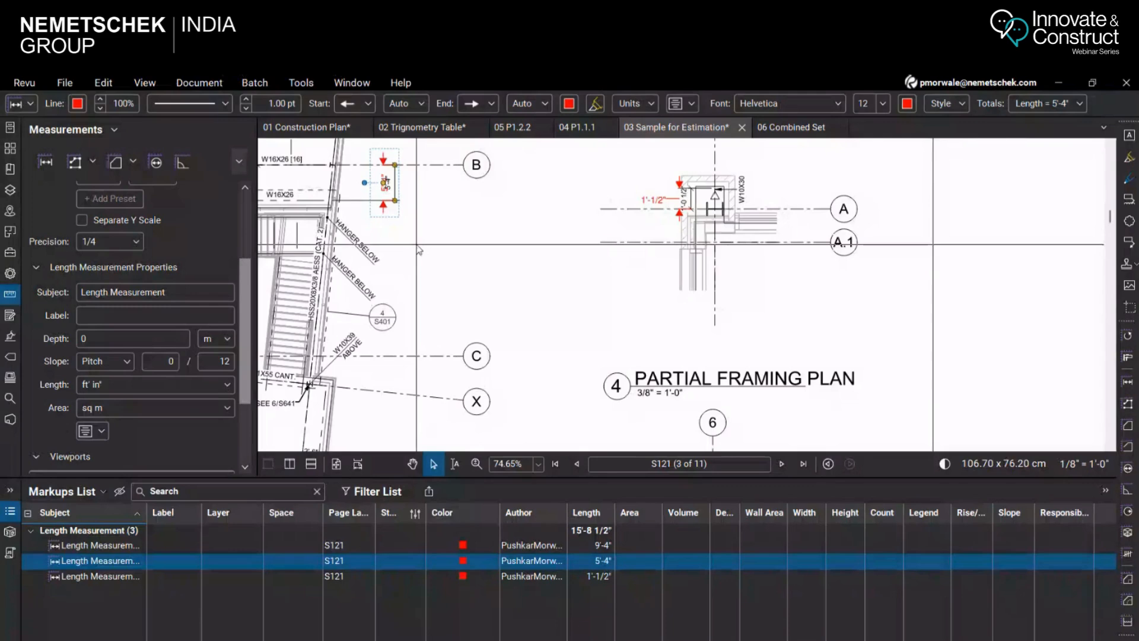
scroll(417, 244, "down", 8)
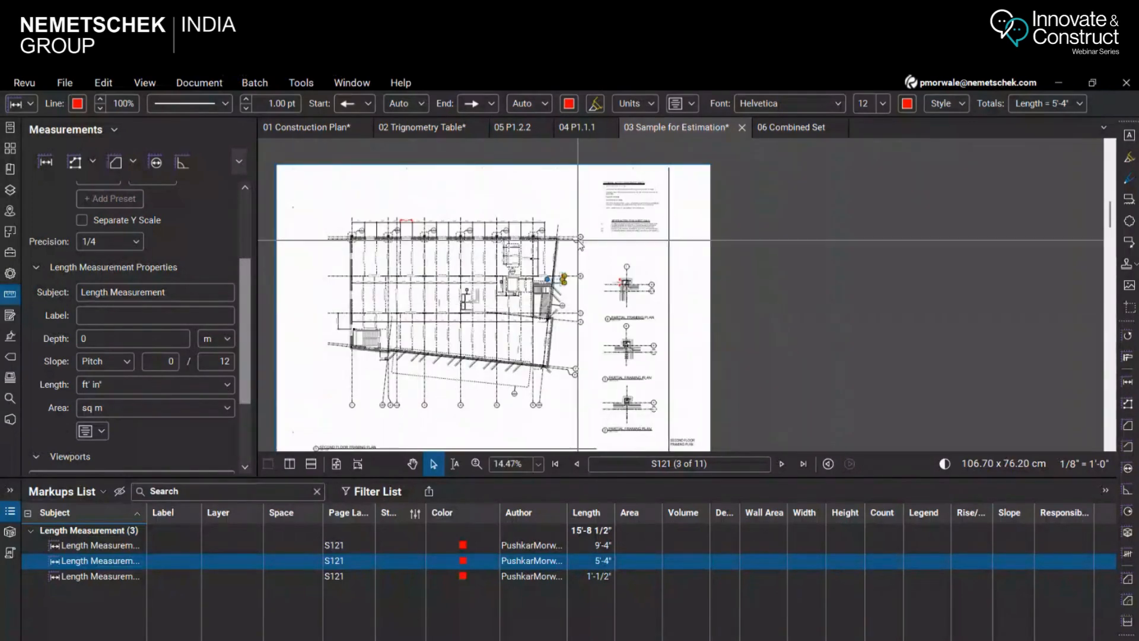
scroll(592, 243, "up", 3)
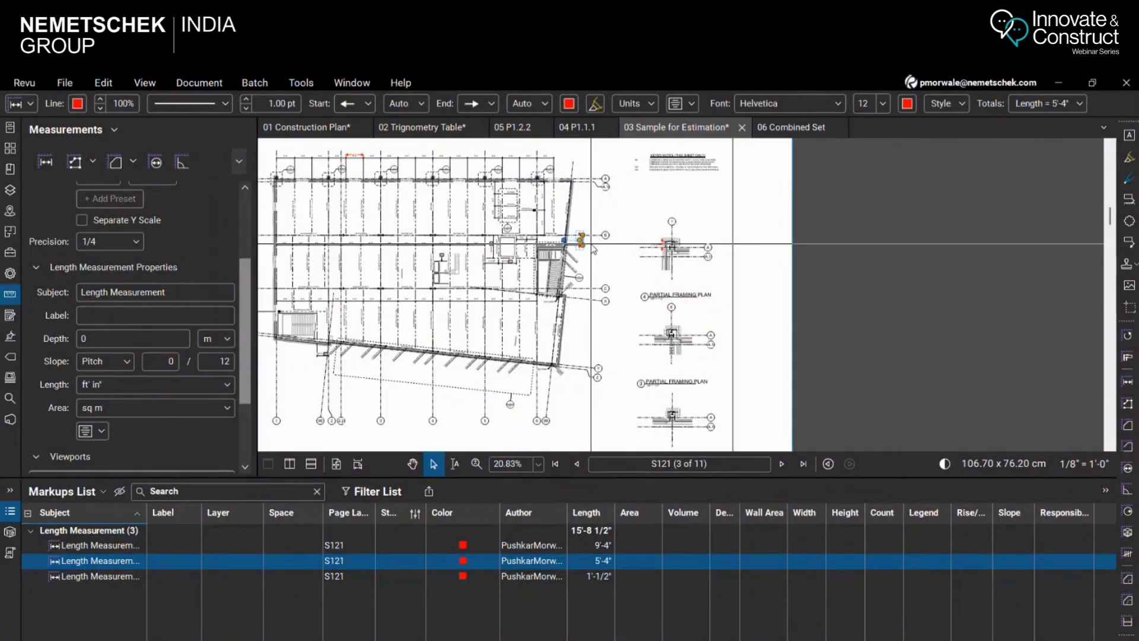
scroll(593, 248, "up", 3)
key("ctrl+v")
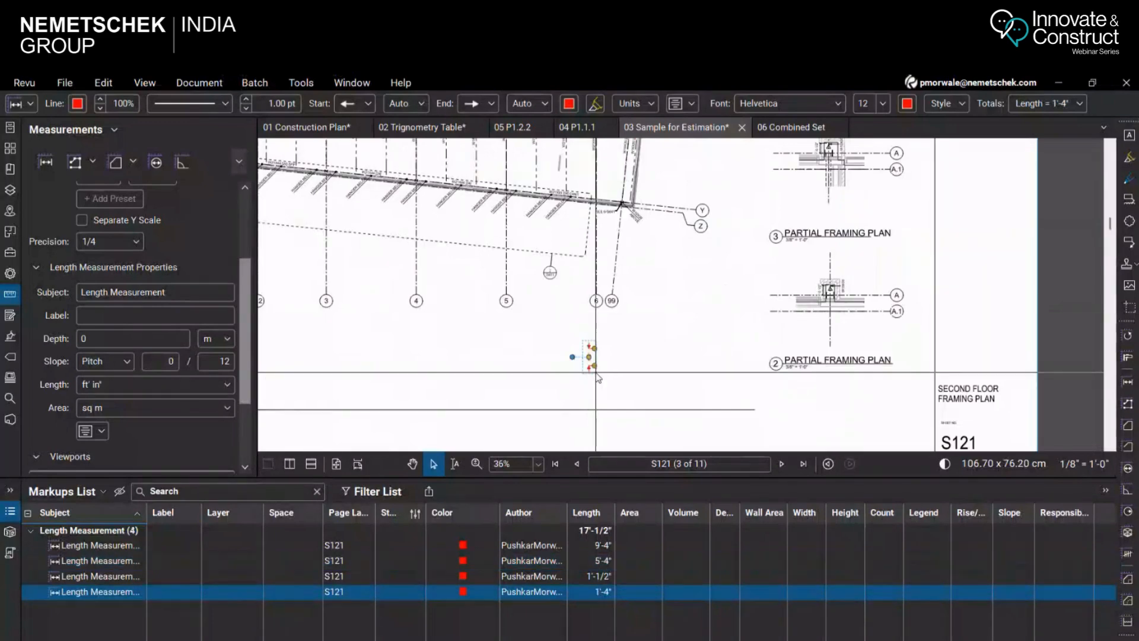
Offset the pasted measurement's dimension line and caption to the left of its measured points
mouse_move(589, 356)
left_mouse_down()
mouse_move(621, 382)
mouse_move(601, 358)
left_mouse_up()
left_click(608, 385)
scroll(608, 384, "up", 4)
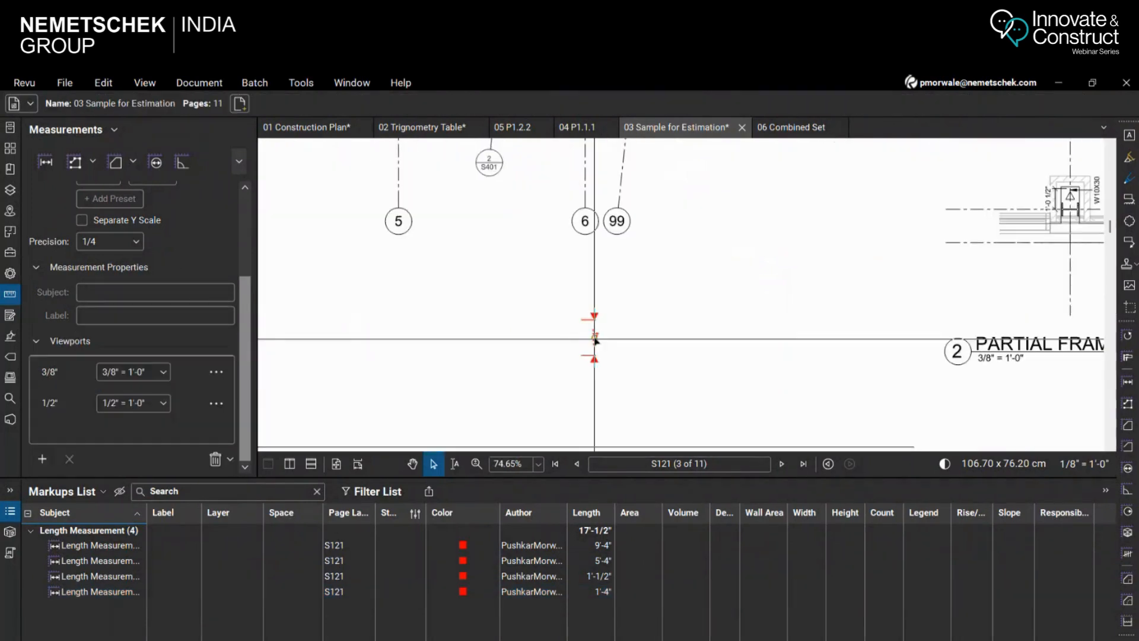
left_click(595, 337)
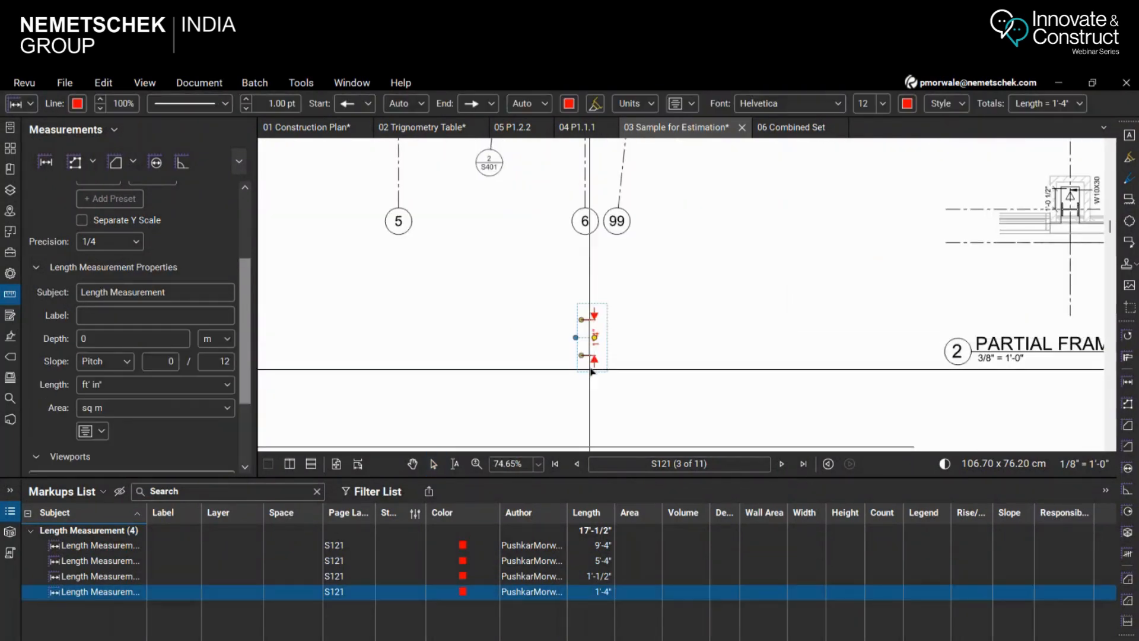
left_click_drag(590, 370, 593, 356)
left_click(533, 337)
left_click(596, 337)
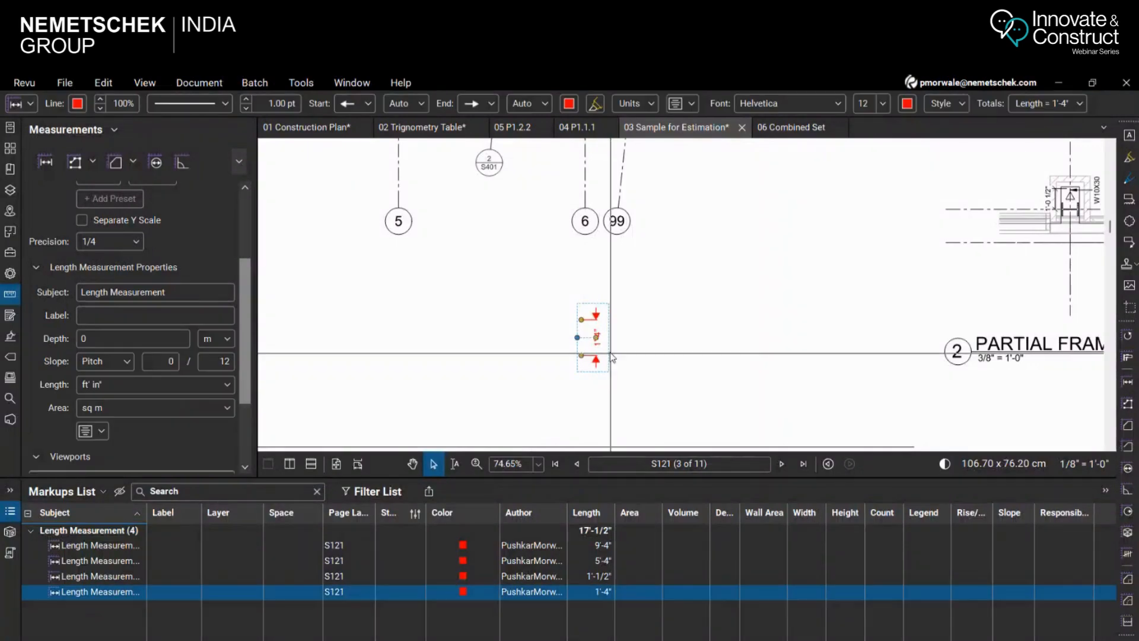
left_click_drag(596, 338, 556, 338)
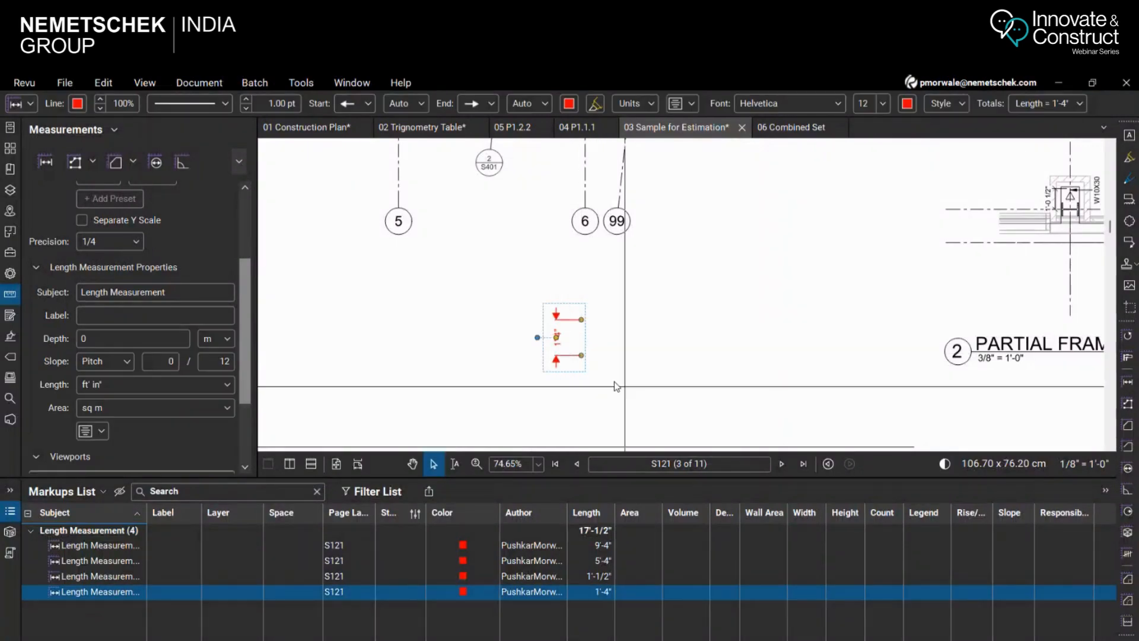
left_click(616, 386)
Highlight the 1/2" viewport's region and check the pasted length measurement inside it
scroll(582, 356, "up", 4)
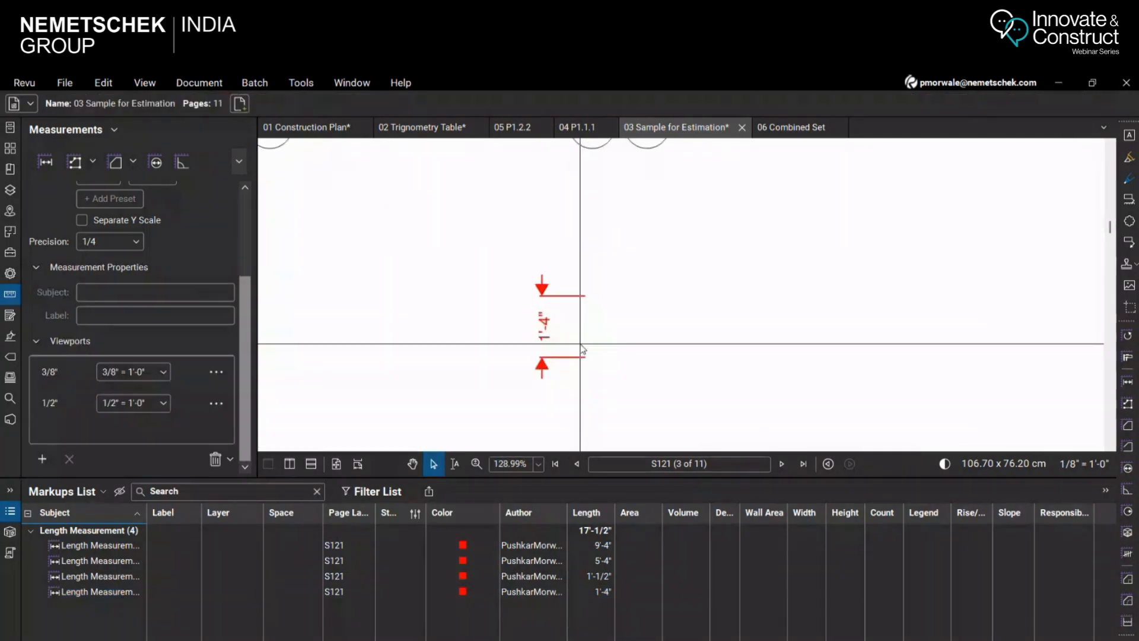
scroll(583, 349, "down", 5)
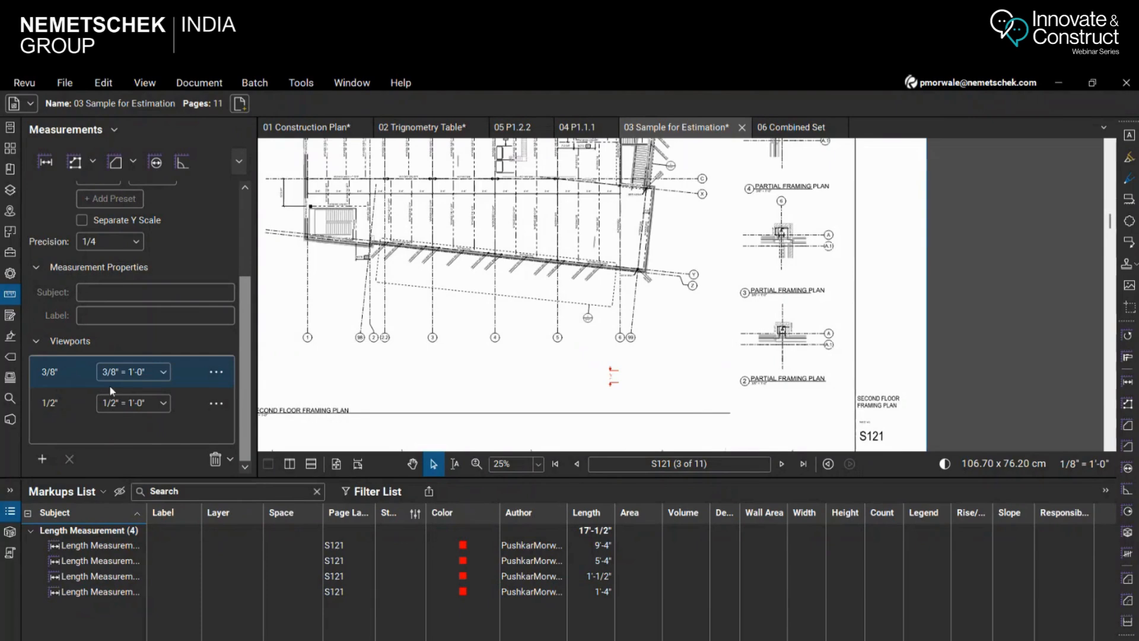
scroll(629, 386, "up", 3)
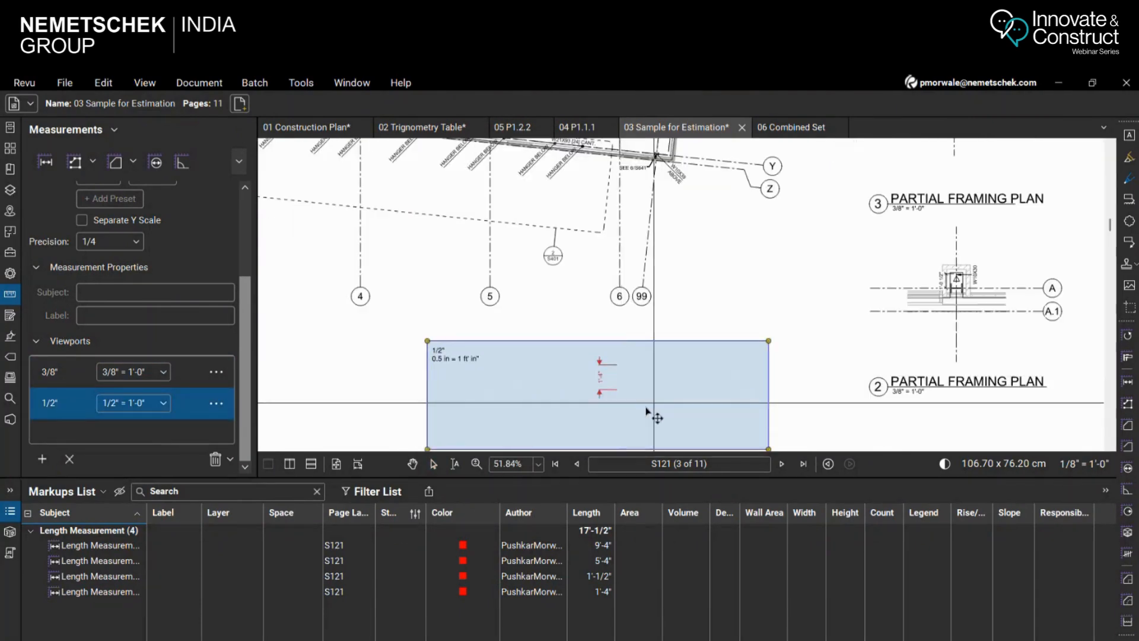
scroll(619, 381, "up", 1)
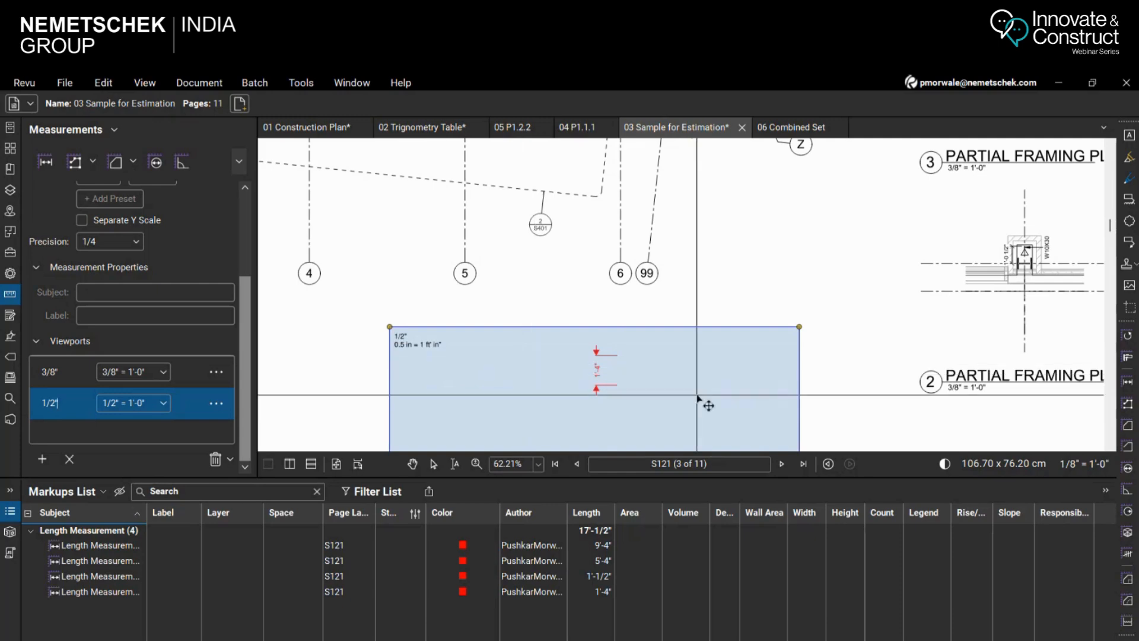
scroll(765, 290, "down", 6)
scroll(785, 262, "down", 4)
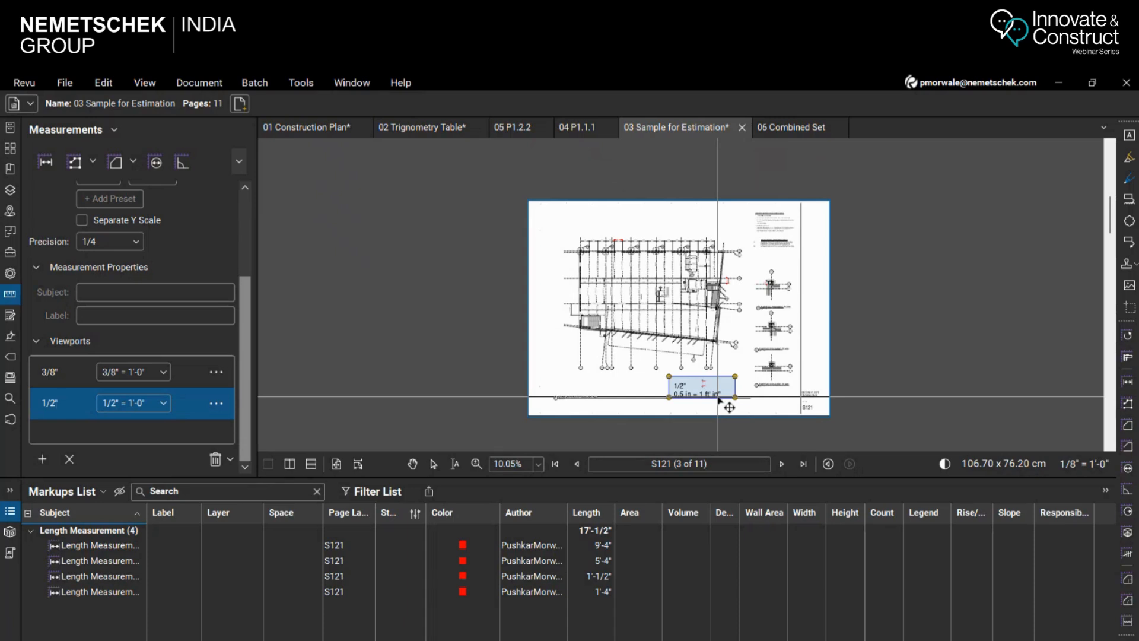
type("\"")
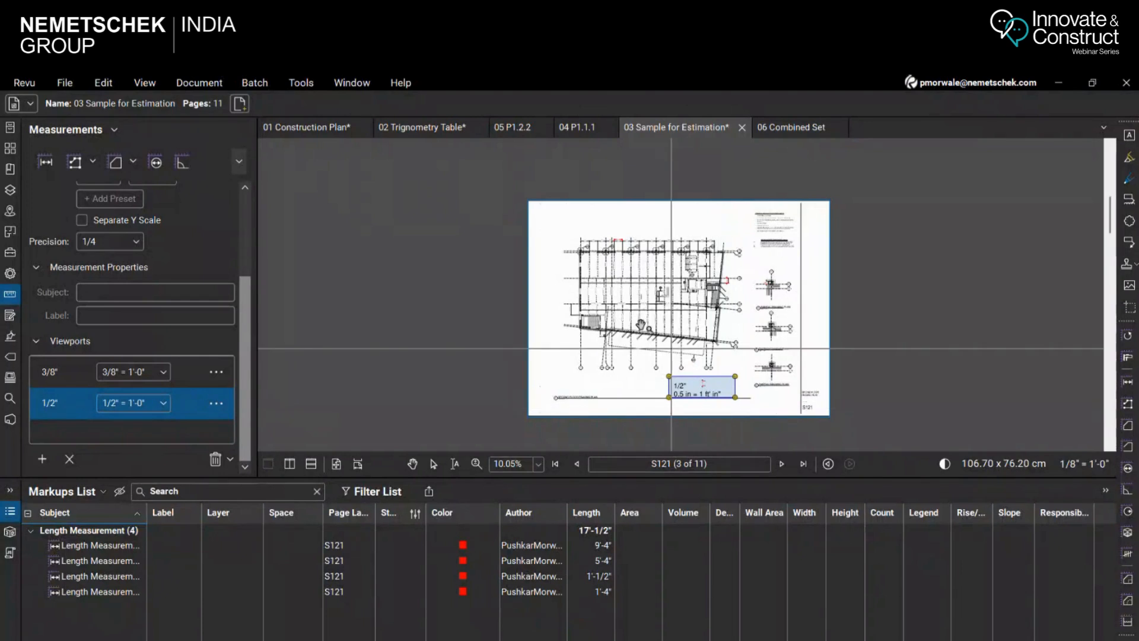
Switch to the 05 P1.2.2 drawing and examine the sink and toilet count markups in the restroom area
left_click(513, 127)
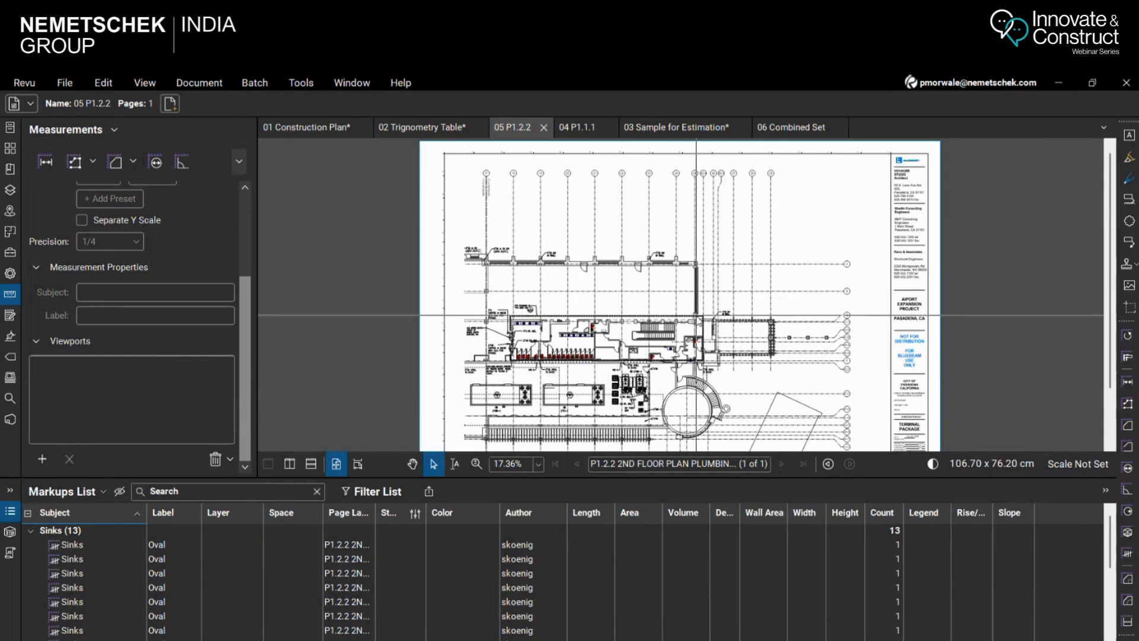
left_click_drag(578, 477, 579, 530)
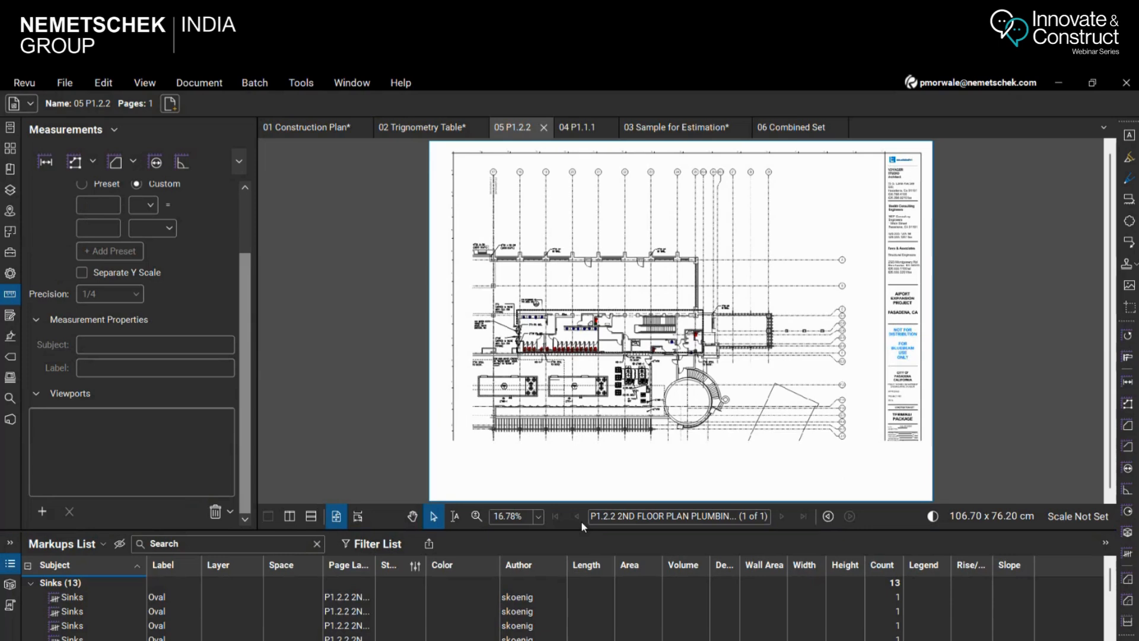
scroll(595, 354, "up", 5)
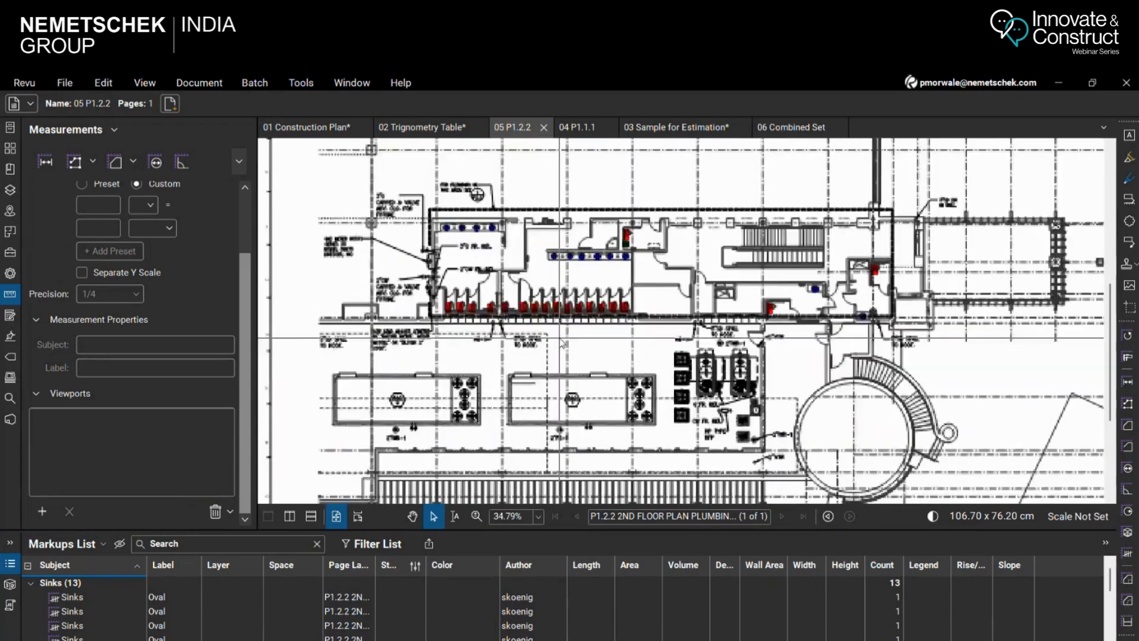
scroll(552, 426, "down", 2)
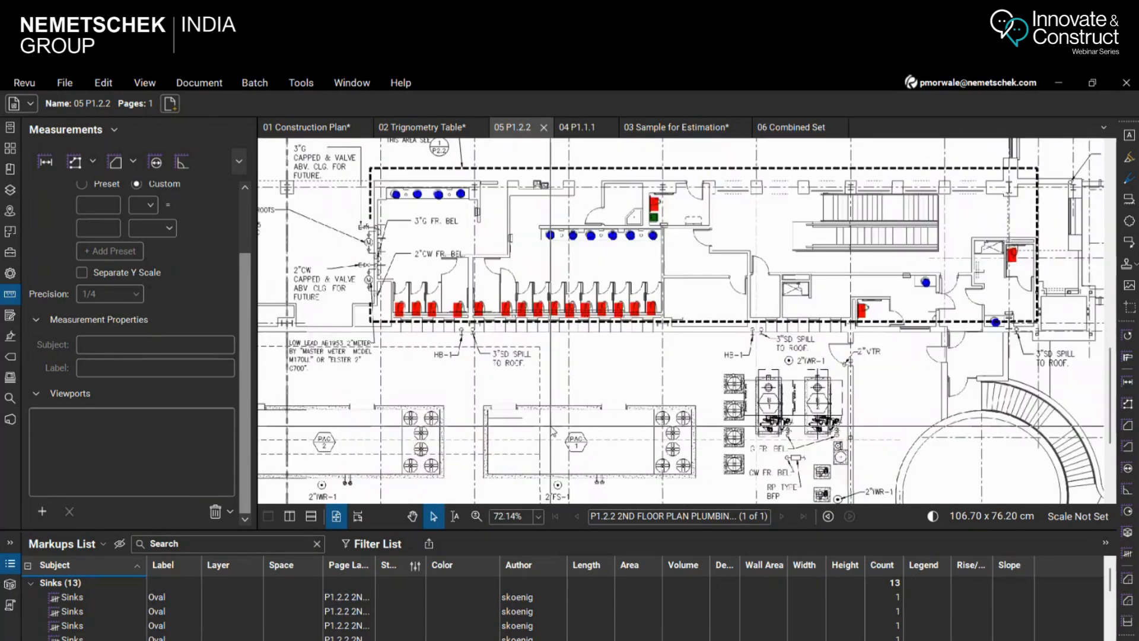
scroll(477, 330, "up", 3)
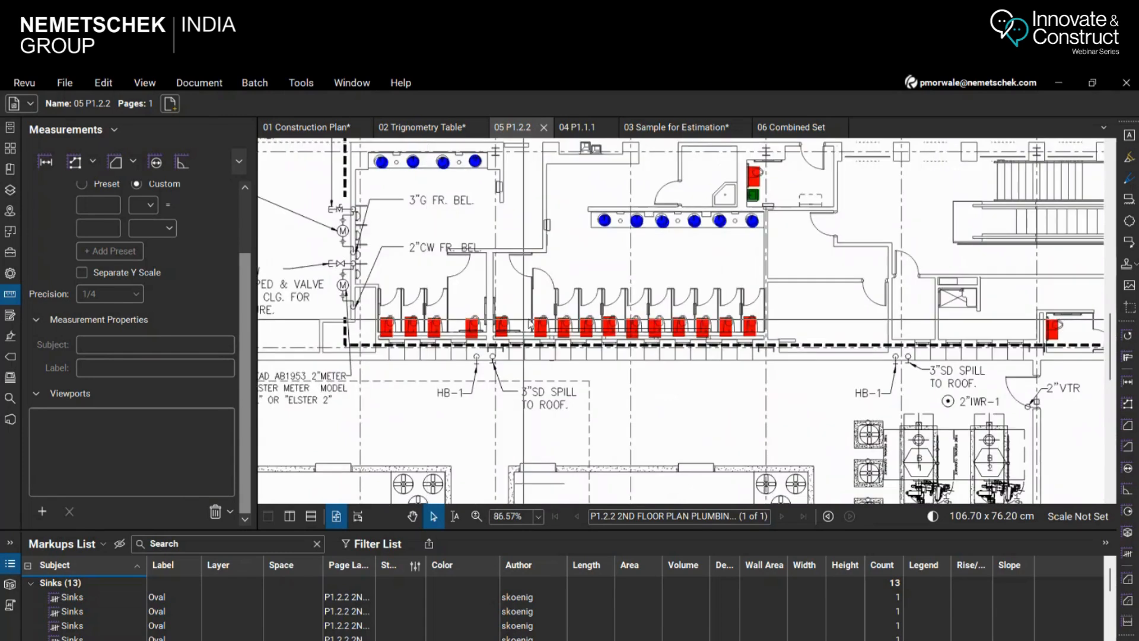
scroll(588, 266, "up", 2)
scroll(589, 266, "down", 2)
scroll(719, 268, "up", 4)
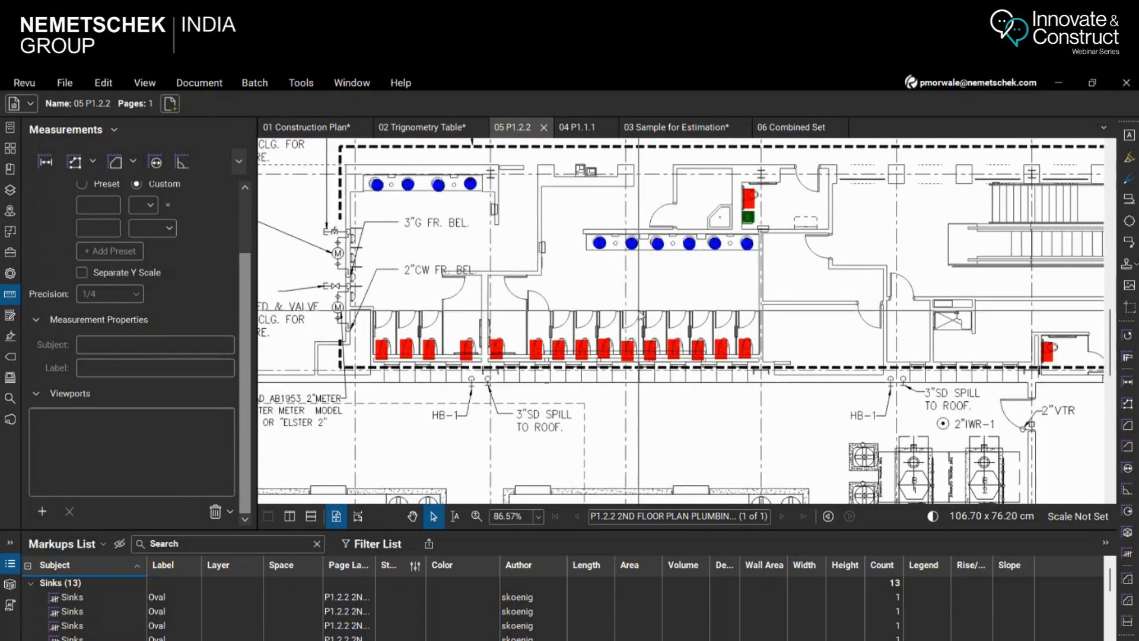
scroll(719, 269, "up", 4)
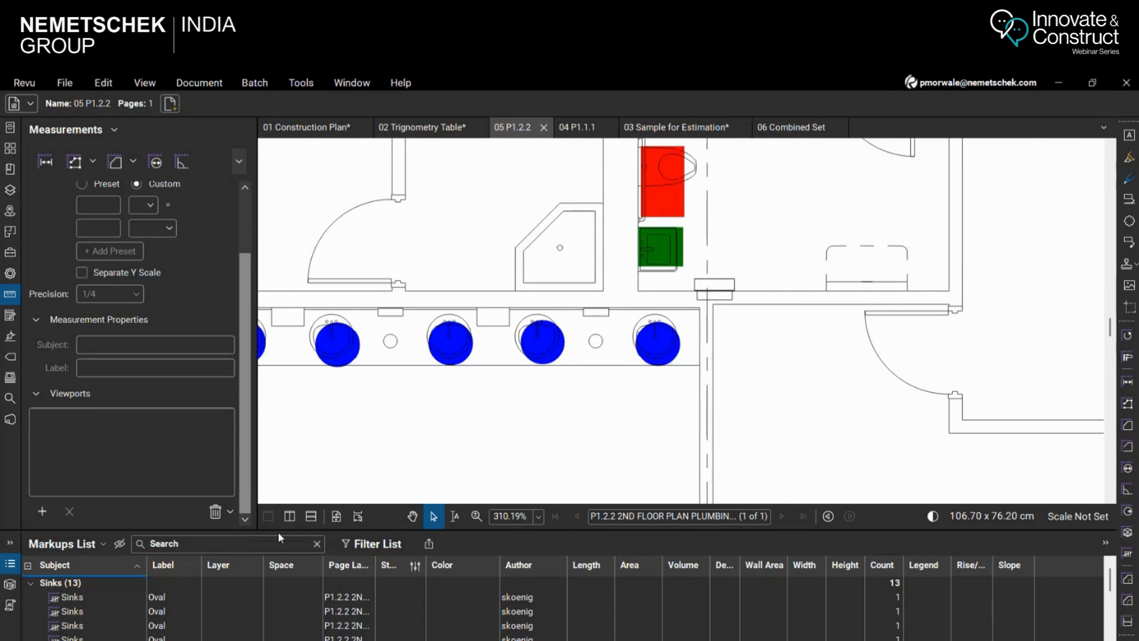
Enlarge the markups list to review the Sinks and Toilets count entries, and shrink it again
left_click(310, 521)
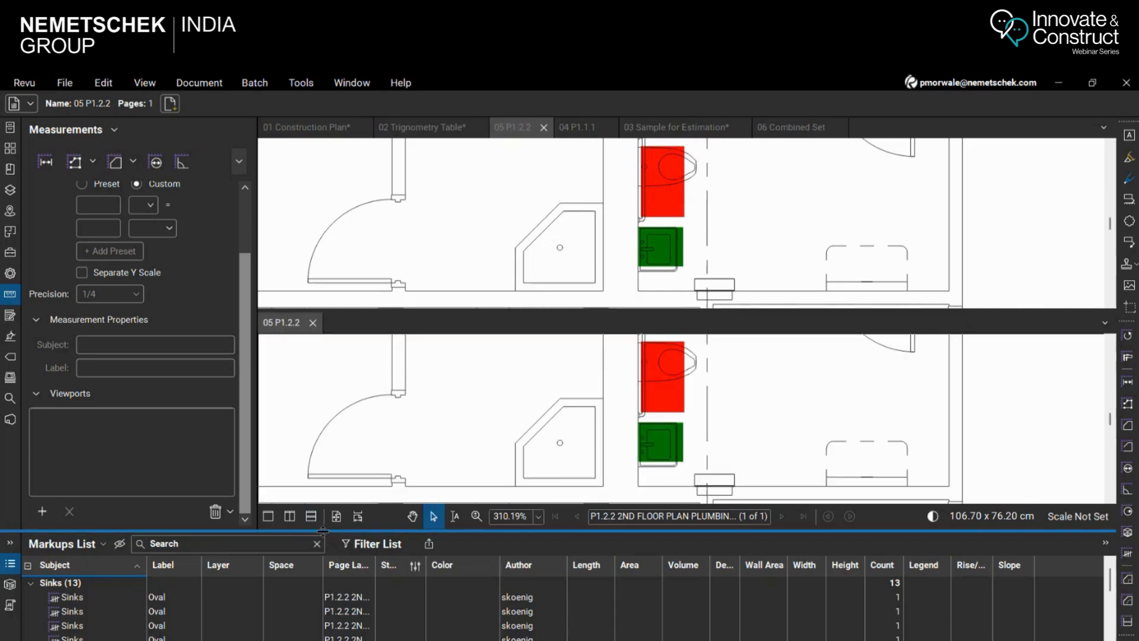
left_click(313, 323)
left_click_drag(473, 530, 498, 294)
scroll(178, 522, "down", 3)
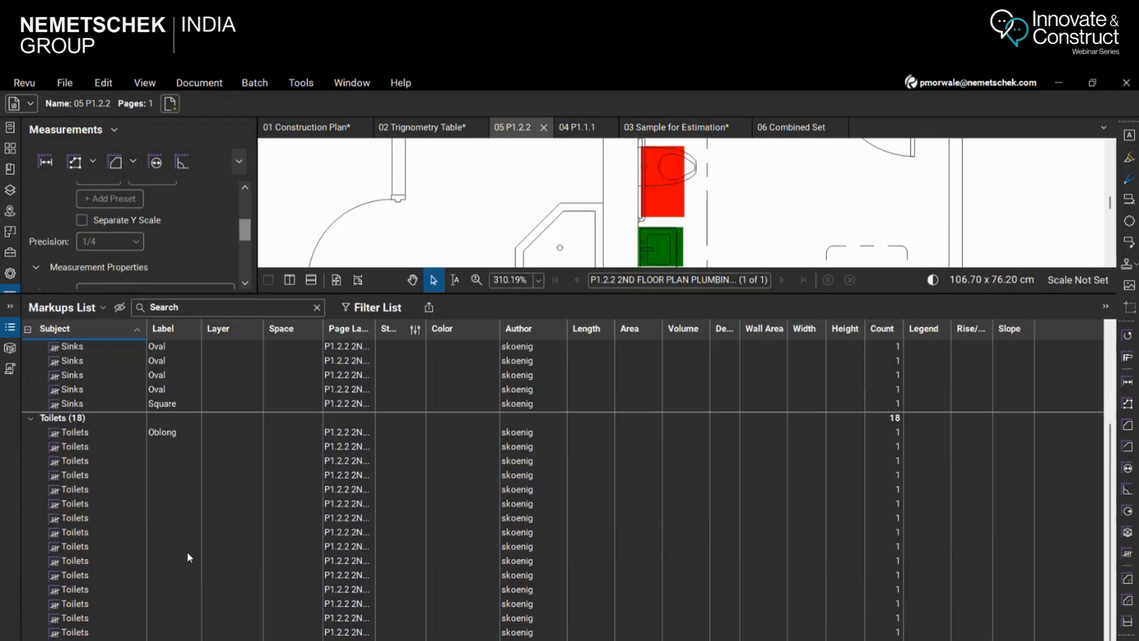
scroll(187, 551, "up", 3)
left_click_drag(538, 295, 538, 527)
Select all sink and toilet counts on the floor plan and create a new legend from them in the blank area beside grid line 29
scroll(631, 310, "down", 8)
scroll(630, 310, "down", 6)
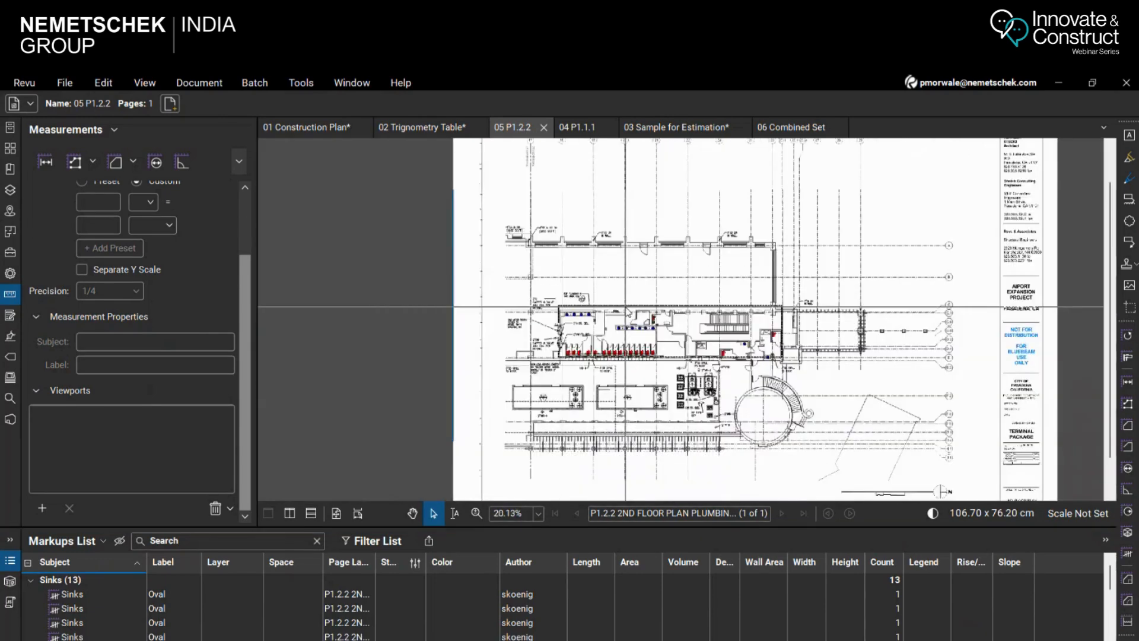
left_click_drag(502, 200, 861, 437)
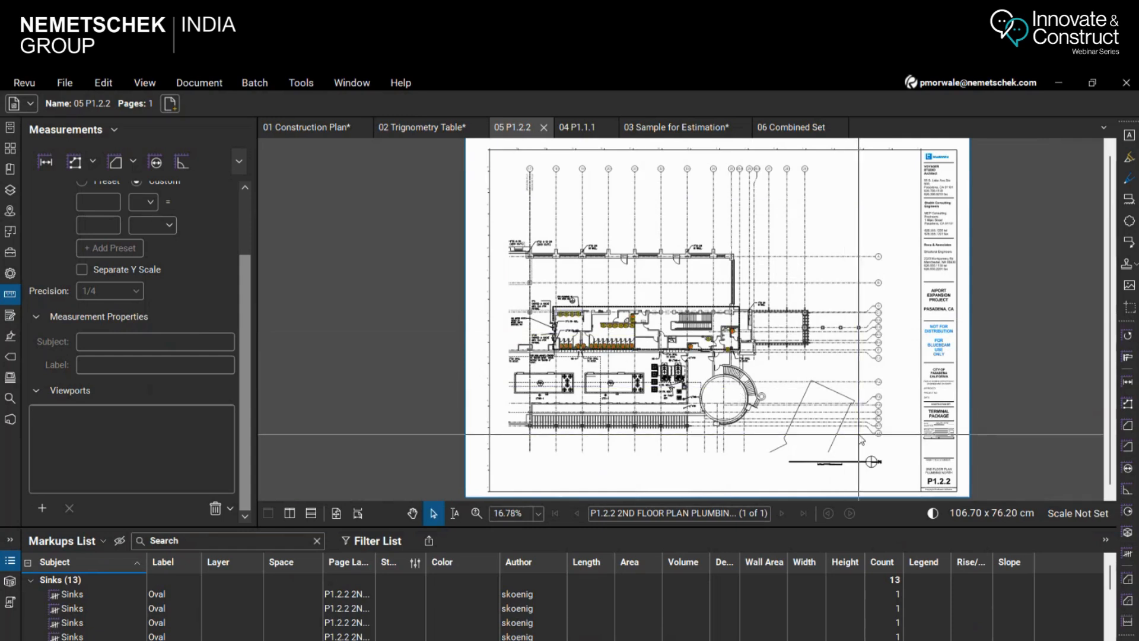
right_click(237, 589)
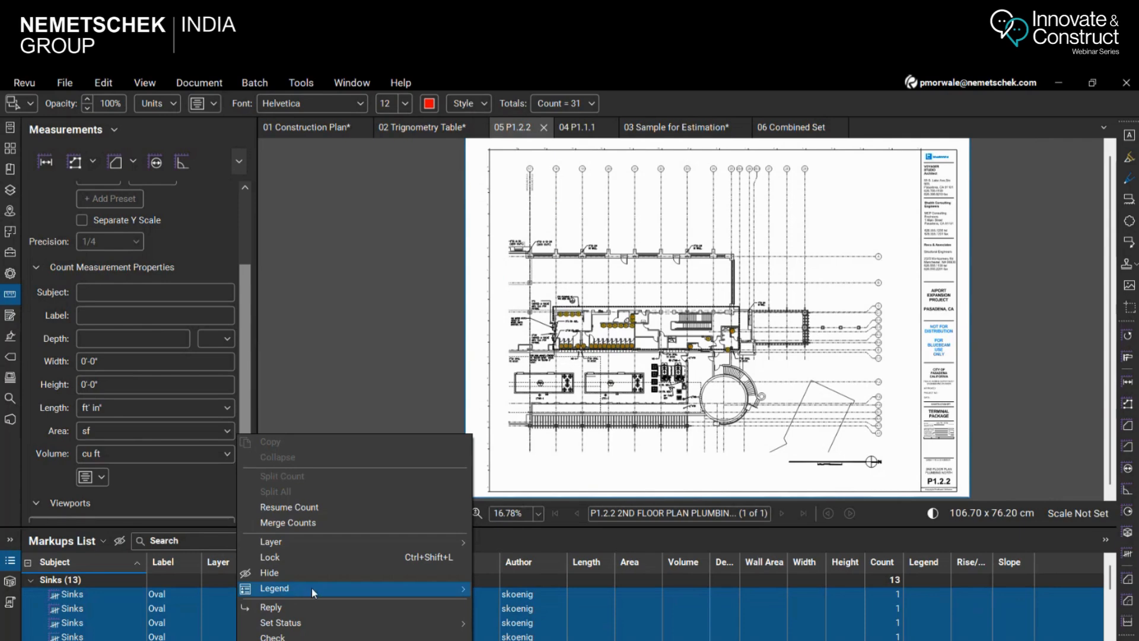
mouse_move(468, 594)
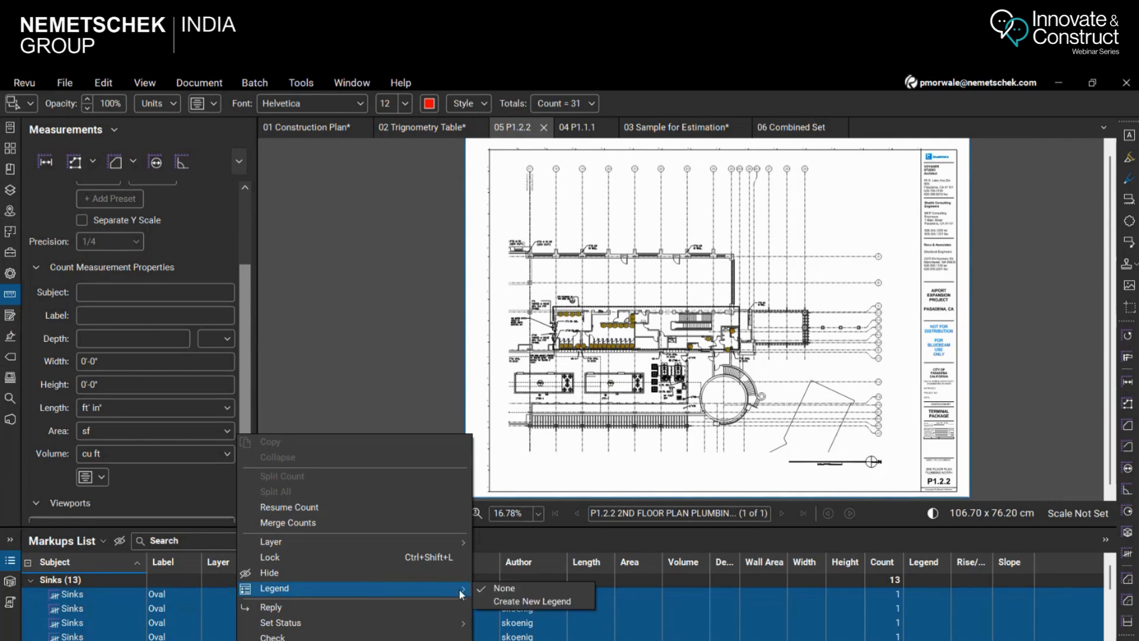
left_click(515, 603)
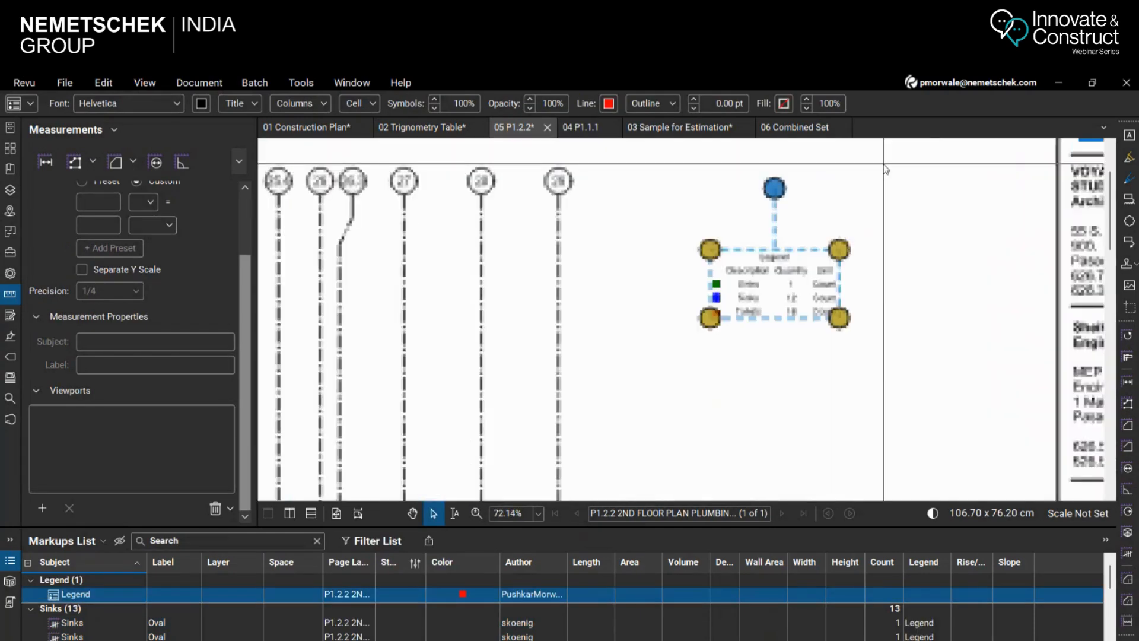
Title the new legend "Plumbing Fixtures"
scroll(874, 318, "up", 1)
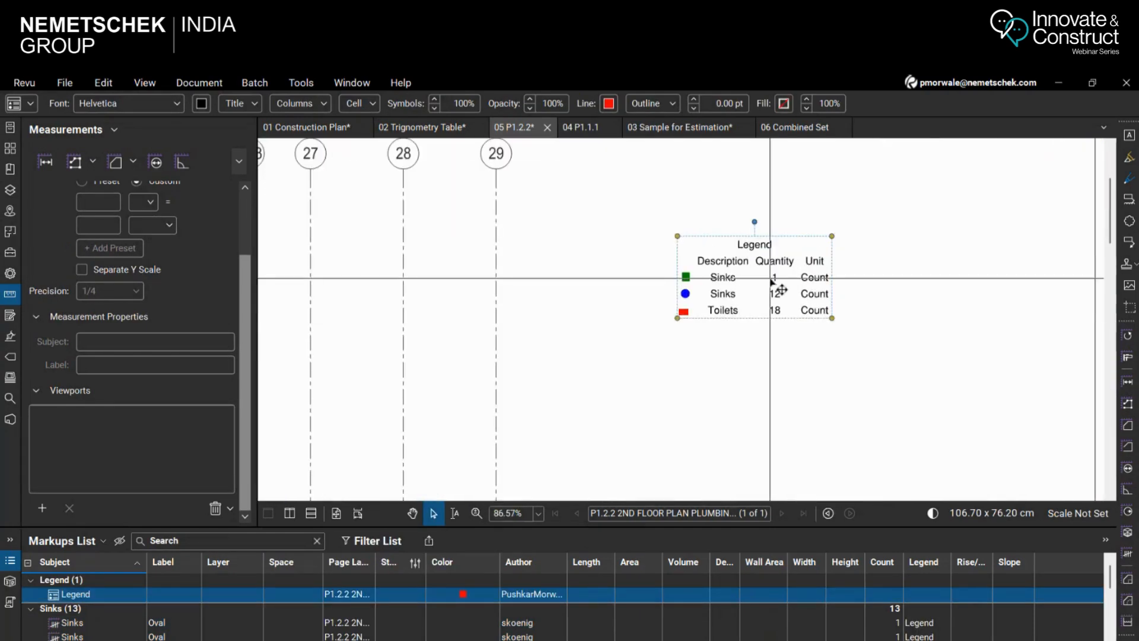
scroll(682, 274, "up", 4)
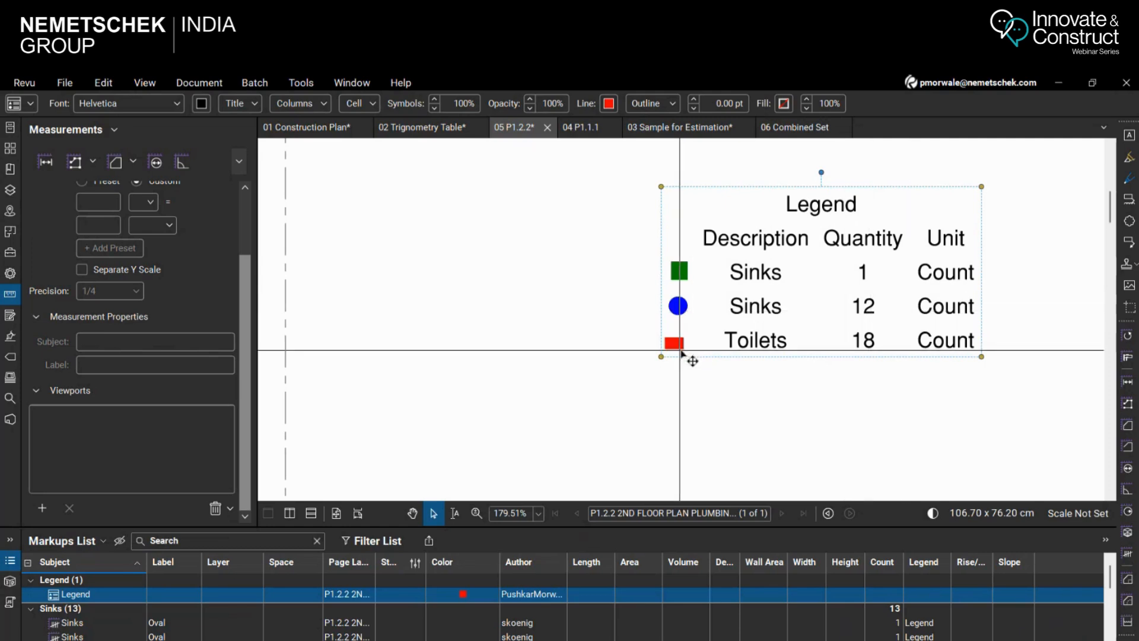
left_click(10, 273)
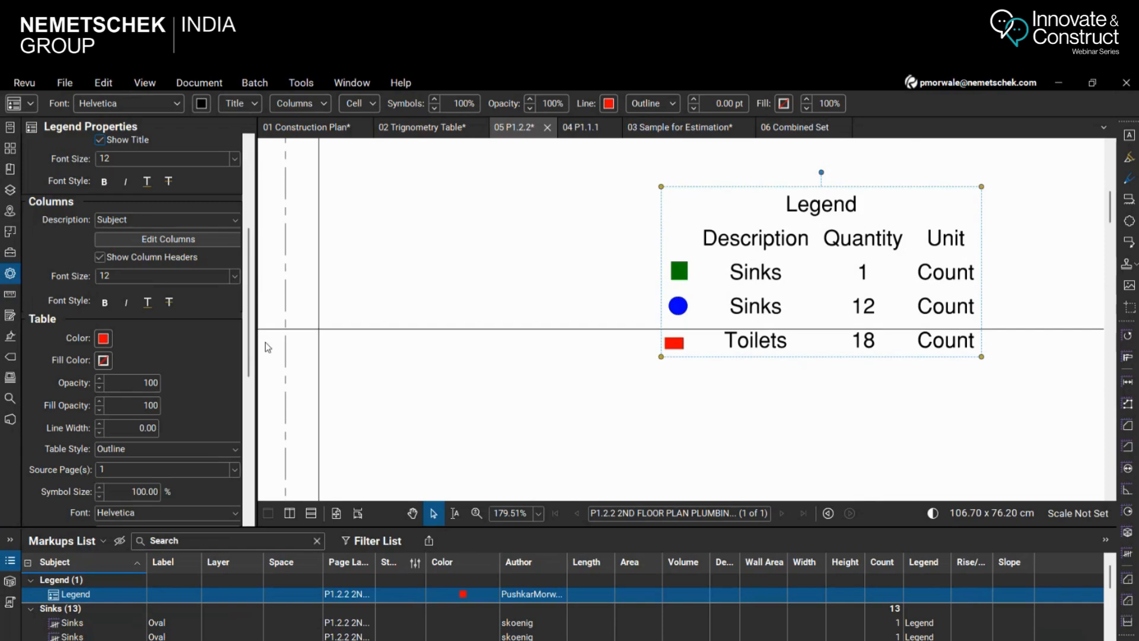
left_click(158, 220)
left_click(85, 287)
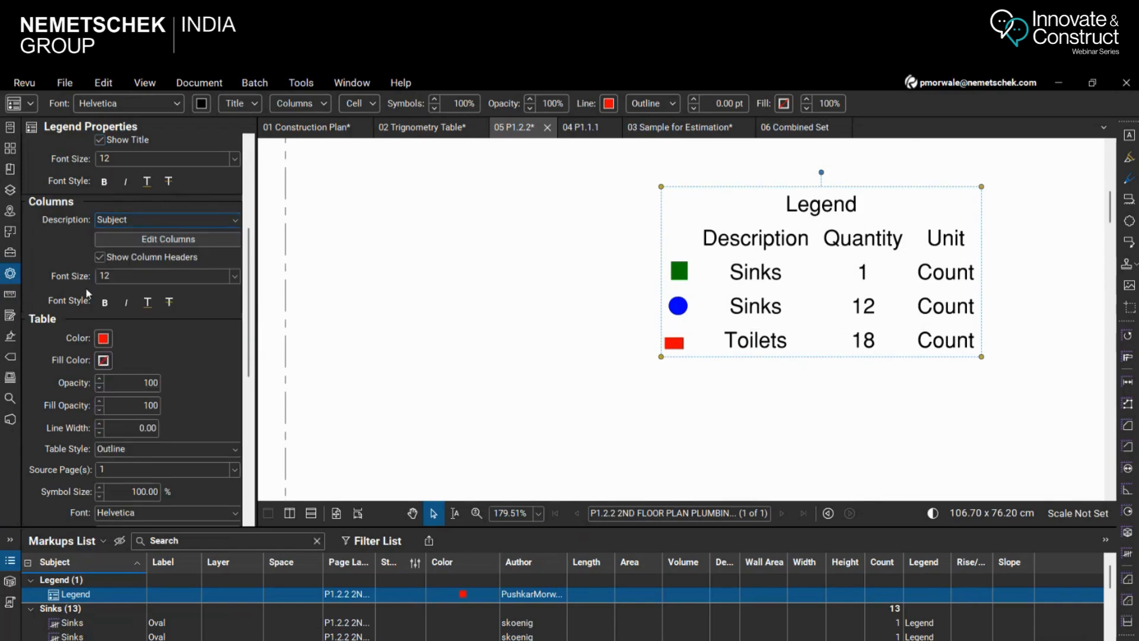
scroll(209, 377, "up", 4)
double_click(146, 336)
type("Plu")
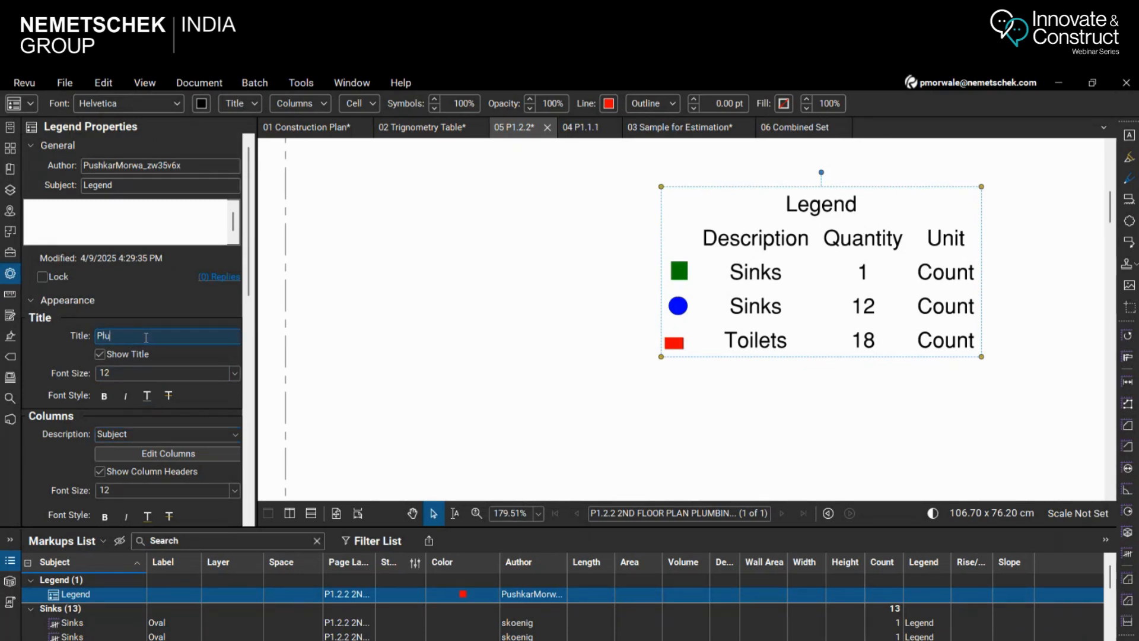
type("mbing Fixtures")
left_click(667, 391)
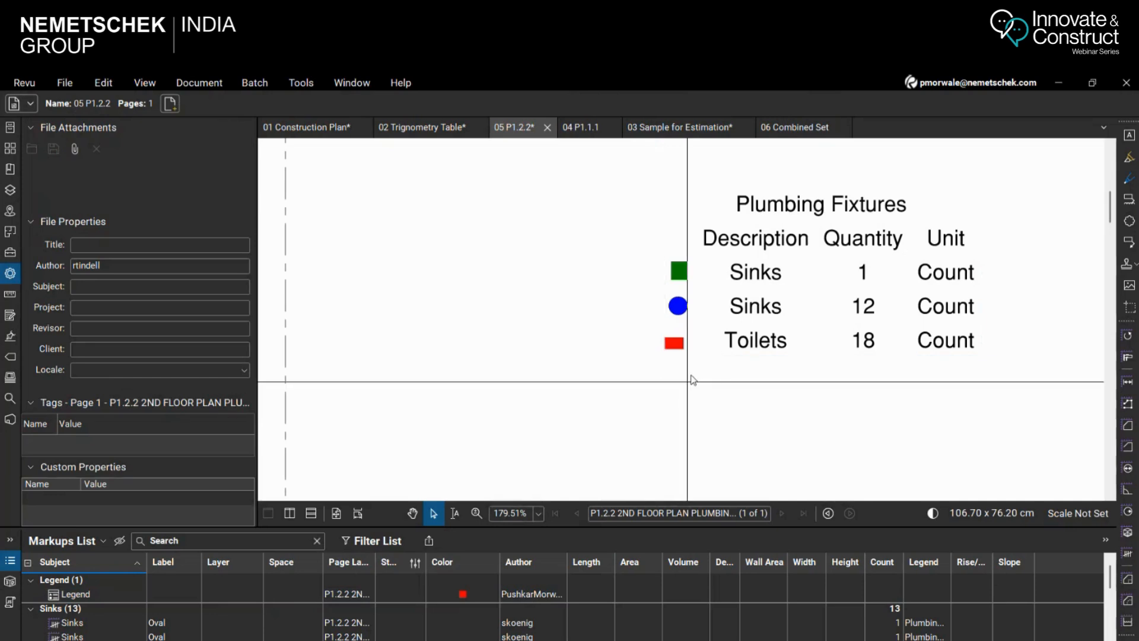
Give the Plumbing Fixtures legend a 0.25 line width and the Gridlines table style
left_click(781, 242)
scroll(59, 396, "down", 2)
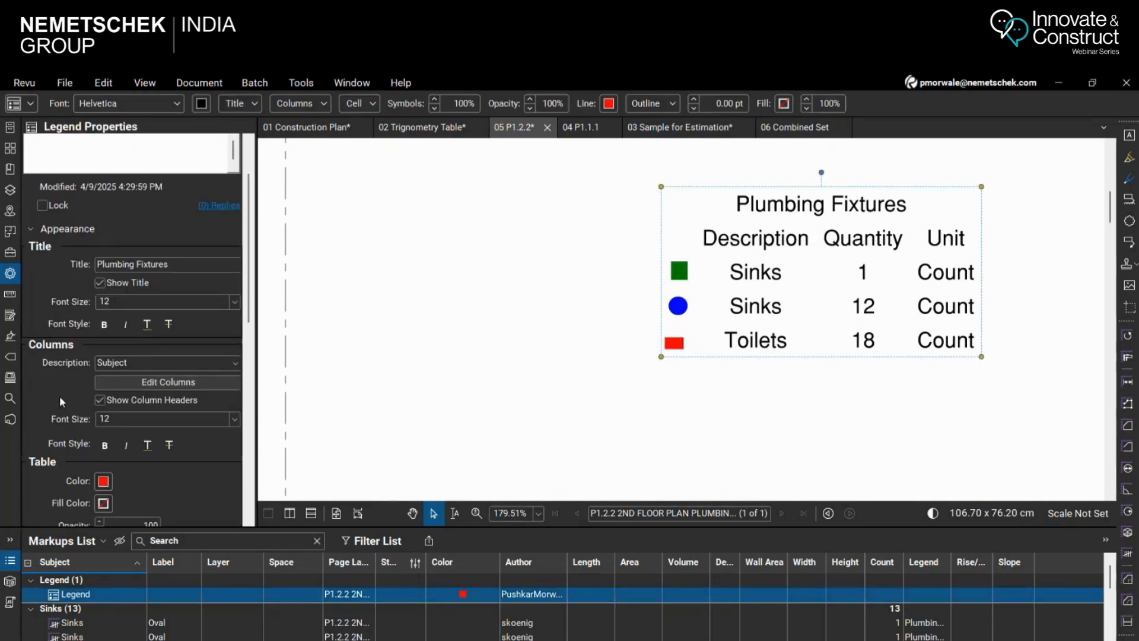
scroll(142, 389, "down", 2)
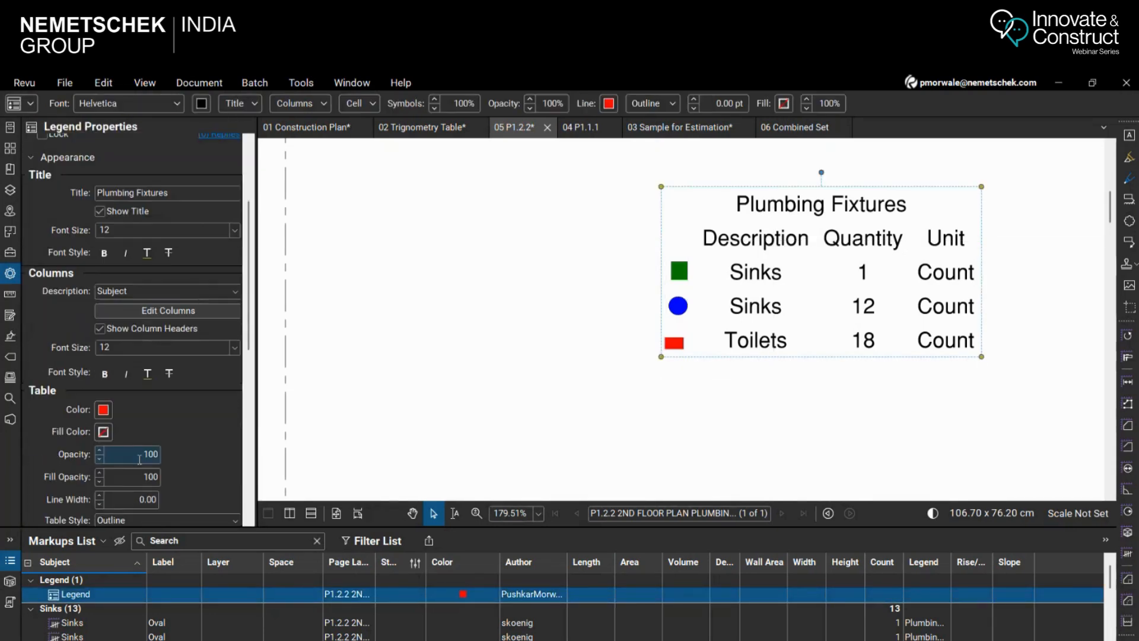
scroll(113, 463, "down", 2)
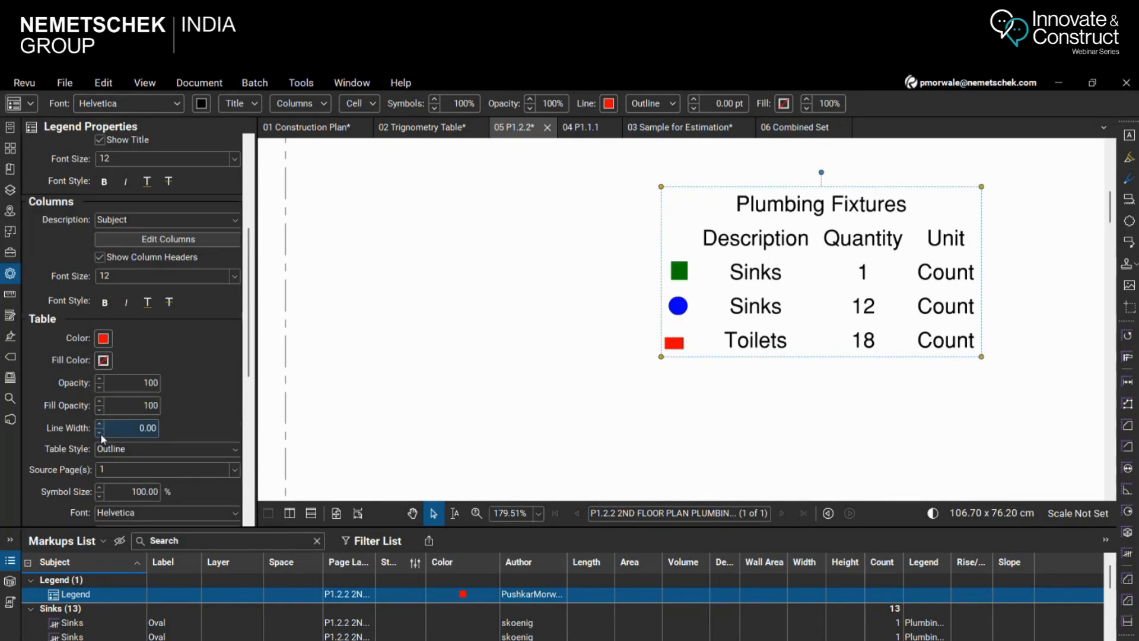
left_click(99, 425)
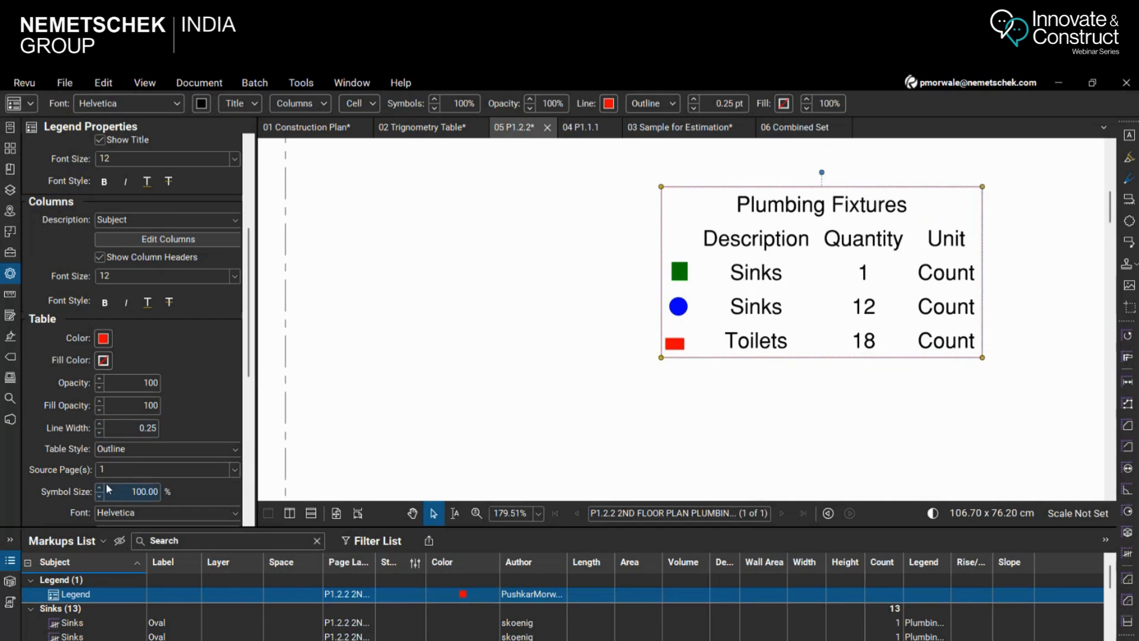
left_click(129, 449)
left_click(127, 464)
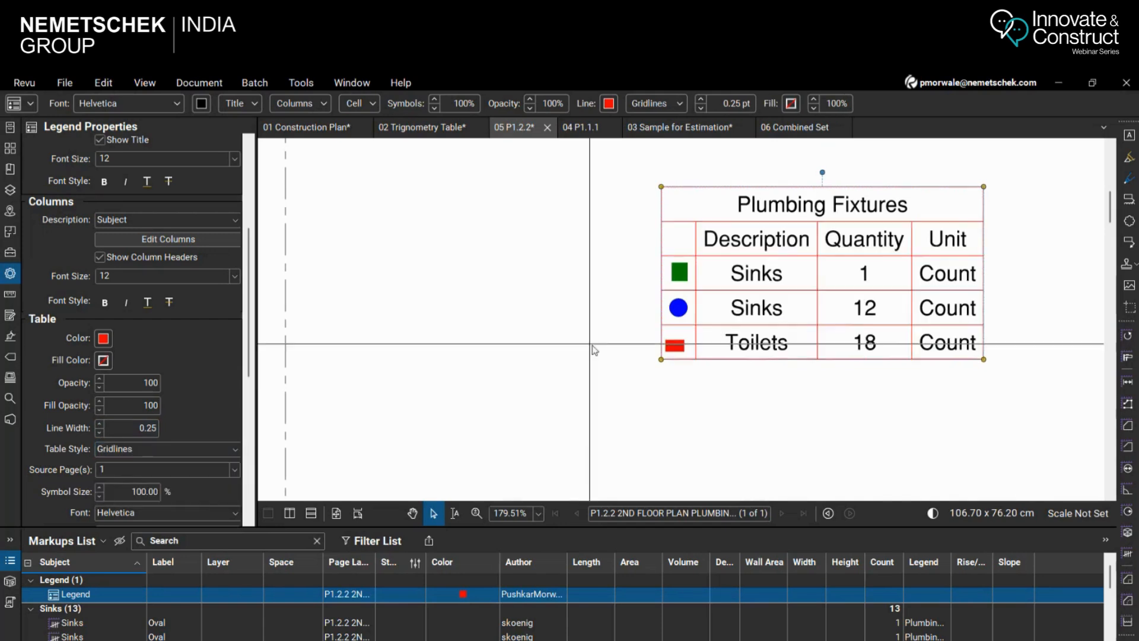
scroll(534, 368, "down", 4)
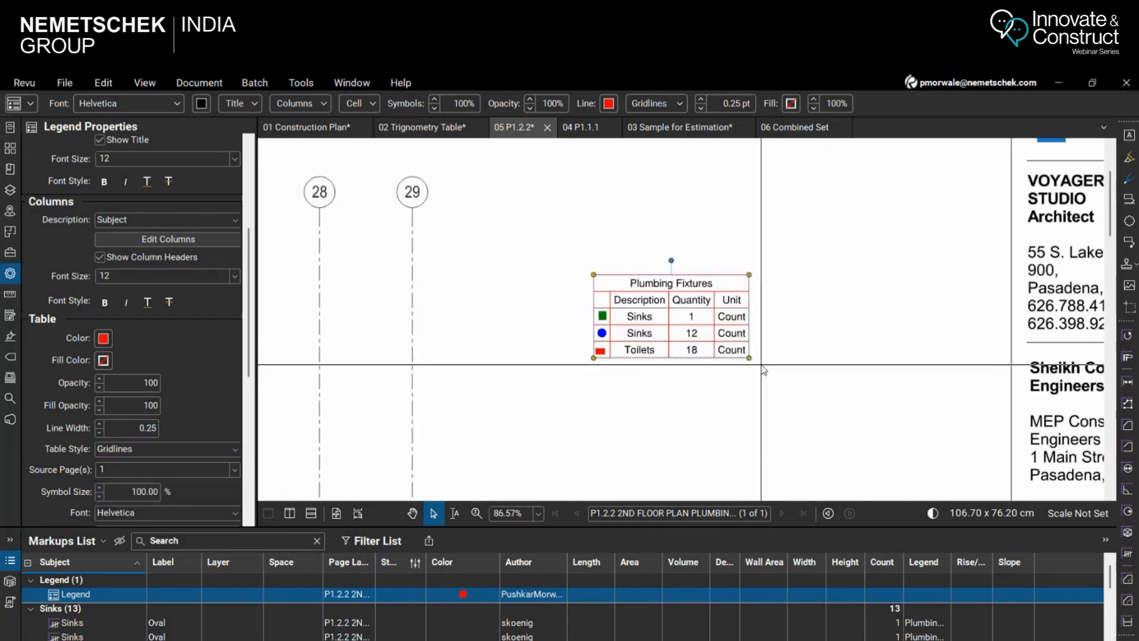
left_click(582, 265)
Switch to the 04 P1.1.1 drawing and examine the sink and toilet counts inside the dashed restroom area
left_click(578, 127)
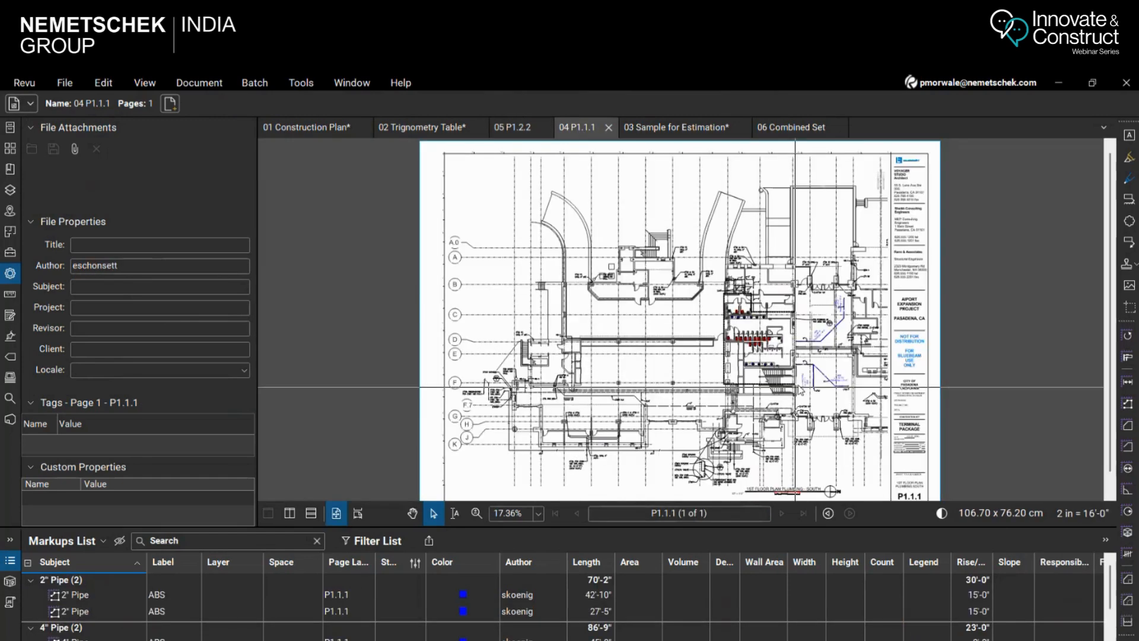
scroll(859, 386, "up", 1)
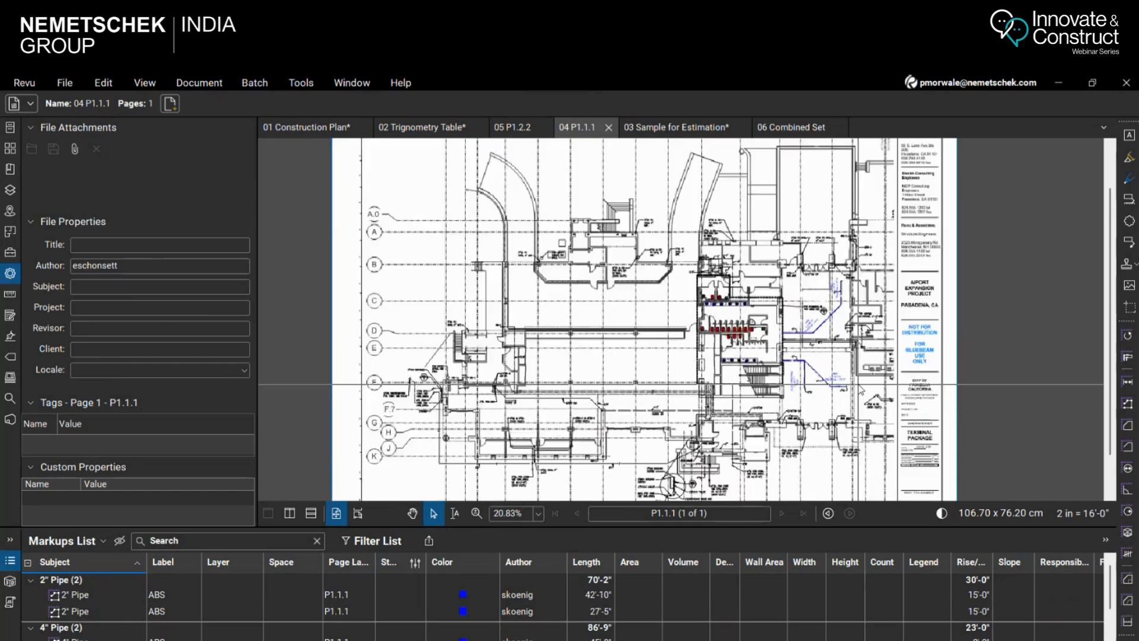
scroll(651, 373, "down", 1)
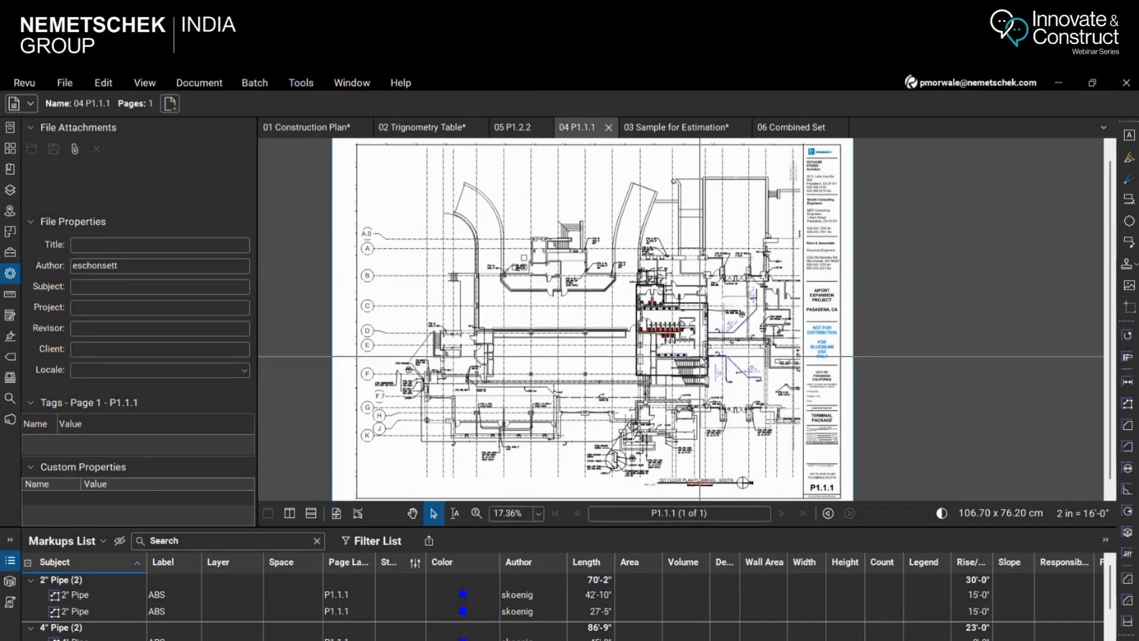
scroll(666, 351, "up", 1)
scroll(665, 352, "up", 9)
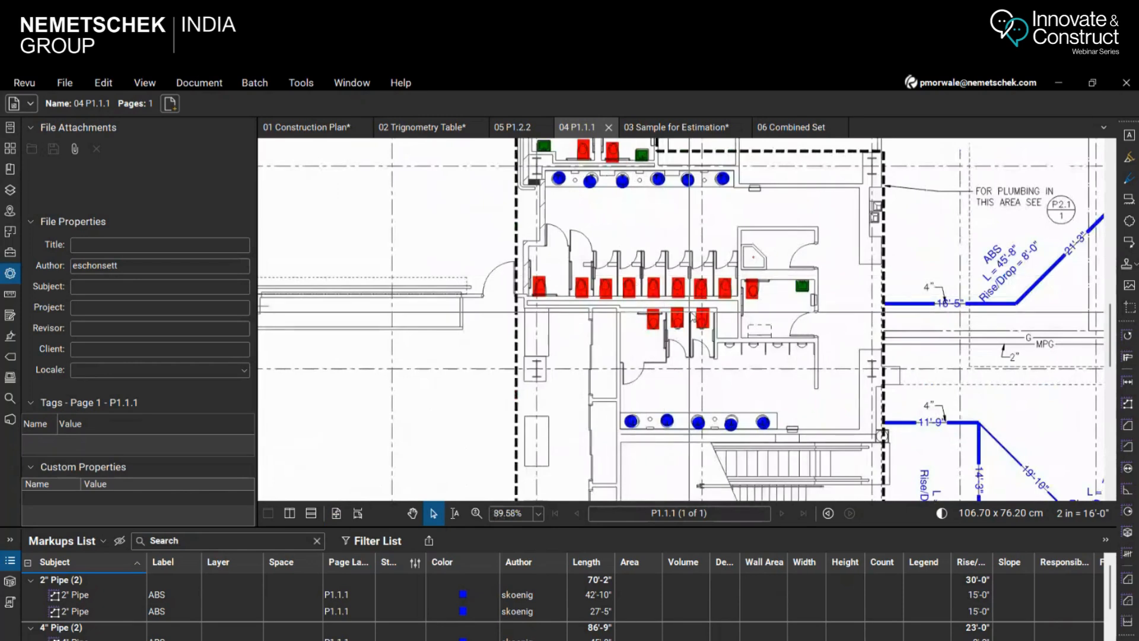
scroll(665, 368, "up", 1)
scroll(665, 371, "down", 1)
scroll(665, 369, "down", 3)
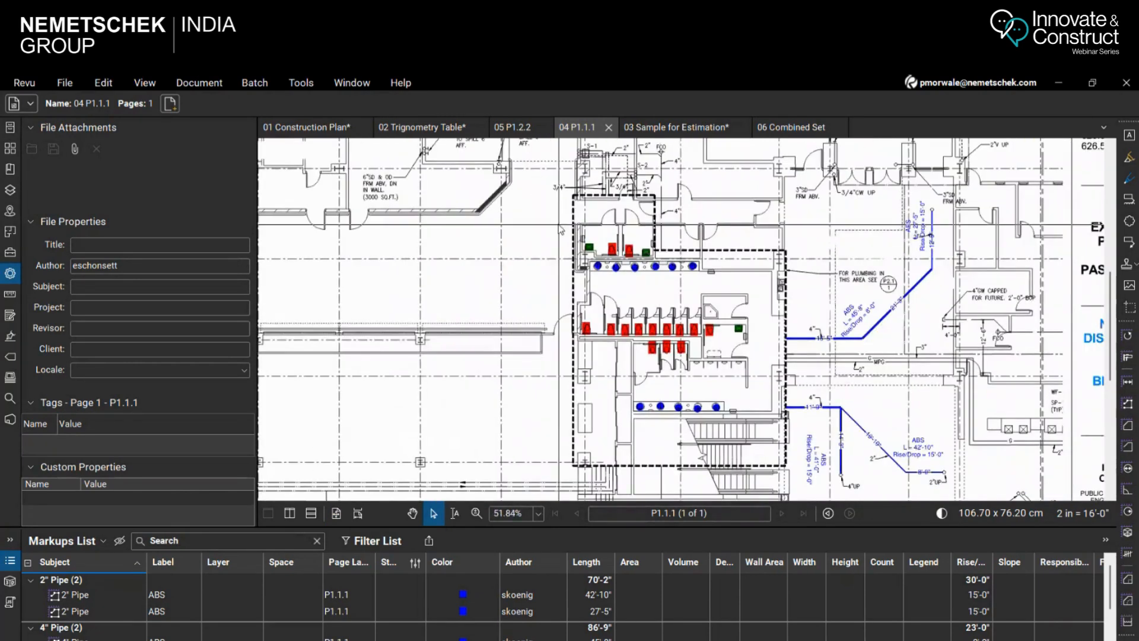
Select all sink and toilet counts in the dashed restroom area and create a new legend from them above the large rectangular room
left_click_drag(538, 215, 779, 441)
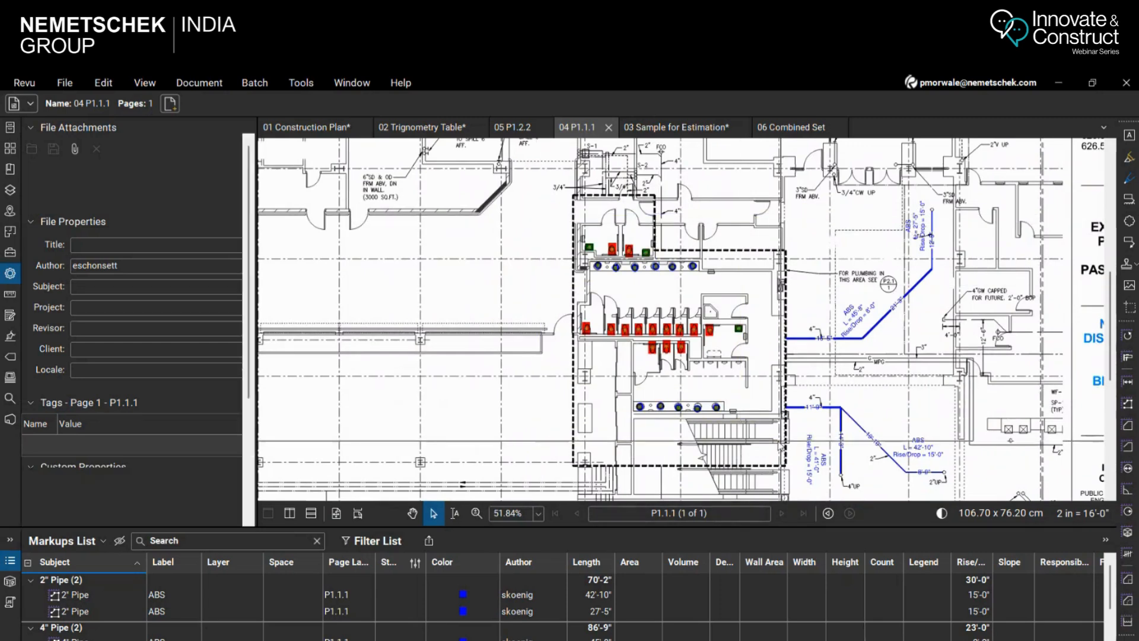
right_click(655, 334)
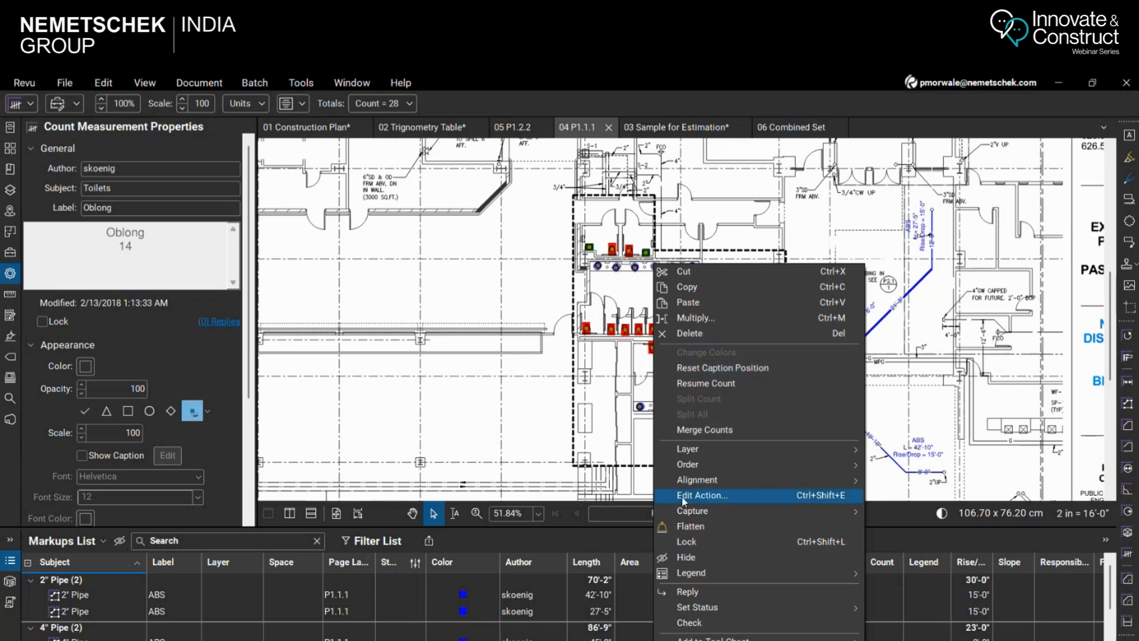
mouse_move(818, 569)
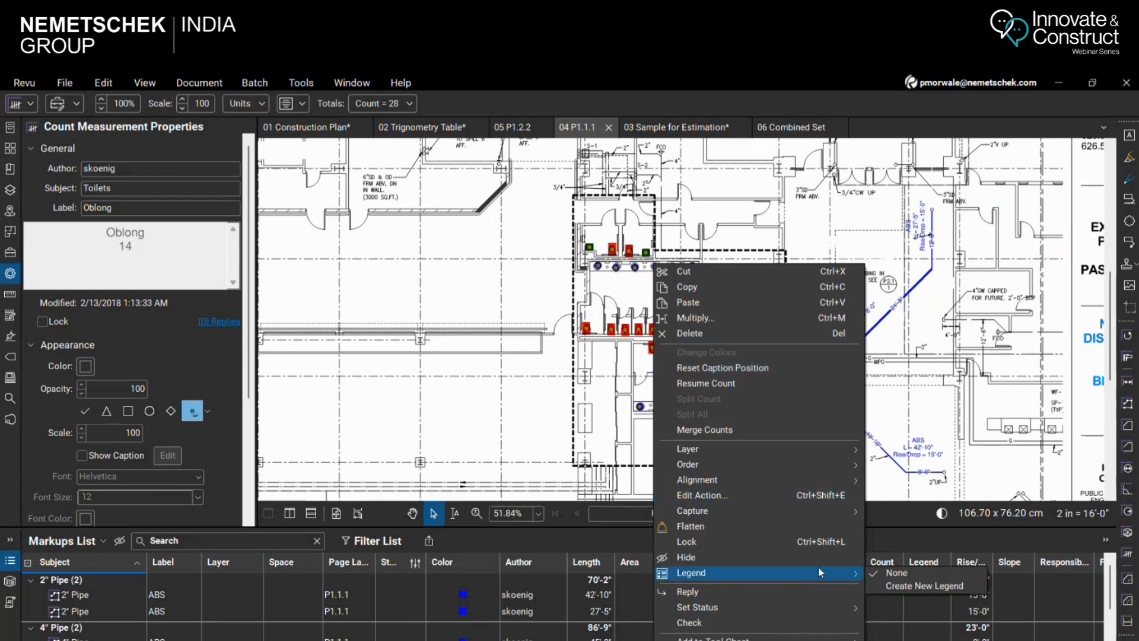
left_click(885, 585)
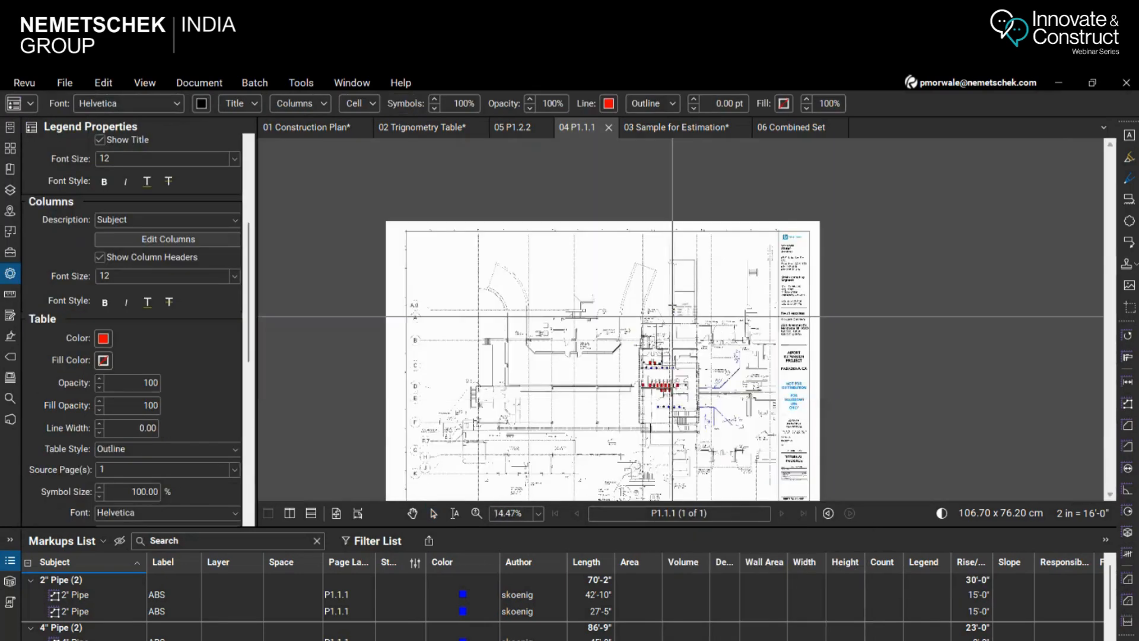
scroll(722, 258, "up", 2)
left_click(725, 220)
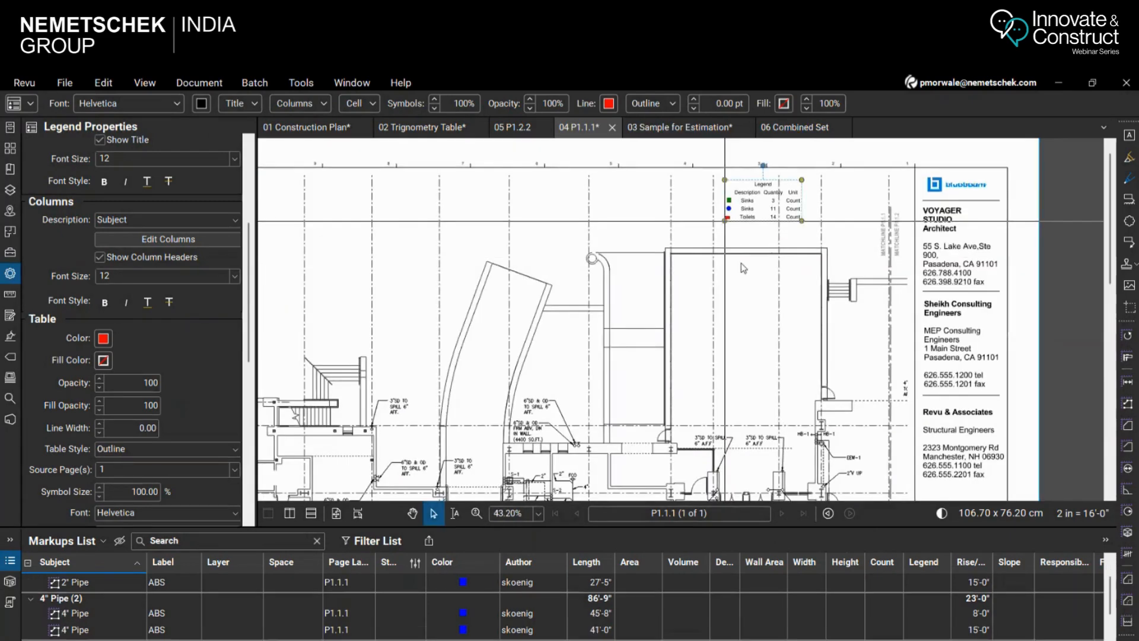
left_click(744, 265)
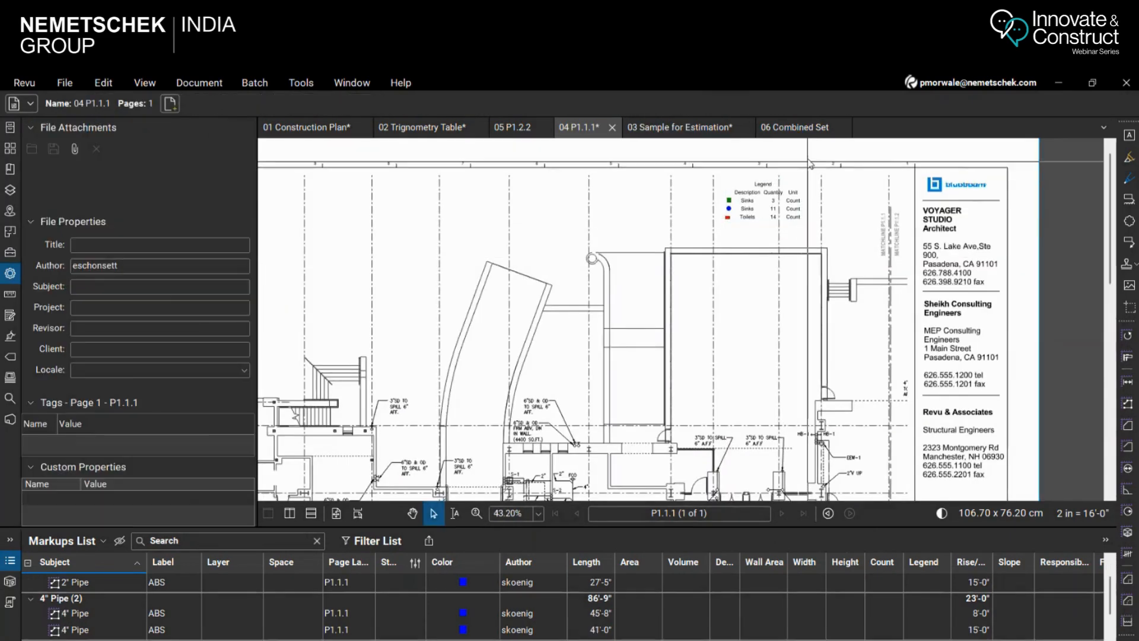
Change the title of the fixture count legend on P1.1.1 to "Plumbing Fixtures"
left_click(776, 191)
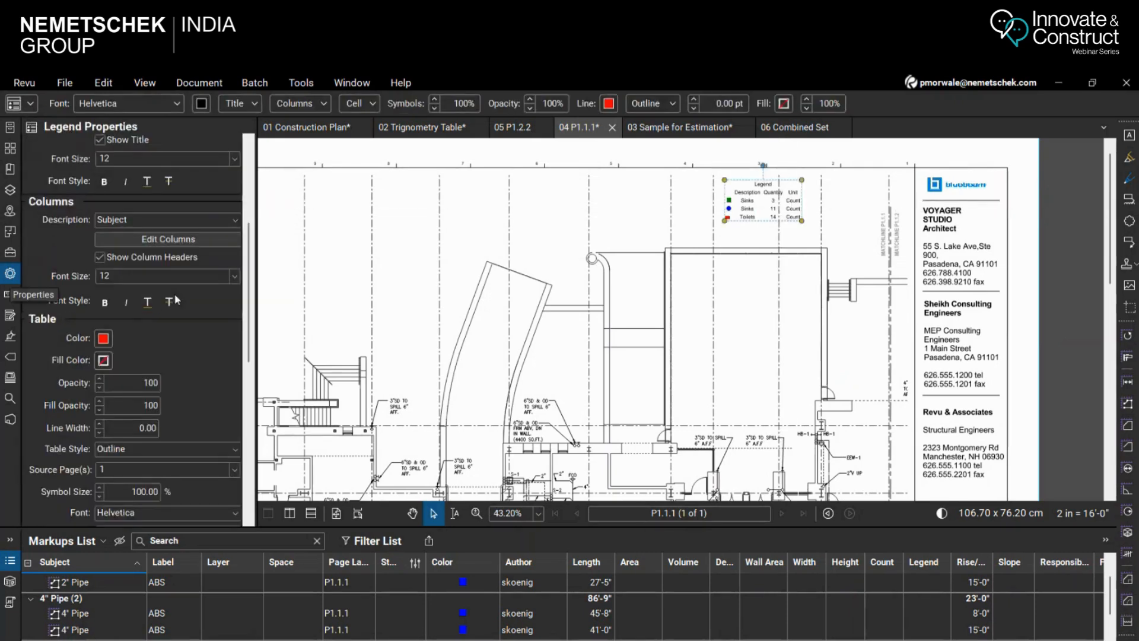
scroll(120, 293, "up", 1)
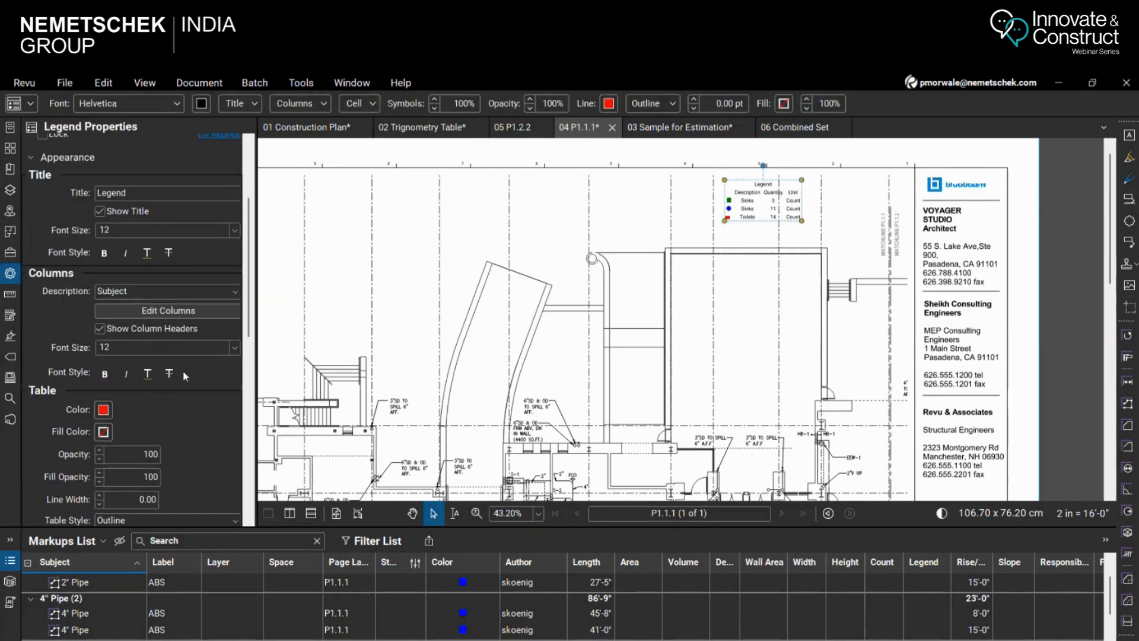
left_click(138, 289)
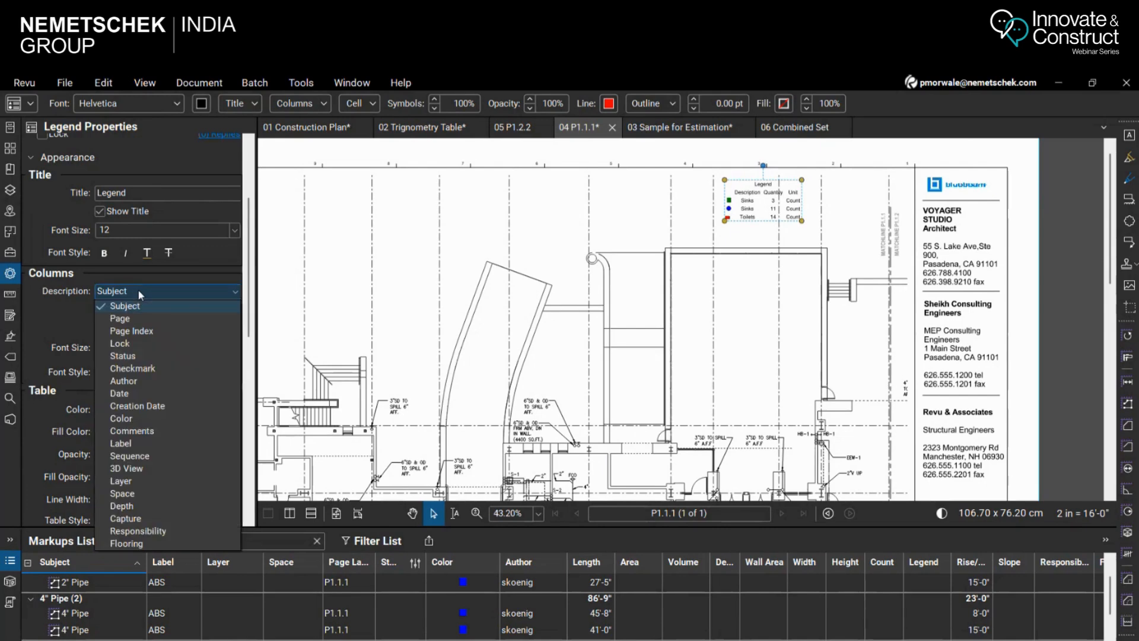
left_click(138, 290)
scroll(144, 394, "down", 2)
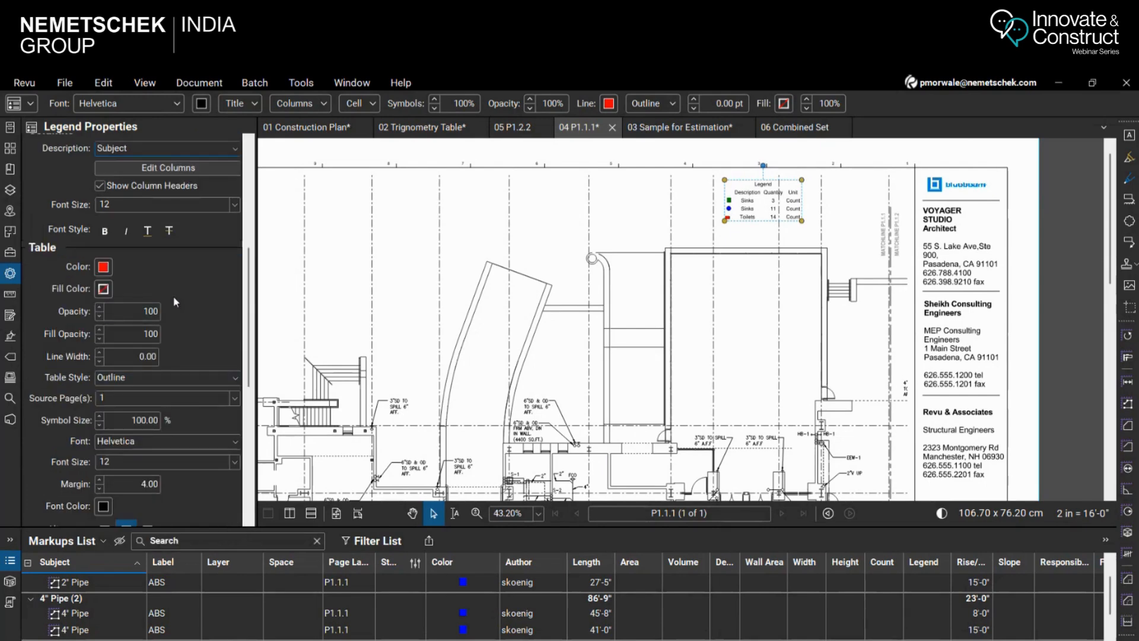
scroll(148, 327, "up", 2)
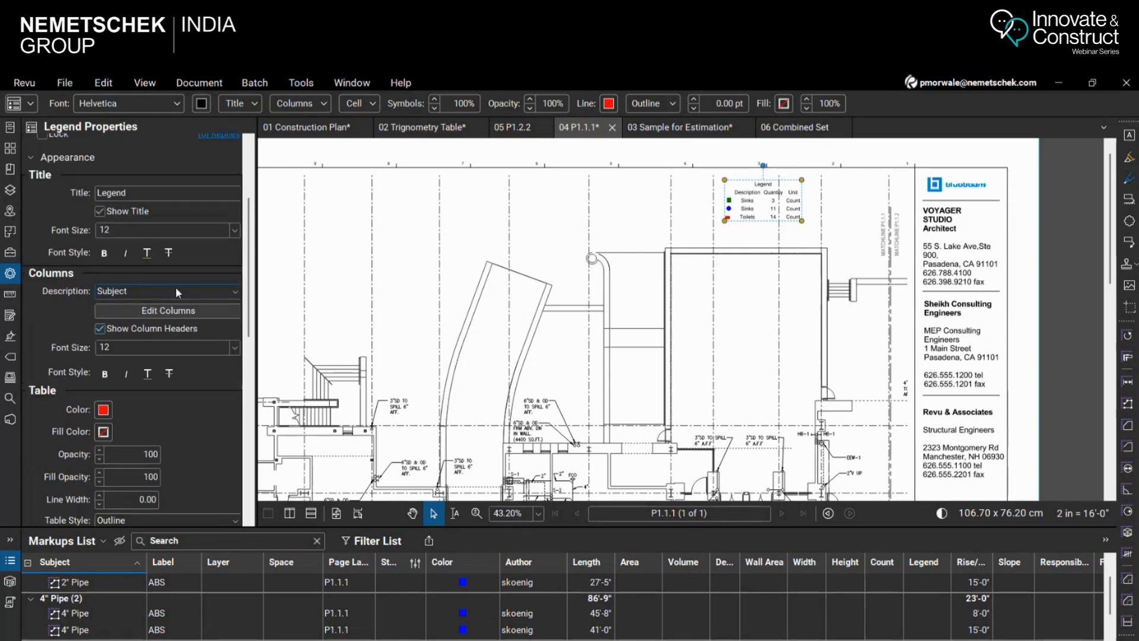
double_click(168, 199)
type("Pl")
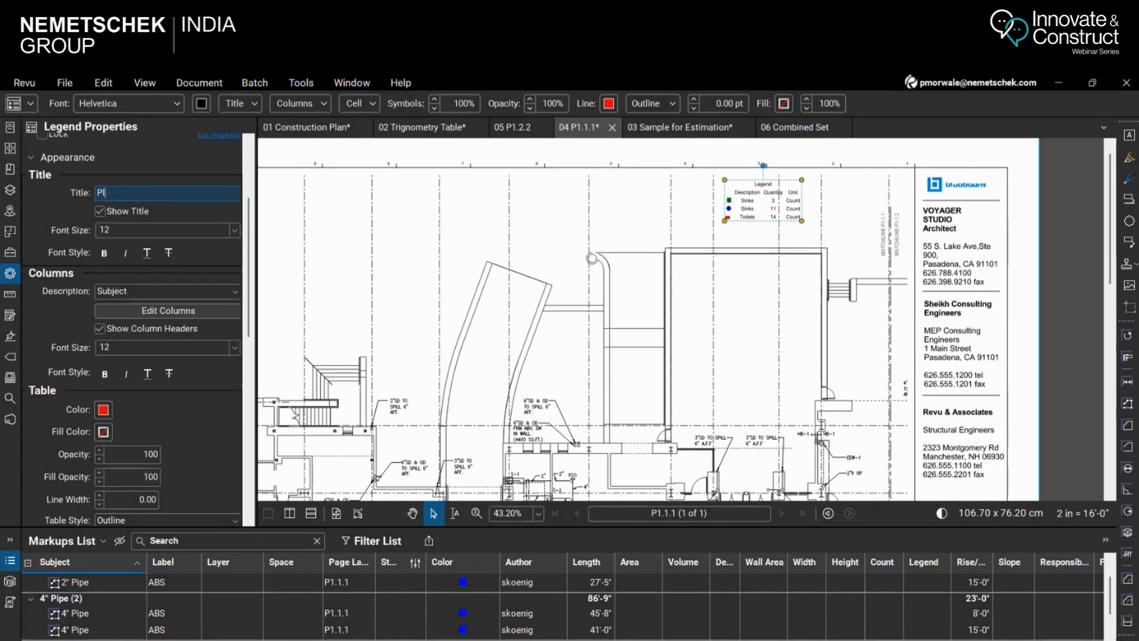
type("umbing Fixtures")
key("Return")
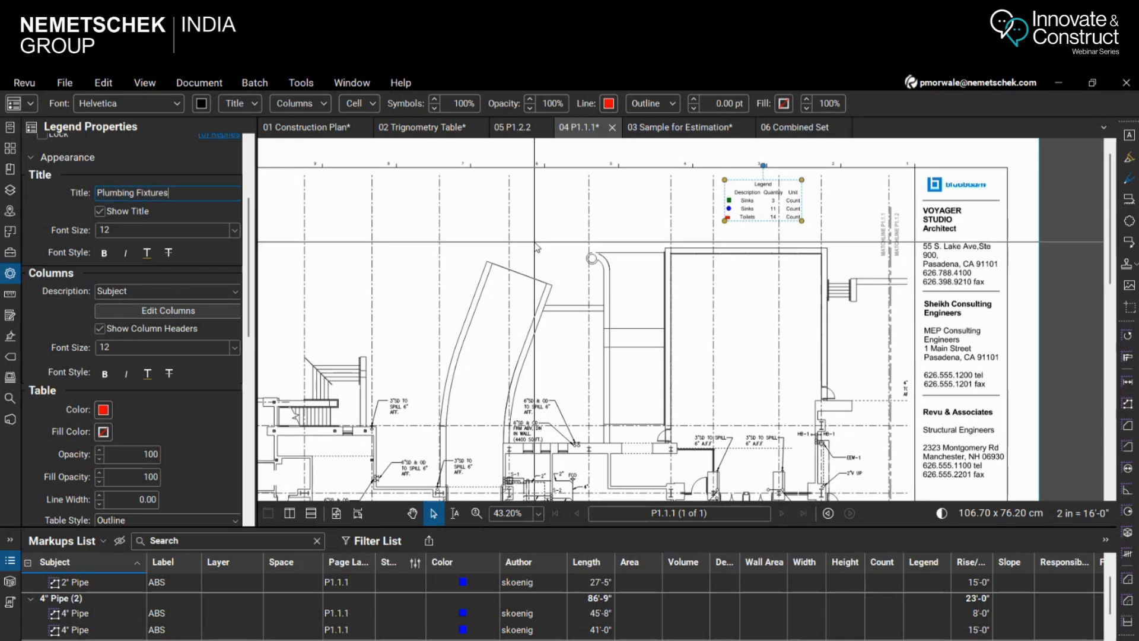
Give the legend a 0.25 line width and the Gridlines table style, and save the P1.1.1 drawing
scroll(178, 436, "down", 3)
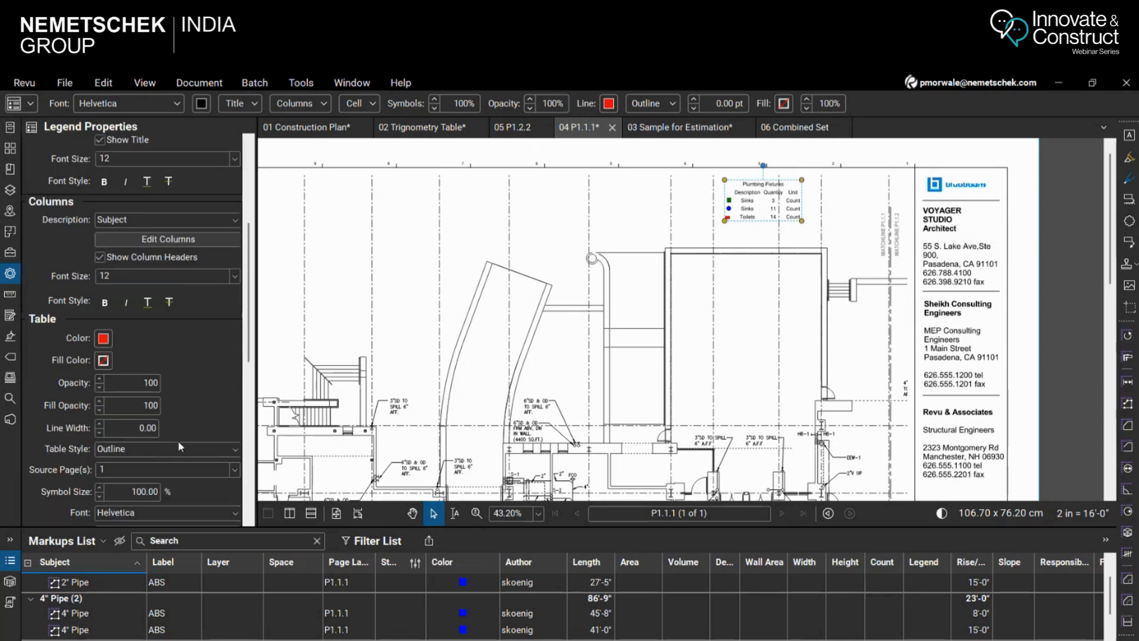
left_click(99, 424)
left_click(116, 448)
left_click(119, 473)
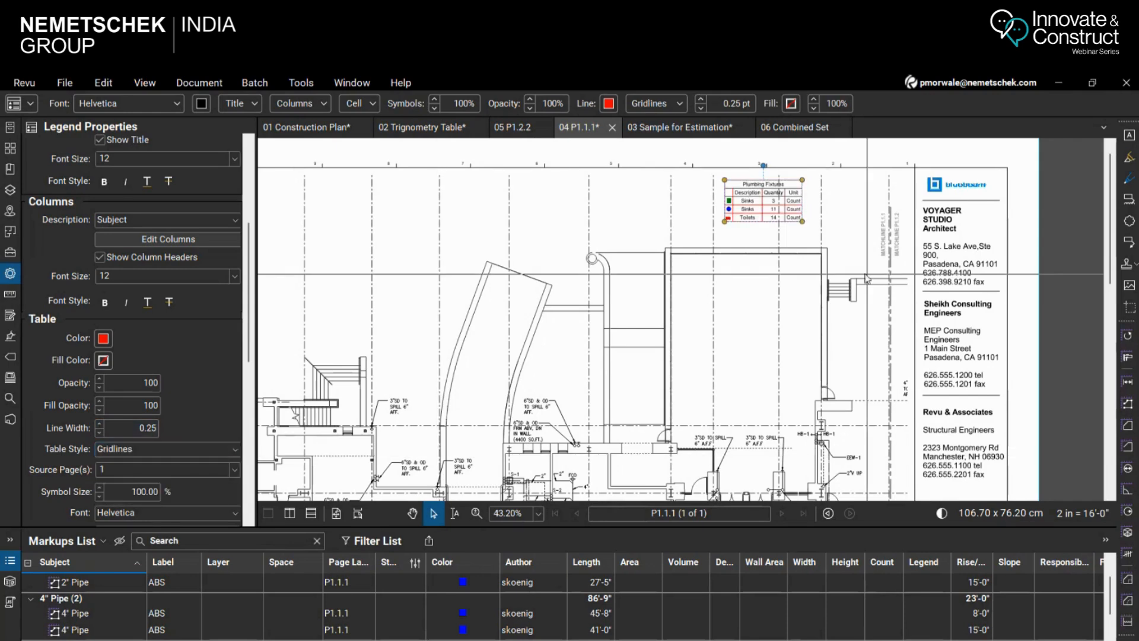
left_click(783, 240)
key("ctrl+s")
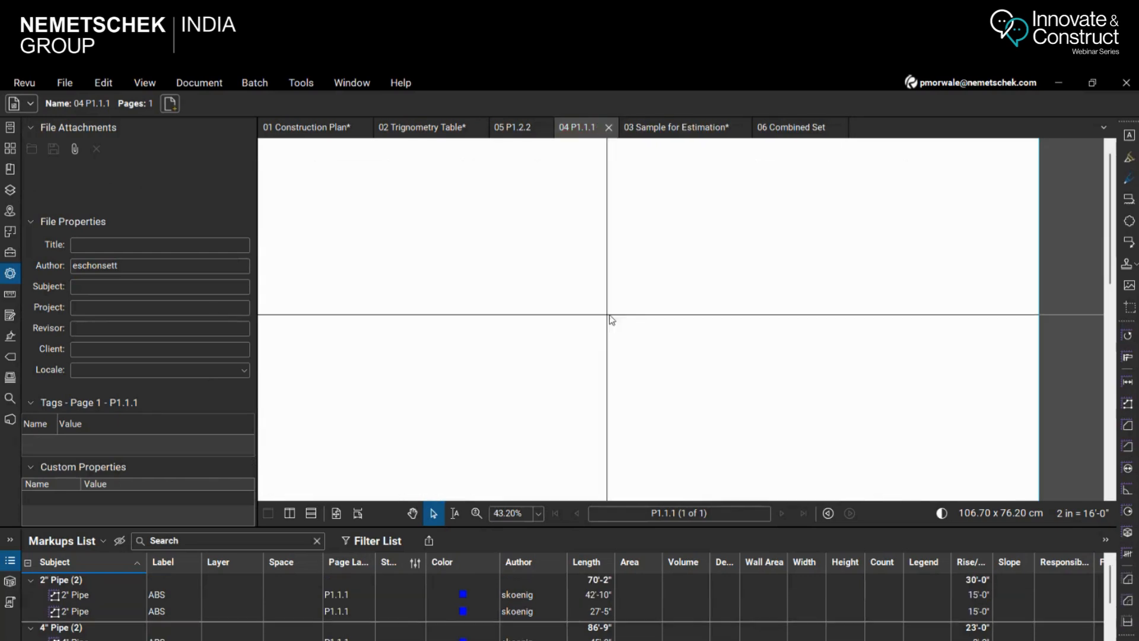
Select the blue 2" and 4" ABS pipe measurements and create a new legend from them inside the large rectangular room
scroll(719, 270, "down", 3)
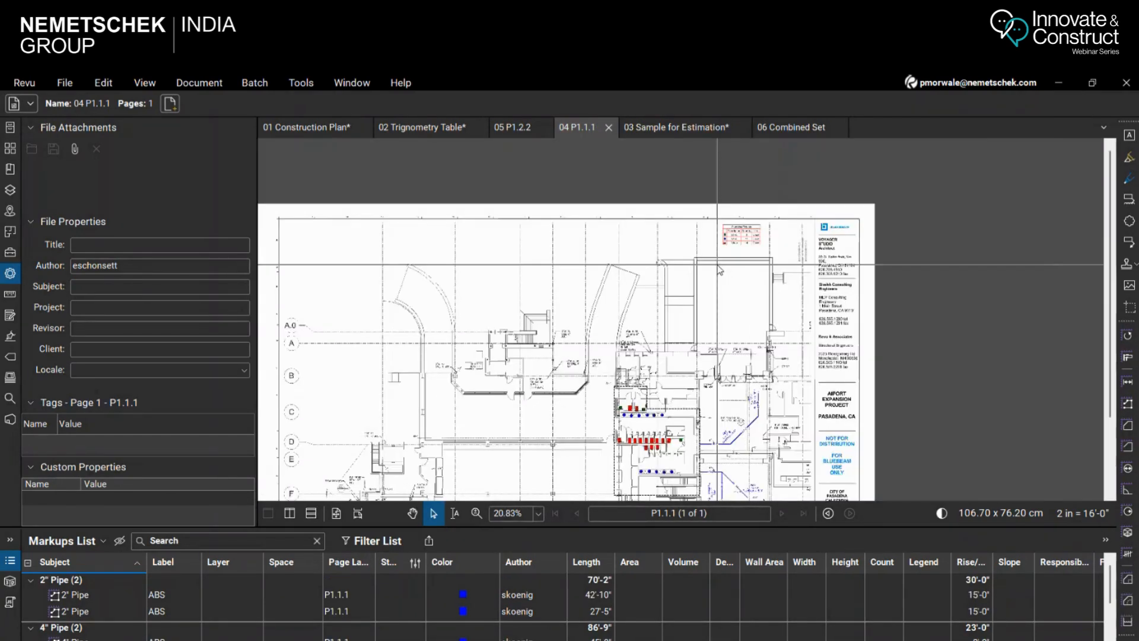
scroll(720, 270, "up", 3)
scroll(604, 426, "up", 3)
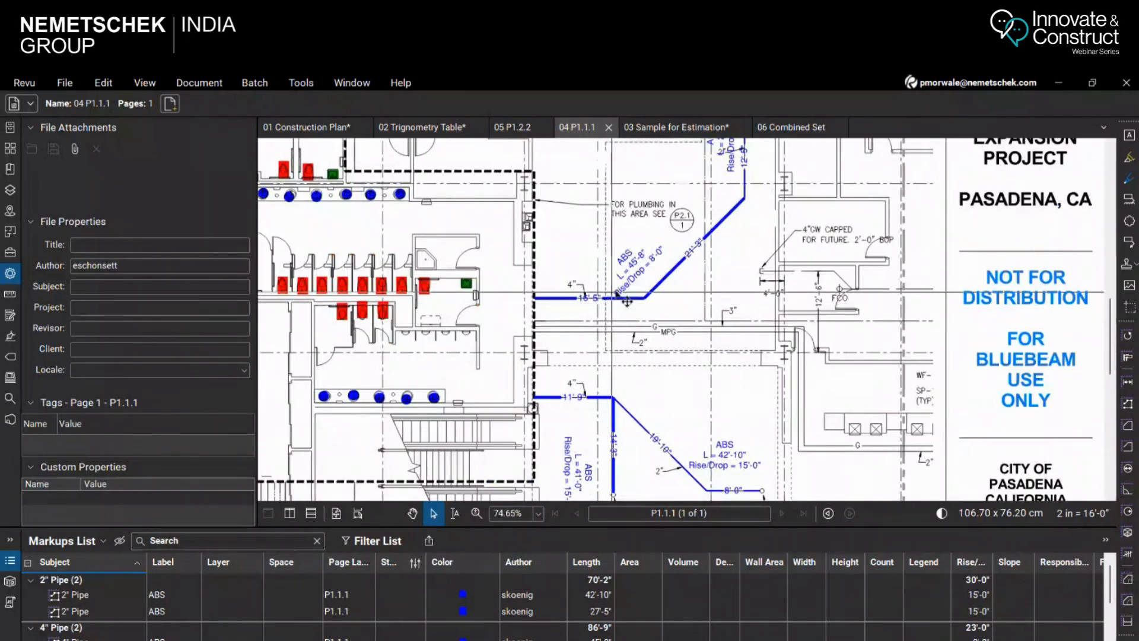
scroll(695, 271, "up", 3)
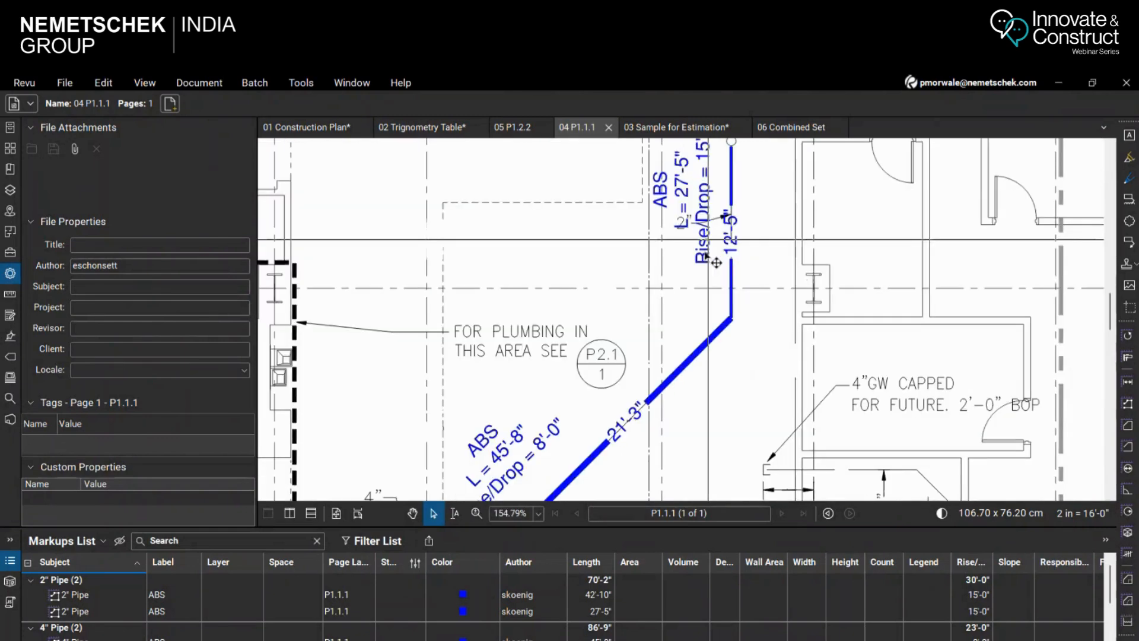
scroll(699, 320, "down", 5)
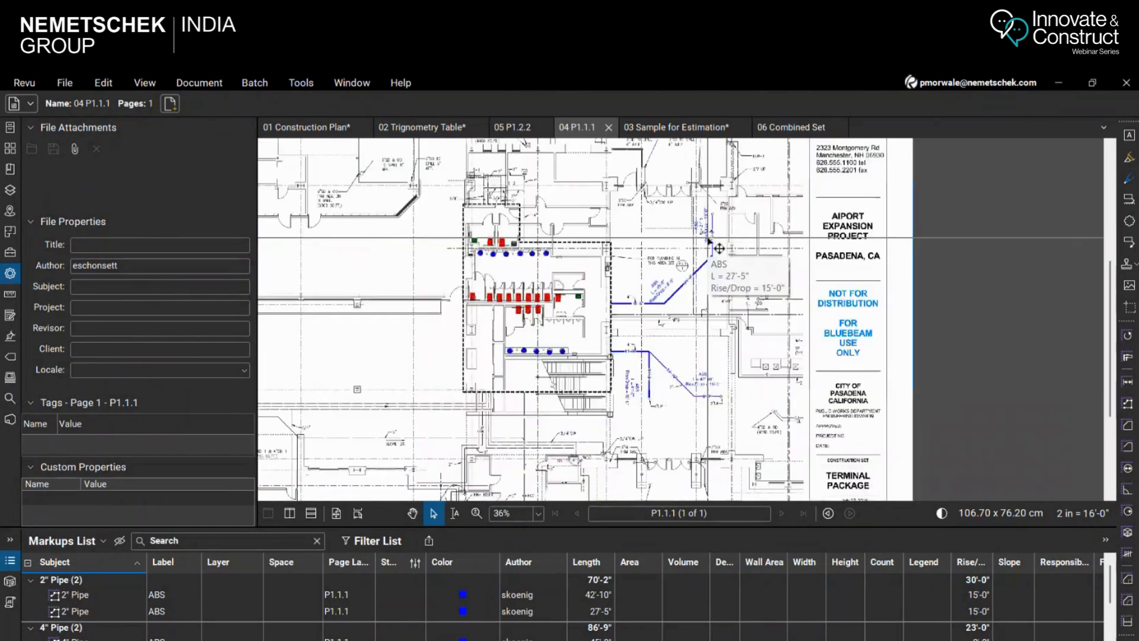
left_click_drag(612, 205, 759, 406)
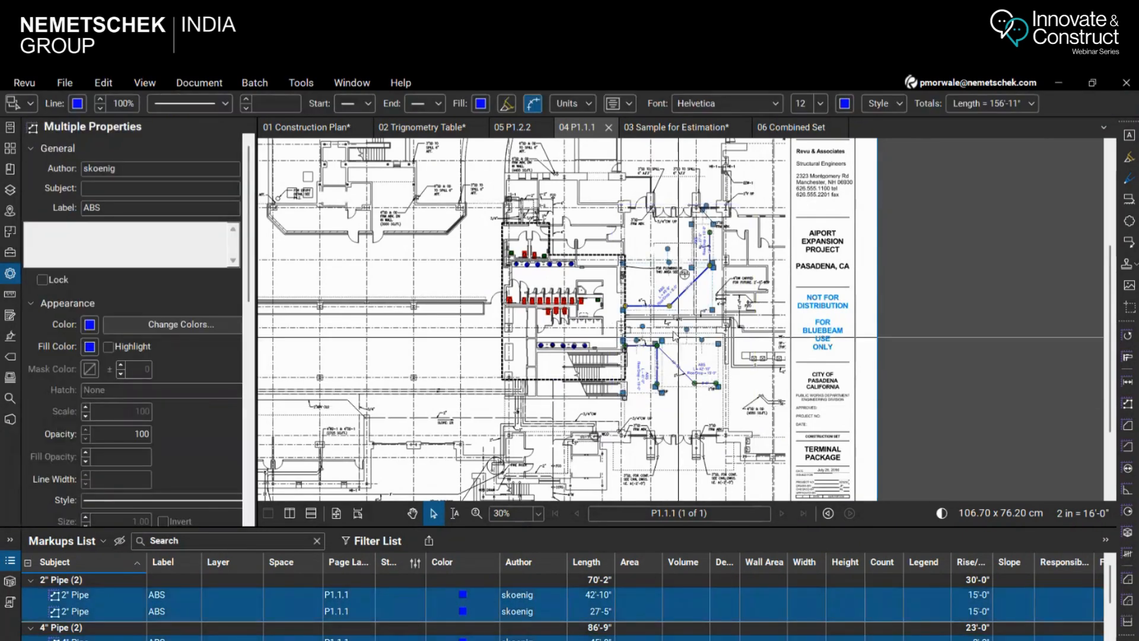
right_click(660, 307)
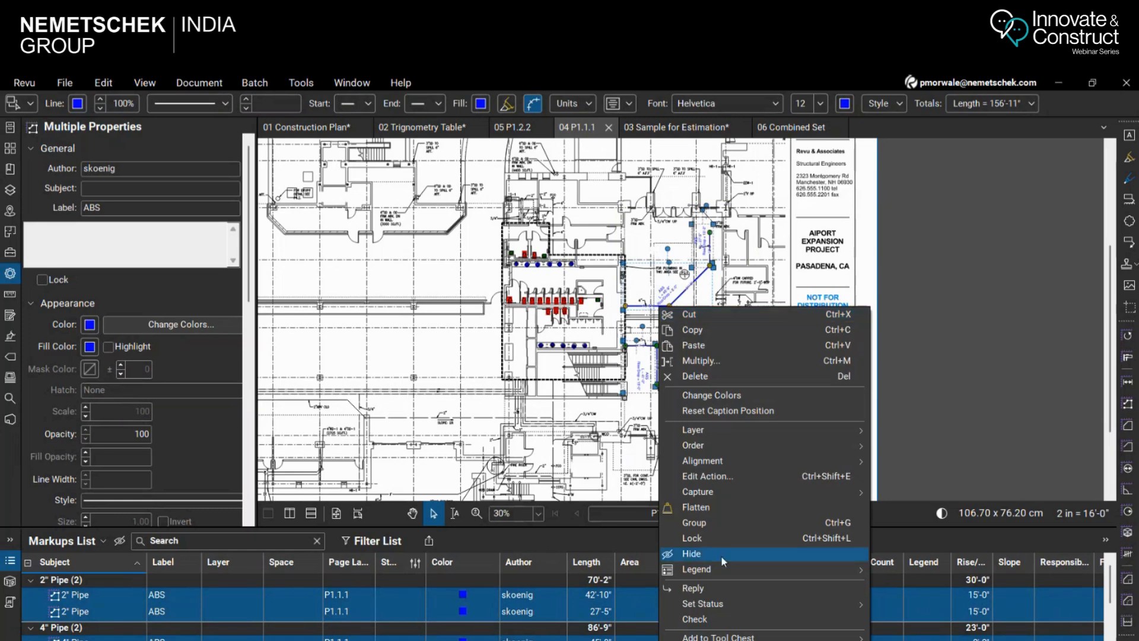
mouse_move(722, 565)
left_click(925, 595)
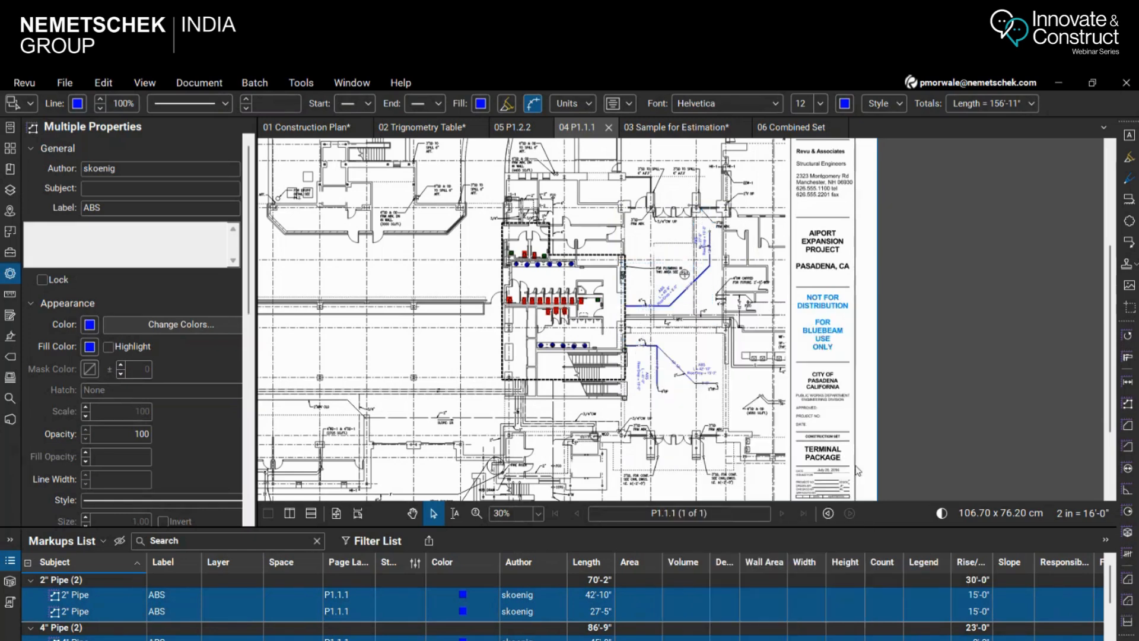
scroll(642, 362, "up", 5)
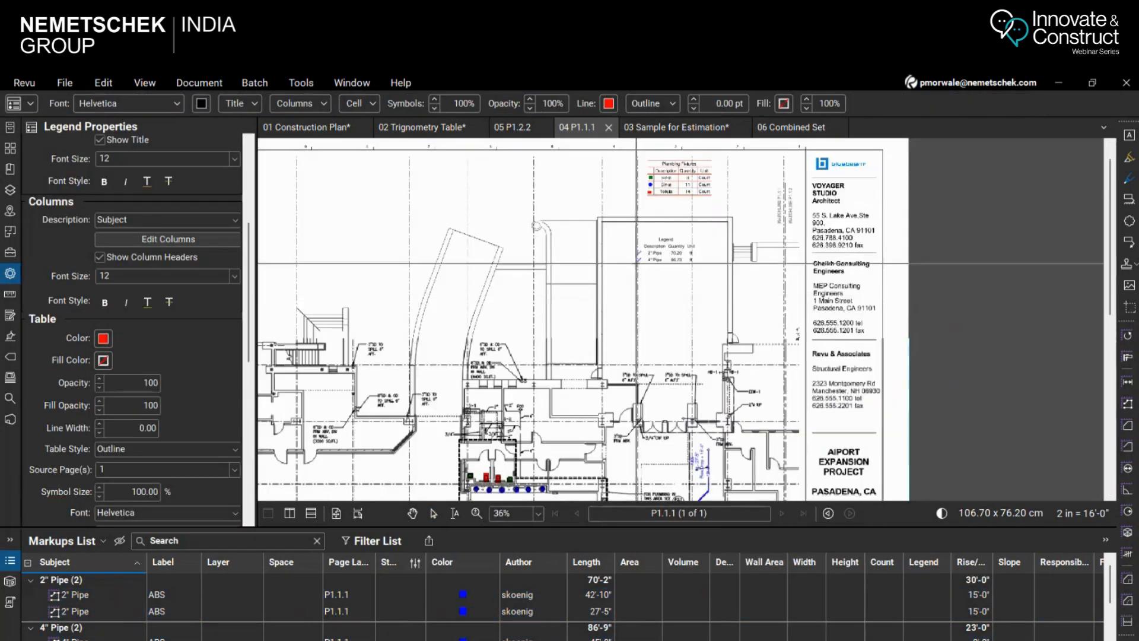
left_click(648, 251)
Title the new pipe legend "Pipes"
scroll(711, 224, "up", 4)
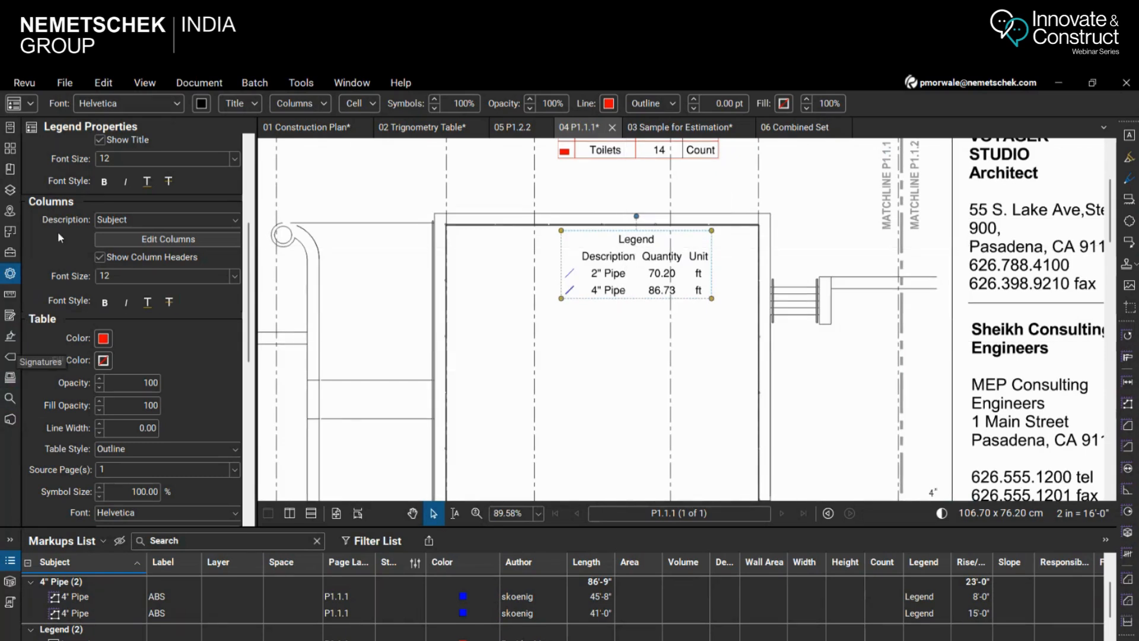
scroll(91, 240, "up", 3)
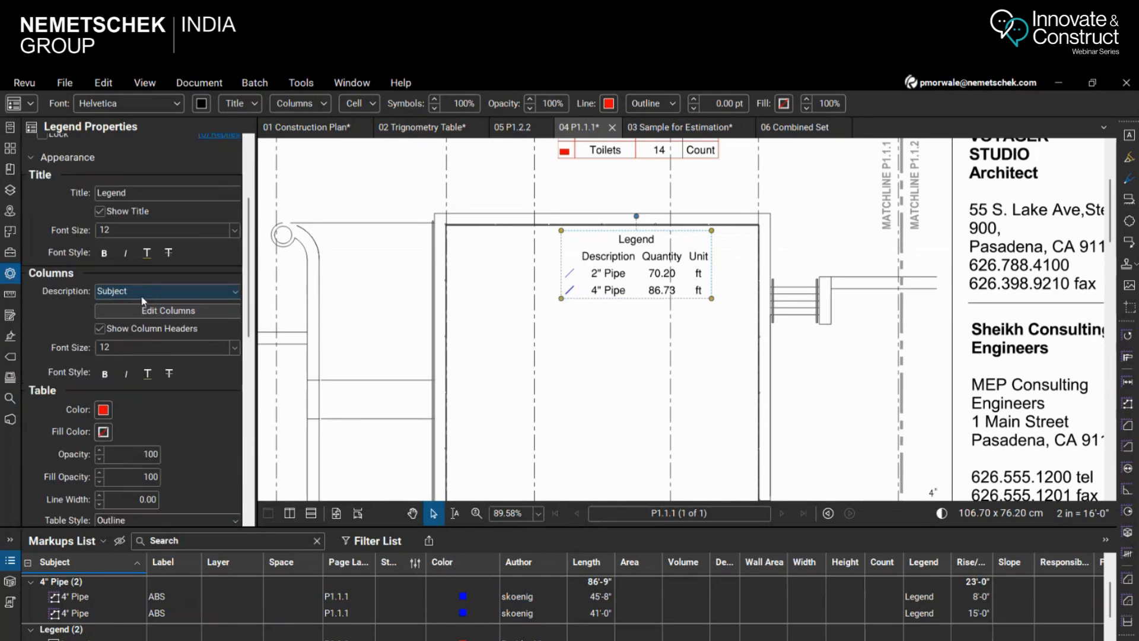
double_click(140, 194)
type("Pip[es")
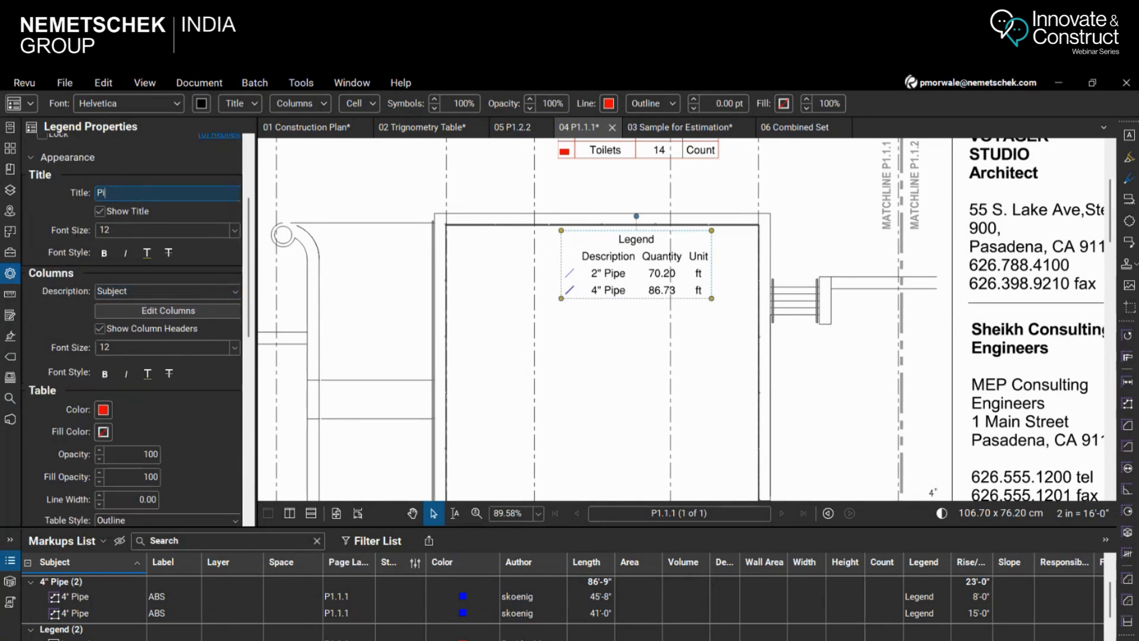
key("BackSpace")
key("BackSpace")
key("BackSpace")
type("es")
key("Return")
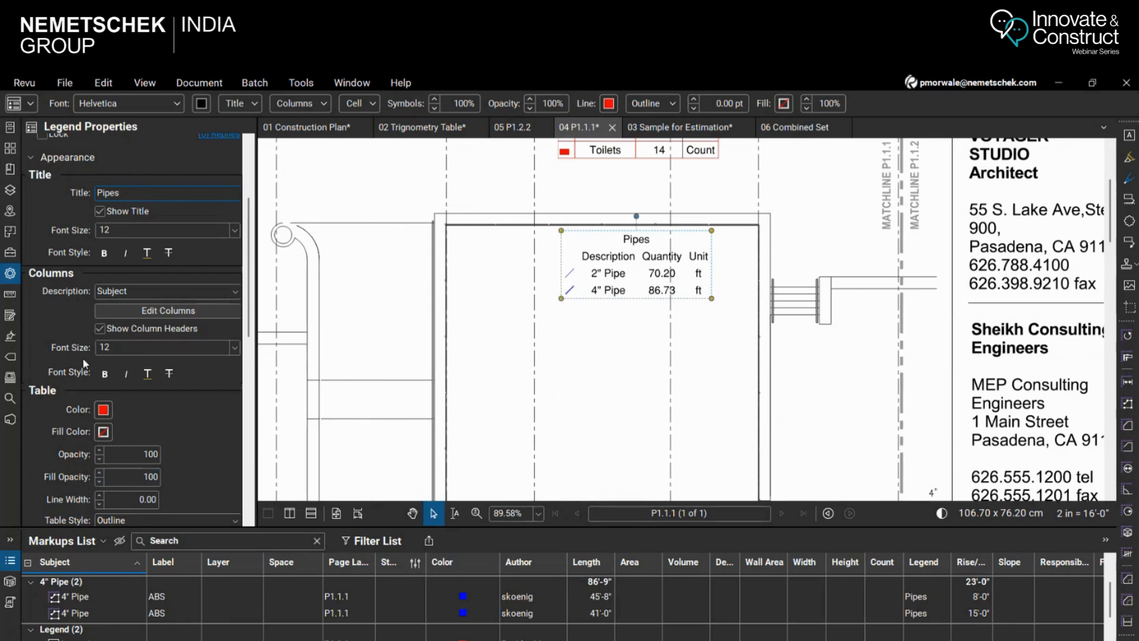
Give the Pipes legend a 0.25 line width and the Gridlines table style, and save the P1.1.1 drawing
scroll(251, 359, "down", 3)
scroll(251, 359, "down", 2)
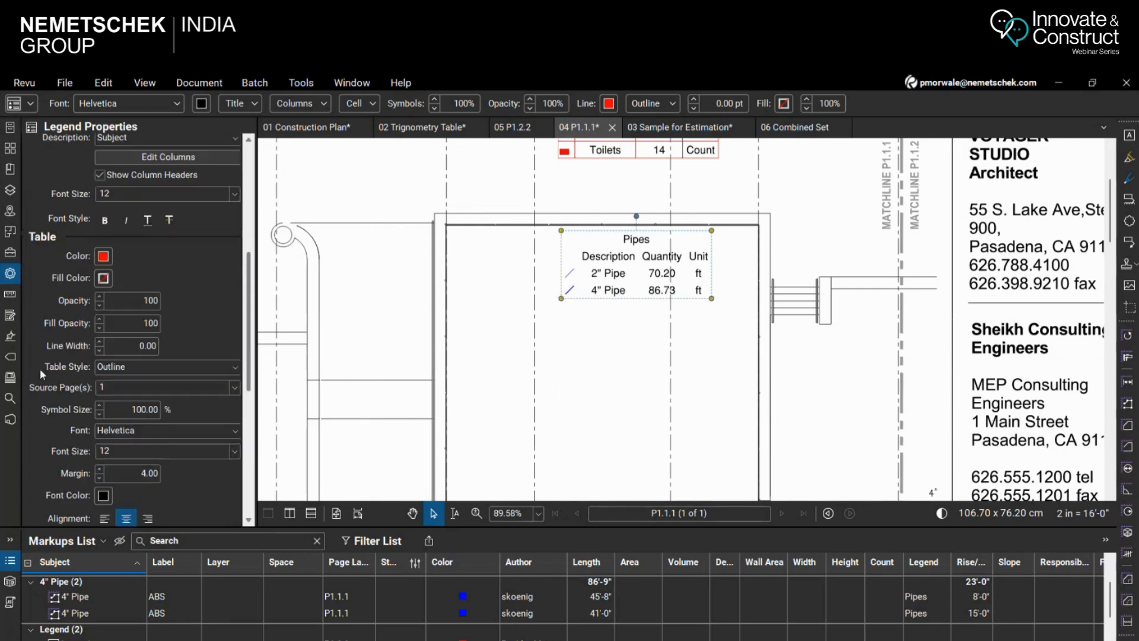
left_click(98, 344)
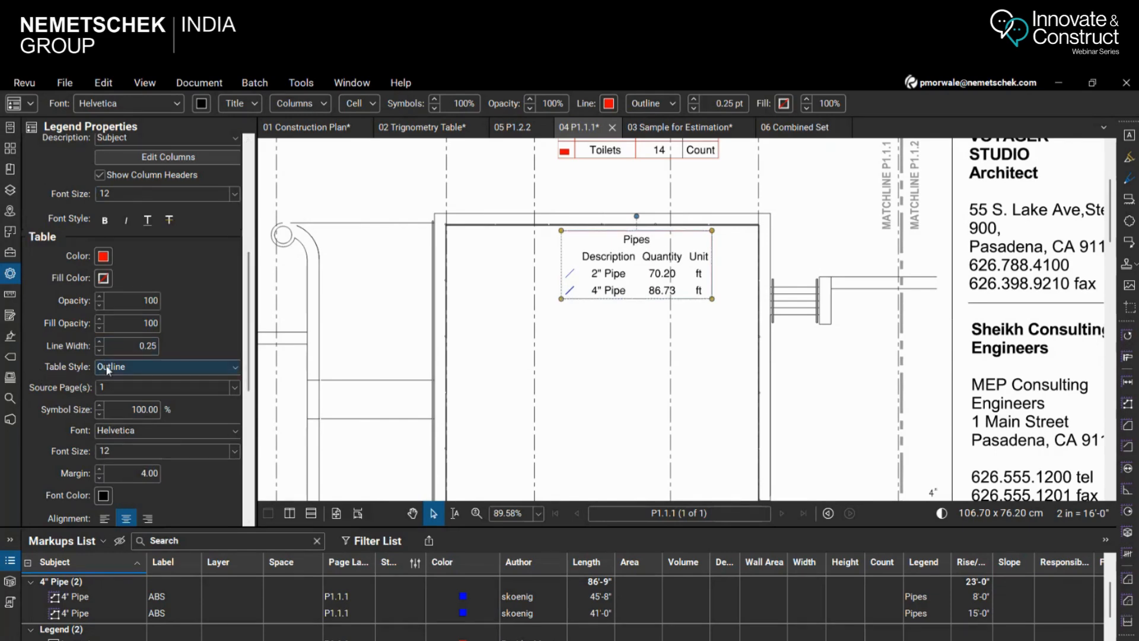
left_click(725, 379)
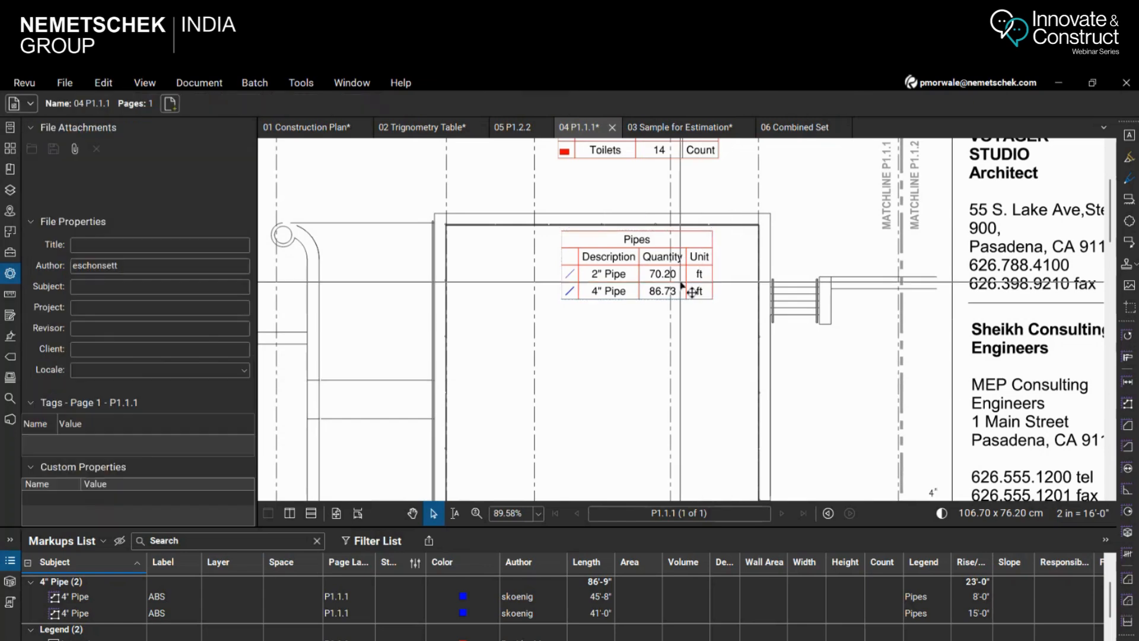
key("ctrl+s")
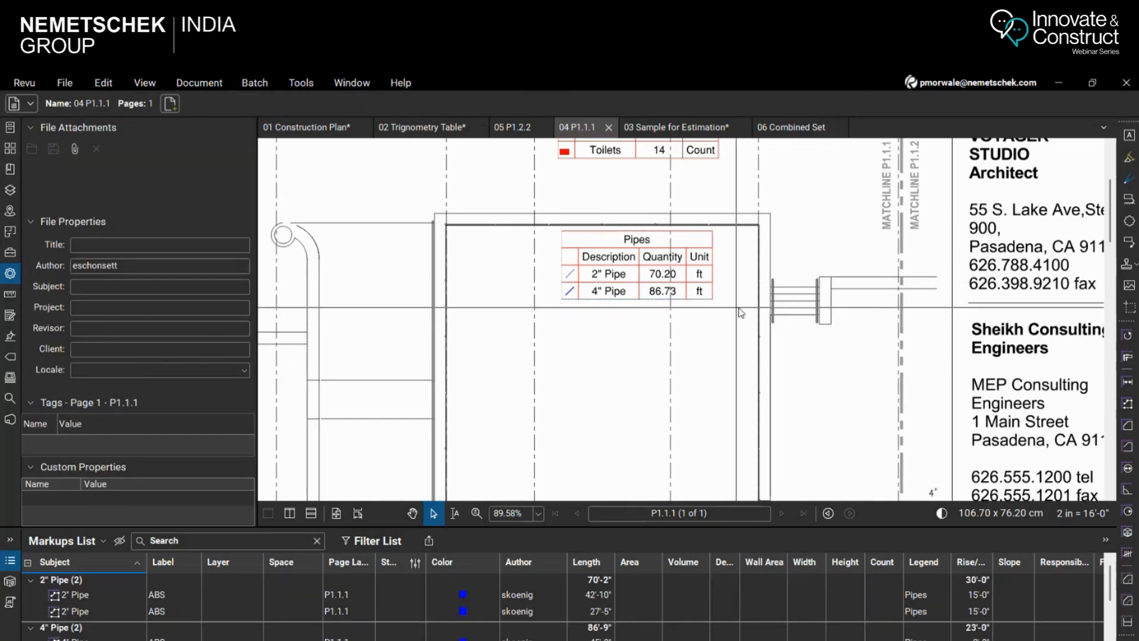
Show the Tool Chest and add the diagonal 45'-8" long 4" ABS pipe measurement to the Webinar tool set
scroll(709, 257, "down", 5)
scroll(709, 257, "up", 1)
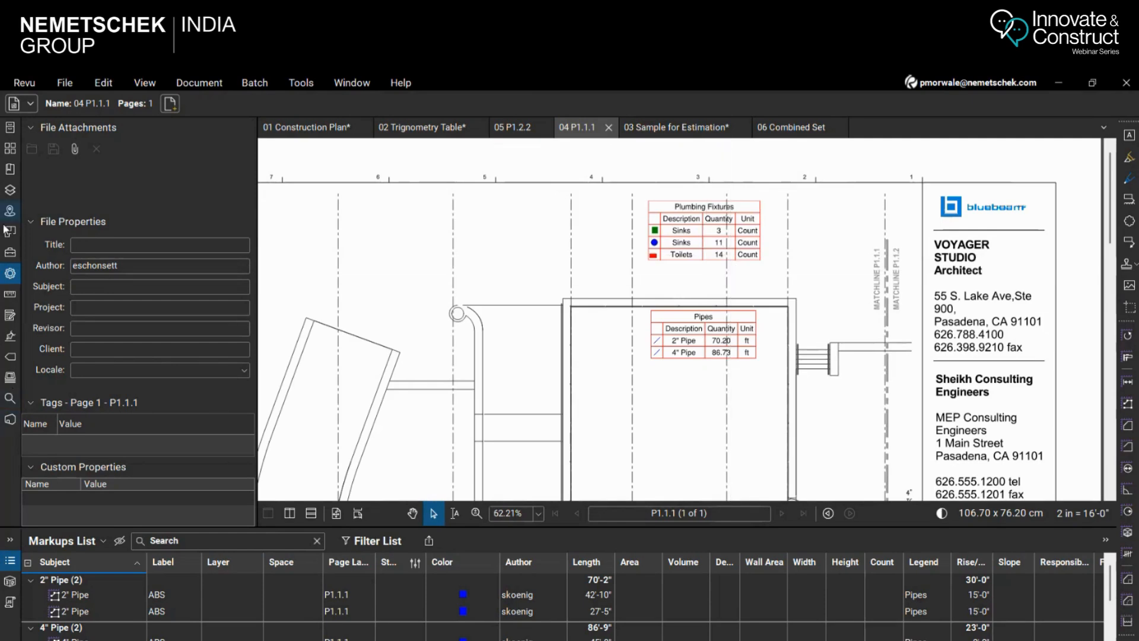
left_click(10, 252)
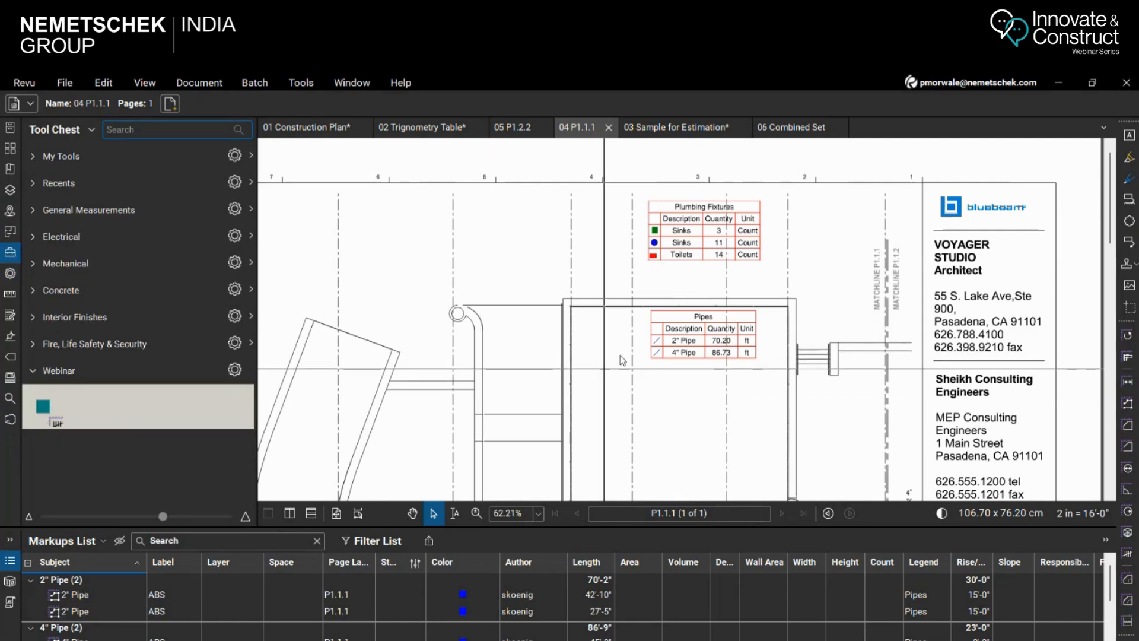
scroll(604, 446, "down", 1)
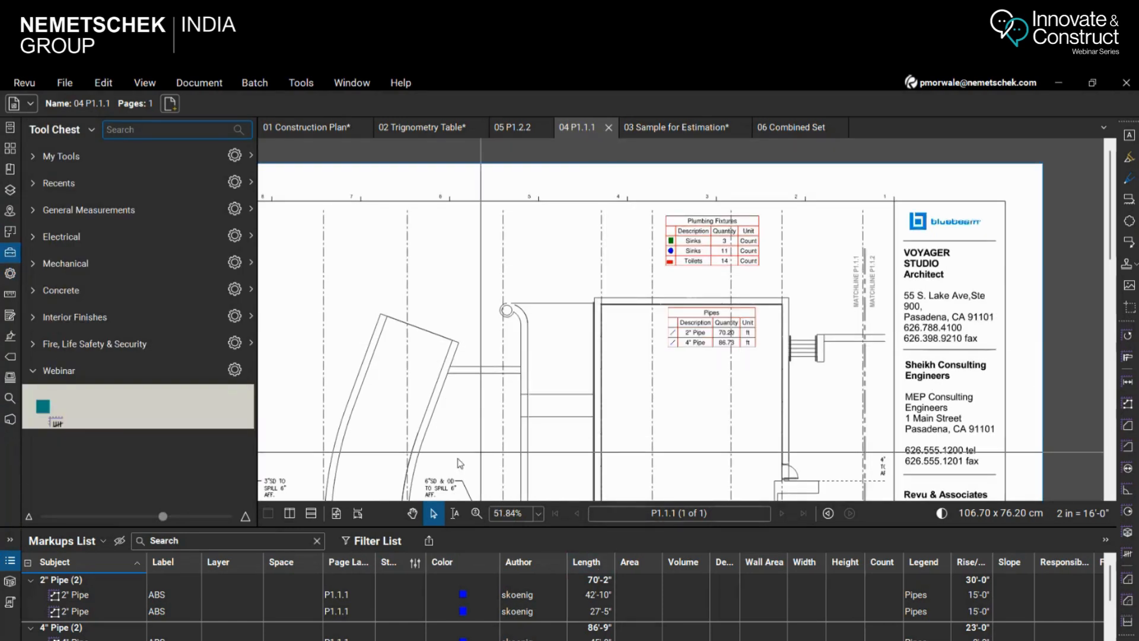
scroll(631, 499, "down", 3)
scroll(638, 324, "up", 7)
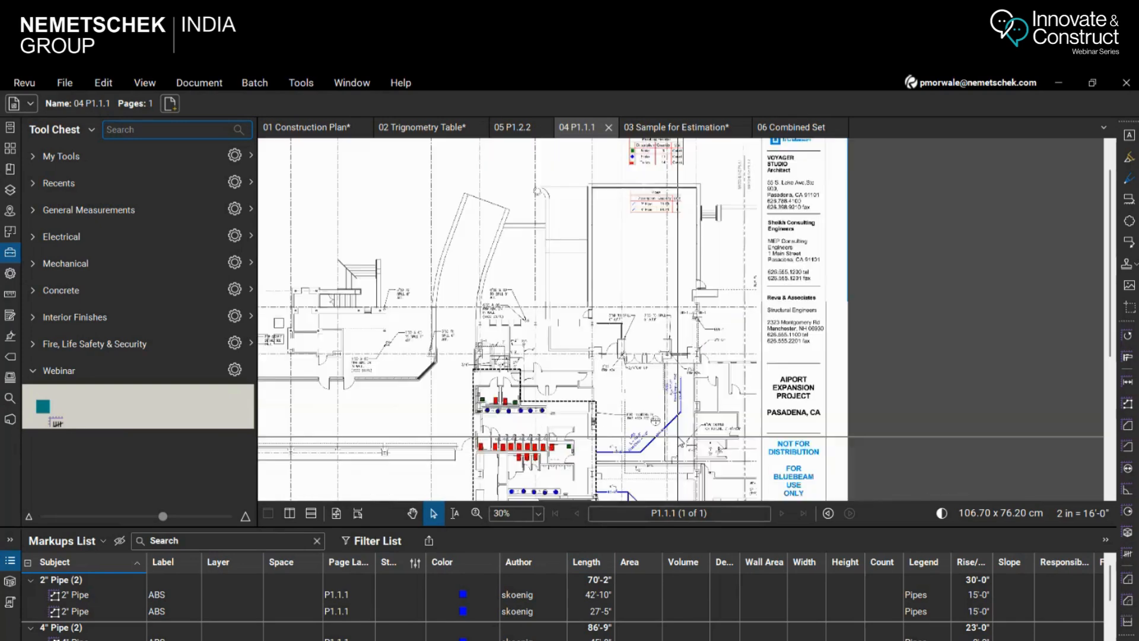
scroll(638, 324, "down", 3)
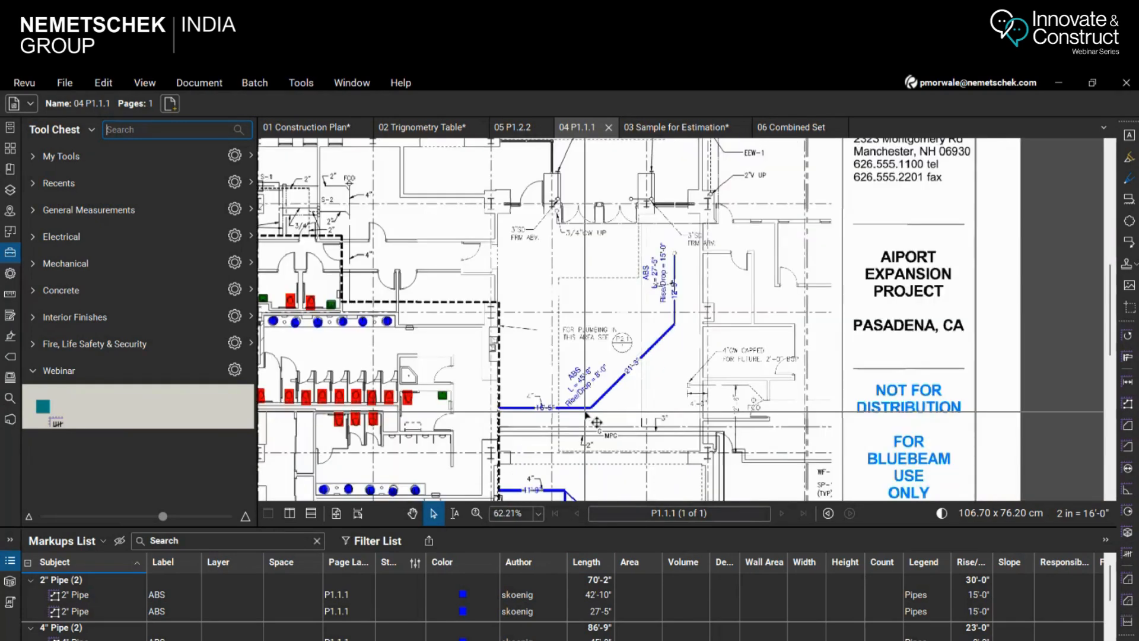
scroll(584, 422, "up", 3)
left_click(573, 410)
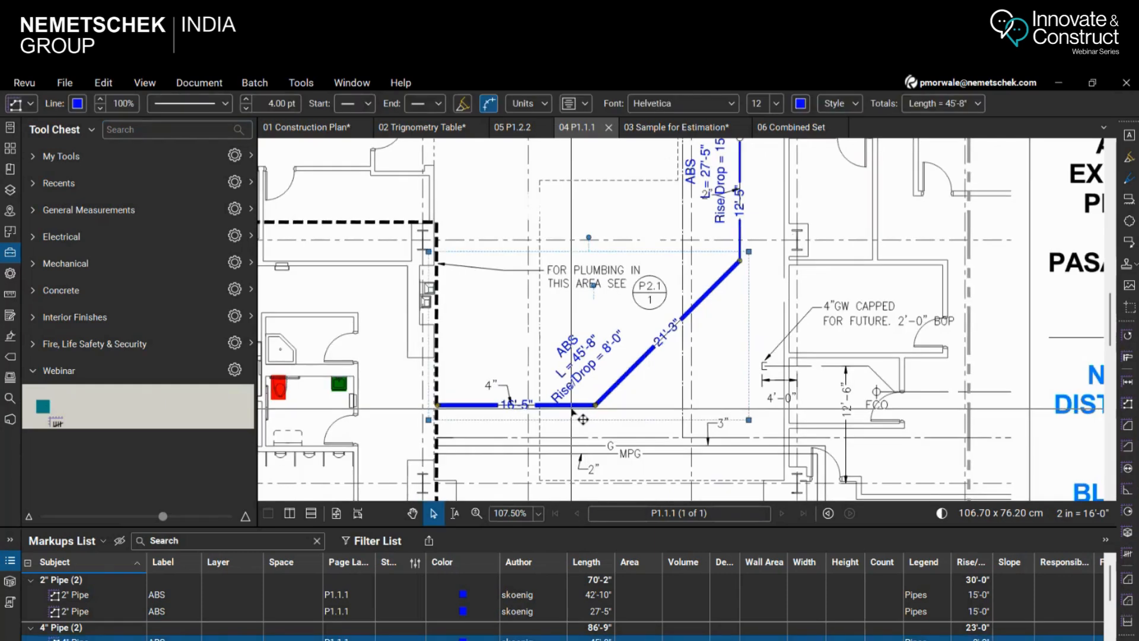
right_click(572, 408)
mouse_move(738, 627)
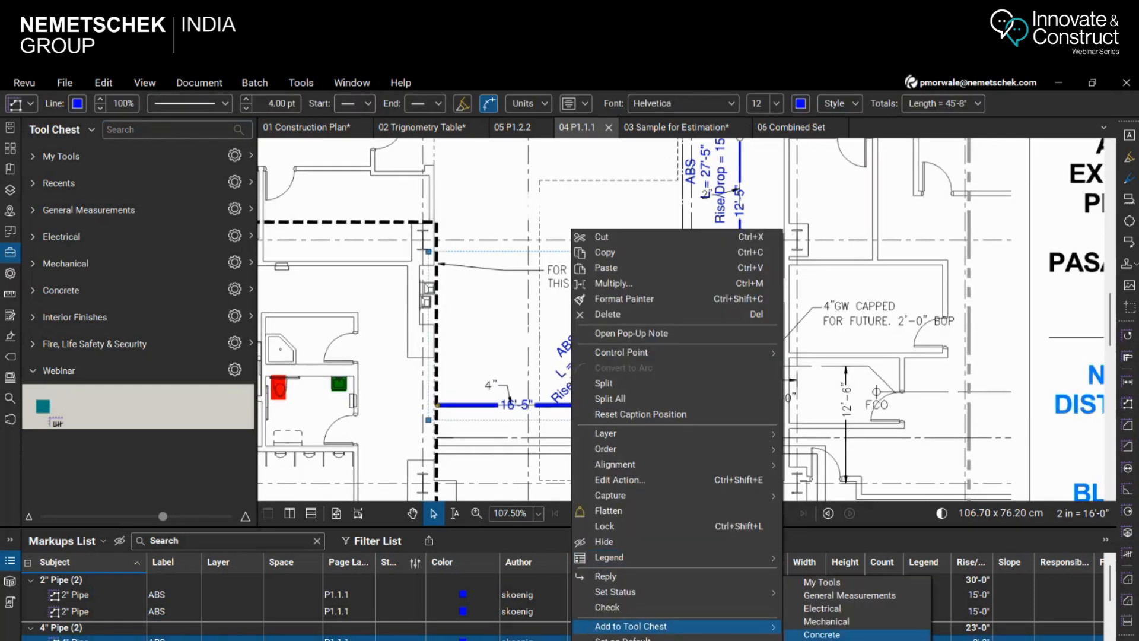
left_click(821, 640)
Preview the saved 4" Pipe tool as an exact copy over the drawing, and switch it to drawing new polylength runs
left_click(80, 416)
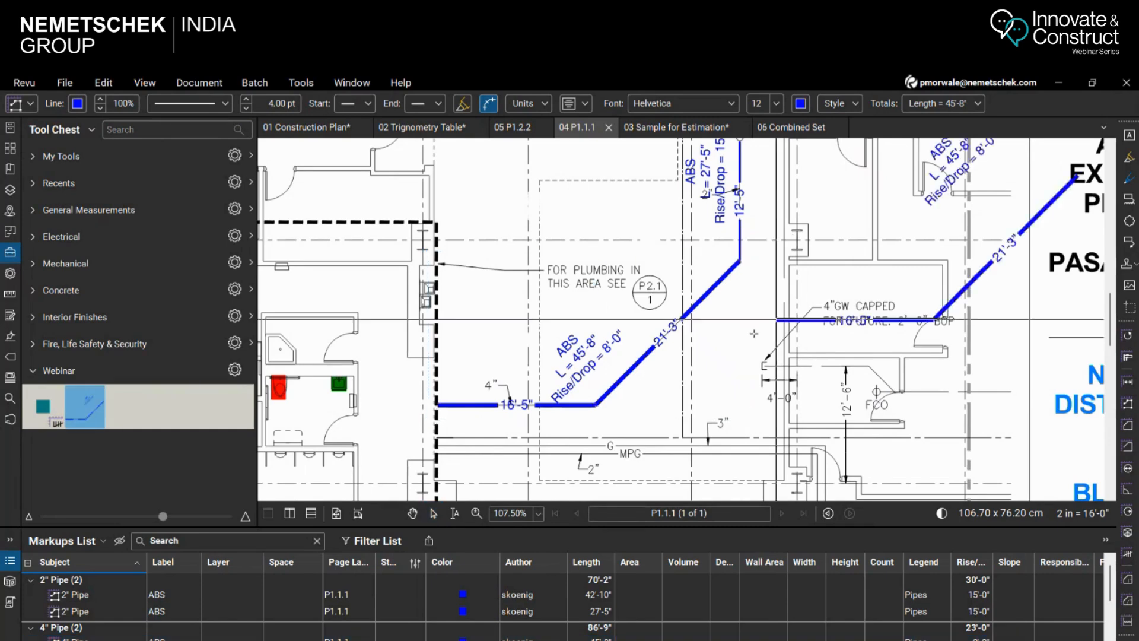
scroll(724, 372, "down", 5)
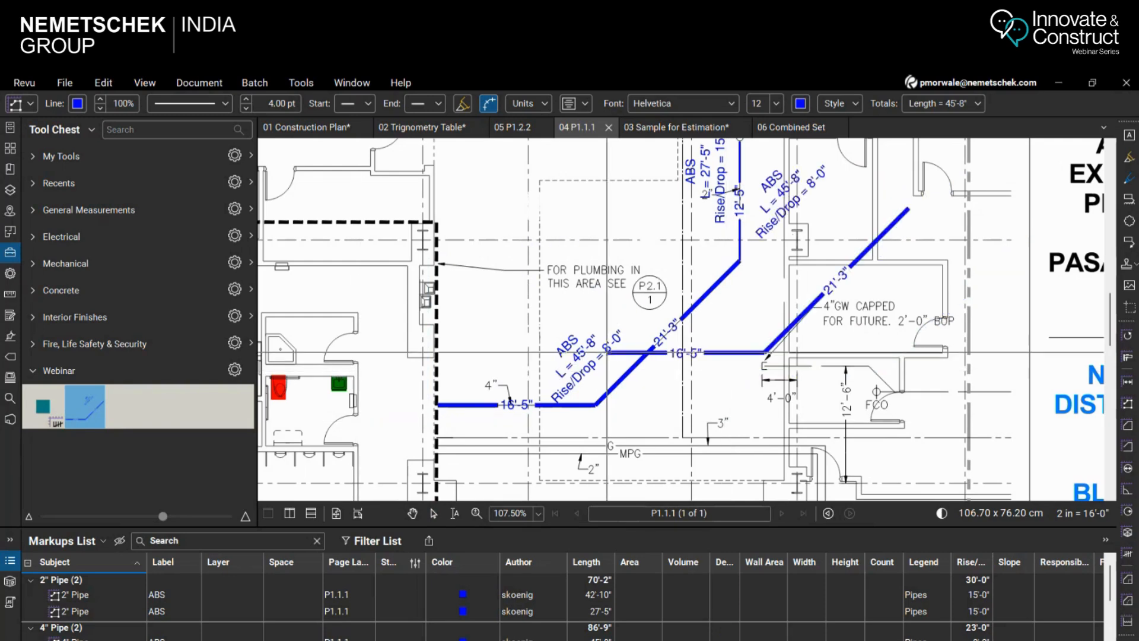
scroll(709, 281, "up", 1)
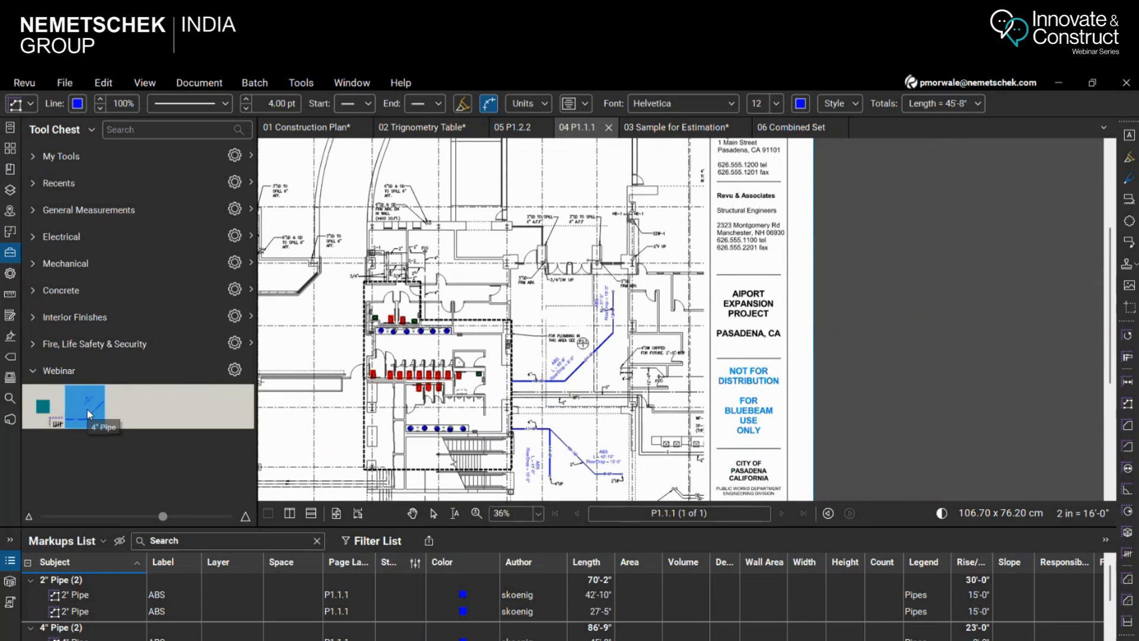
scroll(582, 226, "down", 3)
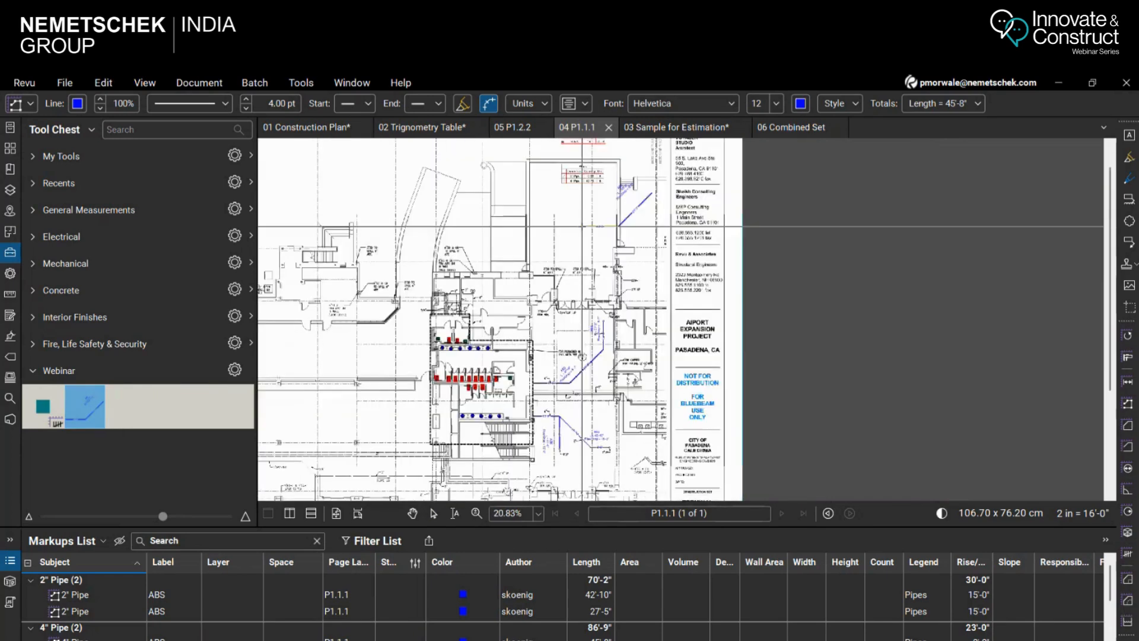
scroll(582, 226, "up", 7)
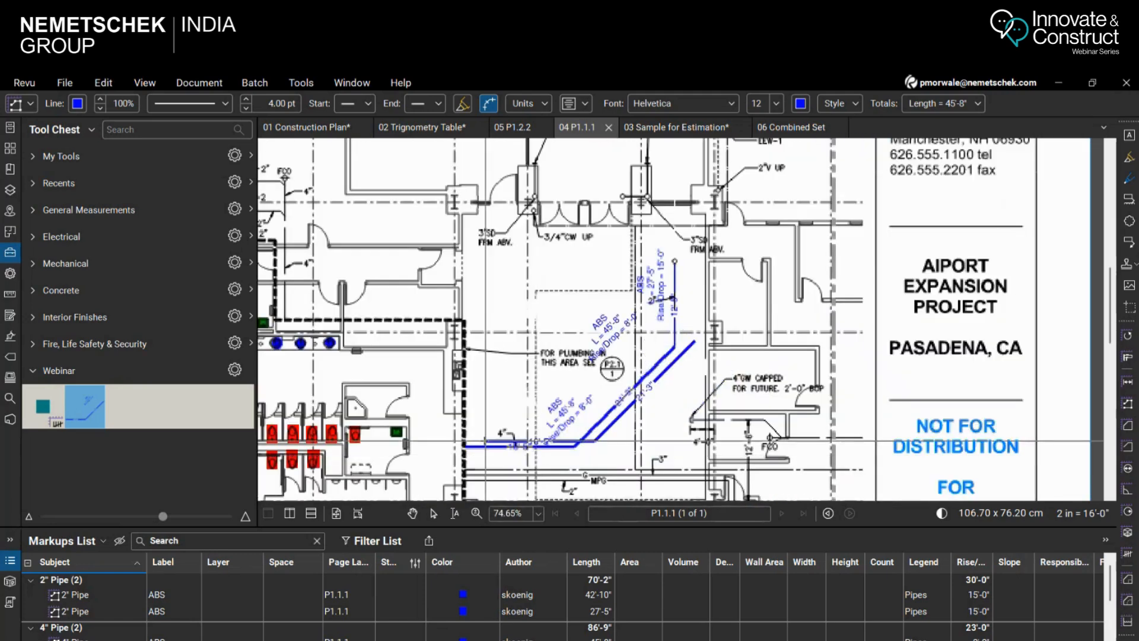
scroll(547, 458, "down", 4)
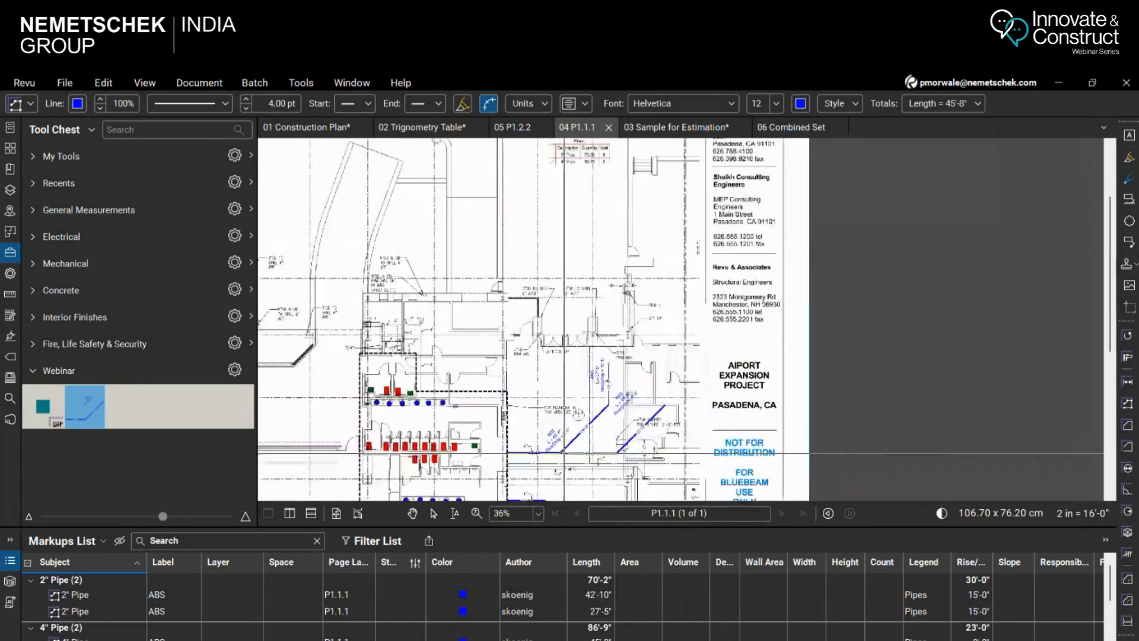
left_click(90, 407)
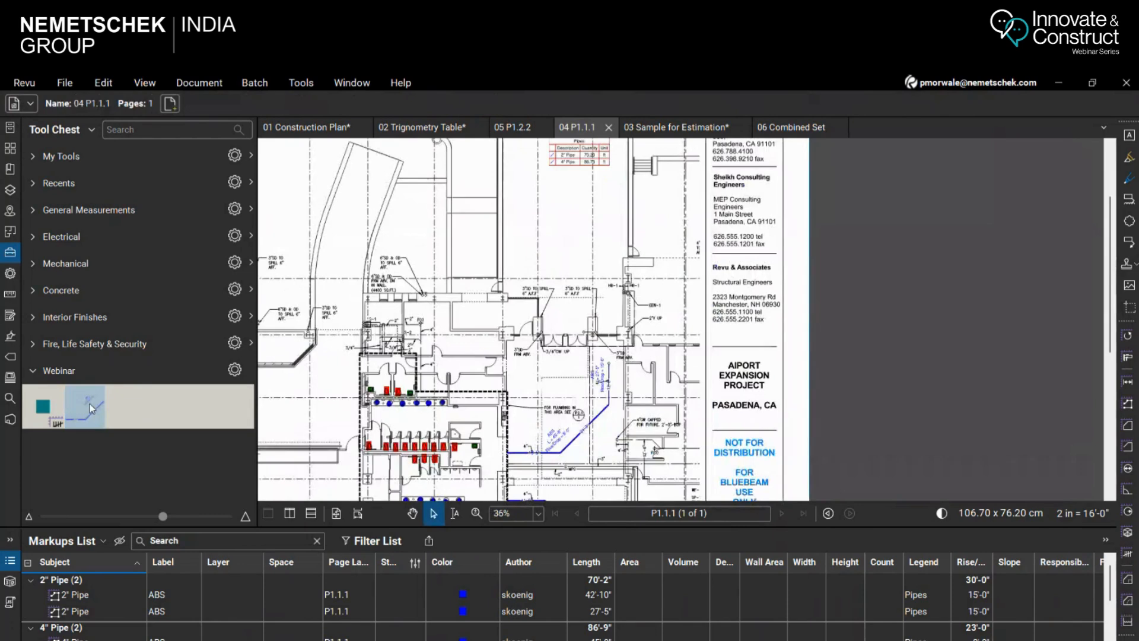
left_click(87, 424)
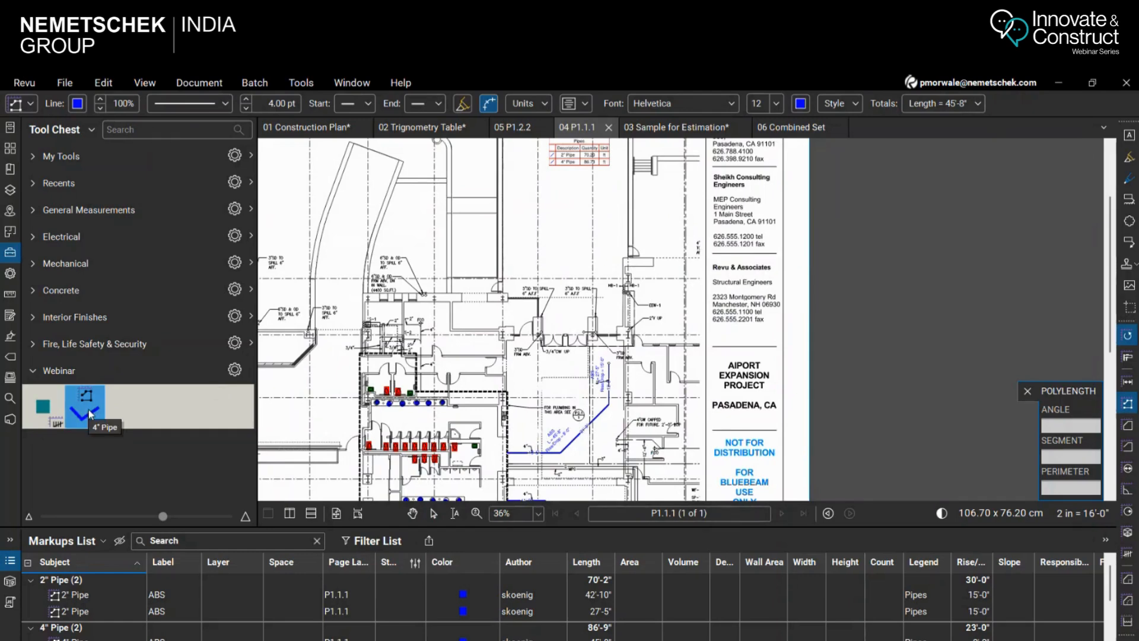
Draw a trial 4" pipe run below the Pipes legend, about 16'-1" horizontally and 8'-2" vertically, and check the legend's pipe quantities
scroll(590, 229, "up", 3)
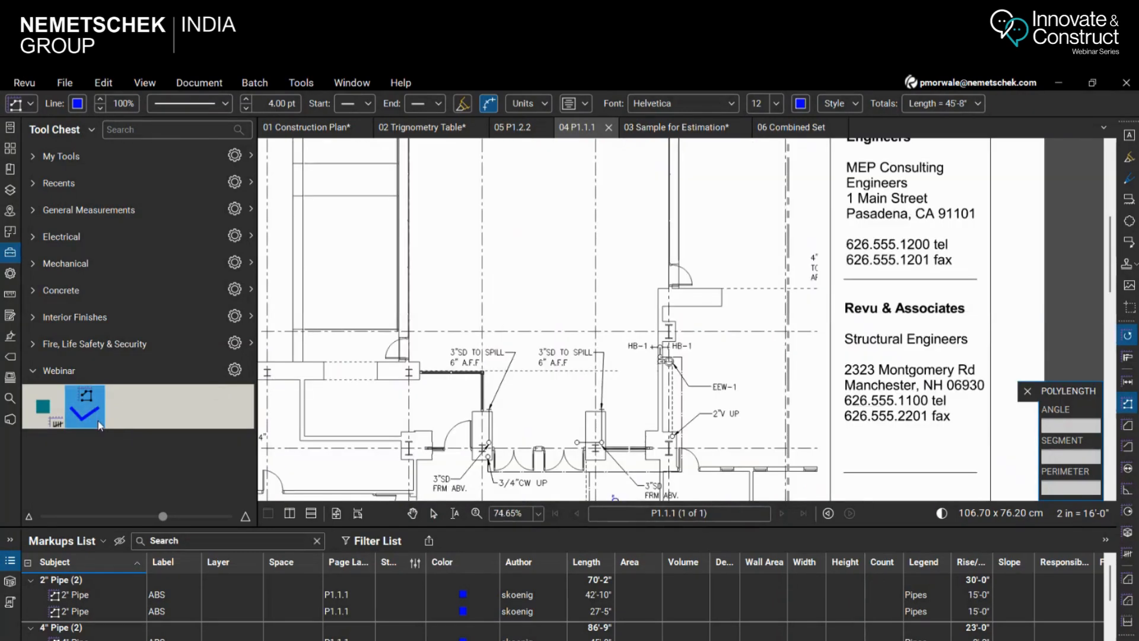
left_click(528, 246)
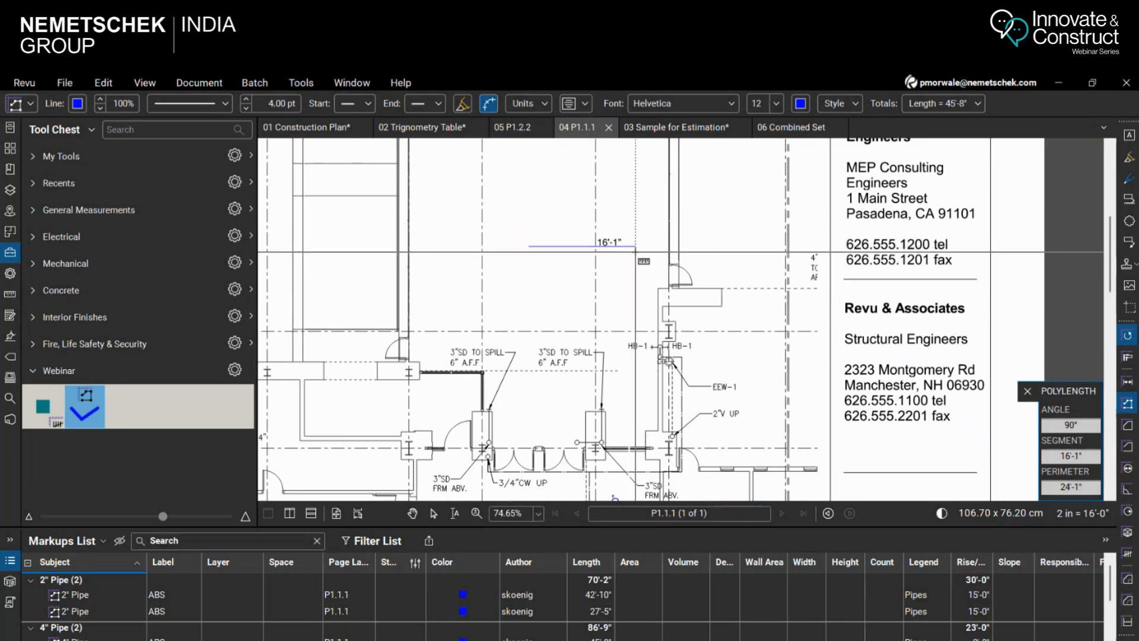
left_click(636, 248)
left_click(636, 192)
key("Return")
scroll(617, 308, "down", 3)
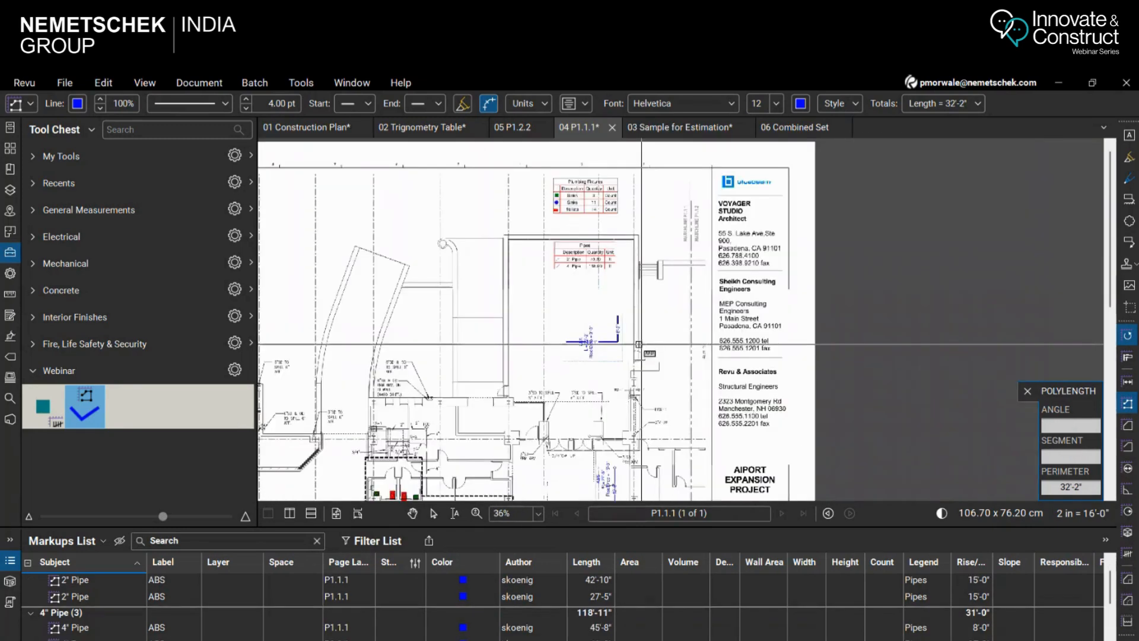
scroll(615, 295, "up", 2)
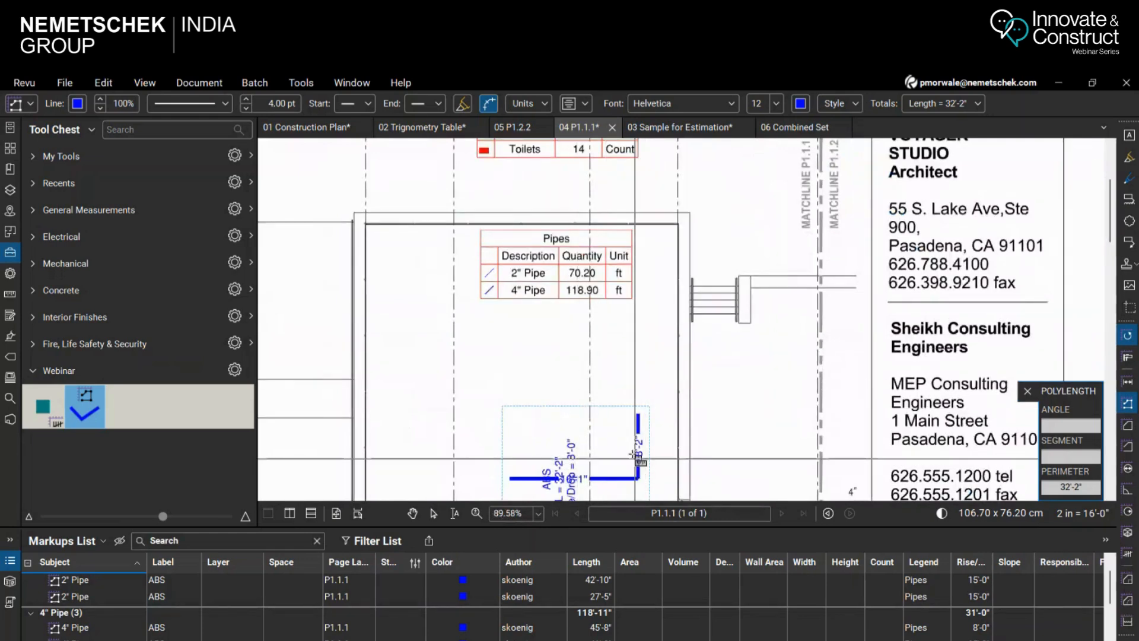
scroll(600, 331, "up", 1)
scroll(600, 331, "down", 1)
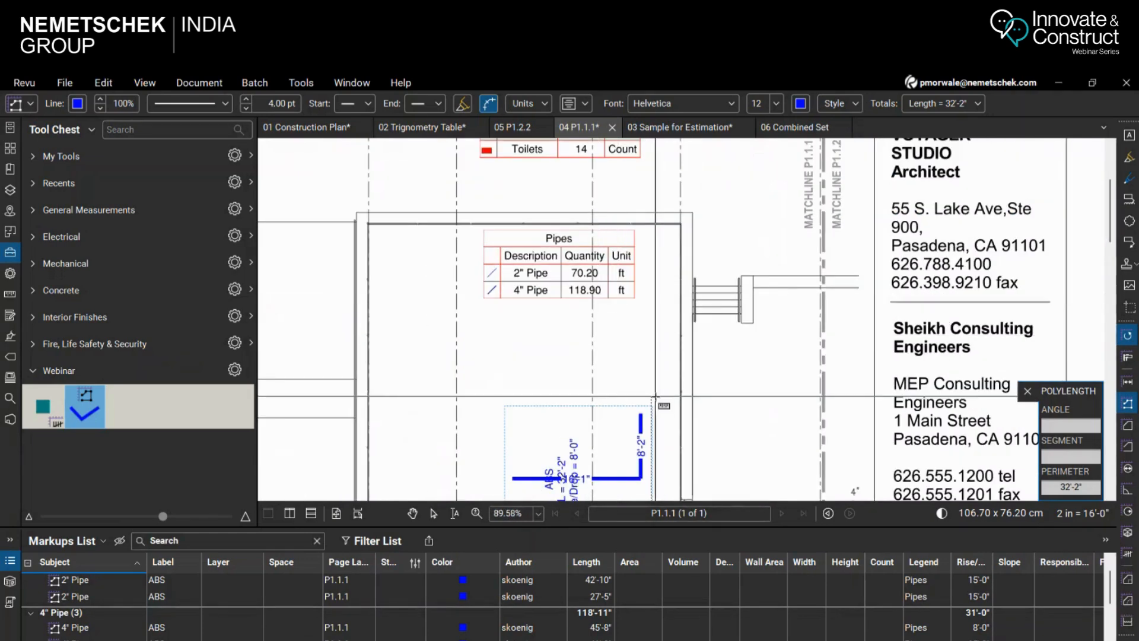
Delete the L-shaped trial 4" pipe run below the Pipes legend and check the legend's pipe quantities
key("Escape")
left_click(611, 479)
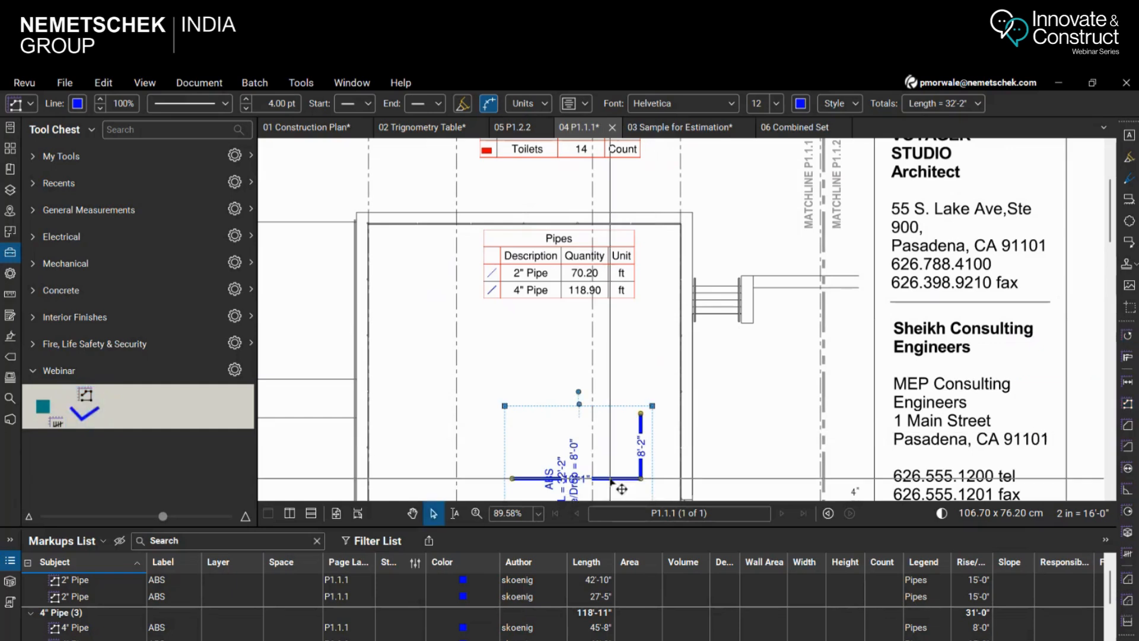
left_click(654, 455)
left_click(642, 460)
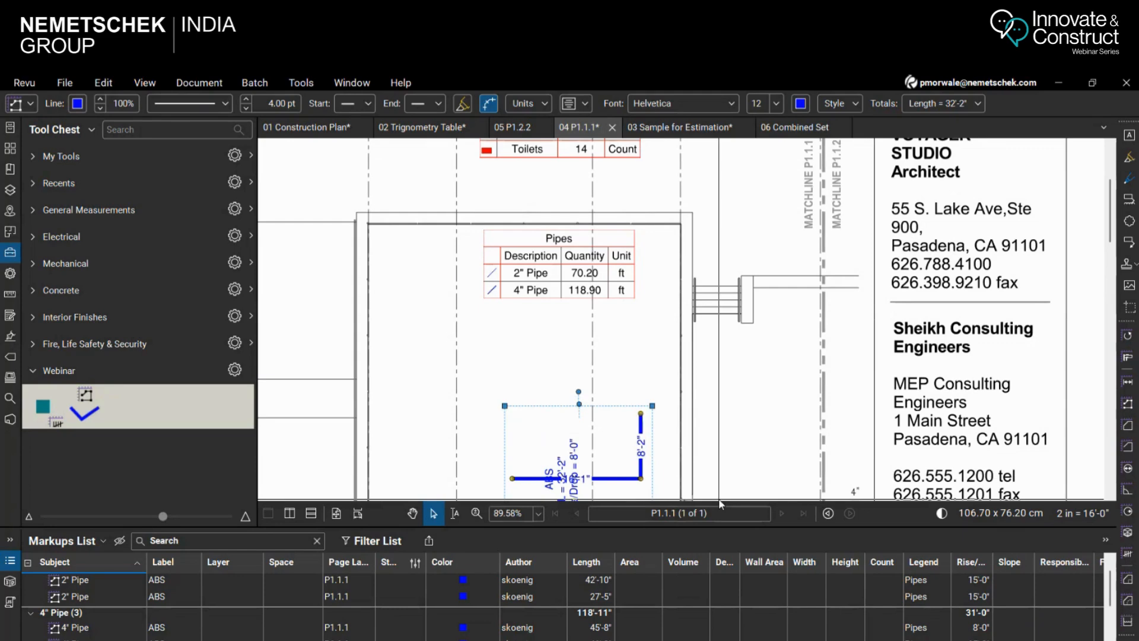
key("Delete")
scroll(578, 275, "up", 4)
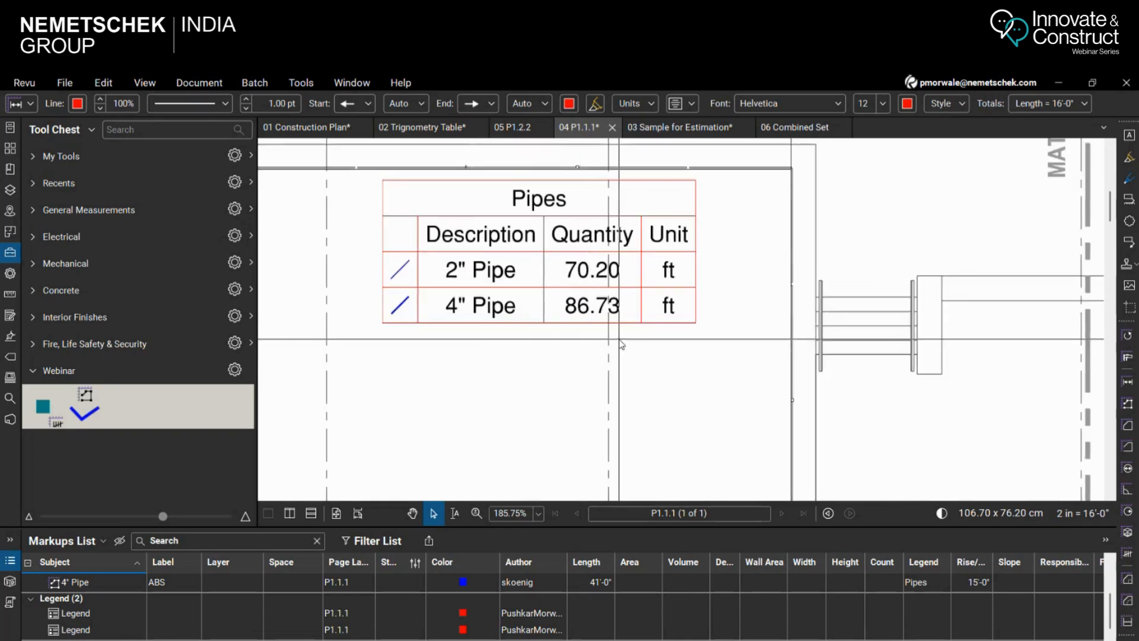
scroll(622, 344, "down", 5)
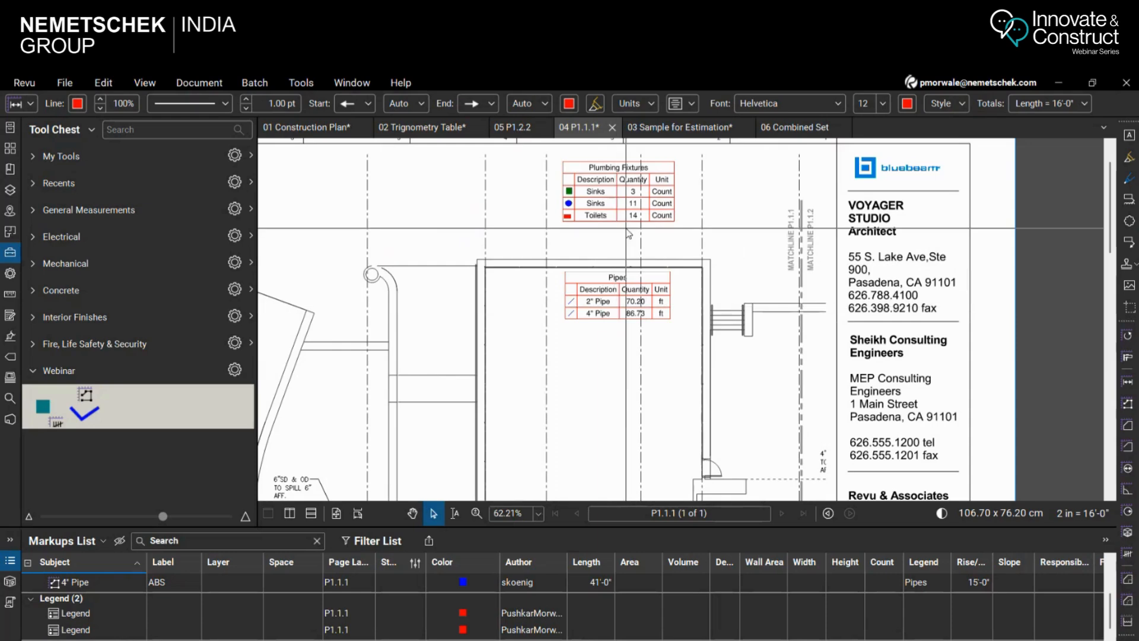
scroll(629, 233, "down", 5)
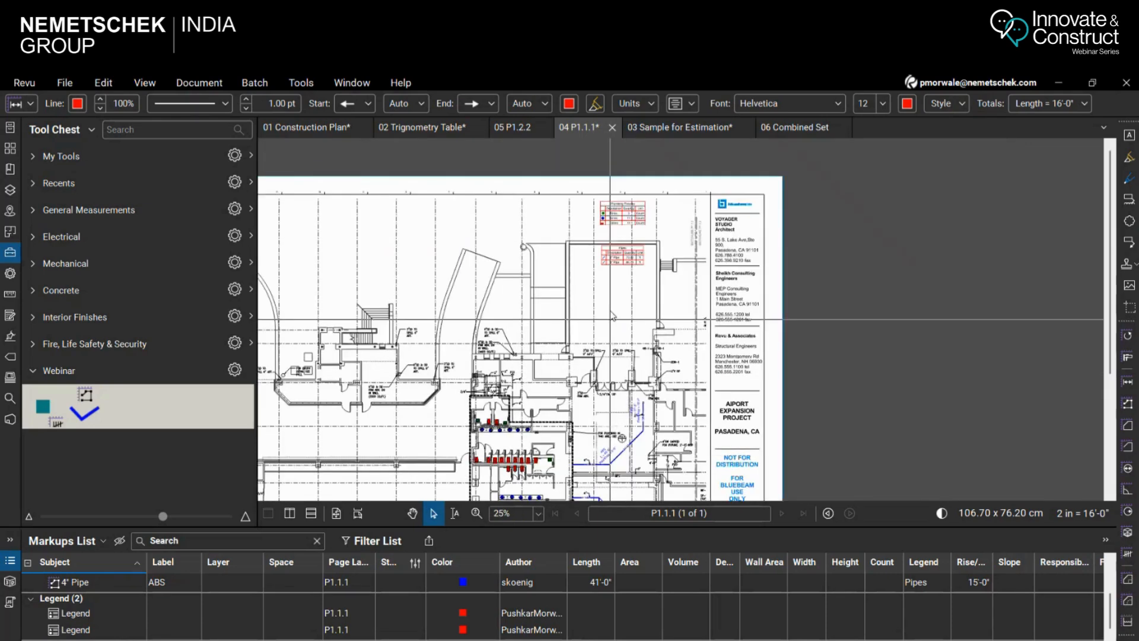
scroll(613, 316, "up", 3)
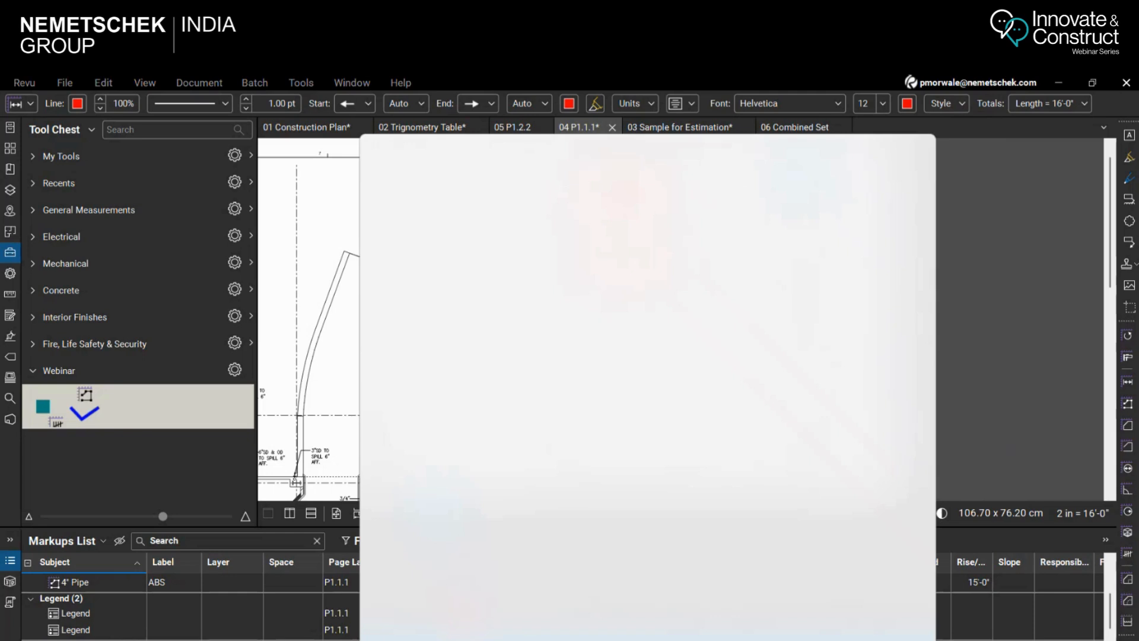
key("Escape")
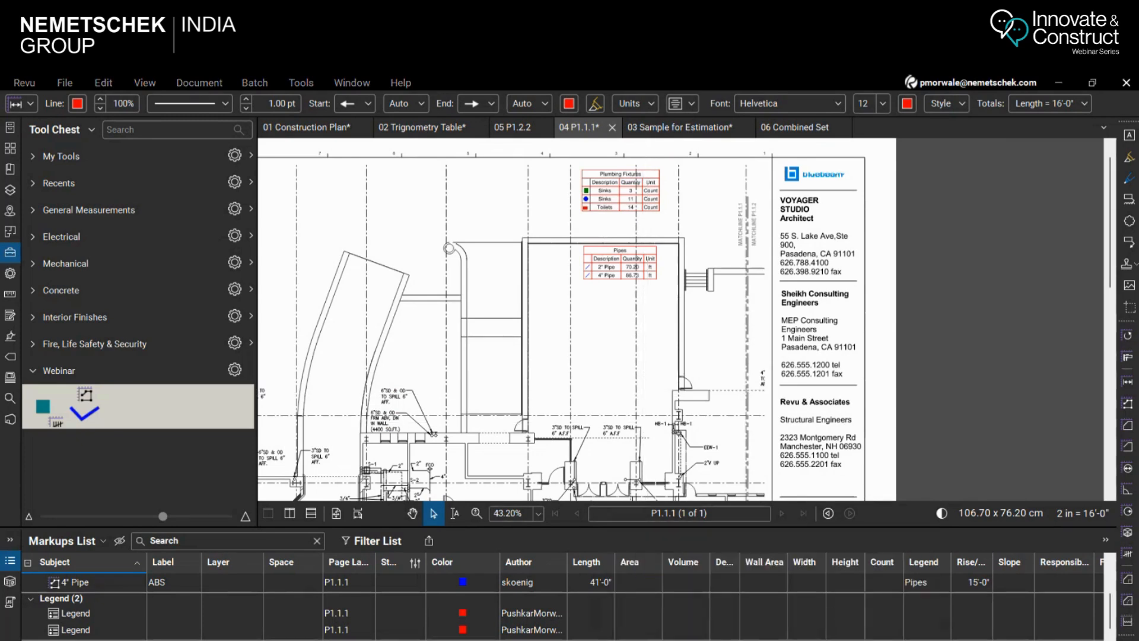
Switch to File Explorer, bring up the Quantity Takeoff folder and clear its file selection
mouse_move(771, 640)
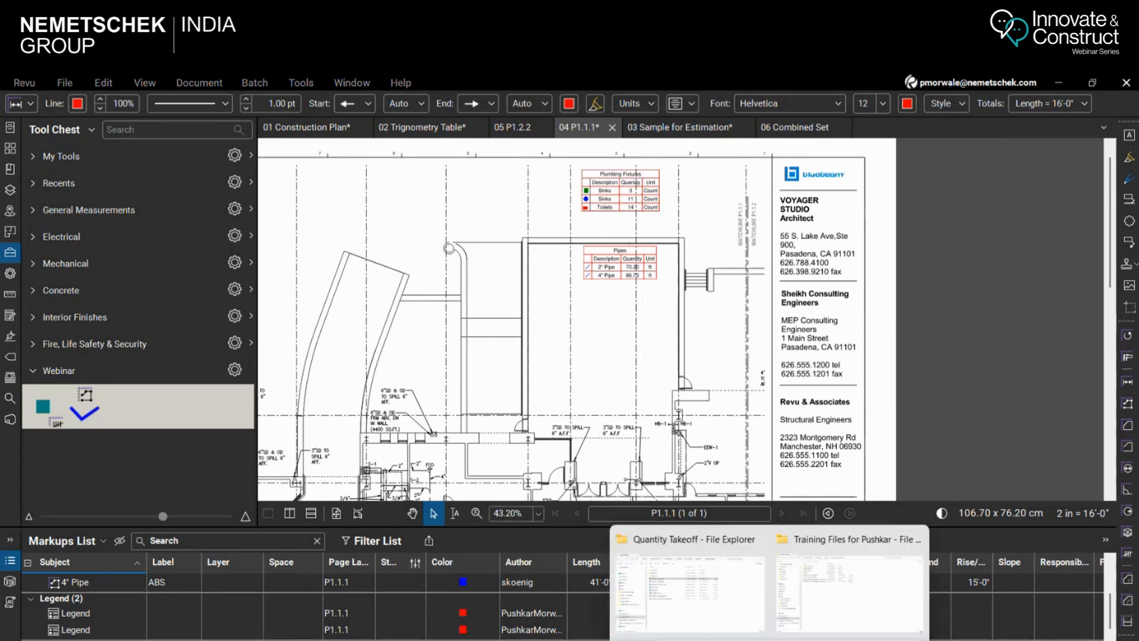
left_click(854, 605)
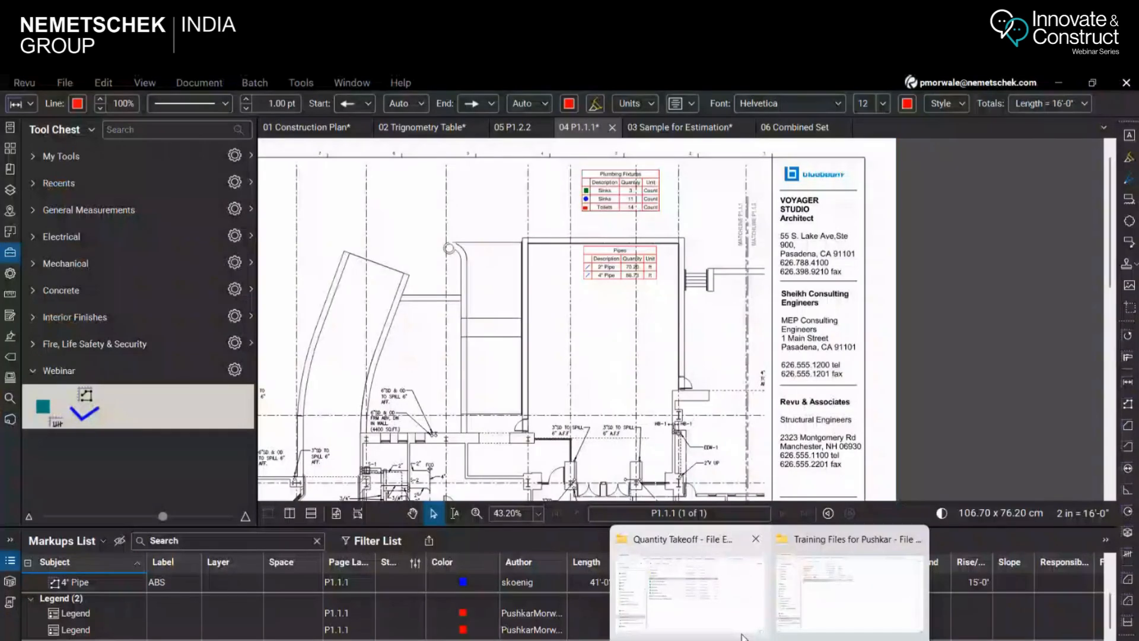
left_click(742, 634)
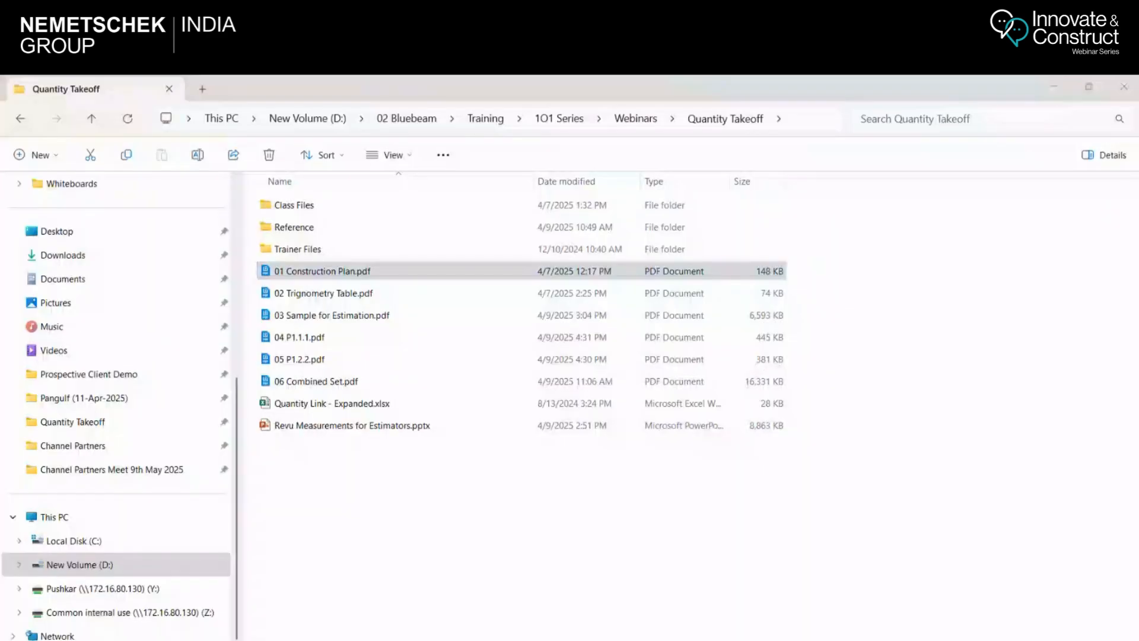
left_click(432, 542)
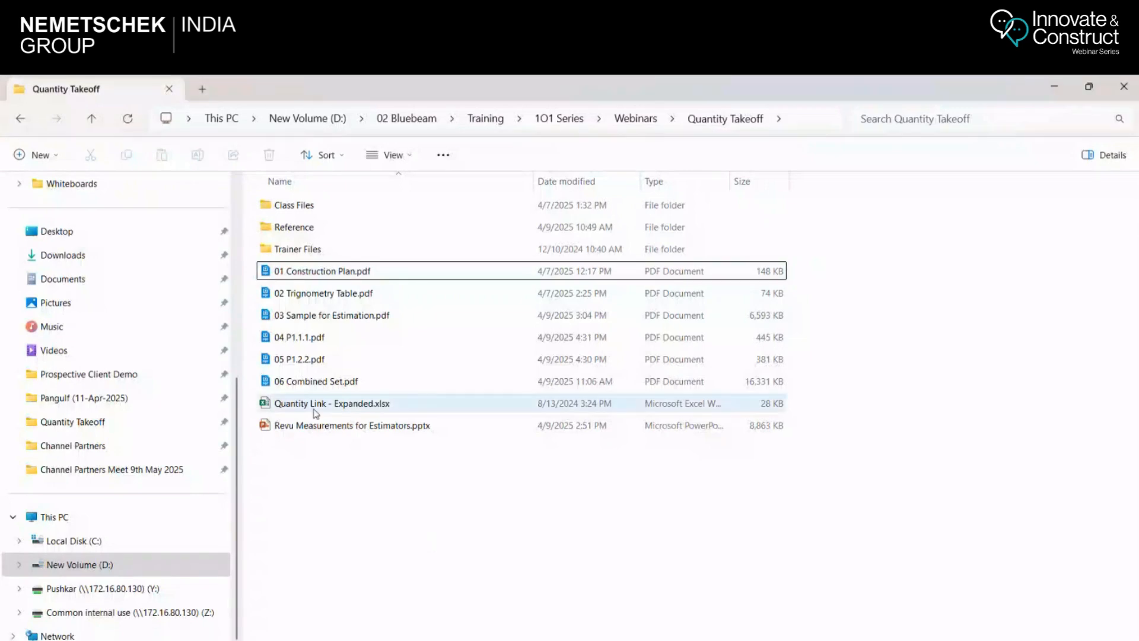
Open the Quantity Link - Expanded.xlsx workbook in Excel and place it side by side with the 04 P1.1.1 drawing in Bluebeam Revu
double_click(347, 403)
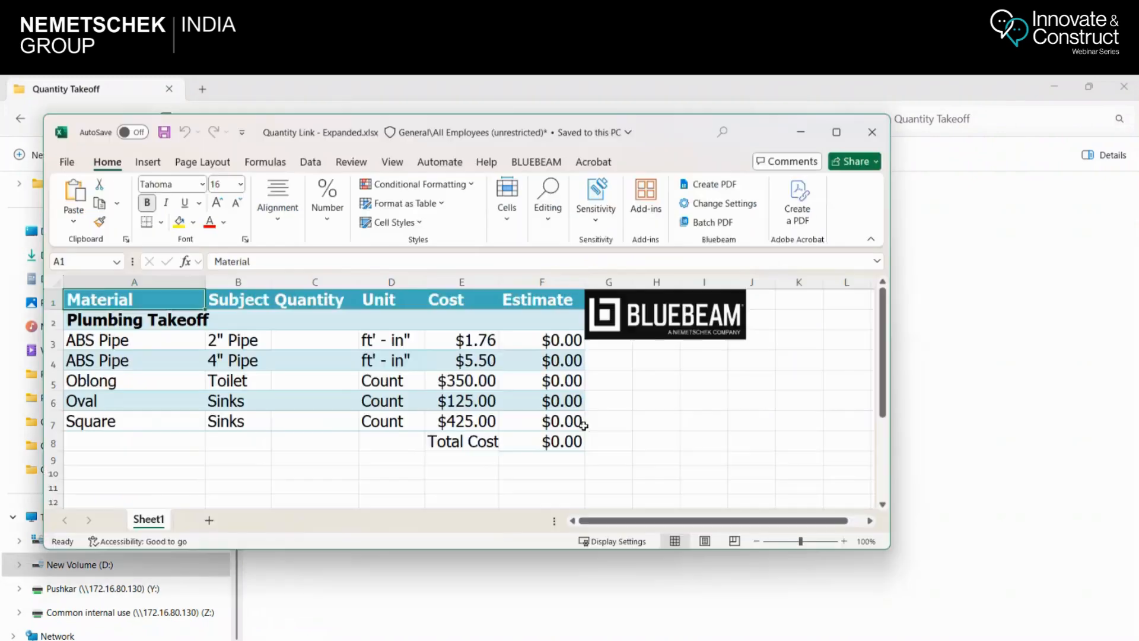
left_click(836, 132)
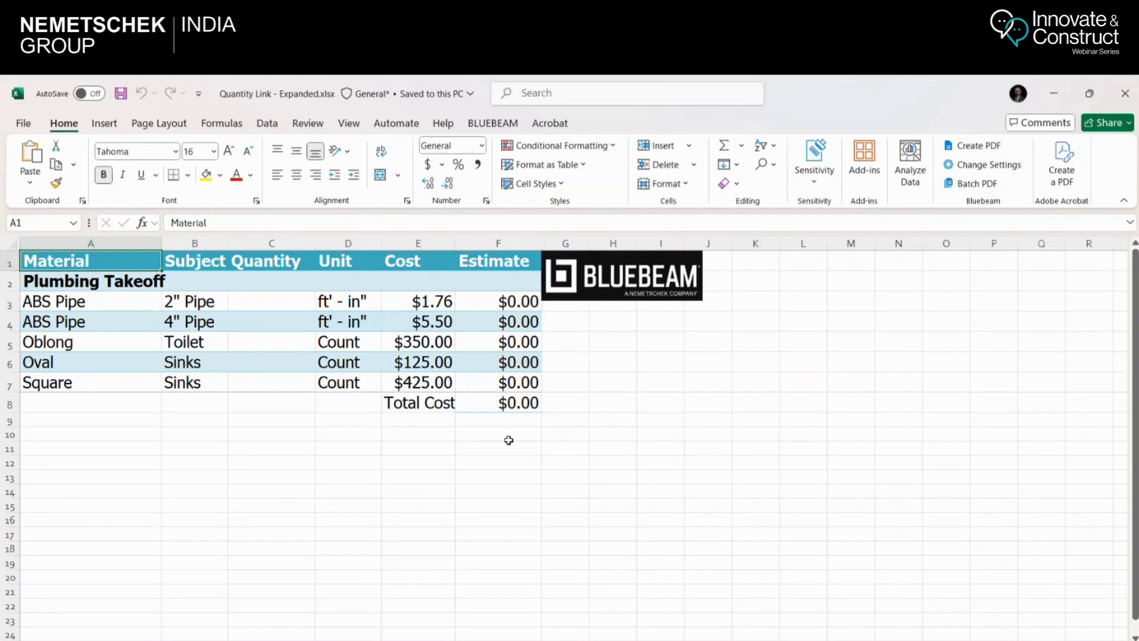
left_click(254, 303)
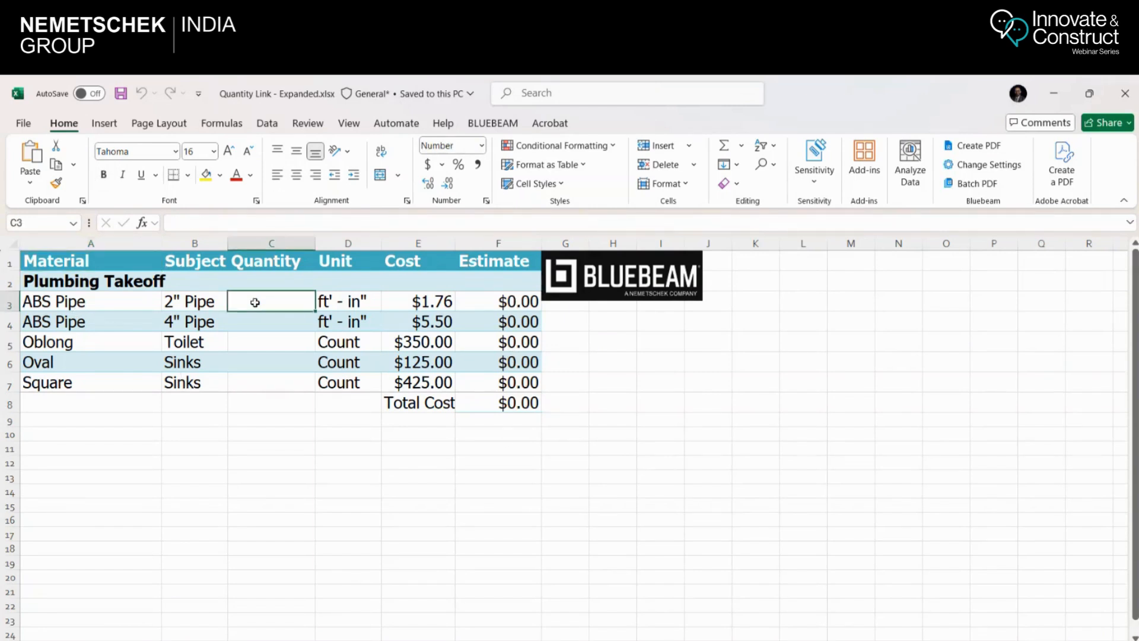
mouse_move(1090, 98)
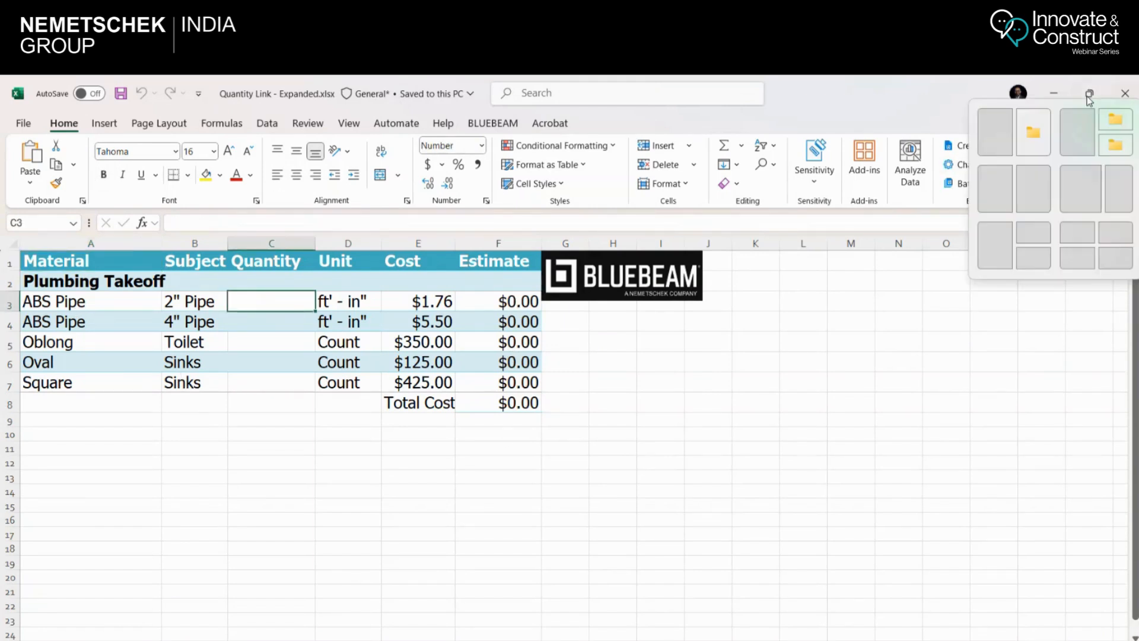
left_click(995, 189)
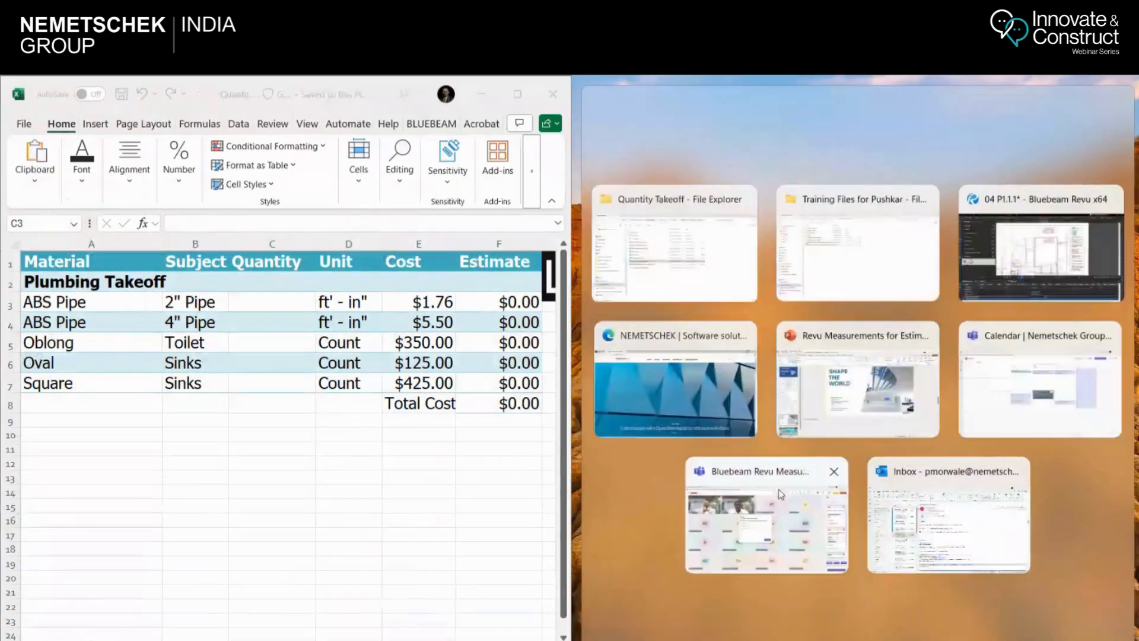
left_click(1038, 249)
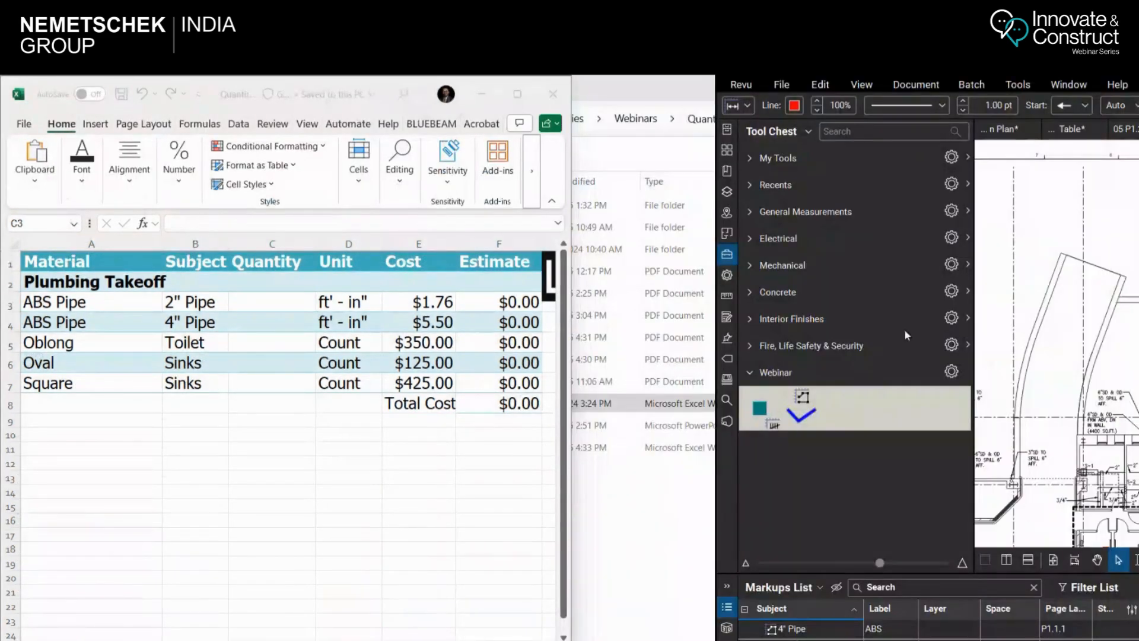
Widen the Revu window to meet the workbook and narrow the Tool Chest, with the Plumbing Fixtures and Pipes legends enlarged in view
left_click_drag(716, 458, 571, 458)
scroll(1138, 240, "up", 5)
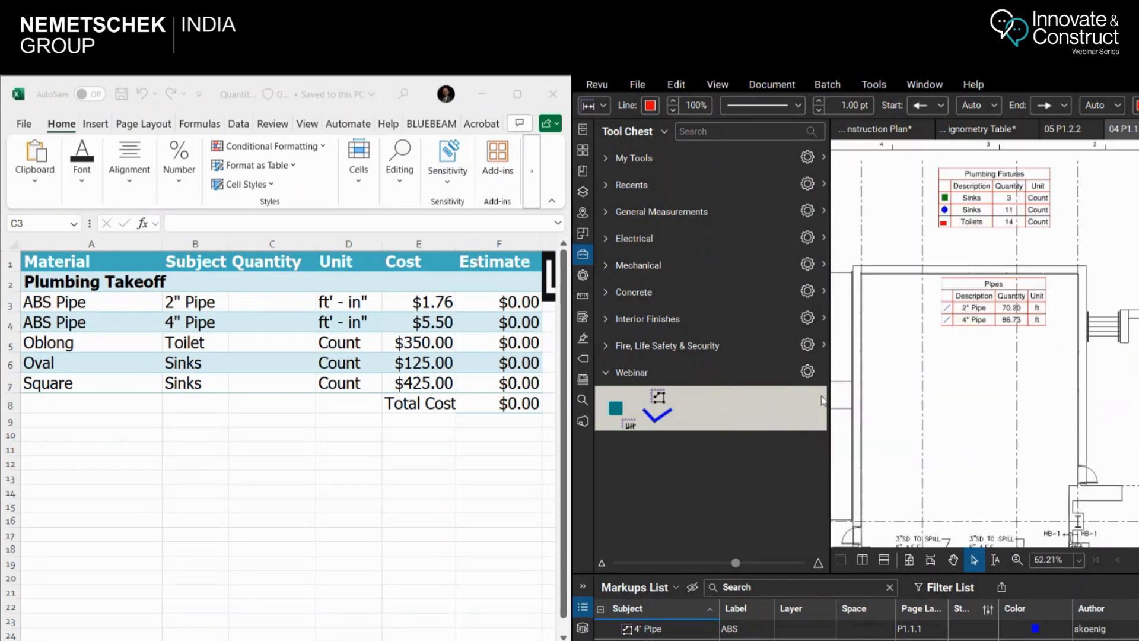
left_click_drag(822, 400, 703, 399)
scroll(852, 188, "up", 4)
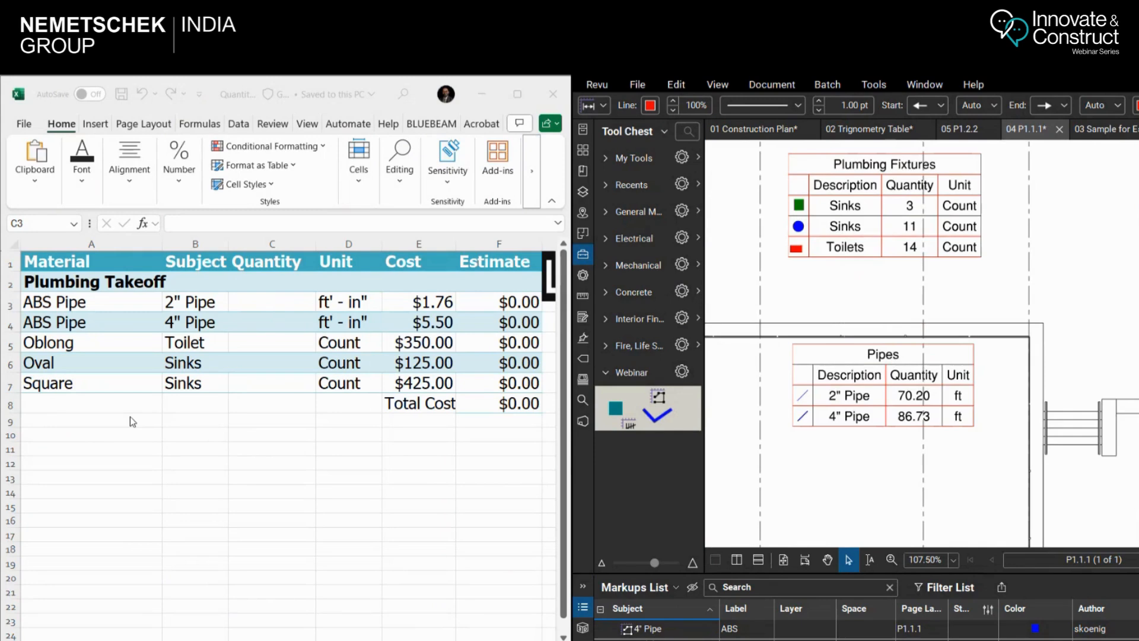
Start creating a Quantity Link in the 2" Pipe quantity cell C3 and bring up the file selection for adding source PDFs
left_click(237, 301)
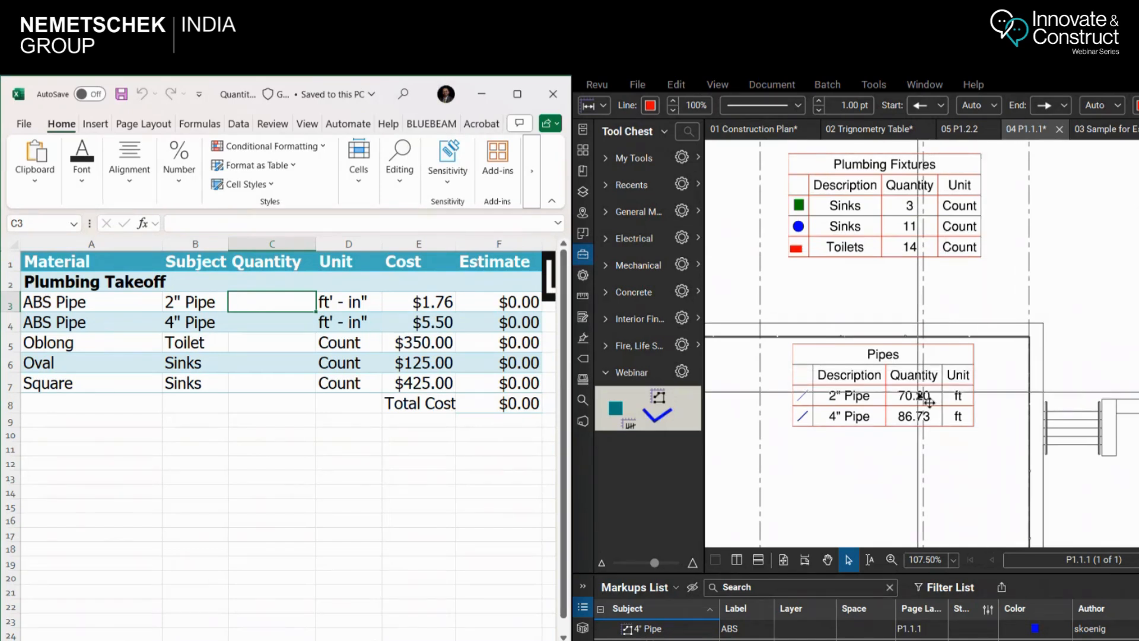
right_click(276, 303)
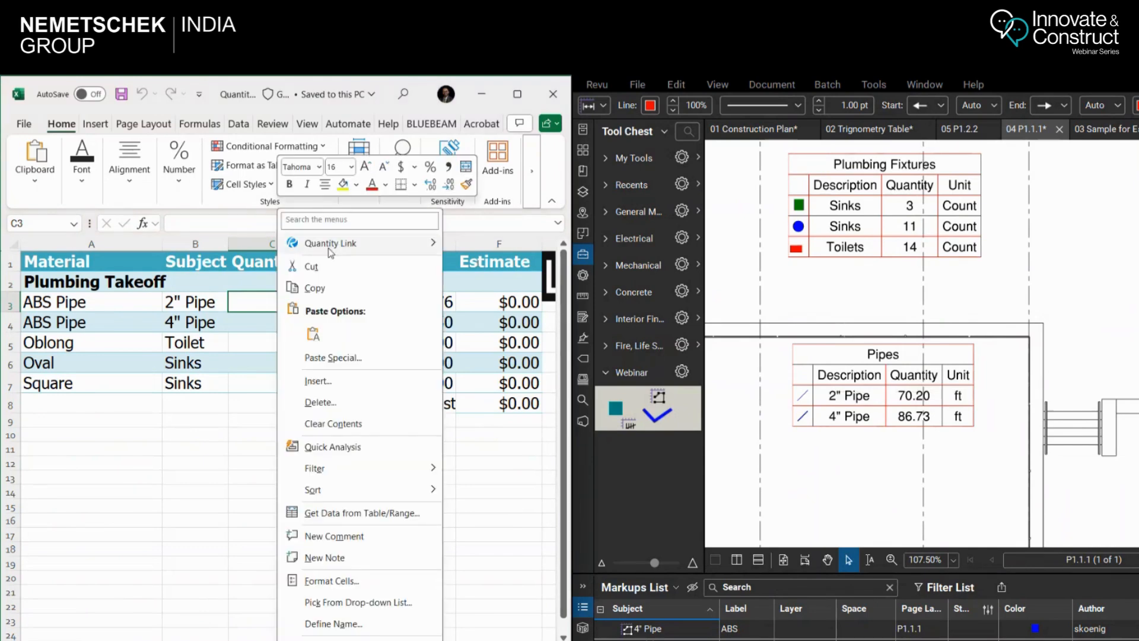
mouse_move(345, 248)
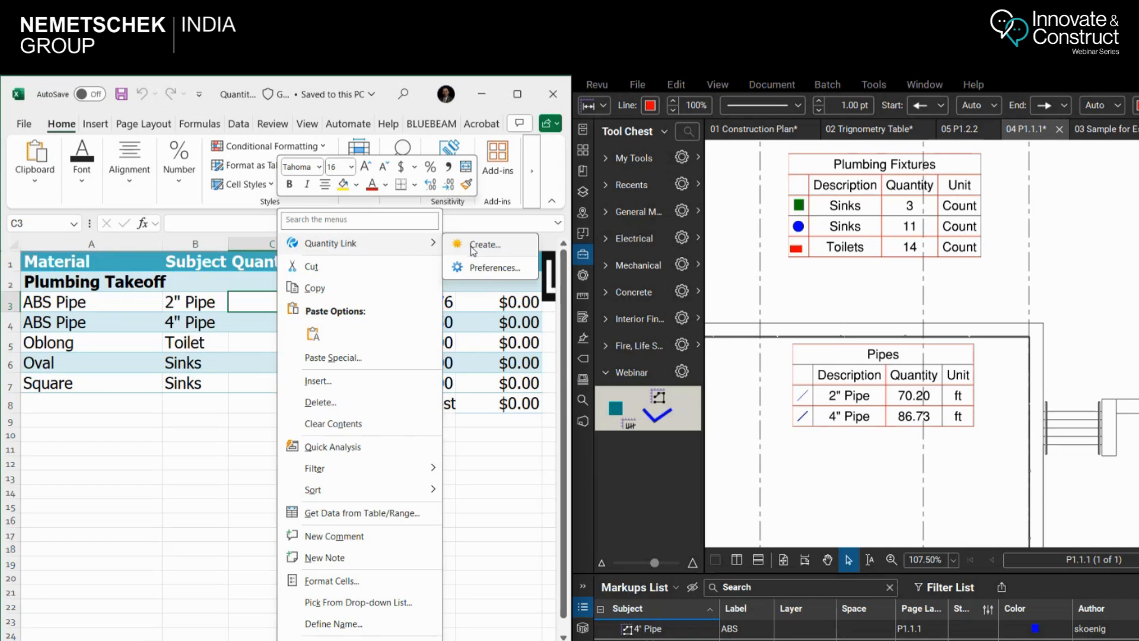
left_click(477, 250)
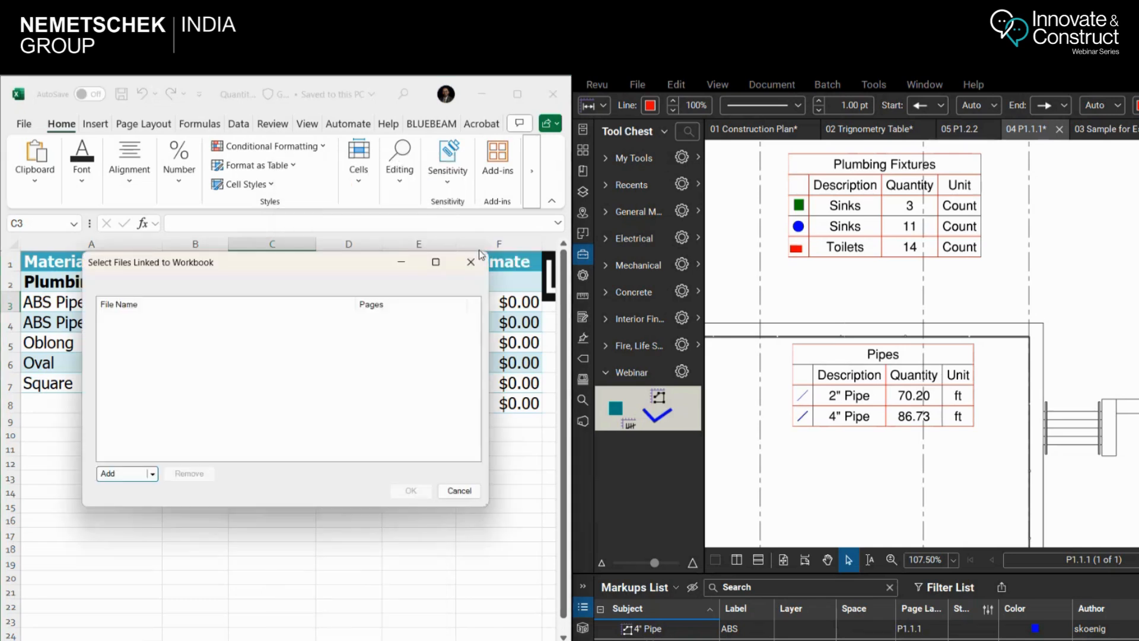
left_click(129, 478)
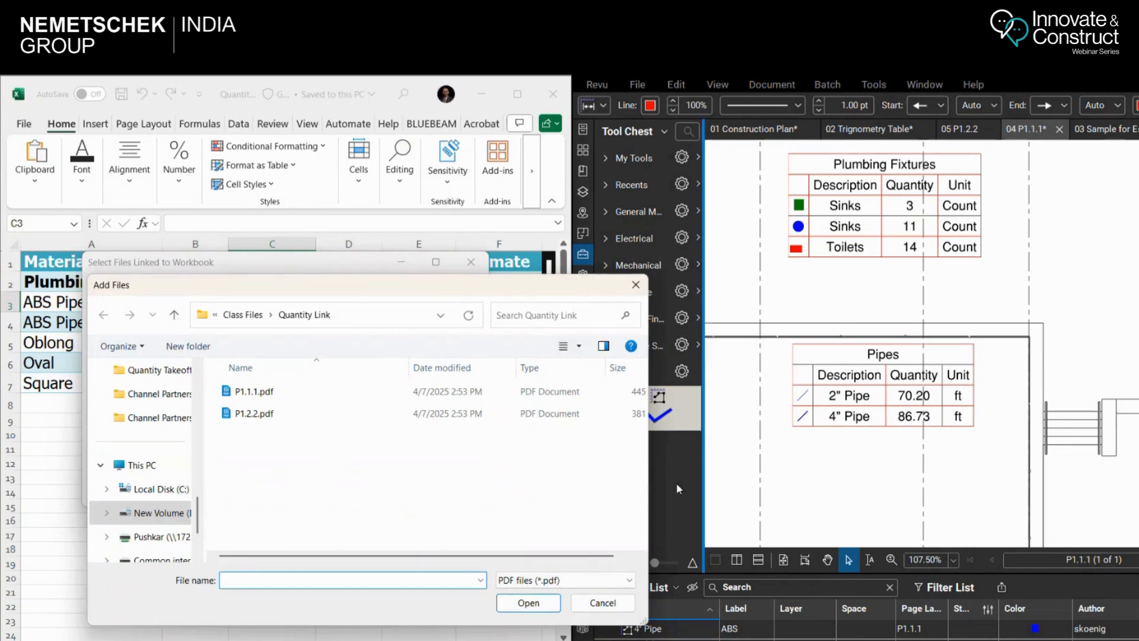
Browse on New Volume (D:) to the folder 02 Bluebeam > Training > 1O1 Series > Webinars > Quantity Takeoff
left_click(141, 514)
double_click(302, 439)
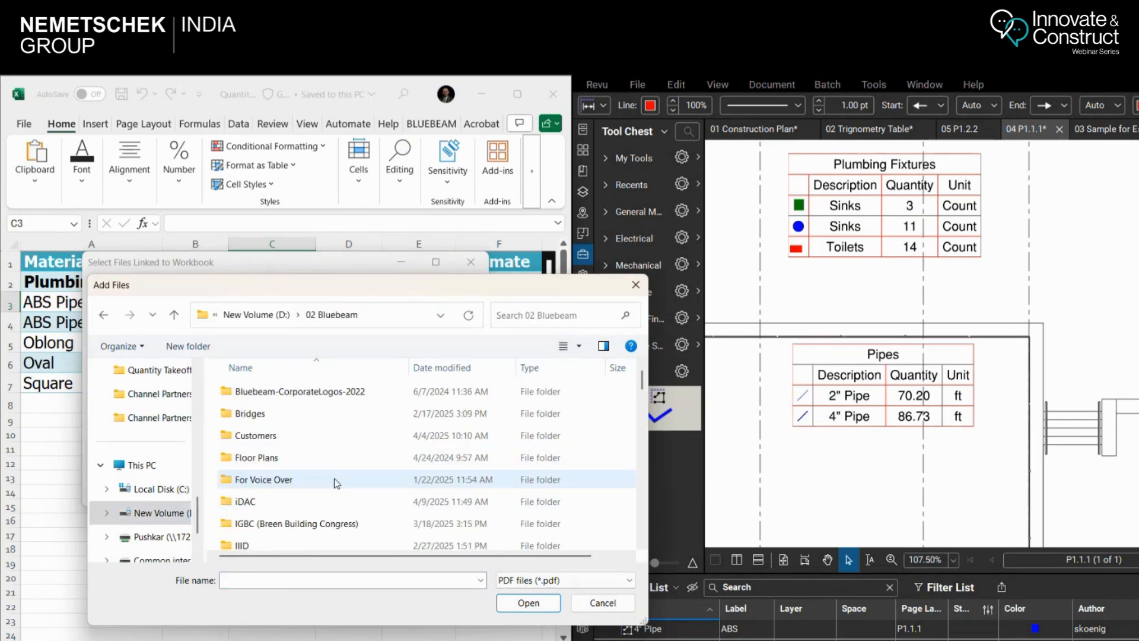
scroll(336, 484, "down", 10)
scroll(336, 482, "down", 5)
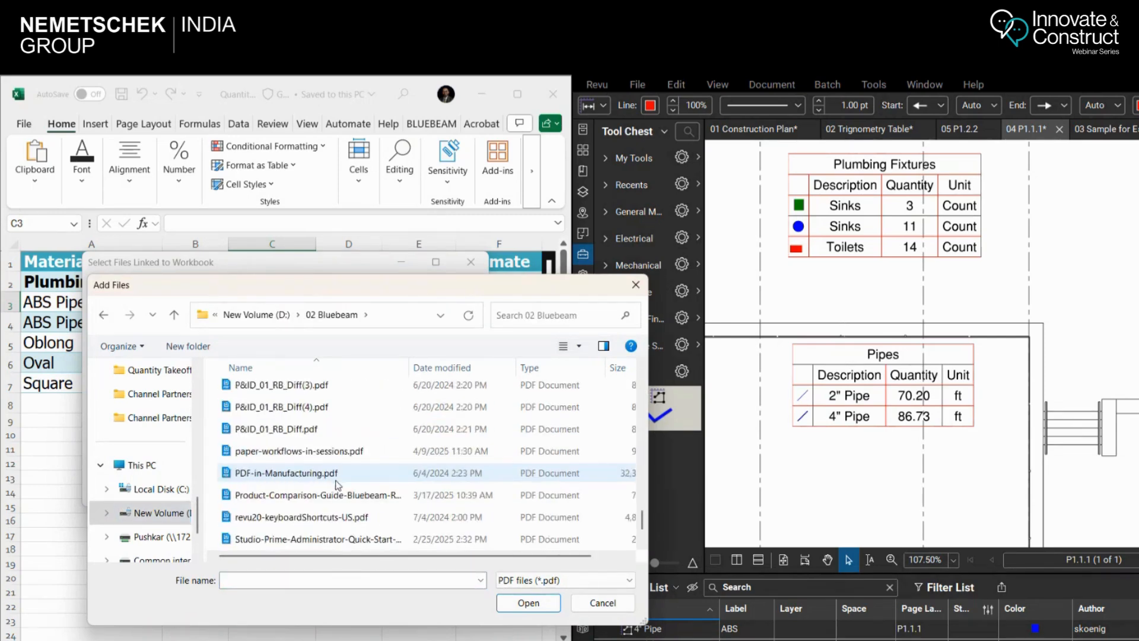
scroll(320, 477, "up", 10)
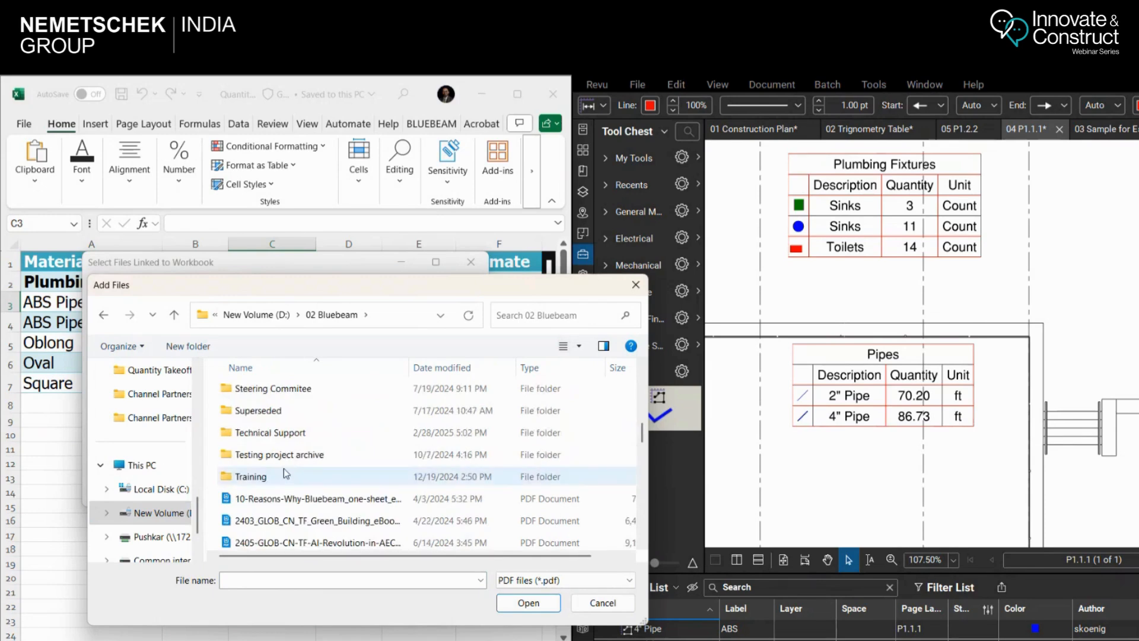
double_click(291, 475)
left_click(279, 394)
double_click(279, 394)
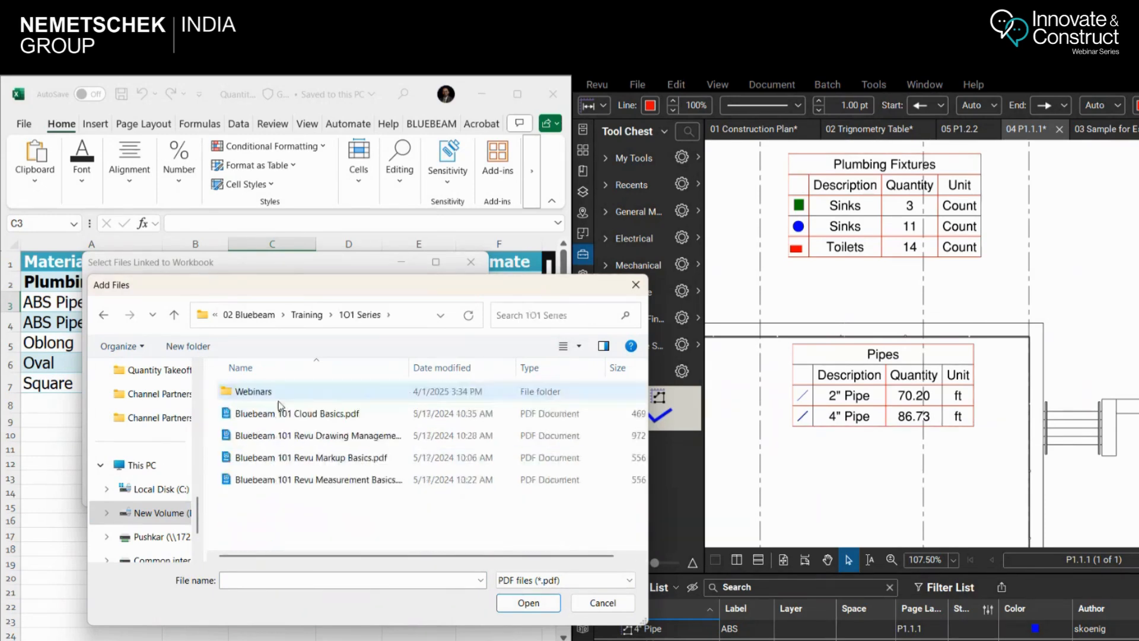
double_click(279, 394)
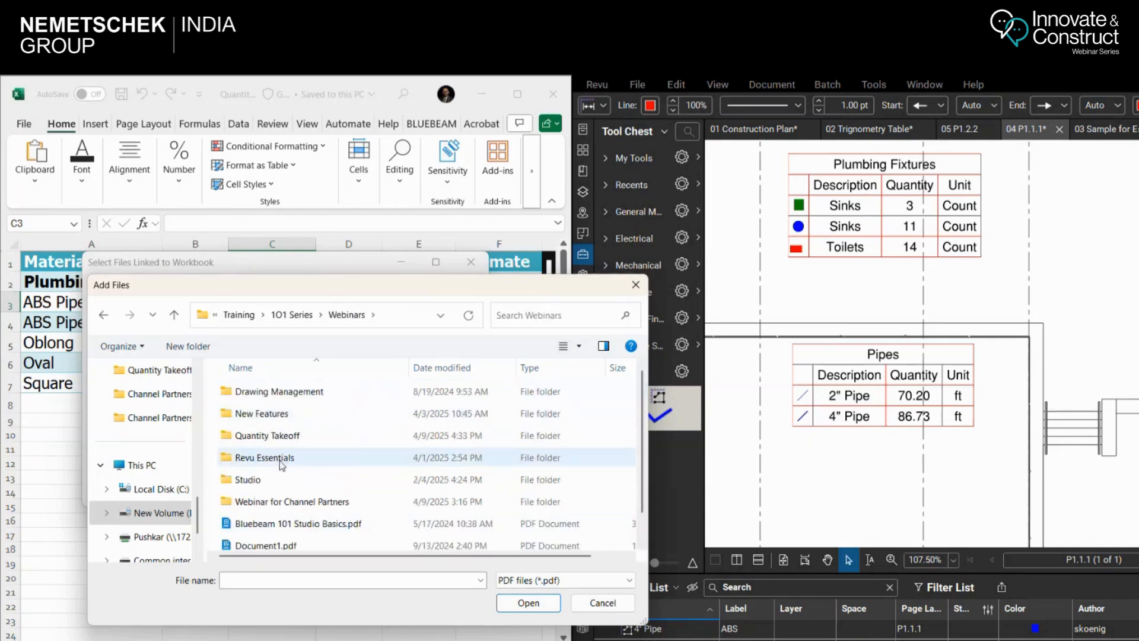
double_click(291, 437)
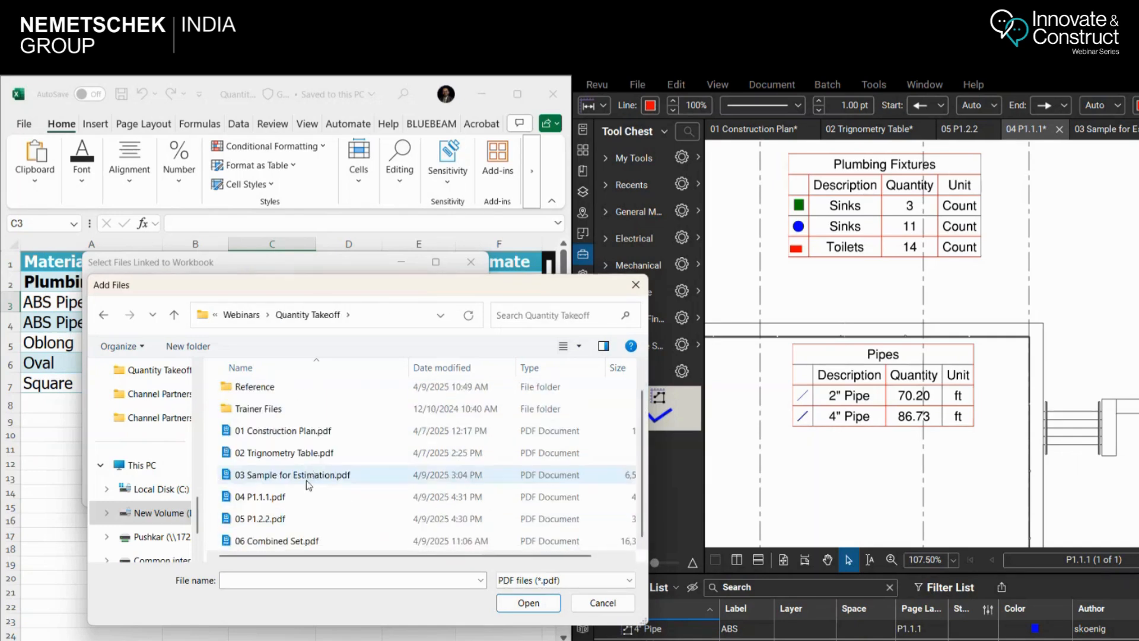
Add 04 P1.1.1.pdf and 05 P1.2.2.pdf as the files linked to the workbook and accept the list
left_click(280, 500)
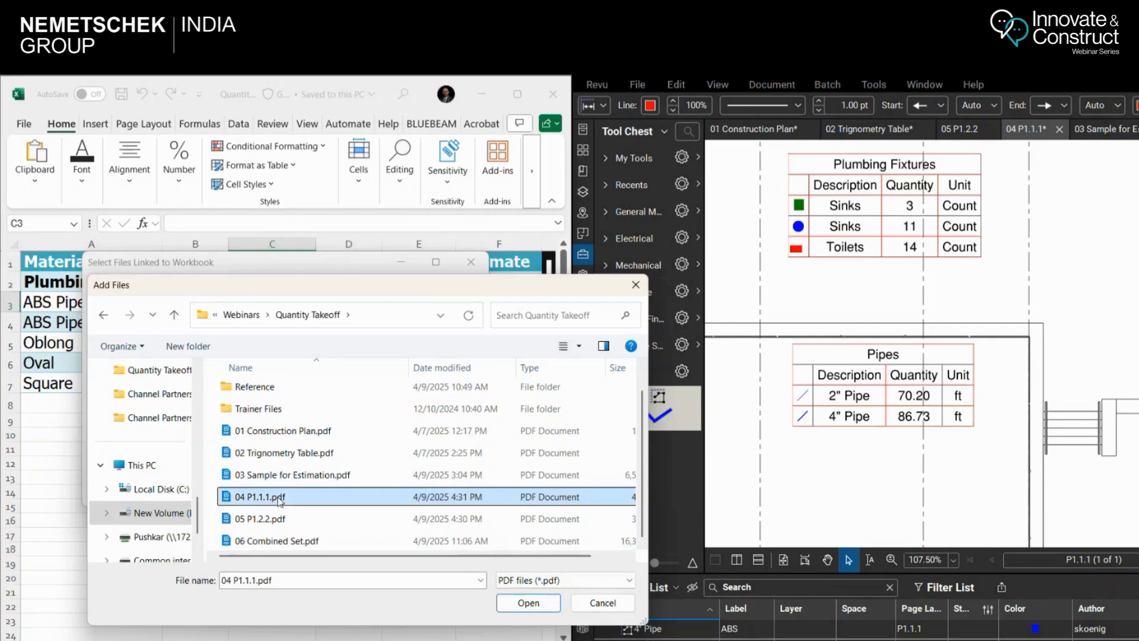
left_click(276, 522, "ctrl")
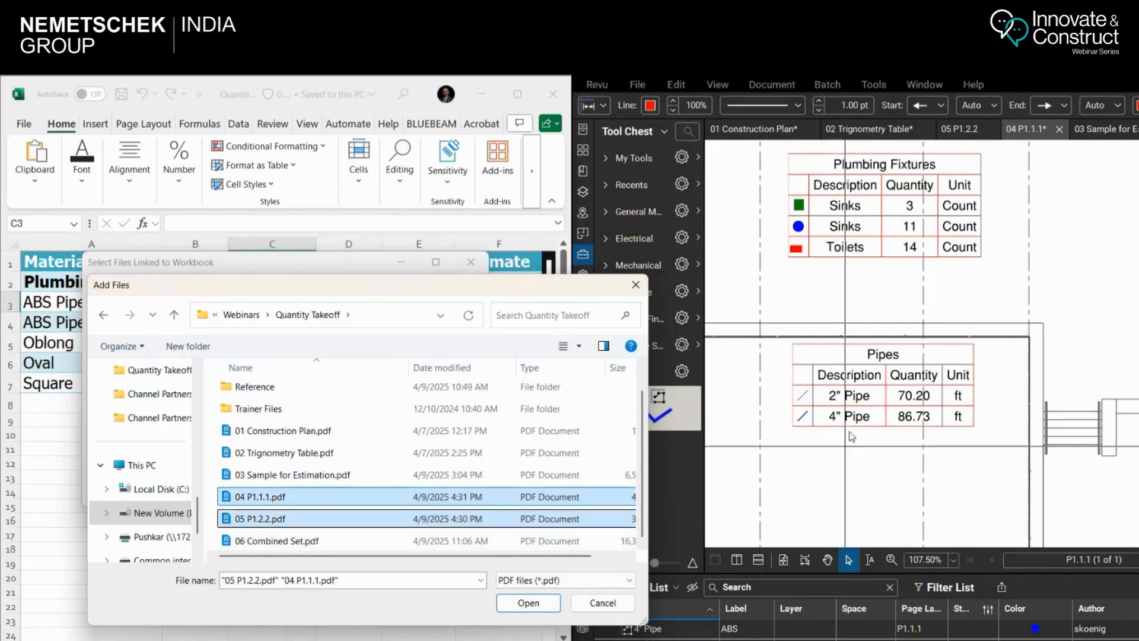
left_click(520, 611)
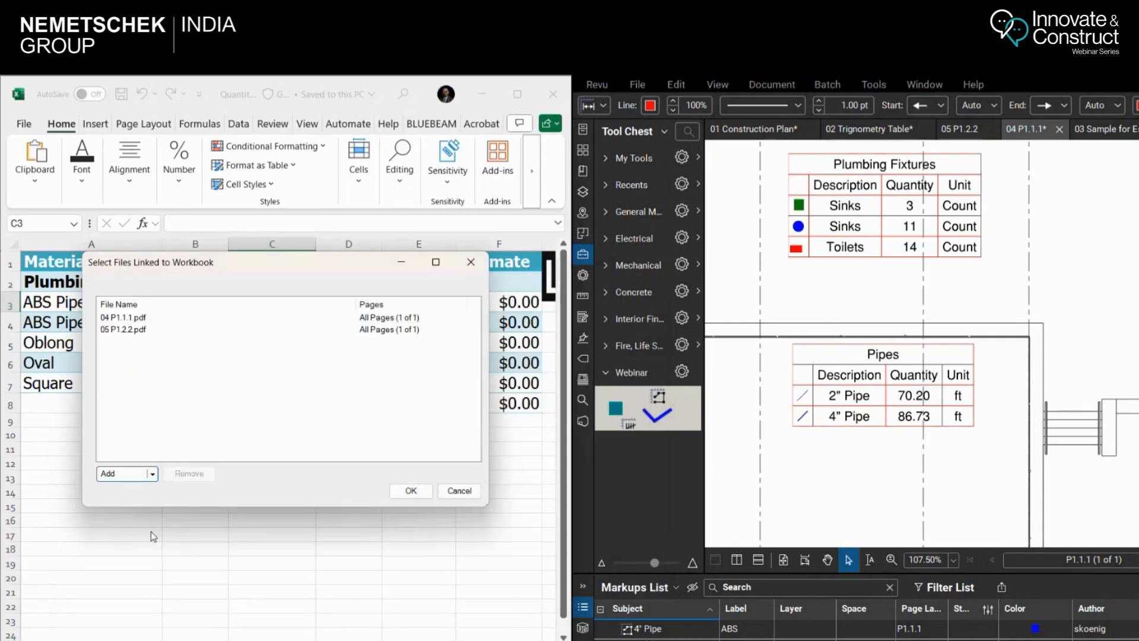
left_click(411, 491)
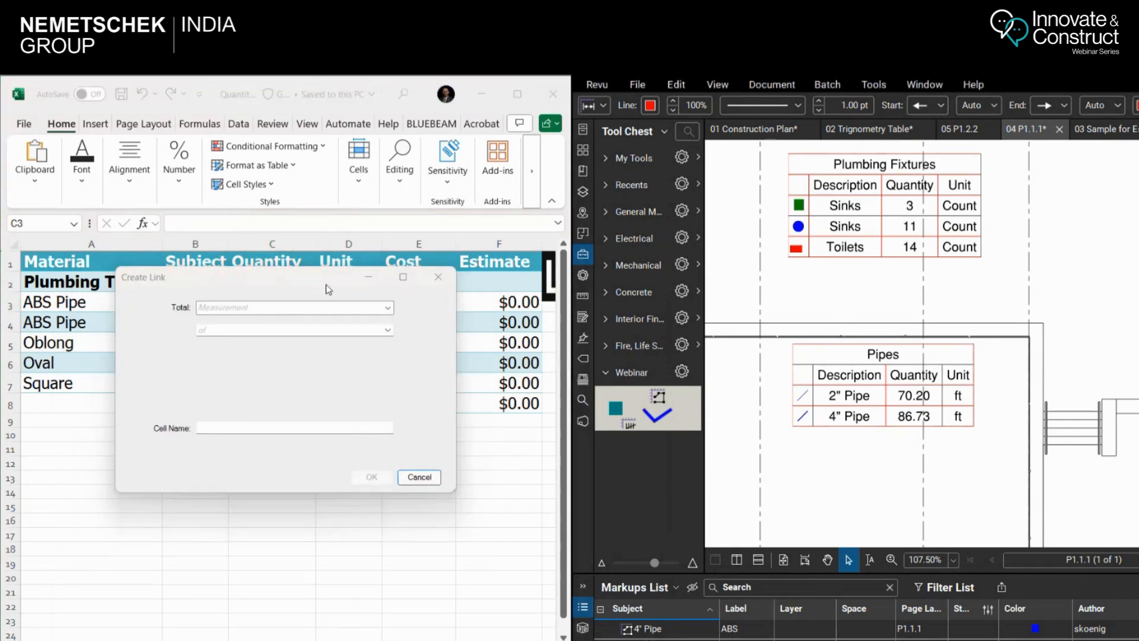
Link cell C3 to the total Length of markups with the subject 2" Pipe, keeping the cell name LengthTotal1
left_click_drag(288, 284, 330, 418)
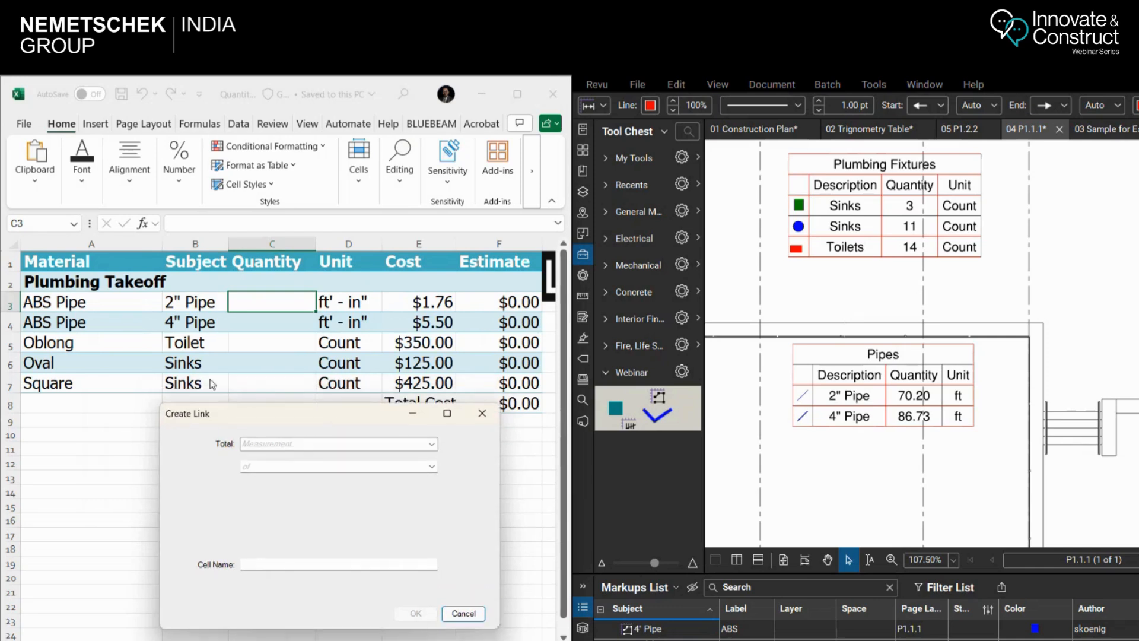
left_click(317, 445)
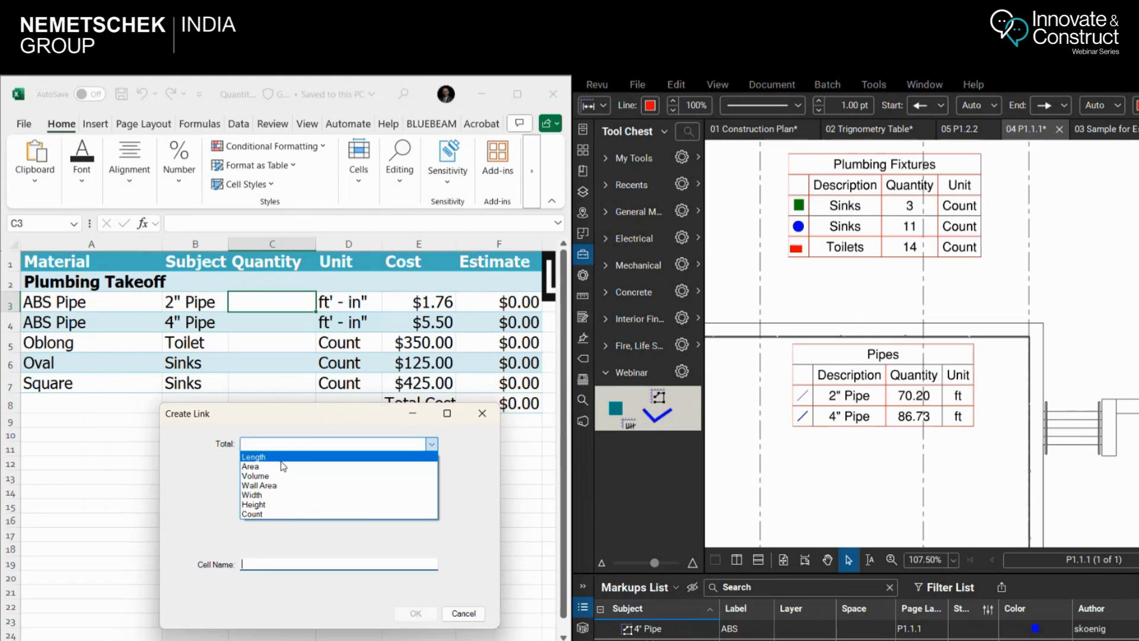
left_click(281, 458)
left_click(300, 466)
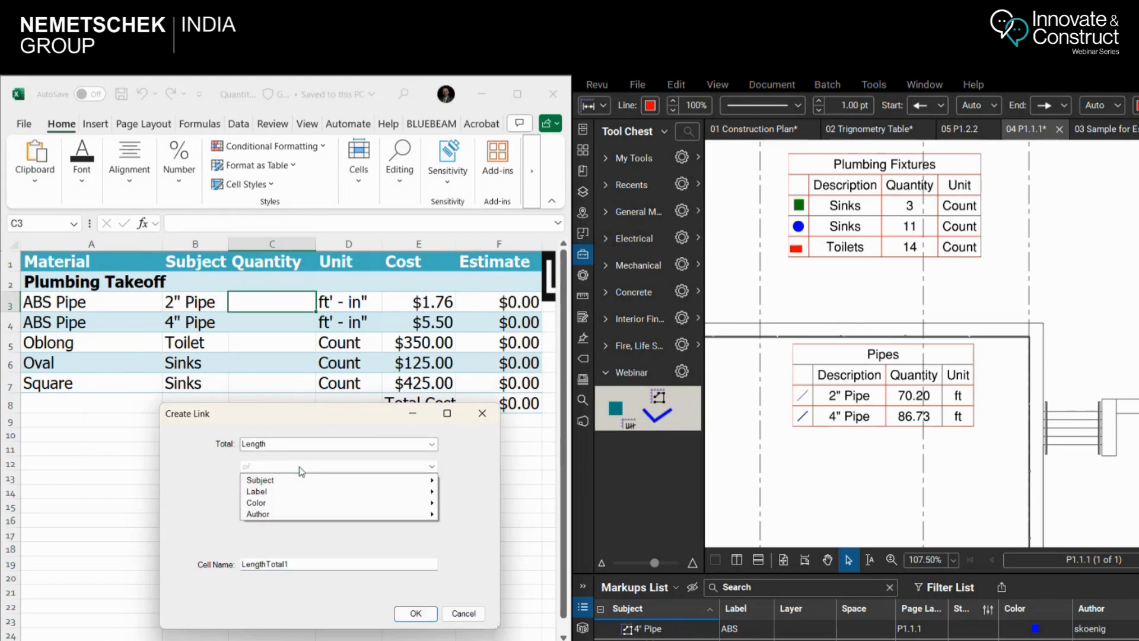
mouse_move(297, 484)
left_click(471, 482)
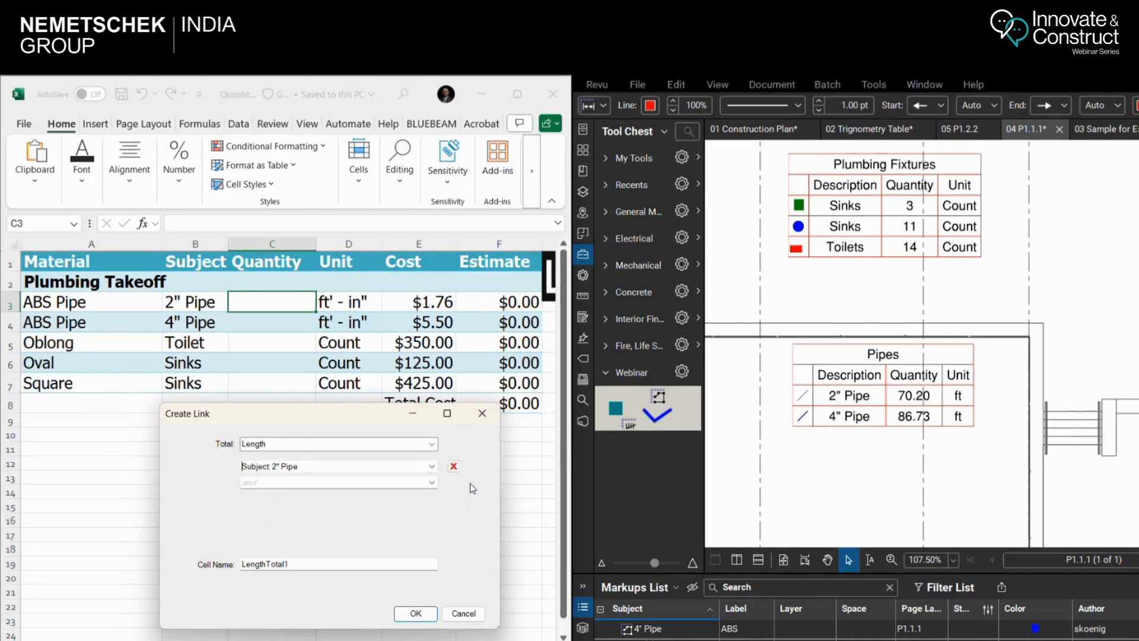
left_click(416, 613)
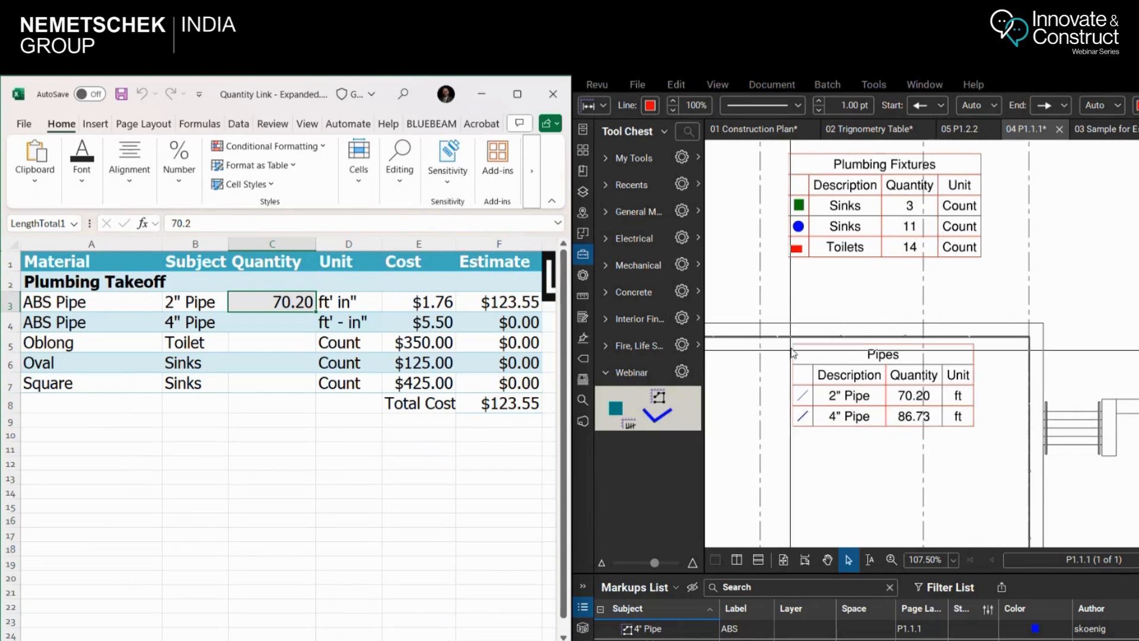
Create a Quantity Link in cell C4 to the total Length of markups with the subject 4" Pipe, keeping the cell name LengthTotal2
left_click(279, 322)
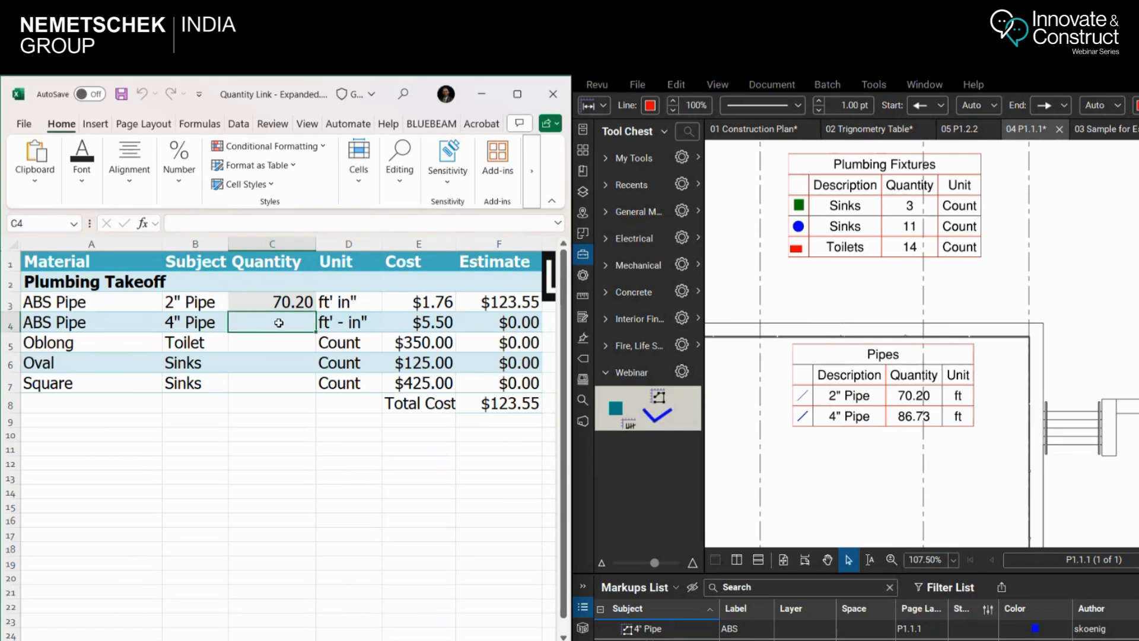
right_click(280, 324)
mouse_move(336, 250)
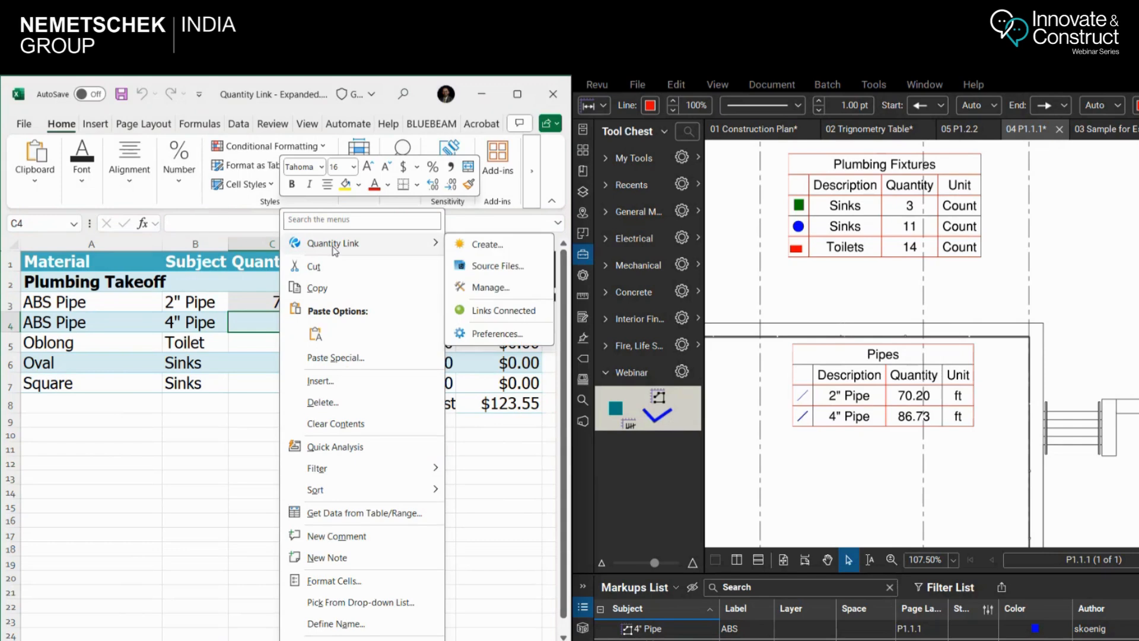
left_click(486, 244)
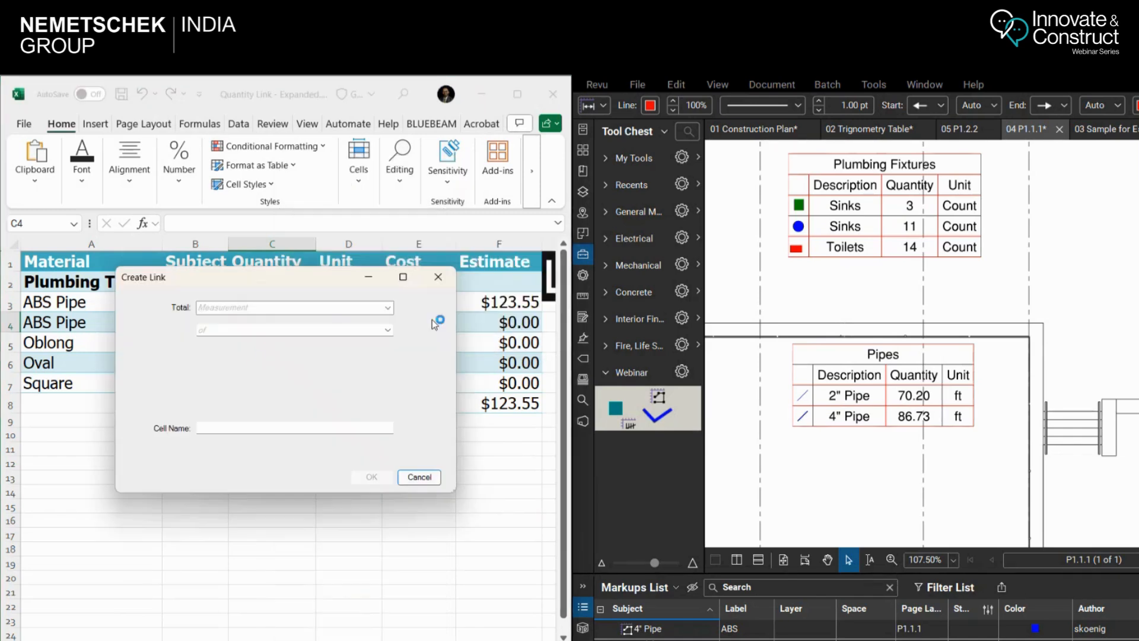
left_click(266, 308)
left_click(267, 319)
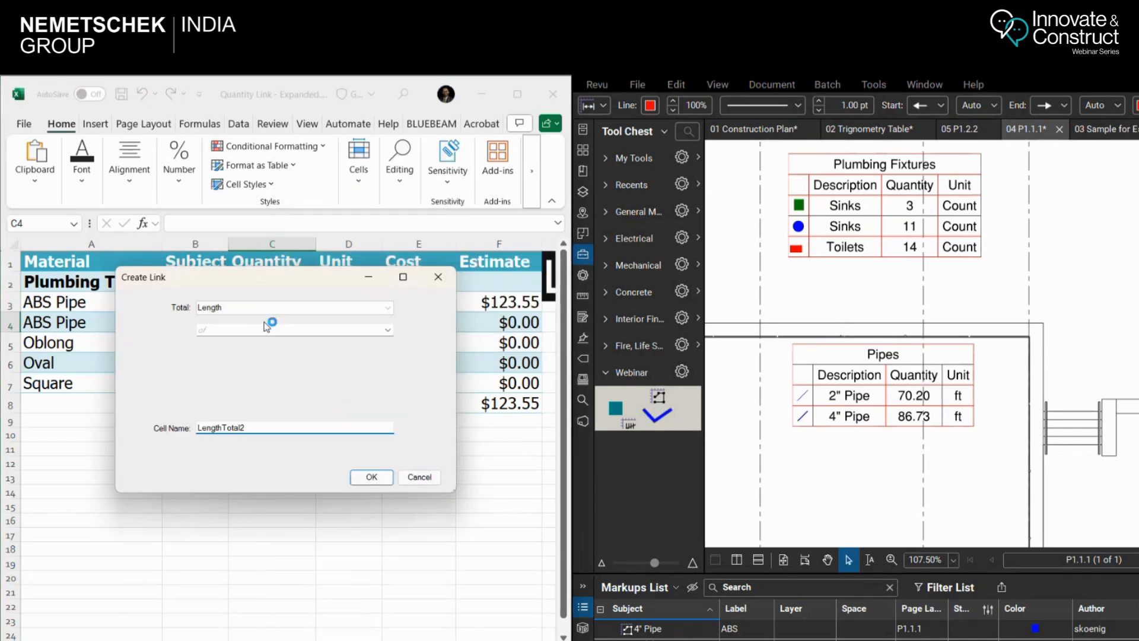
left_click(270, 330)
mouse_move(268, 346)
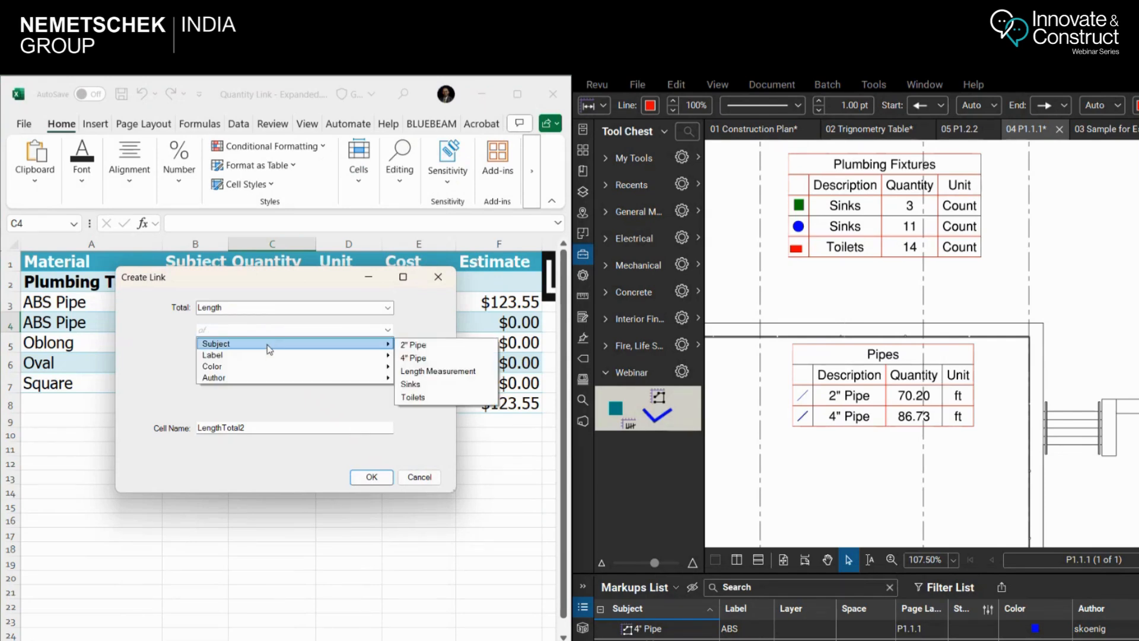
left_click(428, 357)
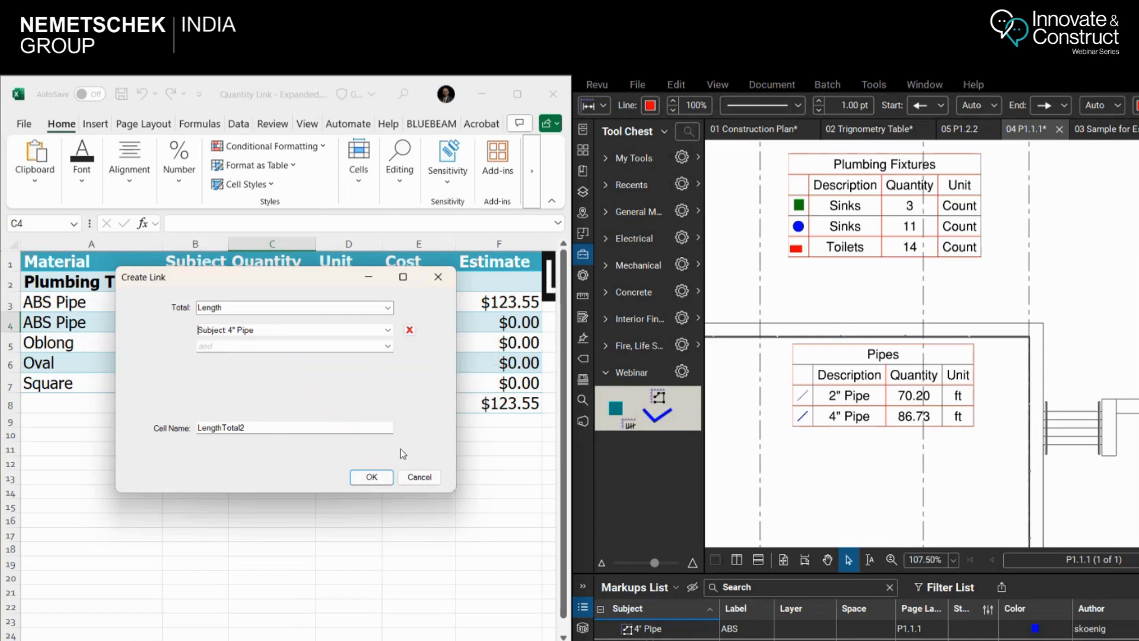
left_click(369, 477)
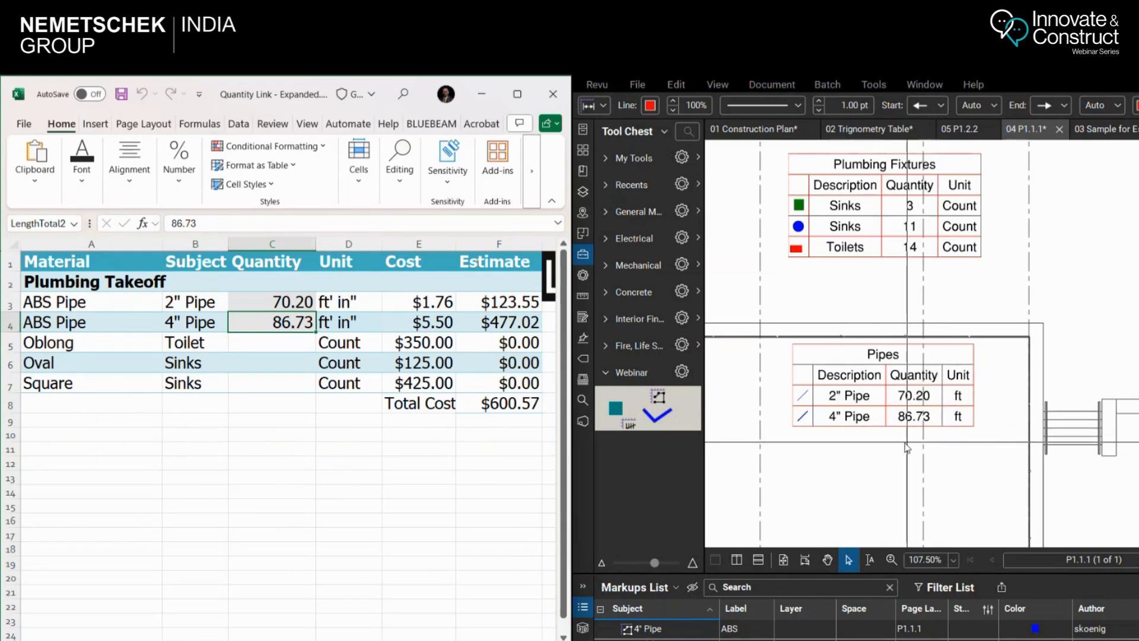
Draw a horizontal 4" Pipe markup about 10'-9" long below the Pipes legend with the blue Webinar polylength tool
left_click(658, 415)
left_click(792, 467)
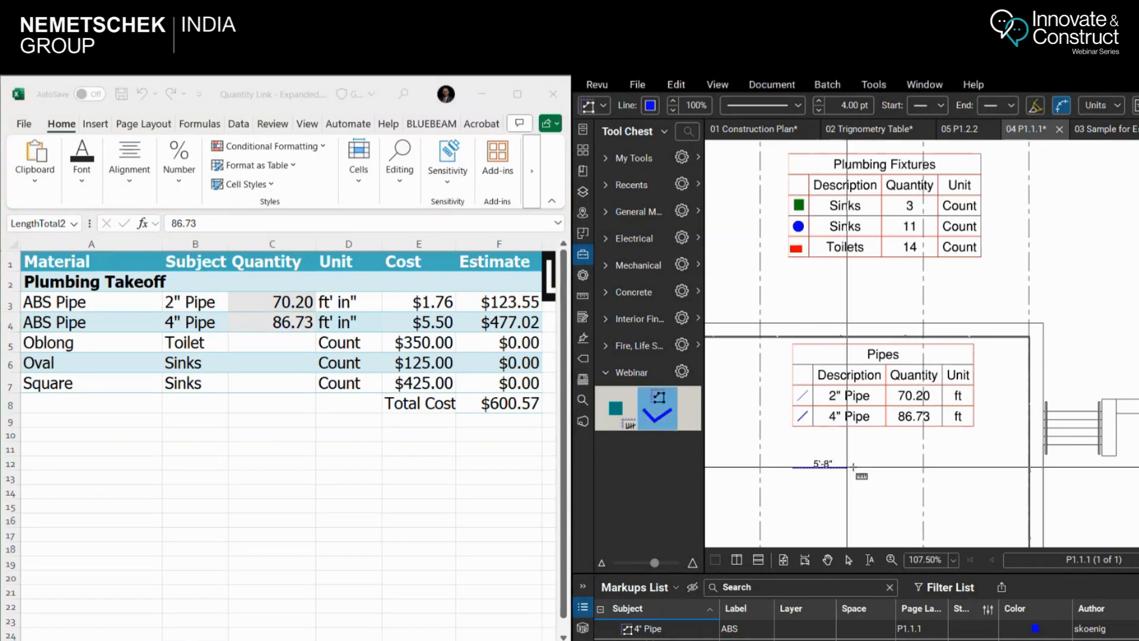
double_click(896, 467)
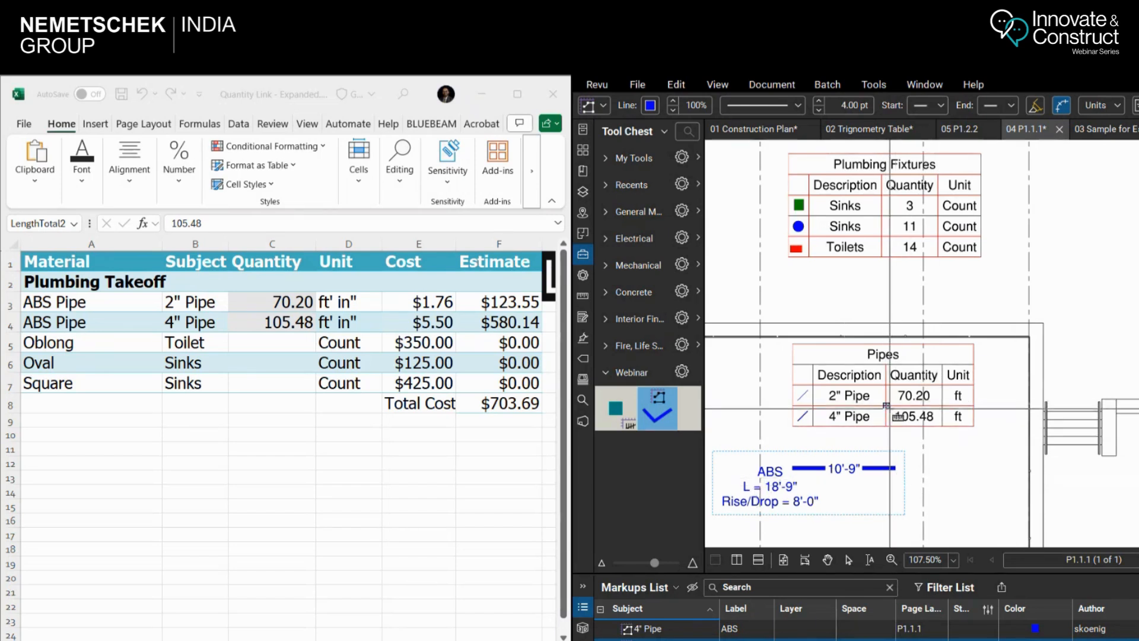
Create a Quantity Link in cell C5 to the total Count of markups with the subject Toilets, keeping the cell name CountTotal1
left_click(282, 334)
left_click(278, 347)
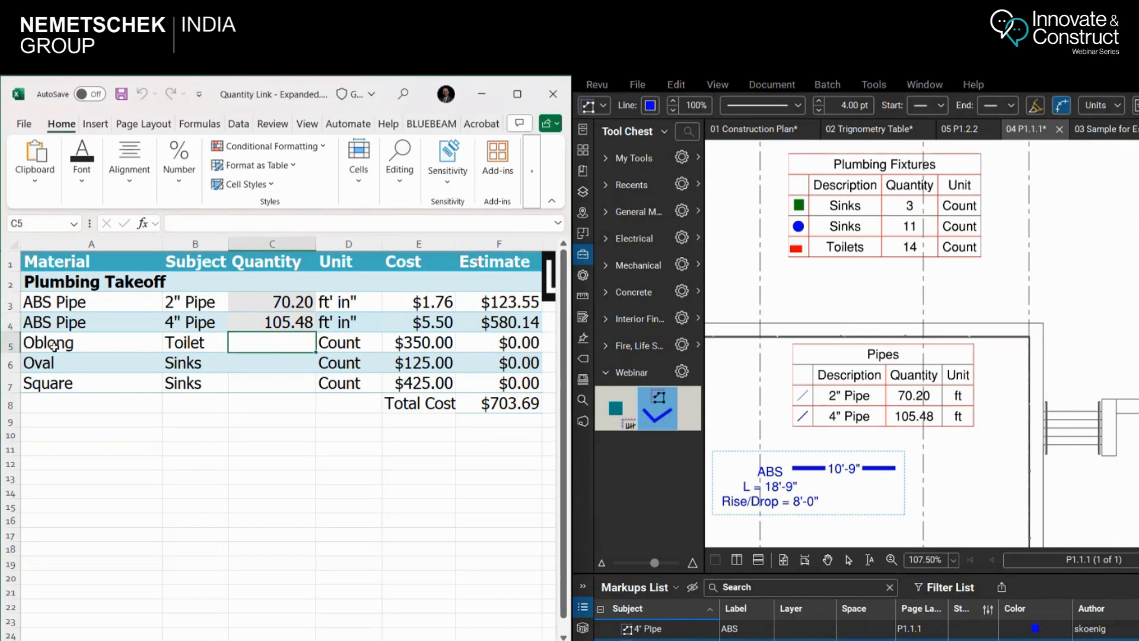
right_click(269, 340)
mouse_move(356, 244)
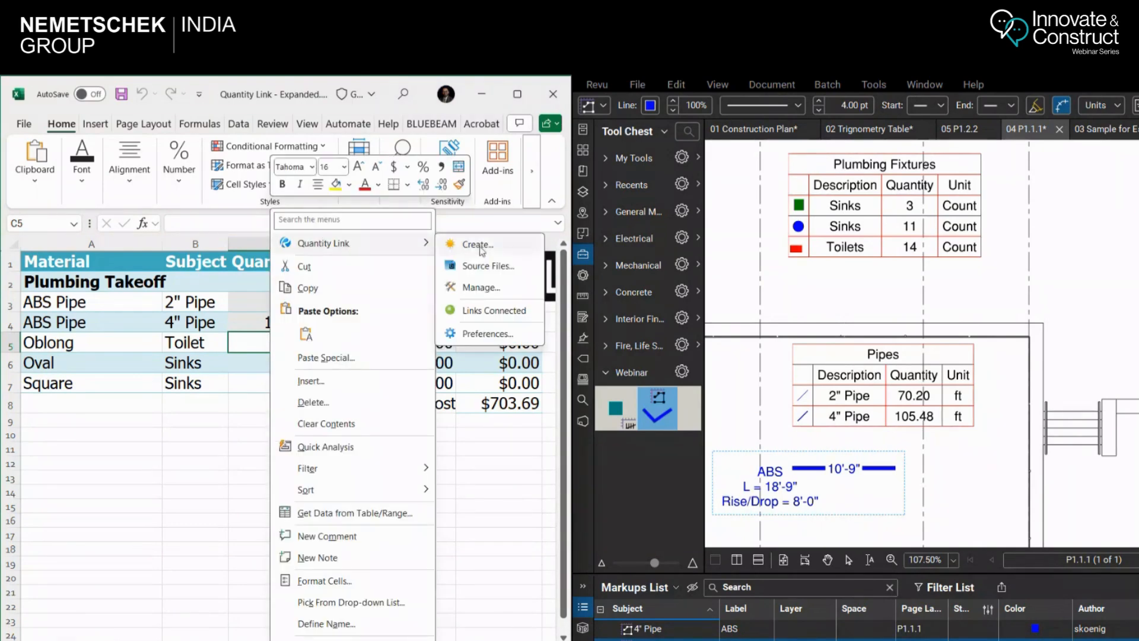
left_click(479, 245)
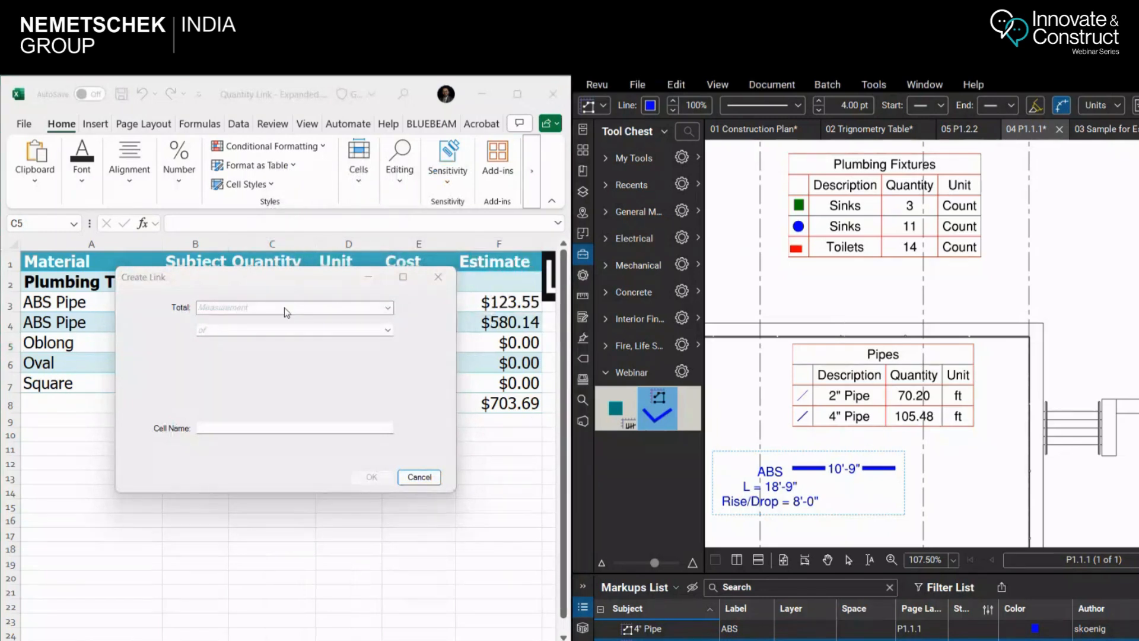
left_click(284, 307)
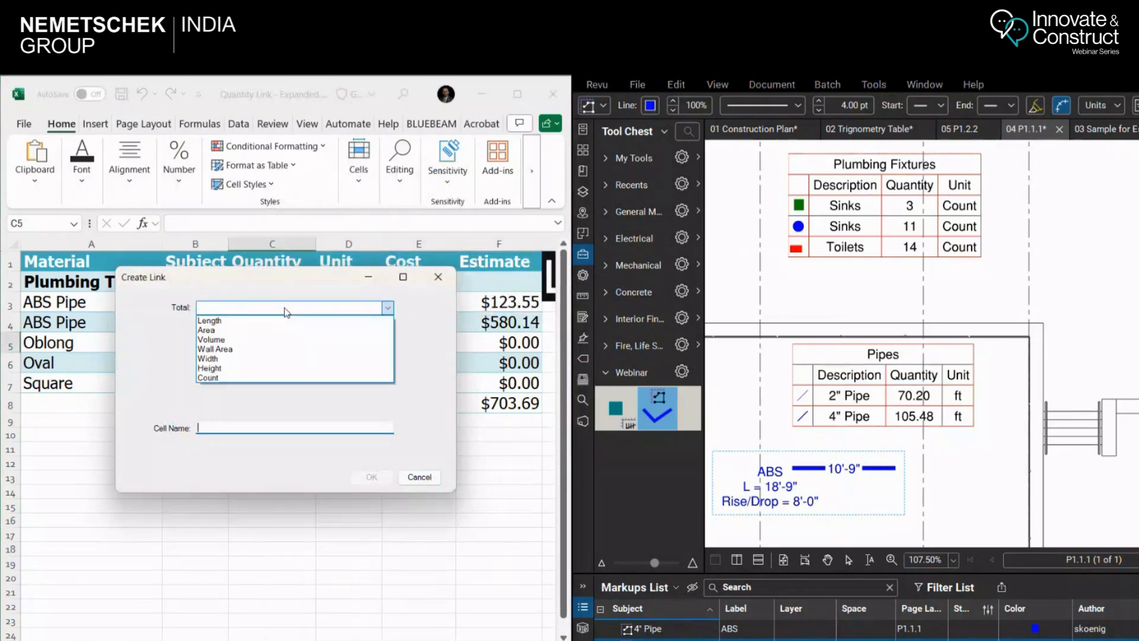
left_click(233, 379)
left_click(259, 331)
mouse_move(261, 344)
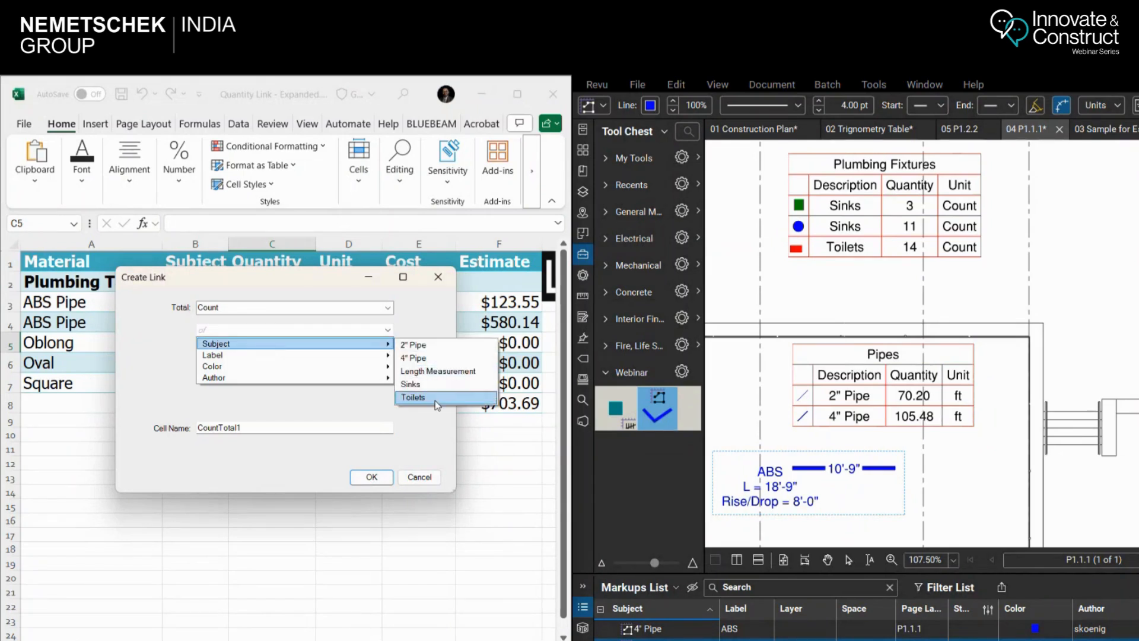
left_click(436, 403)
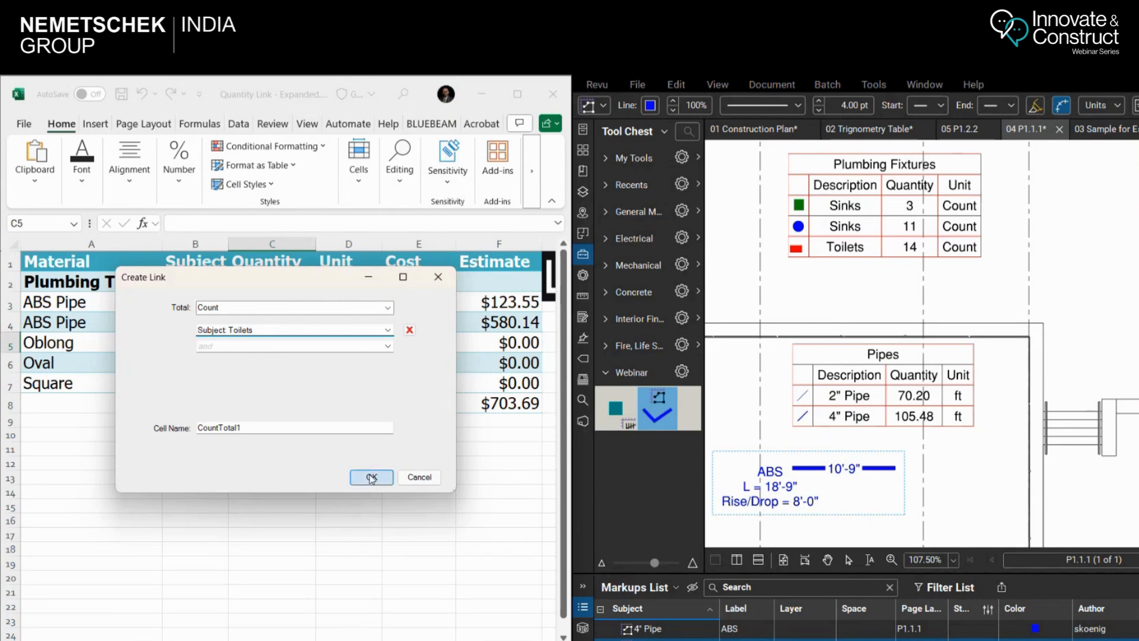
left_click(371, 478)
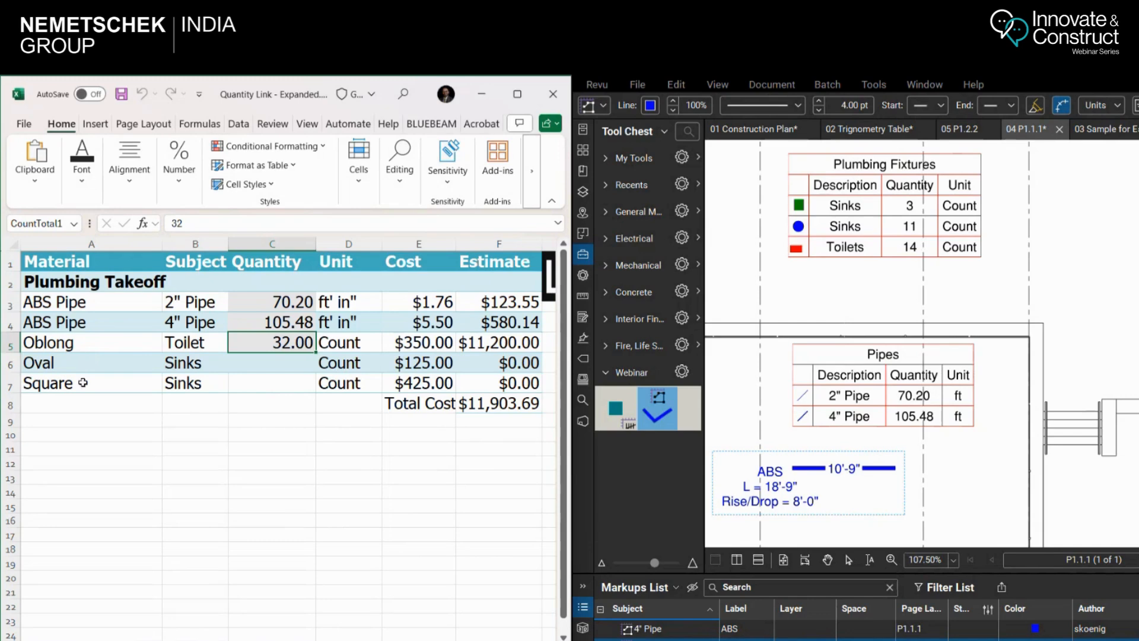
Link cell C6 to the total Count of markups with the subject Sinks and label Oval, keeping the cell name CountTotal2
left_click(271, 364)
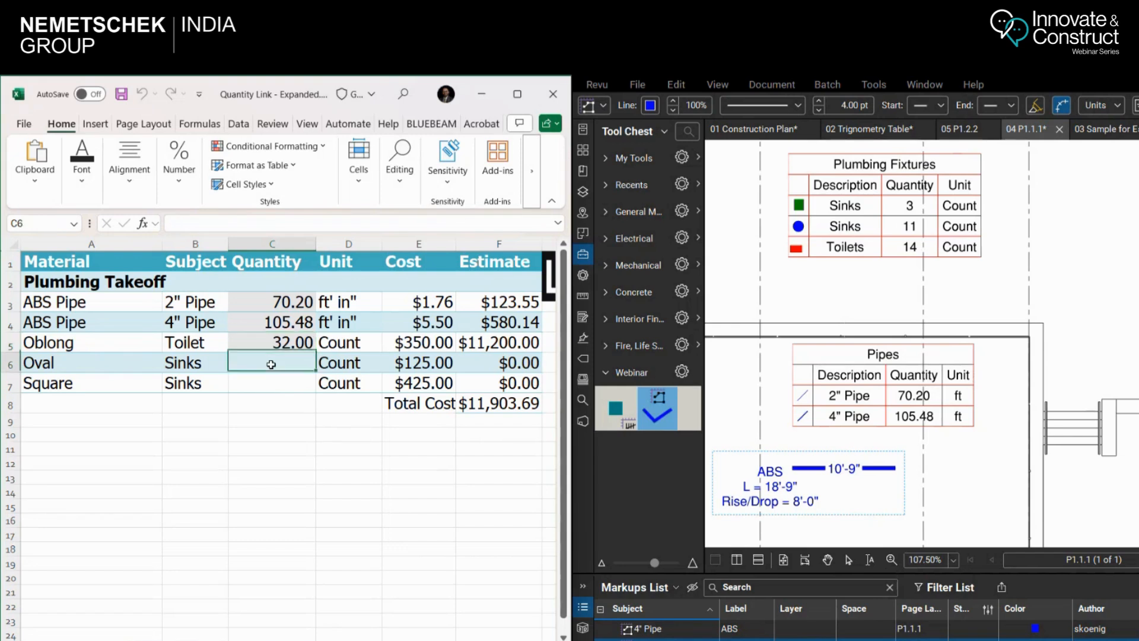
right_click(271, 365)
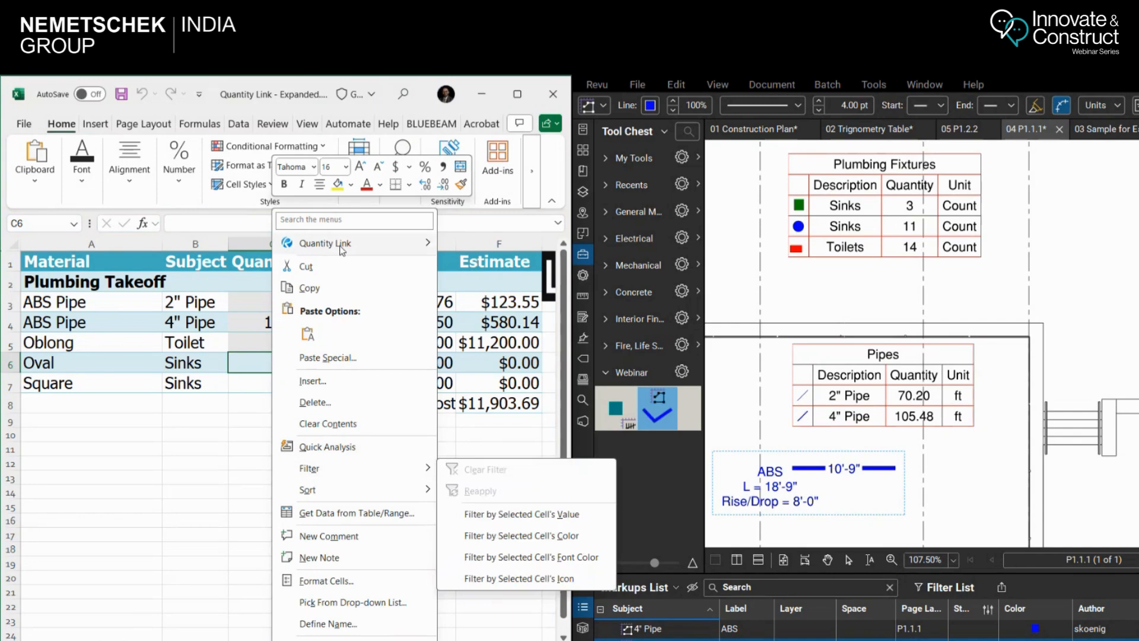
mouse_move(356, 243)
left_click(469, 243)
left_click(300, 308)
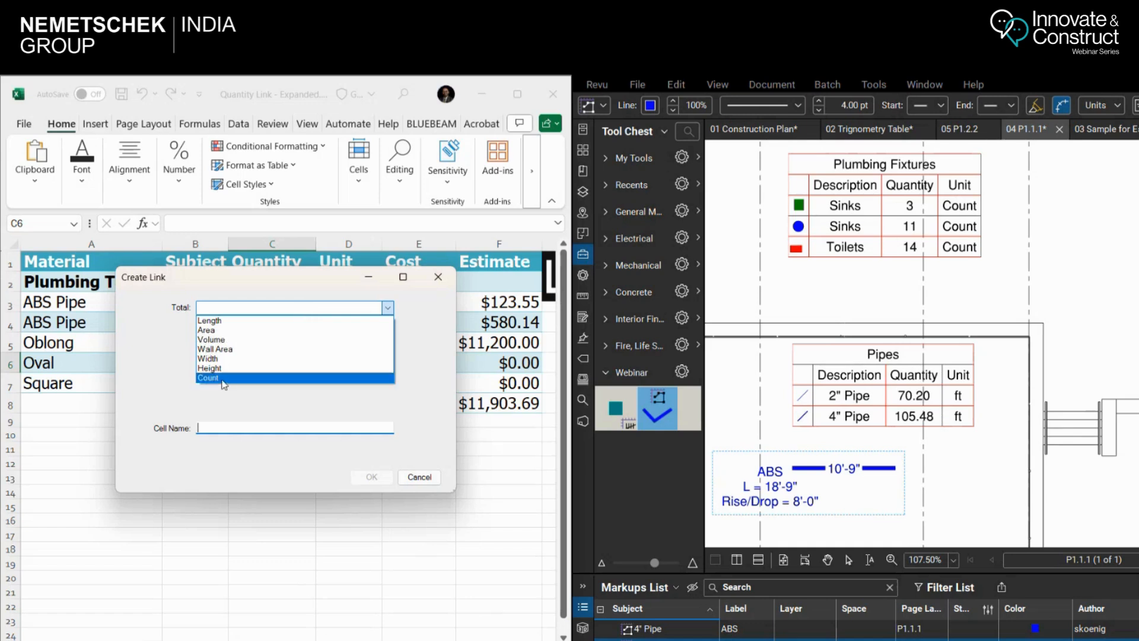
left_click(225, 378)
left_click(303, 329)
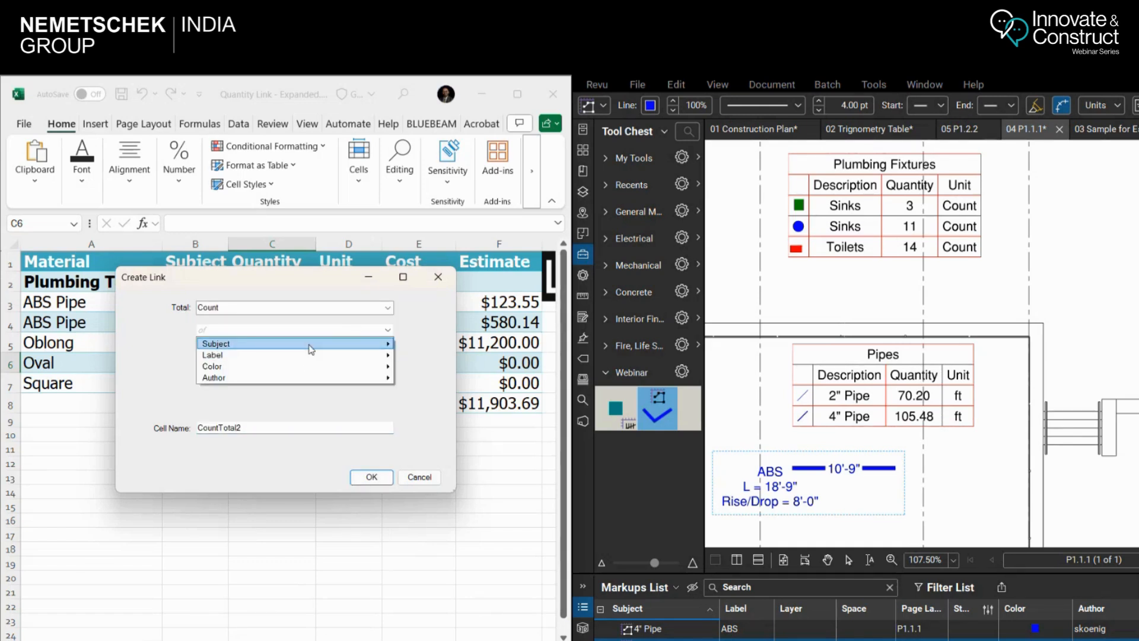
mouse_move(311, 350)
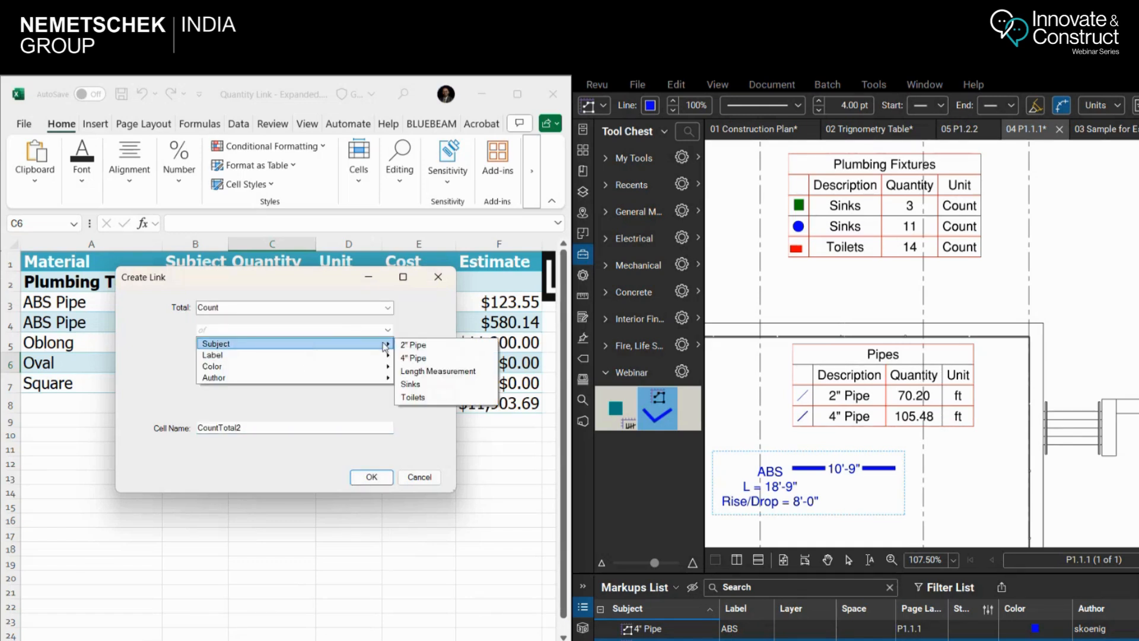
left_click(436, 391)
left_click(284, 346)
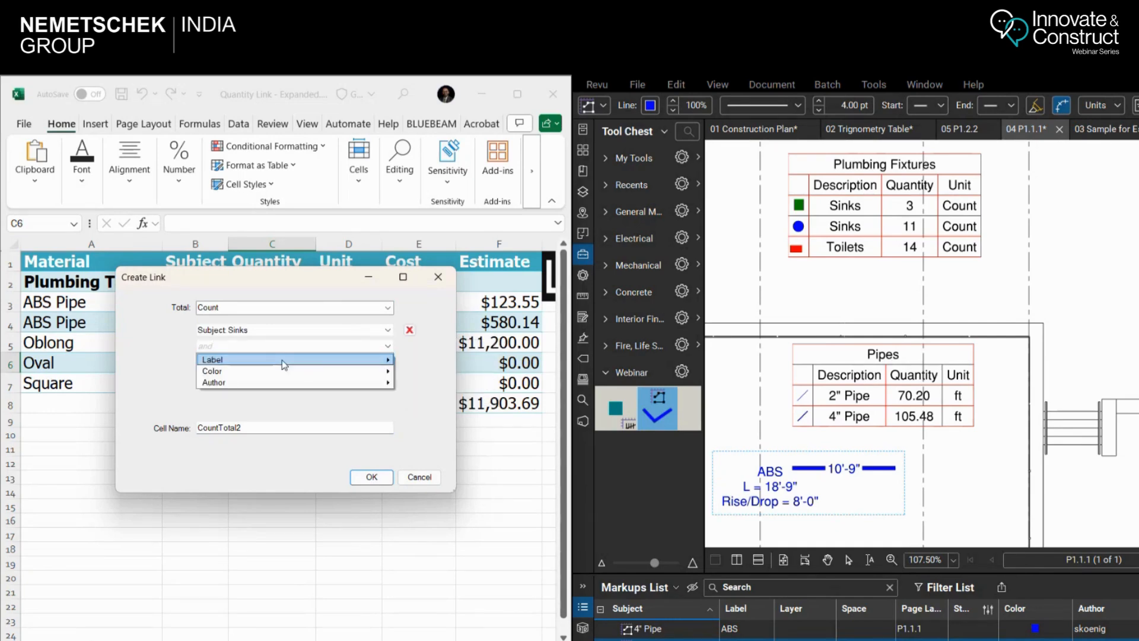
mouse_move(283, 361)
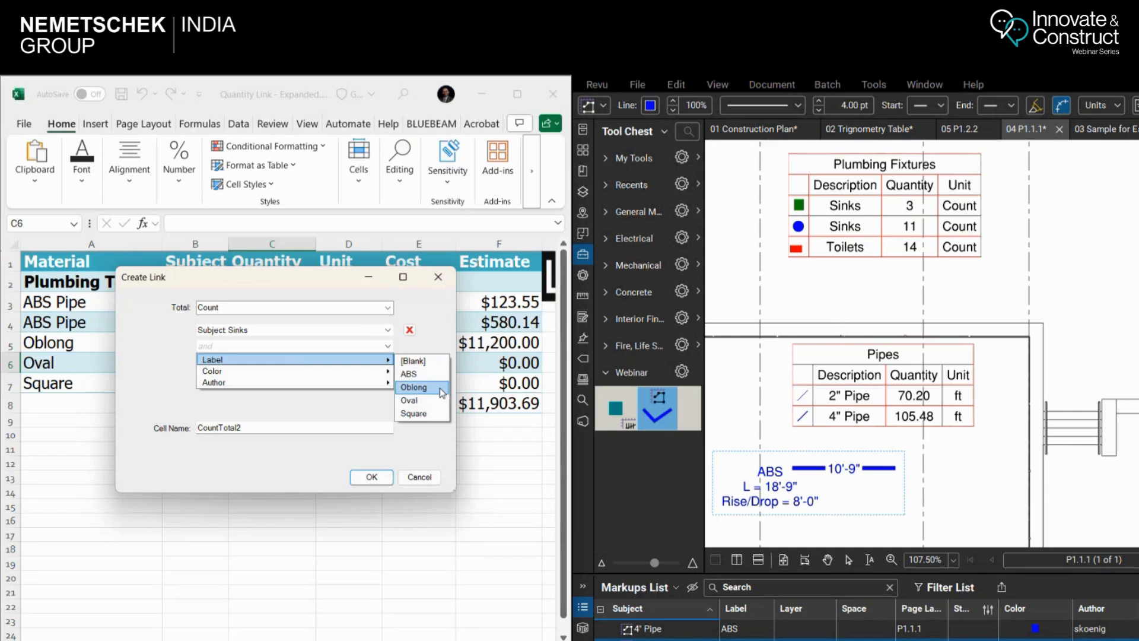
mouse_move(301, 383)
left_click(423, 401)
left_click(371, 477)
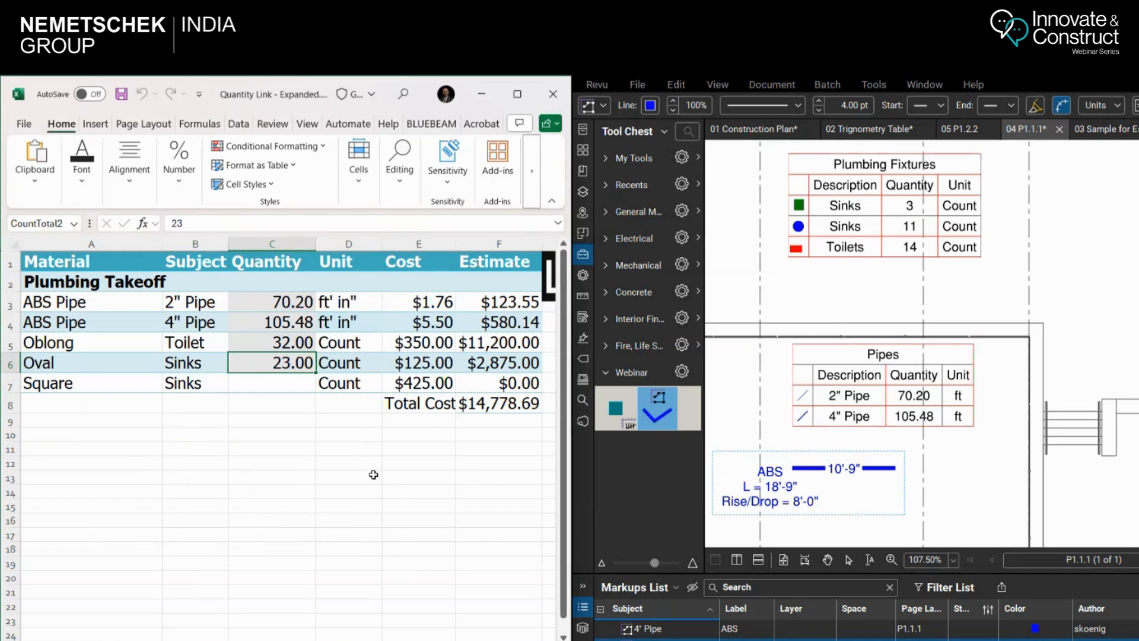
Link cell C7 to the total Count of markups with the subject Sinks and label Square, keeping the cell name CountTotal3
left_click(261, 383)
right_click(280, 384)
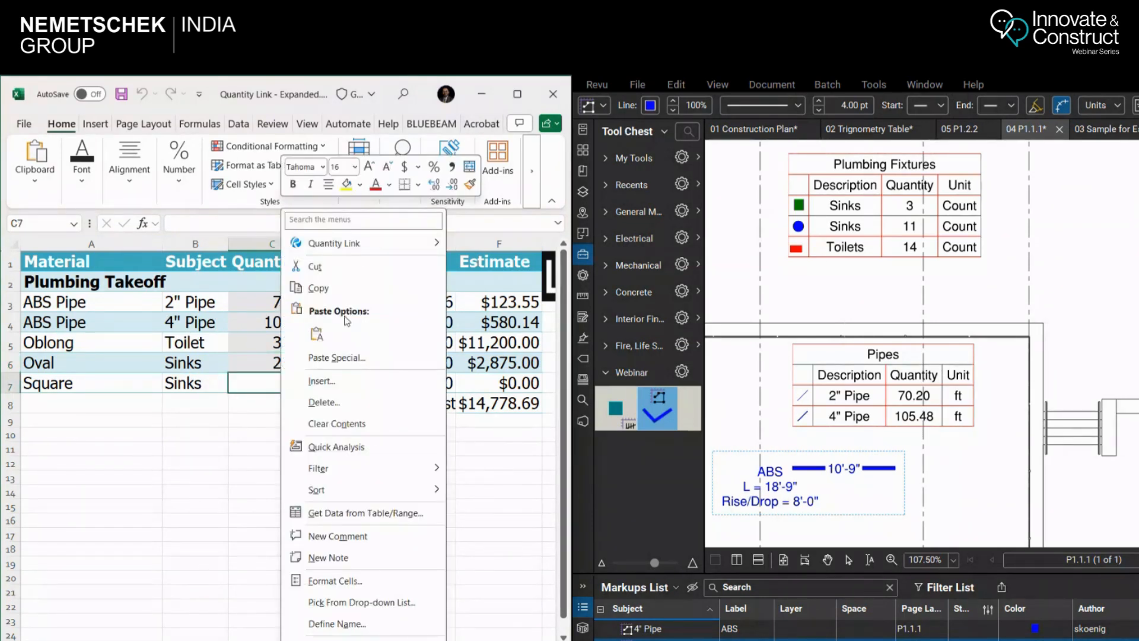
mouse_move(363, 244)
left_click(482, 245)
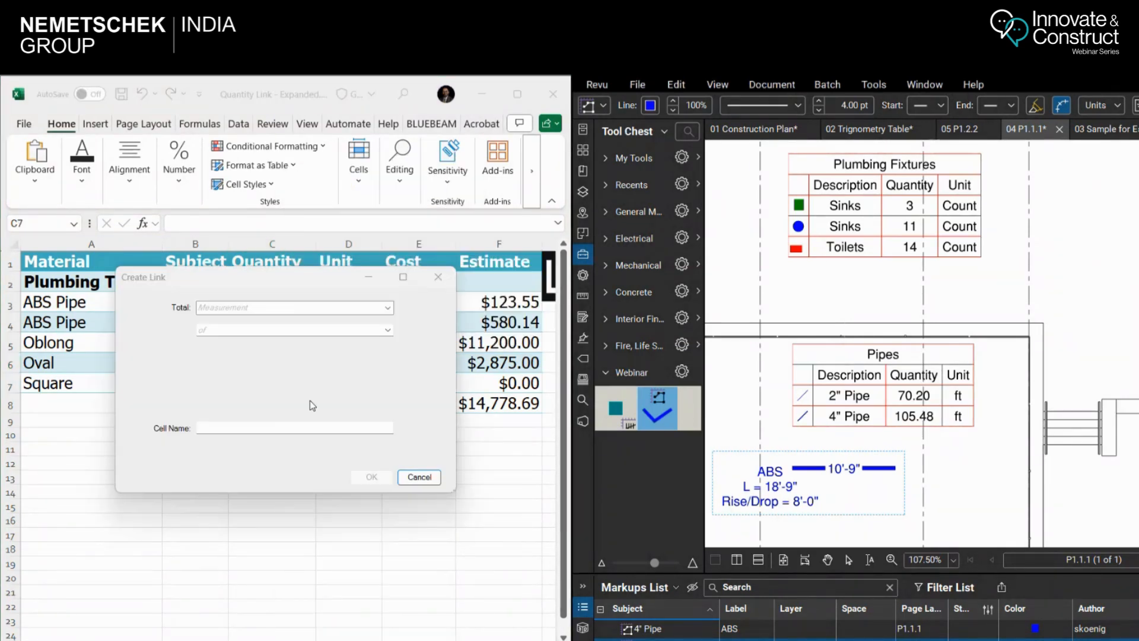
left_click(387, 307)
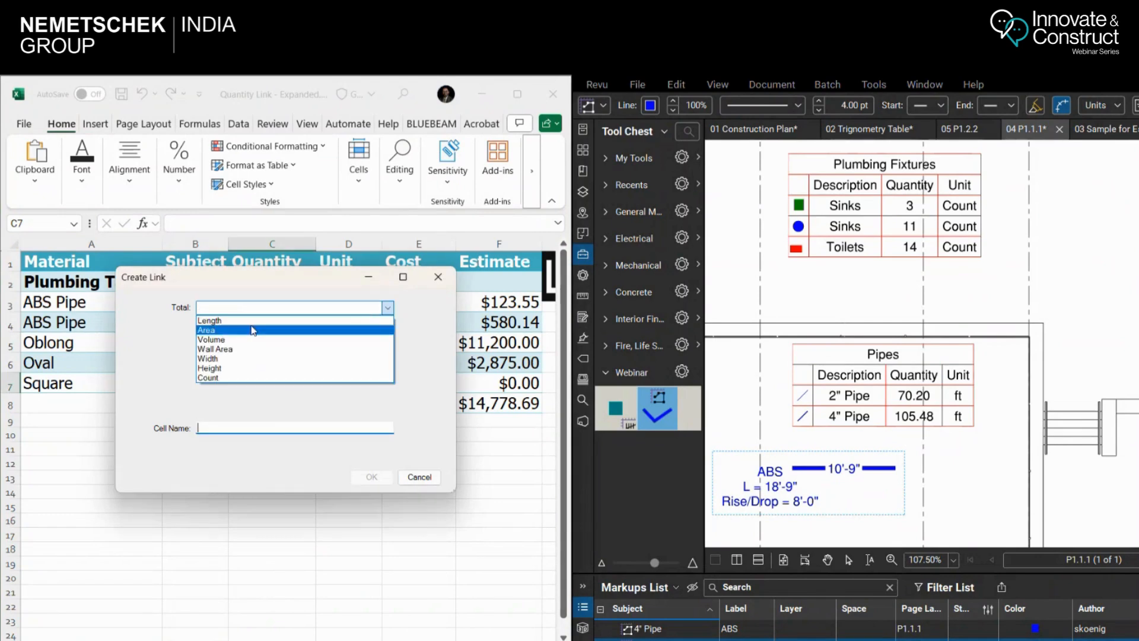
left_click(252, 377)
left_click(289, 327)
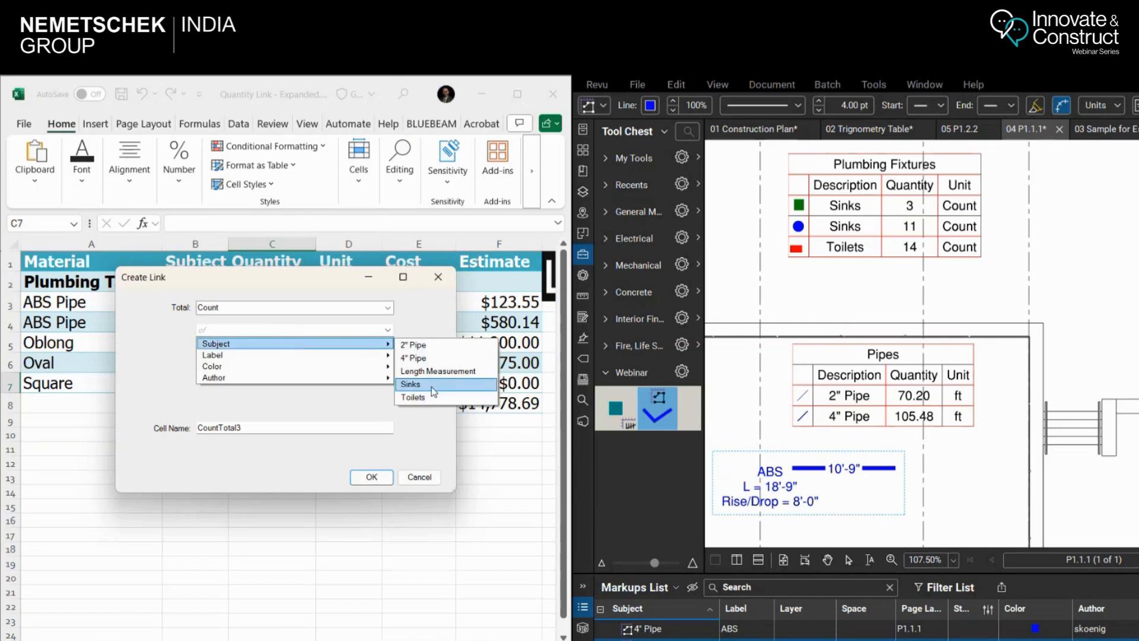
left_click(415, 384)
left_click(252, 346)
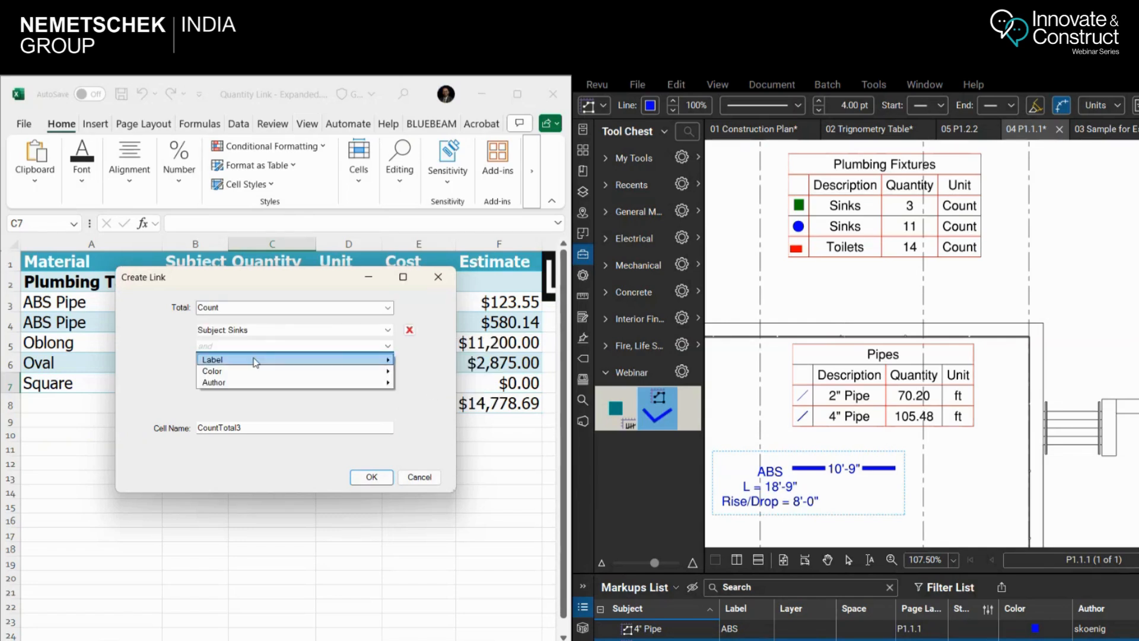
mouse_move(350, 364)
left_click(413, 414)
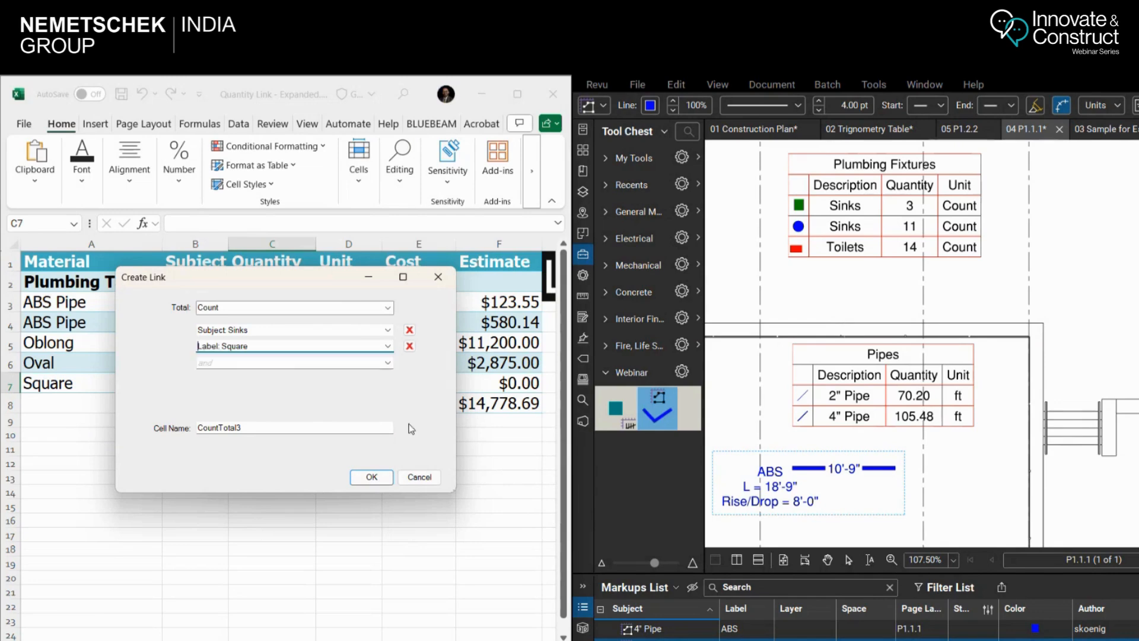
left_click(371, 477)
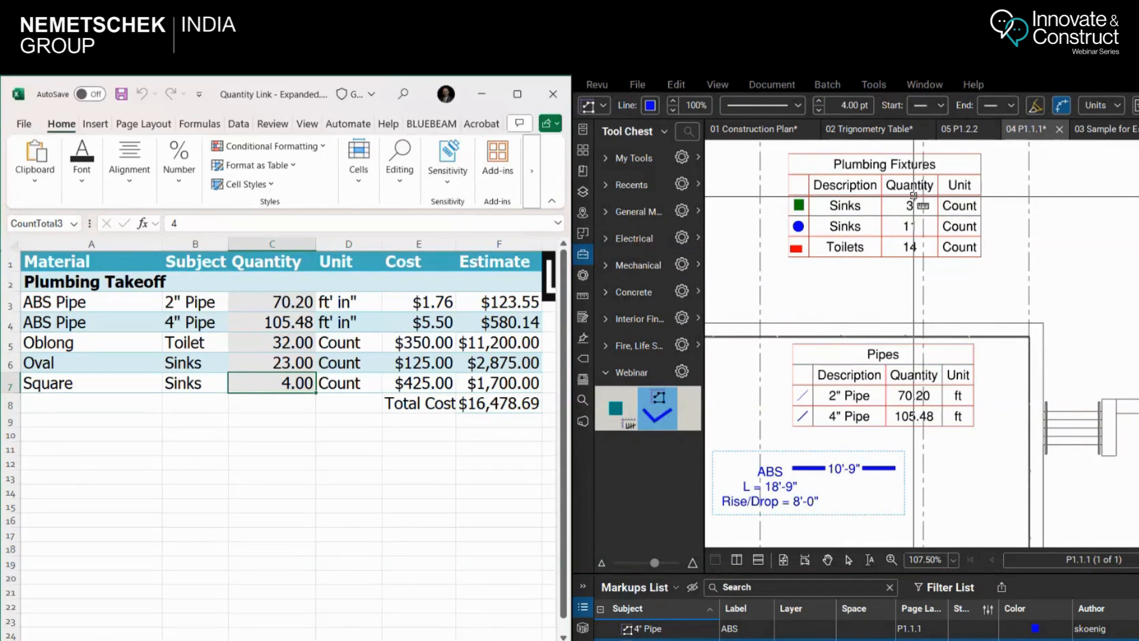
Compare the Plumbing Fixtures legends of 05 P1.2.2 and 04 P1.1.1 with the linked counts in the estimate
left_click(960, 129)
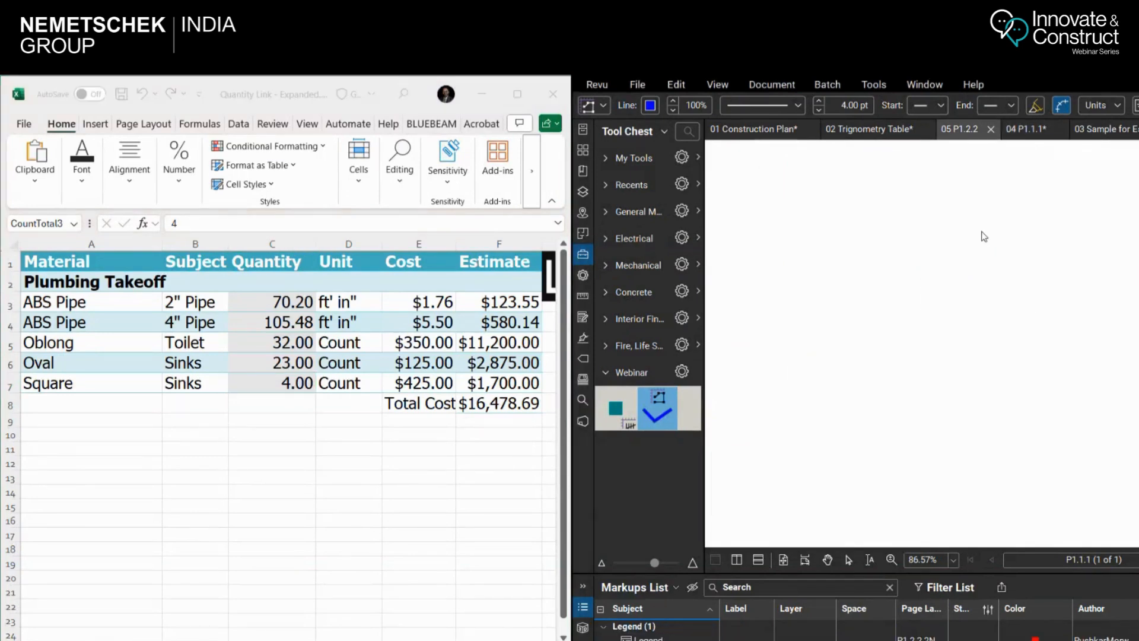
scroll(966, 308, "up", 4)
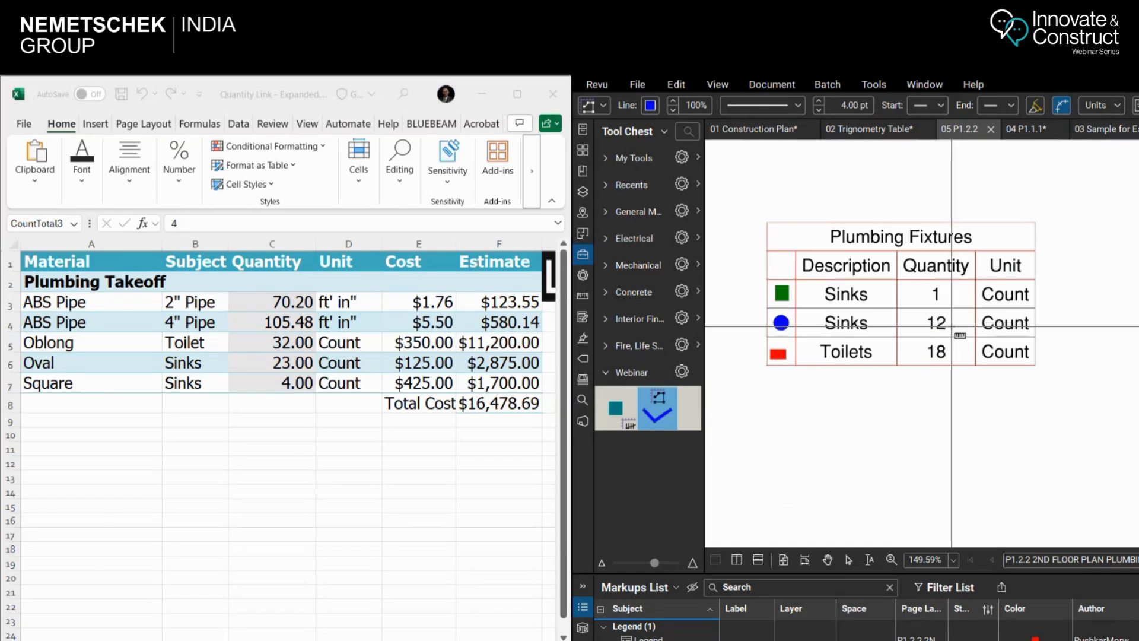
left_click(1035, 130)
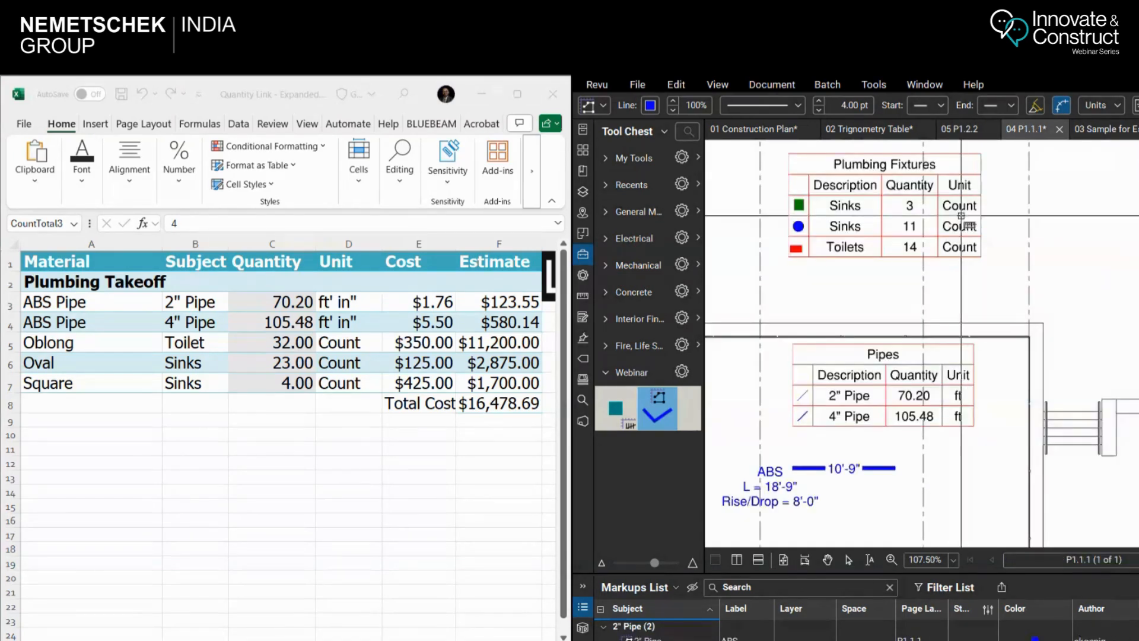
scroll(918, 231, "up", 2)
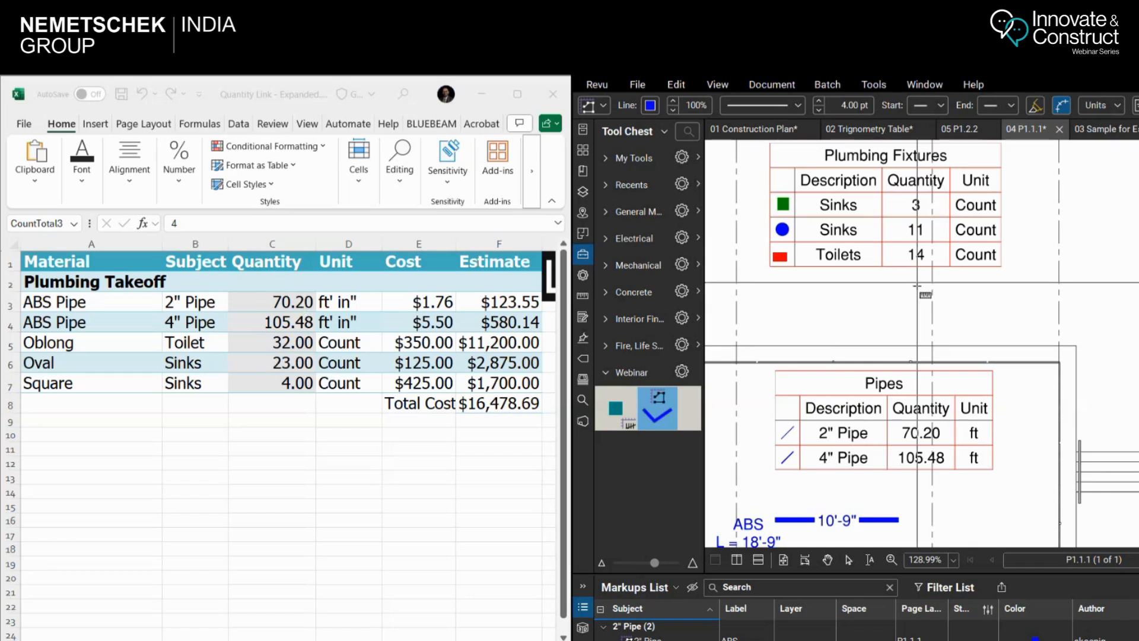
left_click(957, 131)
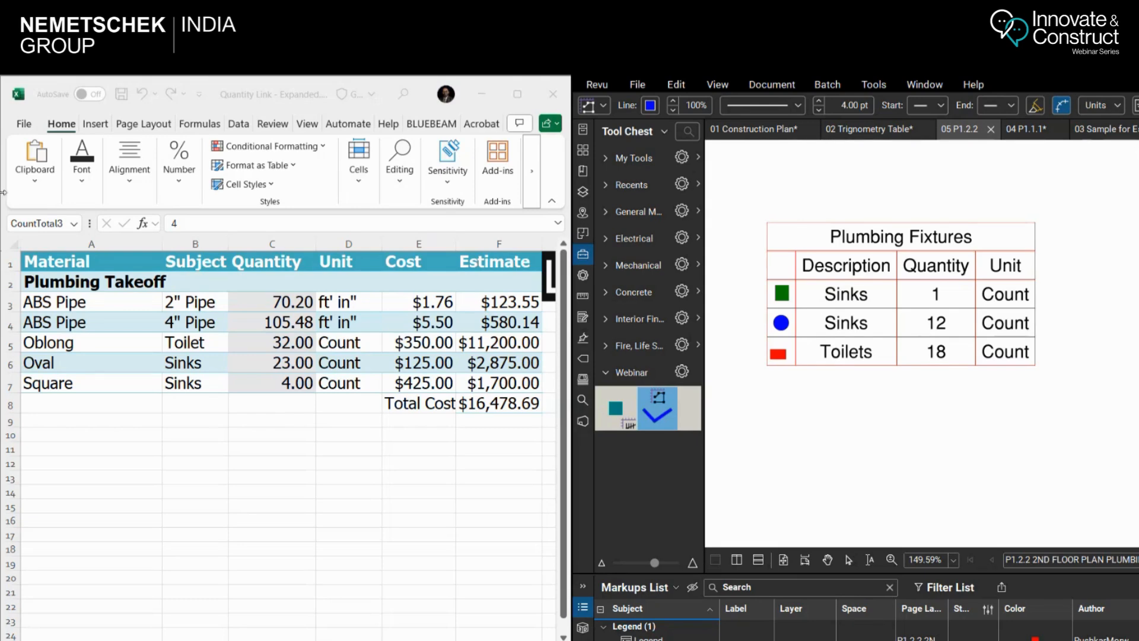
Minimise the estimate workbook and widen the Revu window across the whole screen
left_click(290, 491)
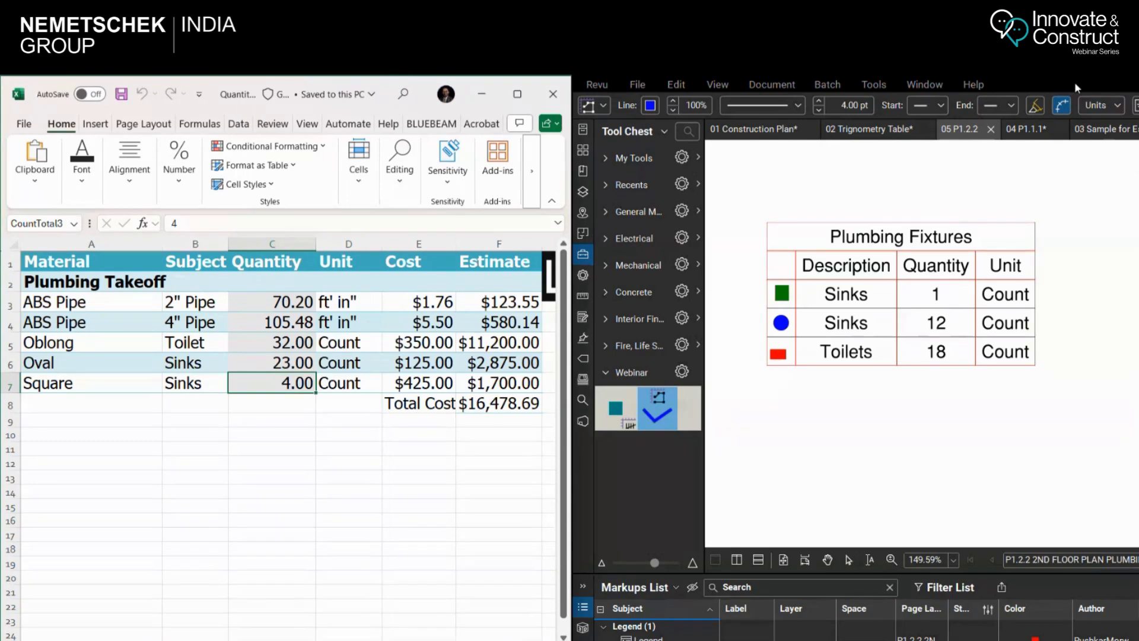
left_click(1029, 92)
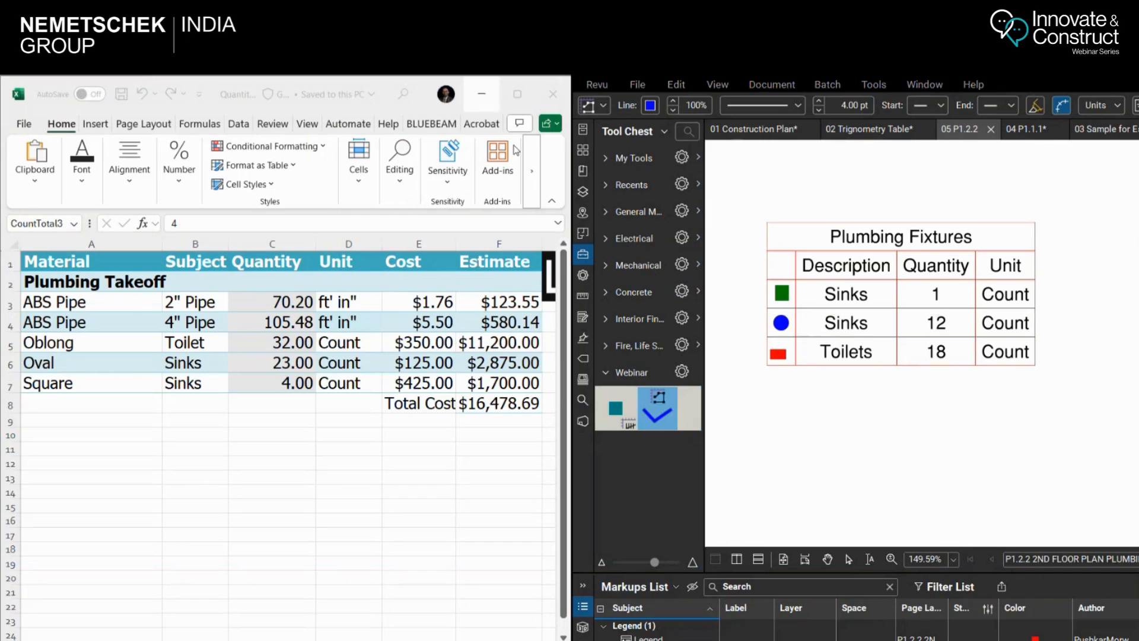
left_click(480, 101)
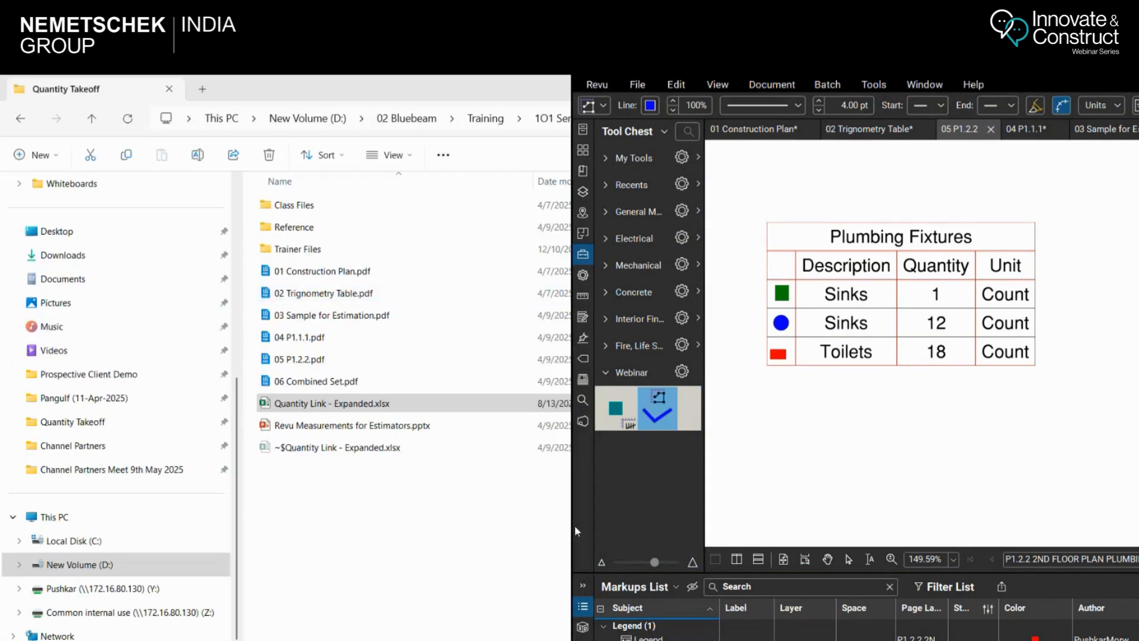
left_click_drag(571, 525, 9, 525)
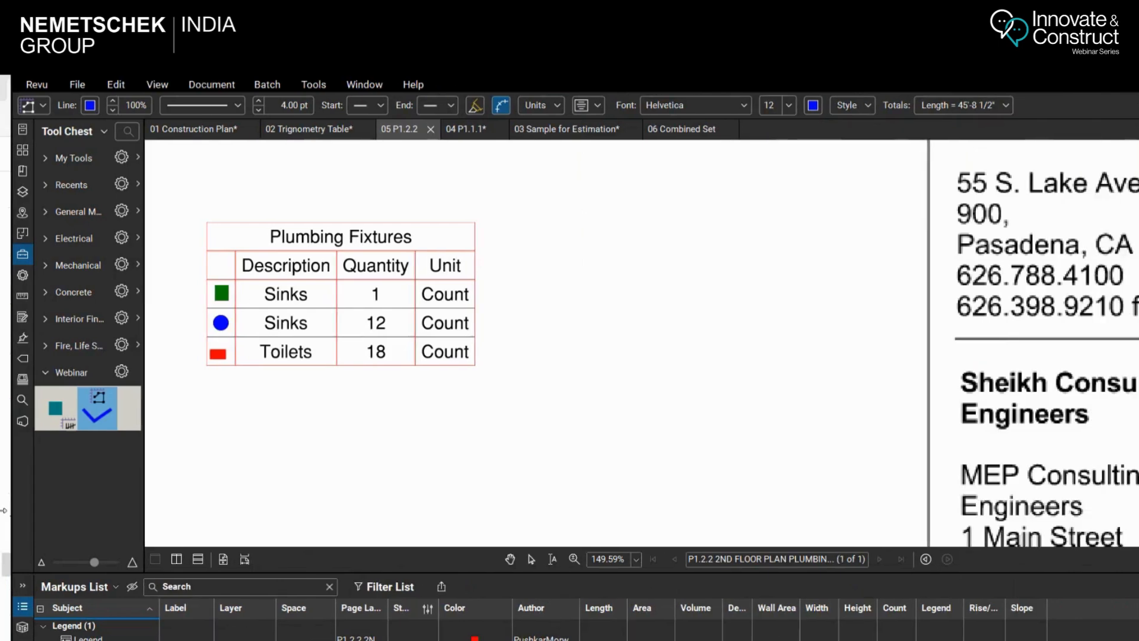
Enlarge the Markups List of 05 P1.2.2 and look through its sink and toilet markups
scroll(668, 295, "down", 7)
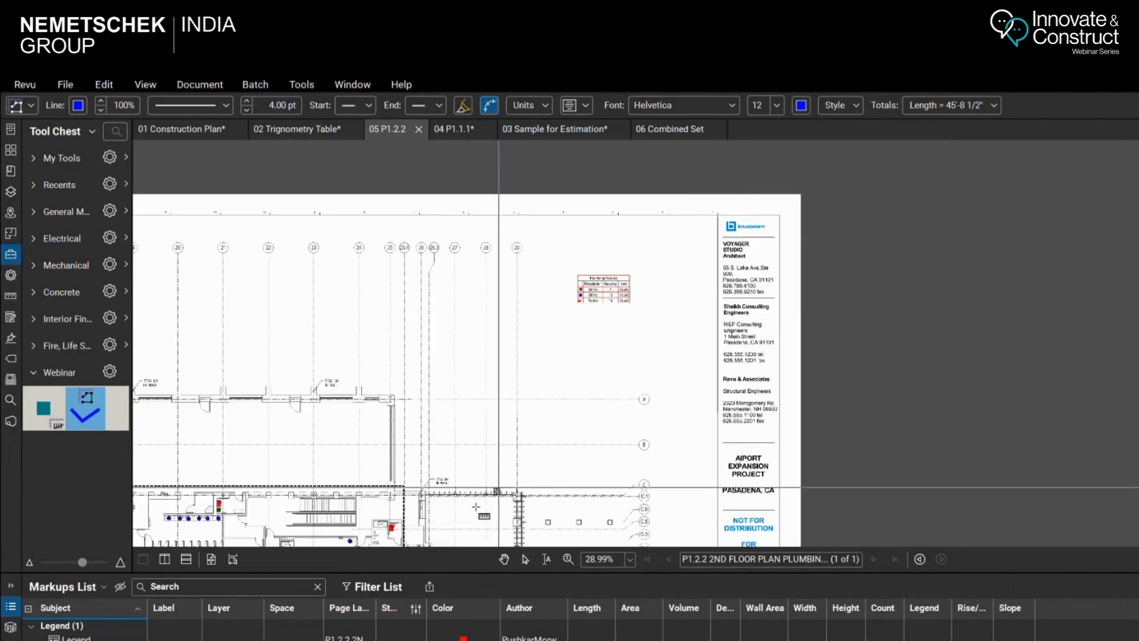
left_click_drag(450, 573, 450, 477)
scroll(269, 575, "down", 5)
scroll(269, 575, "up", 5)
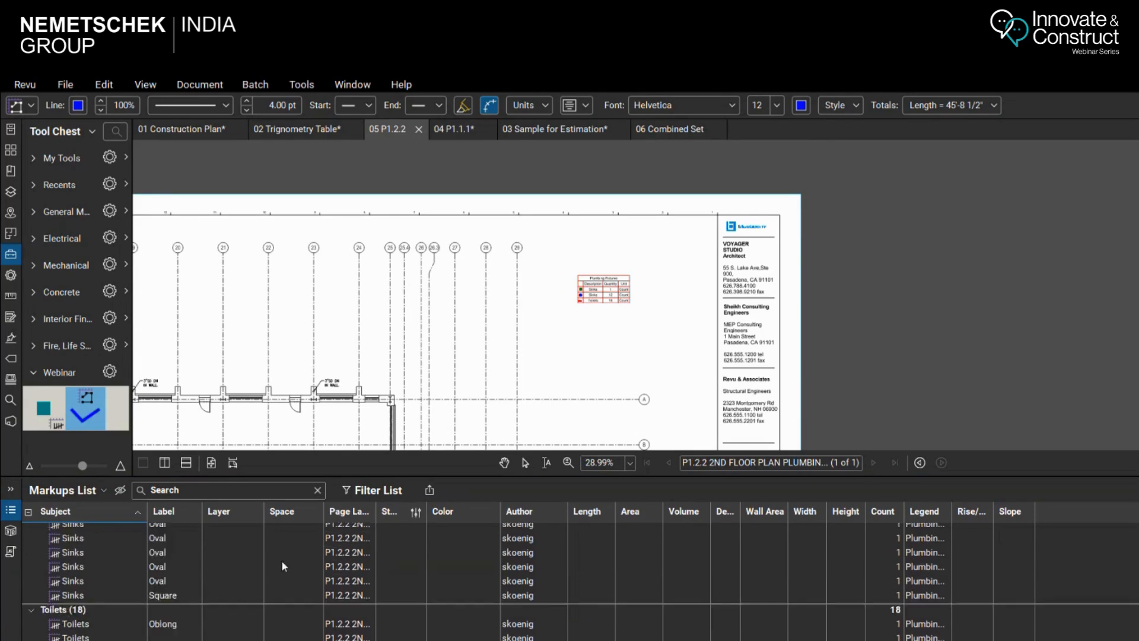
Export the markups of 01 Construction Plan as a CSV summary that opens after creation
left_click(555, 131)
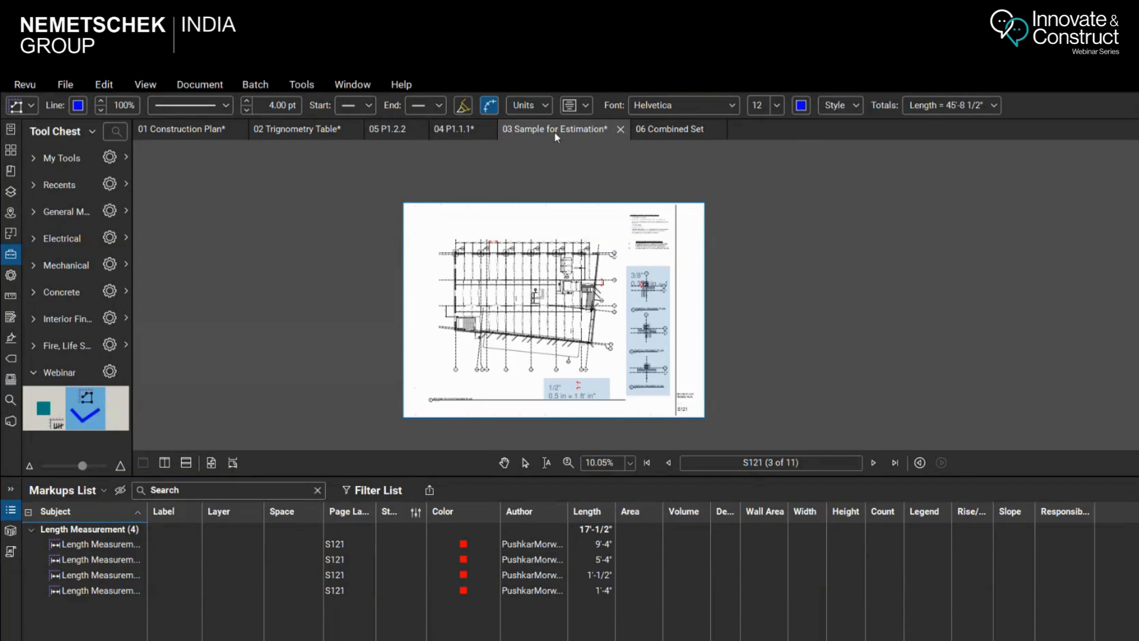
left_click(196, 132)
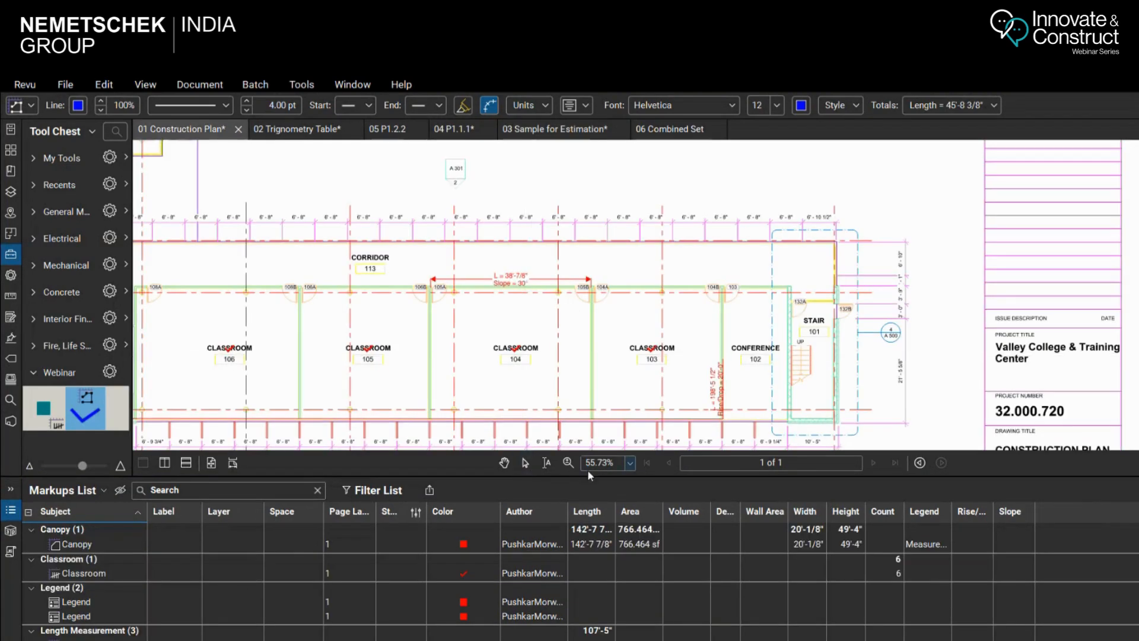
left_click(429, 490)
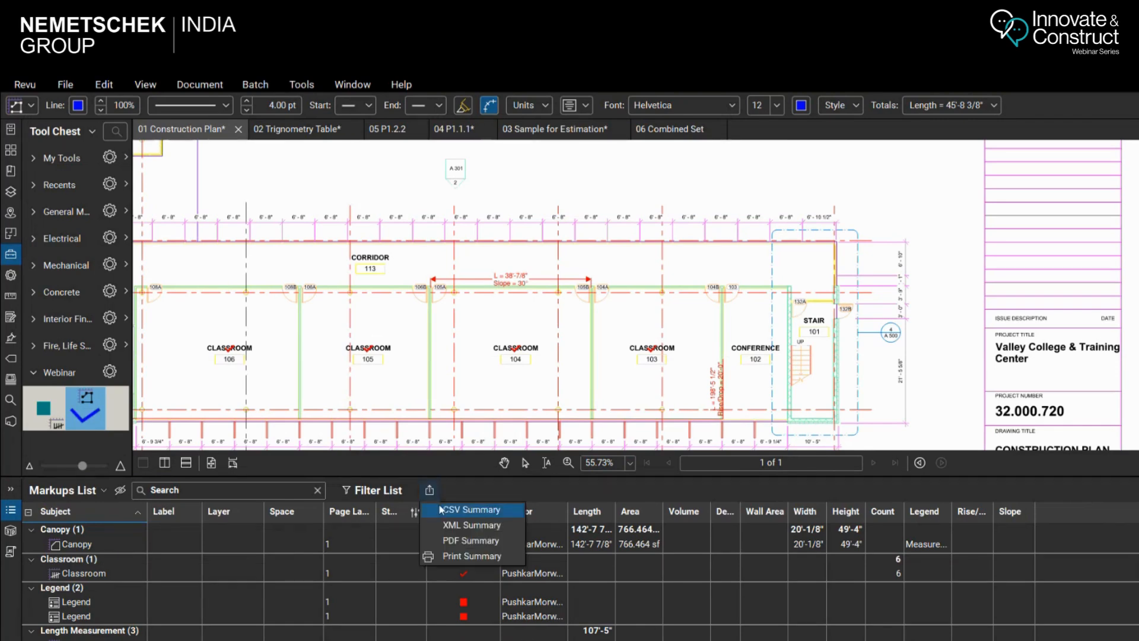
left_click(469, 510)
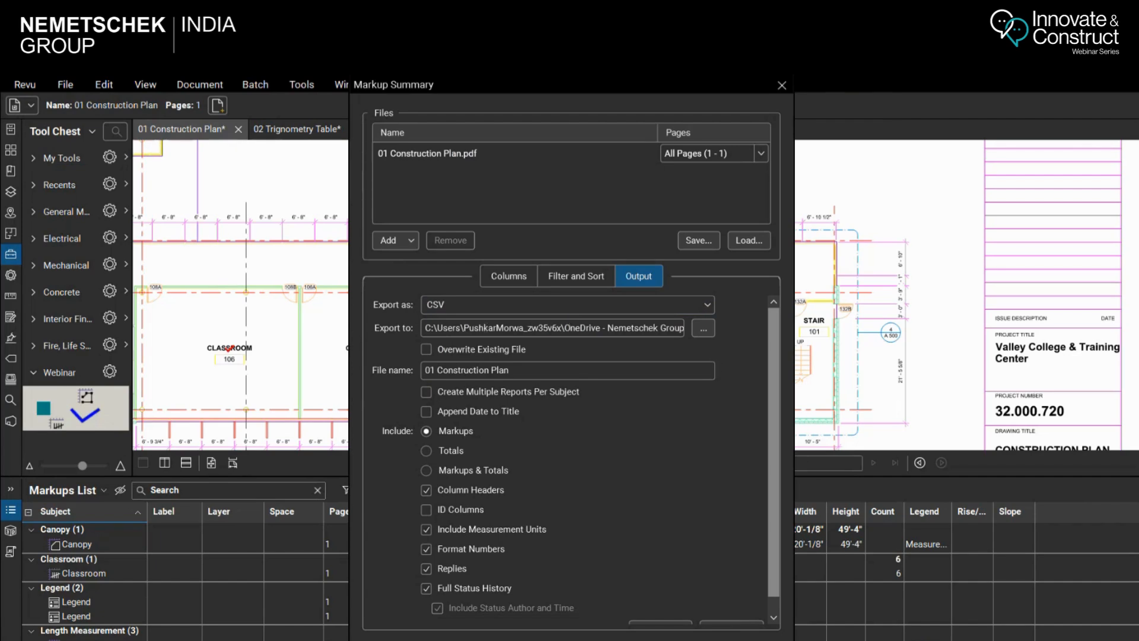
scroll(570, 460, "down", 1)
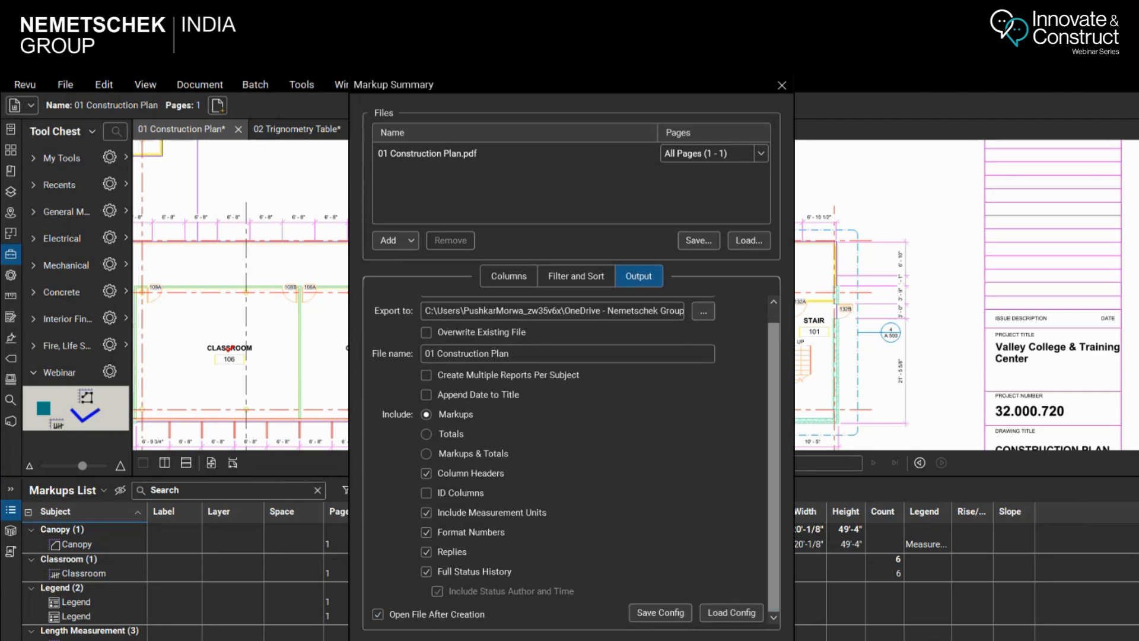
key("Return")
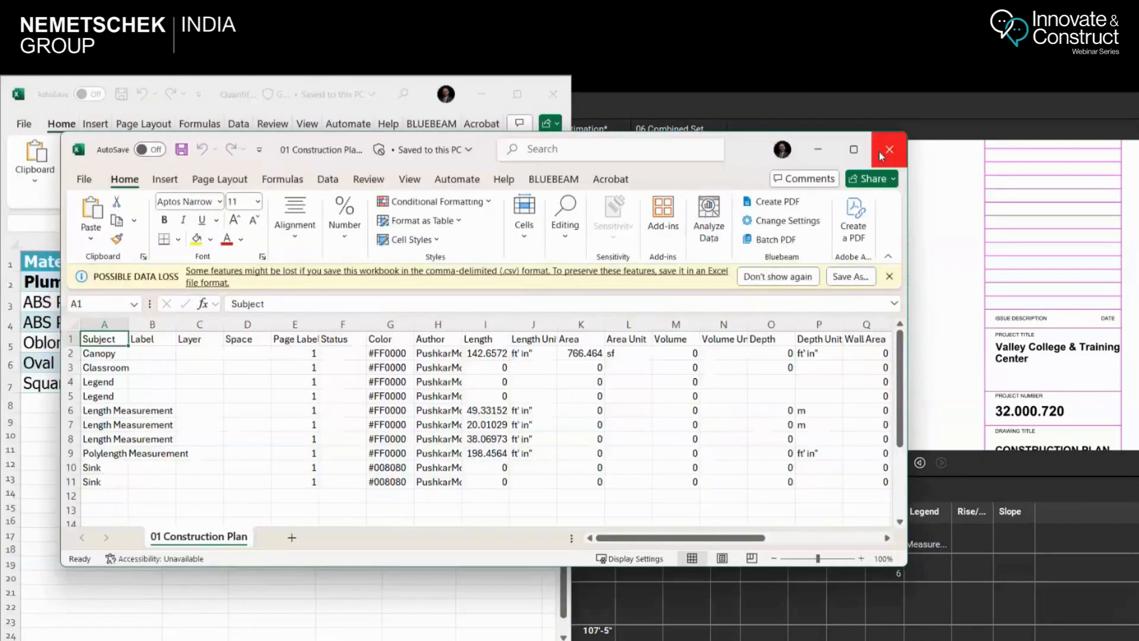
Maximise the exported CSV in Excel, fit all columns to their contents and dismiss the data loss notice
left_click(852, 150)
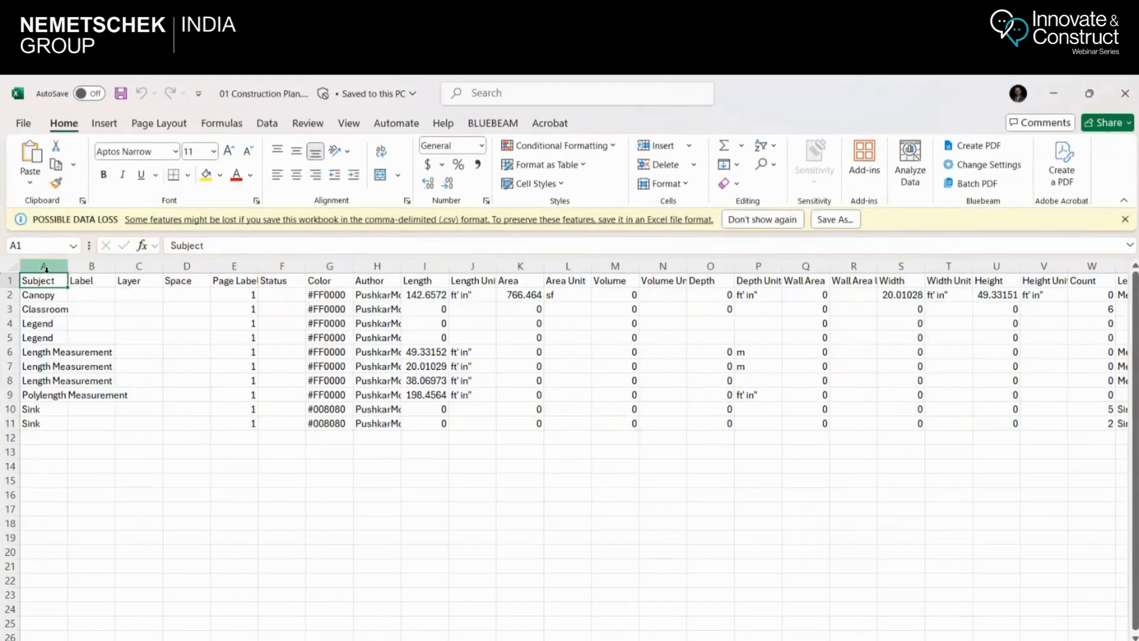
left_click(13, 266)
double_click(70, 266)
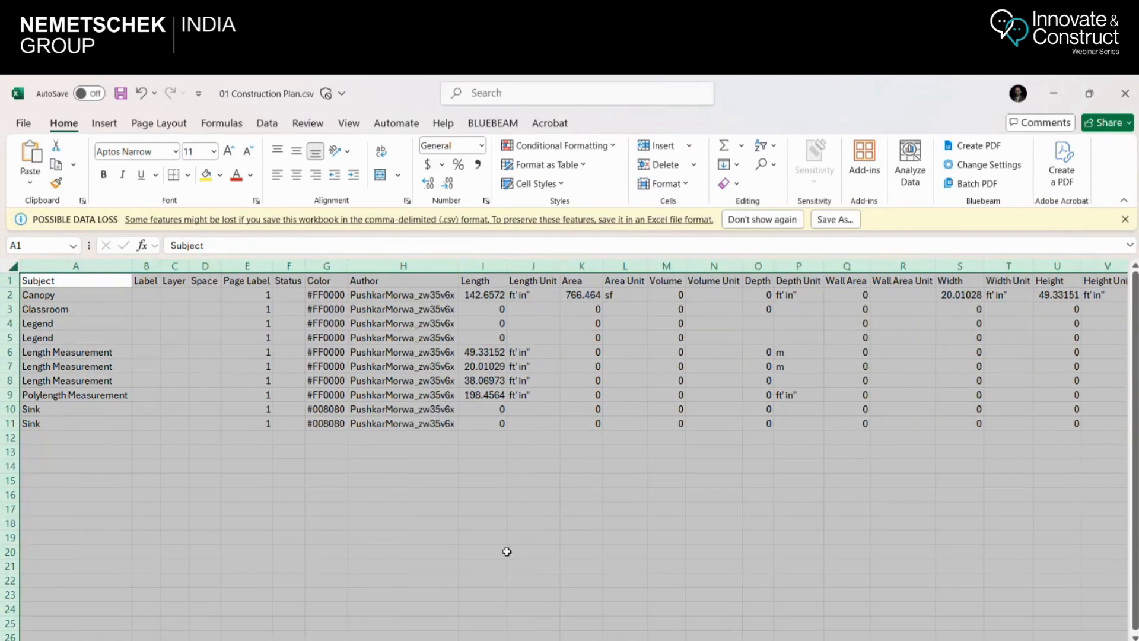
left_click(68, 295)
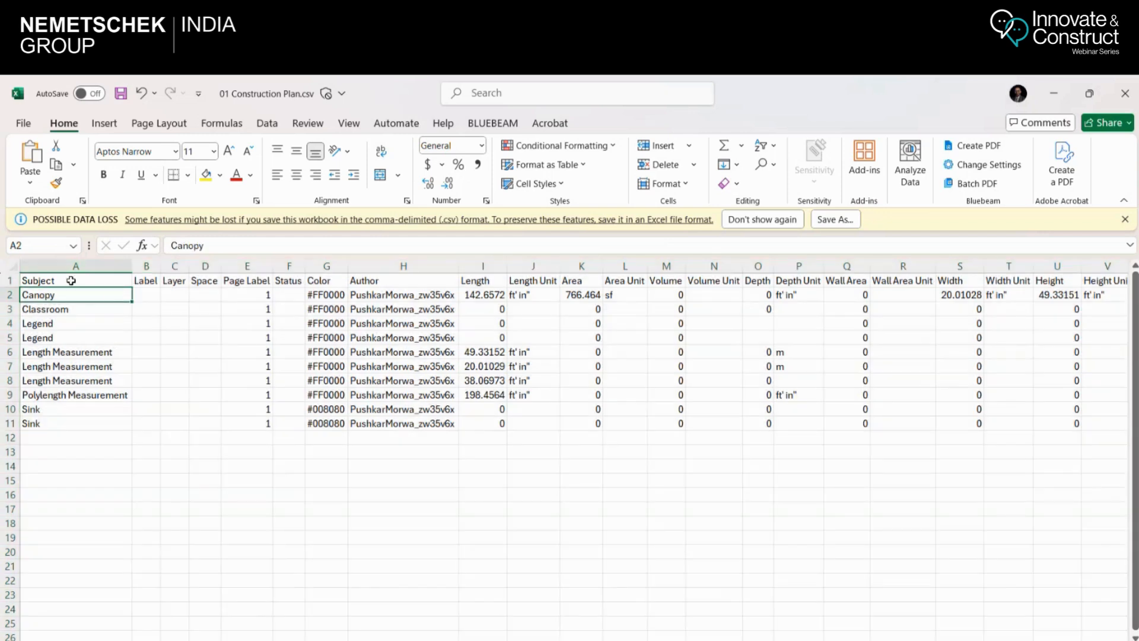
left_click(1125, 219)
Look across the exported CSV's header row as far as the Slope column and close the file without saving
left_click(34, 258)
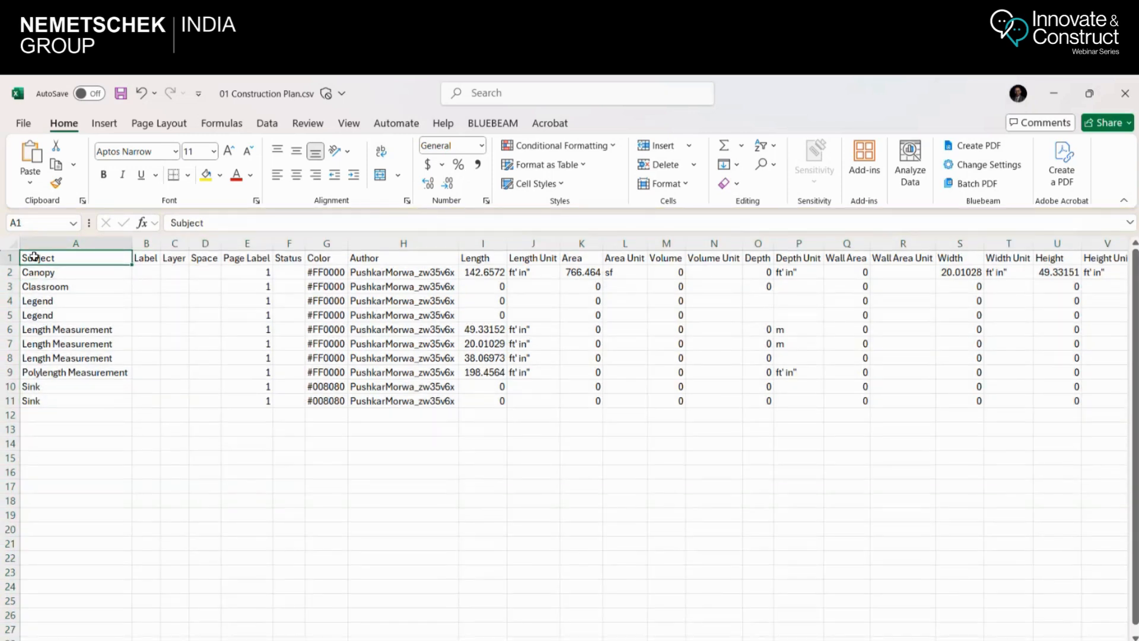
left_click(8, 258)
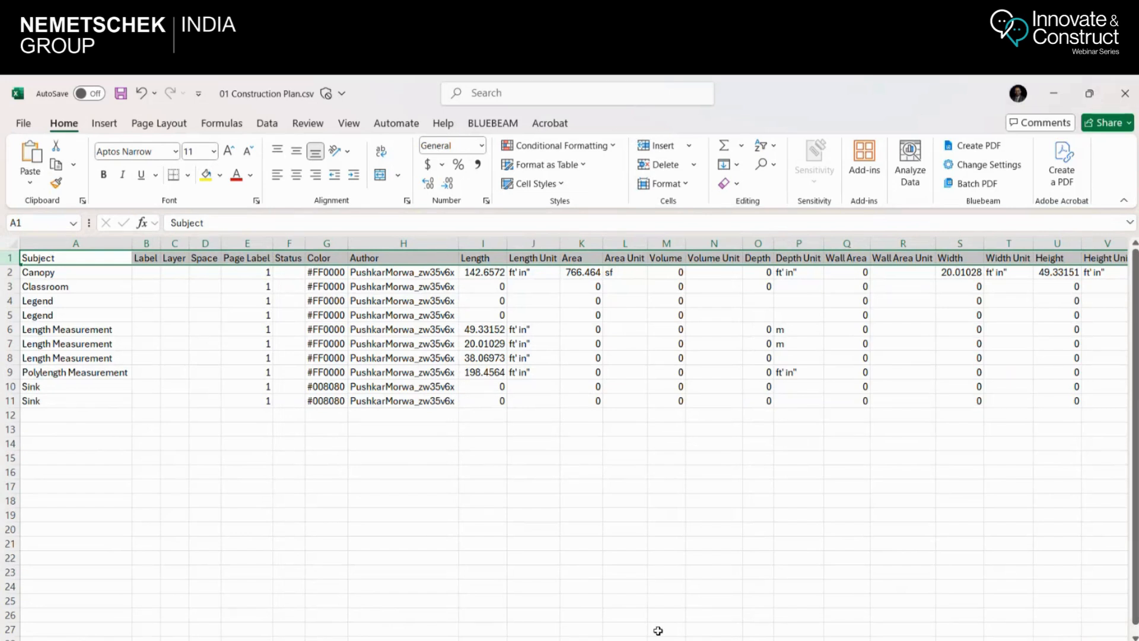
scroll(658, 631, "right", 3)
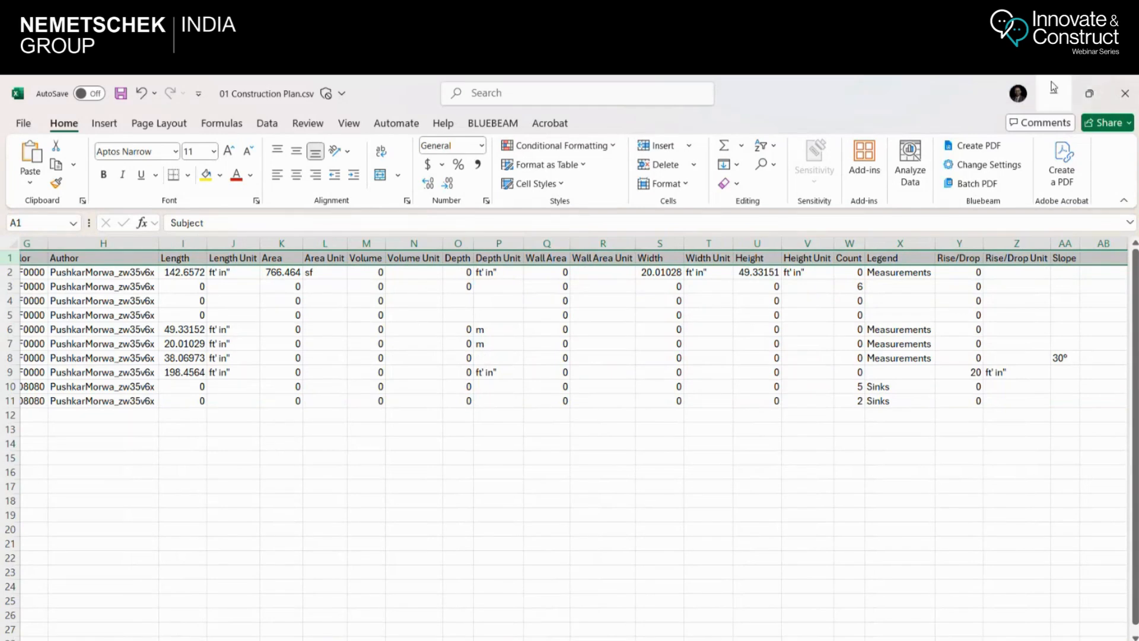
left_click(1128, 102)
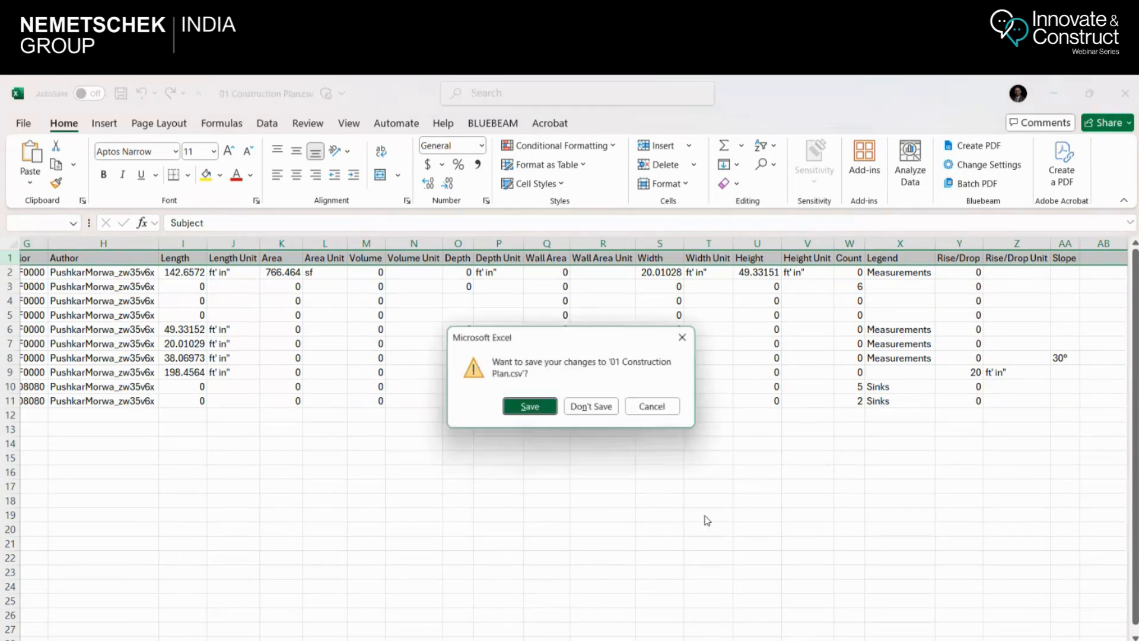
left_click(592, 407)
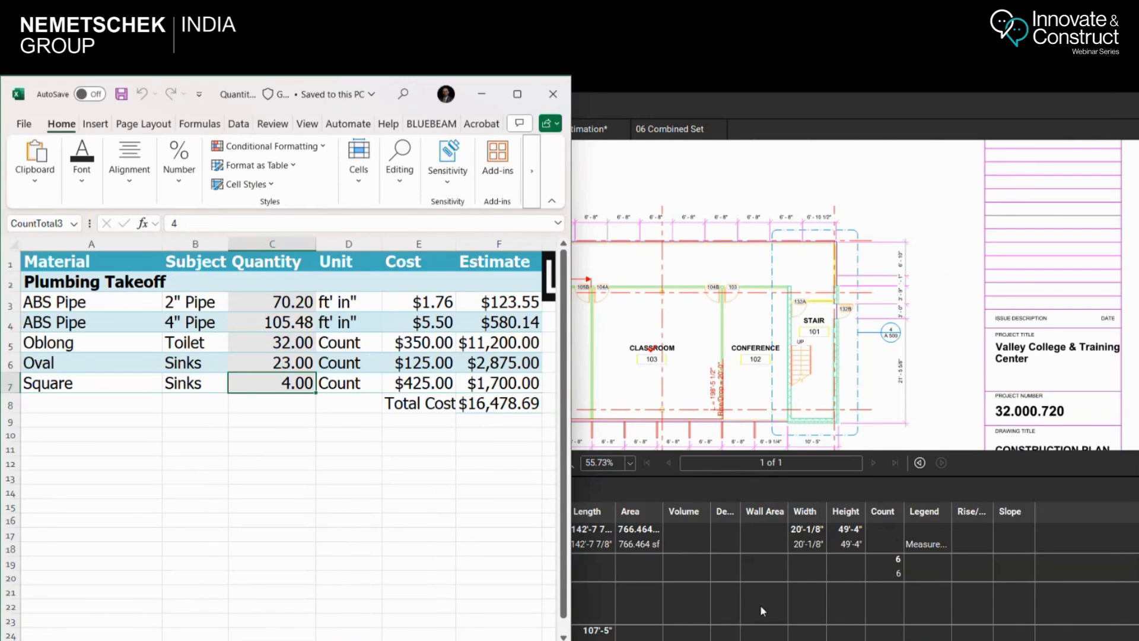
Switch back to Revu and review the columns the Markups List can show and its summary export formats
left_click(647, 489)
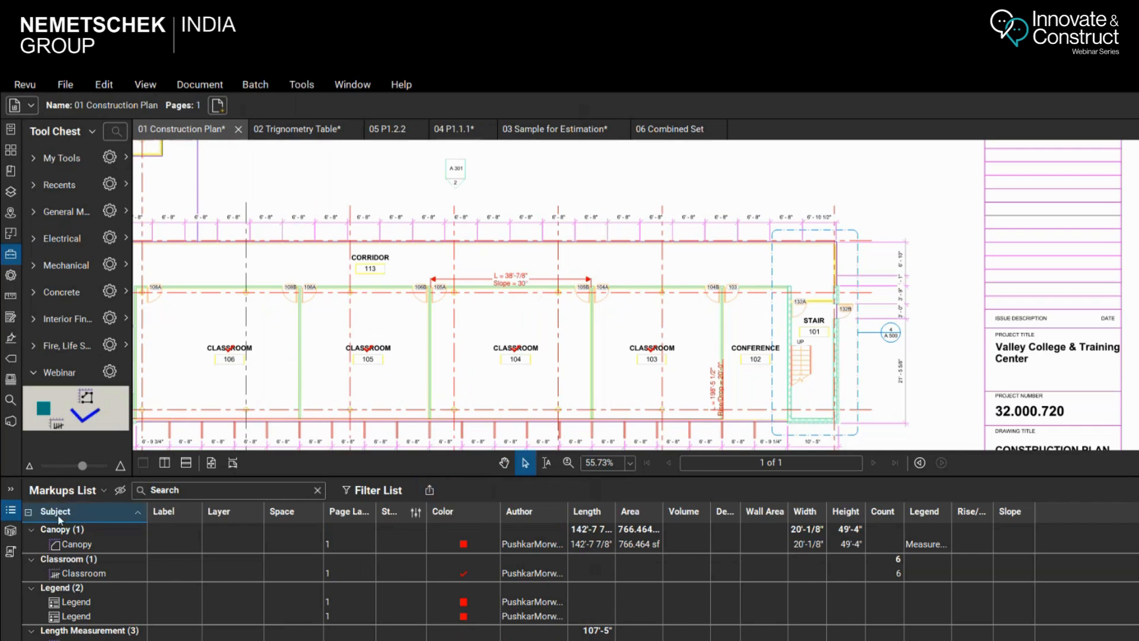
left_click(102, 490)
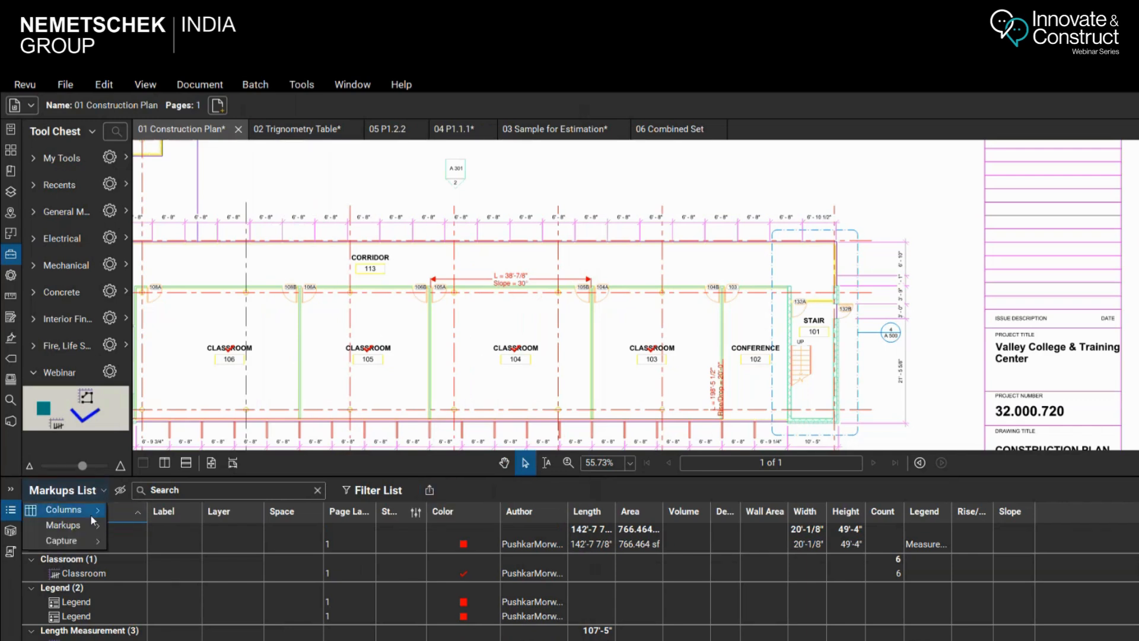
mouse_move(90, 513)
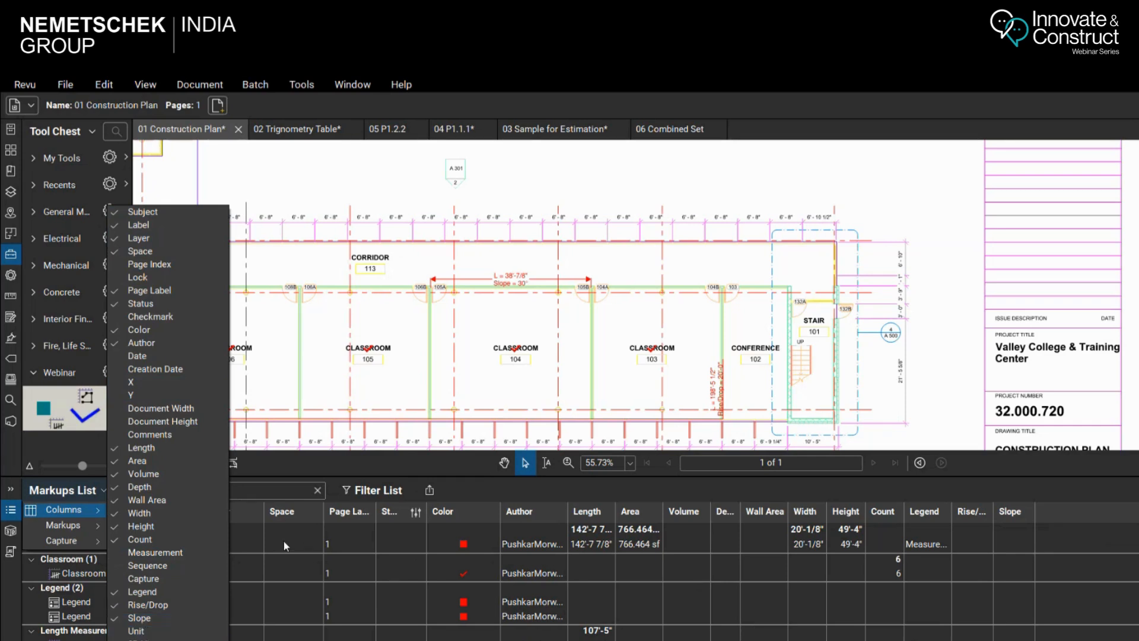
left_click(118, 335)
left_click(118, 335)
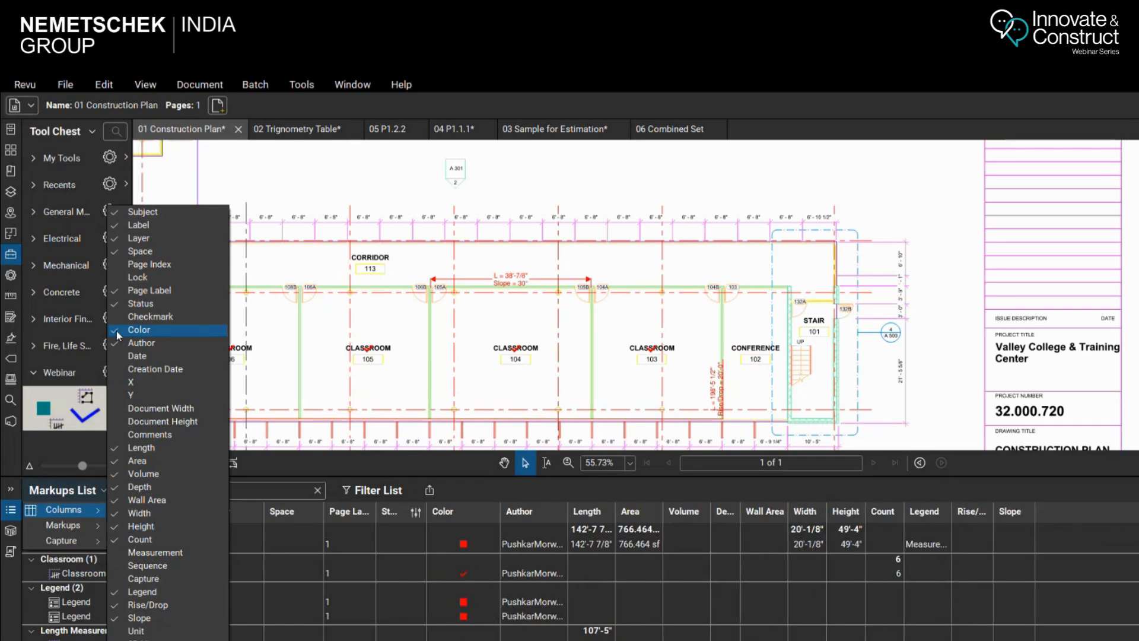
left_click(248, 358)
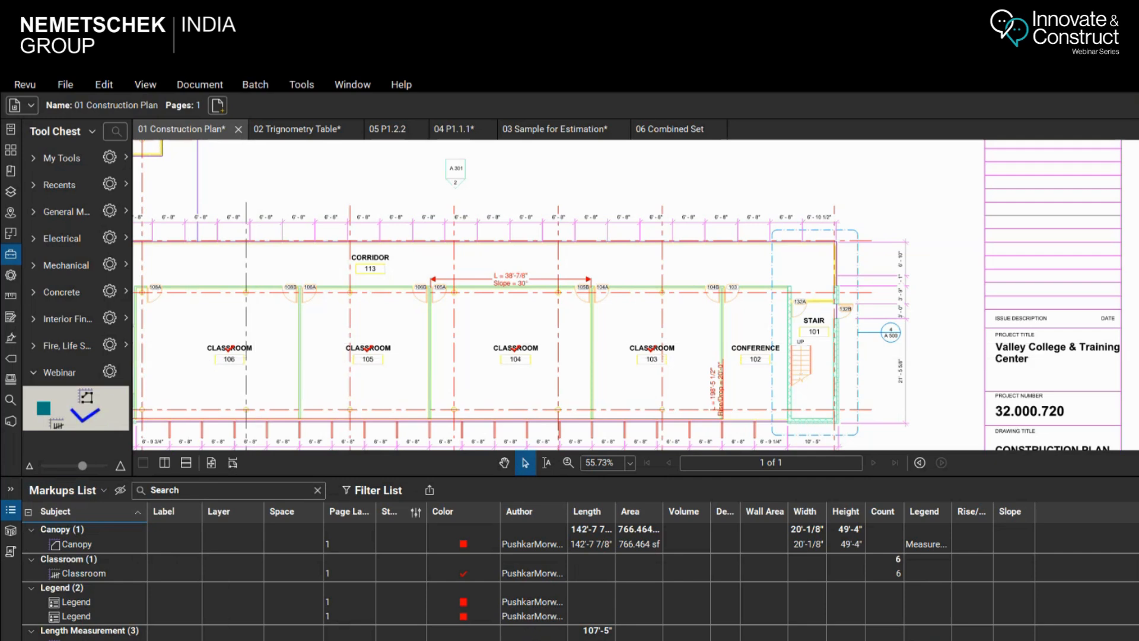
left_click(431, 491)
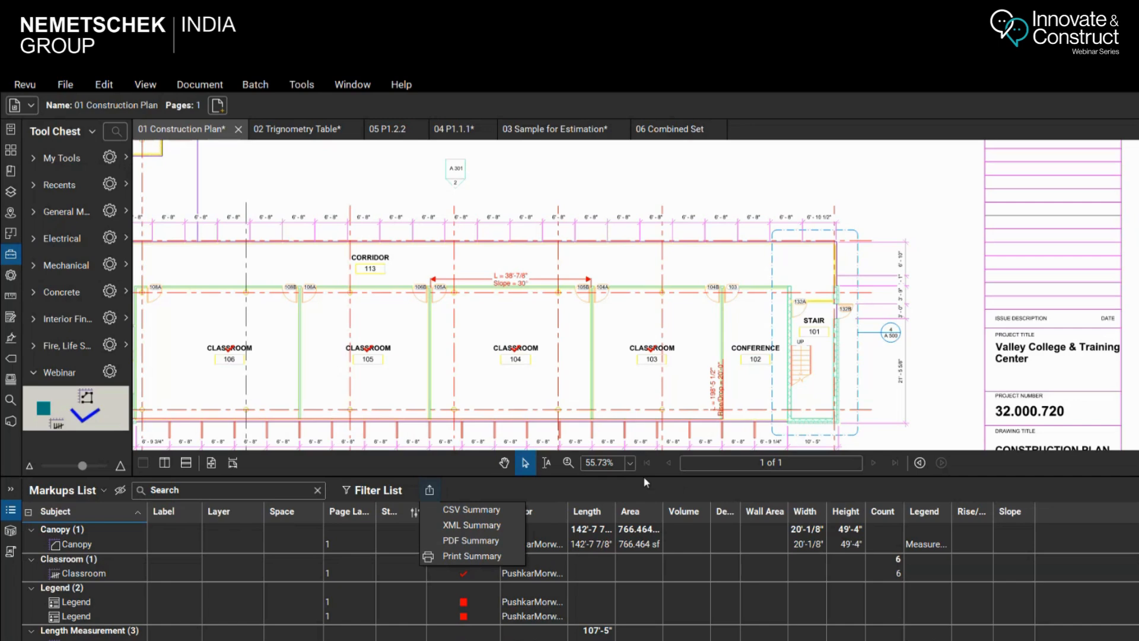
left_click(646, 335)
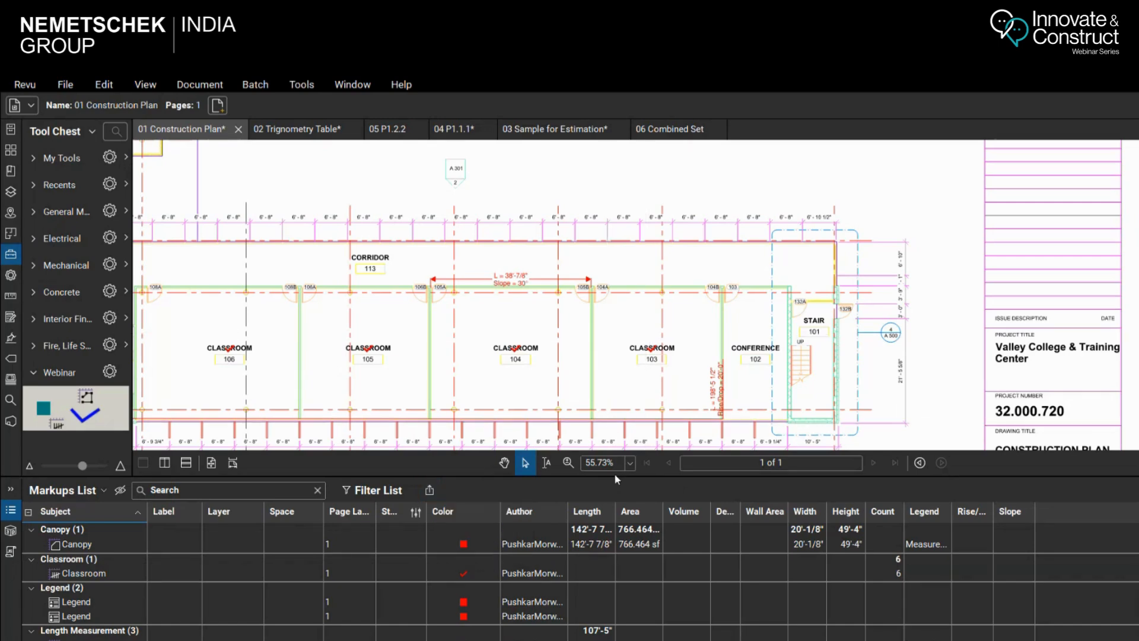
Reduce the height of the Markups List, zoom out on 01 Construction Plan and fit the Revu window to the screen
left_click_drag(615, 478, 614, 560)
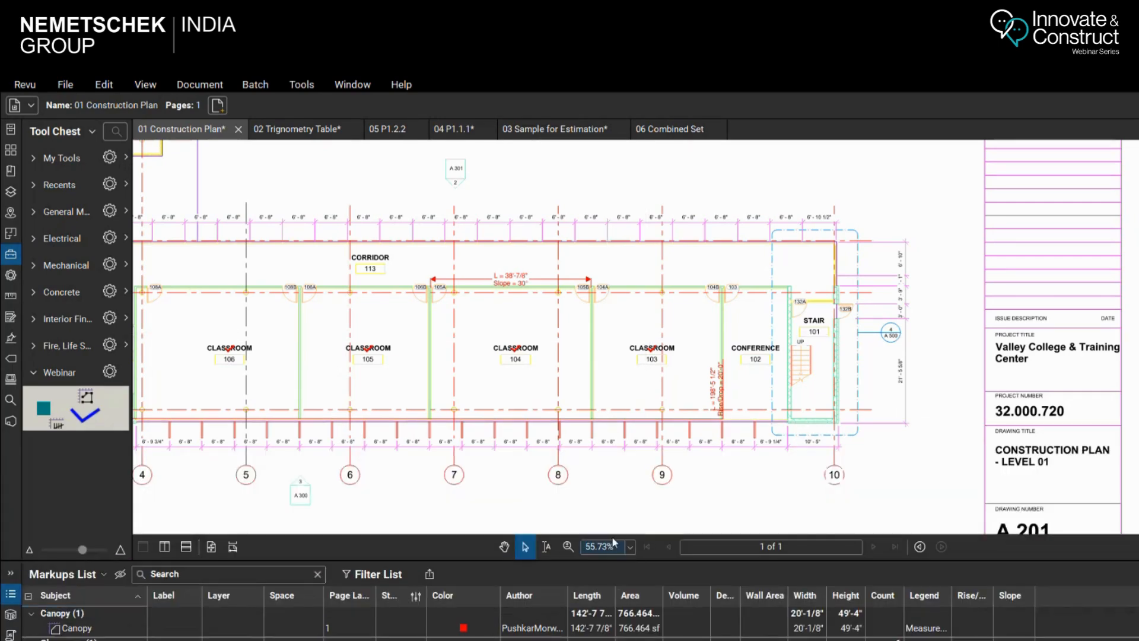
scroll(752, 338, "down", 5)
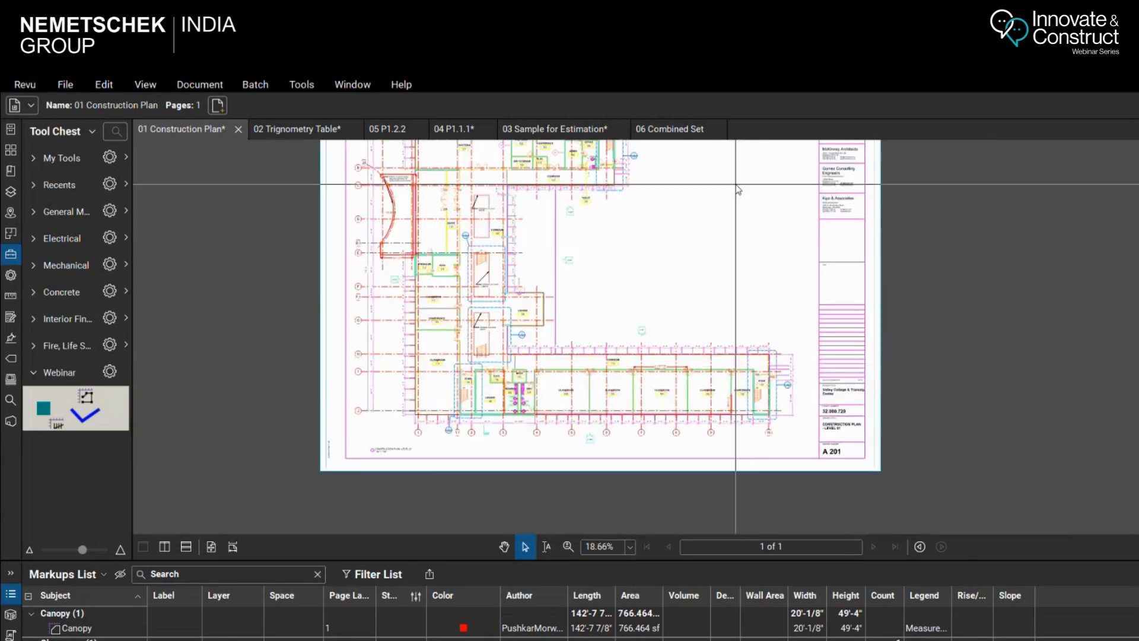
scroll(738, 254, "up", 1)
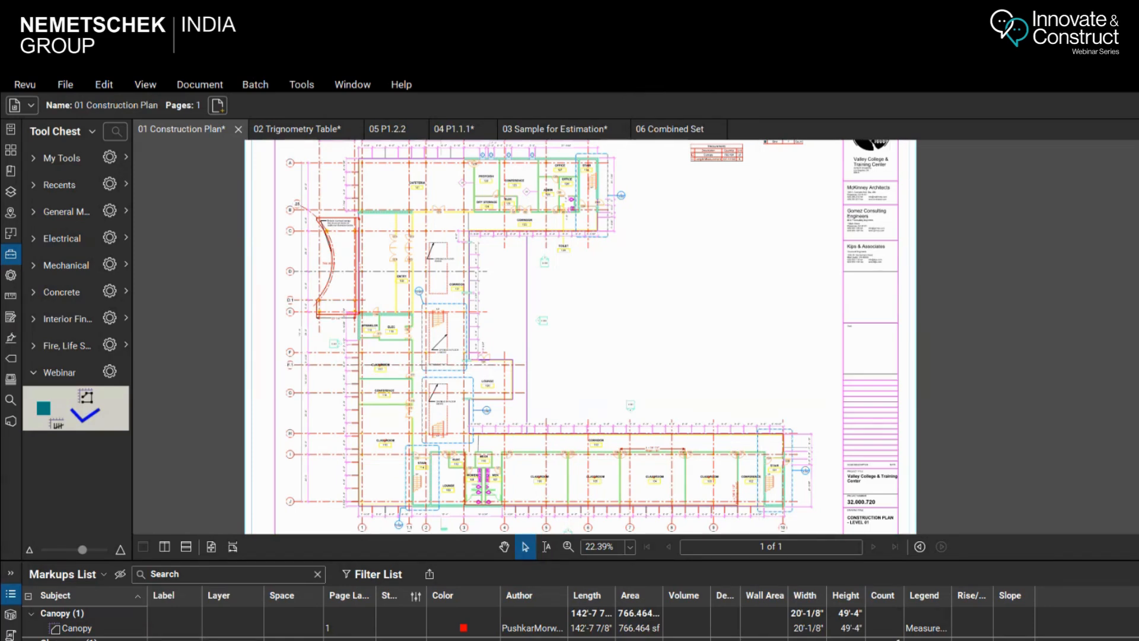
left_click_drag(1136, 85, 1031, 139)
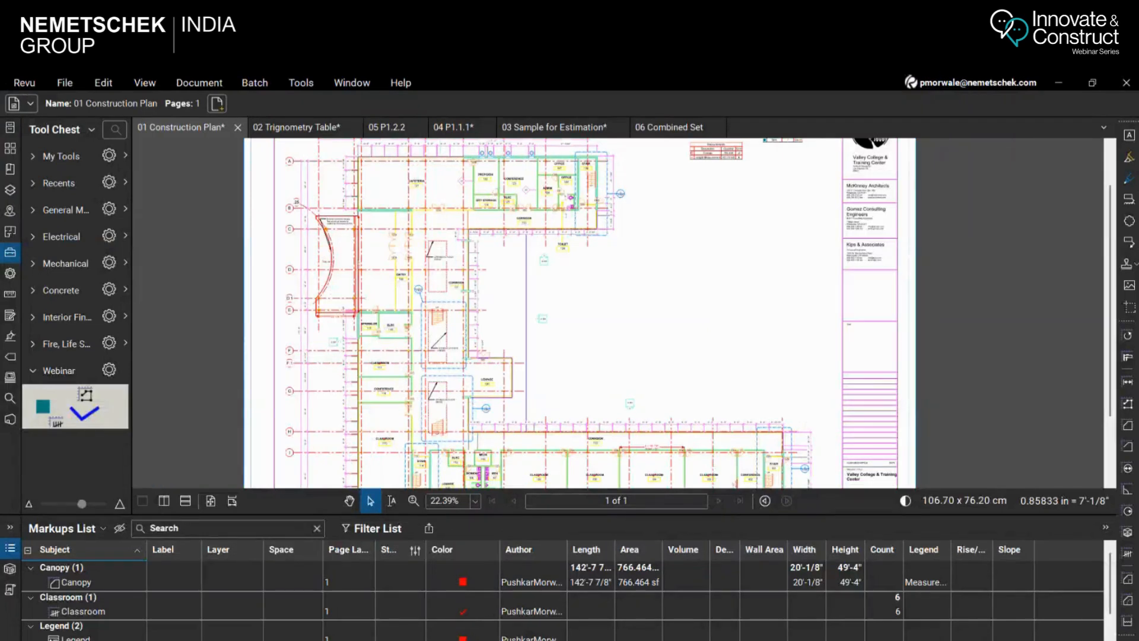
Check which file types can be opened in Revu and cancel without opening a file
mouse_move(655, 640)
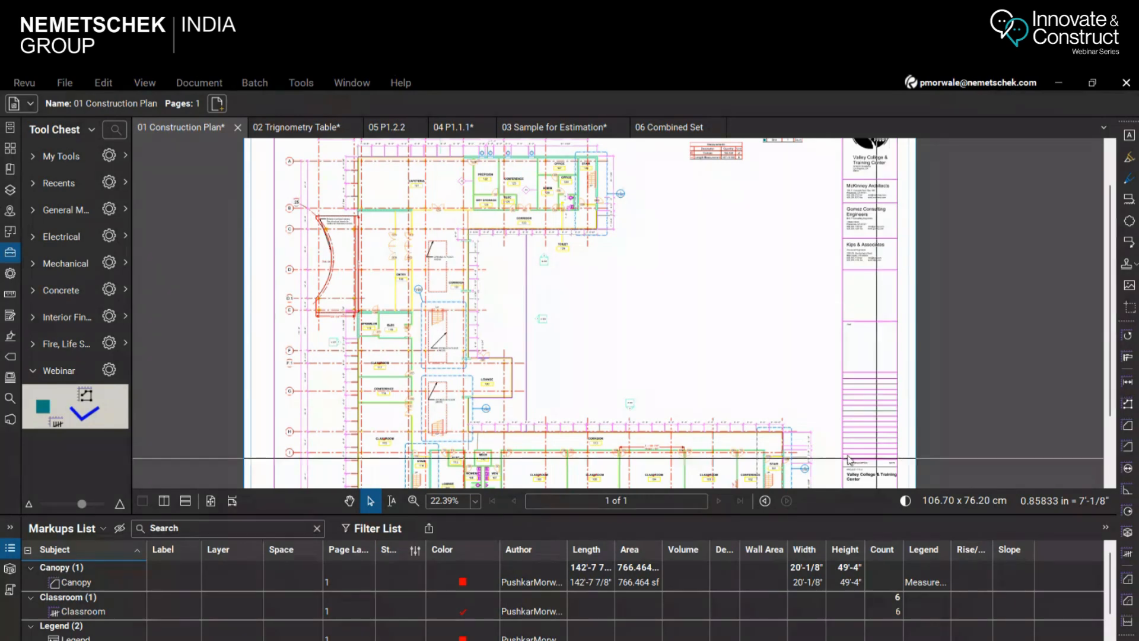
left_click(59, 84)
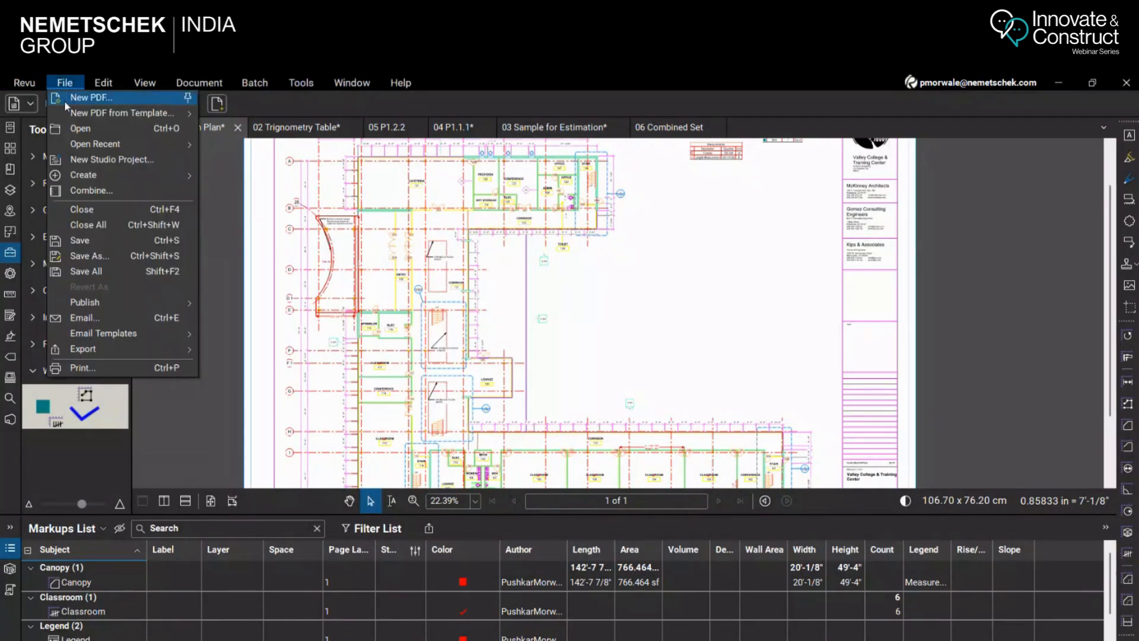
left_click(74, 130)
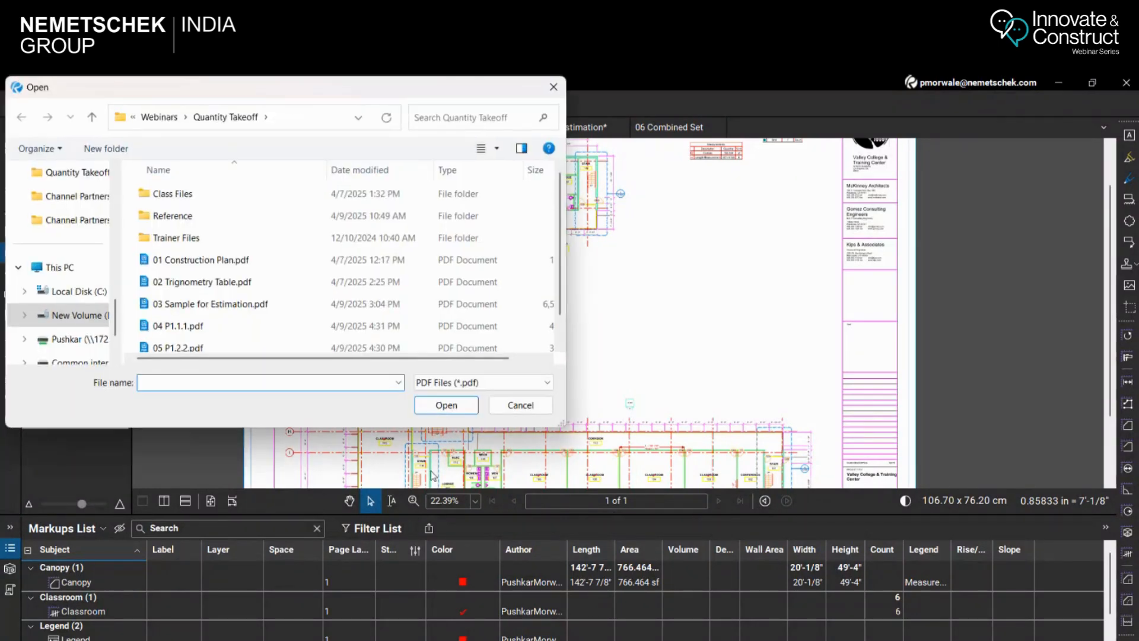
left_click(506, 390)
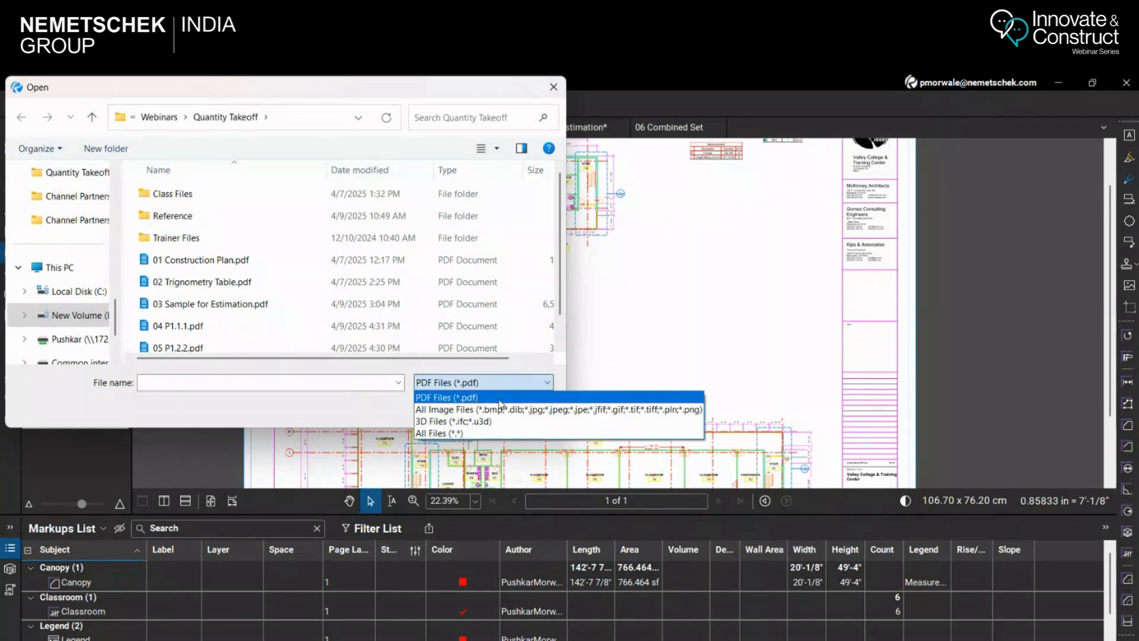
left_click(500, 397)
left_click(519, 405)
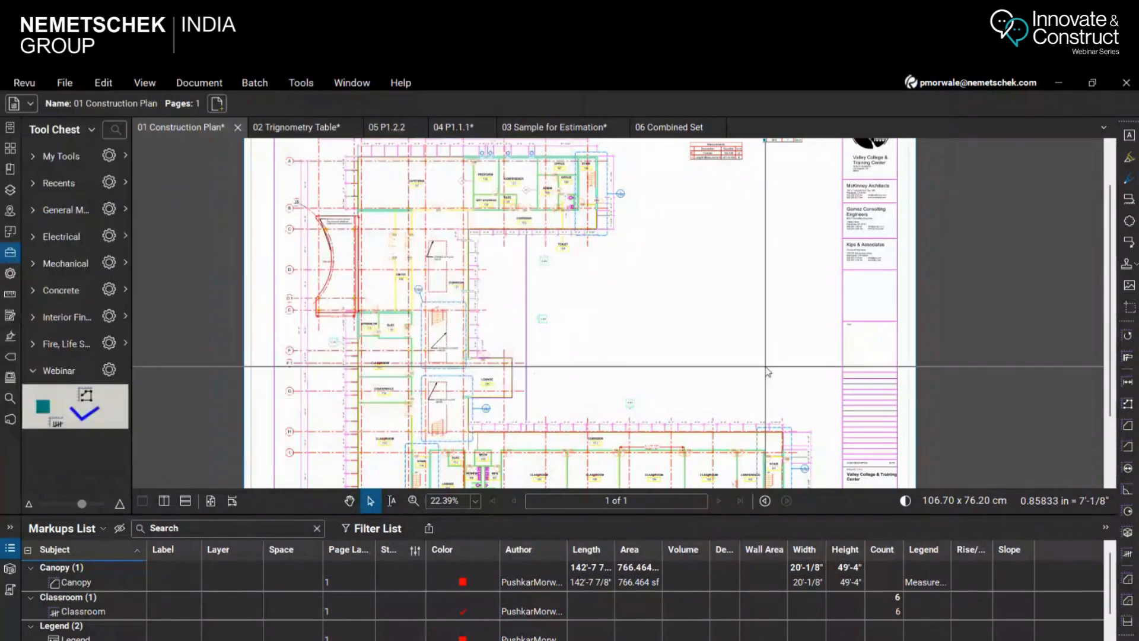
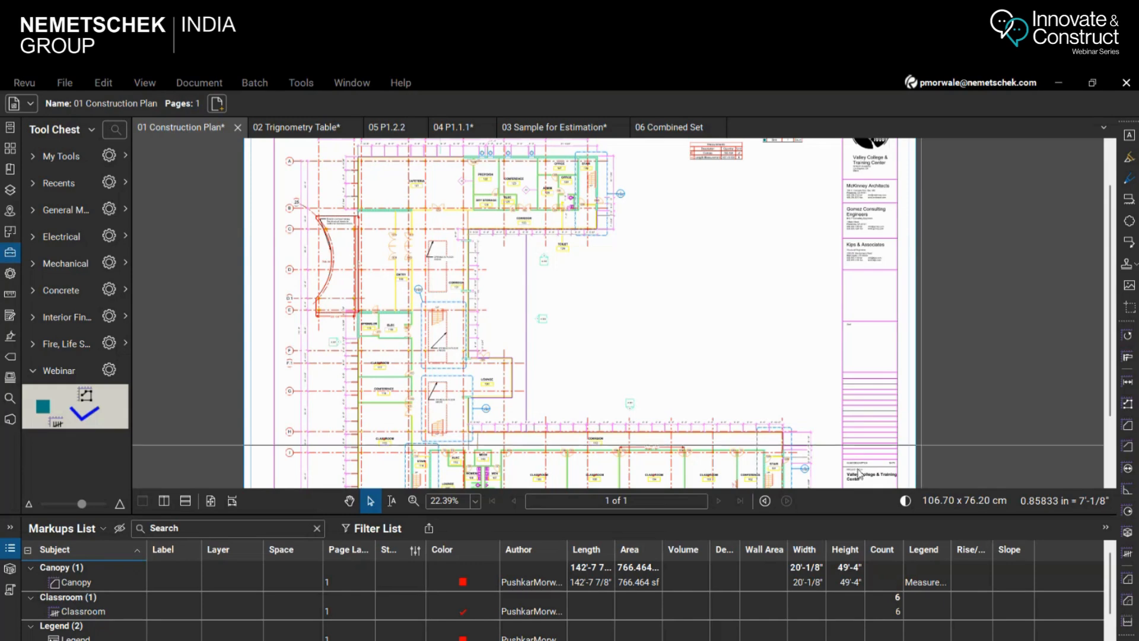
Look through the open drawings for a document containing a schedule table, ending on 06 Combined Set
left_click(320, 128)
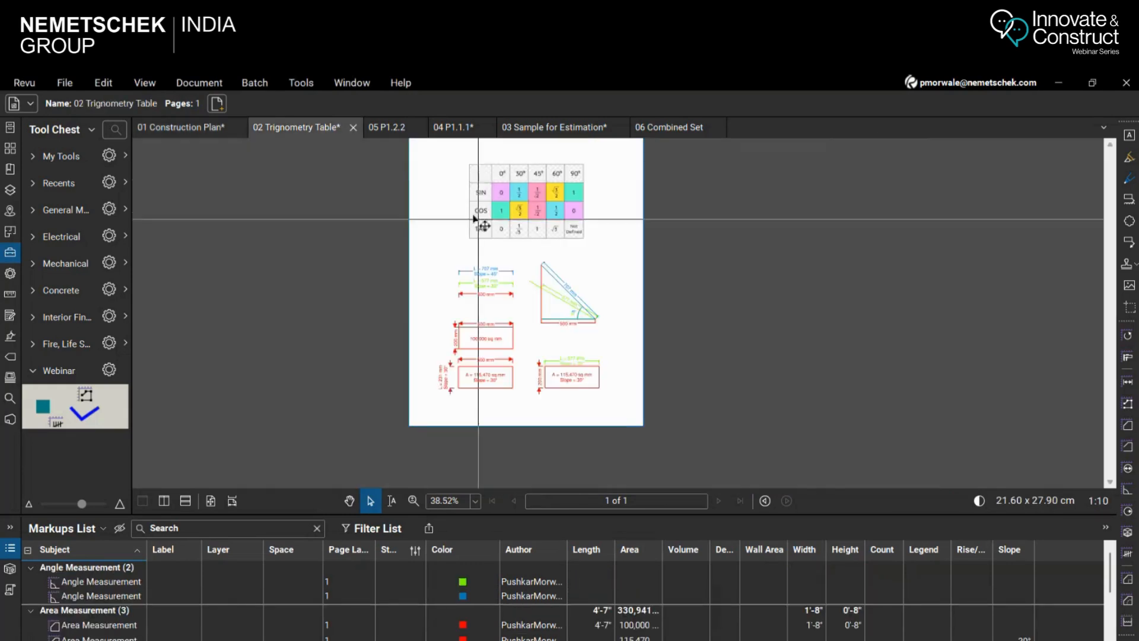
left_click(389, 127)
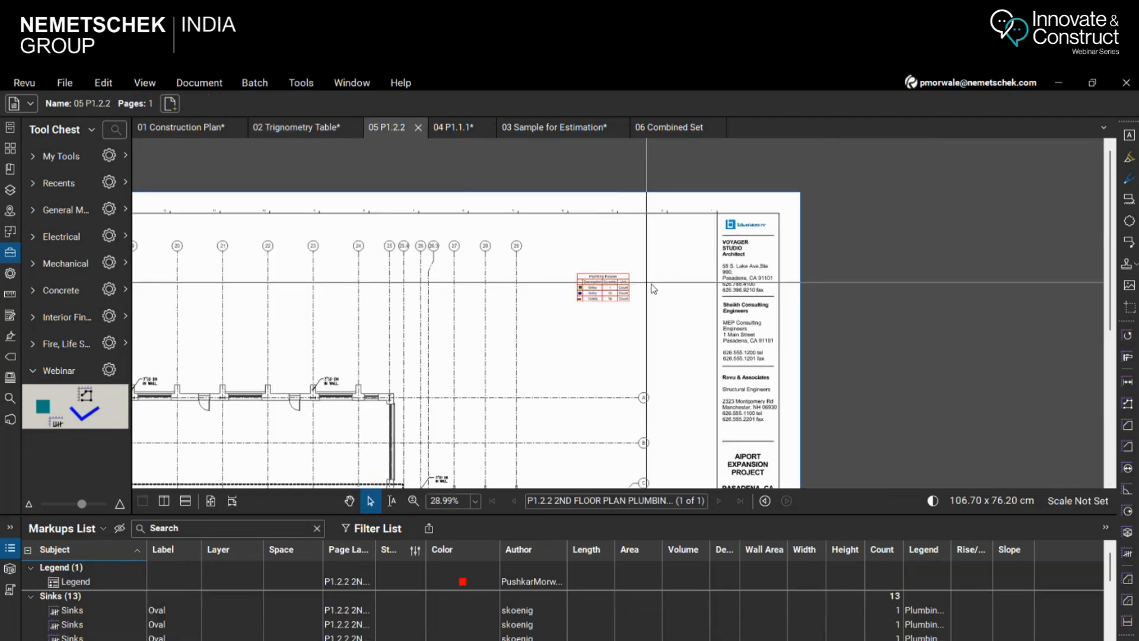
scroll(649, 280, "down", 3)
left_click(469, 128)
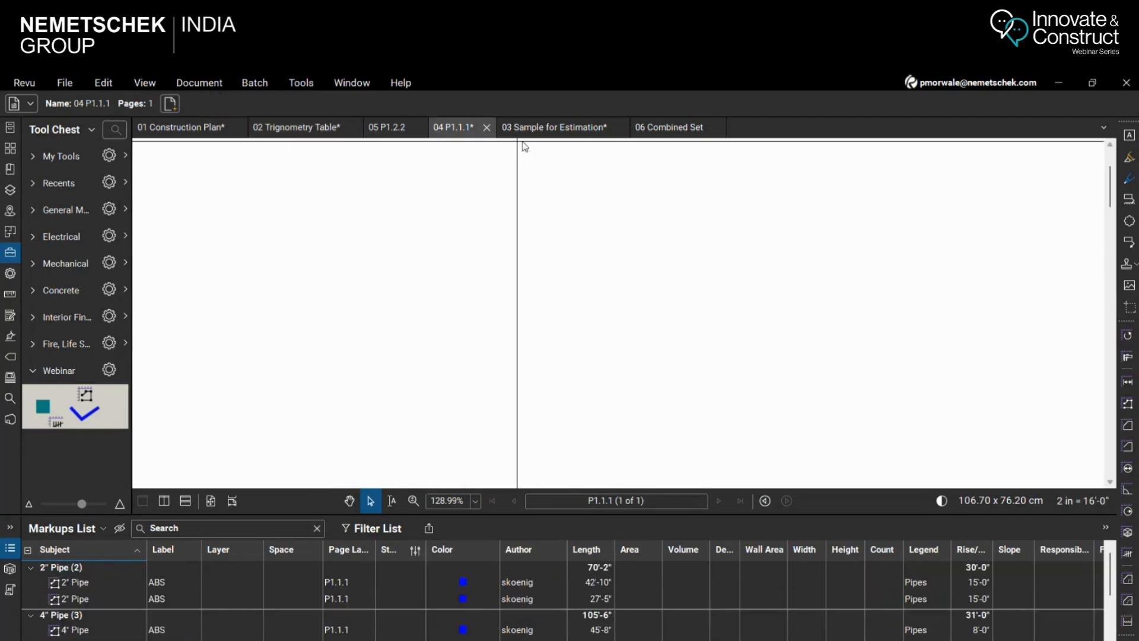
left_click(558, 127)
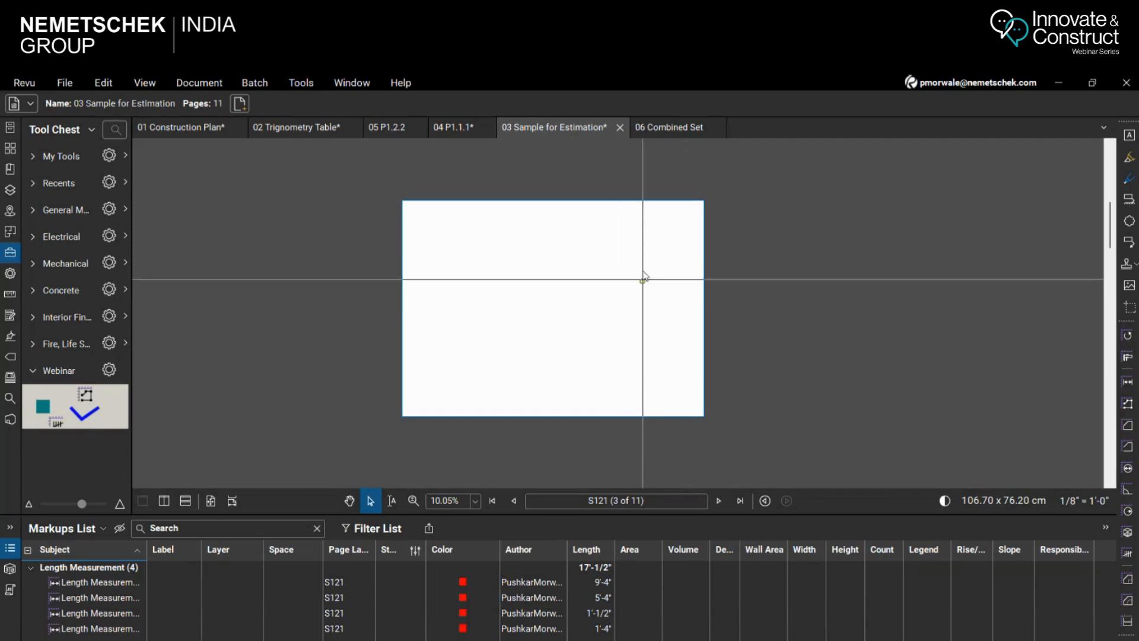
left_click(678, 132)
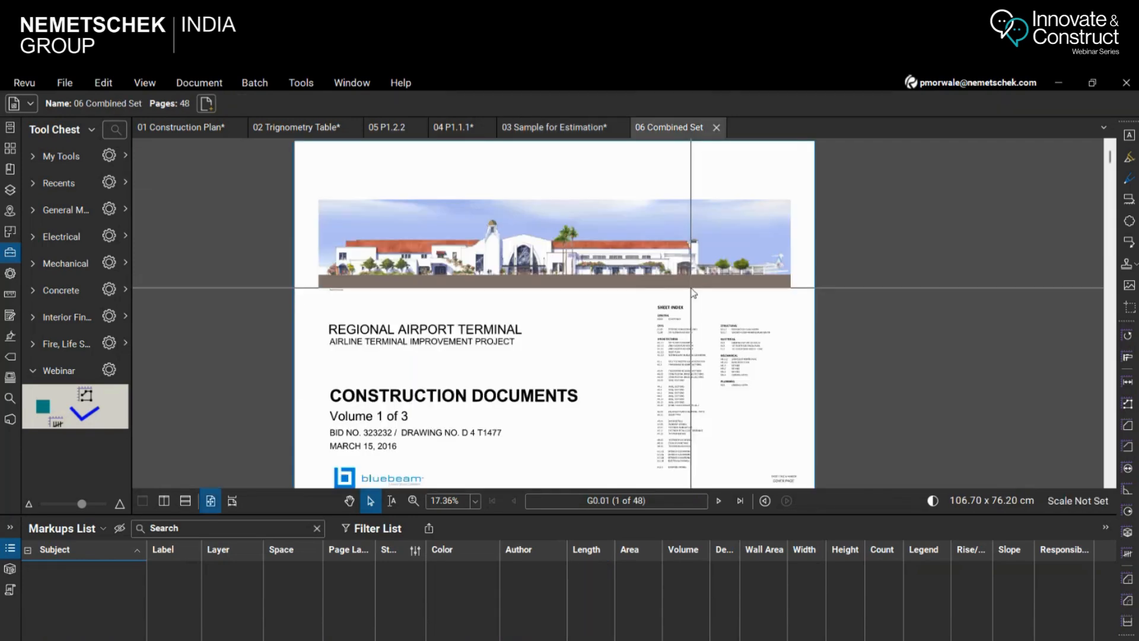
Browse the sheets of 06 Combined Set to E0.2 and examine its Special Receptacles table up close
scroll(1111, 315, "down", 2)
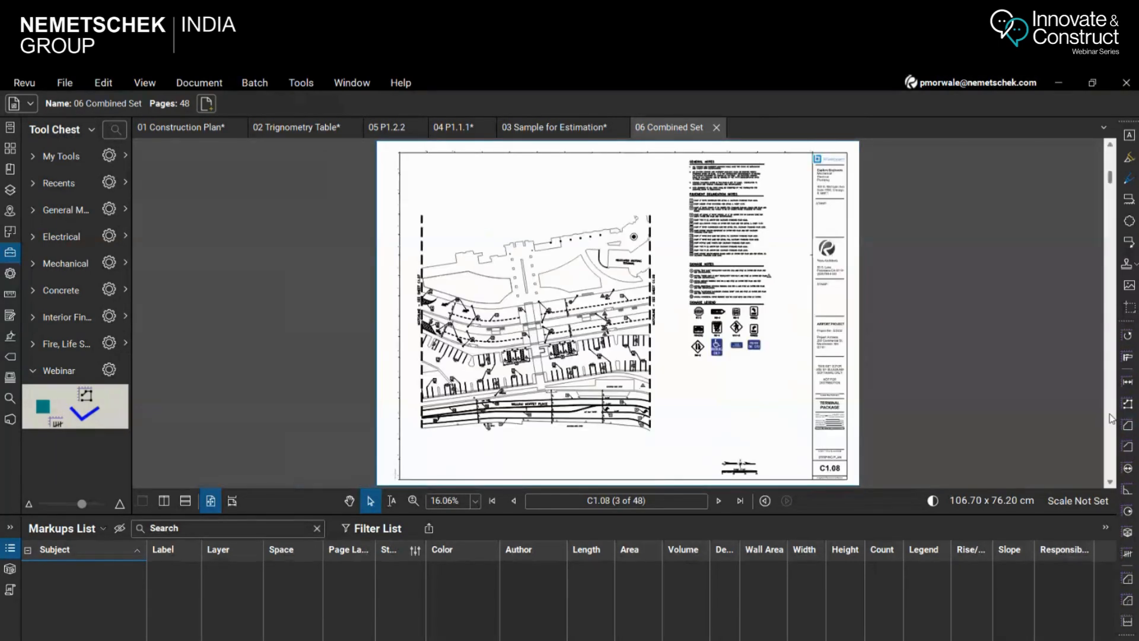
scroll(1111, 418, "down", 5)
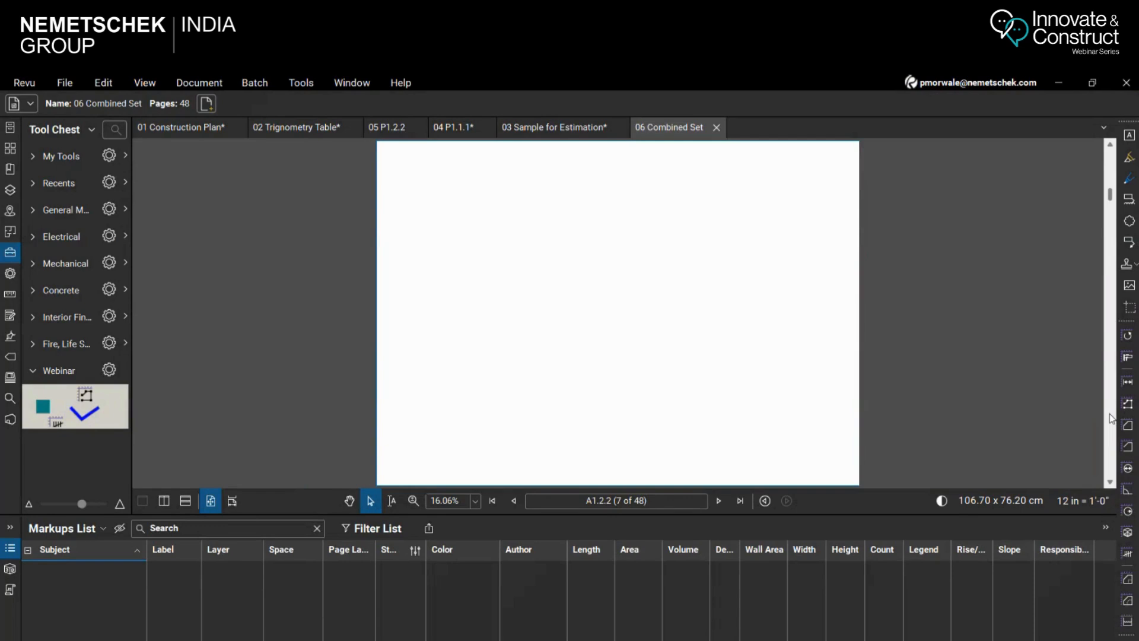
scroll(1111, 418, "down", 4)
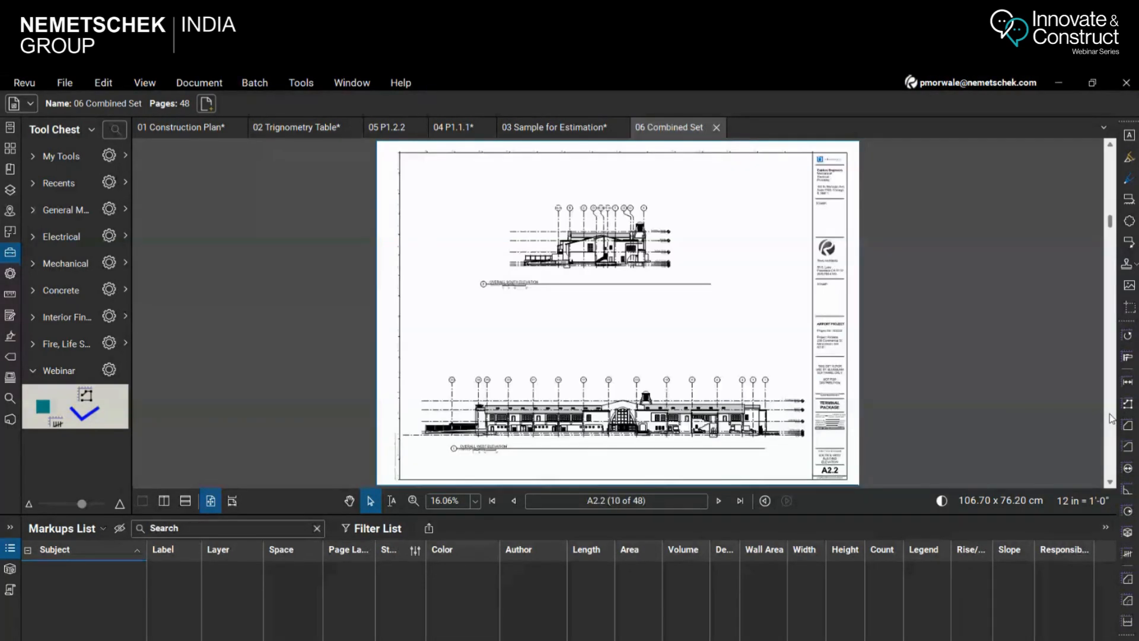
scroll(1112, 418, "down", 6)
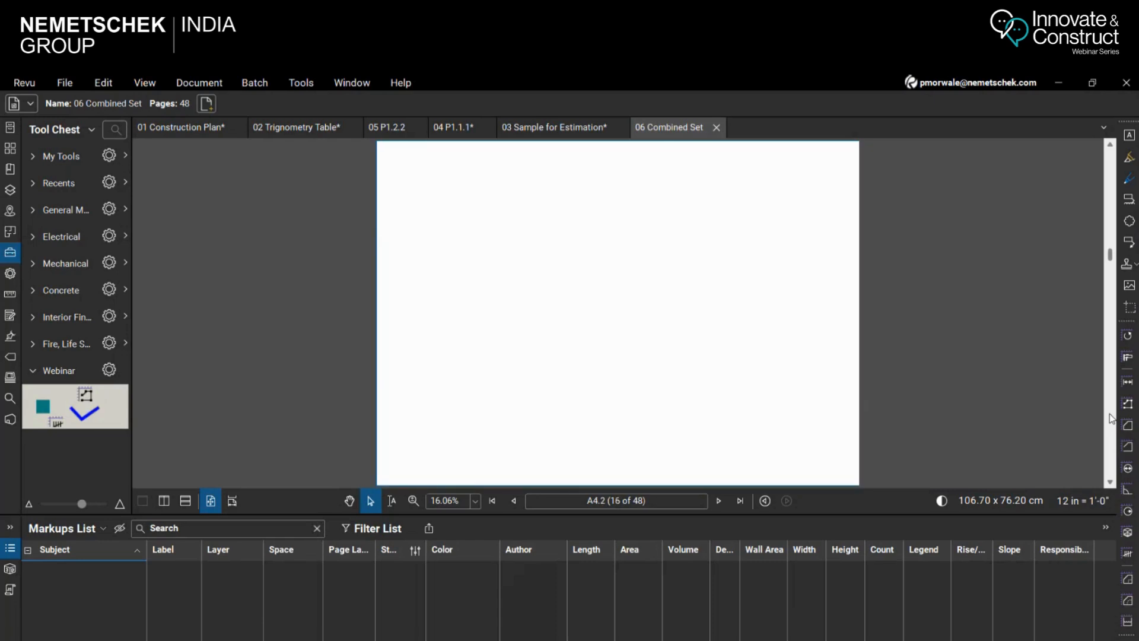
scroll(1111, 418, "down", 7)
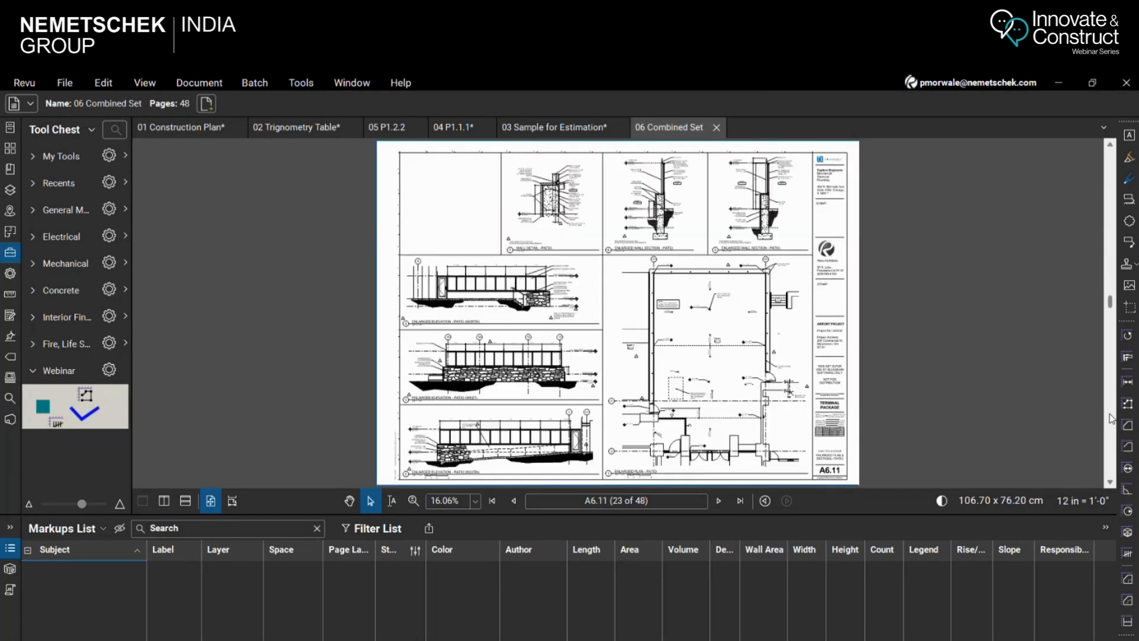
scroll(1111, 418, "down", 1)
scroll(1111, 418, "down", 5)
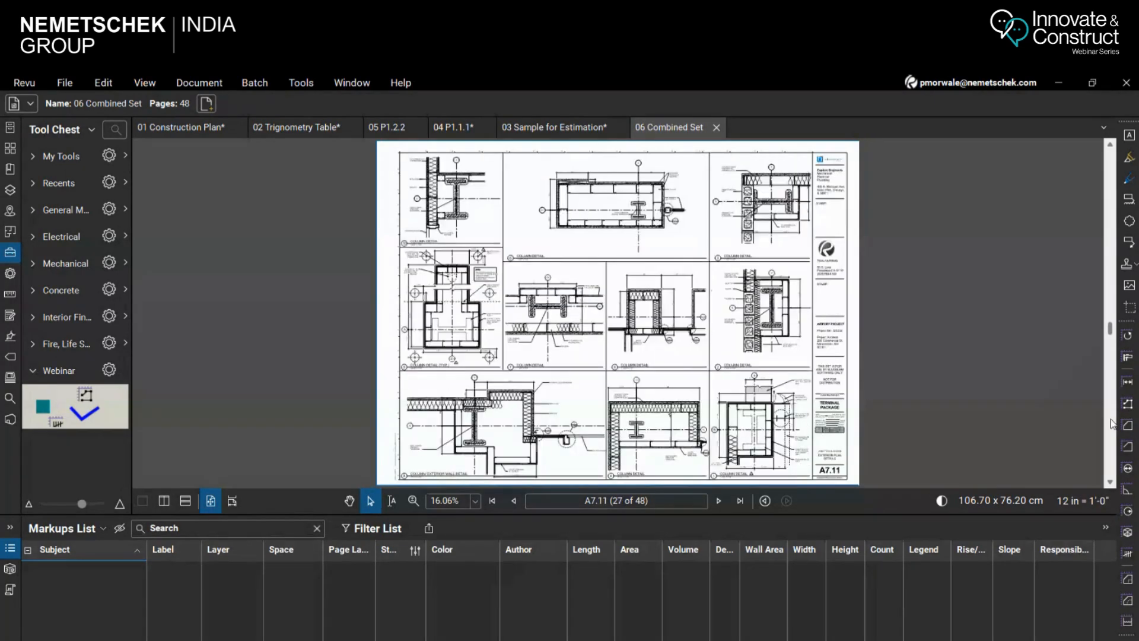
scroll(1111, 423, "down", 2)
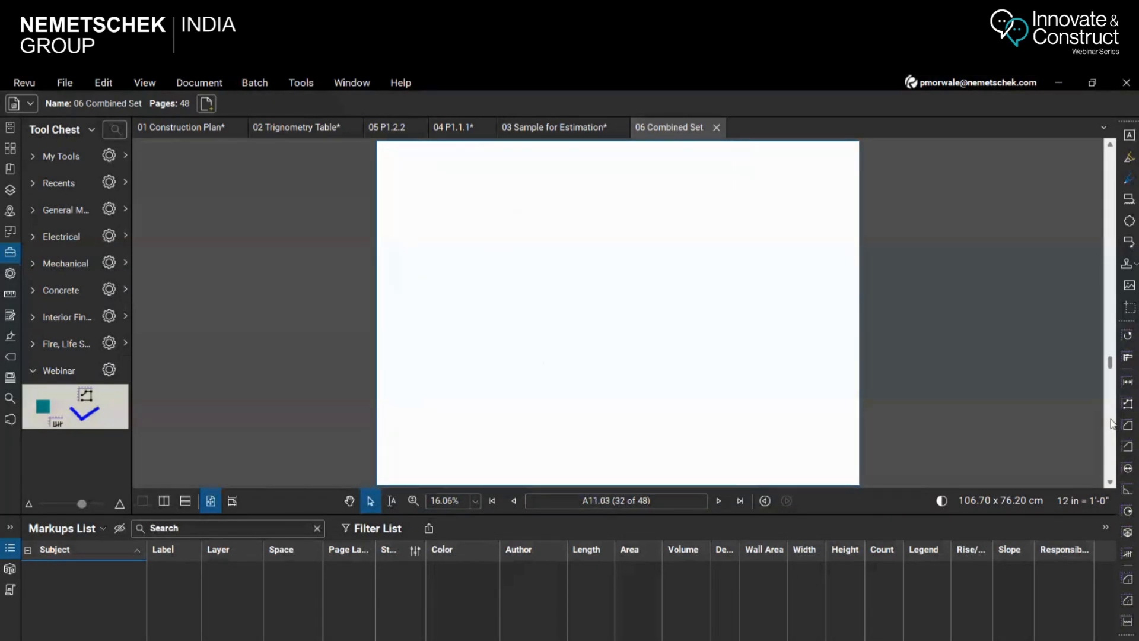
scroll(1111, 462, "down", 3)
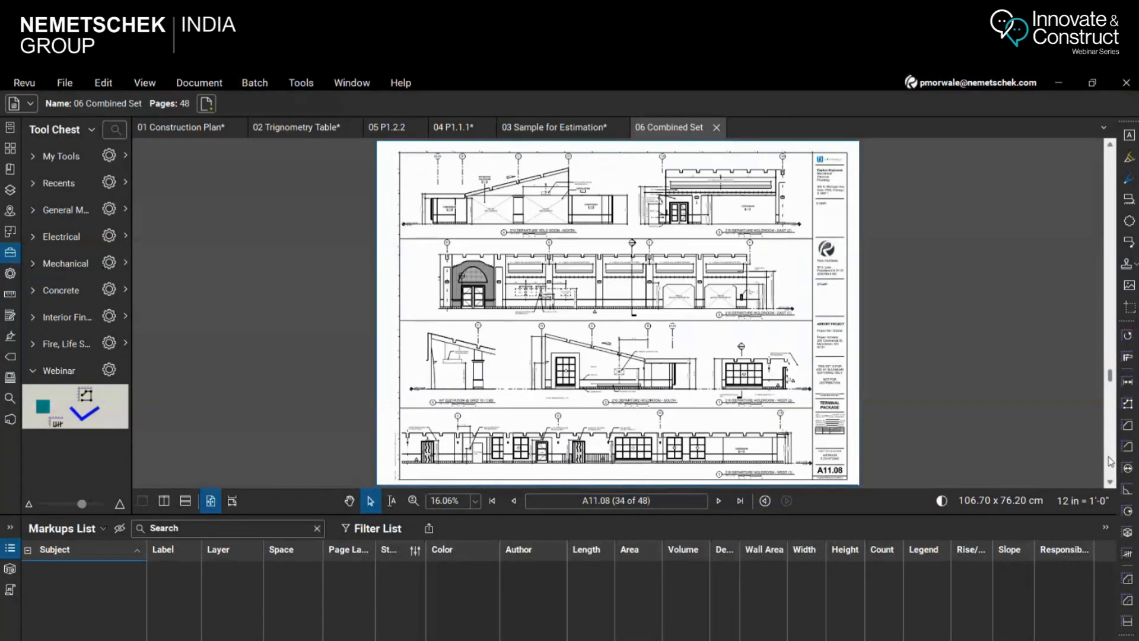
scroll(1112, 461, "down", 1)
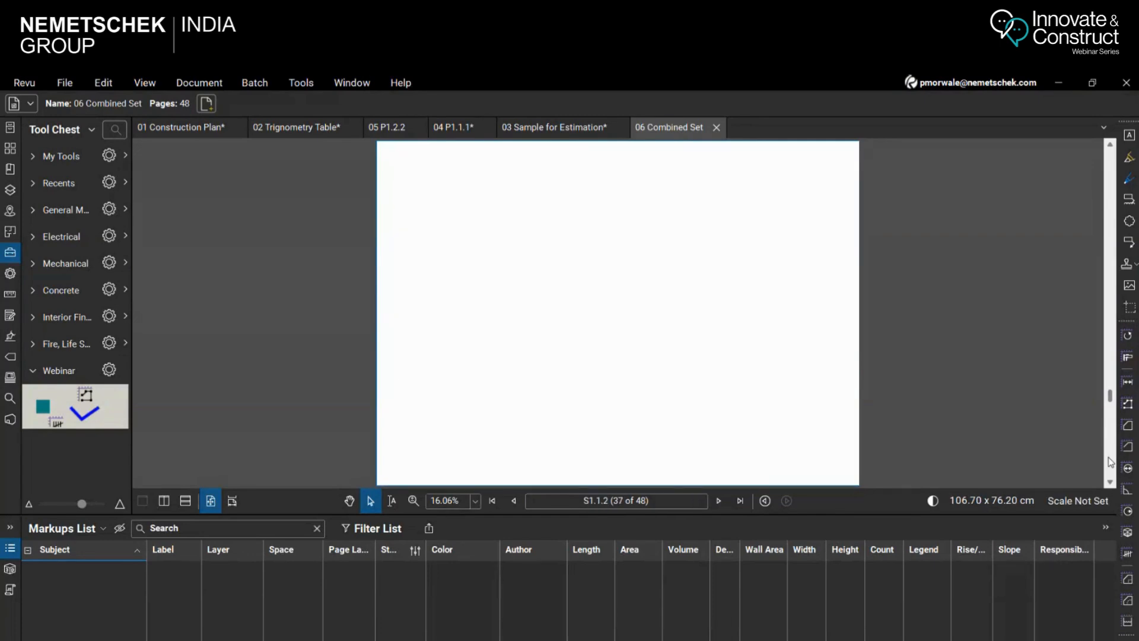
scroll(1111, 463, "down", 1)
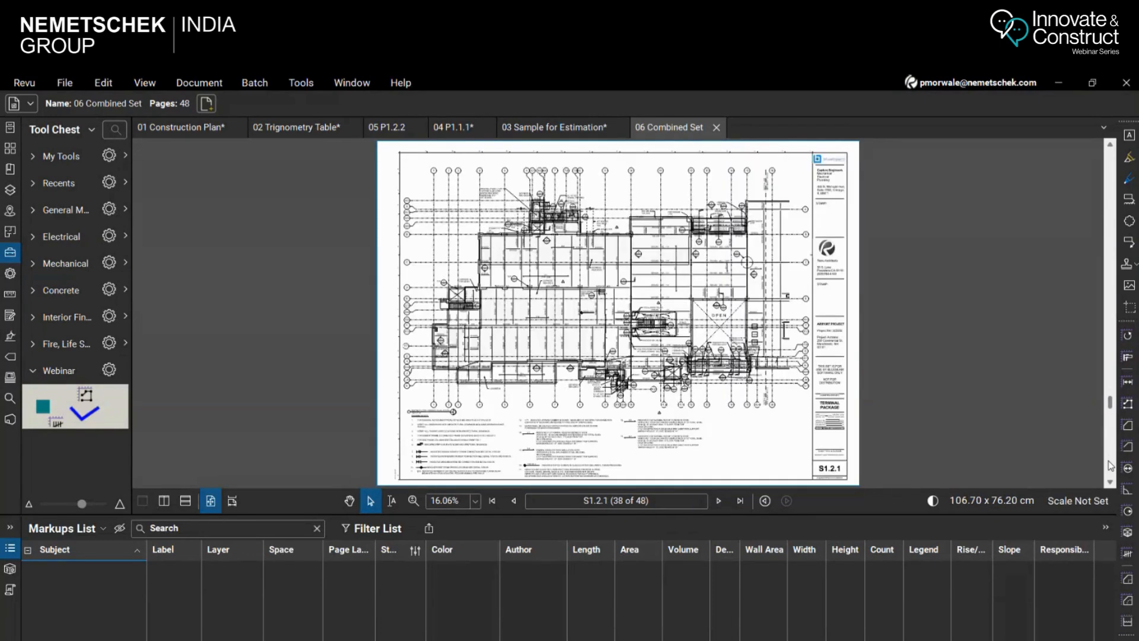
scroll(1111, 465, "down", 1)
scroll(653, 264, "up", 2)
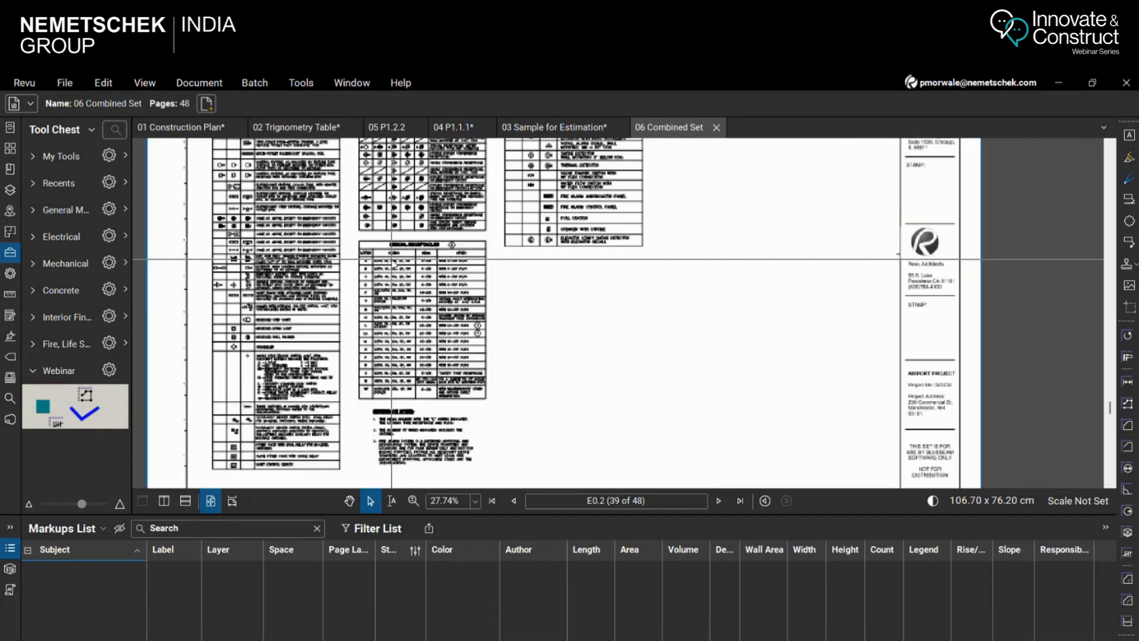
scroll(392, 261, "up", 2)
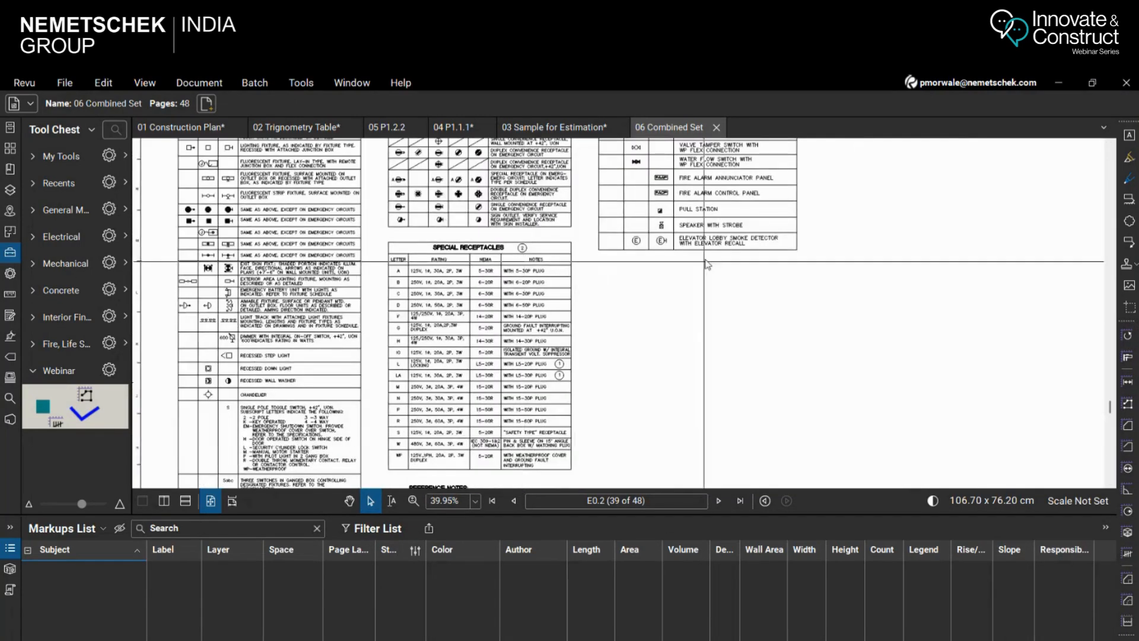
scroll(595, 468, "up", 1)
scroll(594, 469, "up", 1)
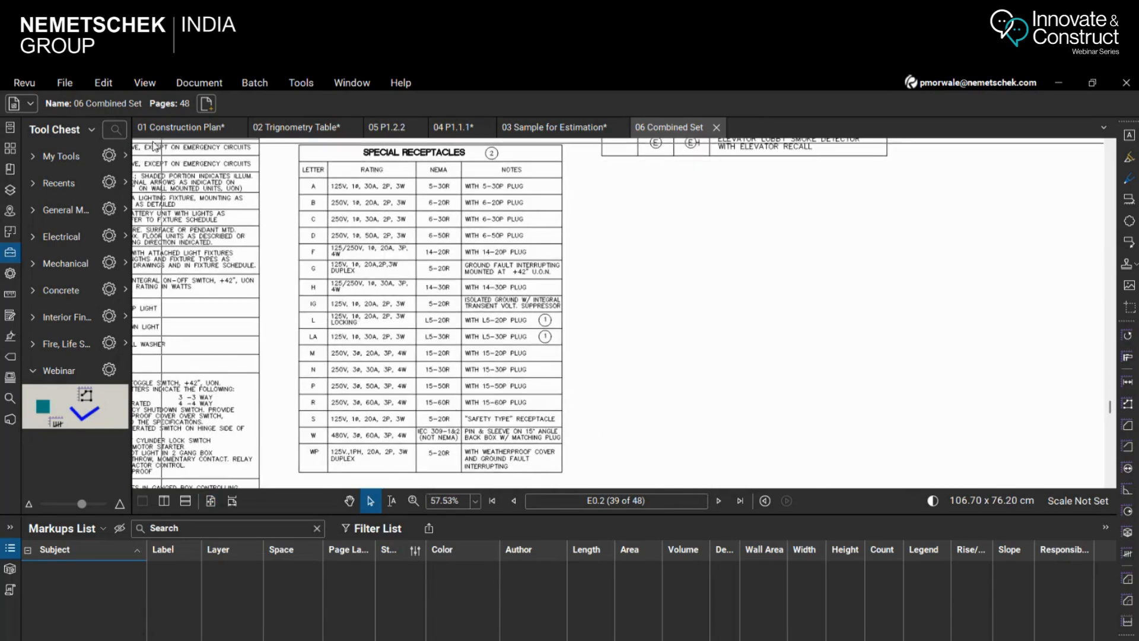
Export only the page region around the Special Receptacles table to an Excel workbook, saved as 06 Combined Set.xlsx in the Quantity Takeoff folder
left_click(67, 82)
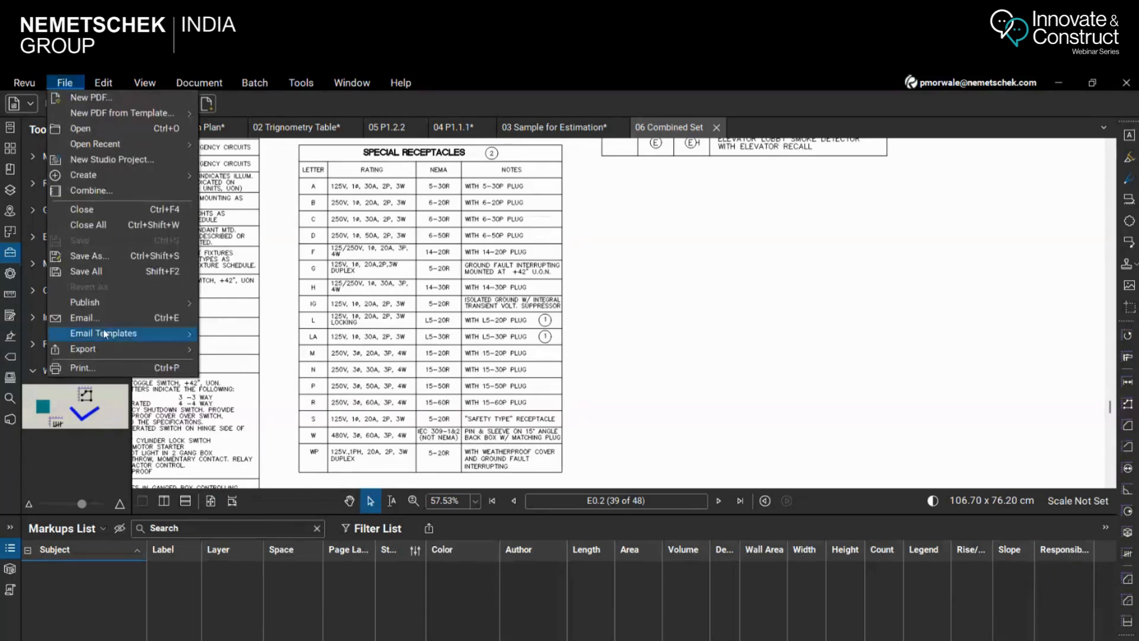
mouse_move(105, 347)
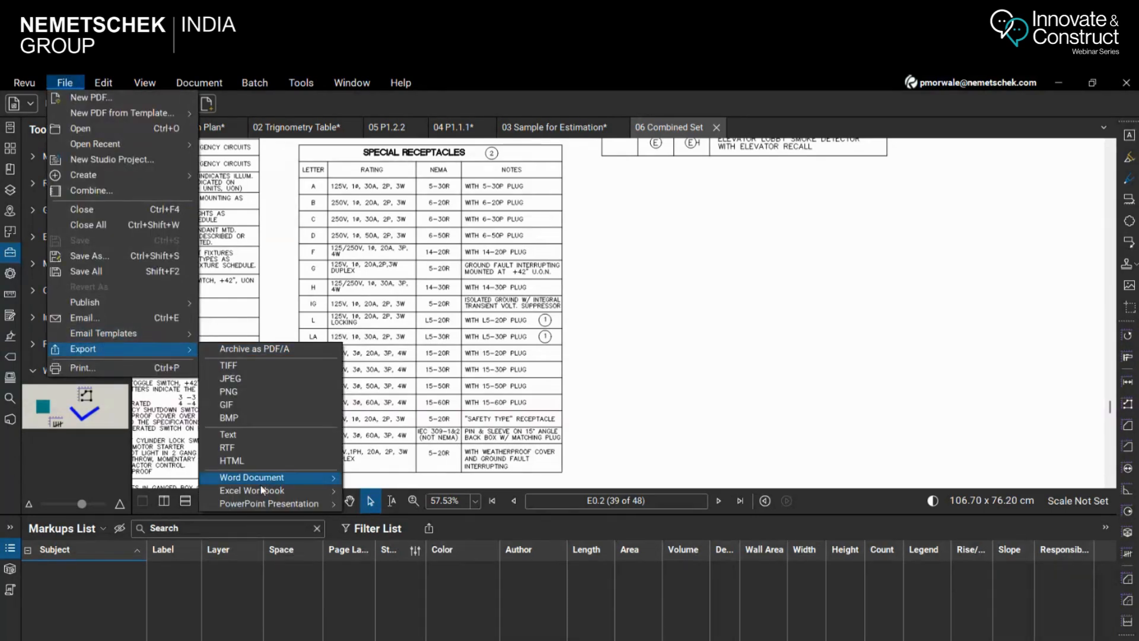
mouse_move(312, 495)
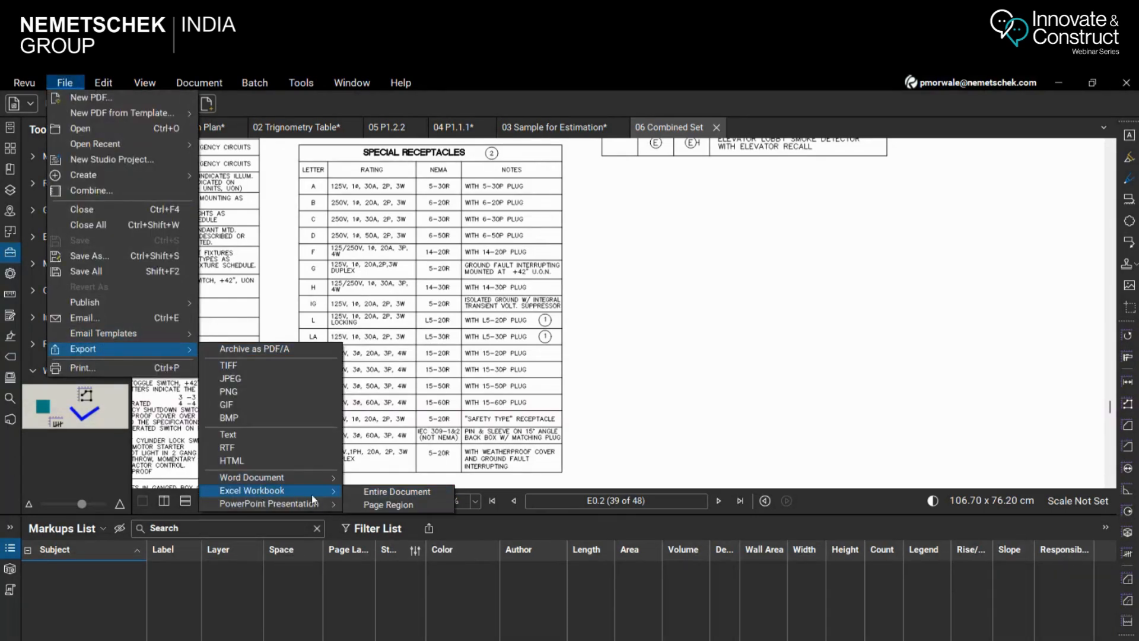
left_click(379, 504)
scroll(592, 197, "down", 1)
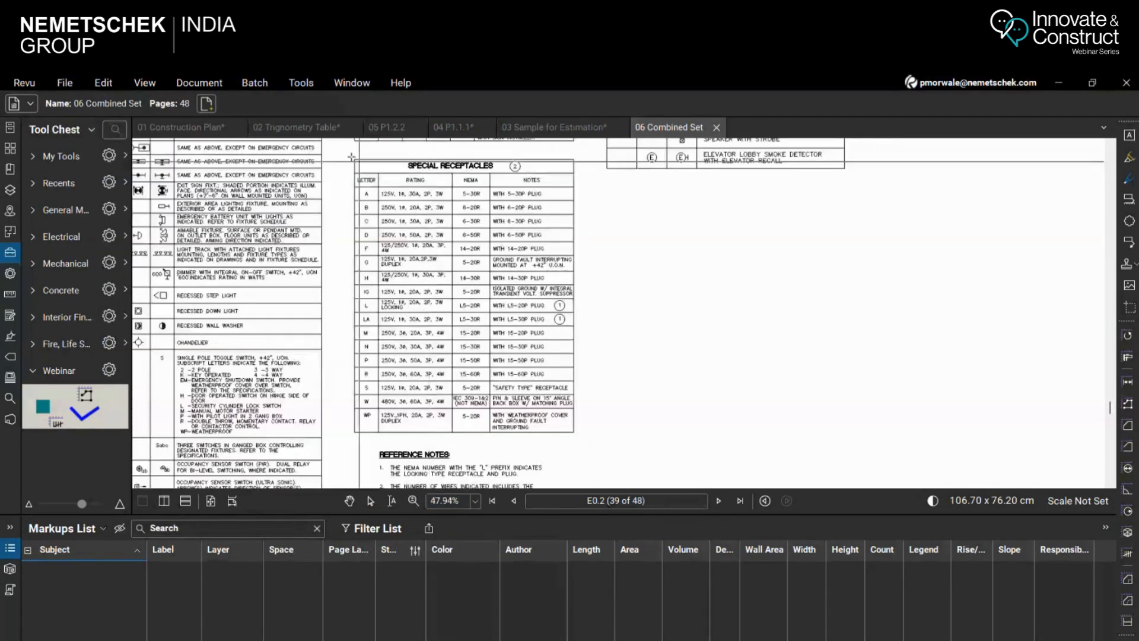
left_click_drag(348, 153, 580, 436)
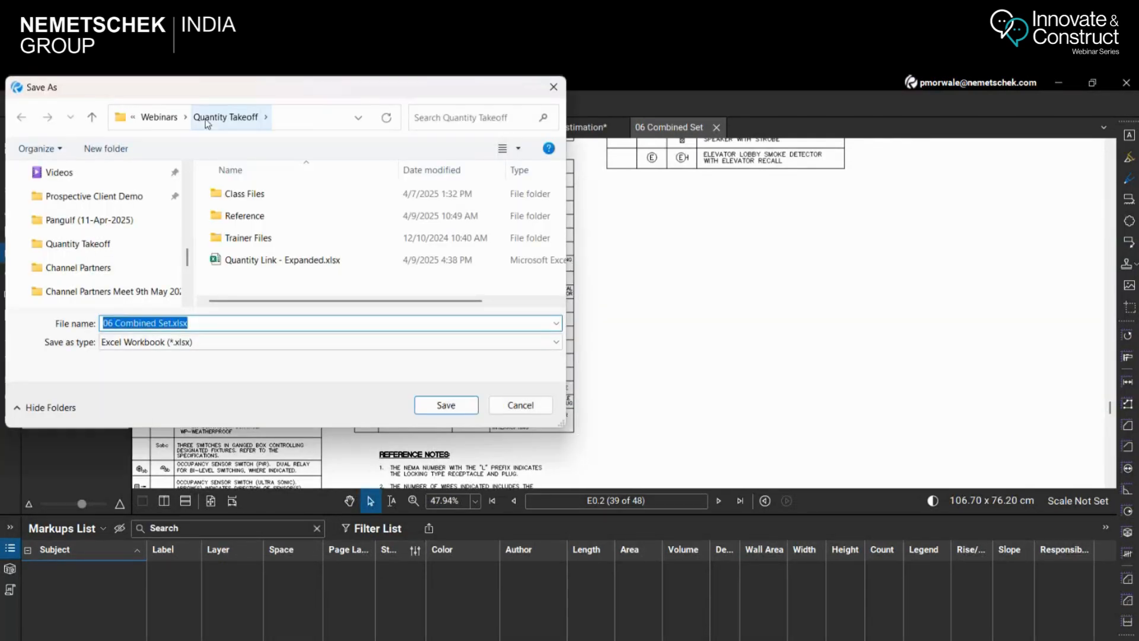
left_click(446, 406)
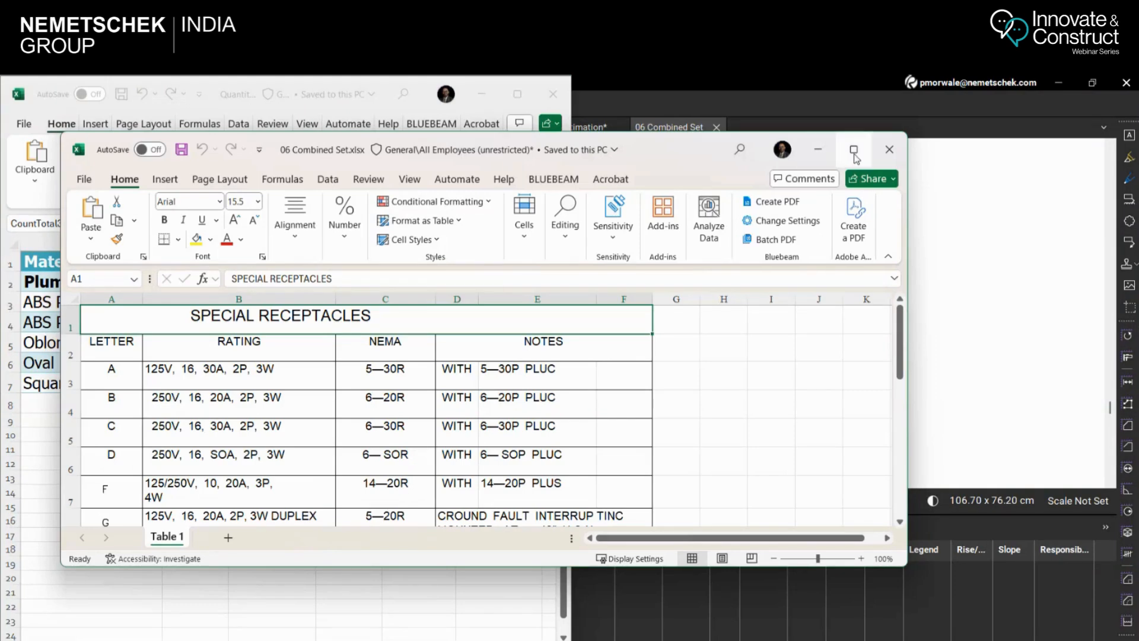
Maximize the exported 06 Combined Set.xlsx workbook and examine the Special Receptacles table, including the NEMA value for letter L
left_click(854, 150)
scroll(692, 394, "down", 4)
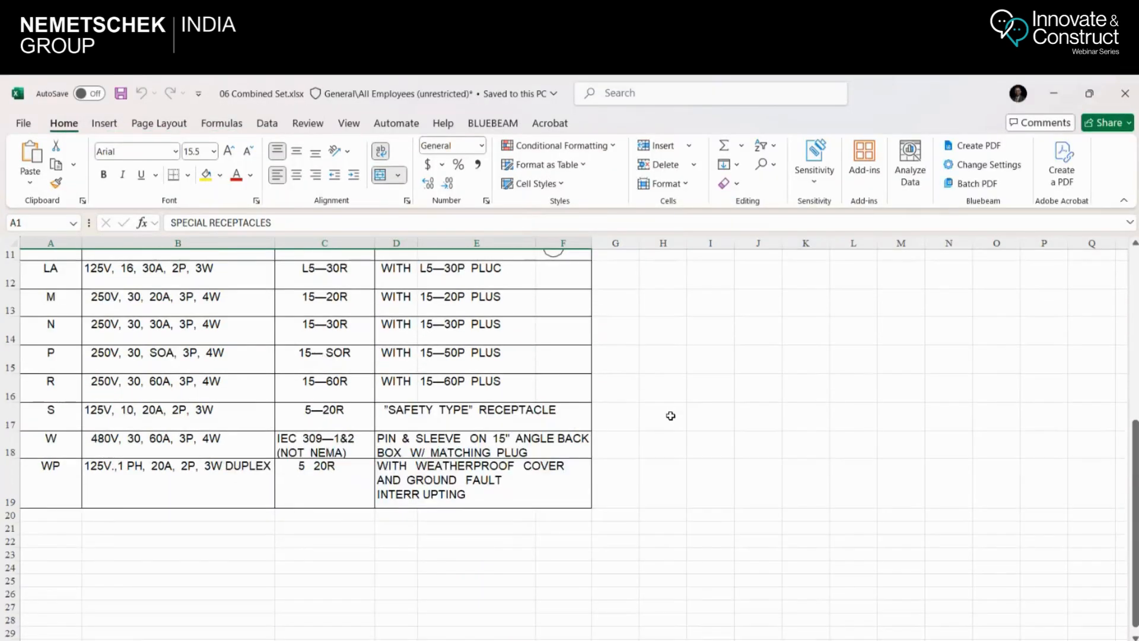
scroll(671, 415, "up", 1)
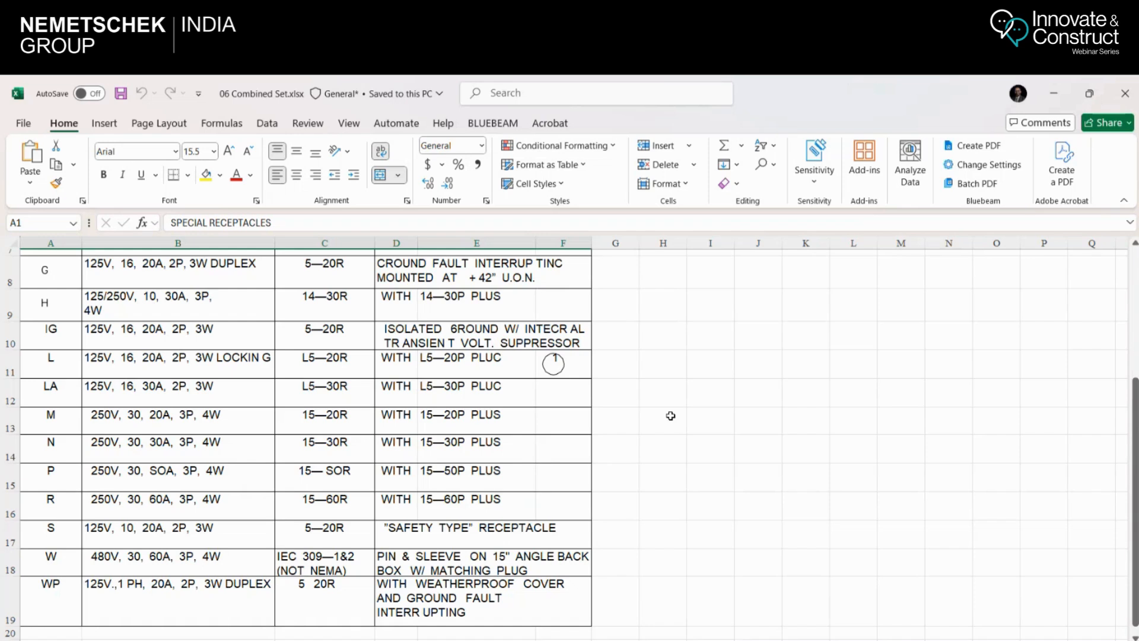
left_click(298, 360)
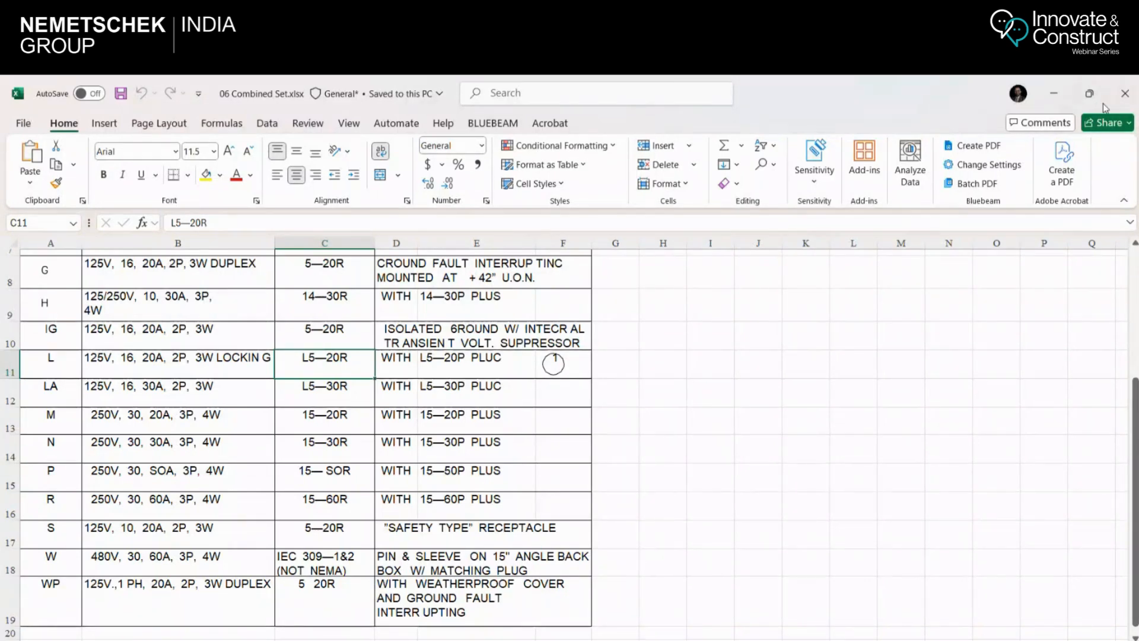
Minimize both Excel workbooks and return to cover sheet G0.01 of 06 Combined Set in Revu
left_click(1054, 94)
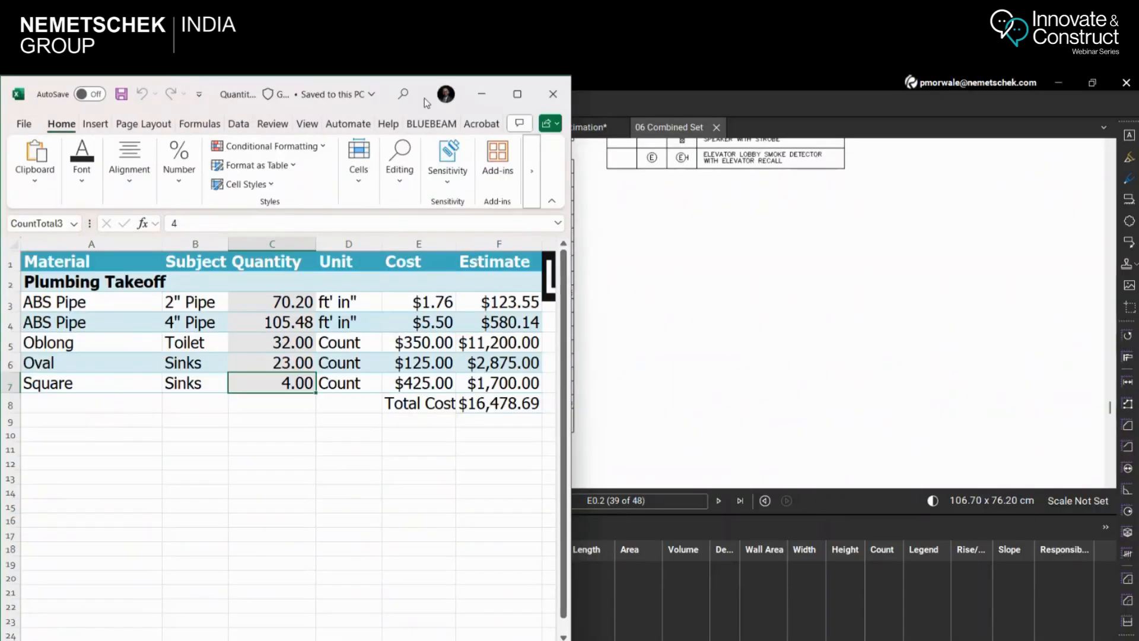
left_click(481, 94)
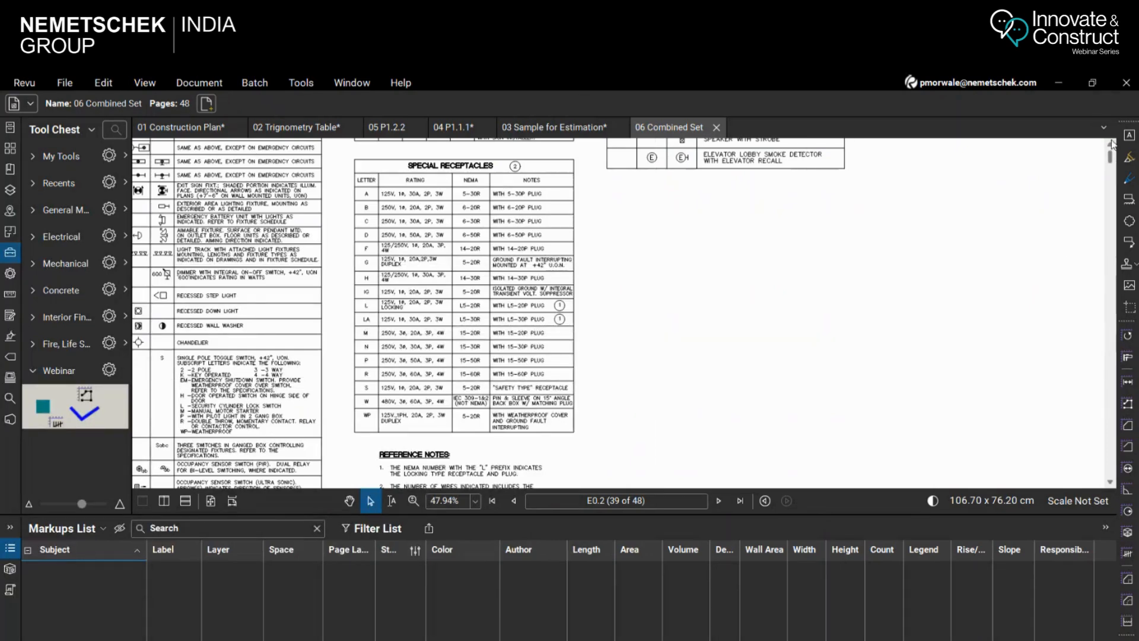
left_click_drag(1112, 144, 1112, 143)
scroll(830, 362, "down", 3)
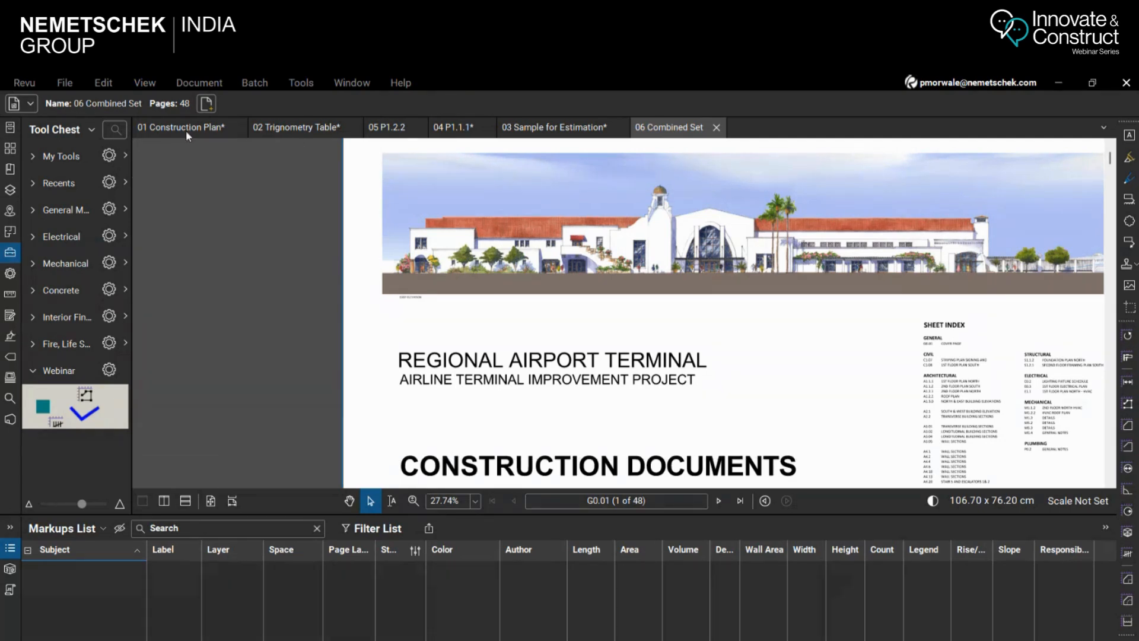
Switch to 03 Sample for Estimation and examine the hatched floor plan on sheet S122
left_click(549, 127)
scroll(636, 351, "up", 4)
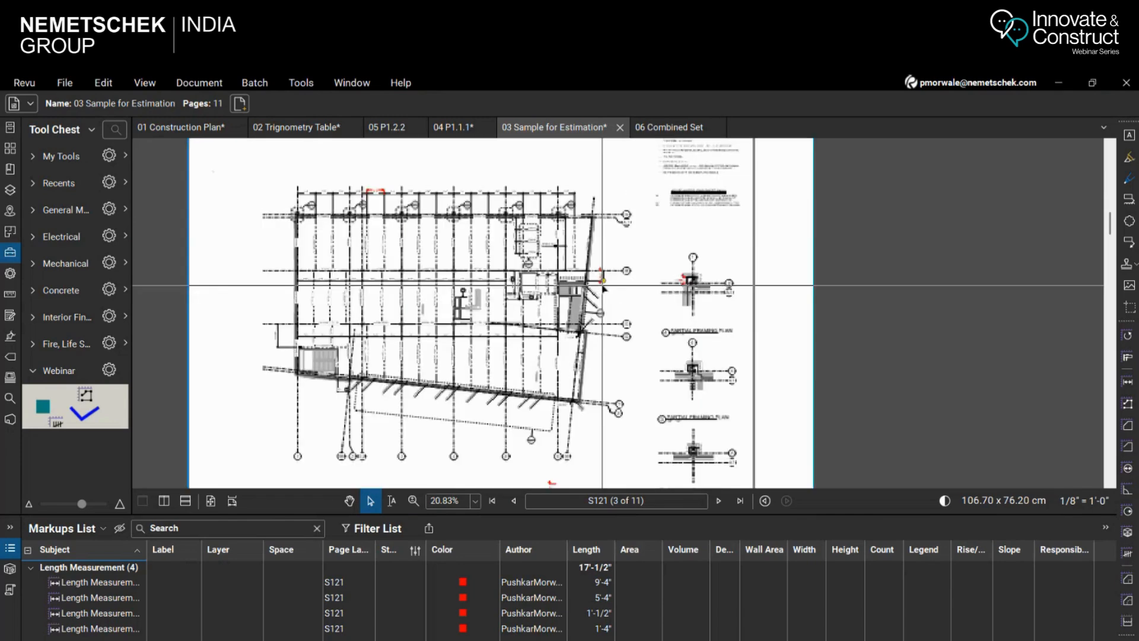
left_click(1110, 321)
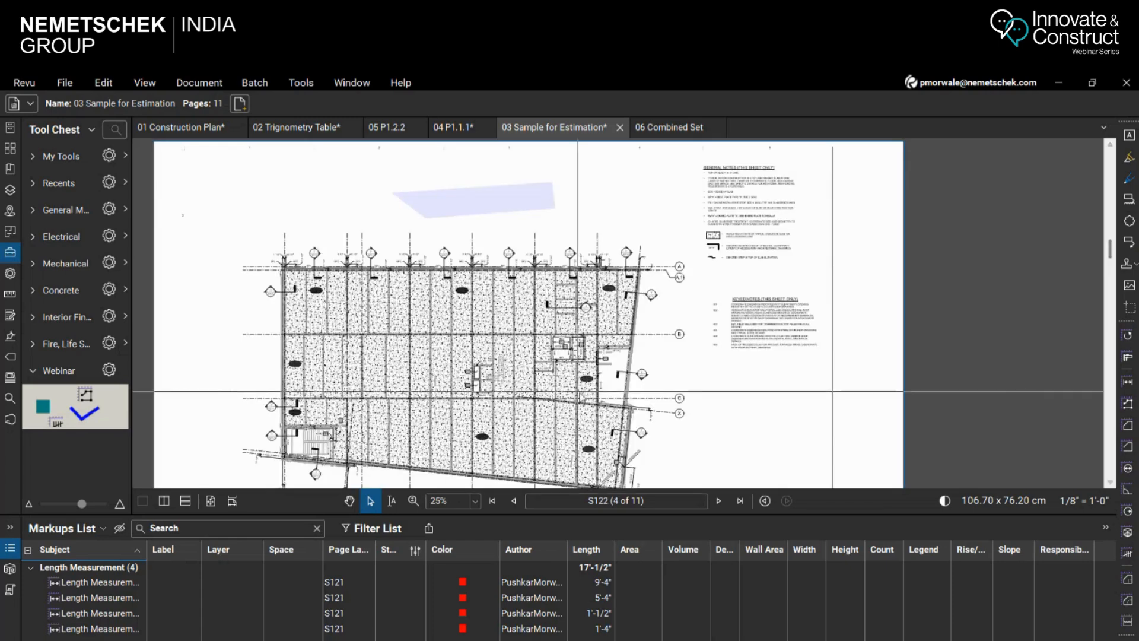
scroll(600, 363, "down", 3)
scroll(600, 363, "up", 3)
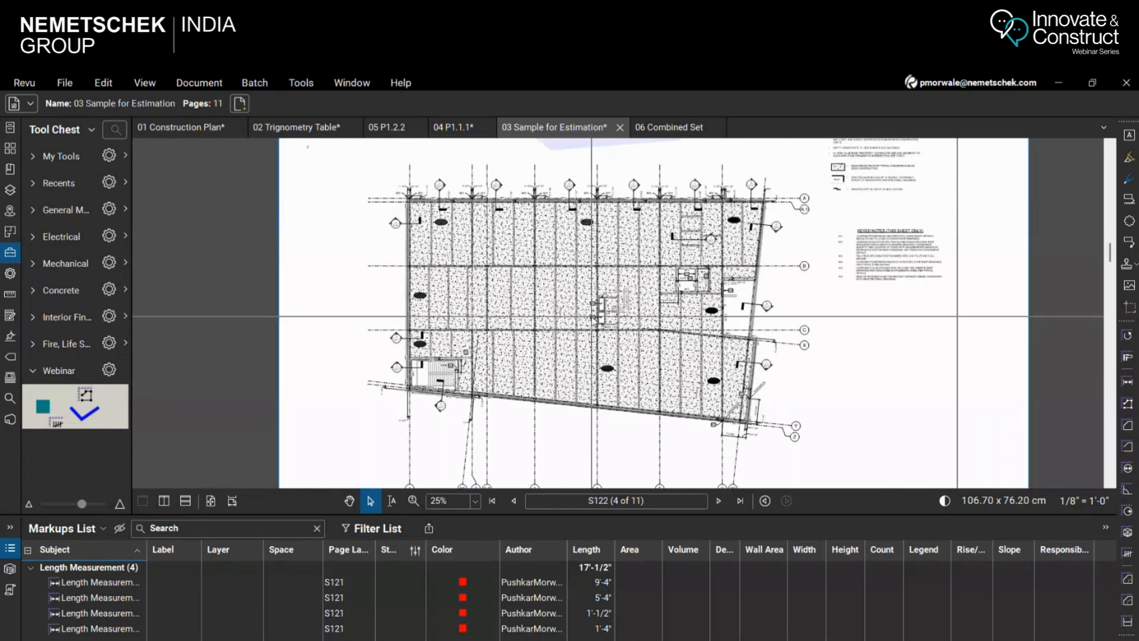
scroll(745, 257, "up", 1)
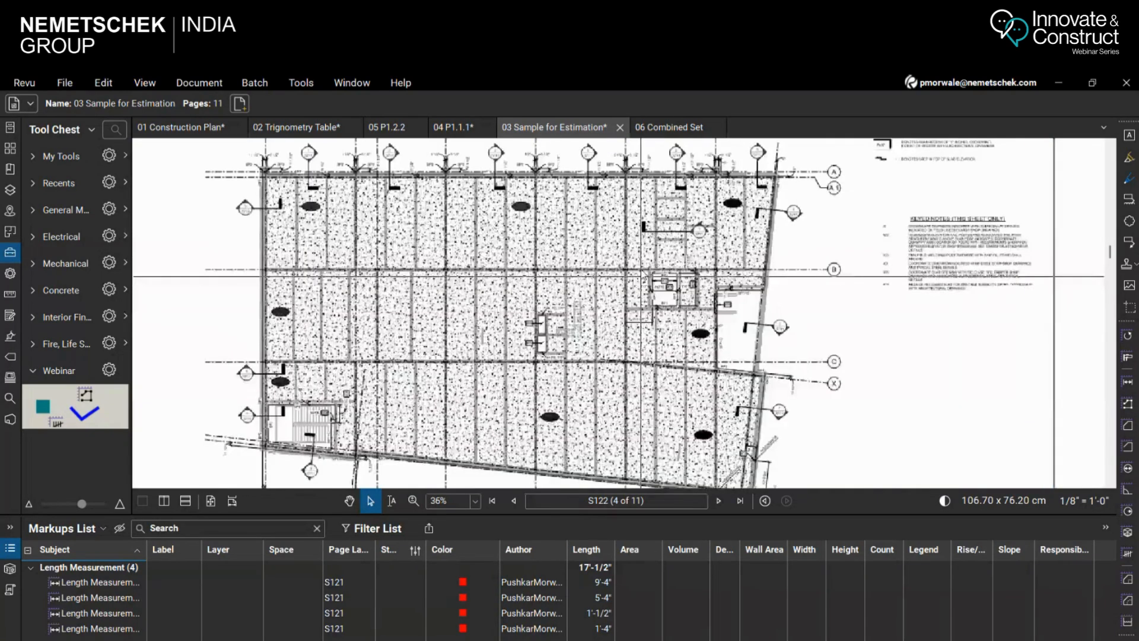
scroll(658, 254, "down", 1)
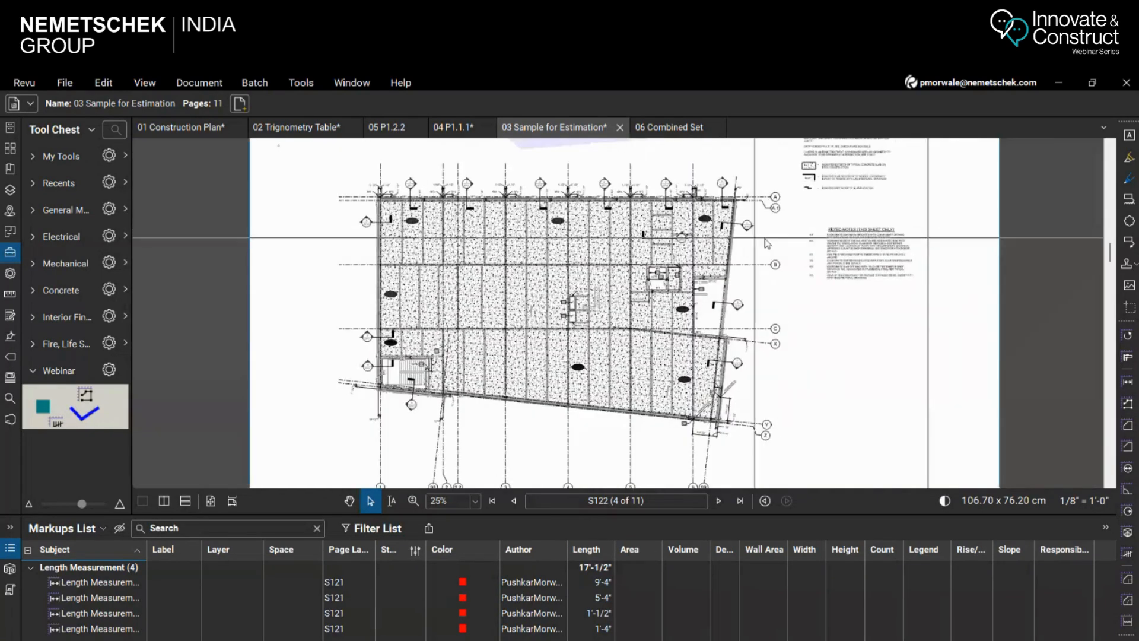
Use Dynamic Fill on sheet S122 to flood the entire hatched concrete slab area of the floor plan
scroll(766, 240, "up", 1)
scroll(700, 268, "up", 1)
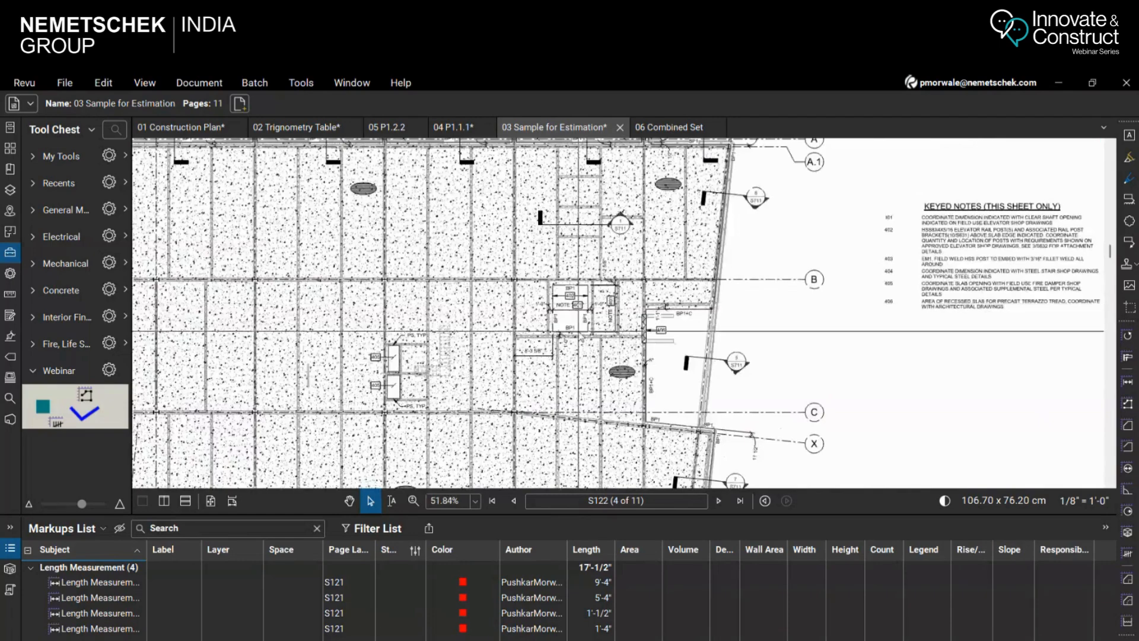
scroll(716, 257, "down", 2)
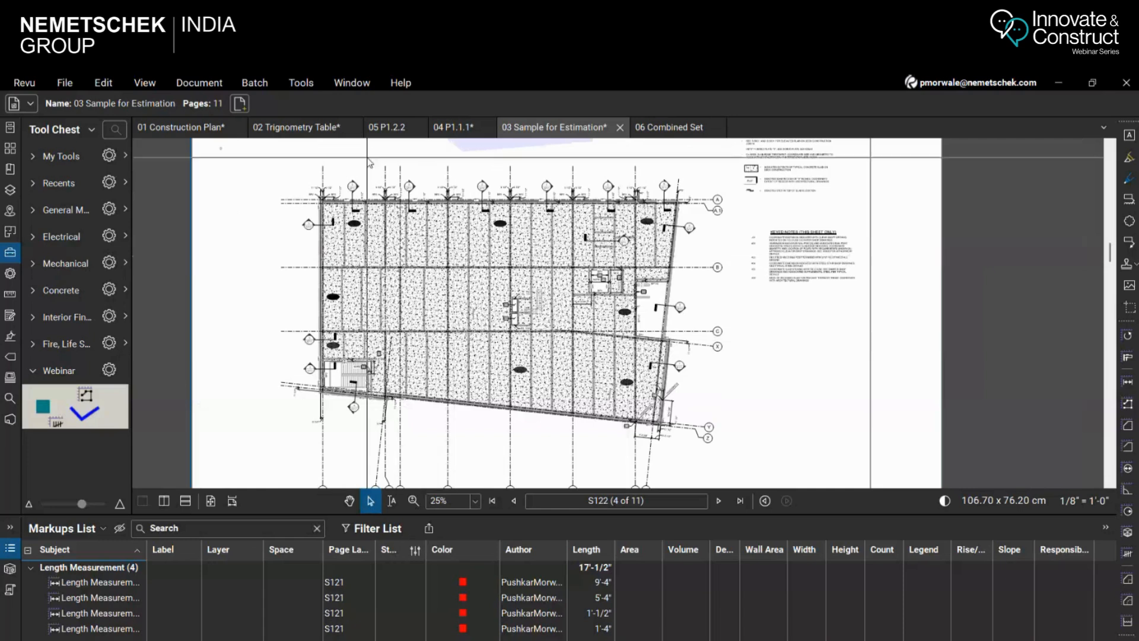
left_click(301, 83)
mouse_move(317, 131)
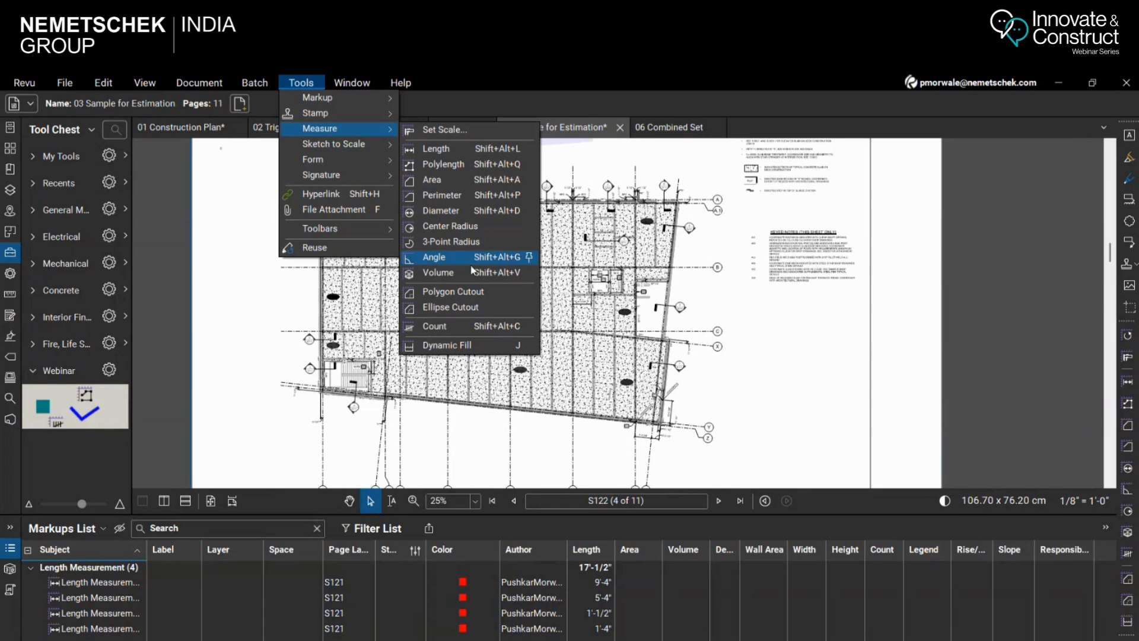
left_click(451, 347)
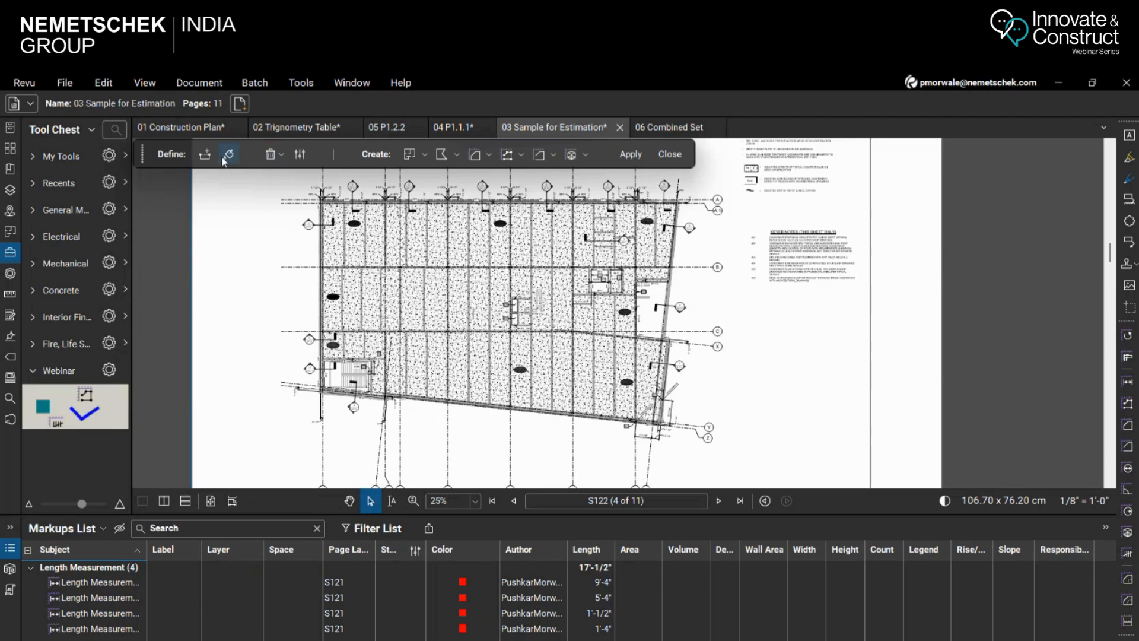
left_click(229, 154)
scroll(470, 311, "up", 2)
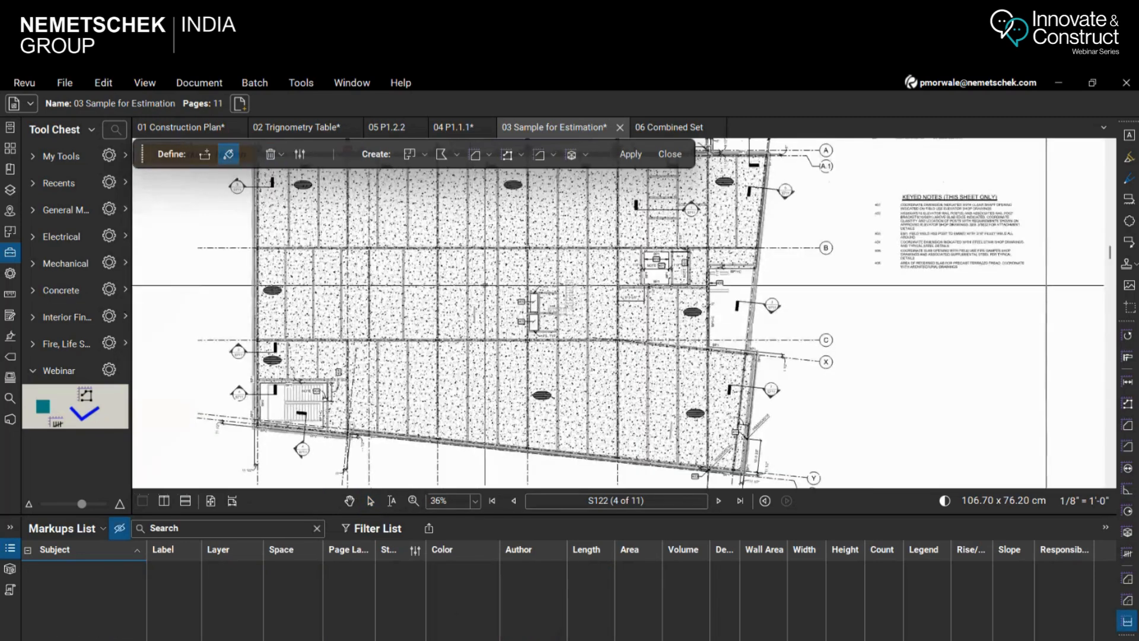
scroll(569, 332, "down", 1)
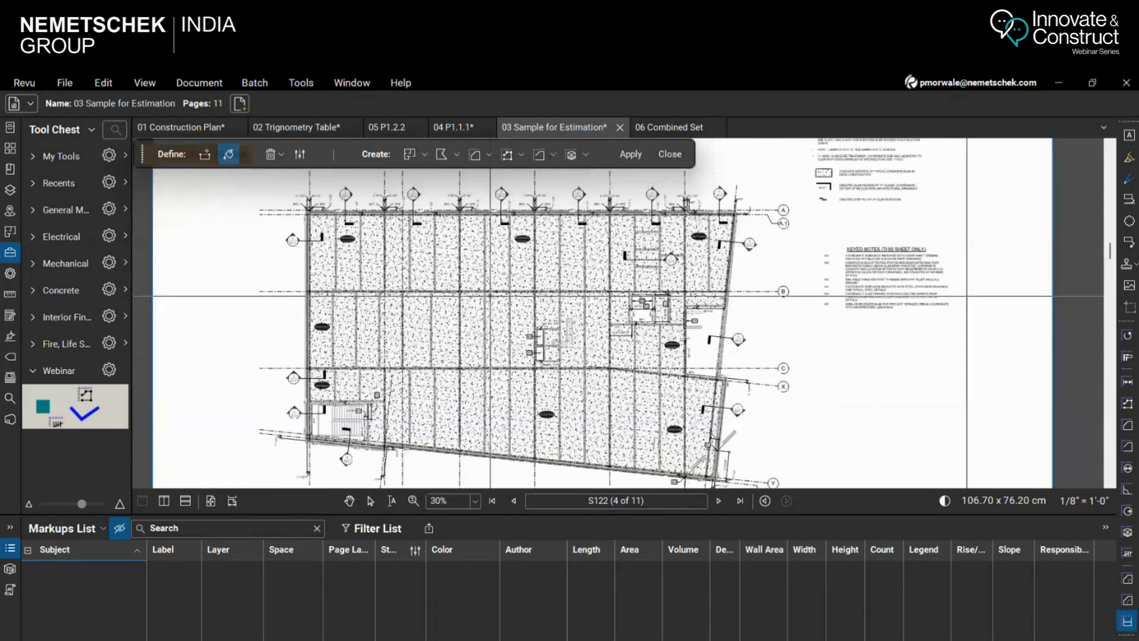
left_click(501, 319)
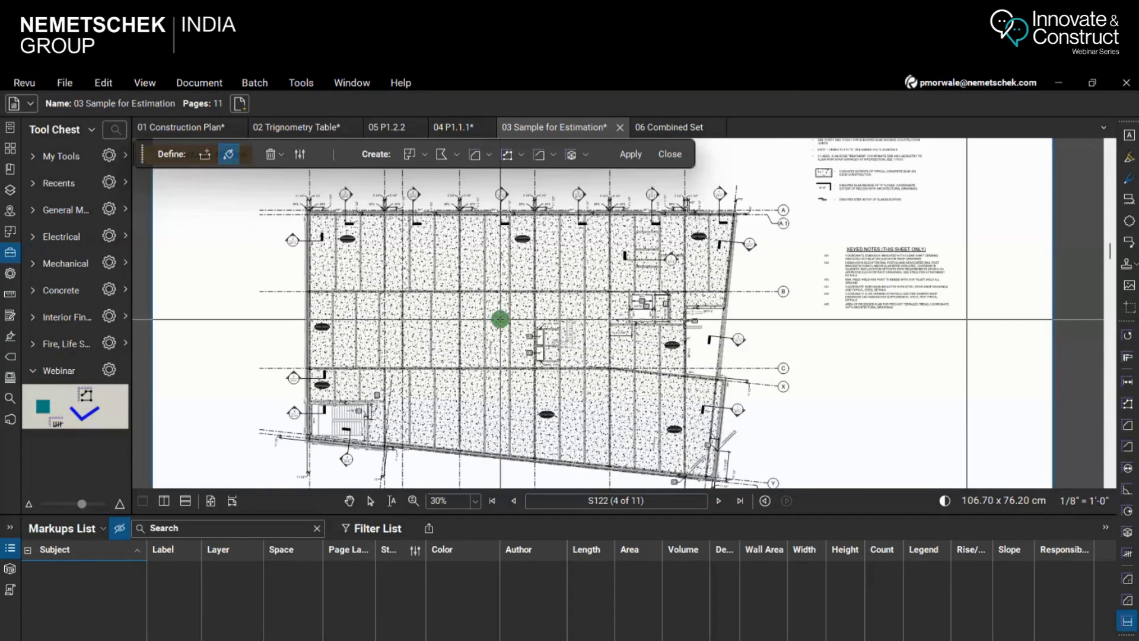
mouse_move(500, 319)
left_mouse_down()
mouse_move(587, 321)
mouse_move(534, 391)
mouse_move(416, 333)
mouse_move(664, 289)
mouse_move(403, 255)
mouse_move(682, 249)
mouse_move(385, 380)
mouse_move(504, 401)
left_mouse_up()
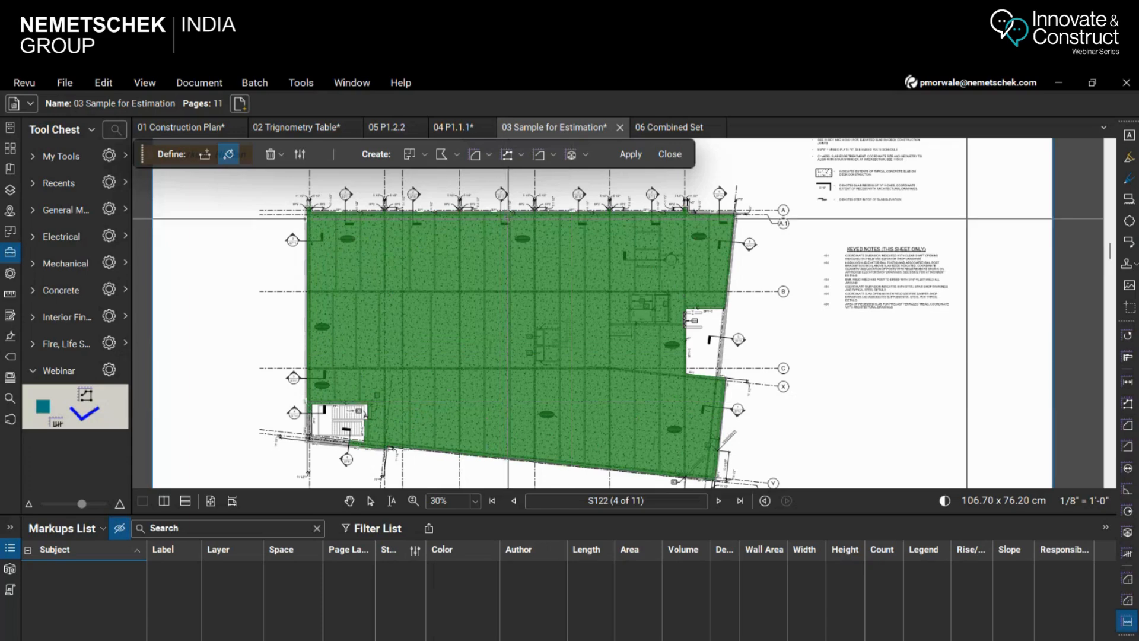
Create an area measurement and a volume measurement from the filled slab region, enlarge the markups list, and close Dynamic Fill
left_click(474, 157)
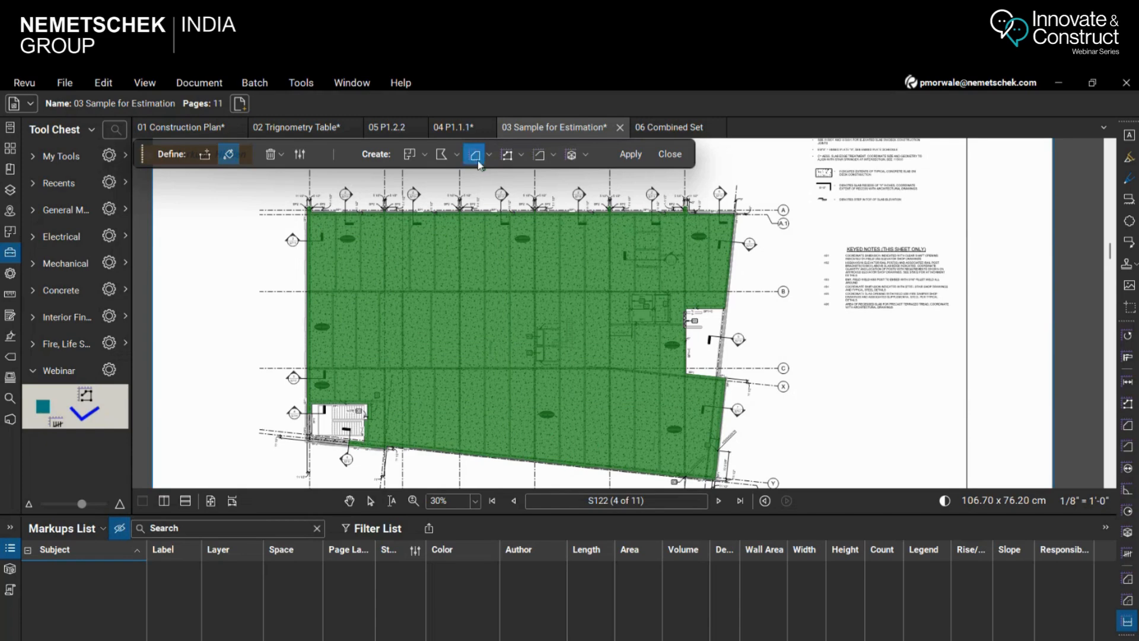
left_click(572, 156)
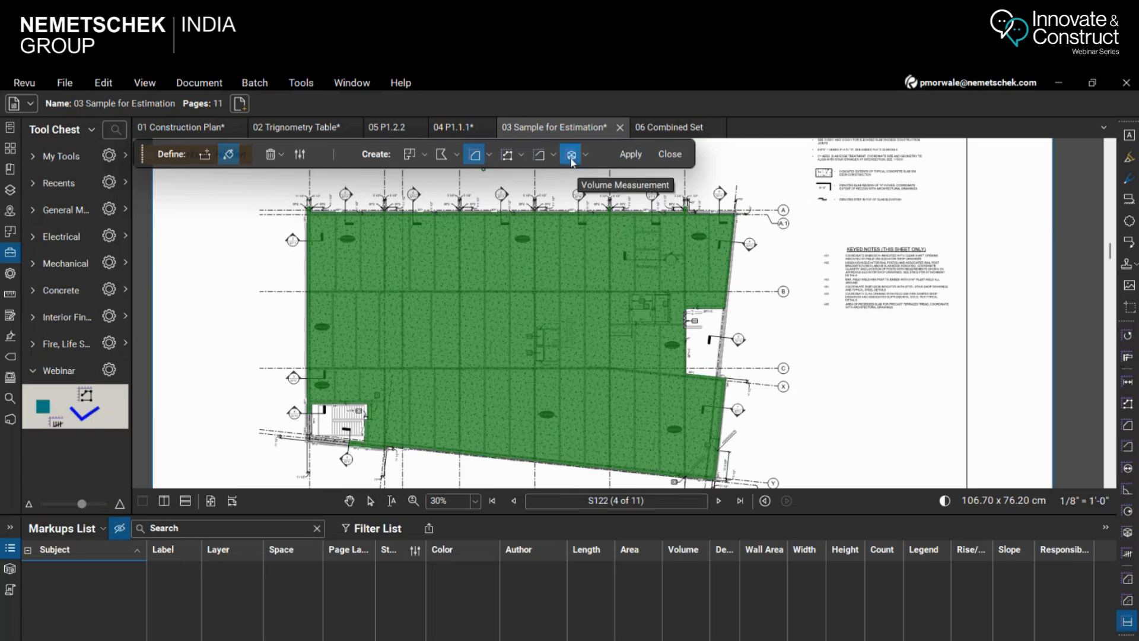
left_click(631, 154)
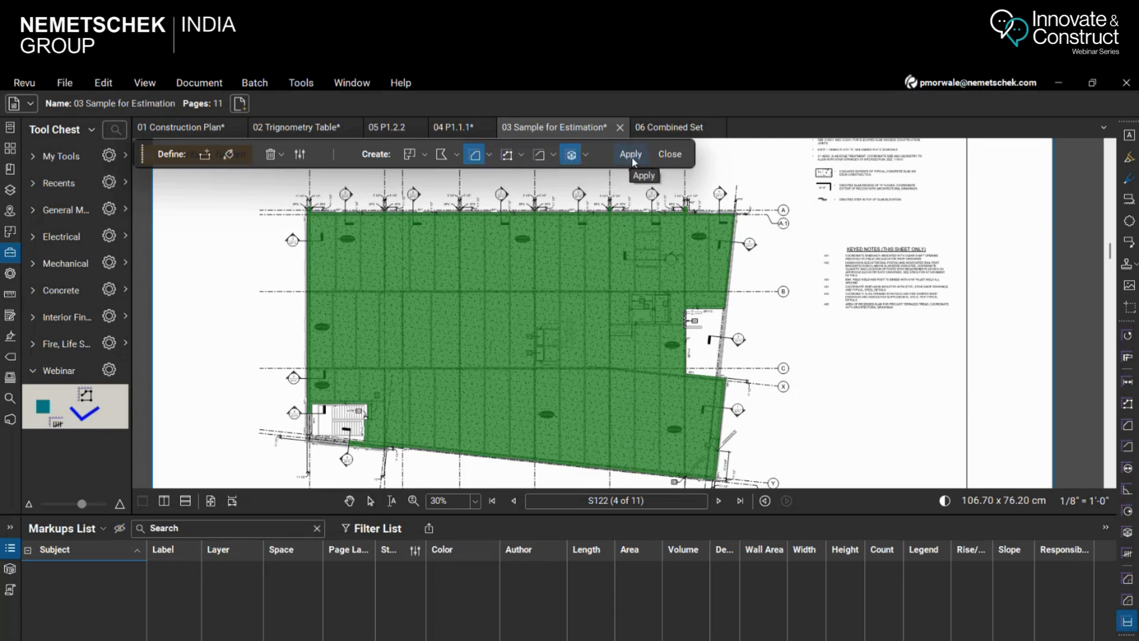
scroll(591, 327, "up", 5)
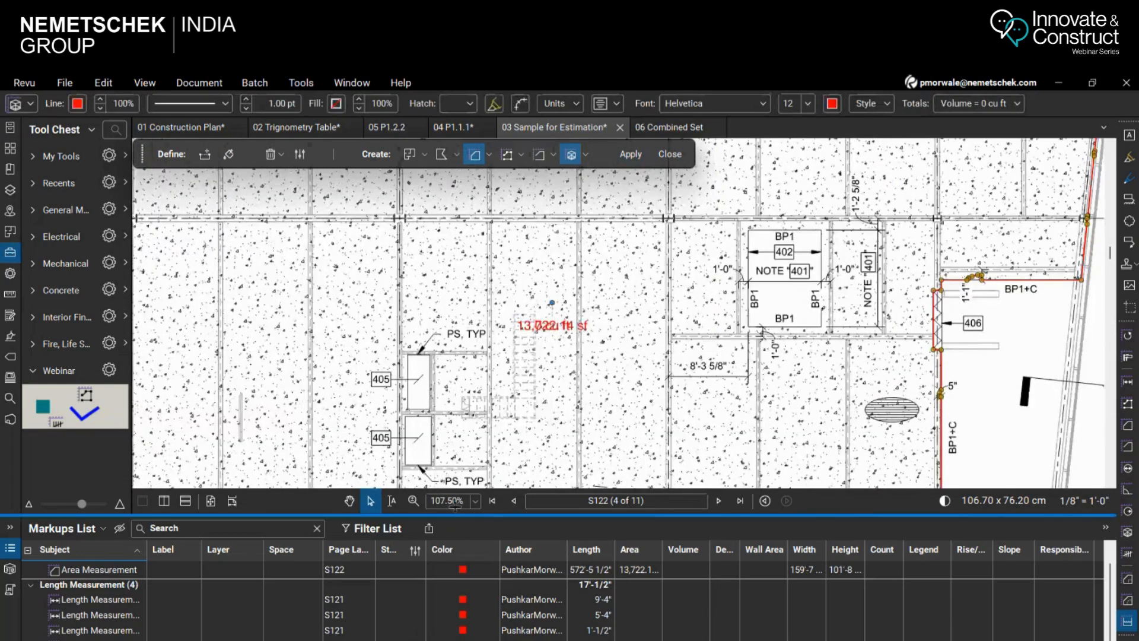
left_click_drag(455, 515, 457, 420)
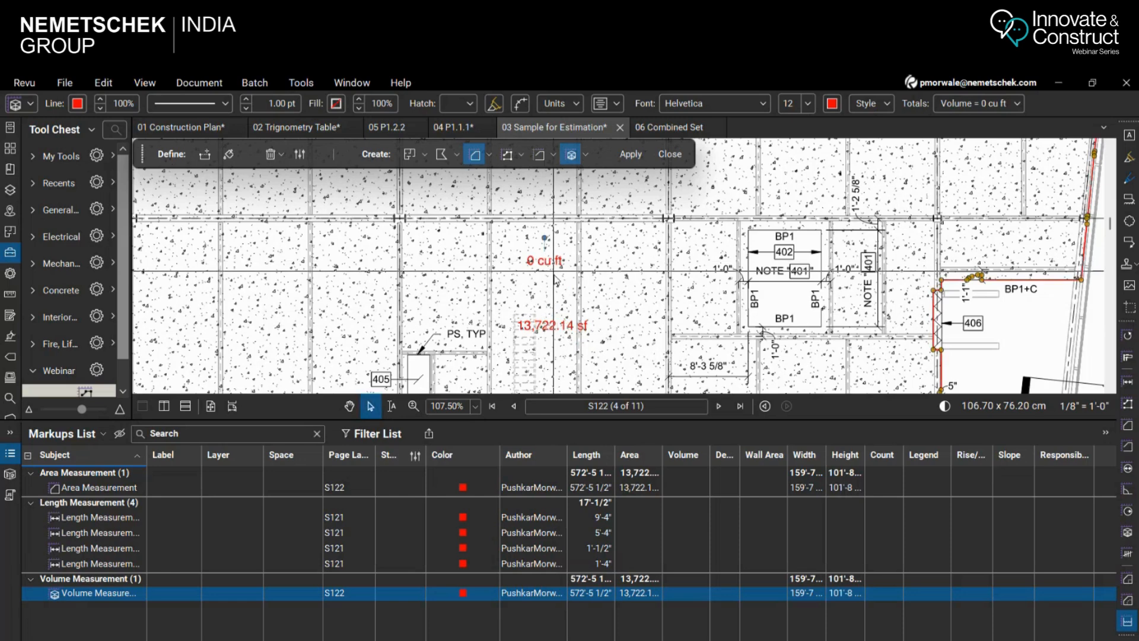
scroll(651, 346, "down", 2)
scroll(651, 346, "up", 2)
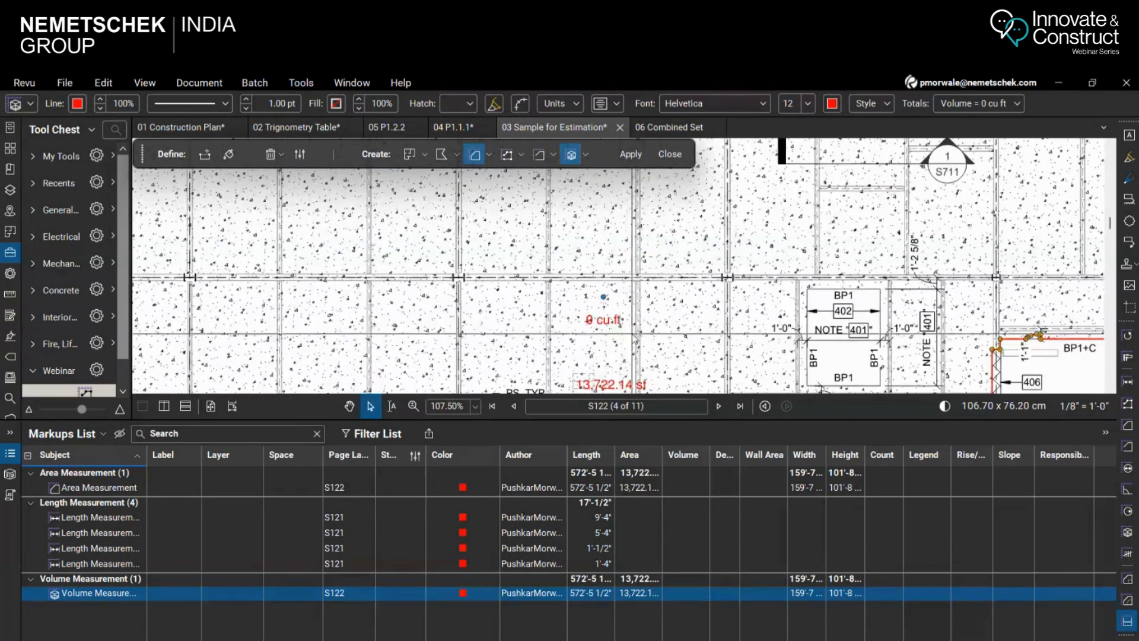
left_click(671, 154)
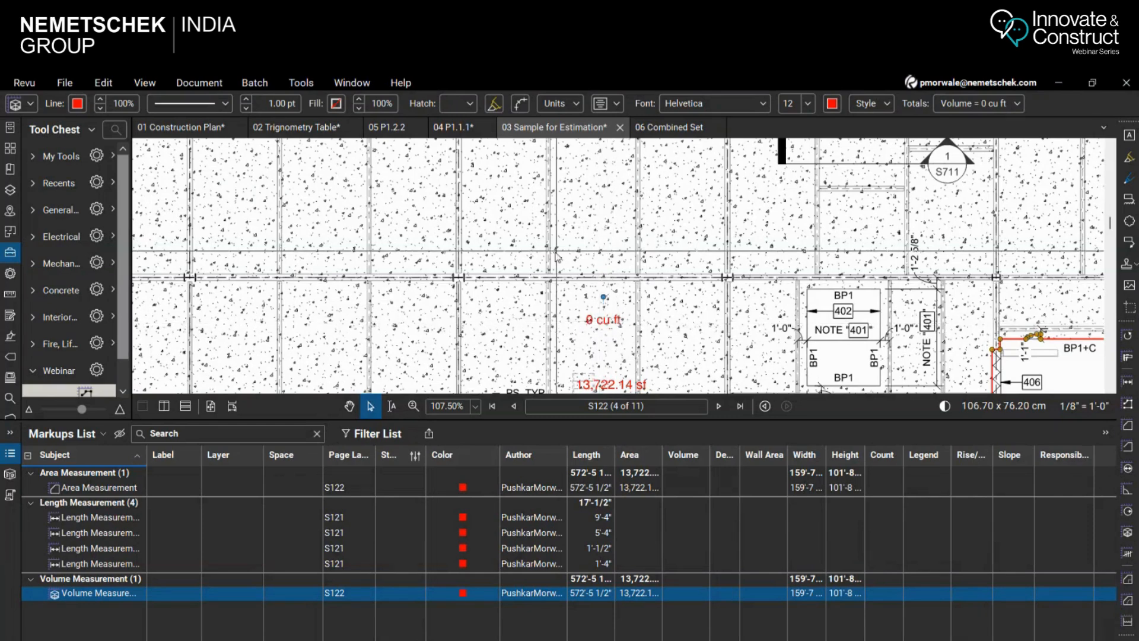
Consult the slab thickness in the General Notes and set the slab volume measurement's depth to 6 1/2"
scroll(600, 289, "down", 5)
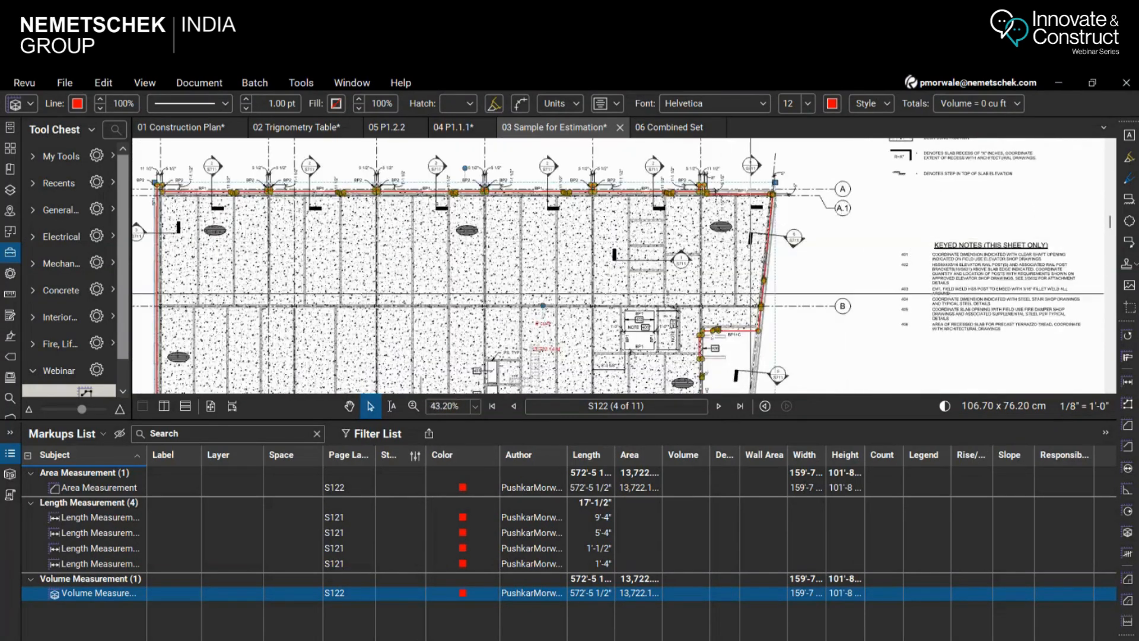
scroll(804, 292, "down", 1)
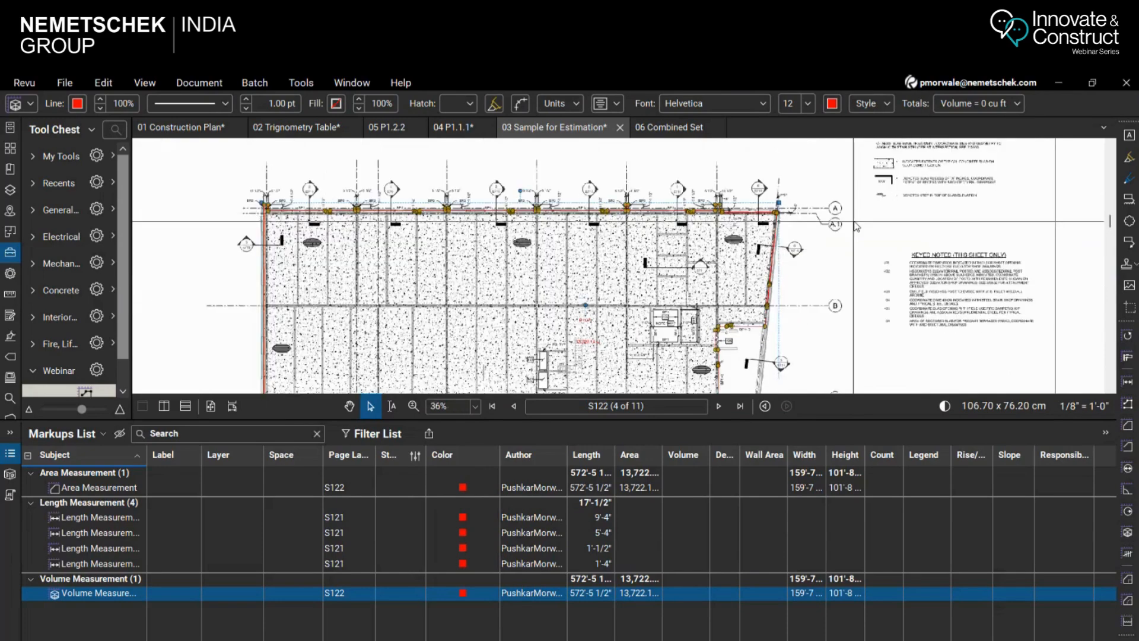
scroll(855, 225, "up", 4)
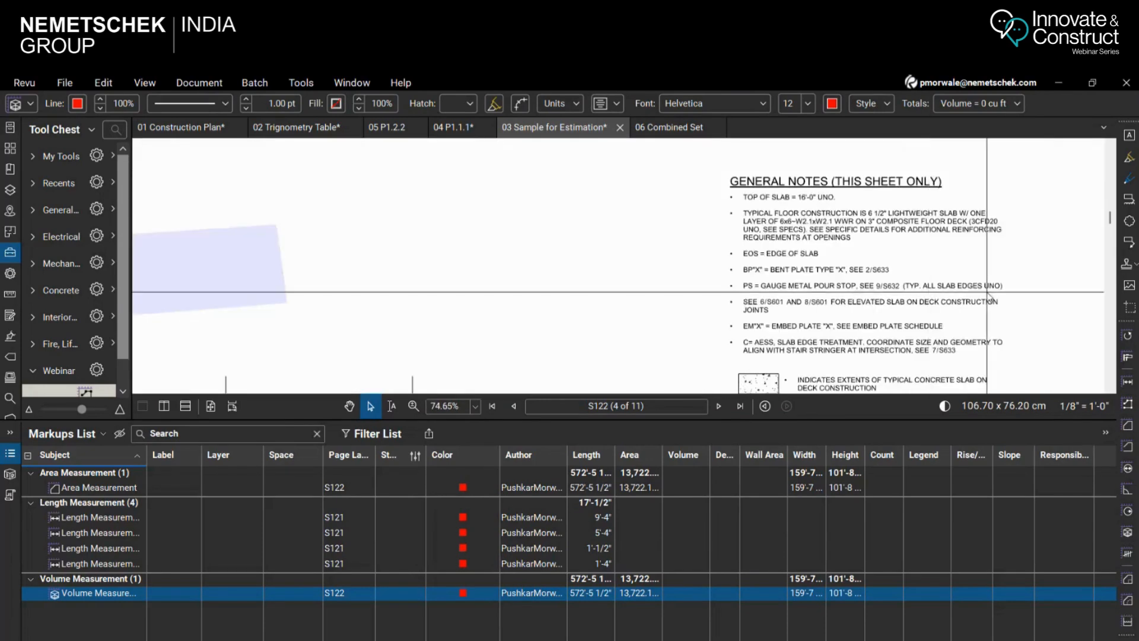
scroll(982, 303, "up", 2)
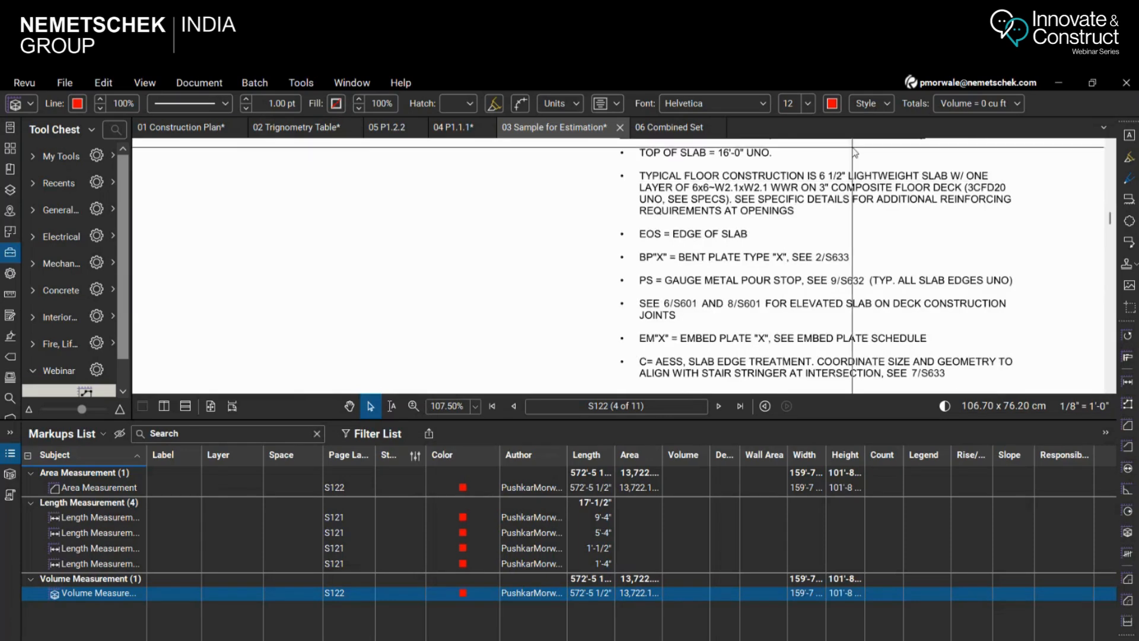
scroll(852, 168, "up", 4)
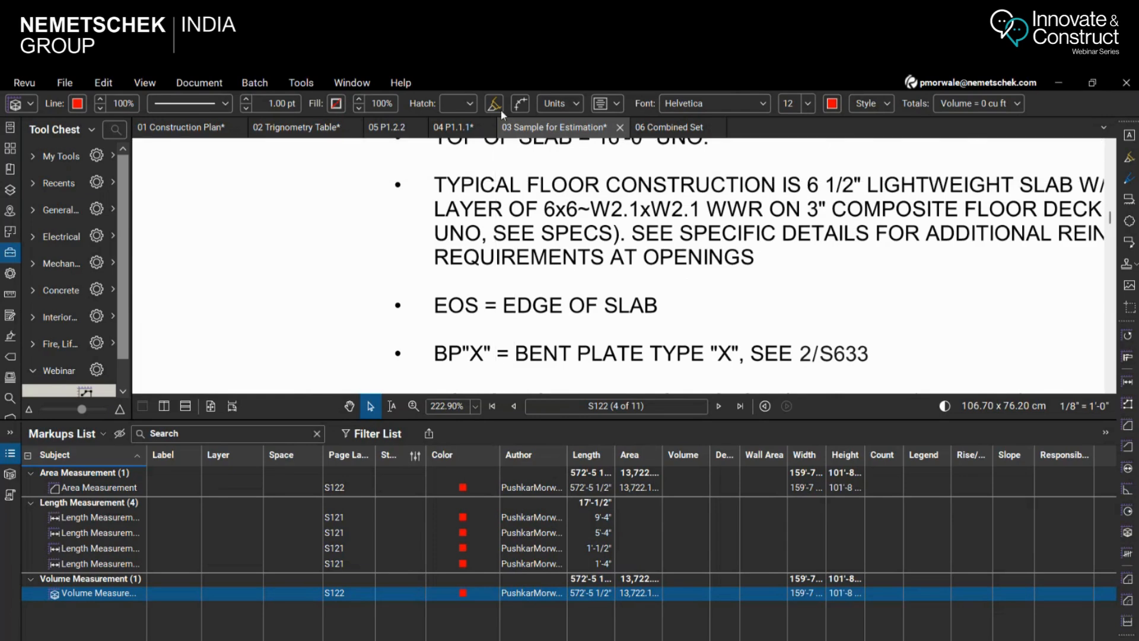
left_click(578, 105)
left_click(621, 198)
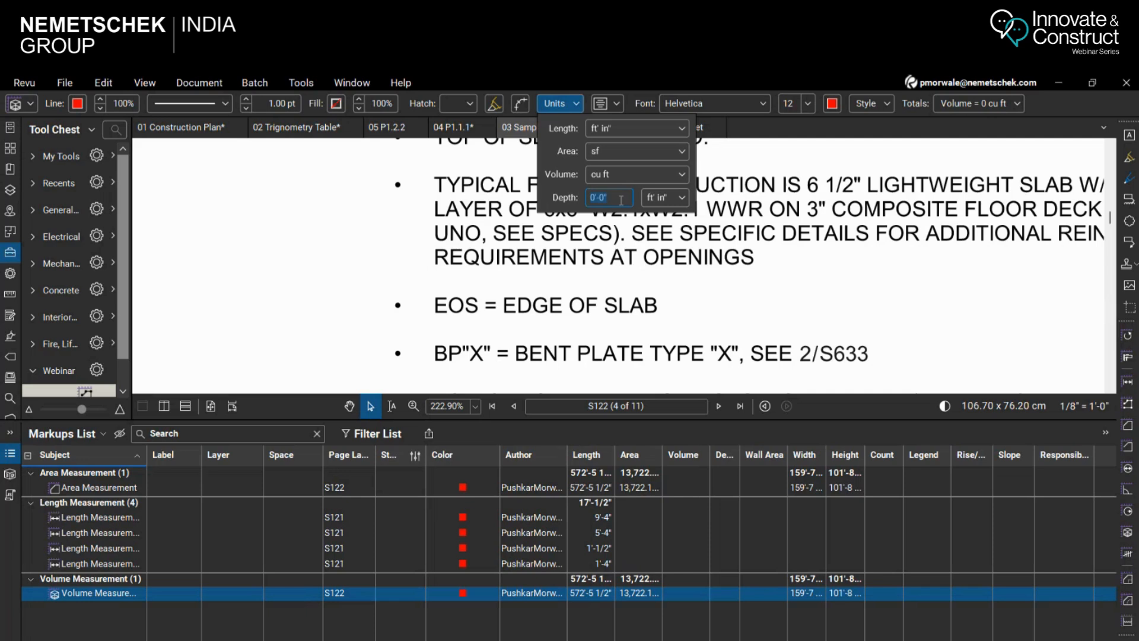
type("6 1/2")
key("Return")
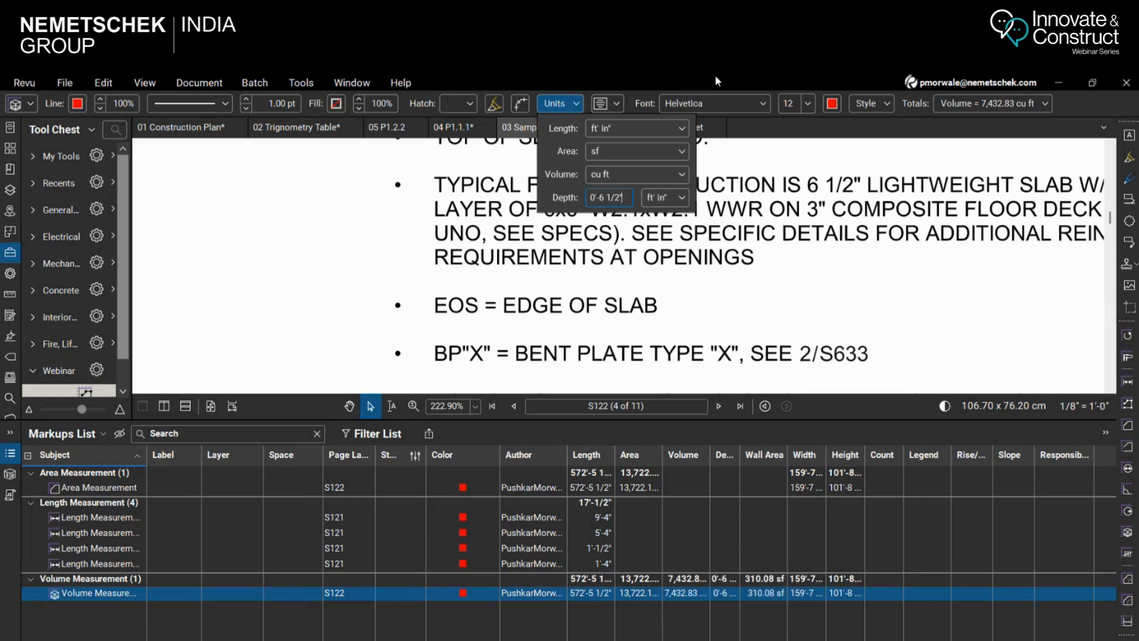
Examine the volume and area labels on the slab, selecting the area measurement to compare it with the markups list
scroll(618, 314, "down", 7)
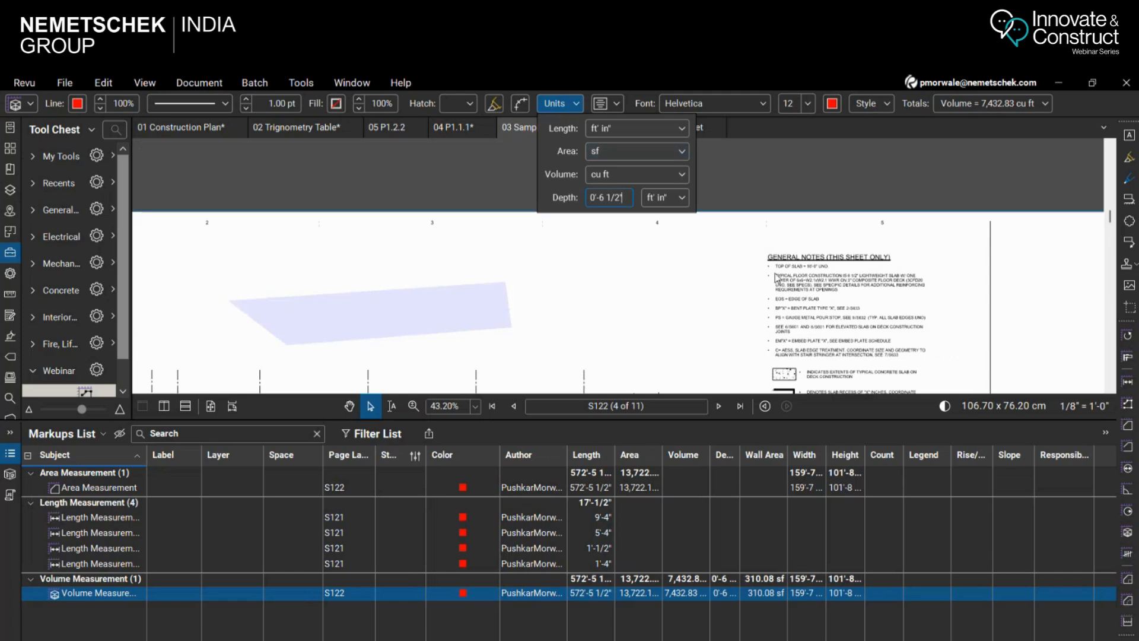
scroll(652, 313, "down", 5)
scroll(620, 261, "up", 10)
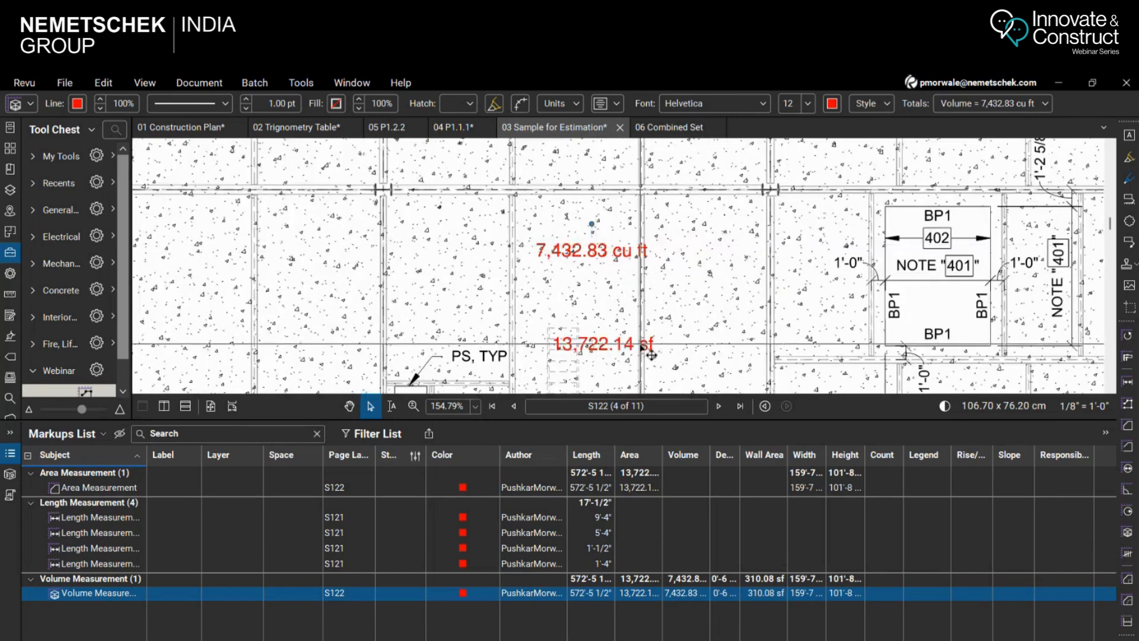
scroll(572, 297, "down", 5)
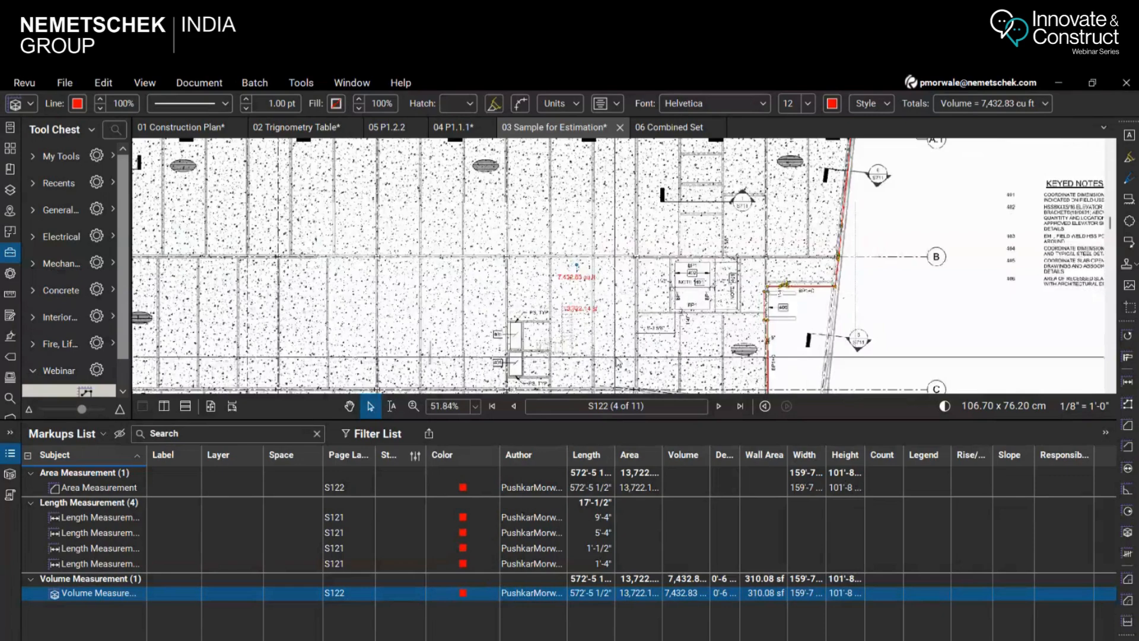
left_click(586, 314)
left_click(587, 315)
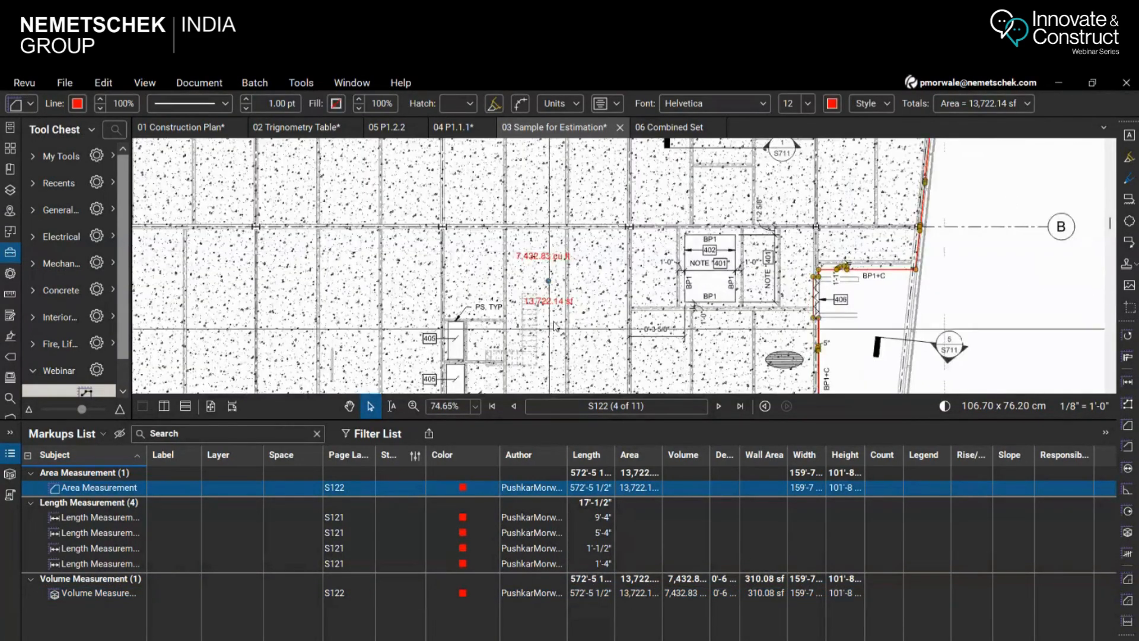
scroll(594, 303, "up", 4)
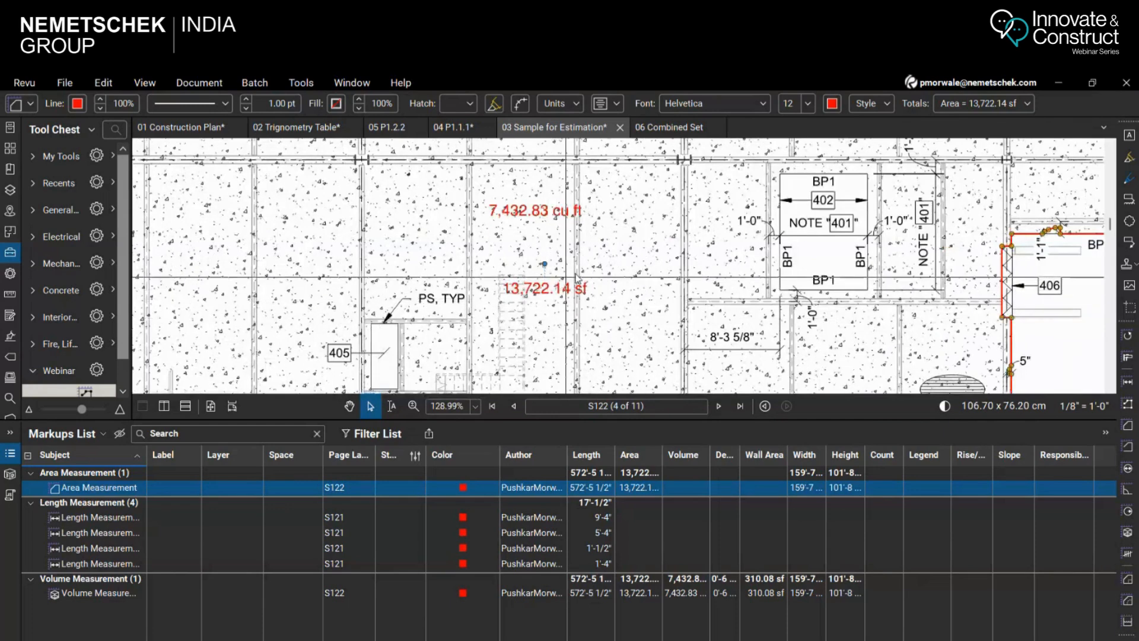
scroll(658, 297, "down", 4)
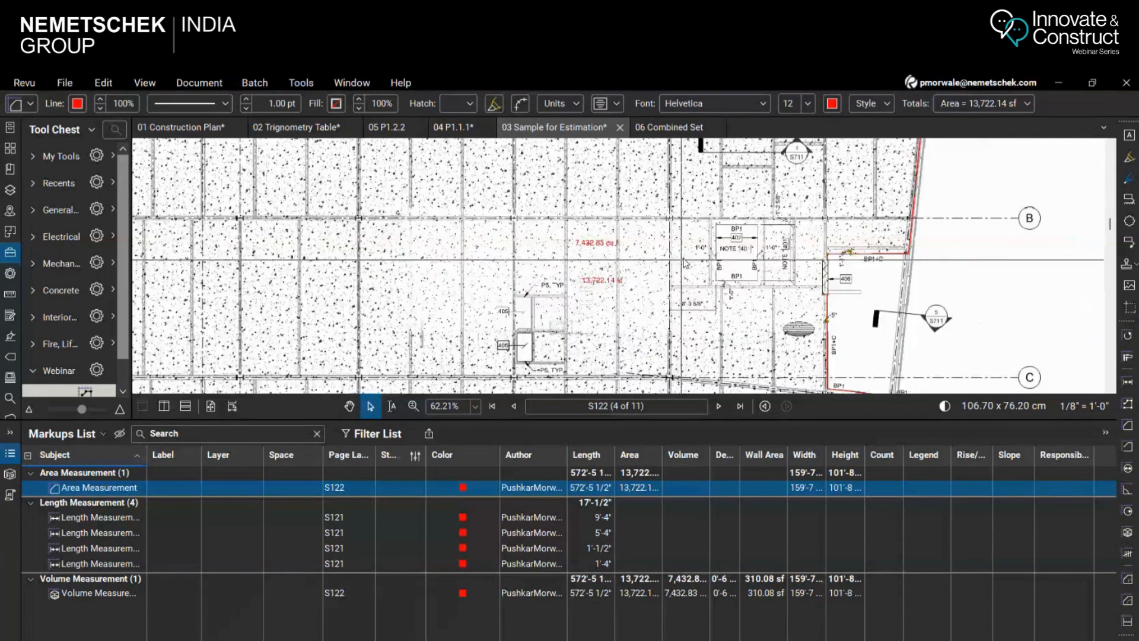
scroll(719, 268, "up", 4)
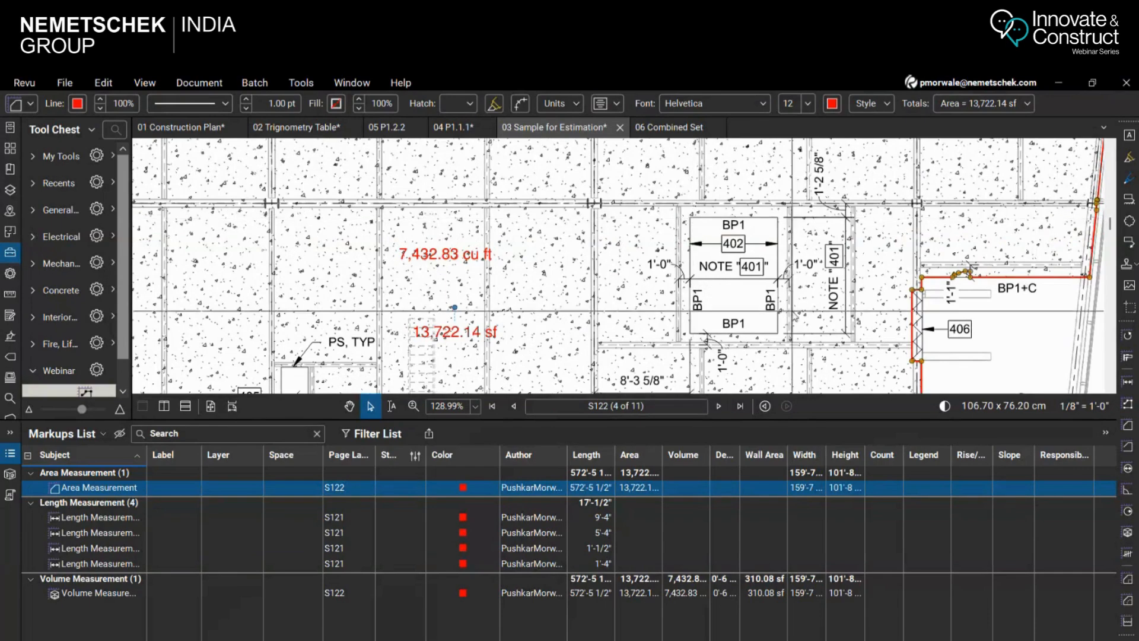
scroll(742, 199, "down", 1)
scroll(742, 199, "down", 3)
scroll(614, 292, "up", 3)
scroll(906, 351, "up", 3)
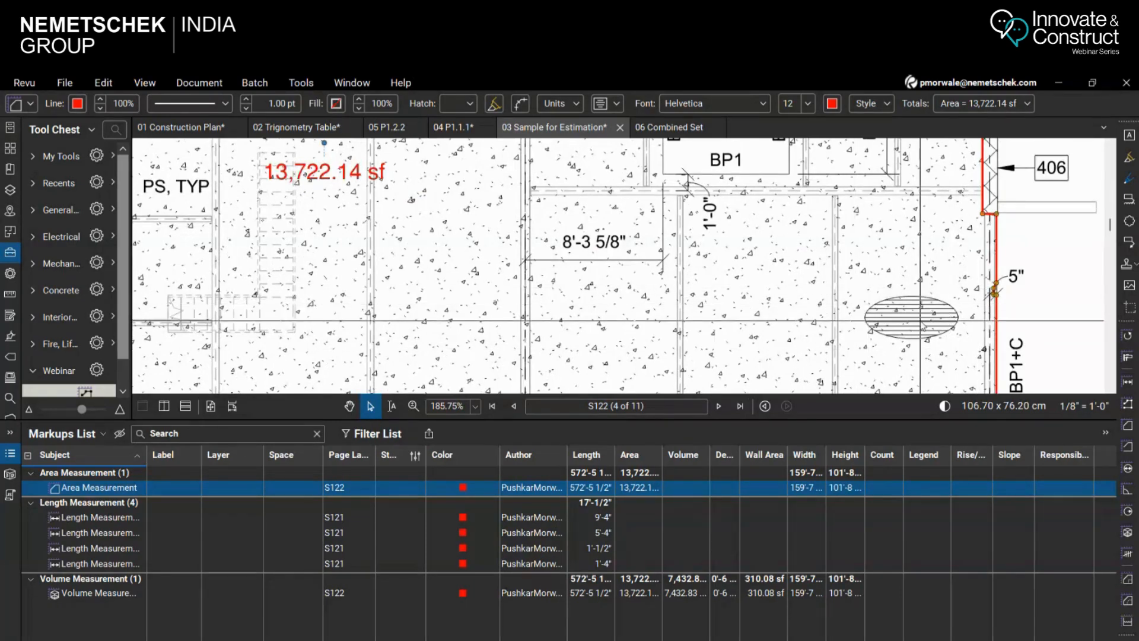
scroll(753, 281, "down", 4)
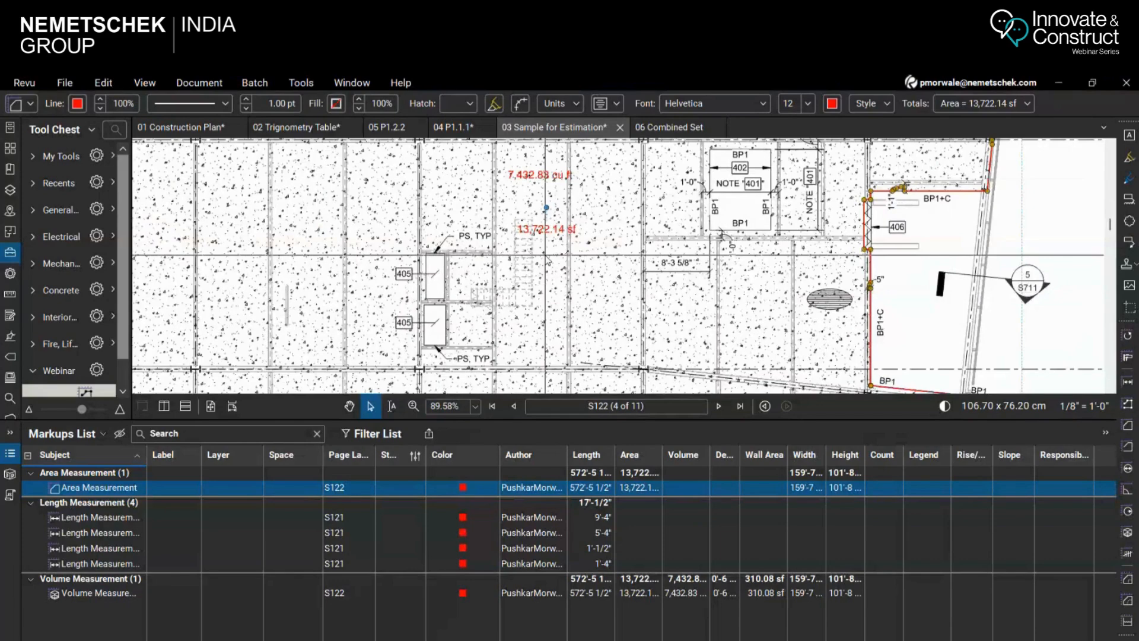
scroll(559, 276, "down", 1)
Cut the upper rectangular opening tagged 405 out of the slab volume measurement with Polygon Cutout
left_click(302, 83)
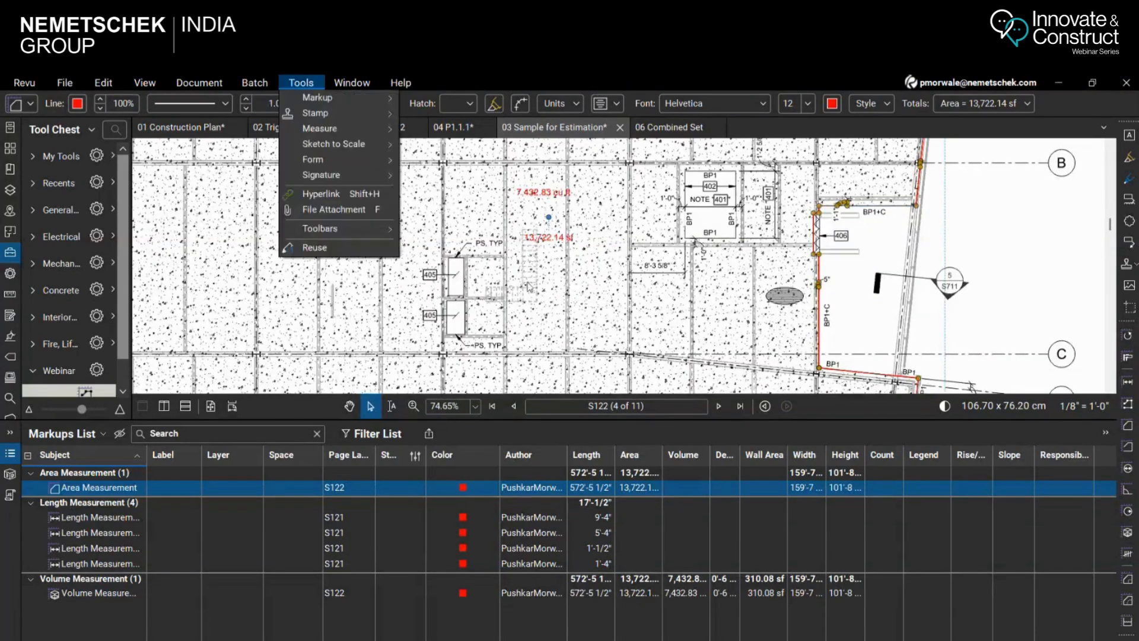
left_click(541, 236)
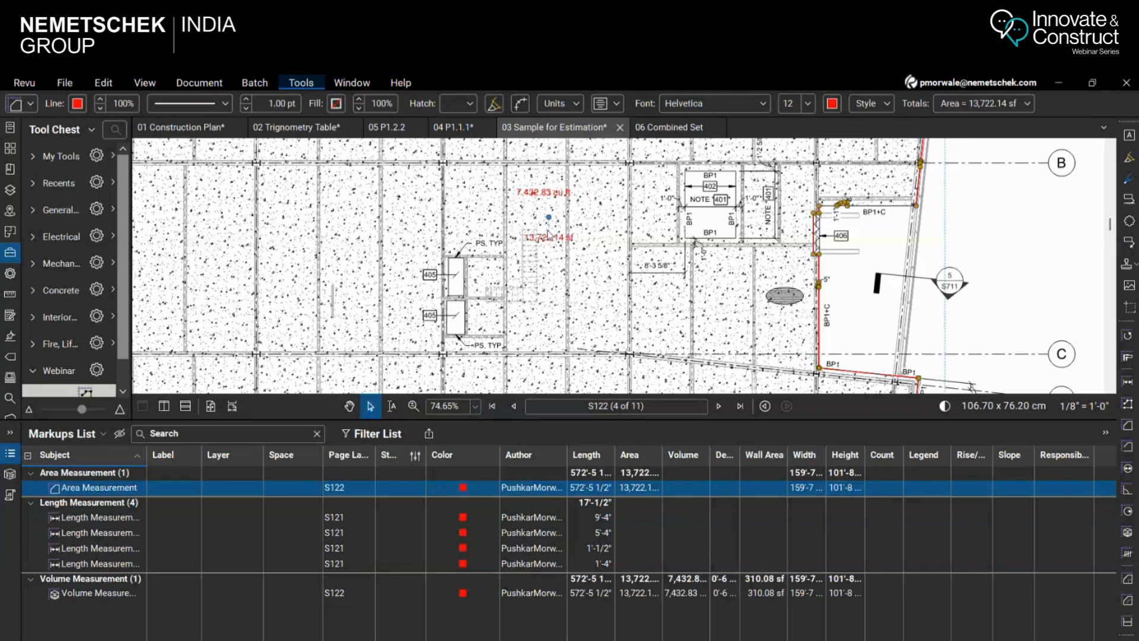
scroll(544, 237, "up", 4)
scroll(511, 274, "down", 2)
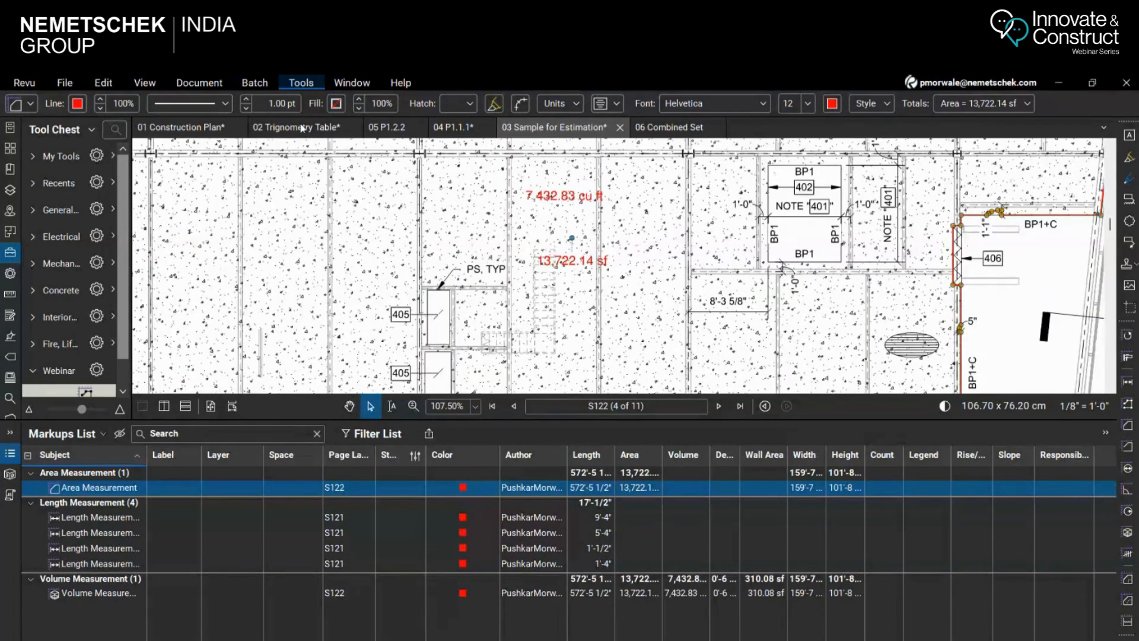
left_click(309, 85)
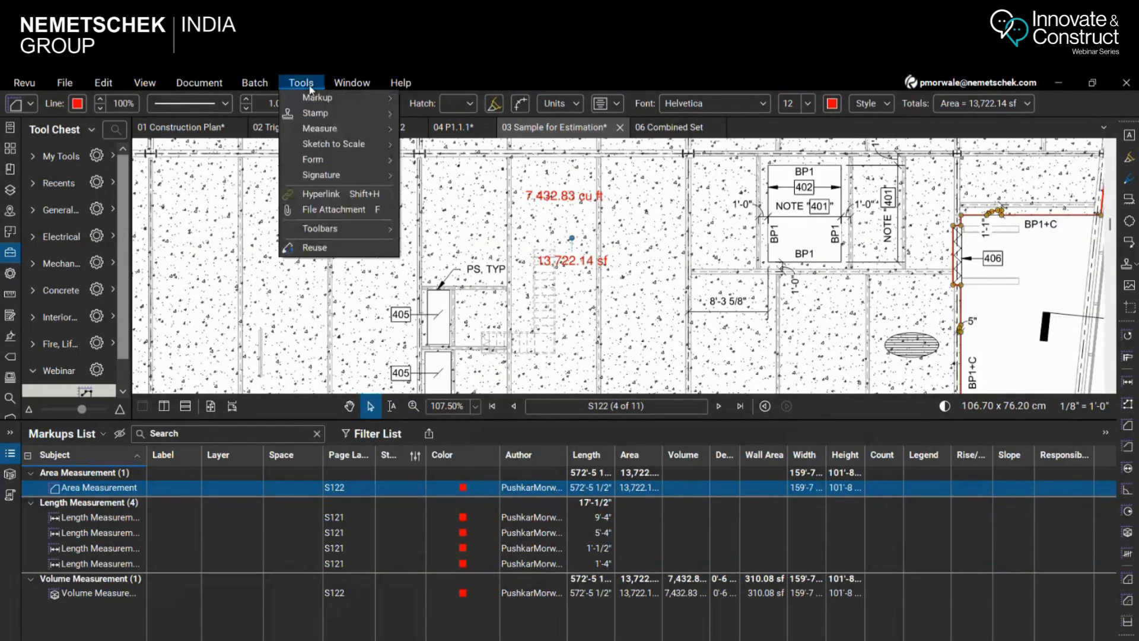
mouse_move(333, 128)
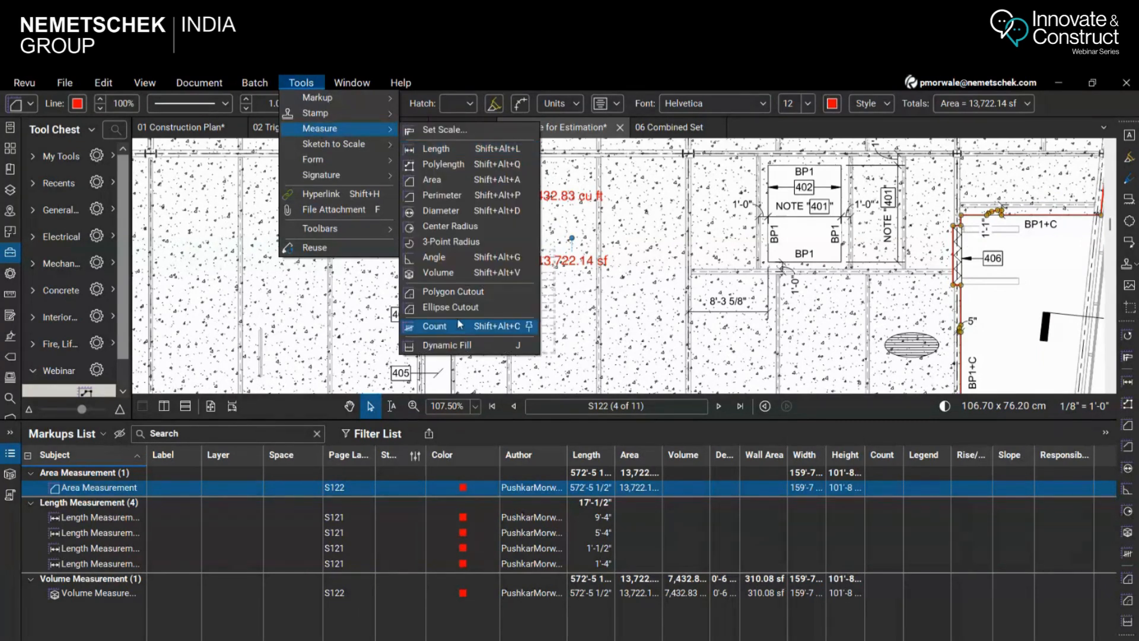
left_click(454, 291)
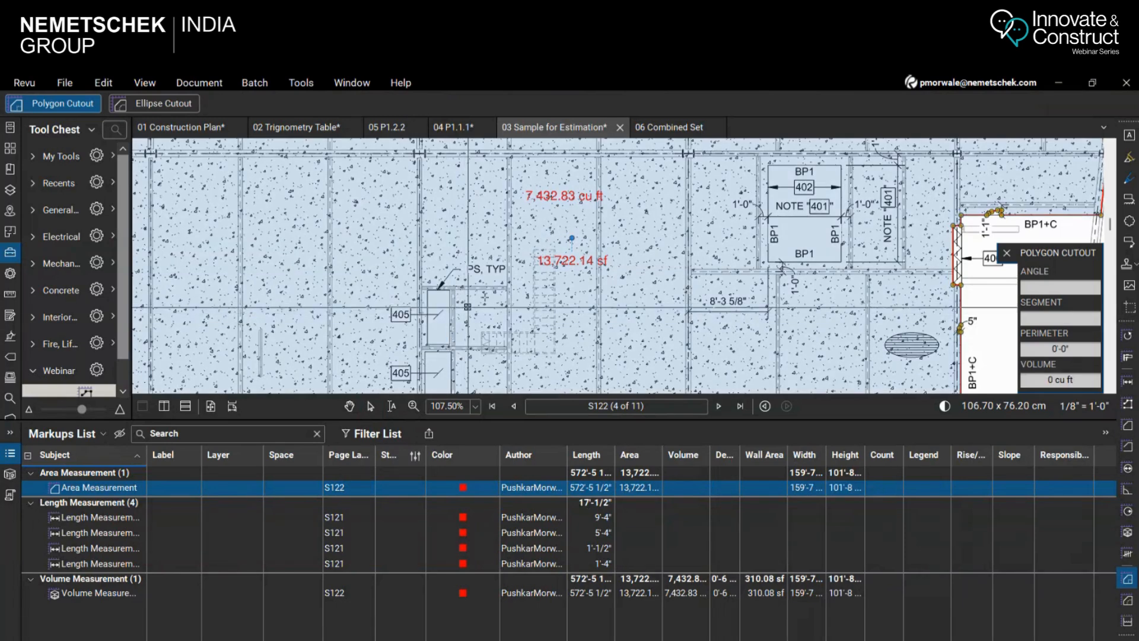
scroll(511, 276, "up", 2)
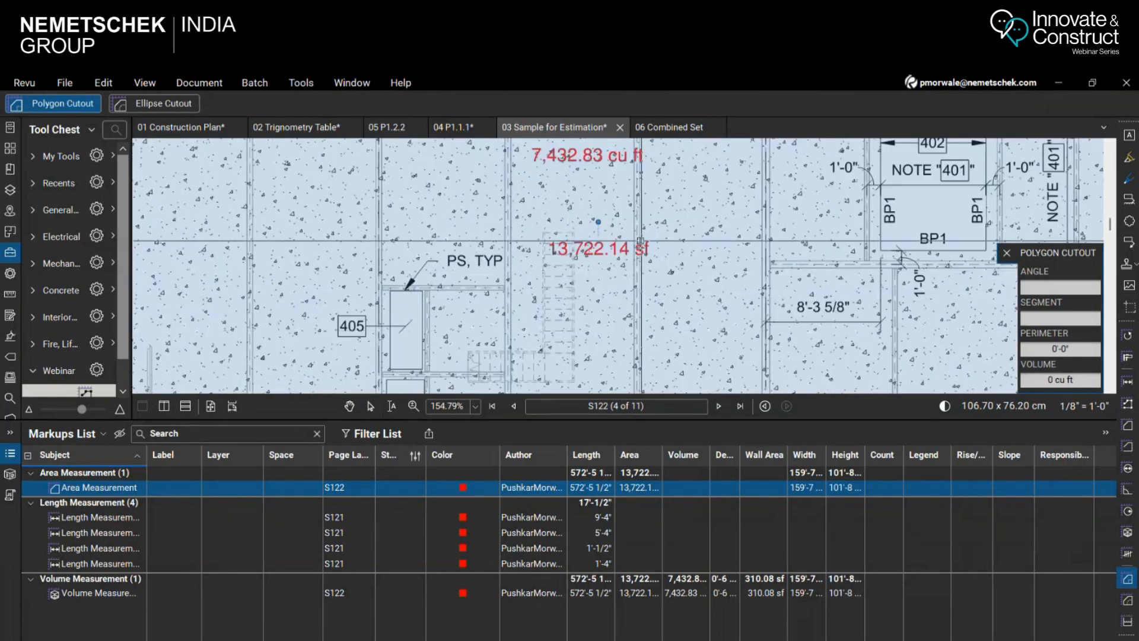
left_click_drag(390, 291, 422, 371)
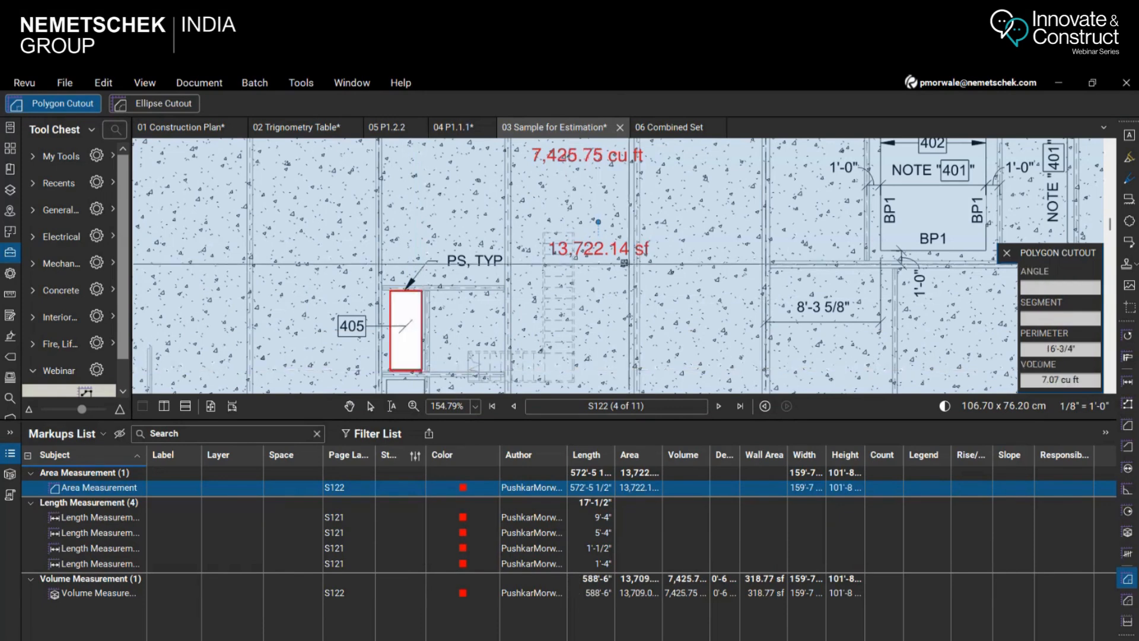
Cut the lower rectangular opening tagged 405 out of the slab volume measurement and leave Polygon Cutout
scroll(598, 222, "down", 3)
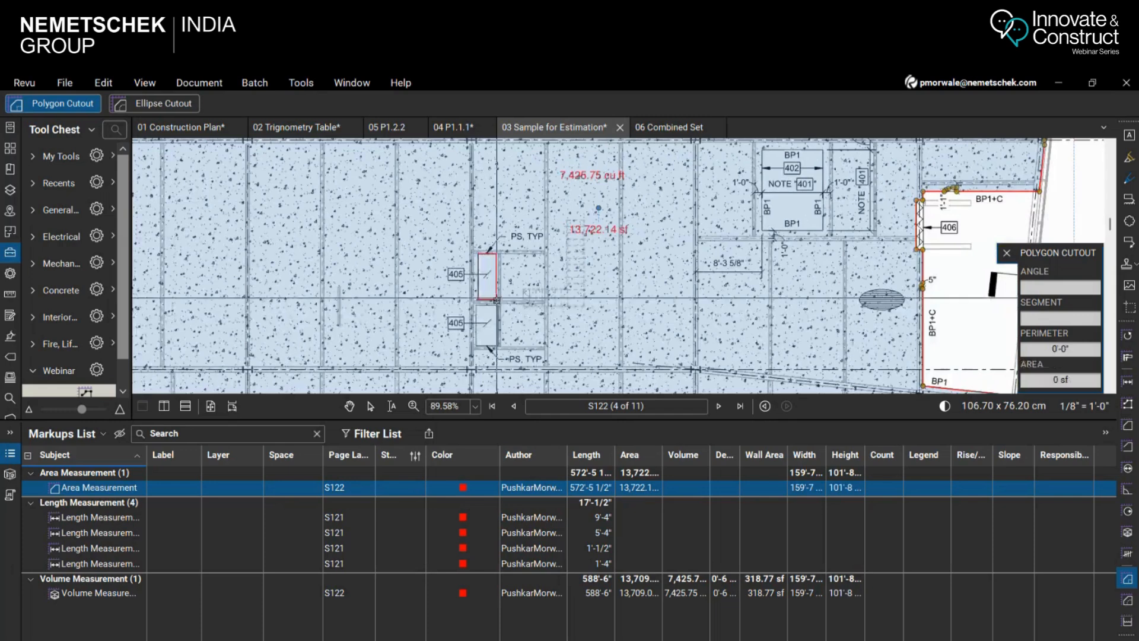
left_click_drag(473, 307, 499, 346)
scroll(623, 172, "up", 3)
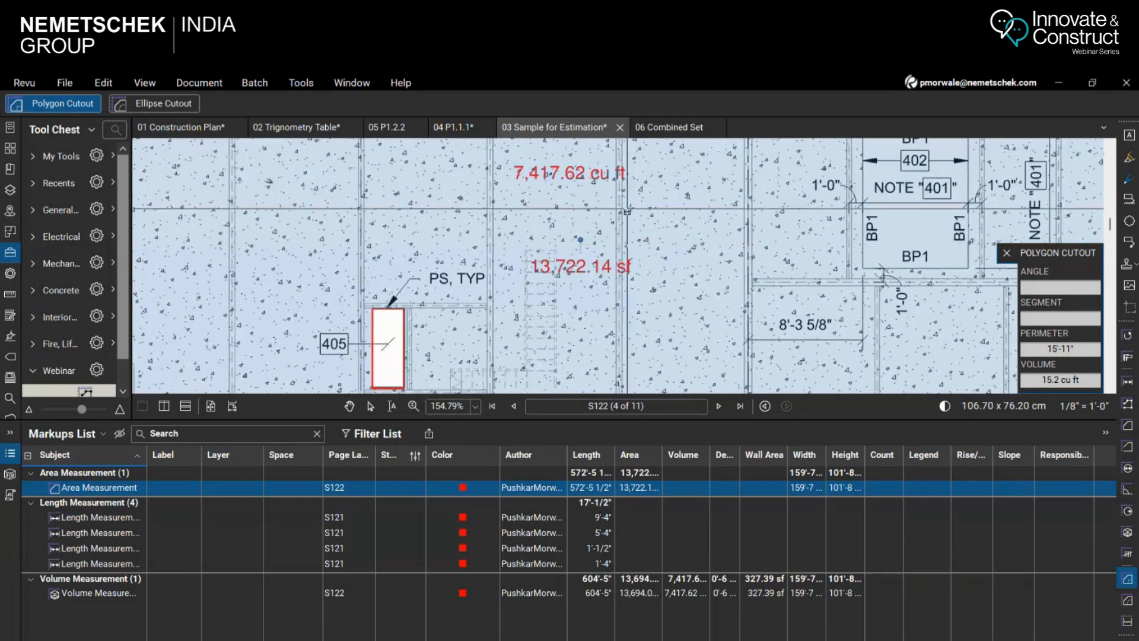
scroll(581, 240, "up", 1)
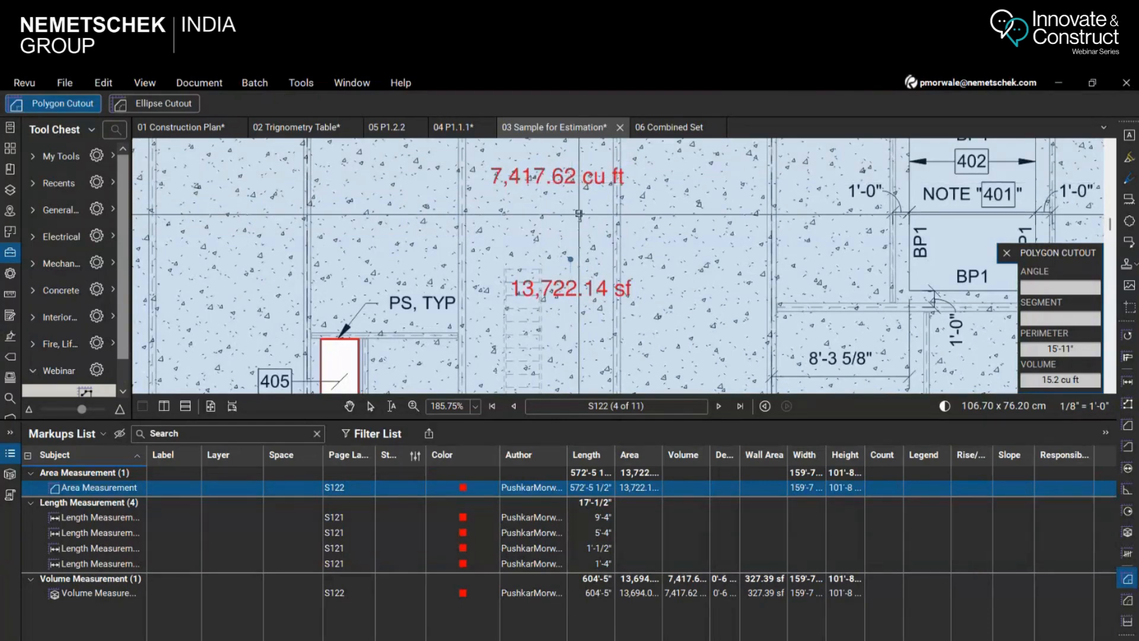
scroll(552, 189, "down", 4)
key("Escape")
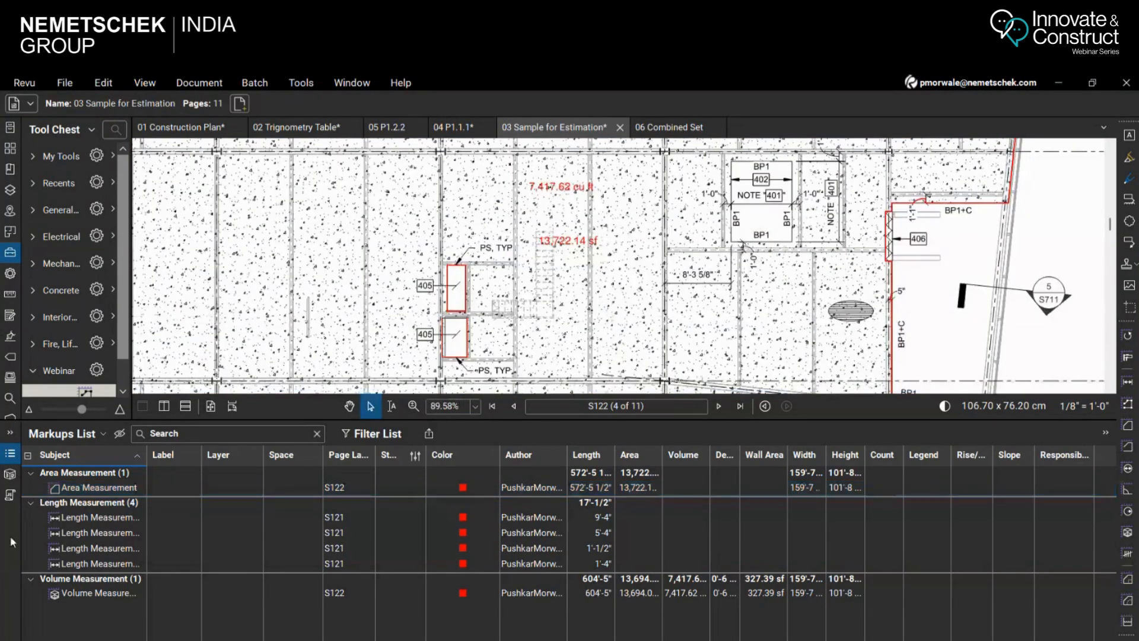
Delete the slab volume measurement from sheet S122 and select the slab area measurement
left_click(99, 593)
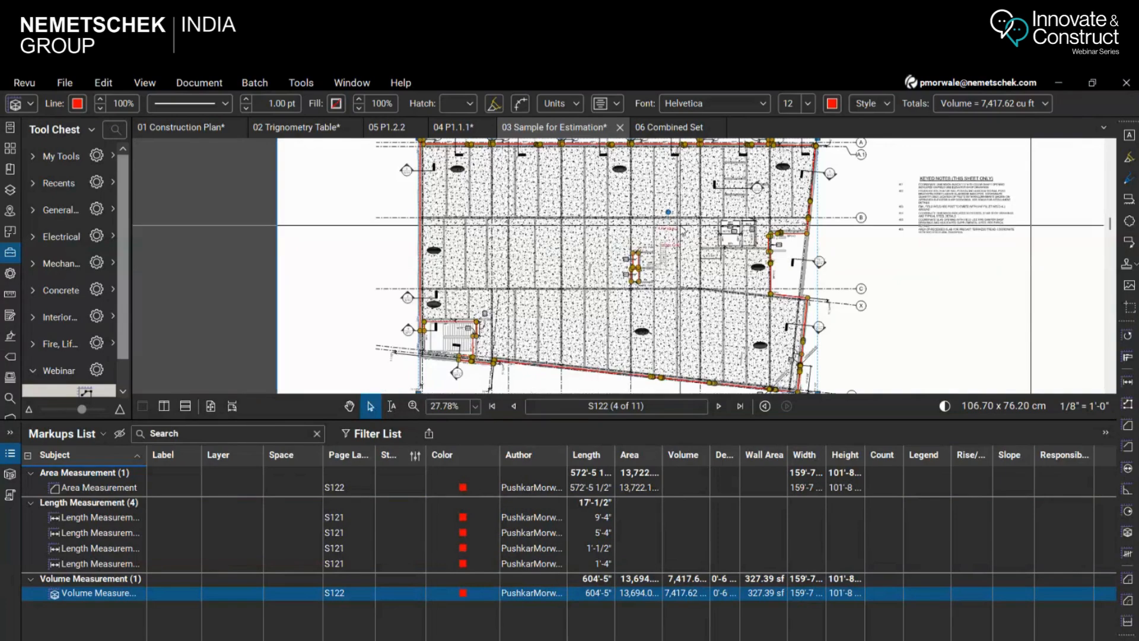
left_click(681, 233)
scroll(682, 249, "up", 6)
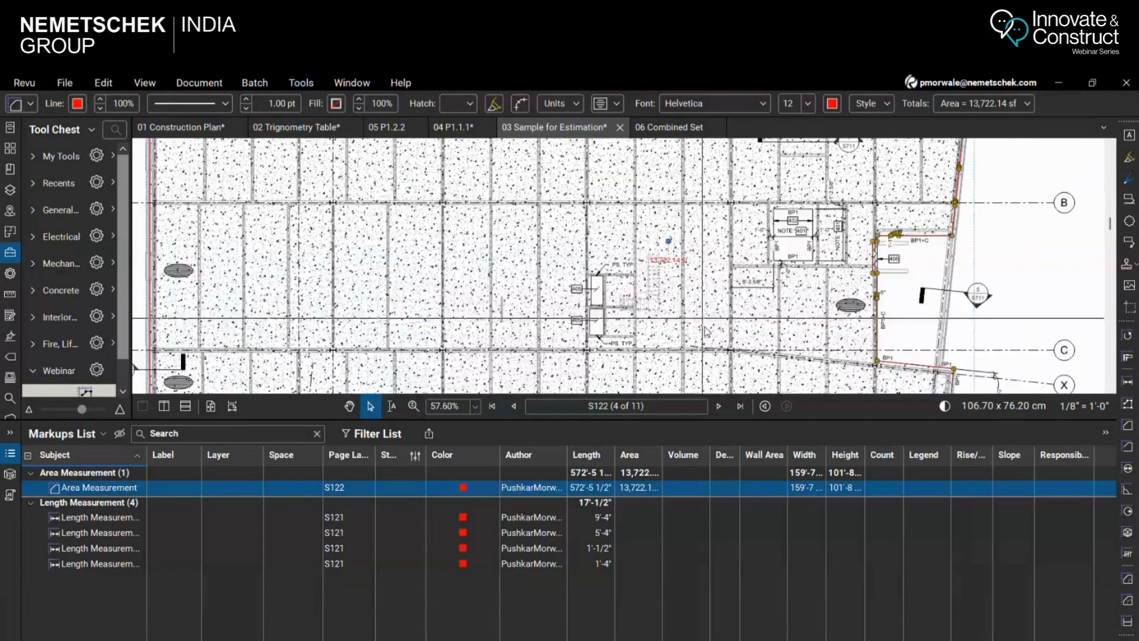
scroll(683, 261, "up", 1)
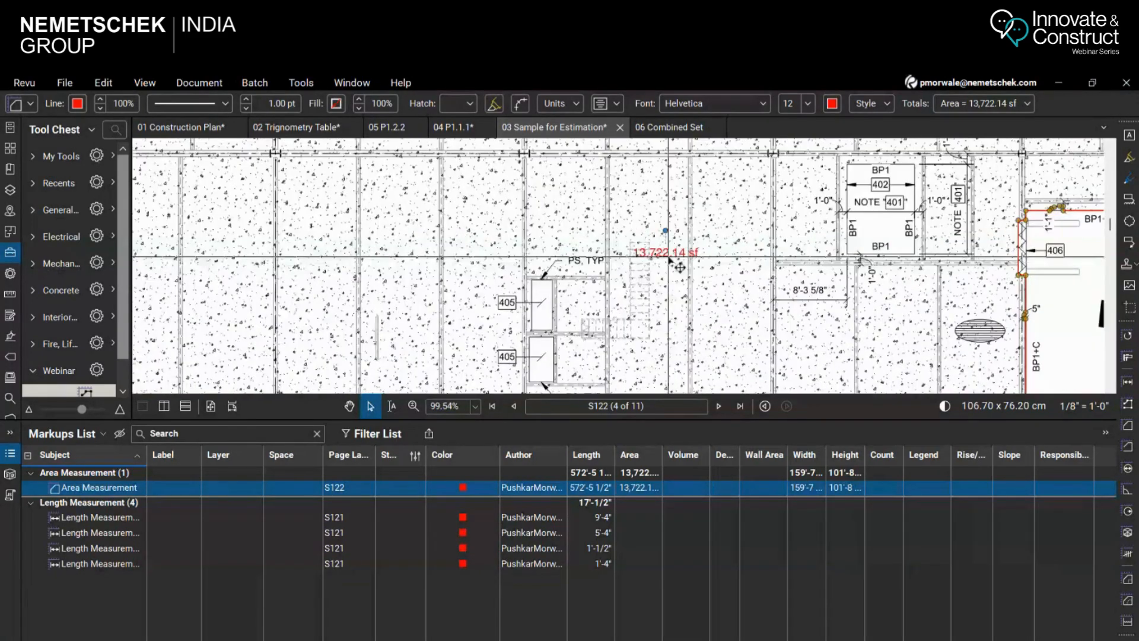
Cut both rectangular openings tagged 405 out of the slab area measurement with Polygon Cutout
left_click(301, 82)
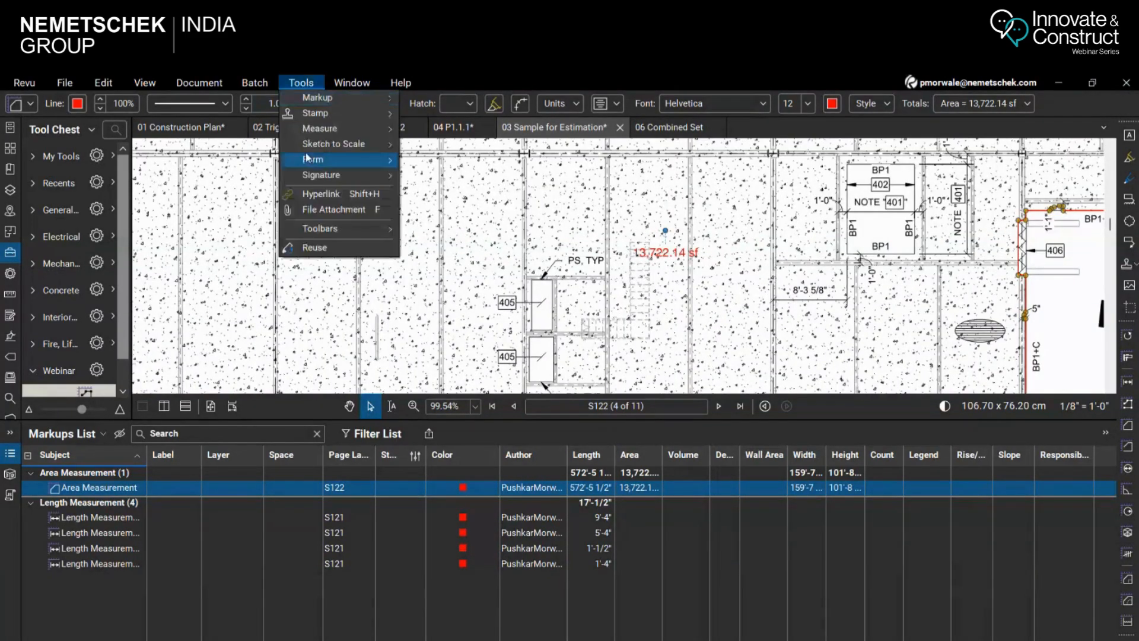
mouse_move(332, 128)
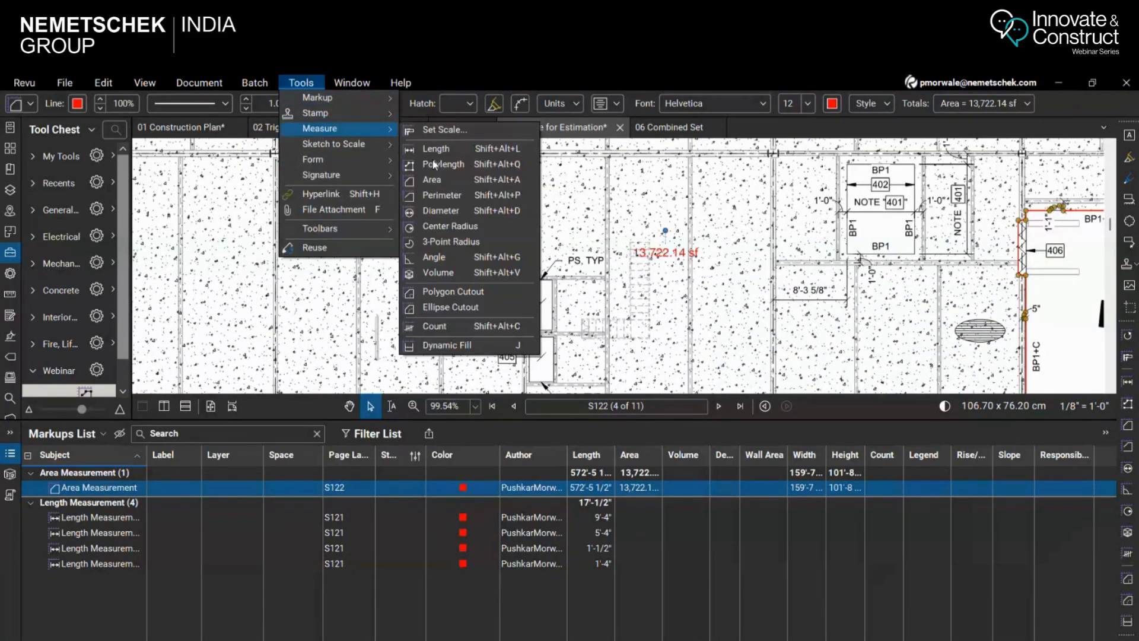
left_click(439, 295)
scroll(528, 290, "up", 3)
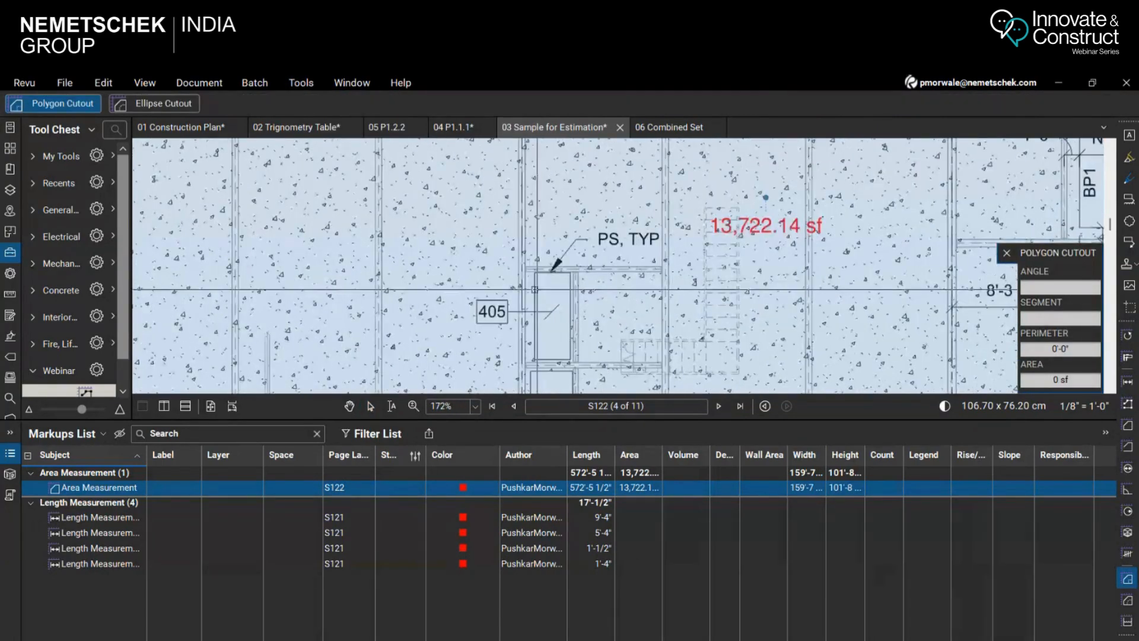
left_click_drag(534, 273, 571, 360)
scroll(554, 290, "down", 3)
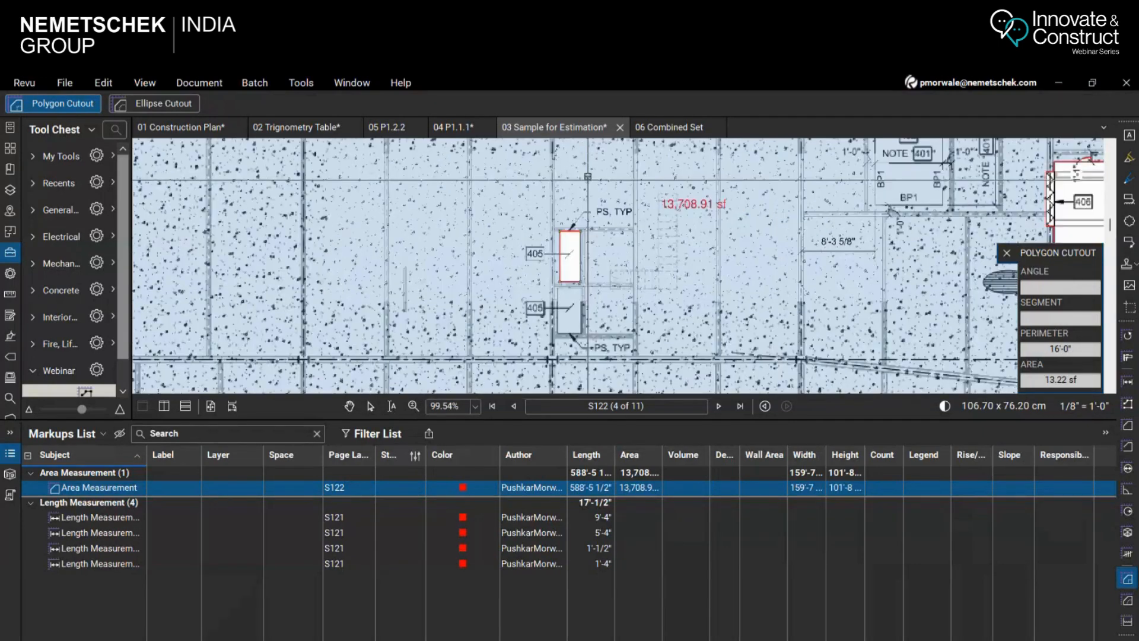
left_click_drag(557, 289, 580, 339)
scroll(671, 307, "down", 4)
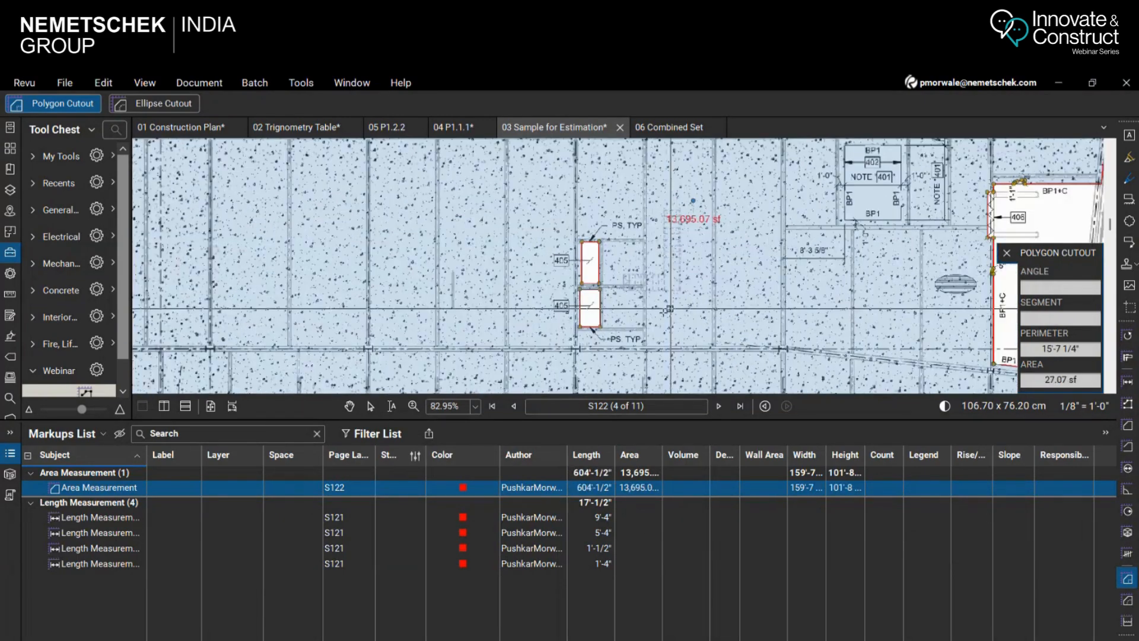
Cut the hatched oval near the 5" dimension out of the slab area measurement with Ellipse Cutout and leave the tool
scroll(844, 227, "up", 3)
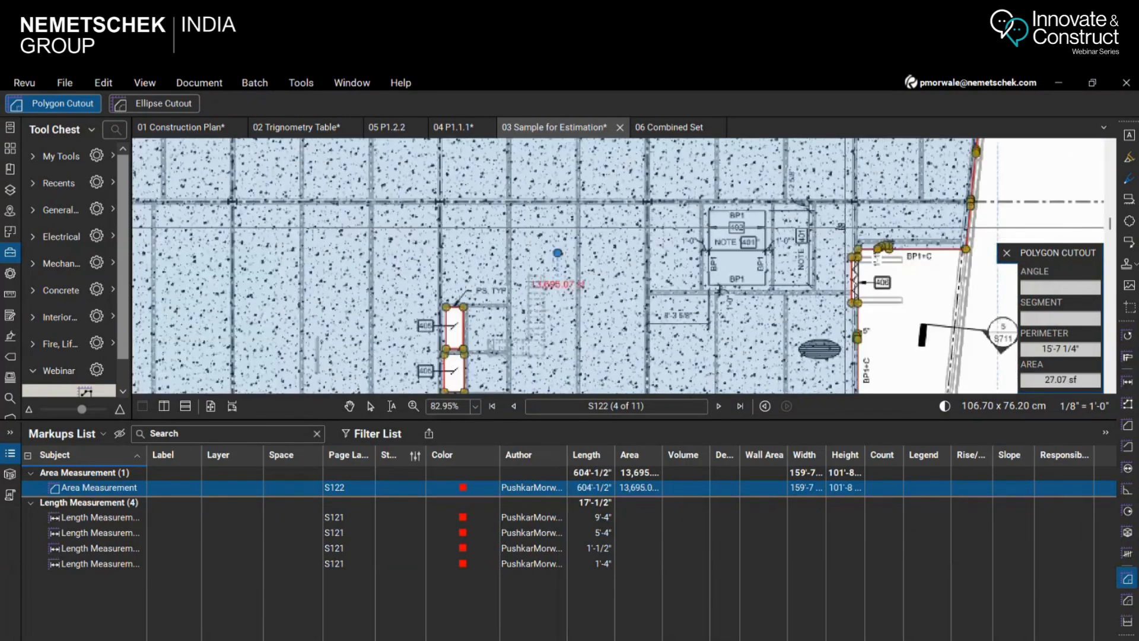
left_click(300, 82)
mouse_move(332, 129)
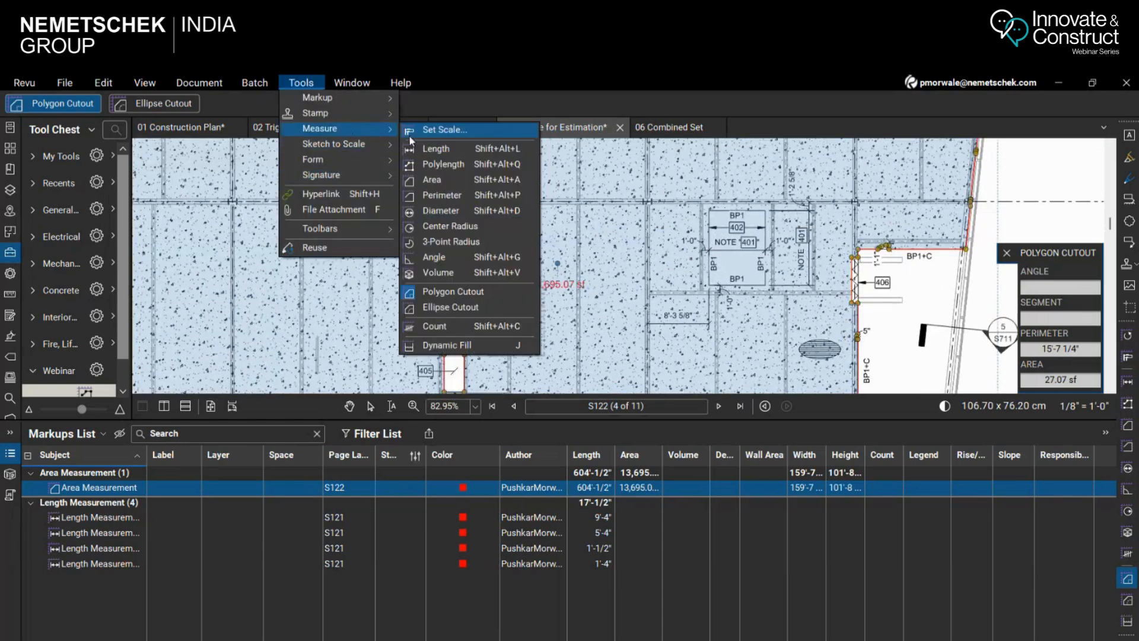
left_click(433, 308)
scroll(866, 364, "up", 5)
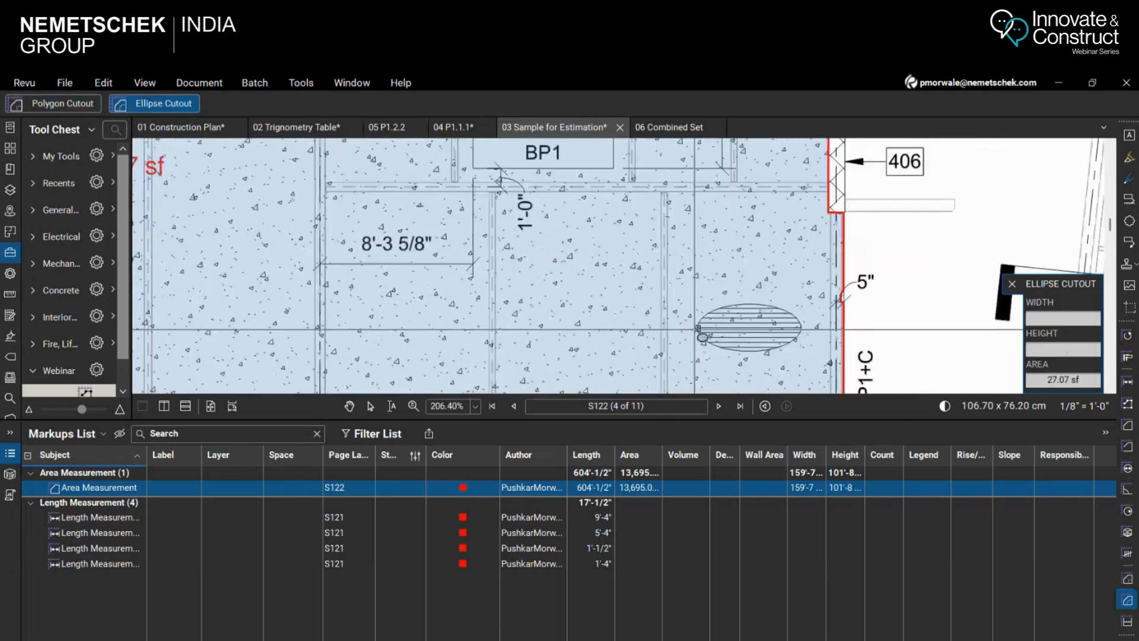
left_click_drag(697, 310, 799, 348)
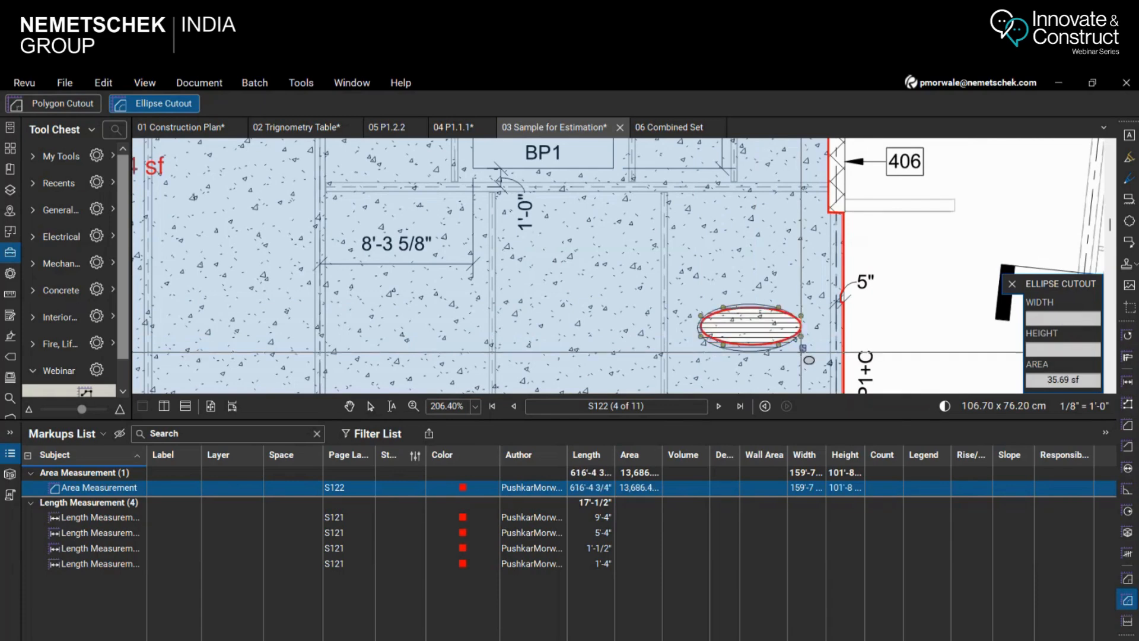
scroll(767, 342, "up", 1)
scroll(766, 342, "up", 3)
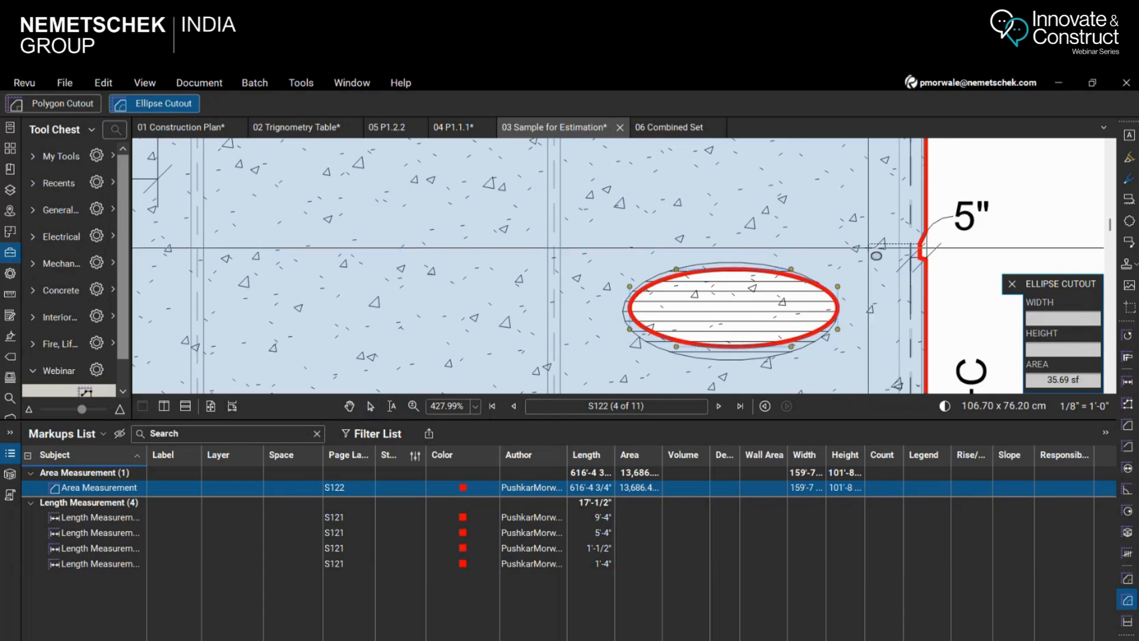
scroll(746, 286, "down", 7)
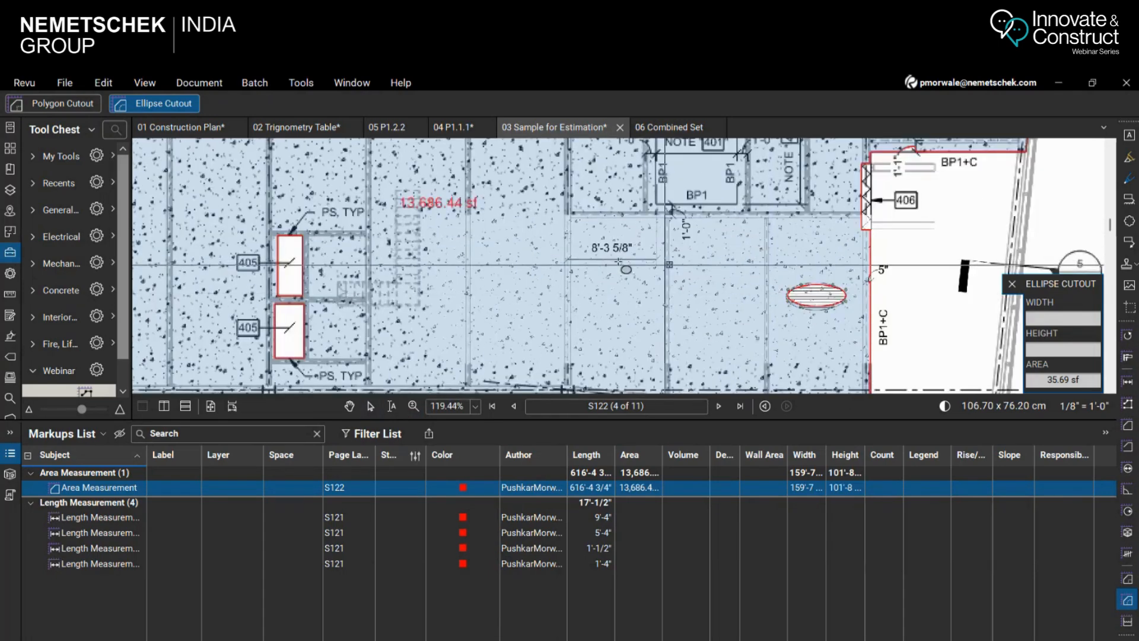
key("Escape")
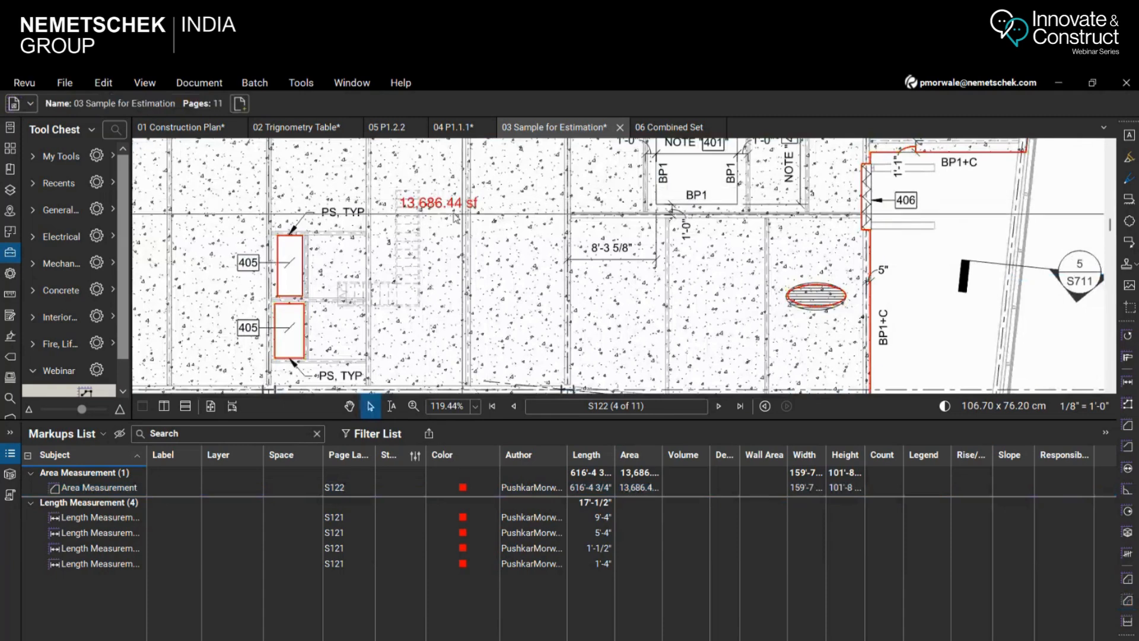
Shrink the markups list to enlarge the drawing area and show the whole slab plan on sheet S122
scroll(425, 200, "up", 1)
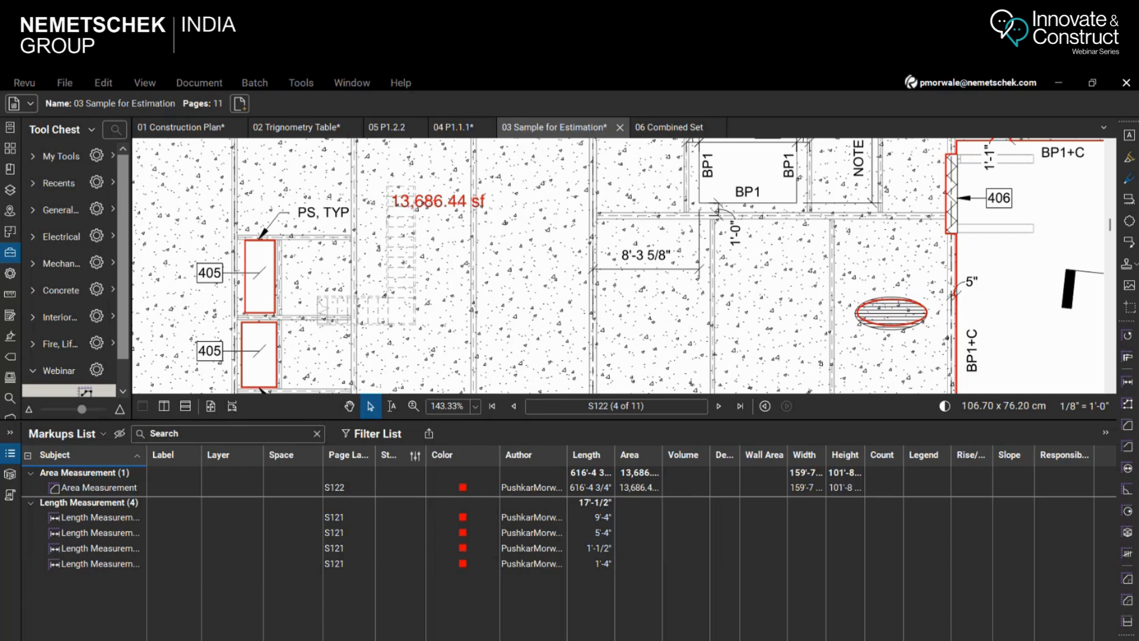
left_click_drag(673, 422, 675, 567)
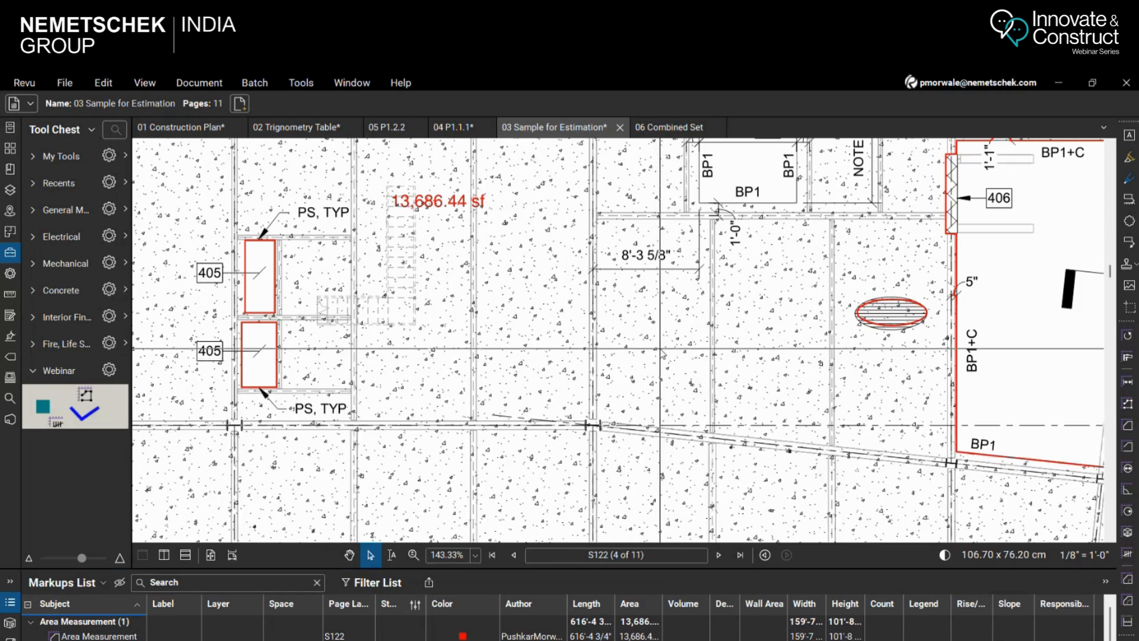
scroll(660, 350, "down", 6)
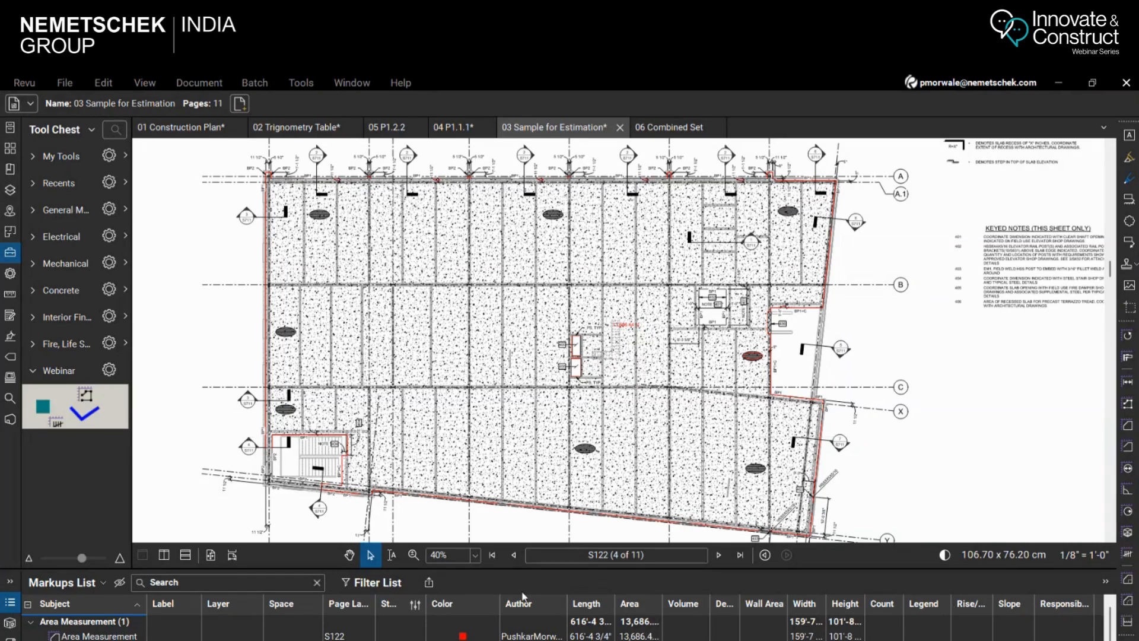
Switch to Notepad and write the support e-mail address in a blank note
key("super")
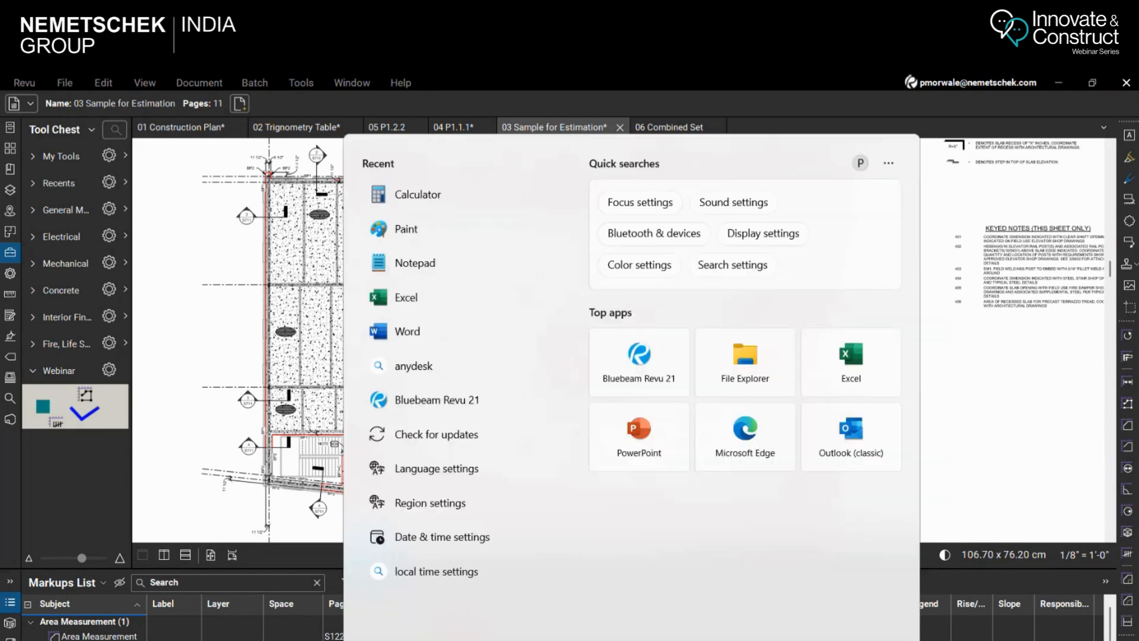
type("noted")
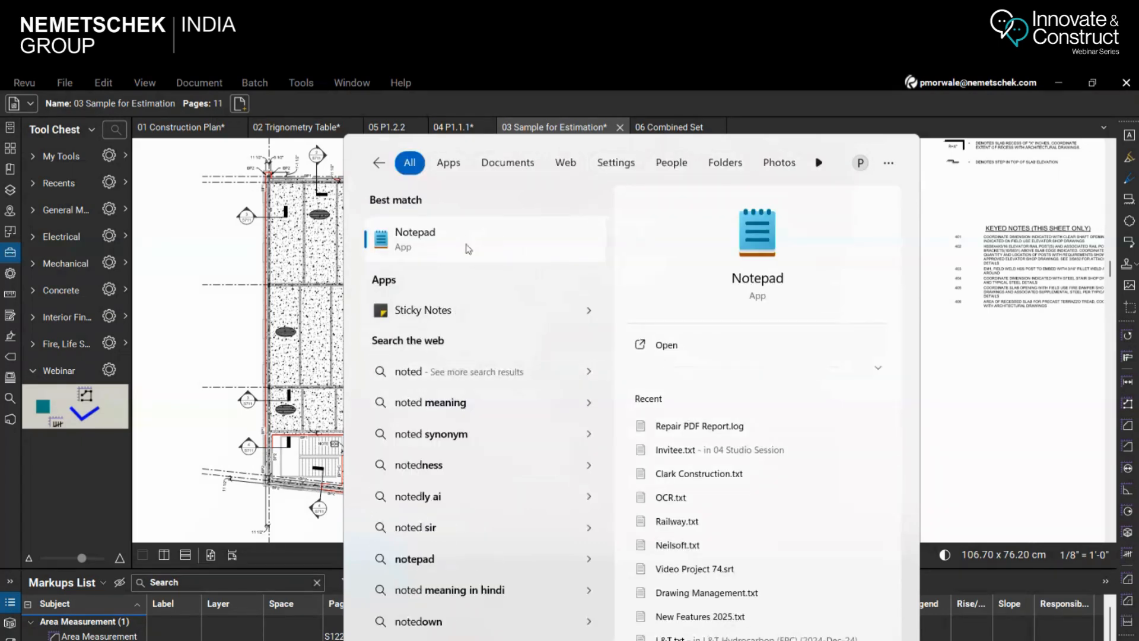
key("Return")
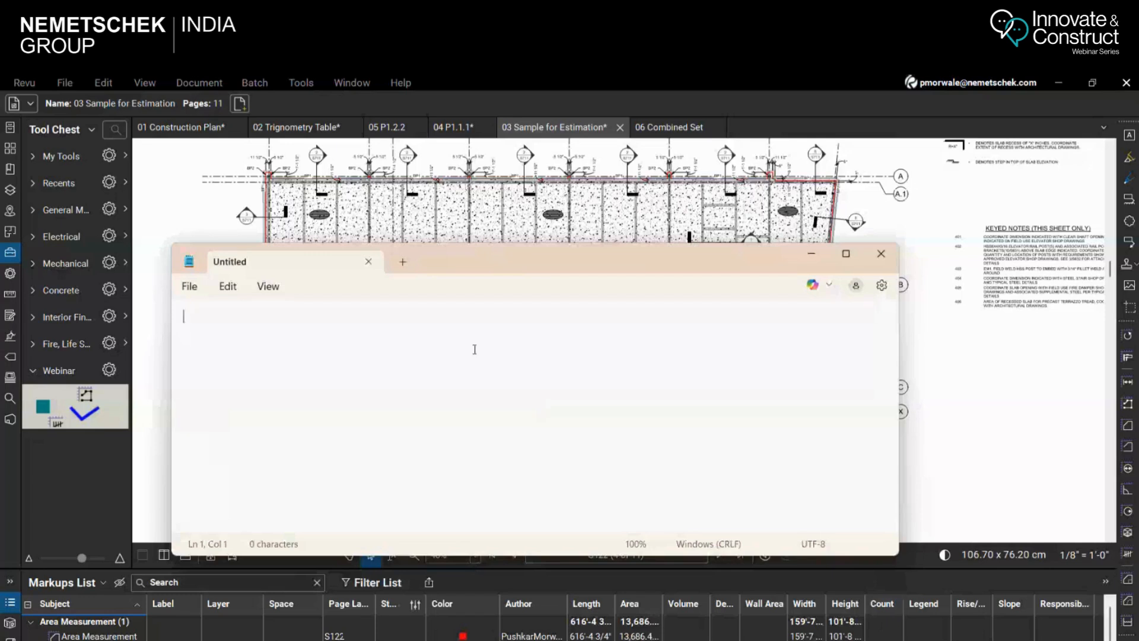
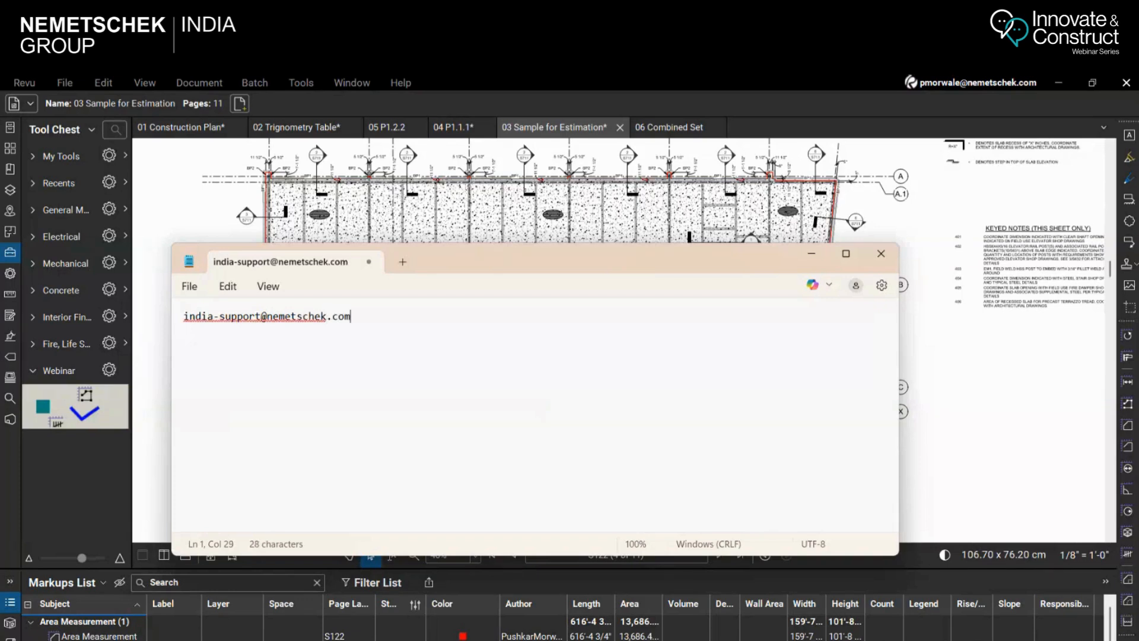
Shrink the Notepad window to uncover the slab plan, and minimise it
left_click(319, 399)
left_click(371, 319)
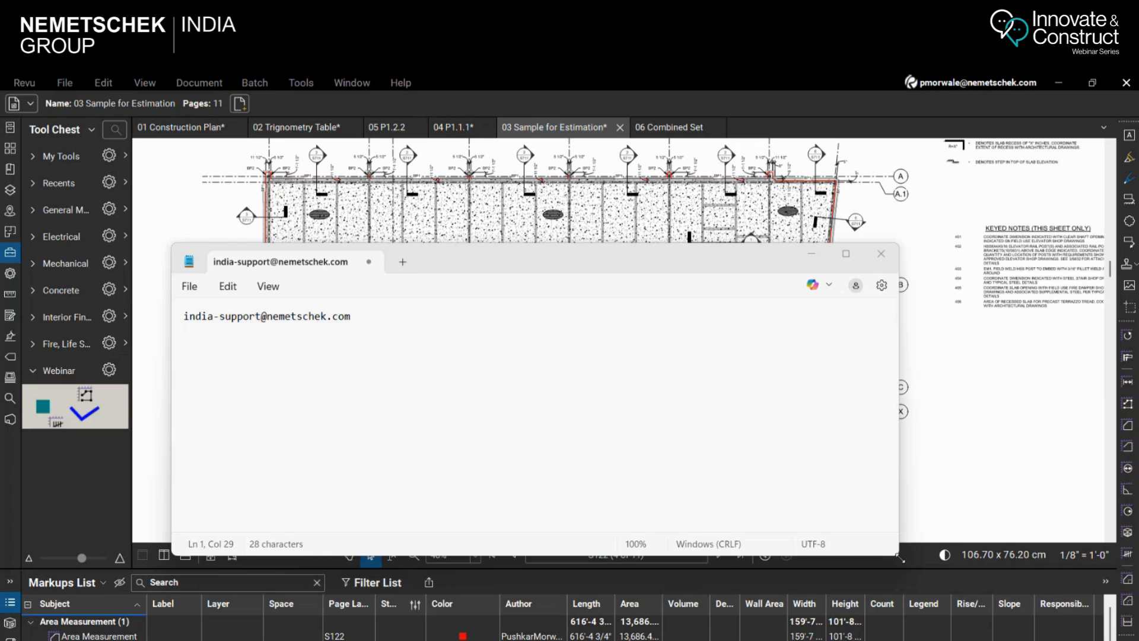
left_click_drag(895, 555, 407, 375)
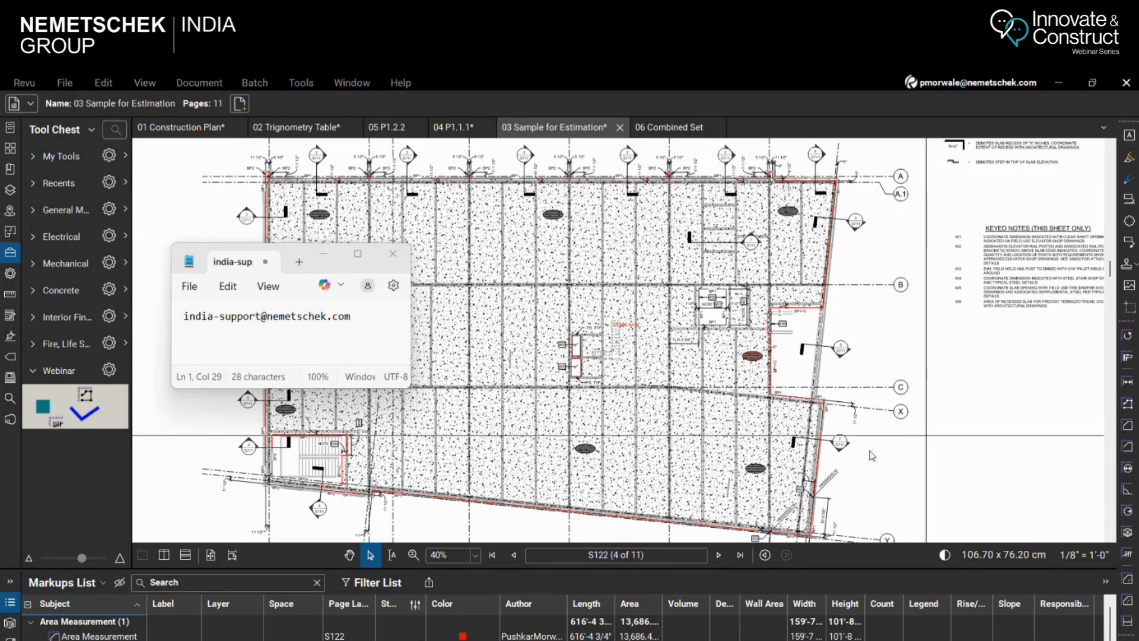
left_click(323, 253)
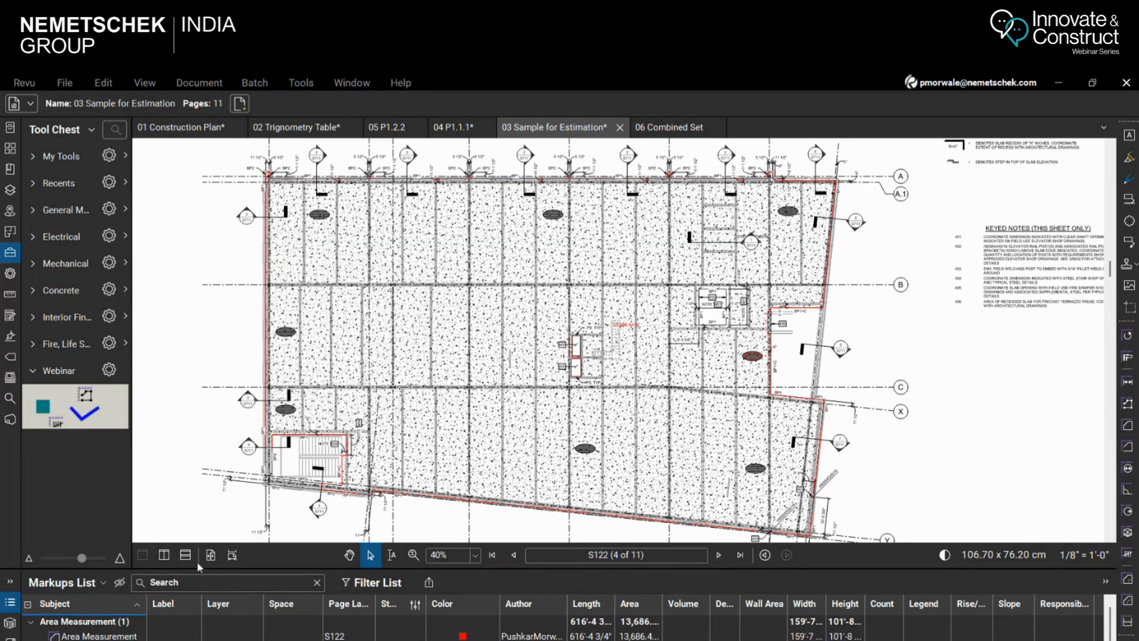
Split the view vertically, show 05 P1.2.2 beside 03 Sample for Estimation, and examine both drawings in synchronized zoom
left_click(165, 555)
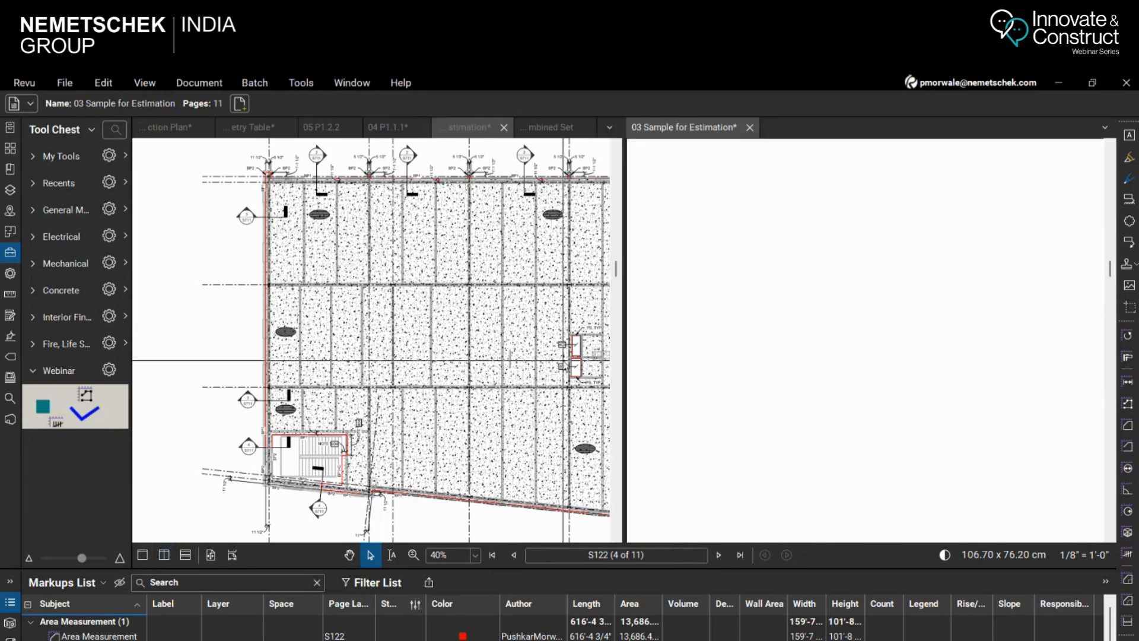
left_click(321, 127)
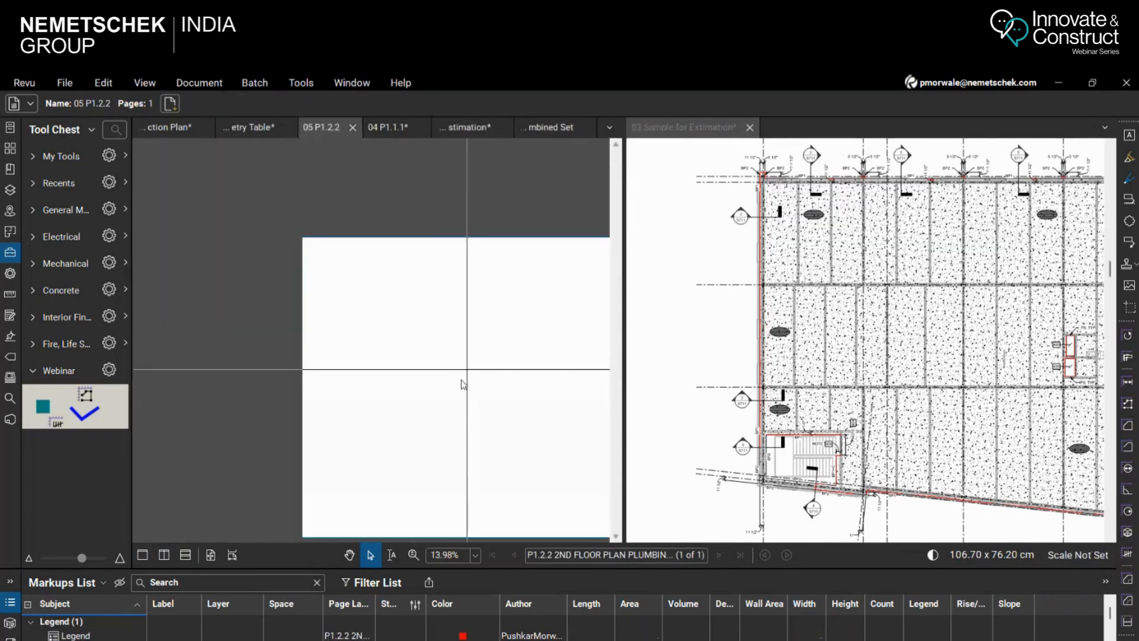
scroll(345, 285, "down", 3)
scroll(451, 337, "up", 4)
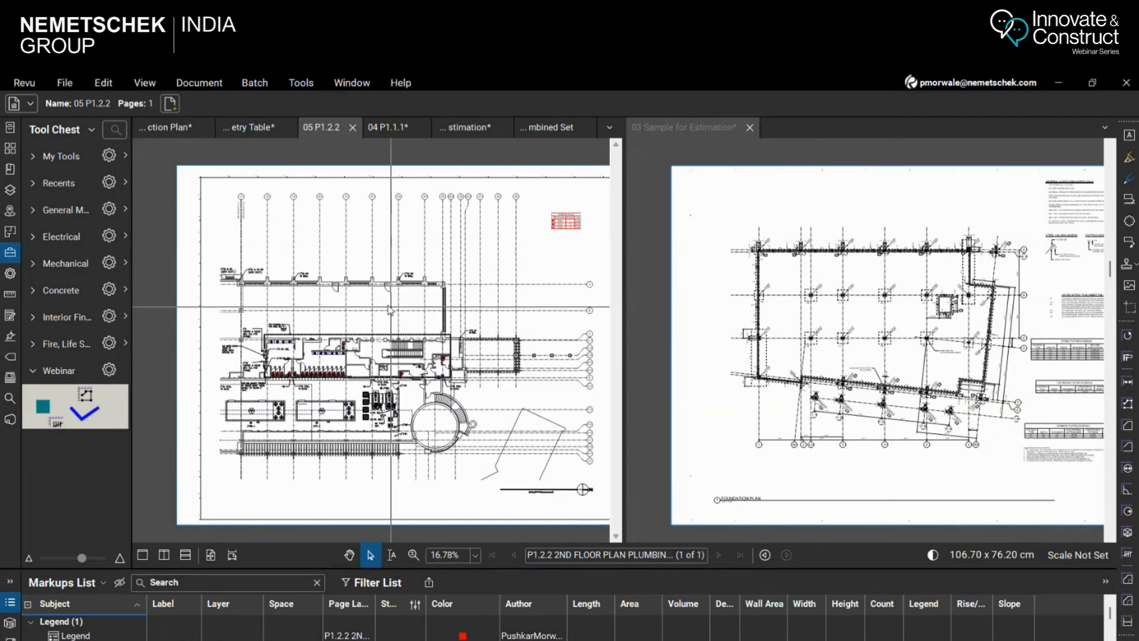
scroll(297, 356, "up", 3)
scroll(311, 368, "up", 2)
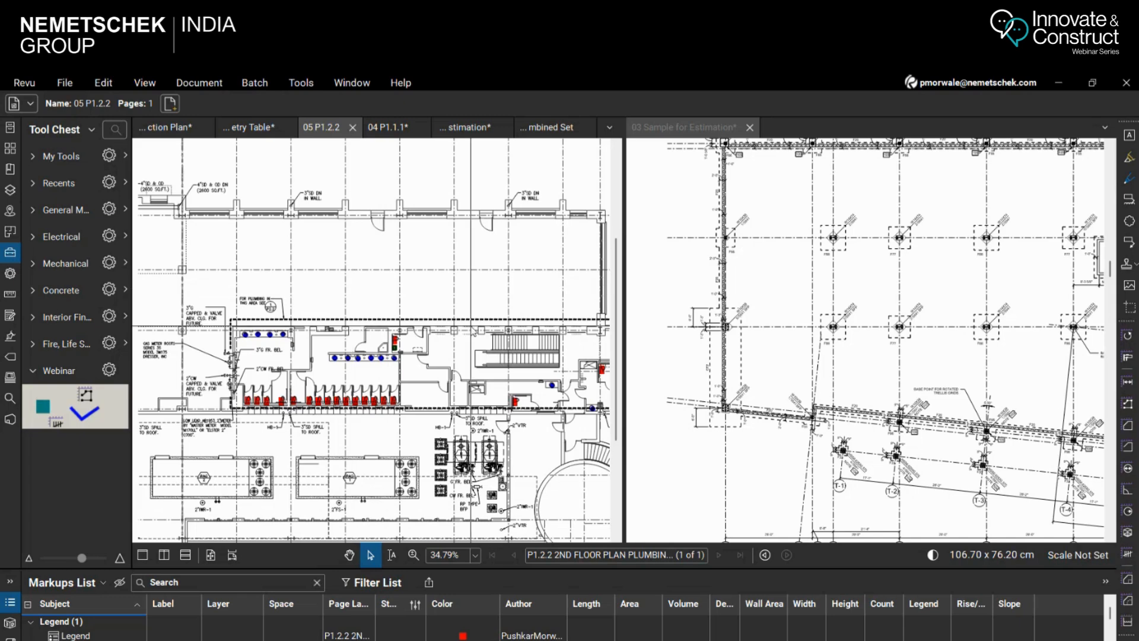
scroll(261, 302, "up", 3)
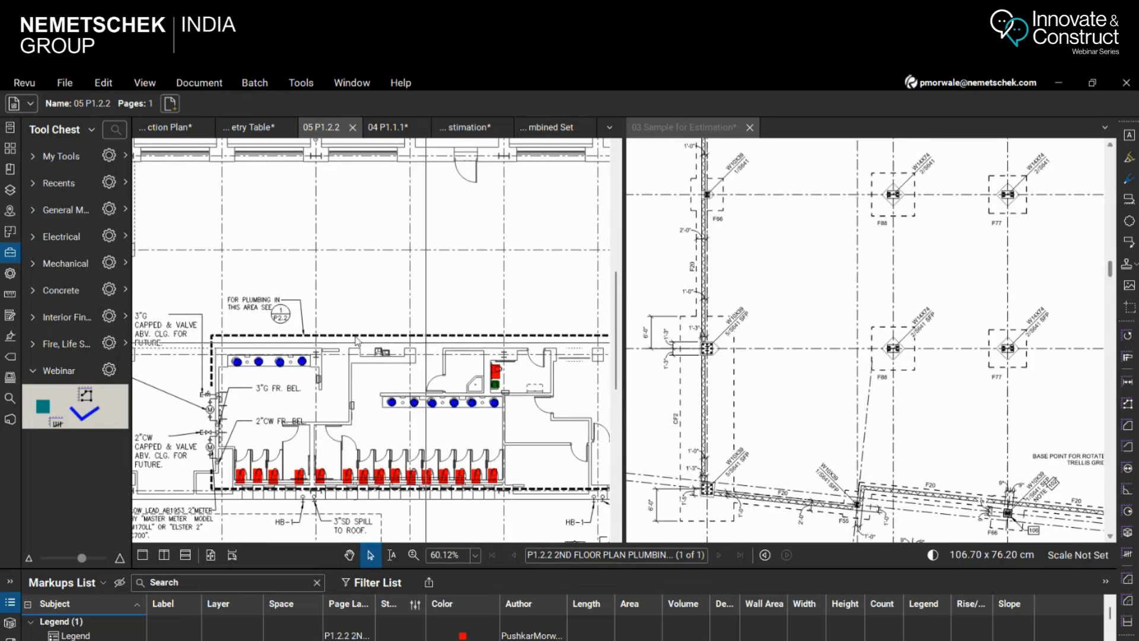
Turn off document synchronization and zoom each drawing independently, with sheet S101 showing its general notes and legends
left_click(102, 82)
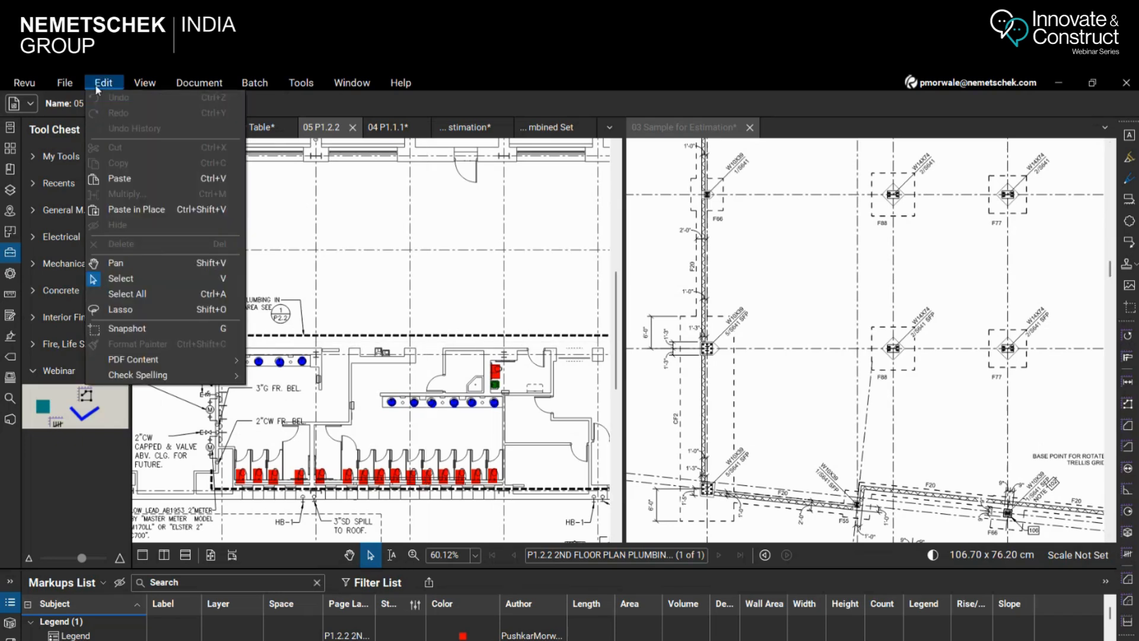
mouse_move(144, 82)
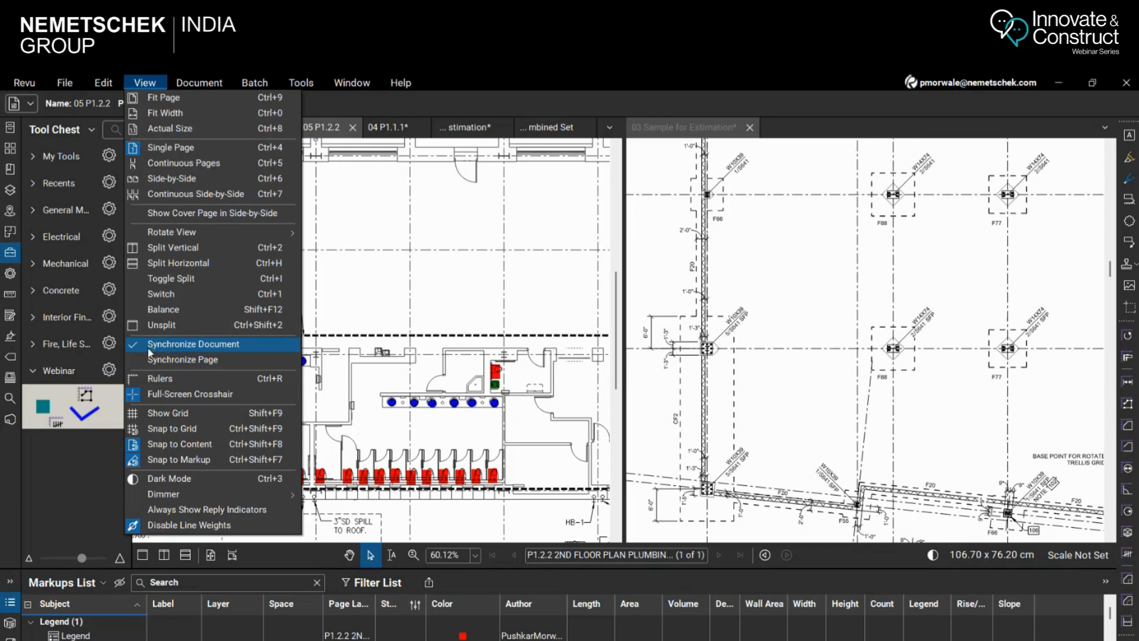
left_click(152, 350)
scroll(476, 330, "down", 5)
scroll(476, 330, "up", 10)
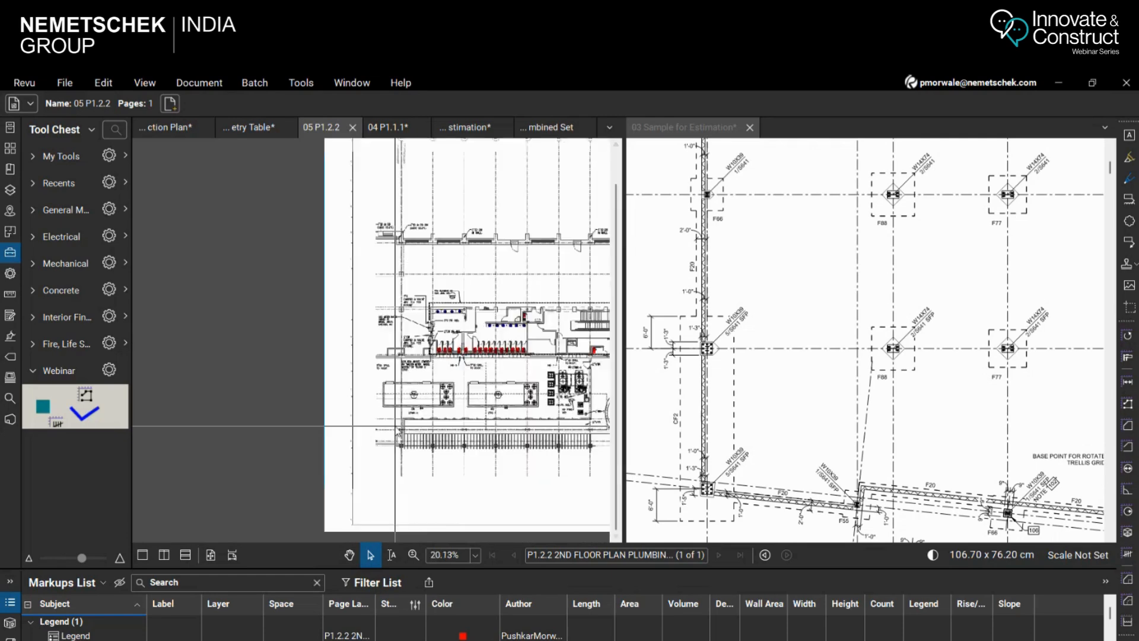
scroll(372, 394, "up", 3)
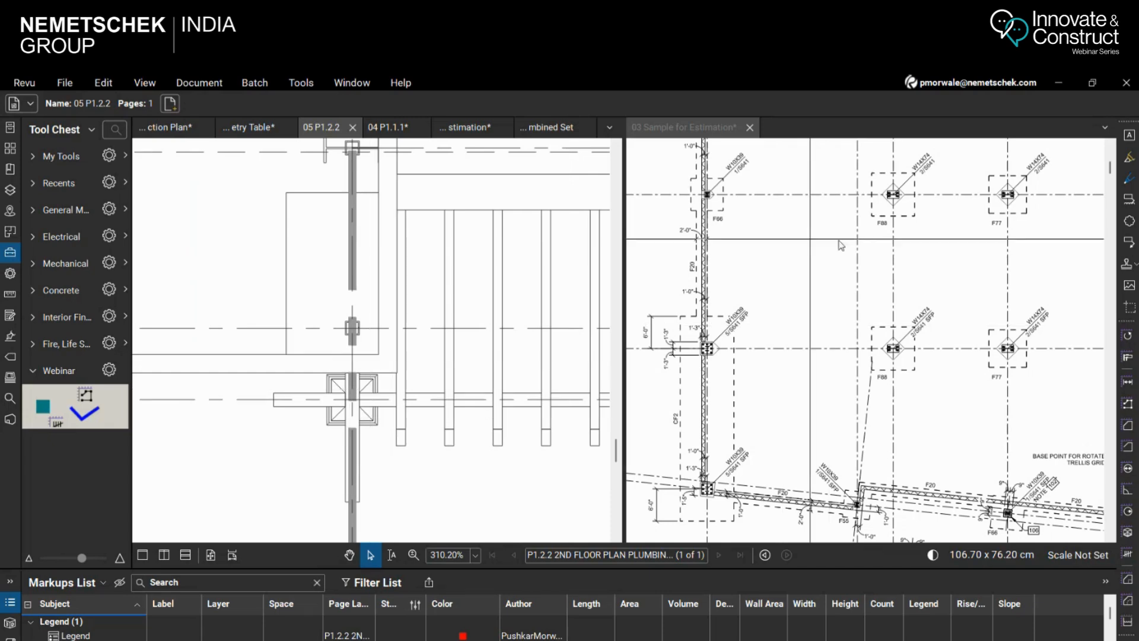
scroll(739, 332, "down", 10)
scroll(738, 332, "down", 3)
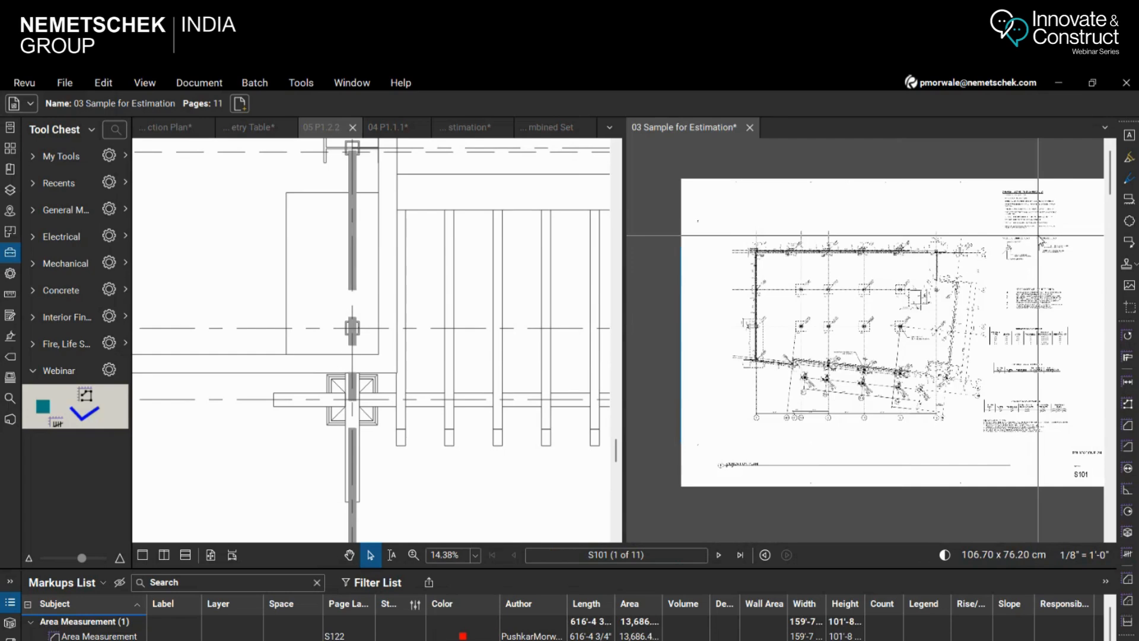
scroll(959, 225, "up", 3)
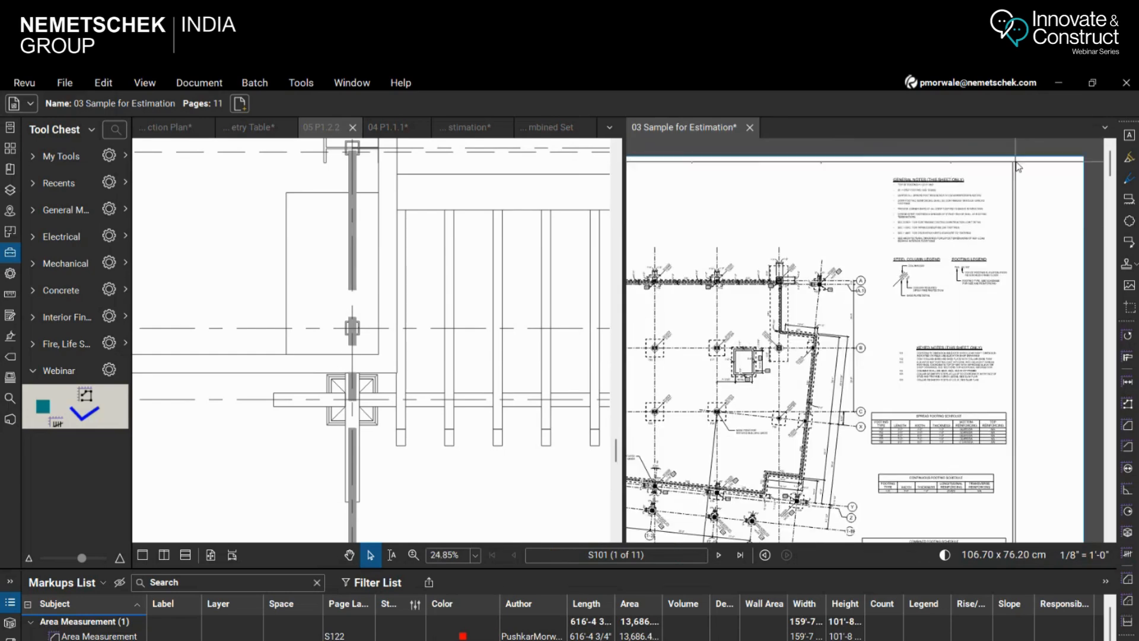
scroll(1031, 201, "up", 4)
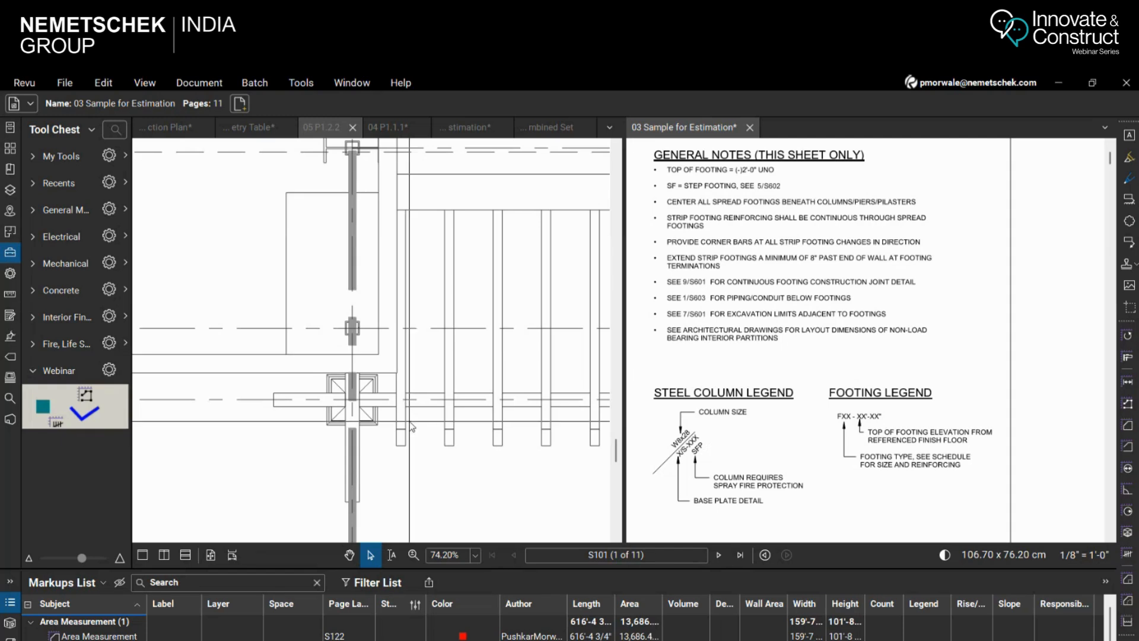
Start the Hyperlink tool on 05 P1.2.2 and leave it without placing a link
scroll(490, 412, "down", 1)
scroll(504, 426, "down", 8)
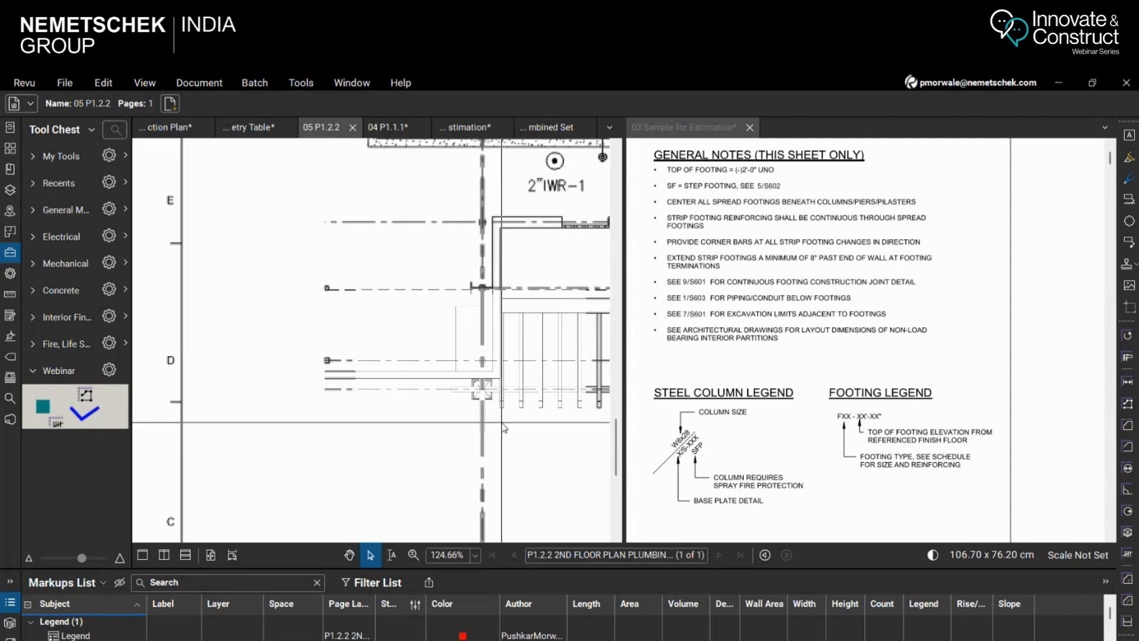
scroll(570, 224, "up", 4)
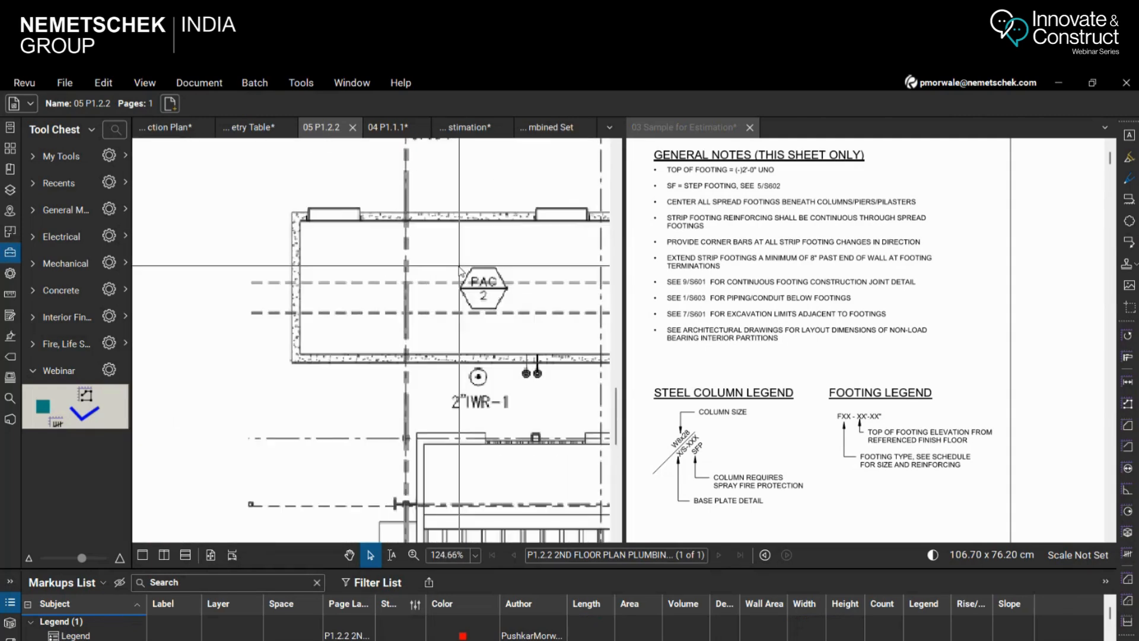
left_click(306, 84)
mouse_move(255, 84)
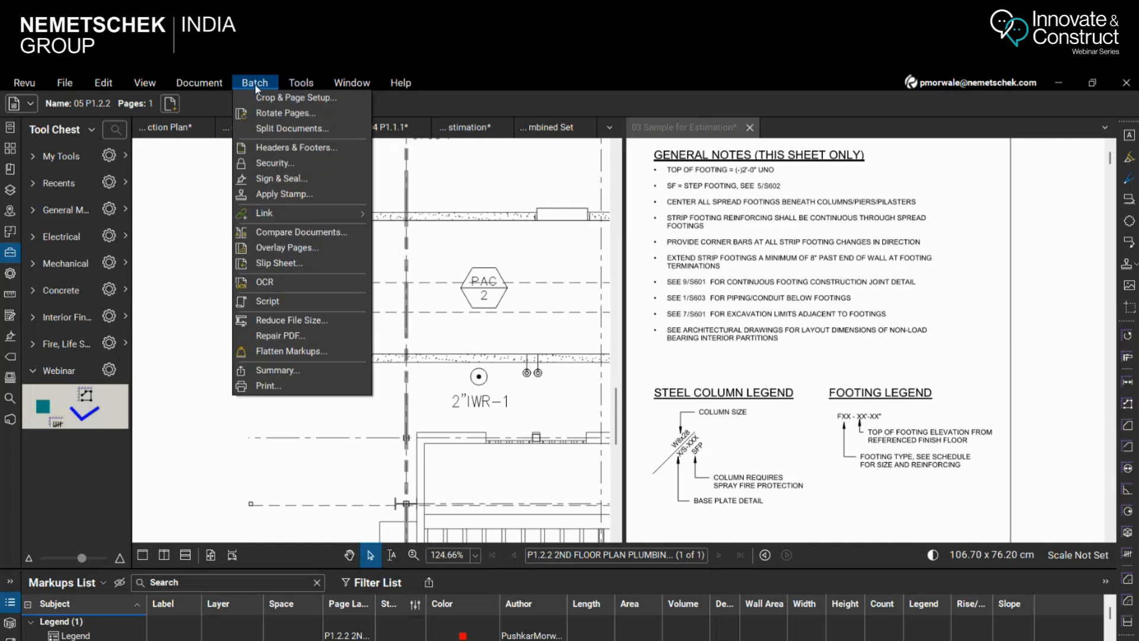
mouse_move(293, 84)
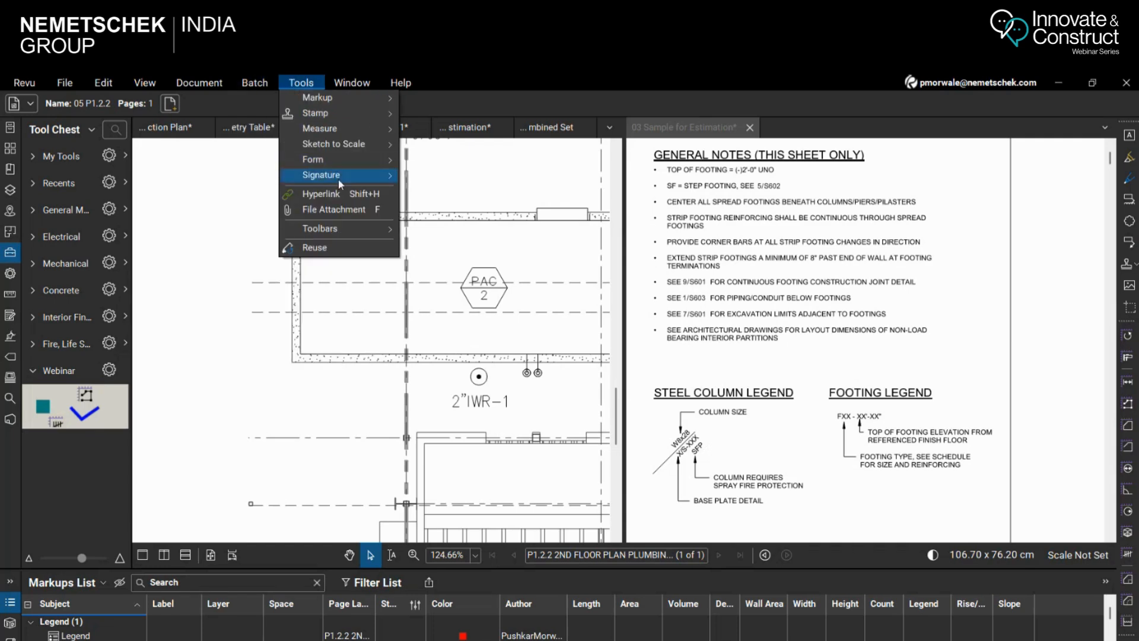
left_click(343, 194)
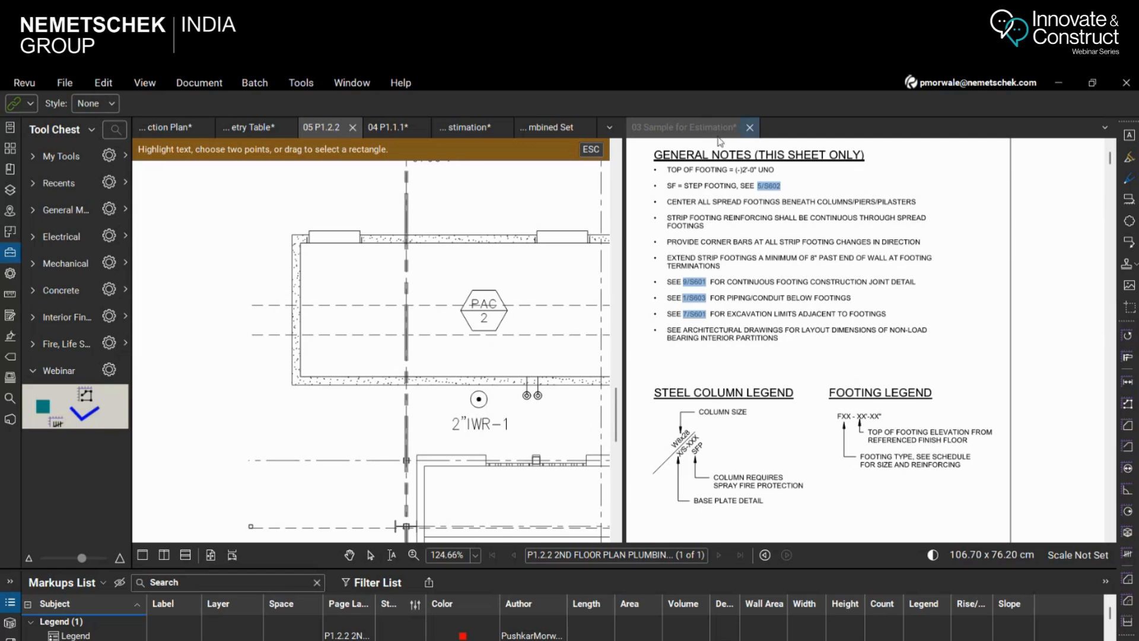
key("Escape")
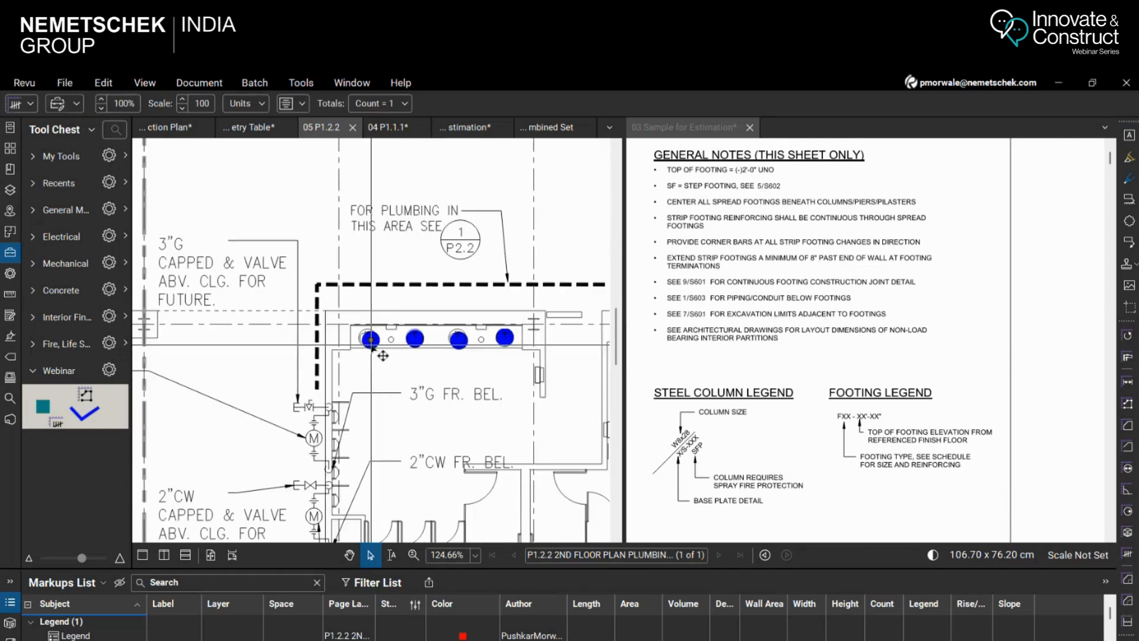
Review the link action options for the first blue count mark on 05 P1.2.2 and cancel the dialog
right_click(371, 347)
left_click(405, 481)
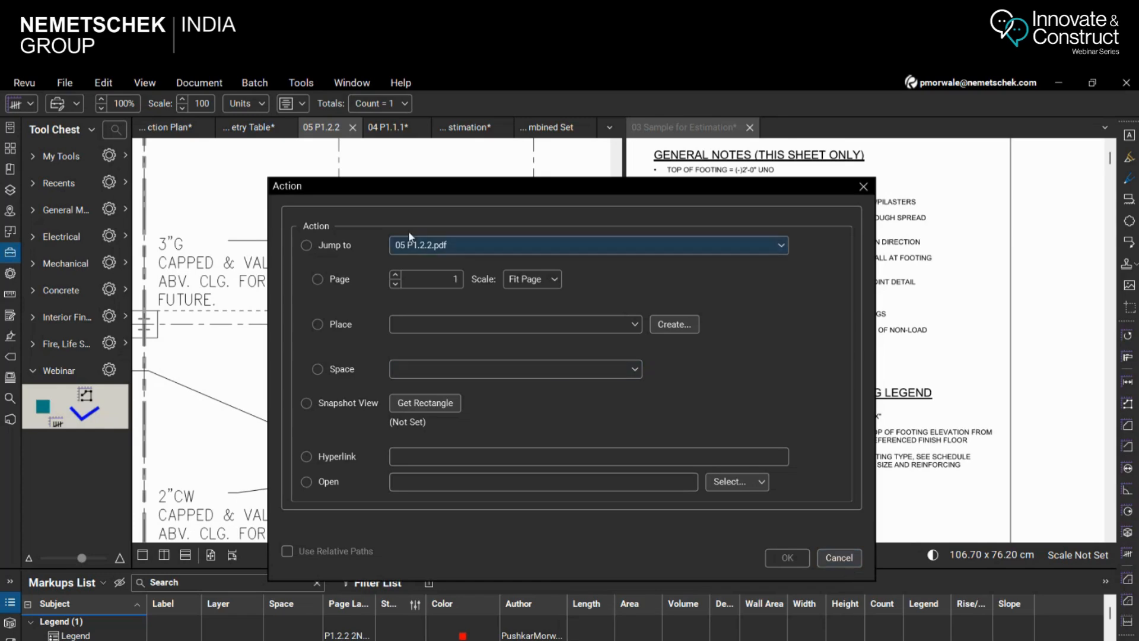
left_click(839, 558)
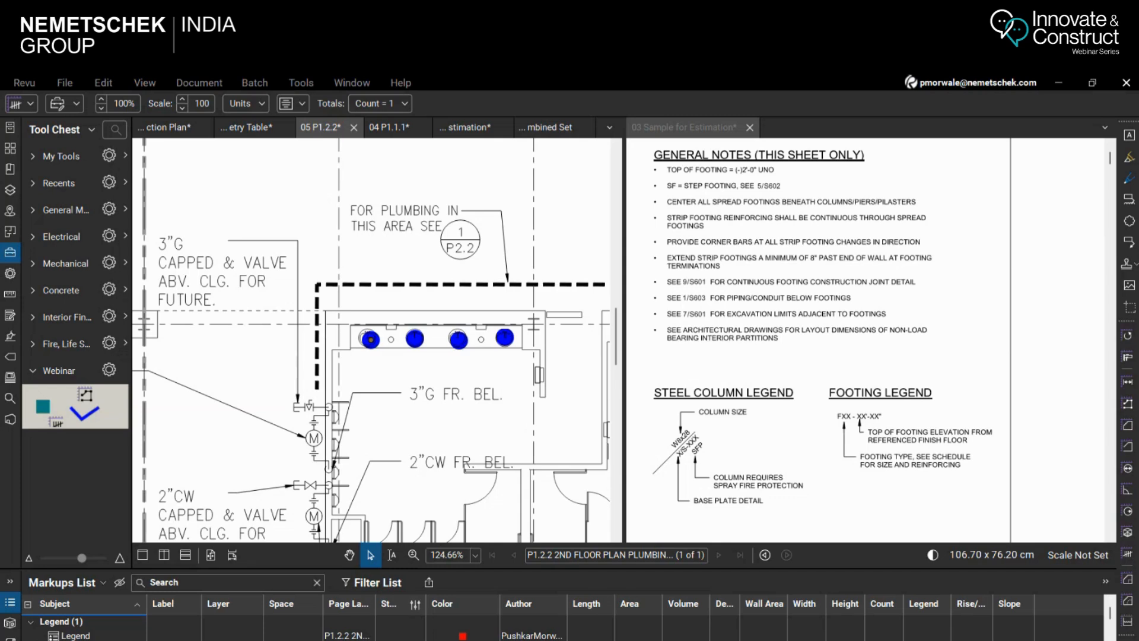
Close the split view of 03 Sample for Estimation and deselect the count mark
left_click(750, 127)
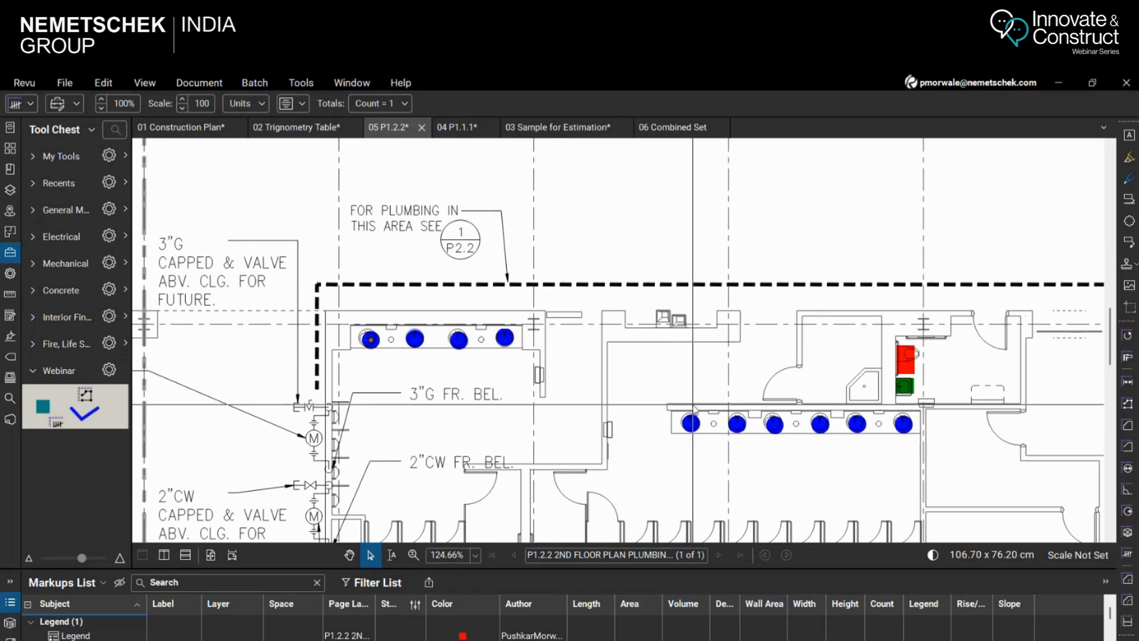
key("Escape")
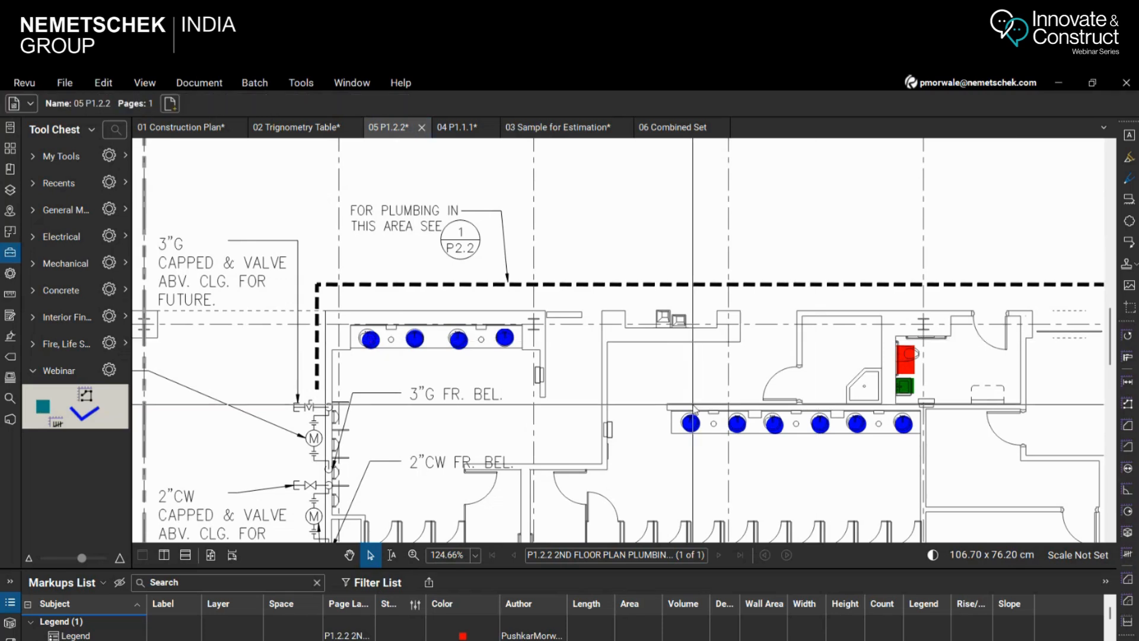